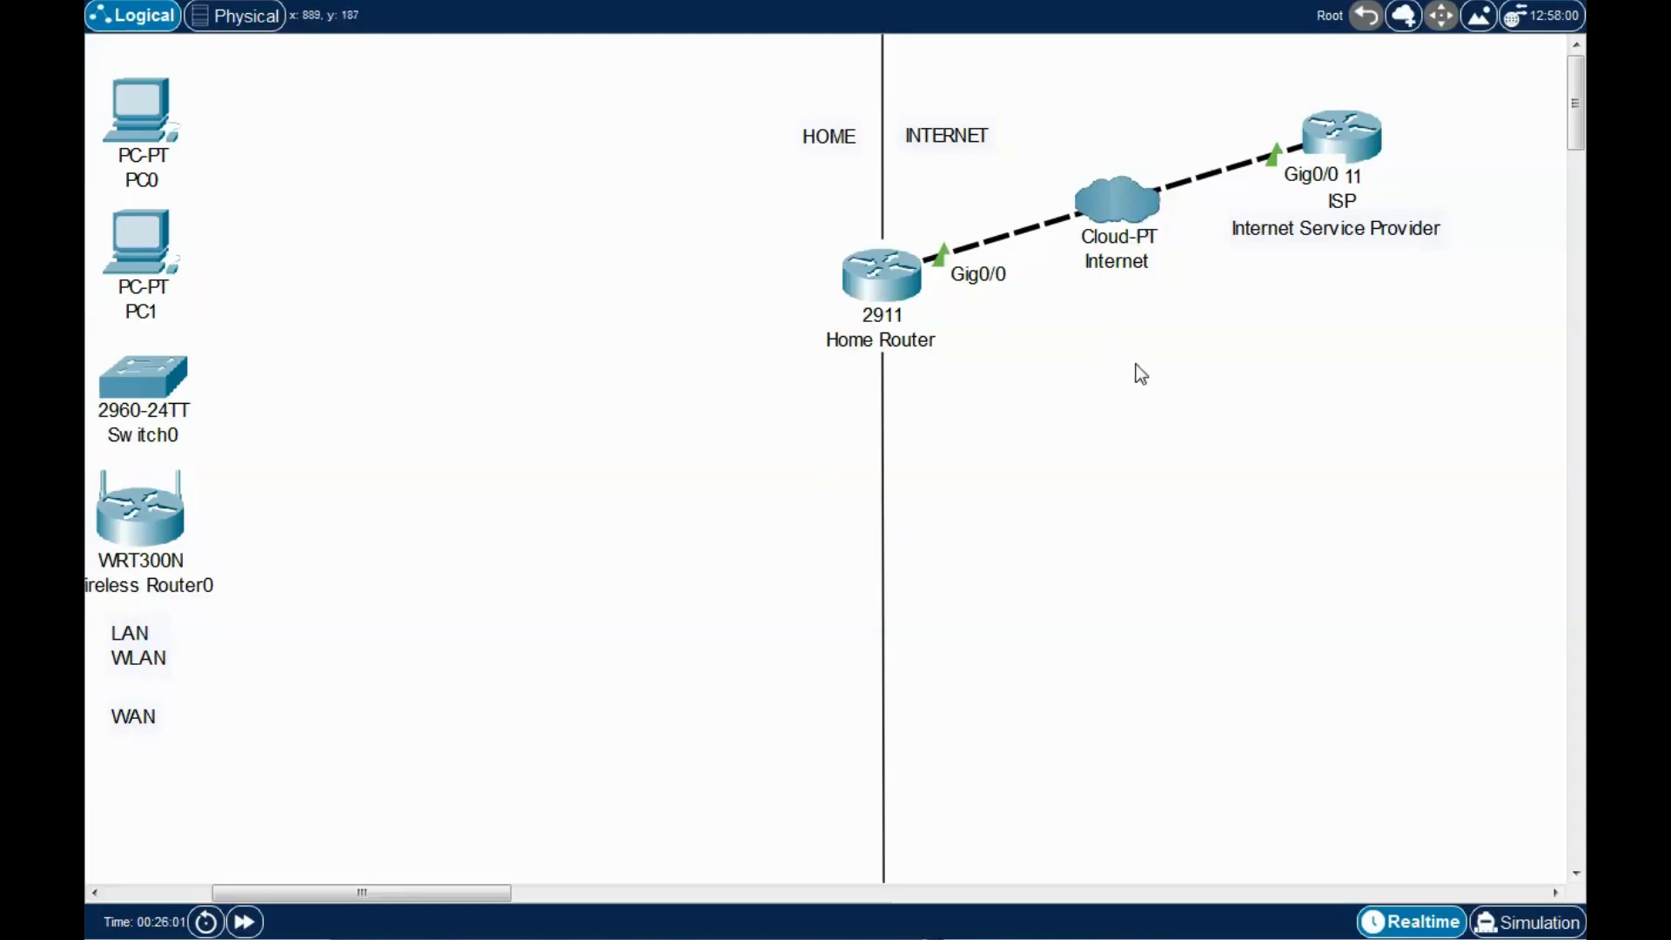
Inspect the Home Router, ISP and HOME area, opening and closing the Home Router window.
{"action": "left_click_drag", "start_coordinate": [671, 97], "coordinate": [1392, 600]}
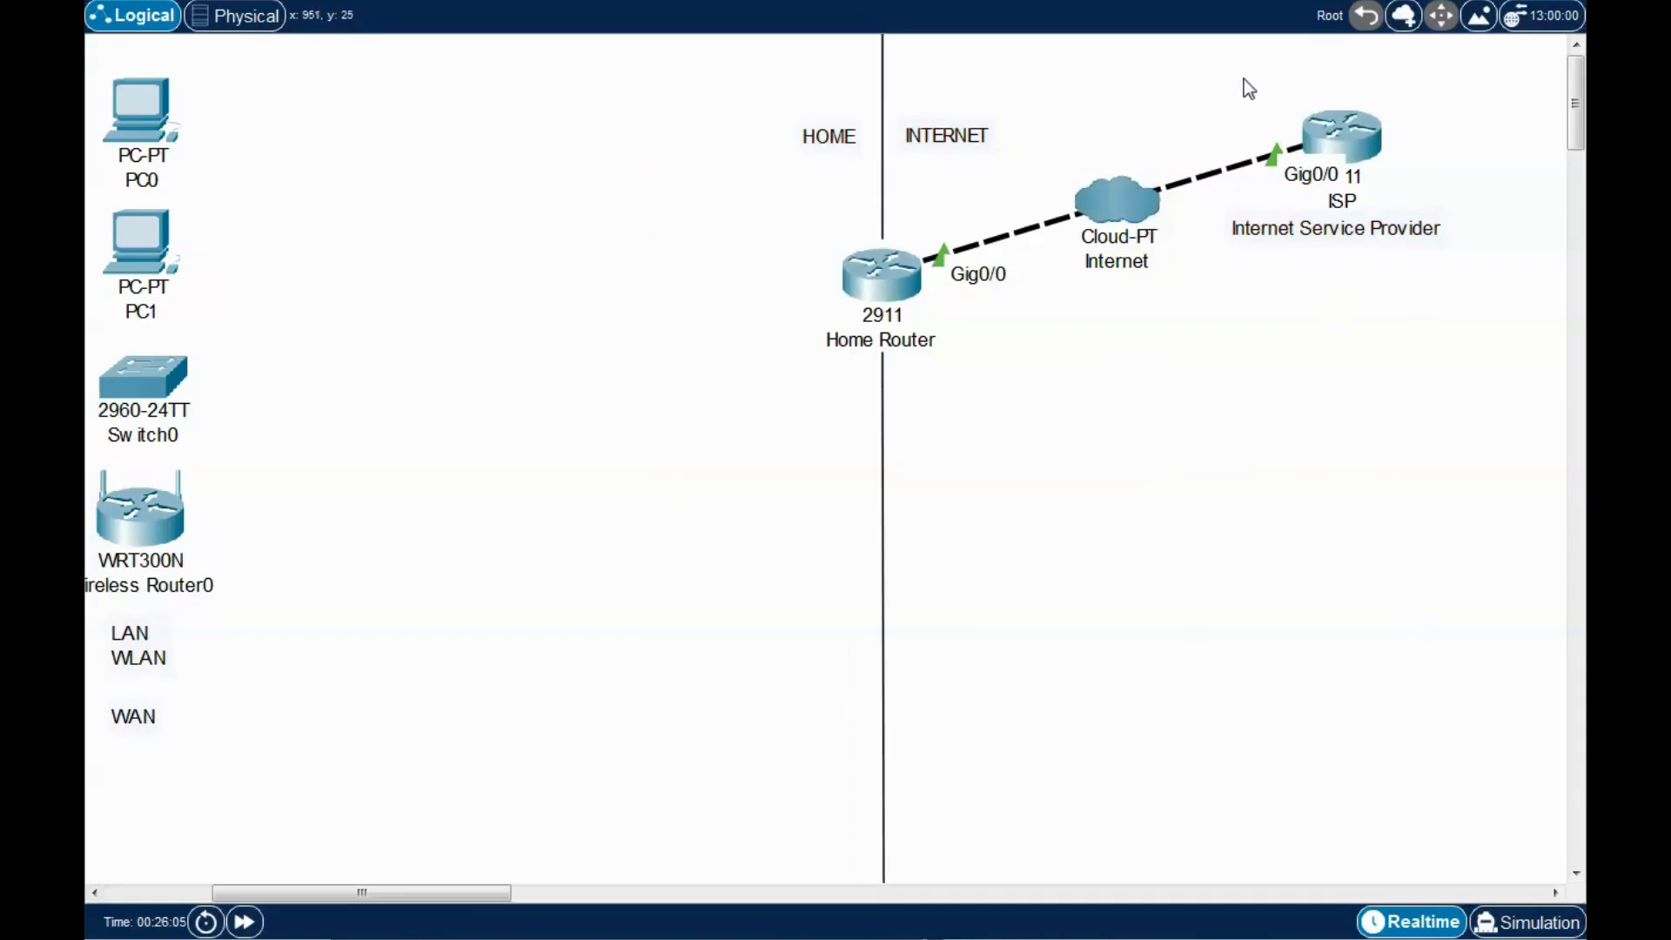
{"action": "left_click_drag", "start_coordinate": [1234, 64], "coordinate": [1454, 385]}
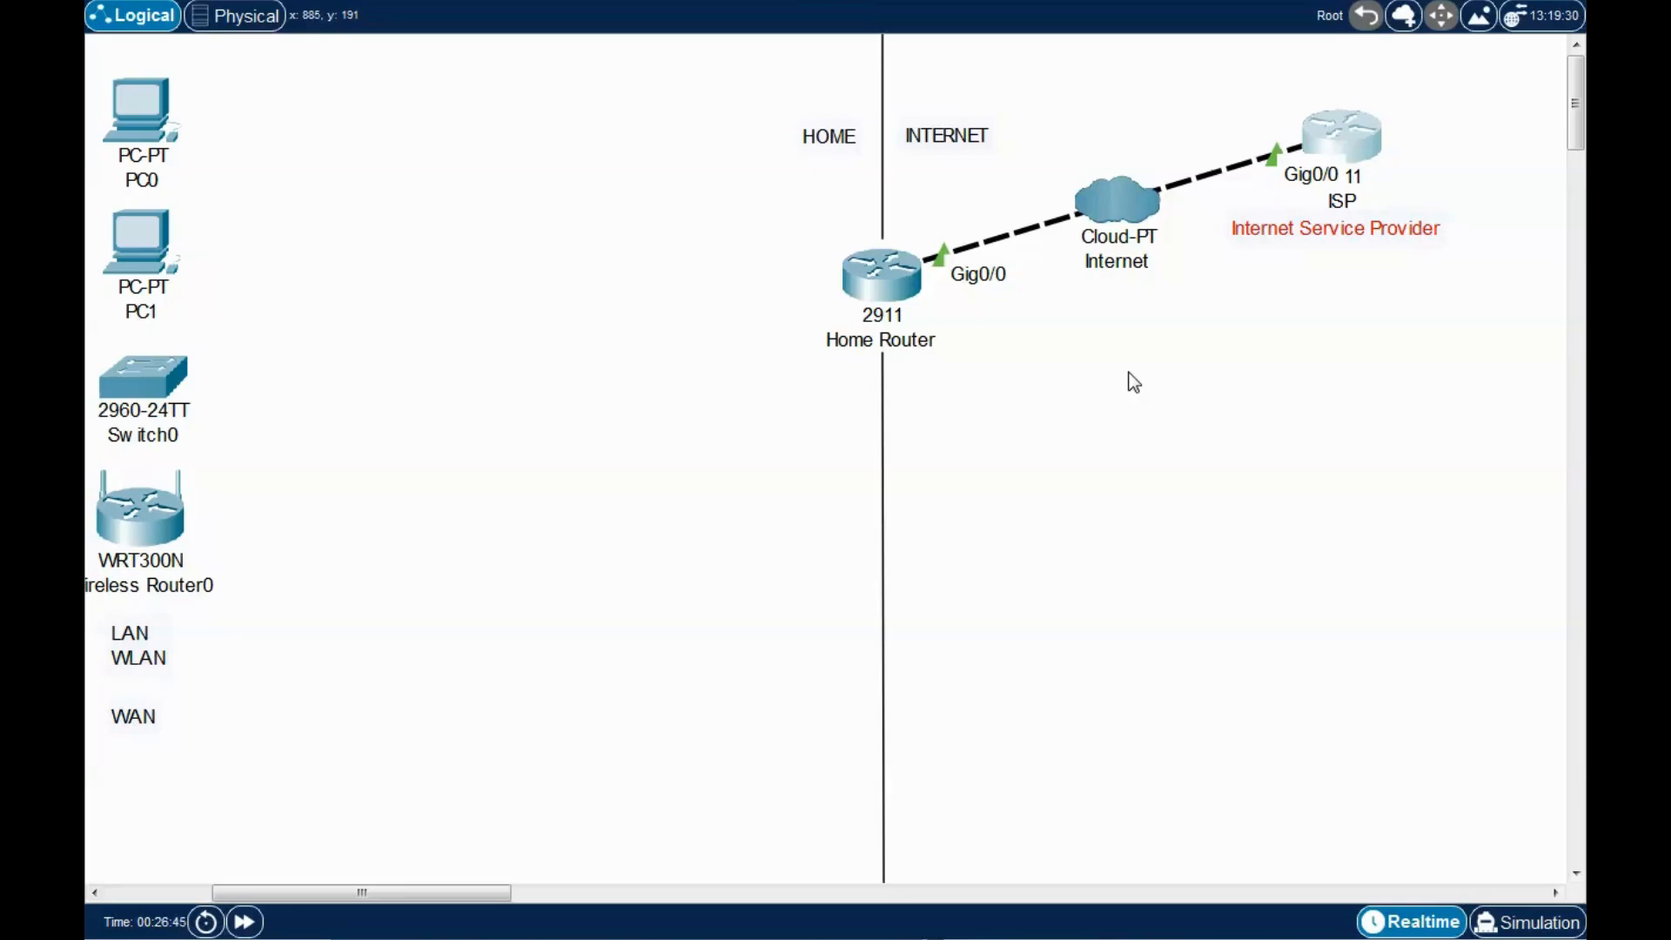
{"action": "left_click", "coordinate": [1144, 390]}
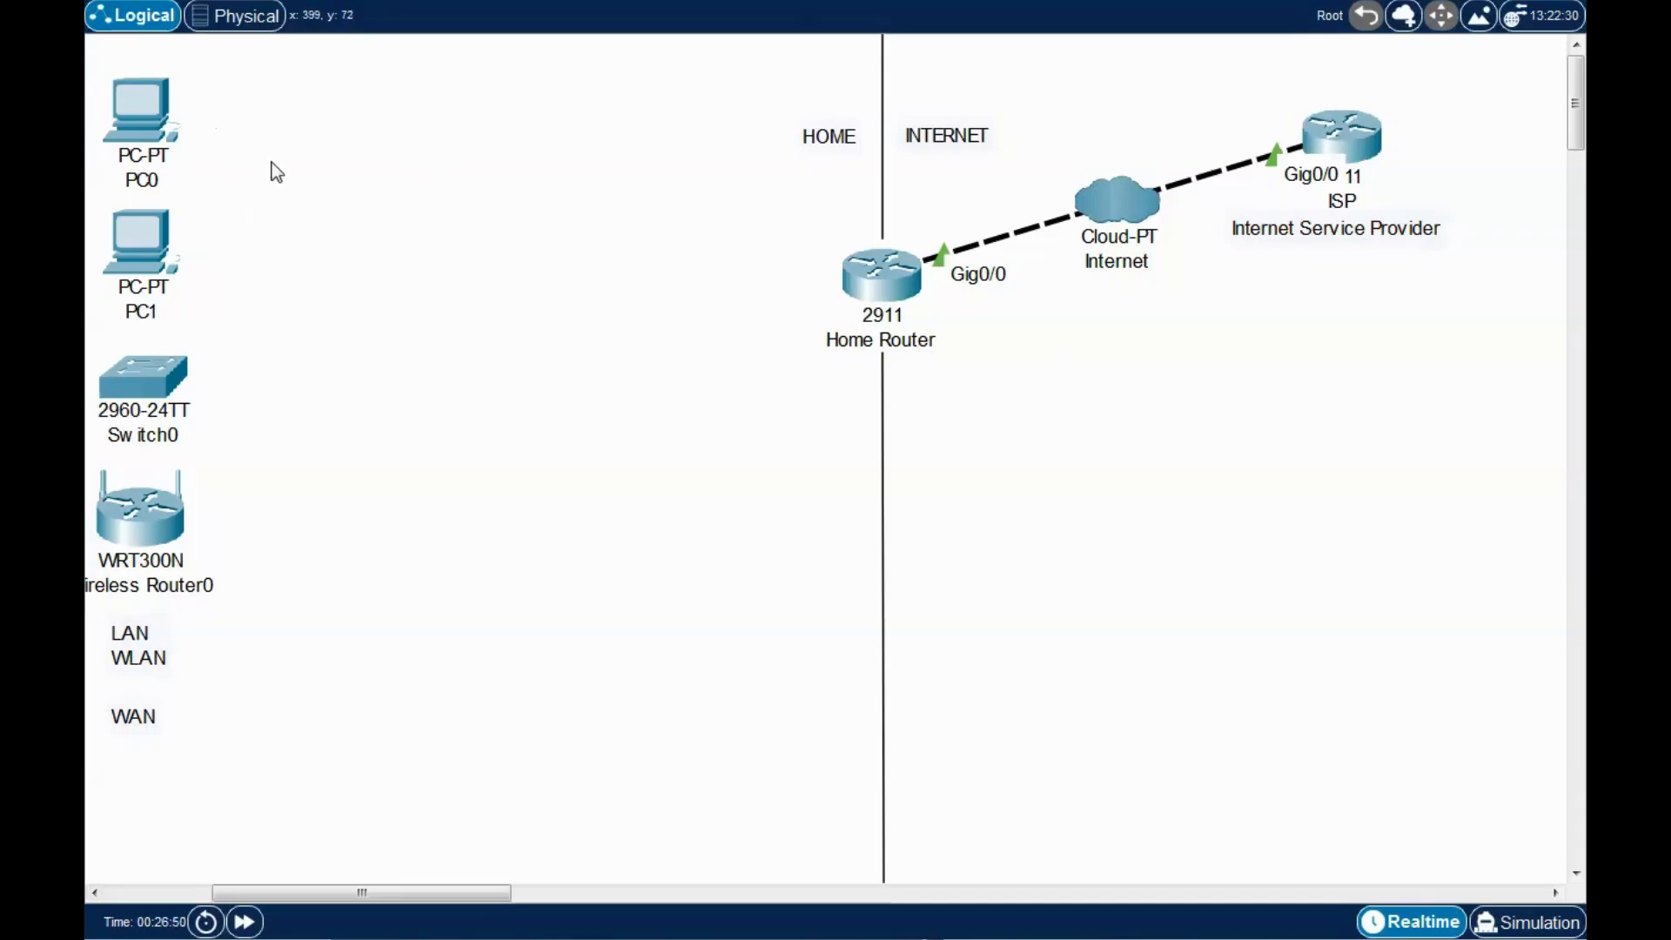
{"action": "left_click_drag", "start_coordinate": [263, 122], "coordinate": [805, 808]}
{"action": "left_click", "coordinate": [727, 667]}
{"action": "left_click", "coordinate": [866, 292]}
{"action": "left_click_drag", "start_coordinate": [898, 131], "coordinate": [917, 100]}
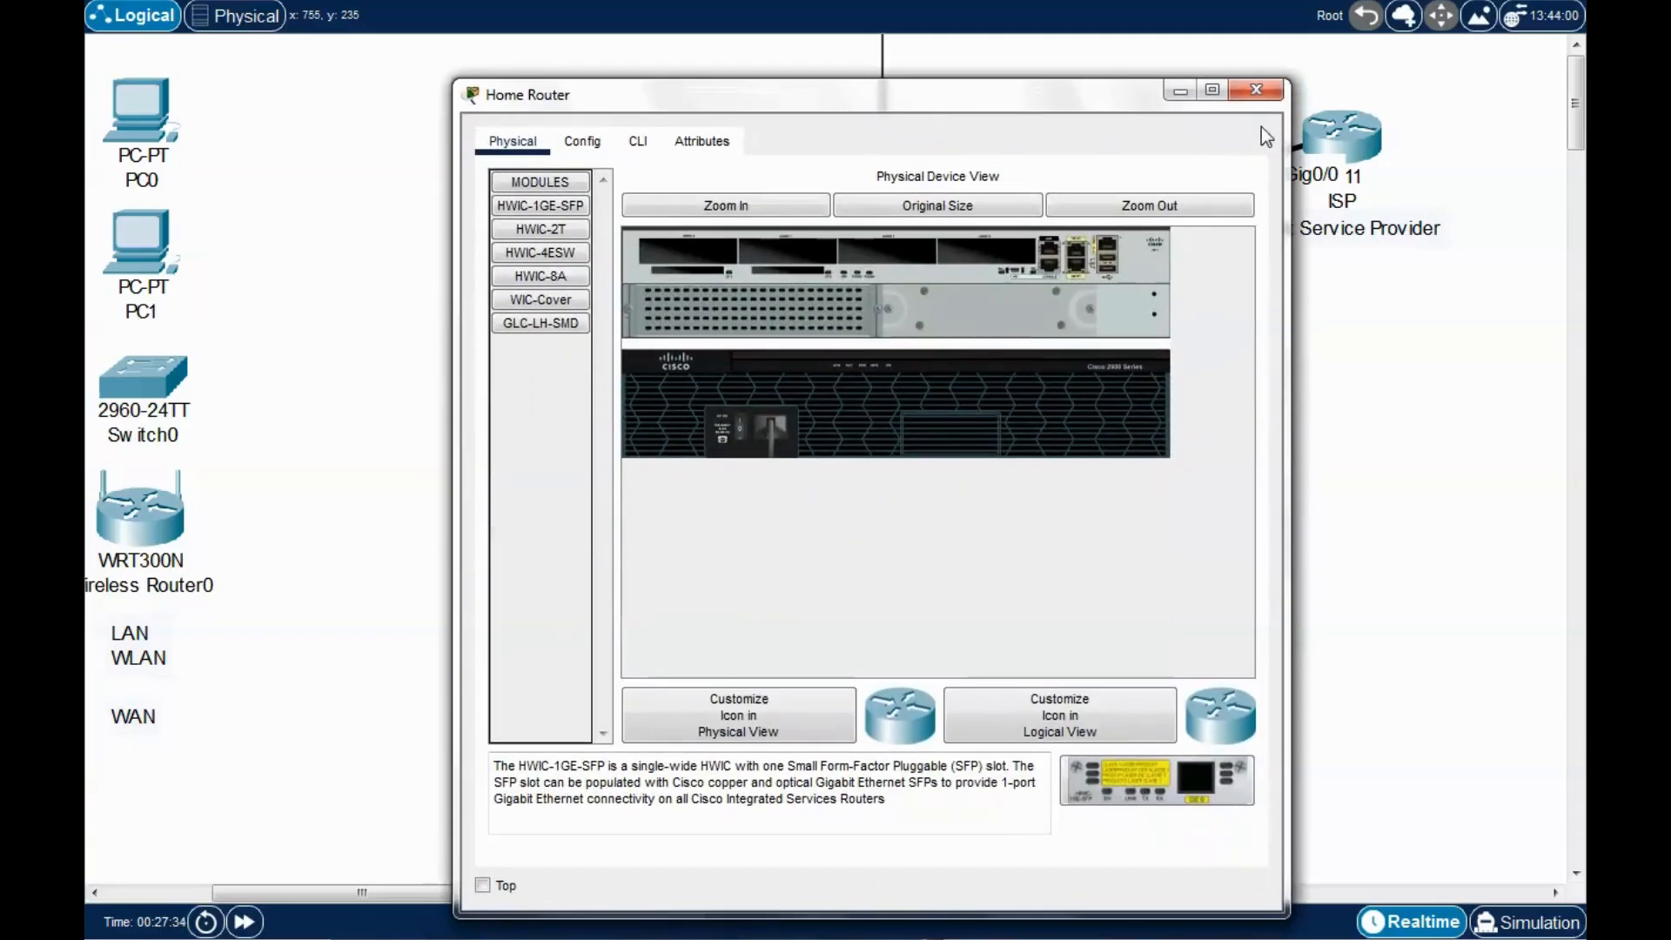
{"action": "left_click", "coordinate": [1252, 95]}
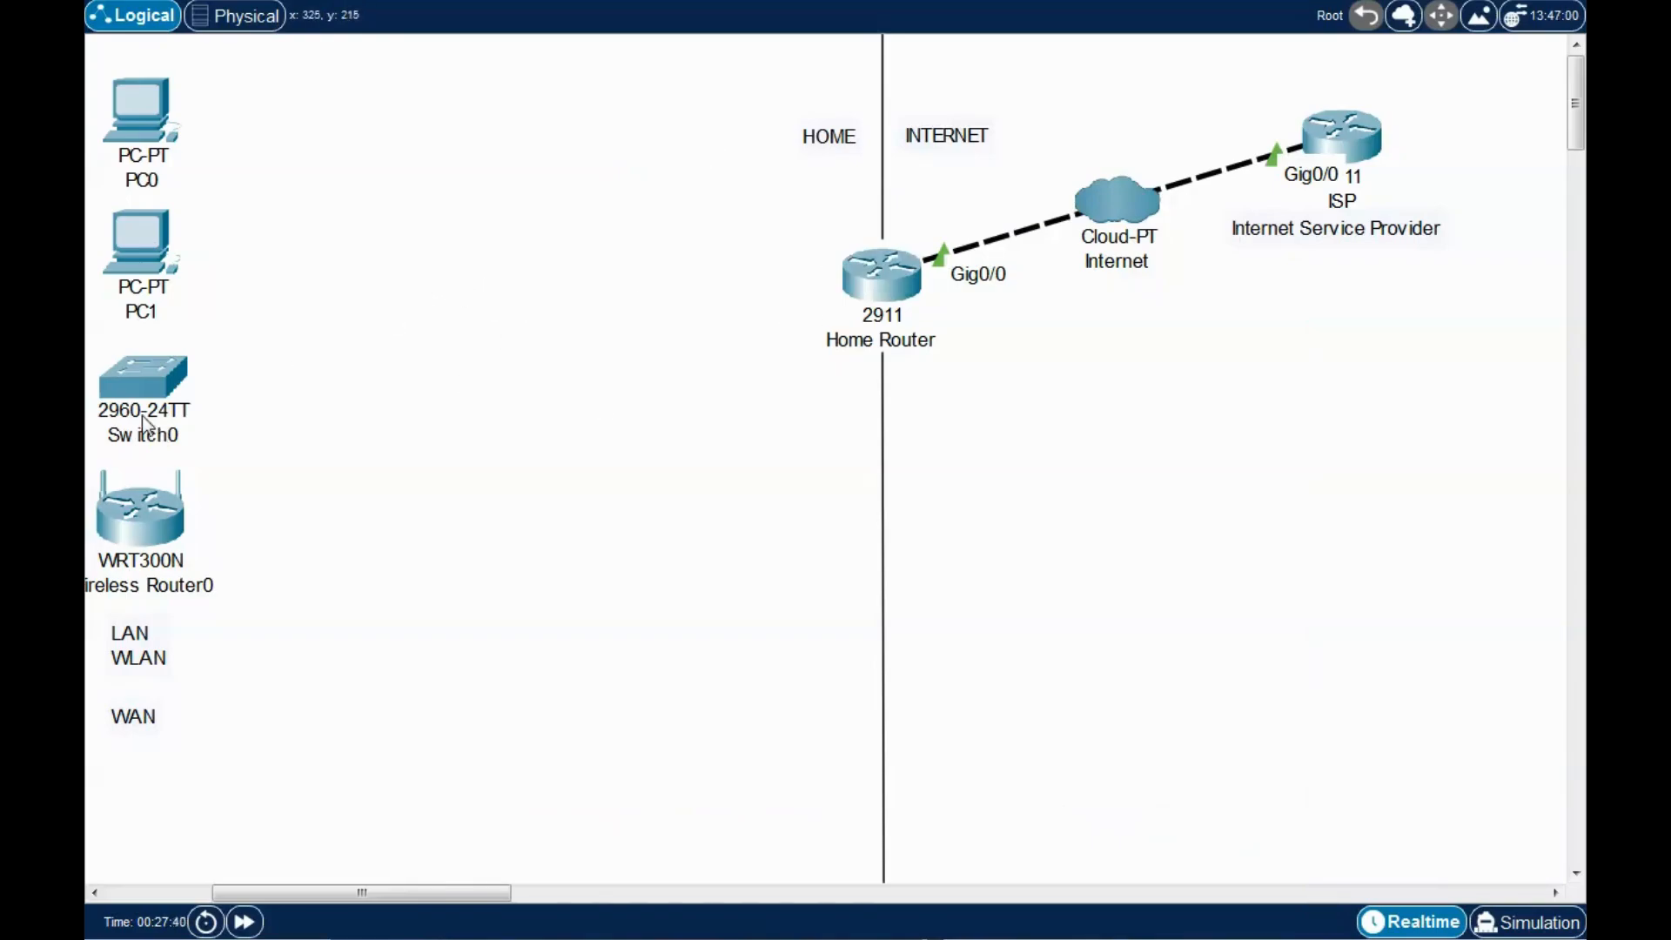
Place Switch0 left of Home Router and arrange PC0 and PC1 in the HOME area.
{"action": "left_click_drag", "start_coordinate": [126, 409], "coordinate": [551, 298]}
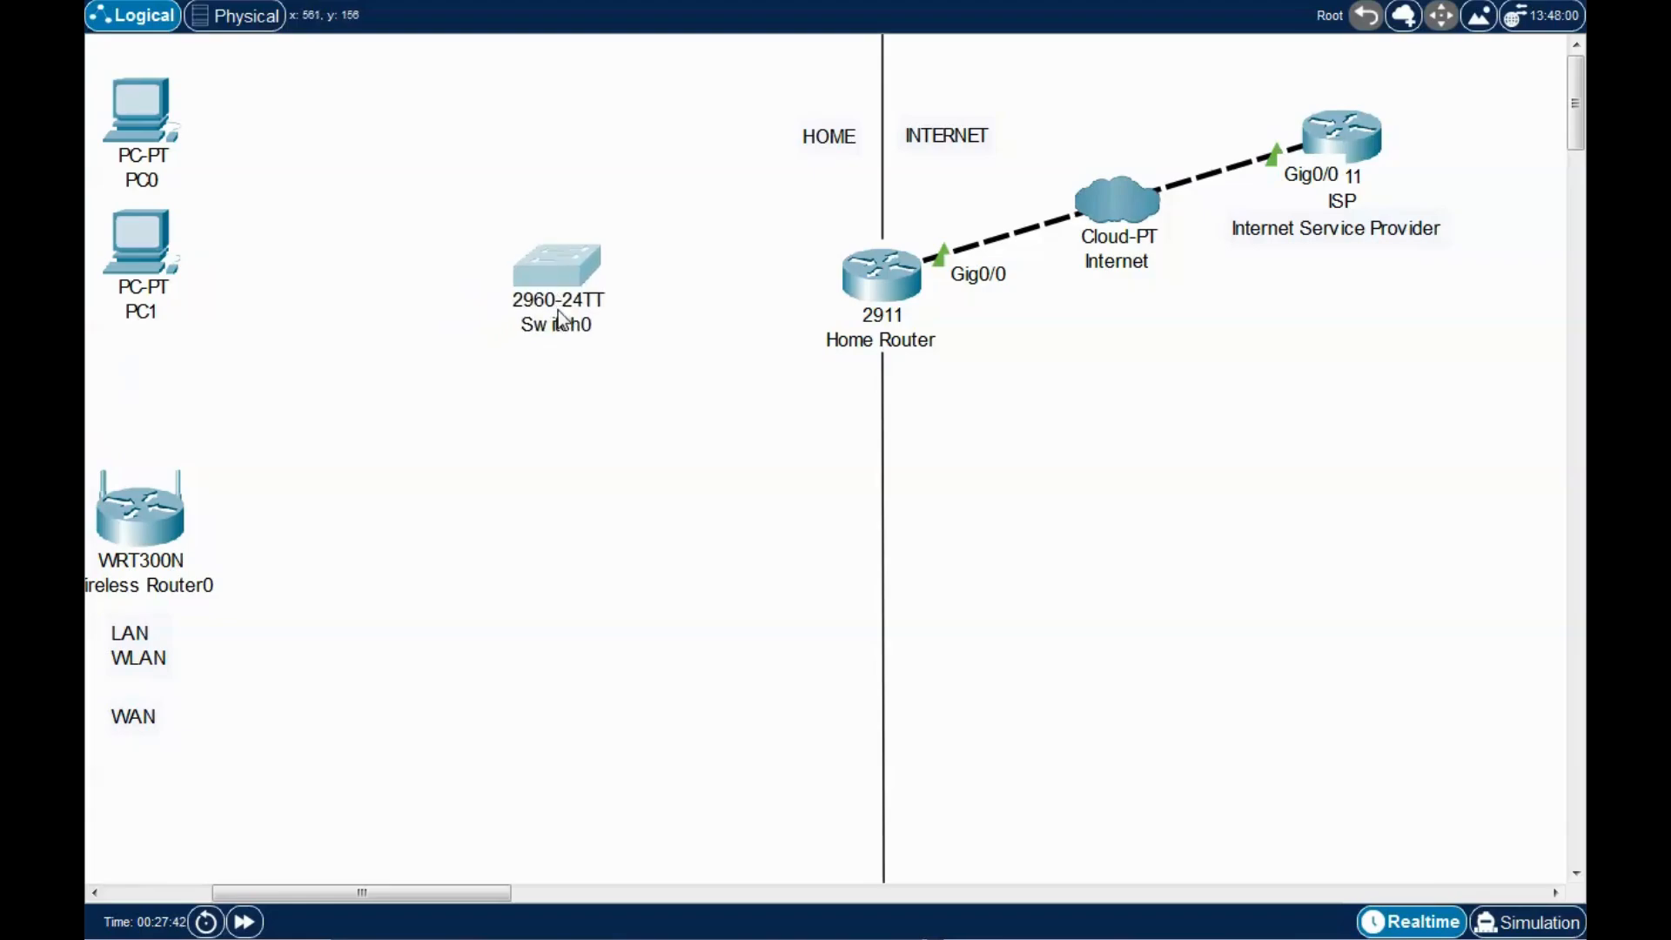
{"action": "left_click_drag", "start_coordinate": [563, 305], "coordinate": [585, 317]}
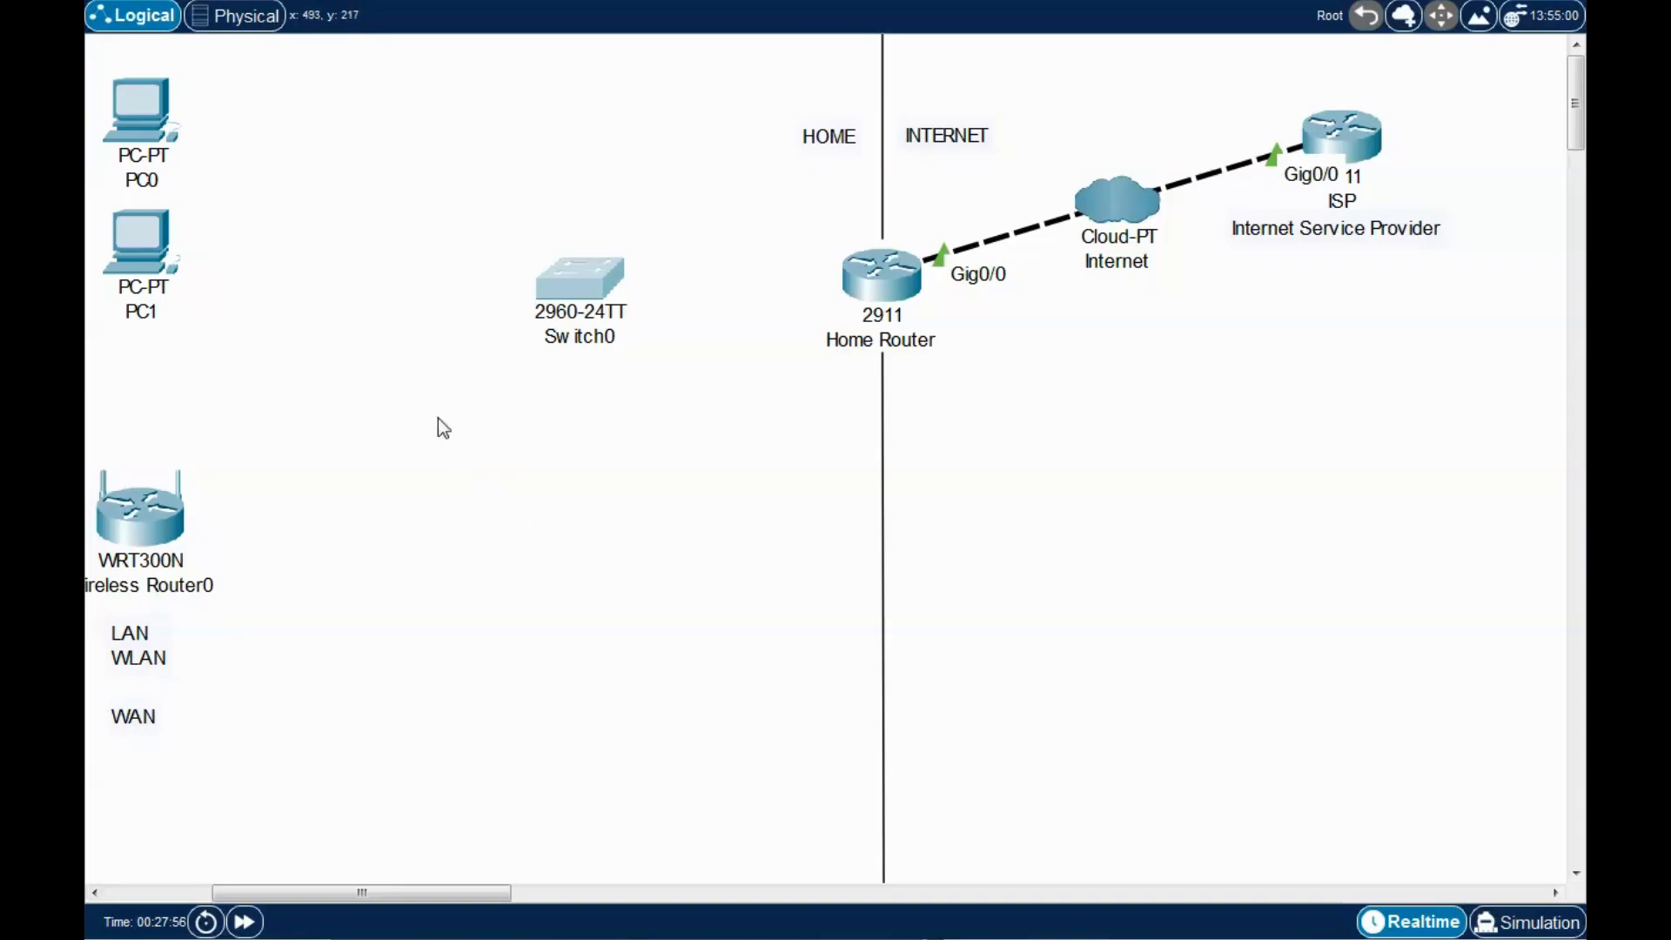
{"action": "left_click_drag", "start_coordinate": [168, 265], "coordinate": [278, 340]}
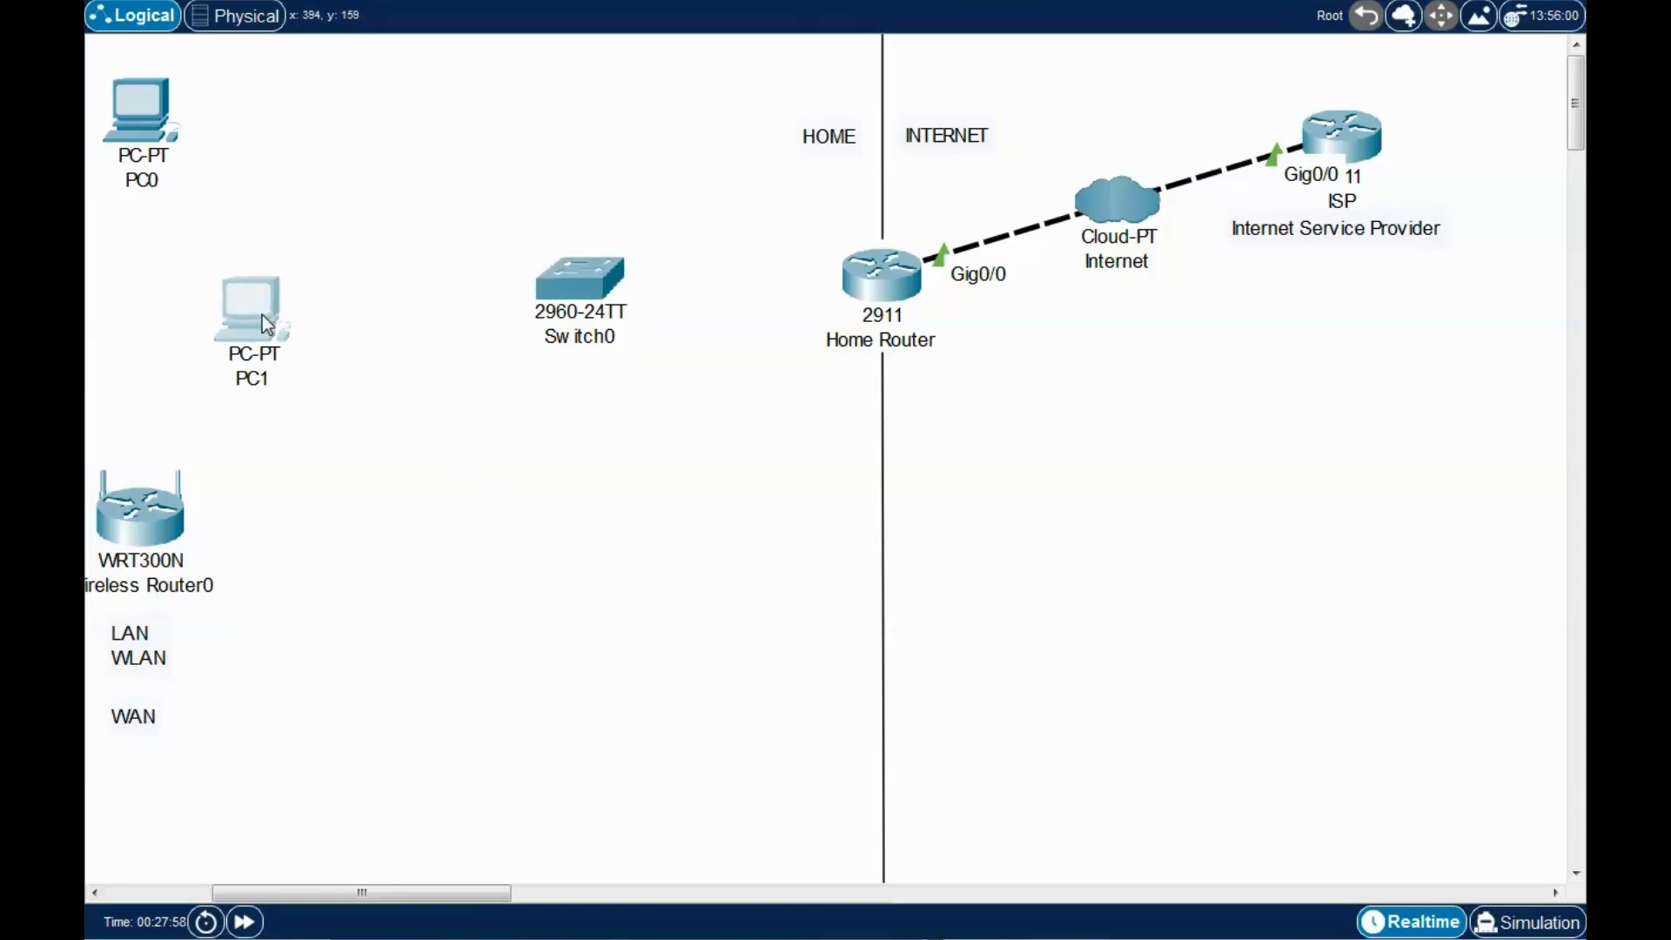
{"action": "left_click_drag", "start_coordinate": [175, 148], "coordinate": [344, 158]}
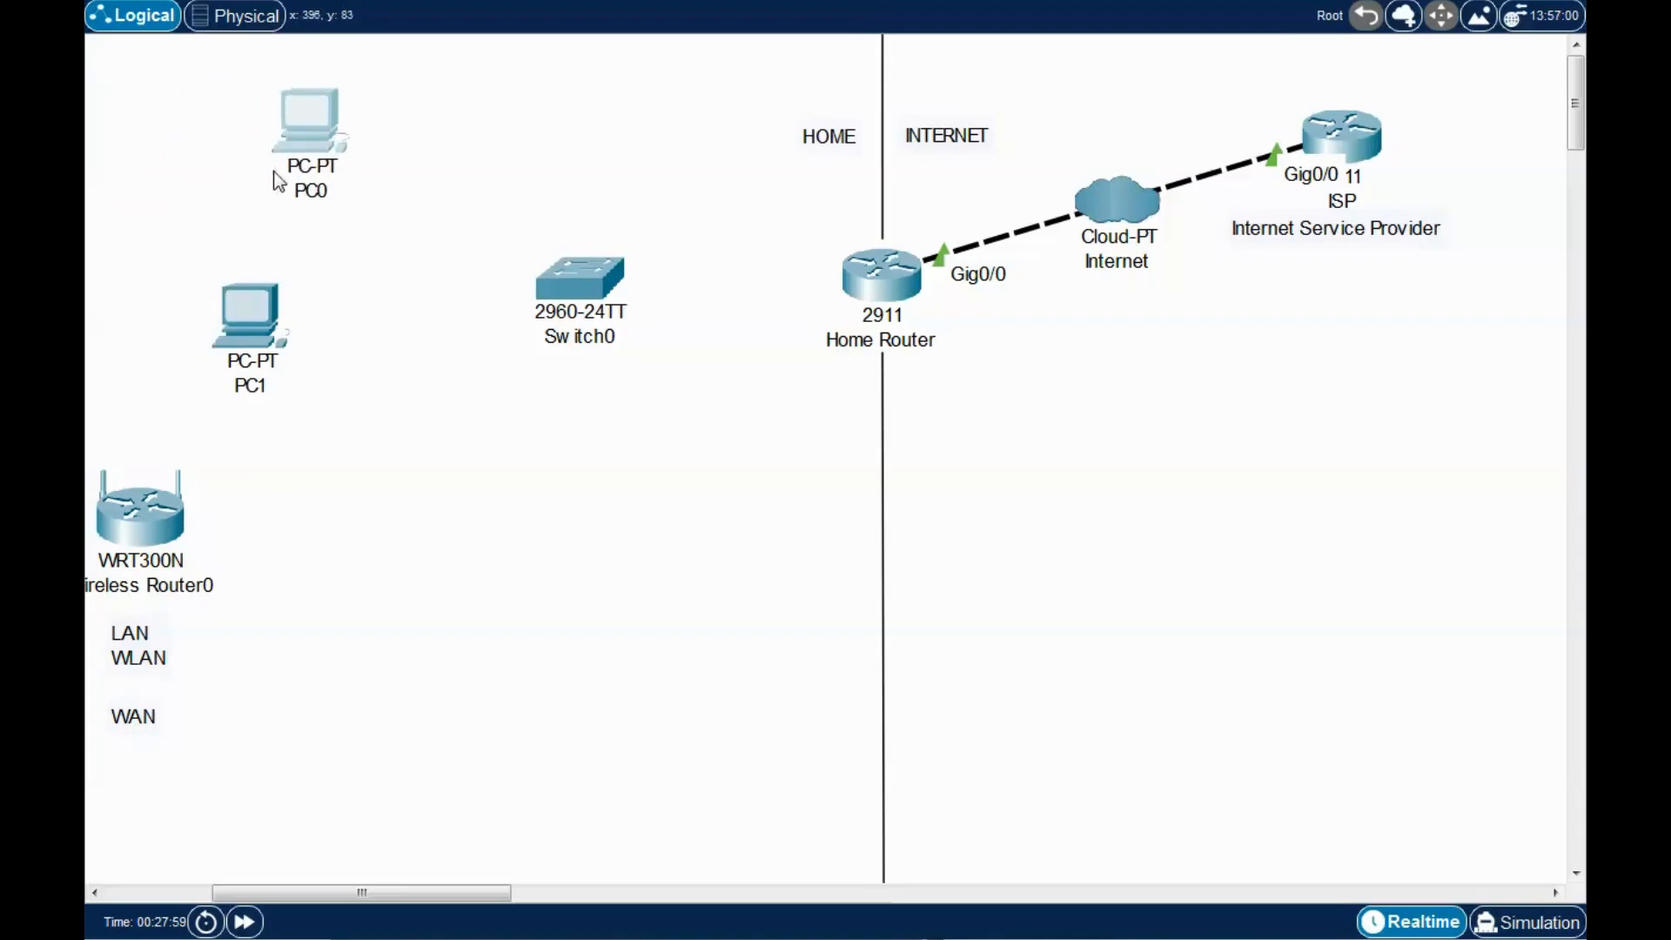
{"action": "left_click_drag", "start_coordinate": [259, 321], "coordinate": [303, 364]}
{"action": "mouse_move", "coordinate": [314, 135]}
{"action": "left_mouse_down"}
{"action": "mouse_move", "coordinate": [335, 138]}
{"action": "mouse_move", "coordinate": [320, 131]}
{"action": "left_mouse_up"}
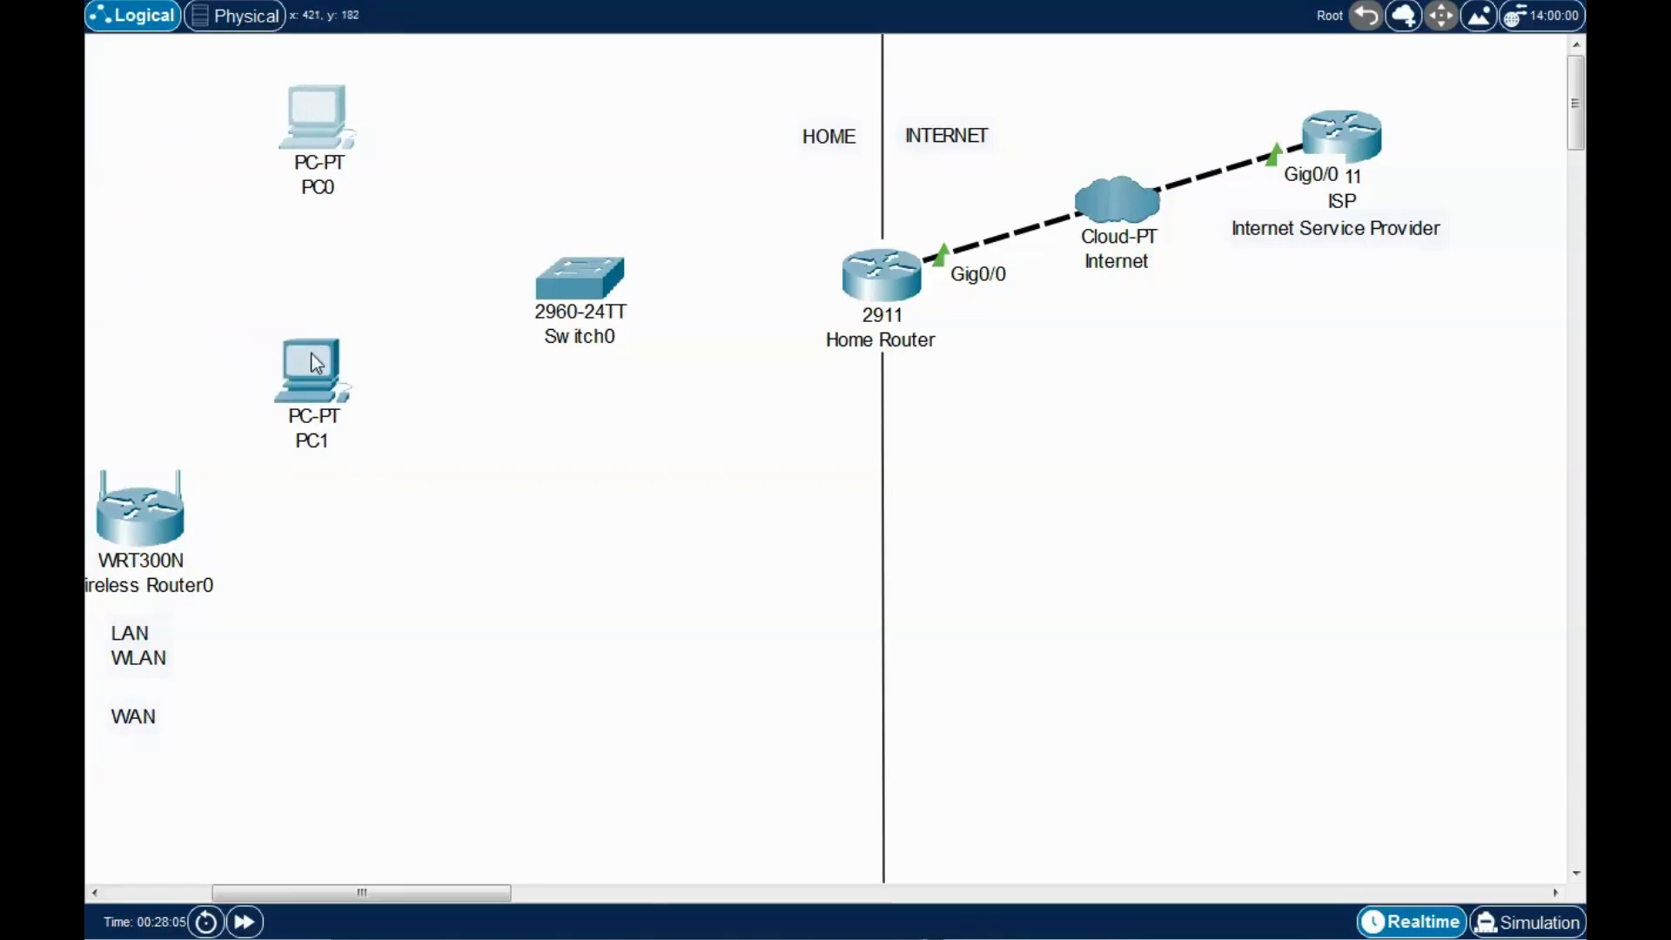
{"action": "left_click_drag", "start_coordinate": [310, 360], "coordinate": [292, 385]}
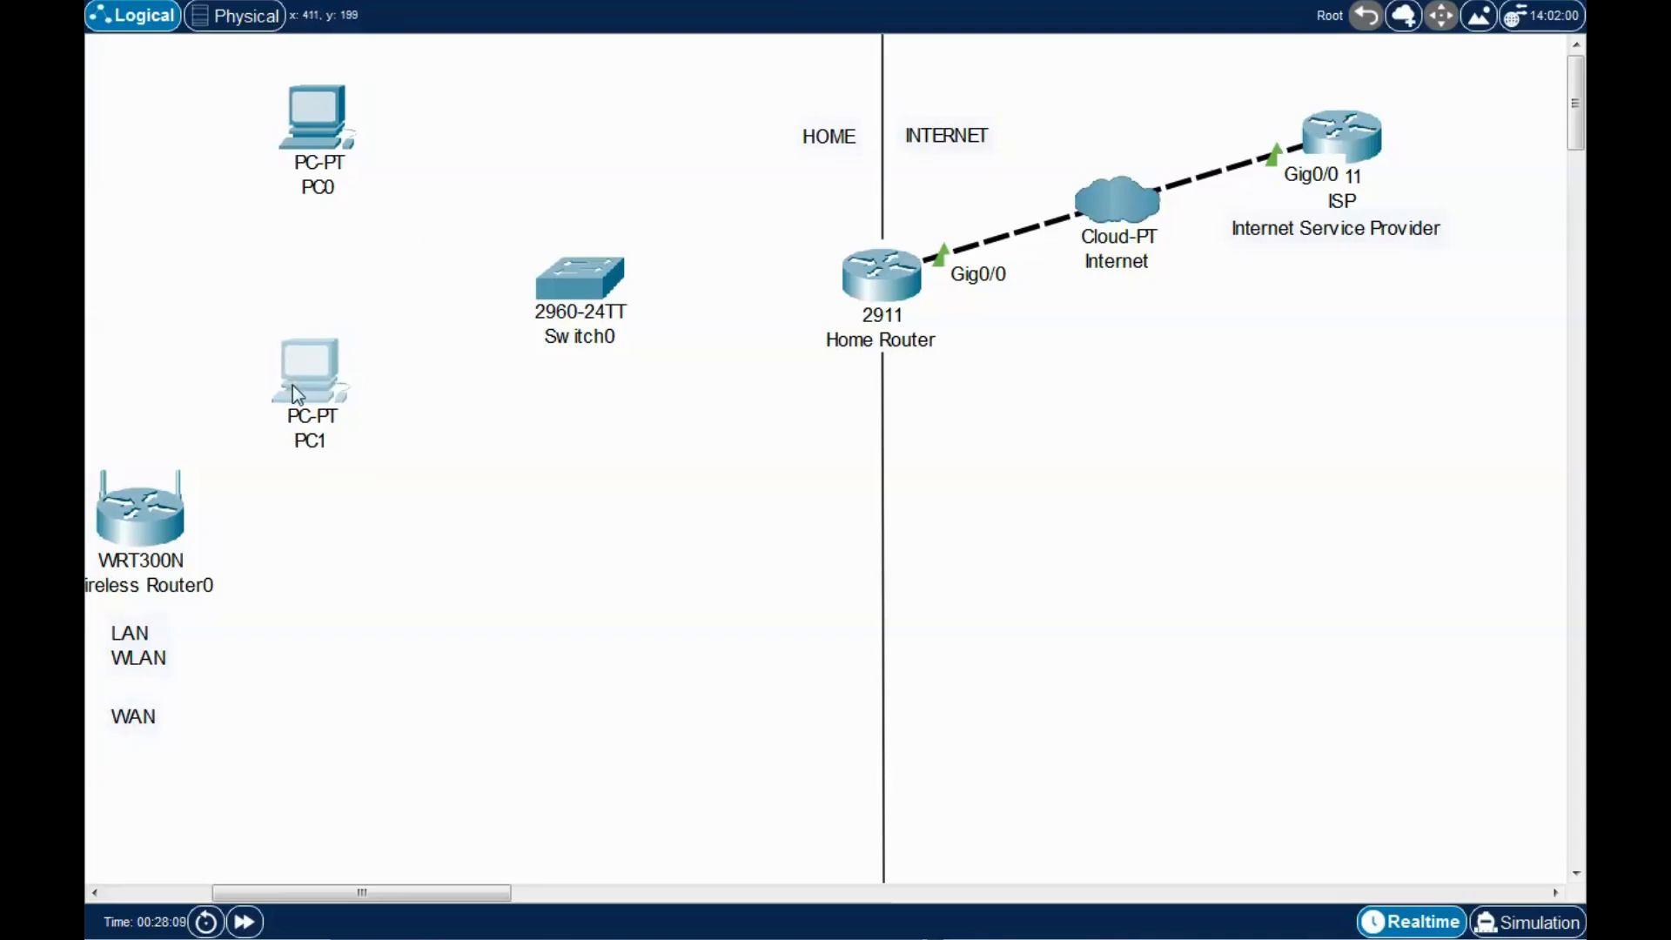
{"action": "left_click", "coordinate": [450, 180]}
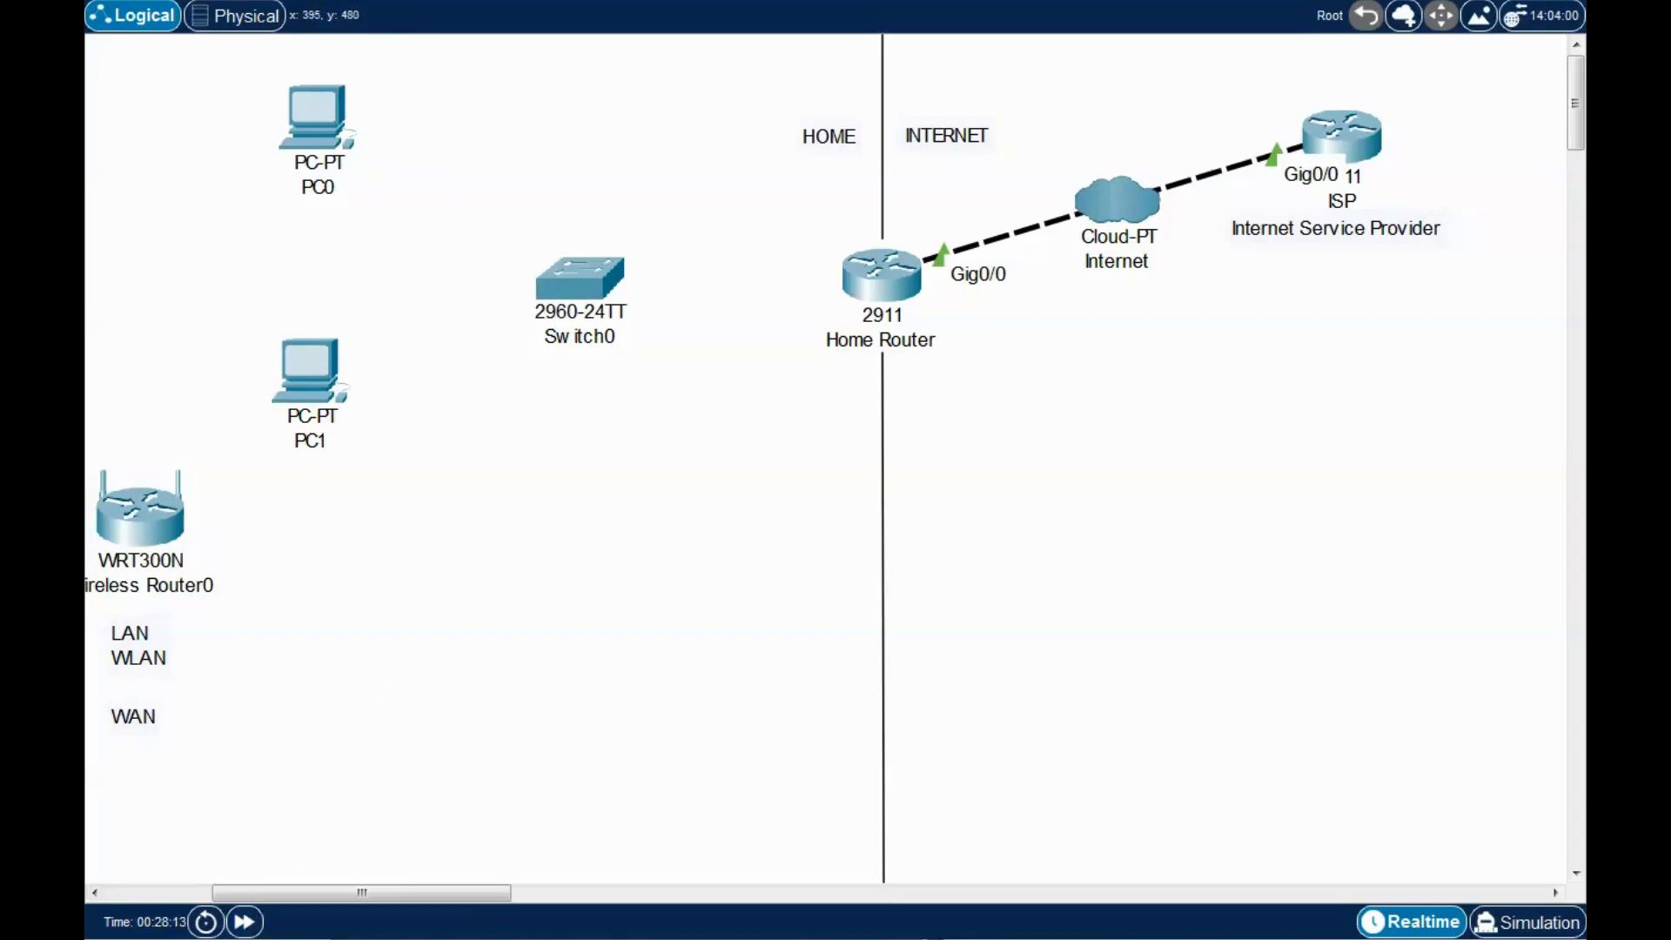
Cable PC0 and PC1 FastEthernet0 to Switch0 Fa0/2 and Fa0/3 respectively.
{"action": "left_click", "coordinate": [346, 127]}
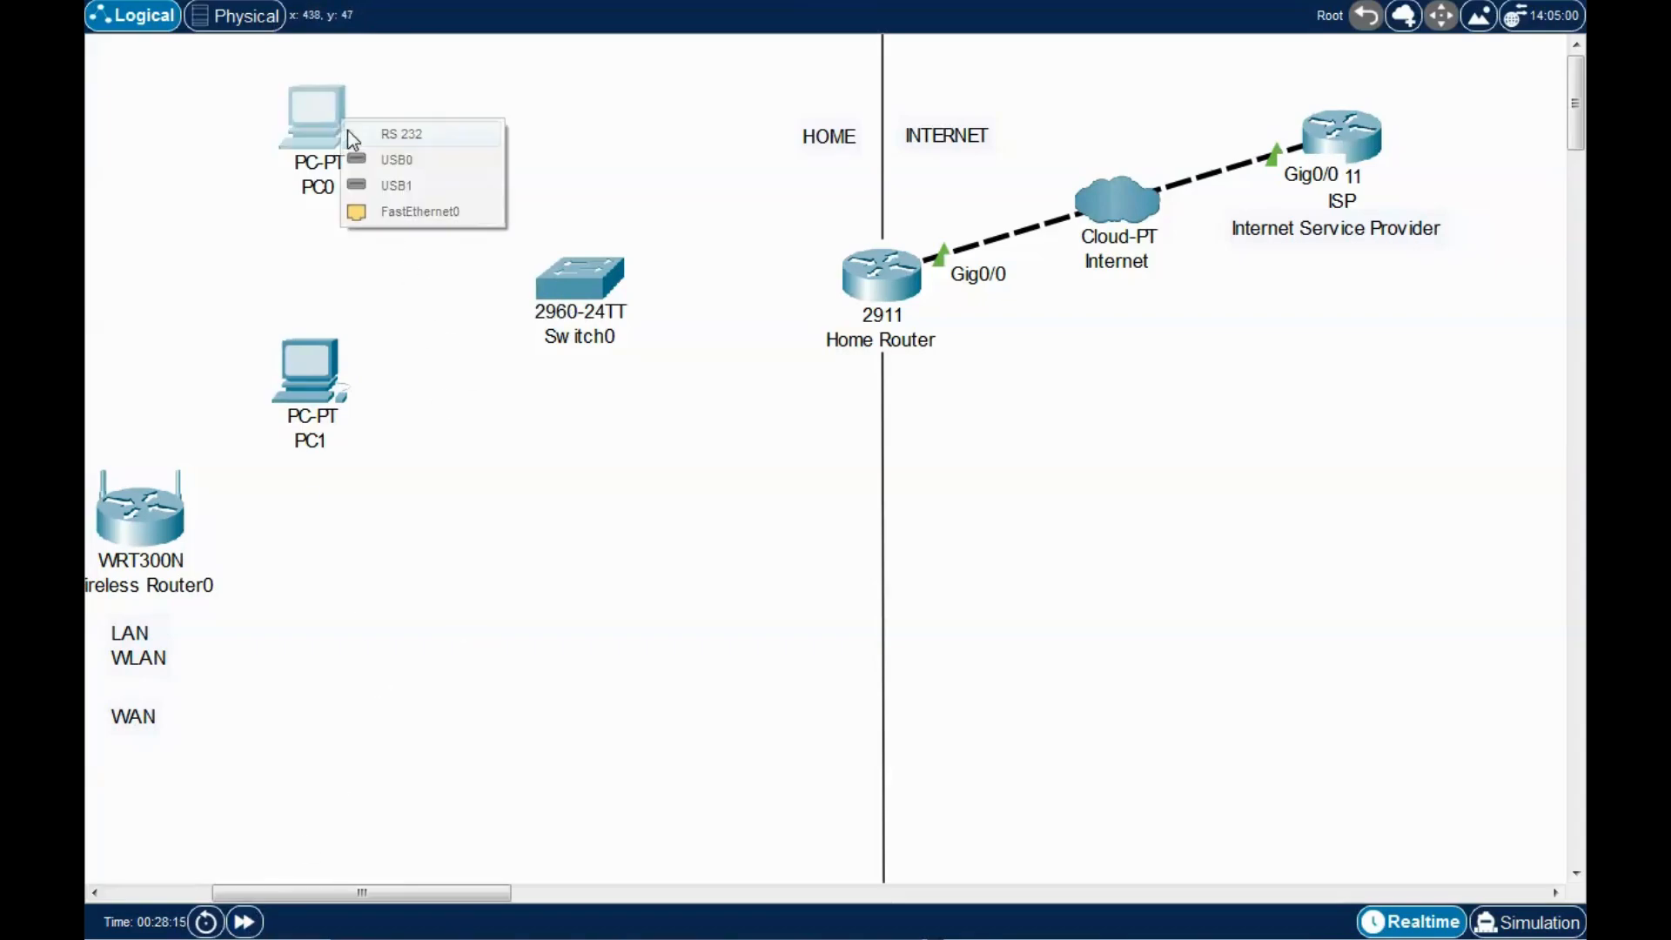
{"action": "left_click", "coordinate": [396, 209]}
{"action": "left_click", "coordinate": [565, 266]}
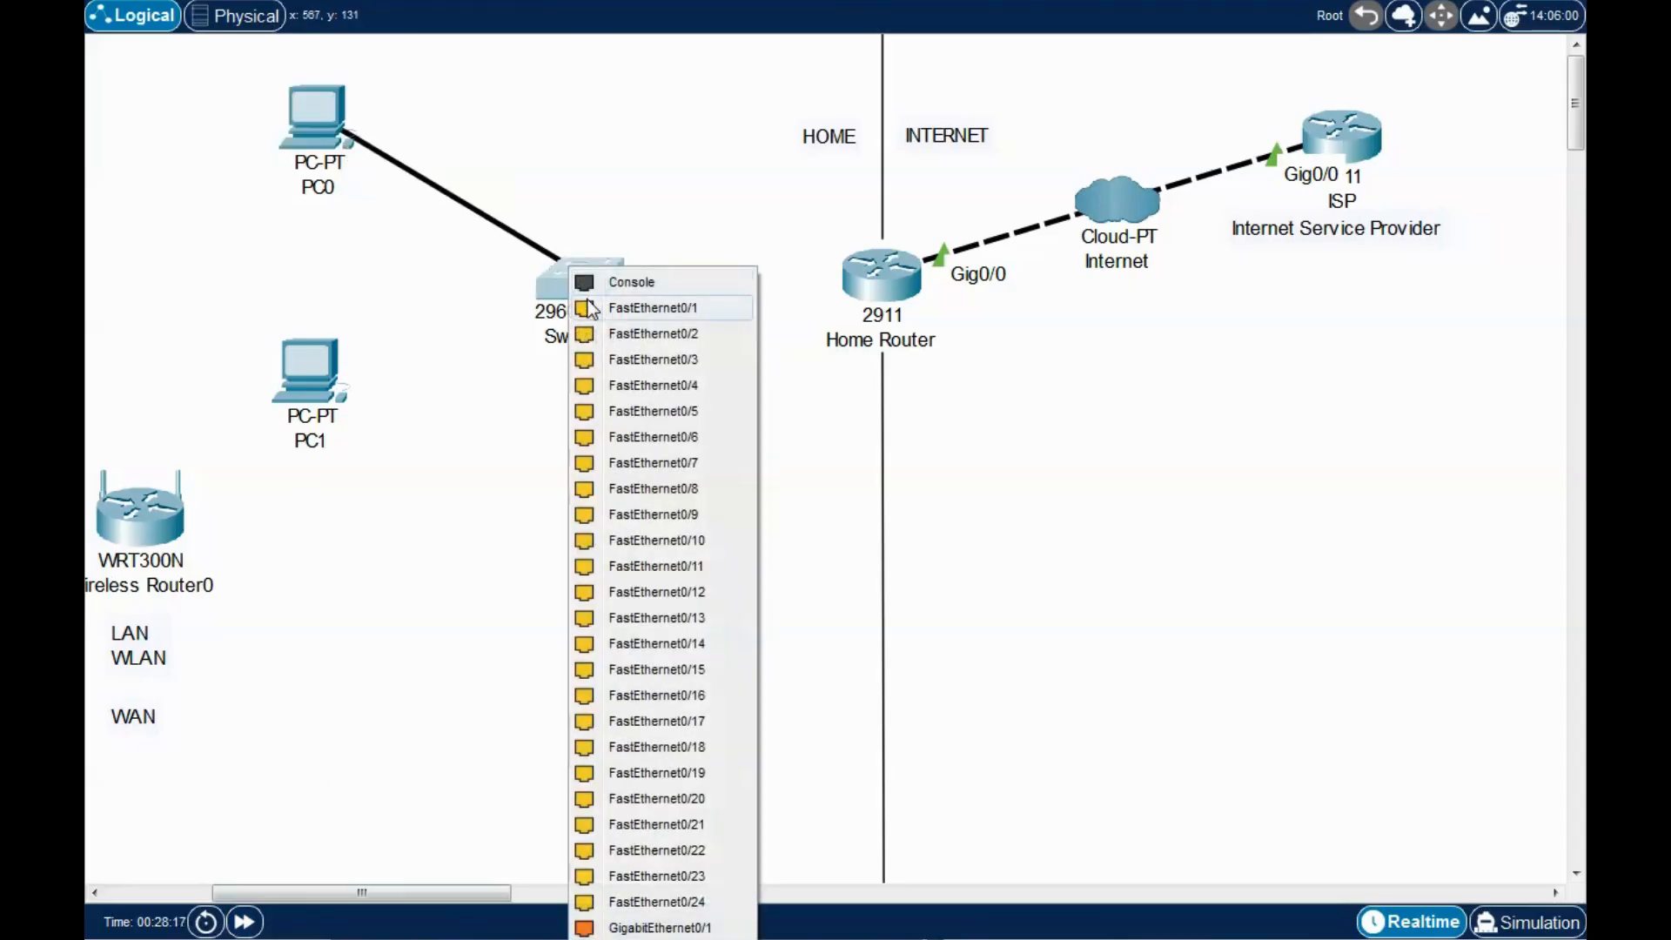
{"action": "left_click", "coordinate": [626, 333]}
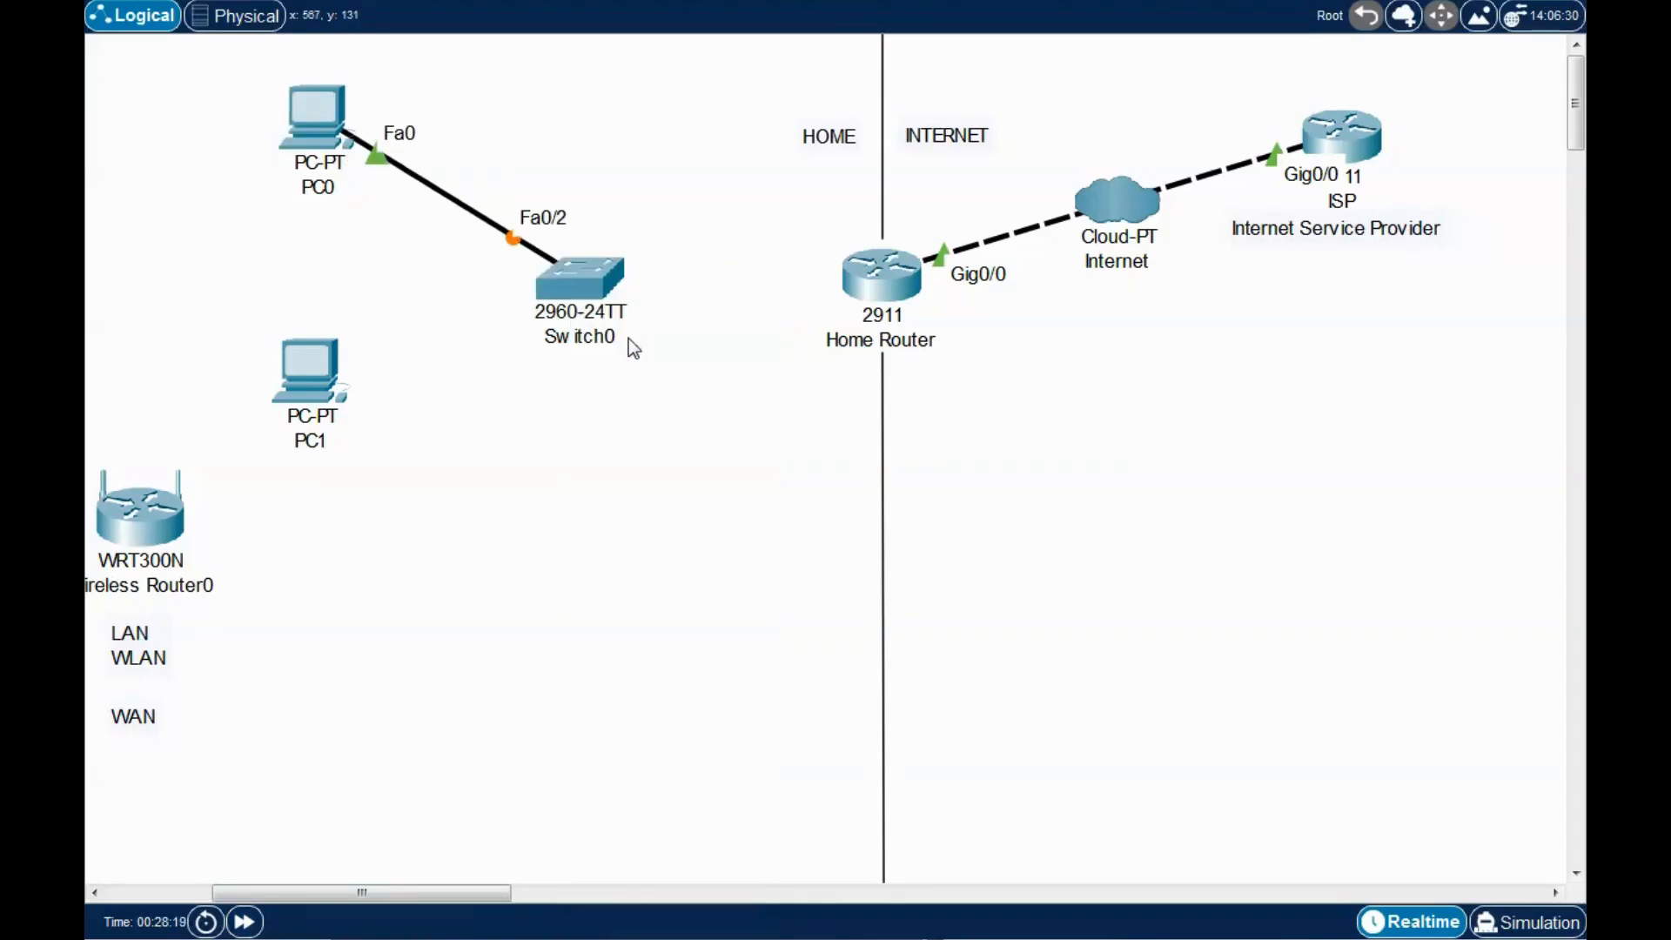
{"action": "left_click", "coordinate": [340, 384]}
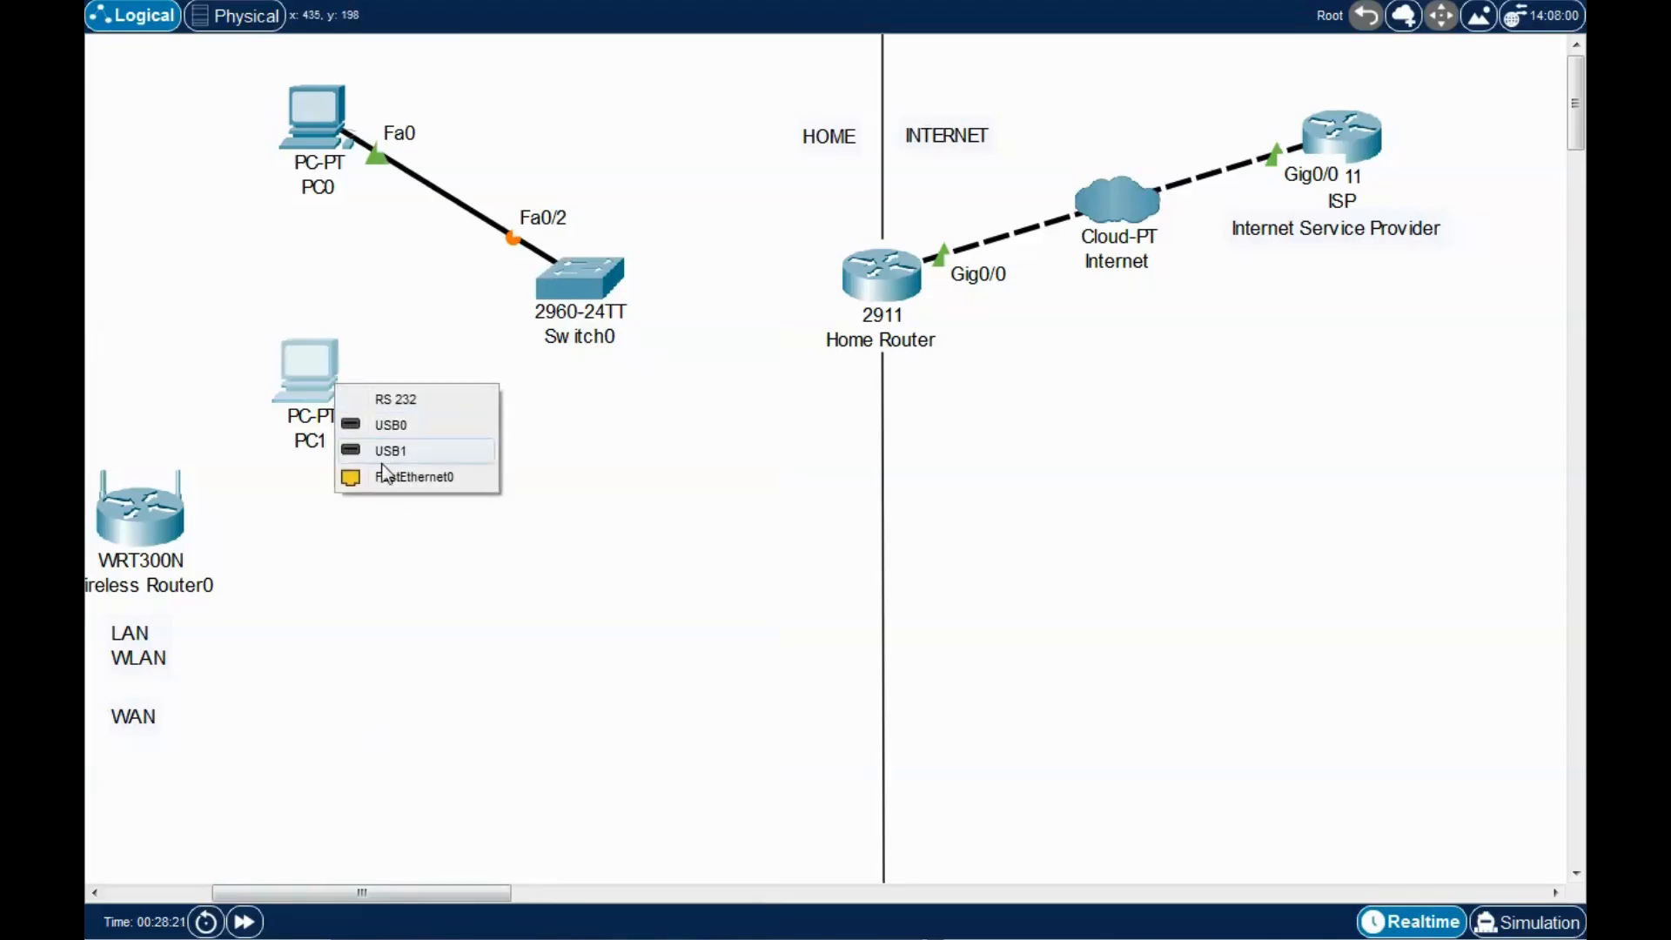
{"action": "left_click", "coordinate": [381, 470]}
{"action": "left_click", "coordinate": [573, 289]}
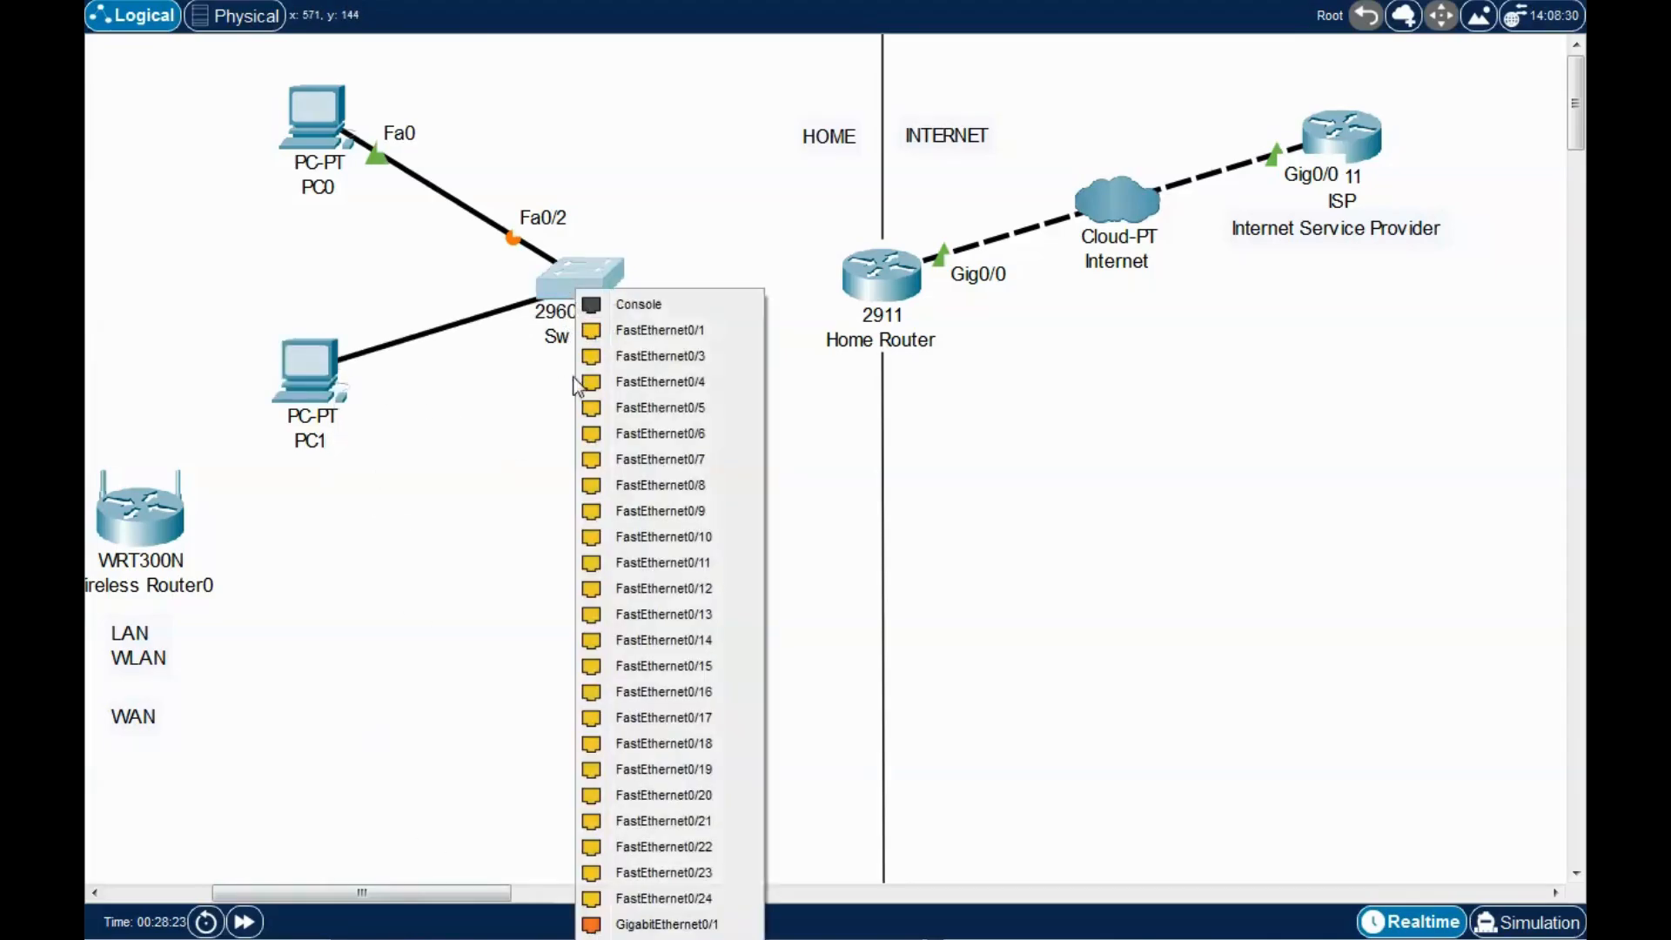
{"action": "left_click", "coordinate": [639, 372]}
{"action": "left_click_drag", "start_coordinate": [295, 381], "coordinate": [296, 400]}
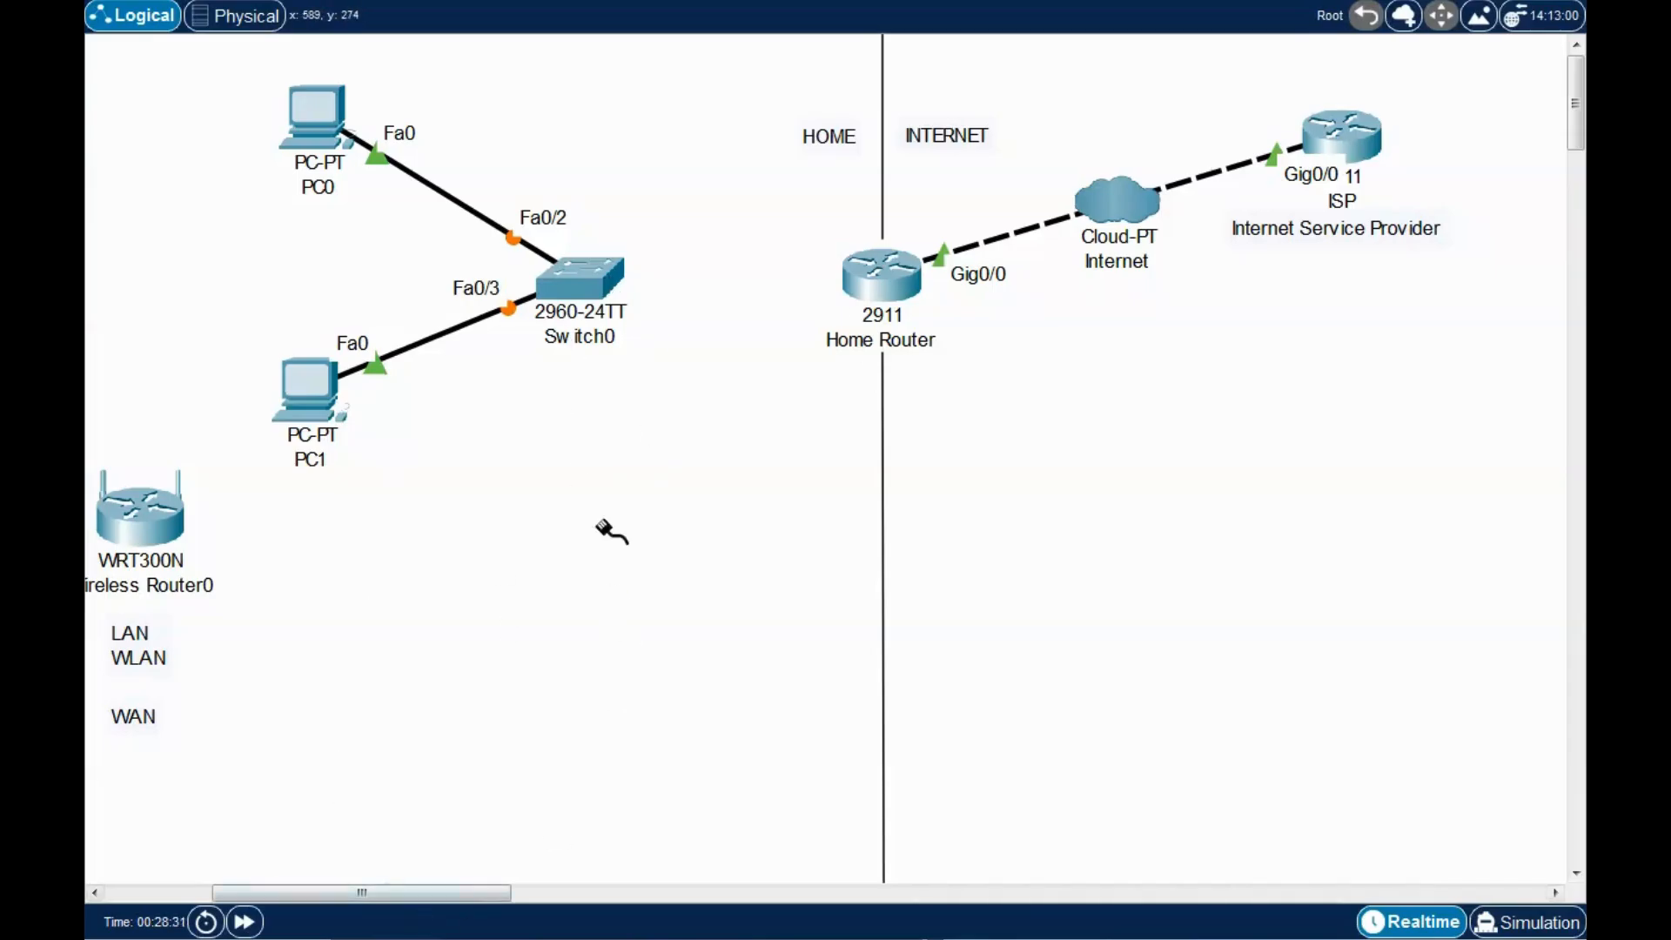
Link Switch0 Fa0/1 to Home Router GigabitEthernet0/1 with a straight-through cable.
{"action": "left_click", "coordinate": [602, 280]}
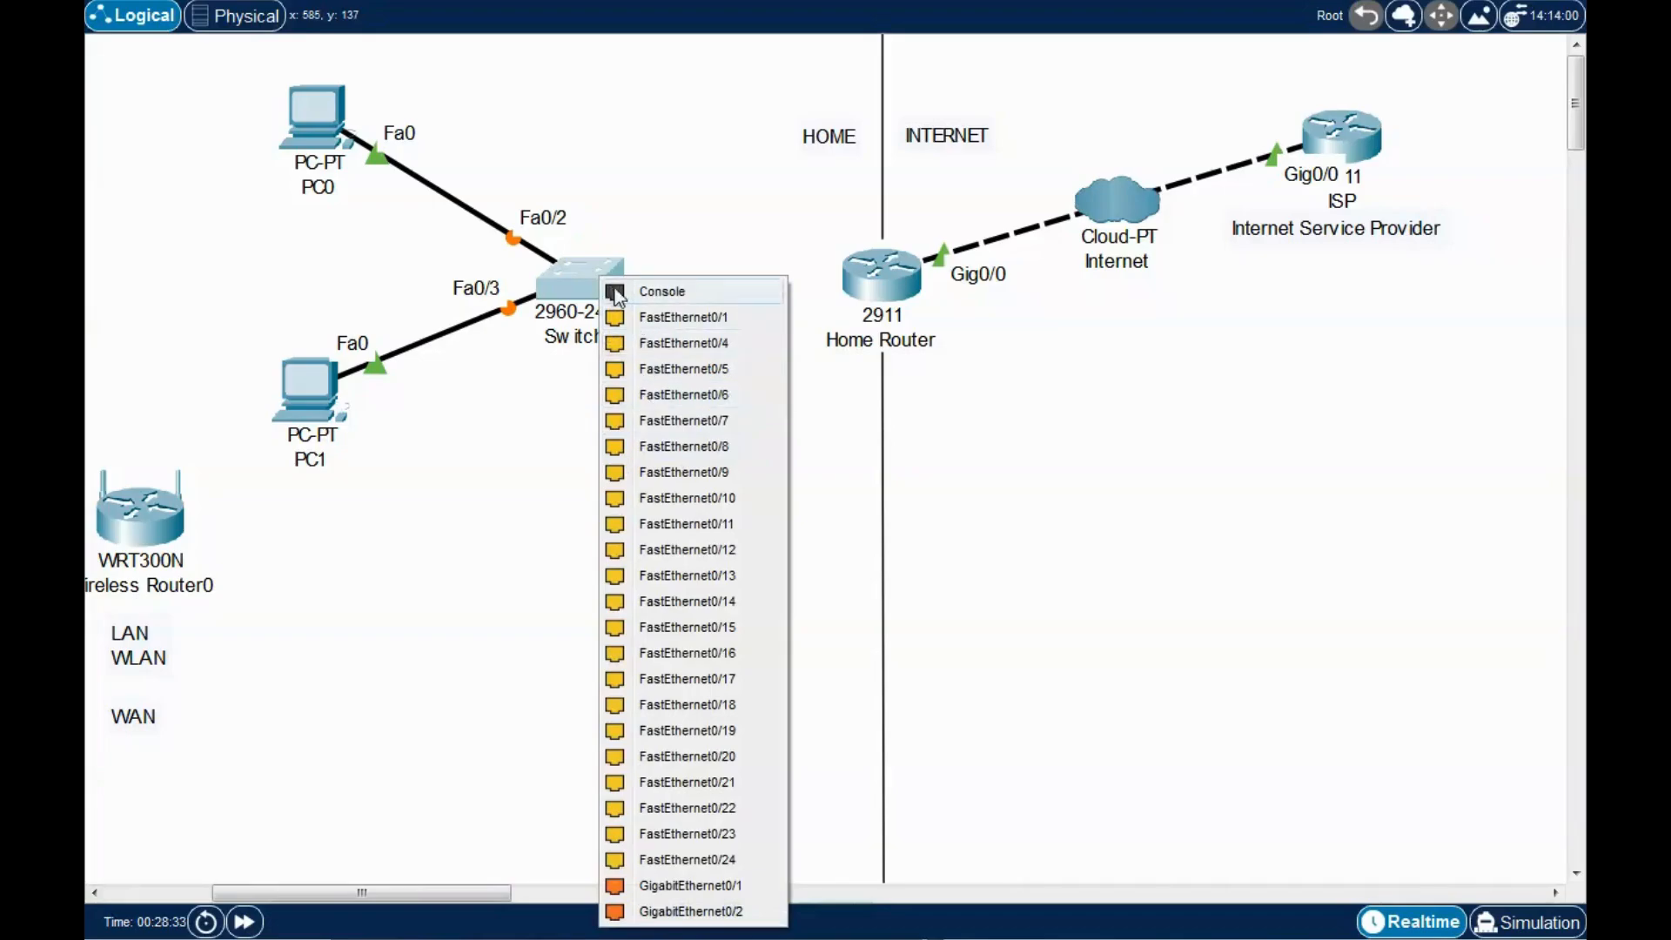
{"action": "left_click", "coordinate": [700, 318]}
{"action": "left_click", "coordinate": [873, 286]}
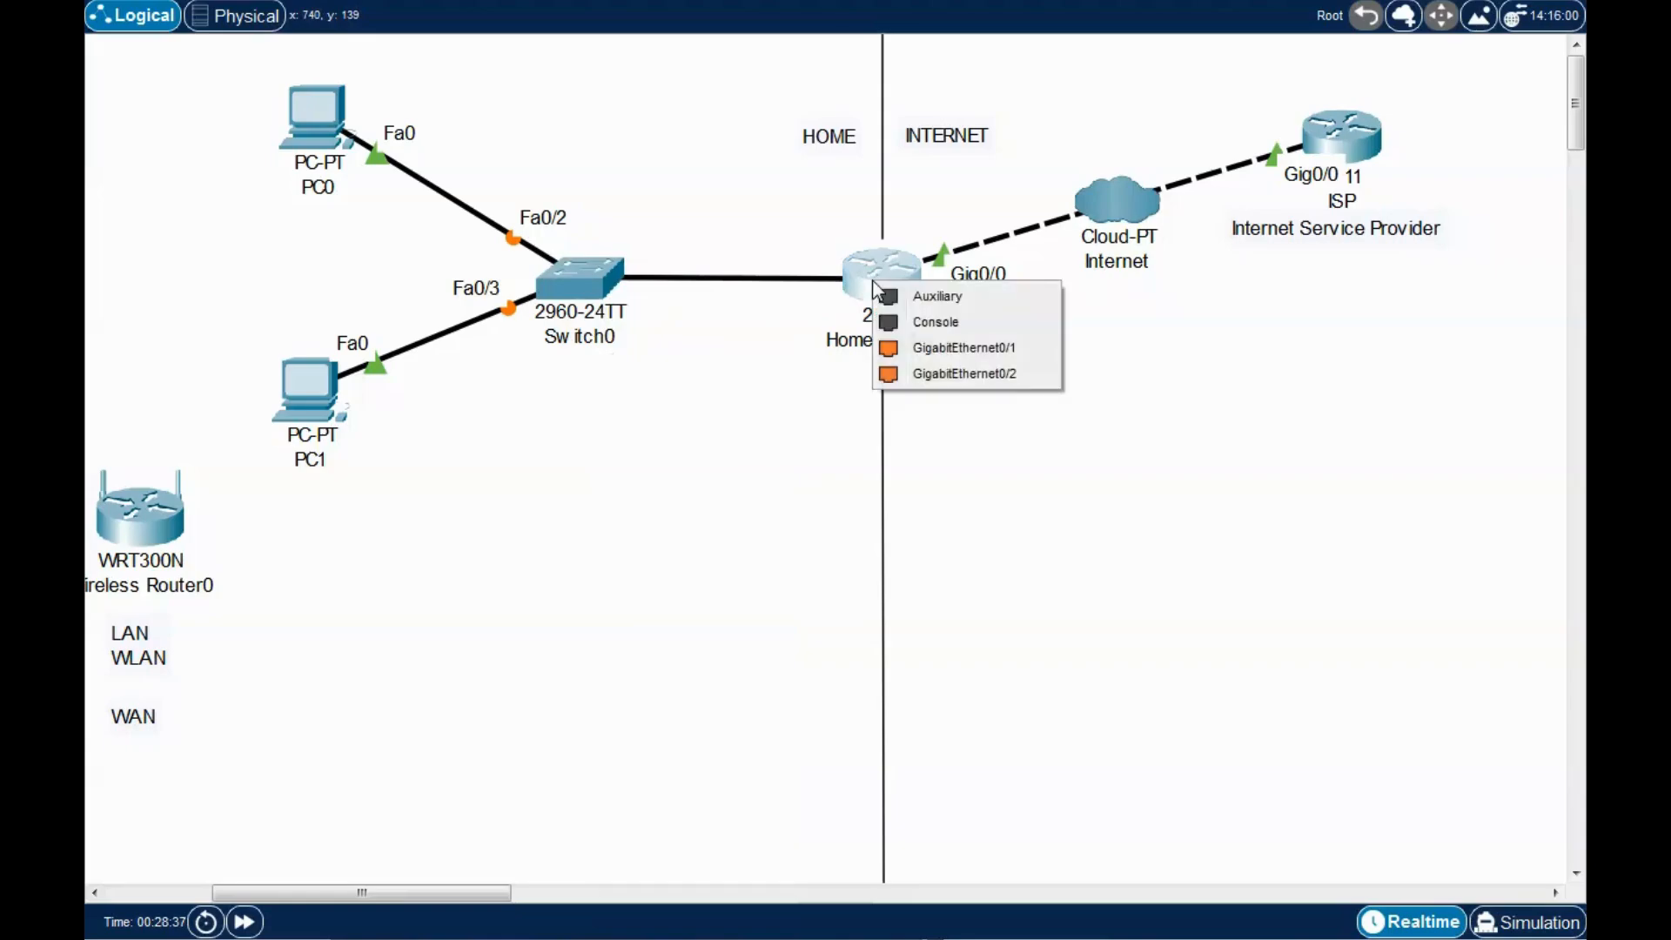
{"action": "left_click", "coordinate": [957, 348]}
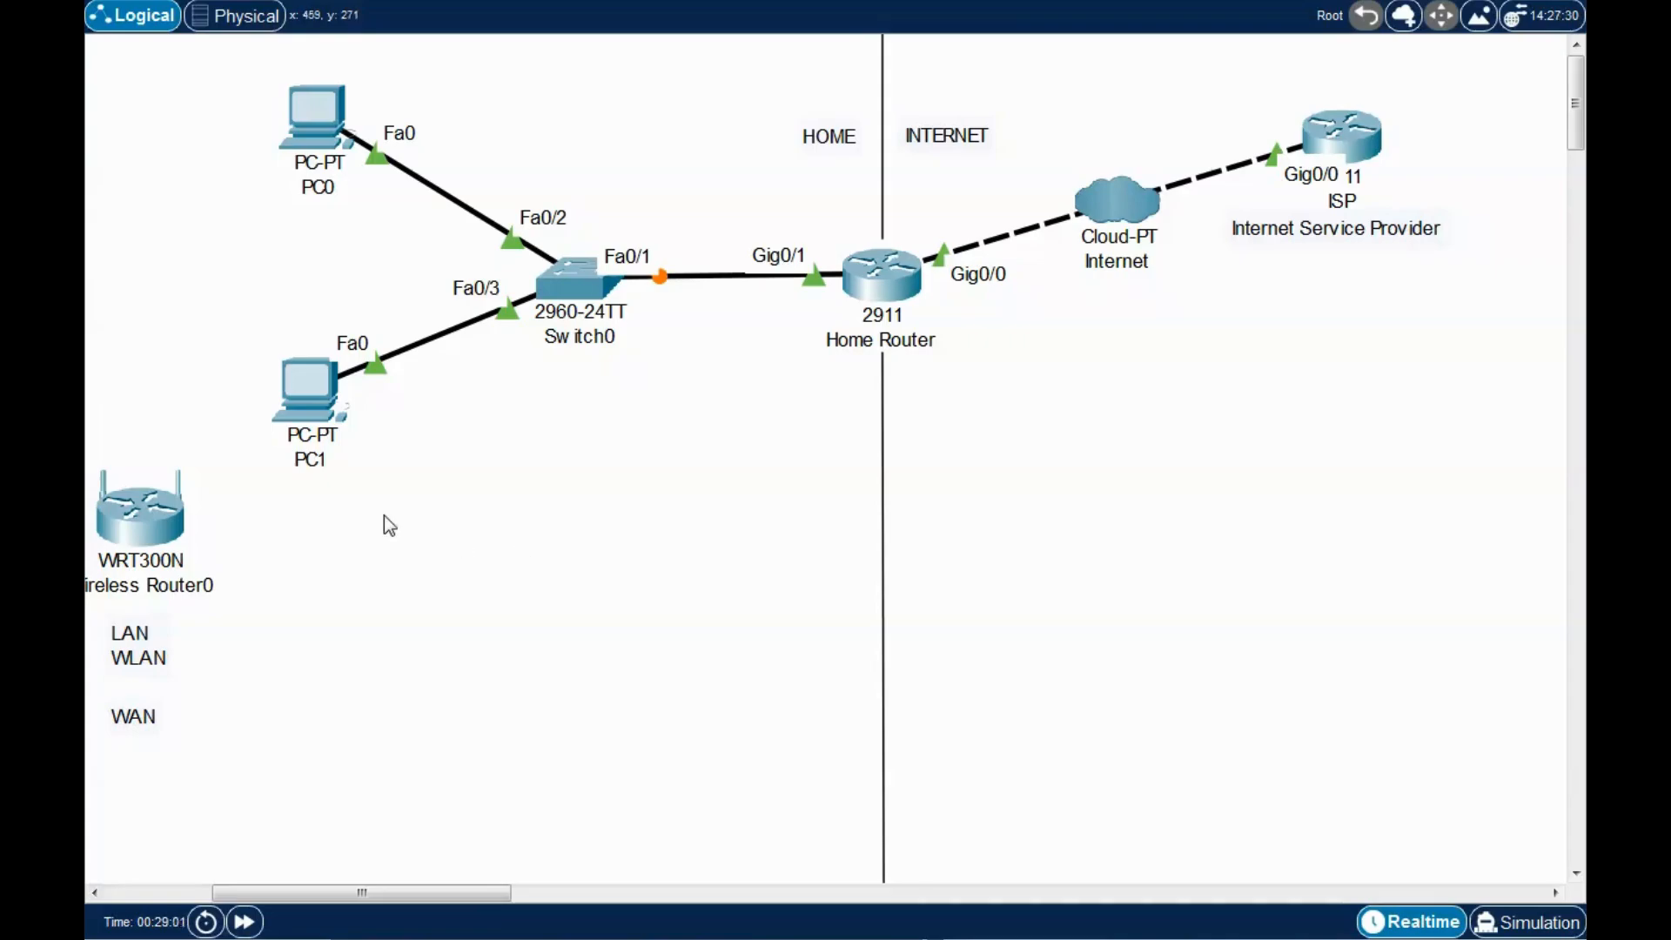
Position Wireless Router0 below PC1 and Switch0.
{"action": "left_click_drag", "start_coordinate": [150, 532], "coordinate": [588, 560]}
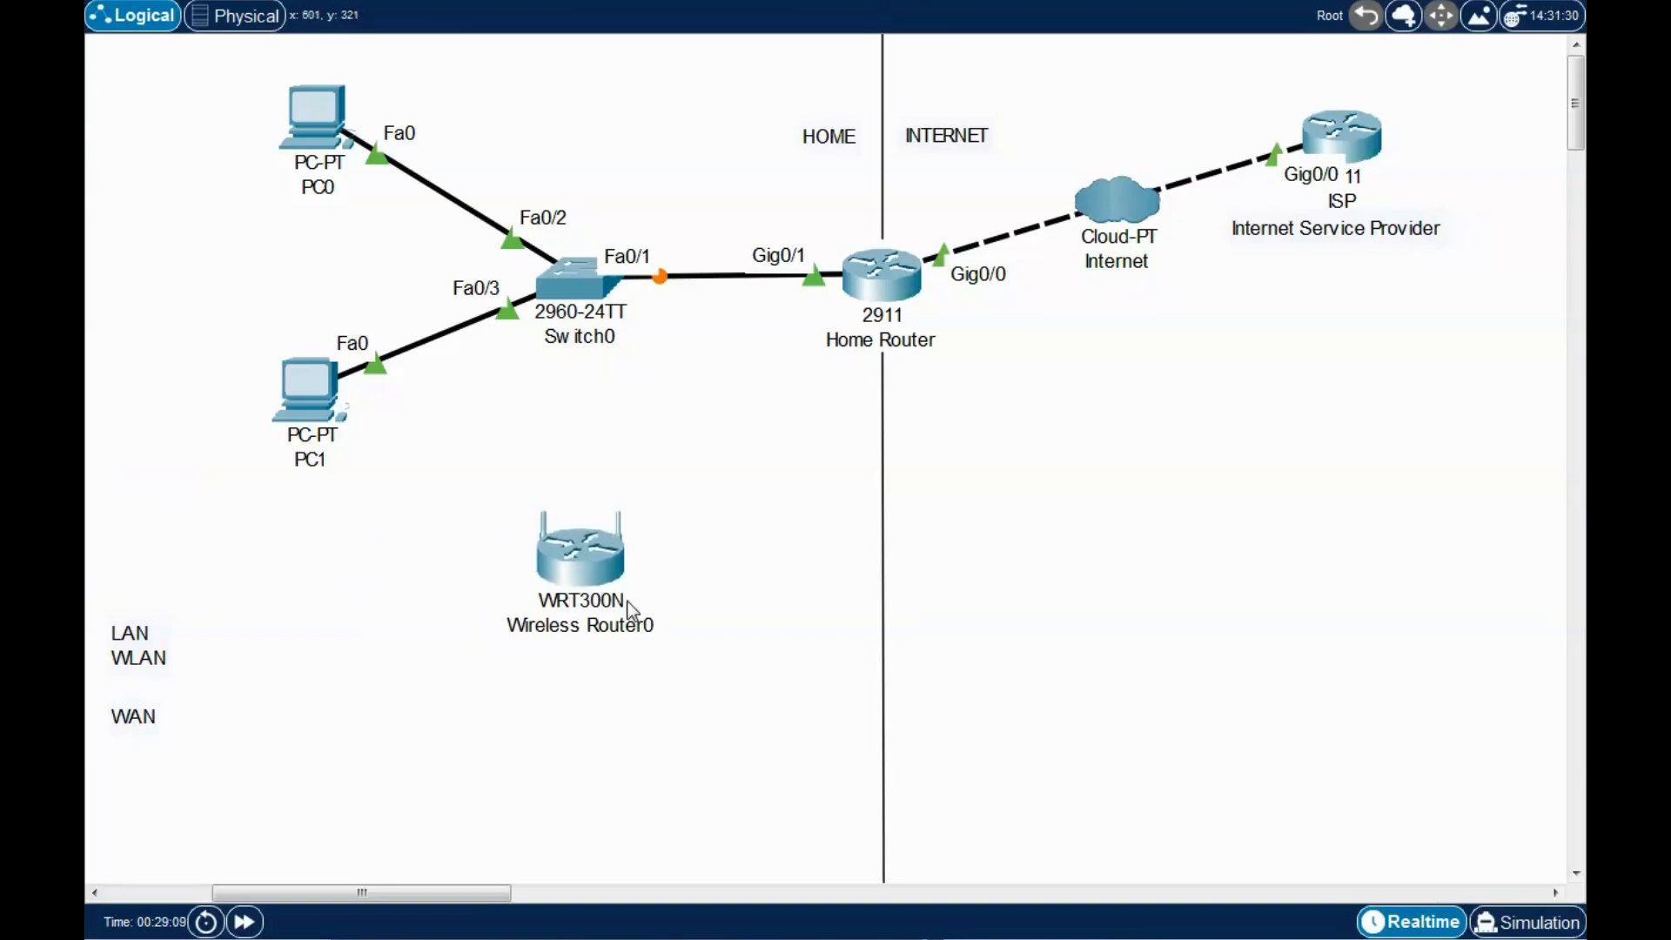
{"action": "left_click_drag", "start_coordinate": [593, 572], "coordinate": [592, 576]}
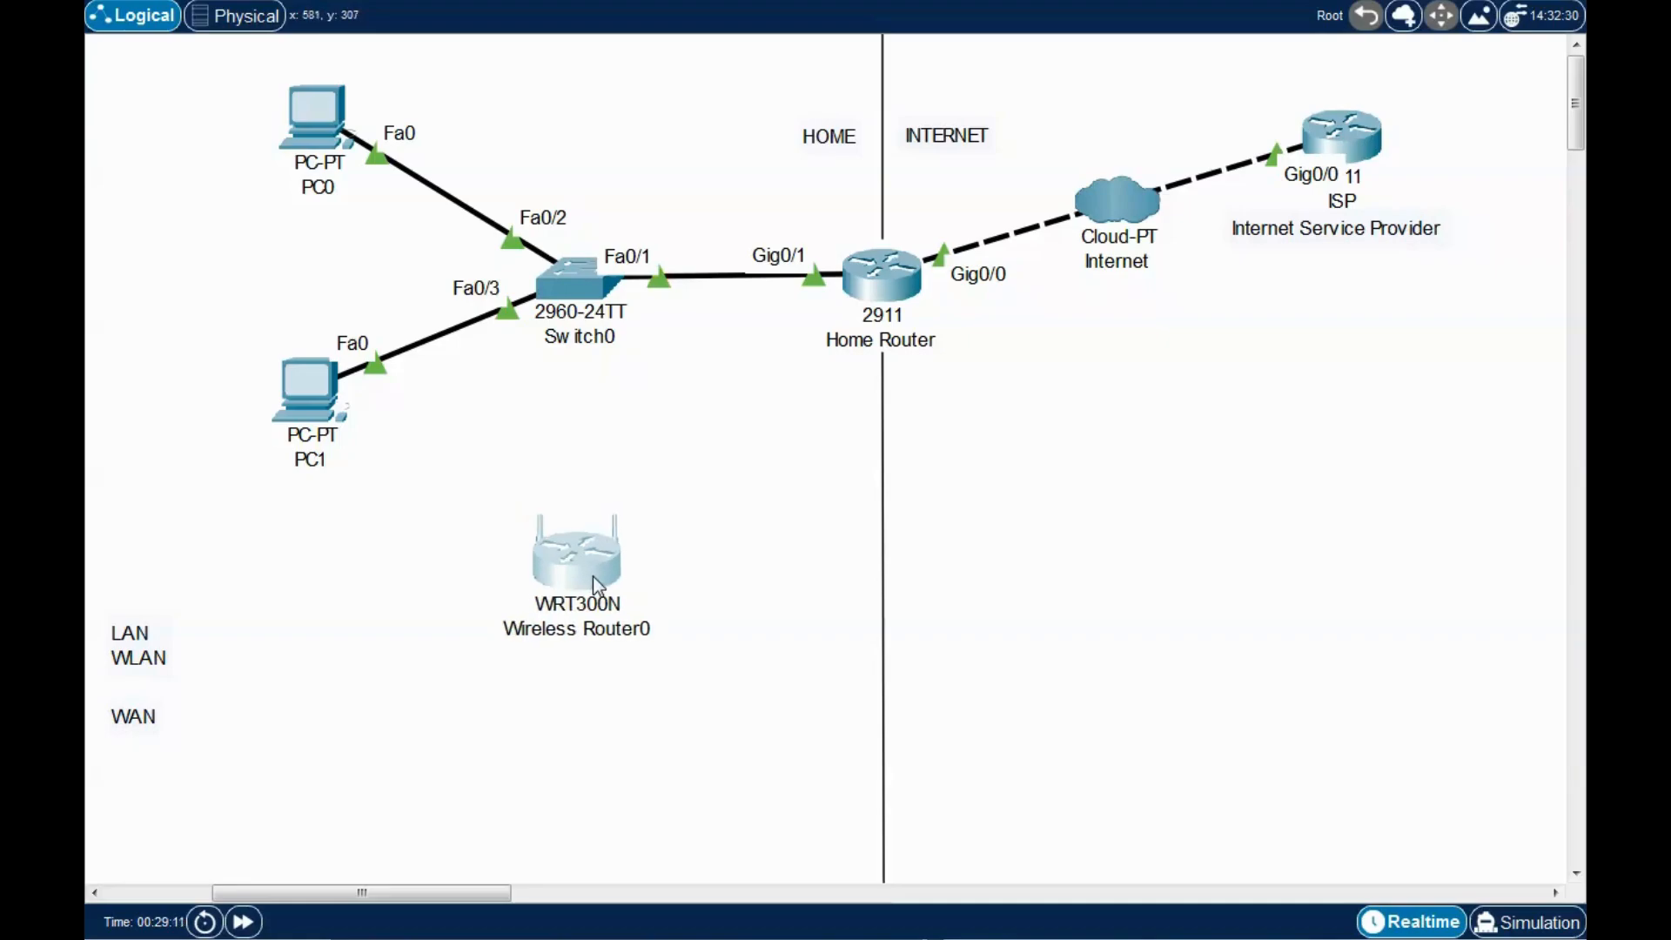
{"action": "left_click_drag", "start_coordinate": [453, 500], "coordinate": [552, 585]}
{"action": "left_click_drag", "start_coordinate": [453, 485], "coordinate": [557, 585]}
{"action": "left_click", "coordinate": [420, 577]}
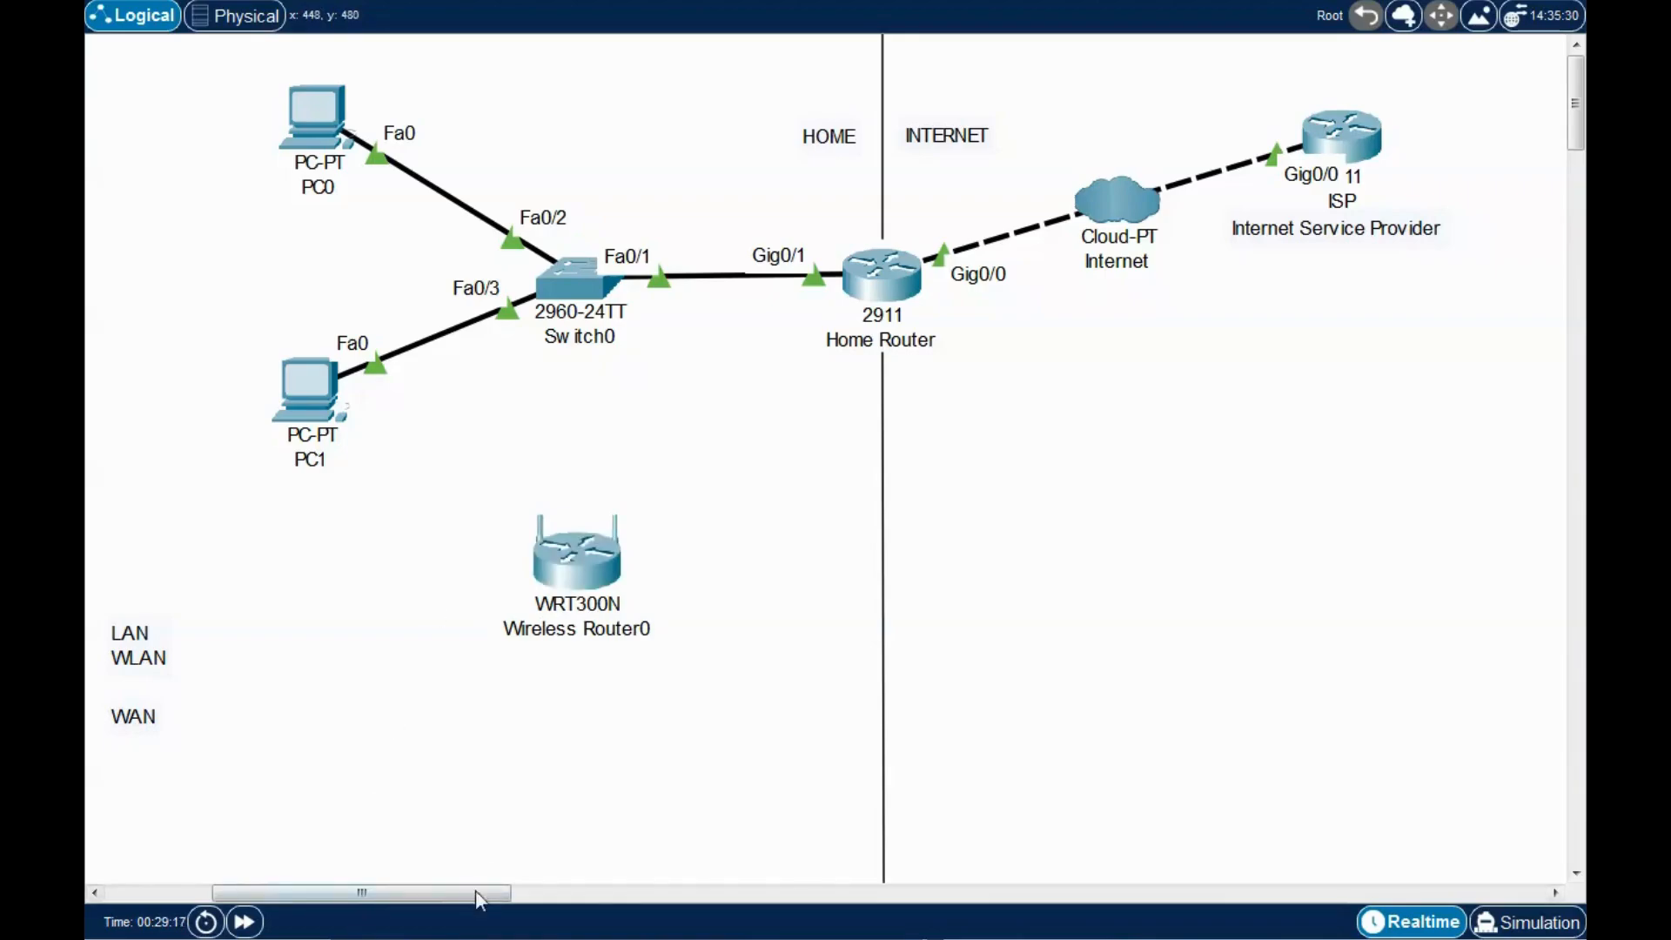
Cable Wireless Router0's Internet port to Switch0 FastEthernet0/10.
{"action": "left_click", "coordinate": [585, 570]}
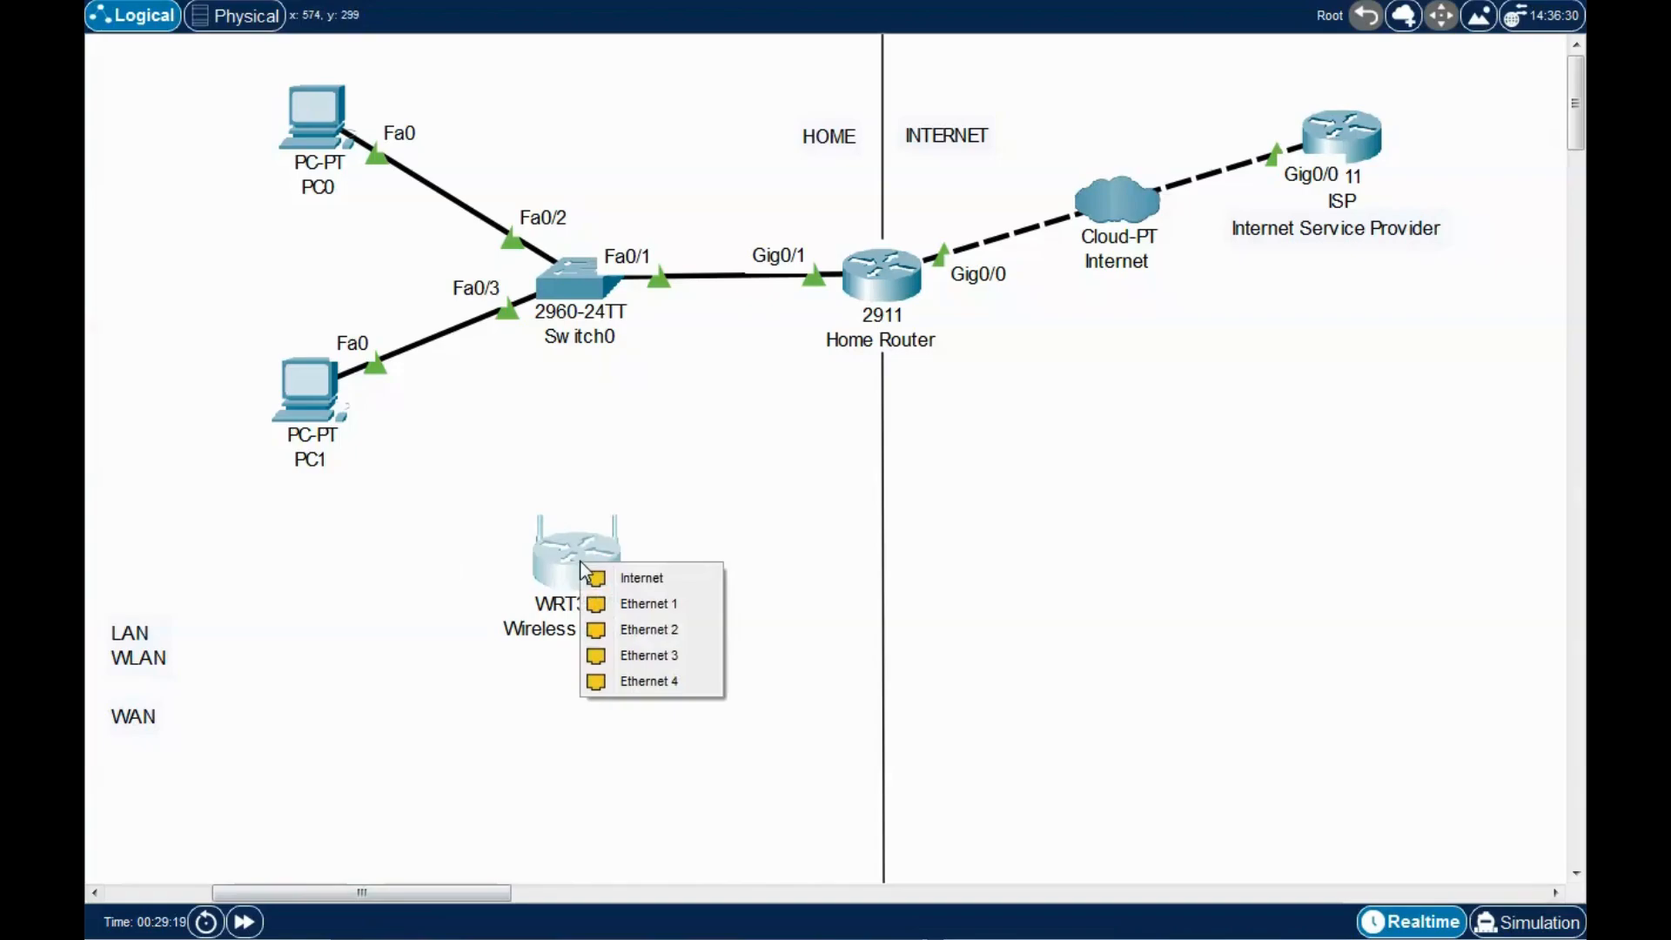
{"action": "left_click", "coordinate": [641, 580]}
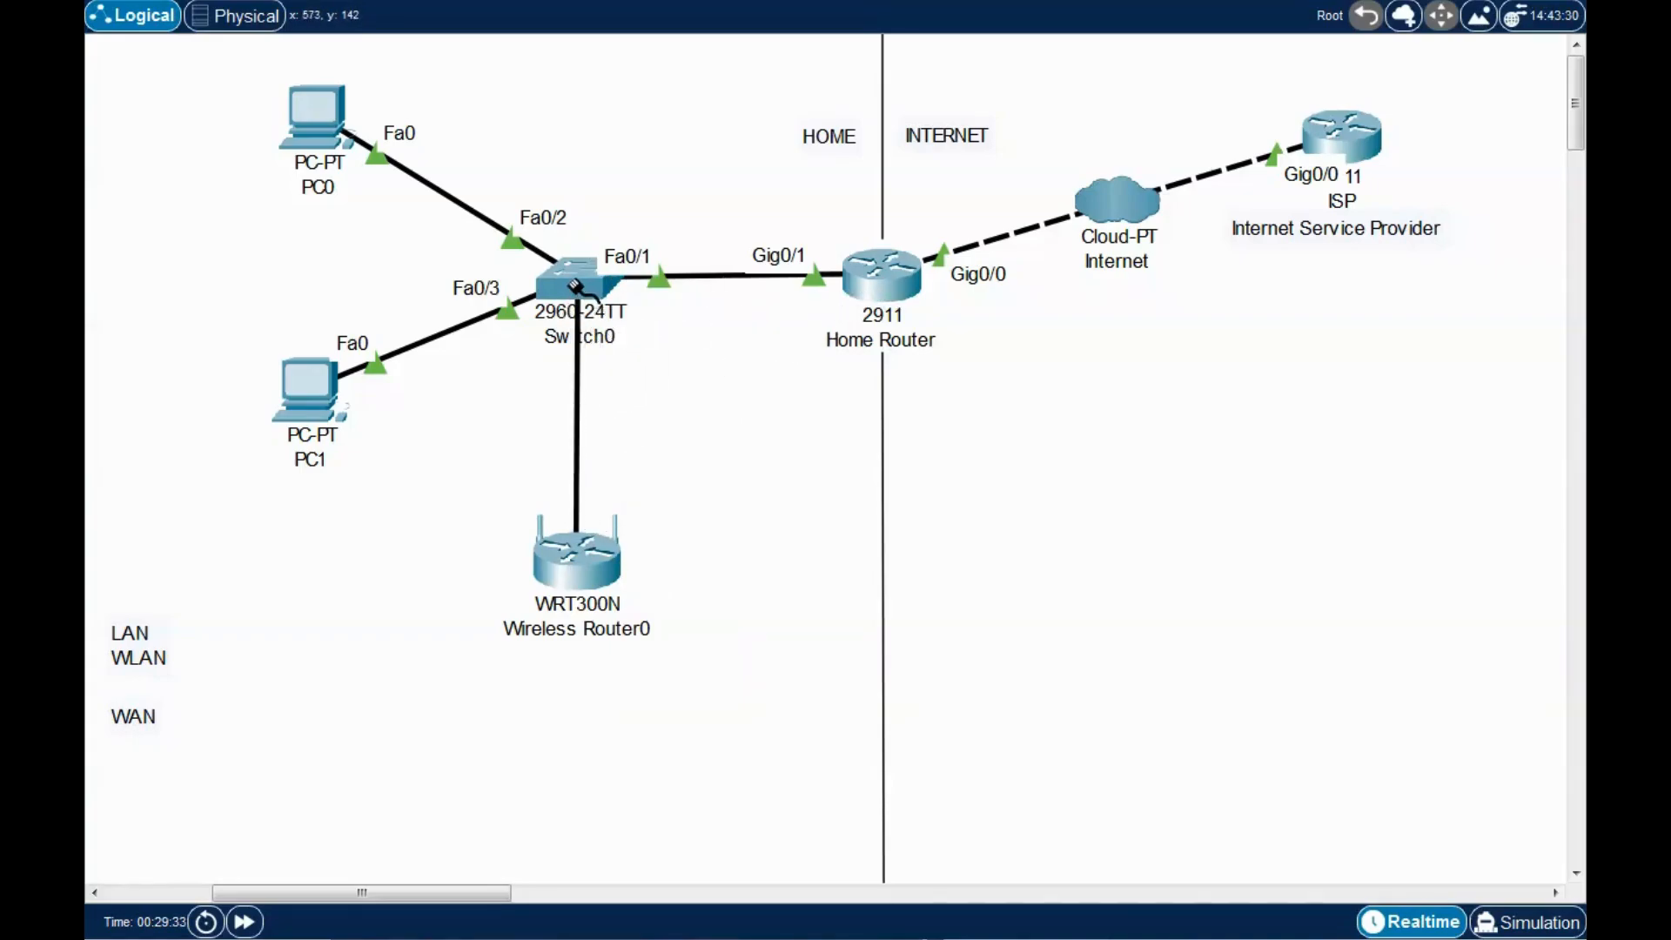
{"action": "left_click", "coordinate": [579, 280]}
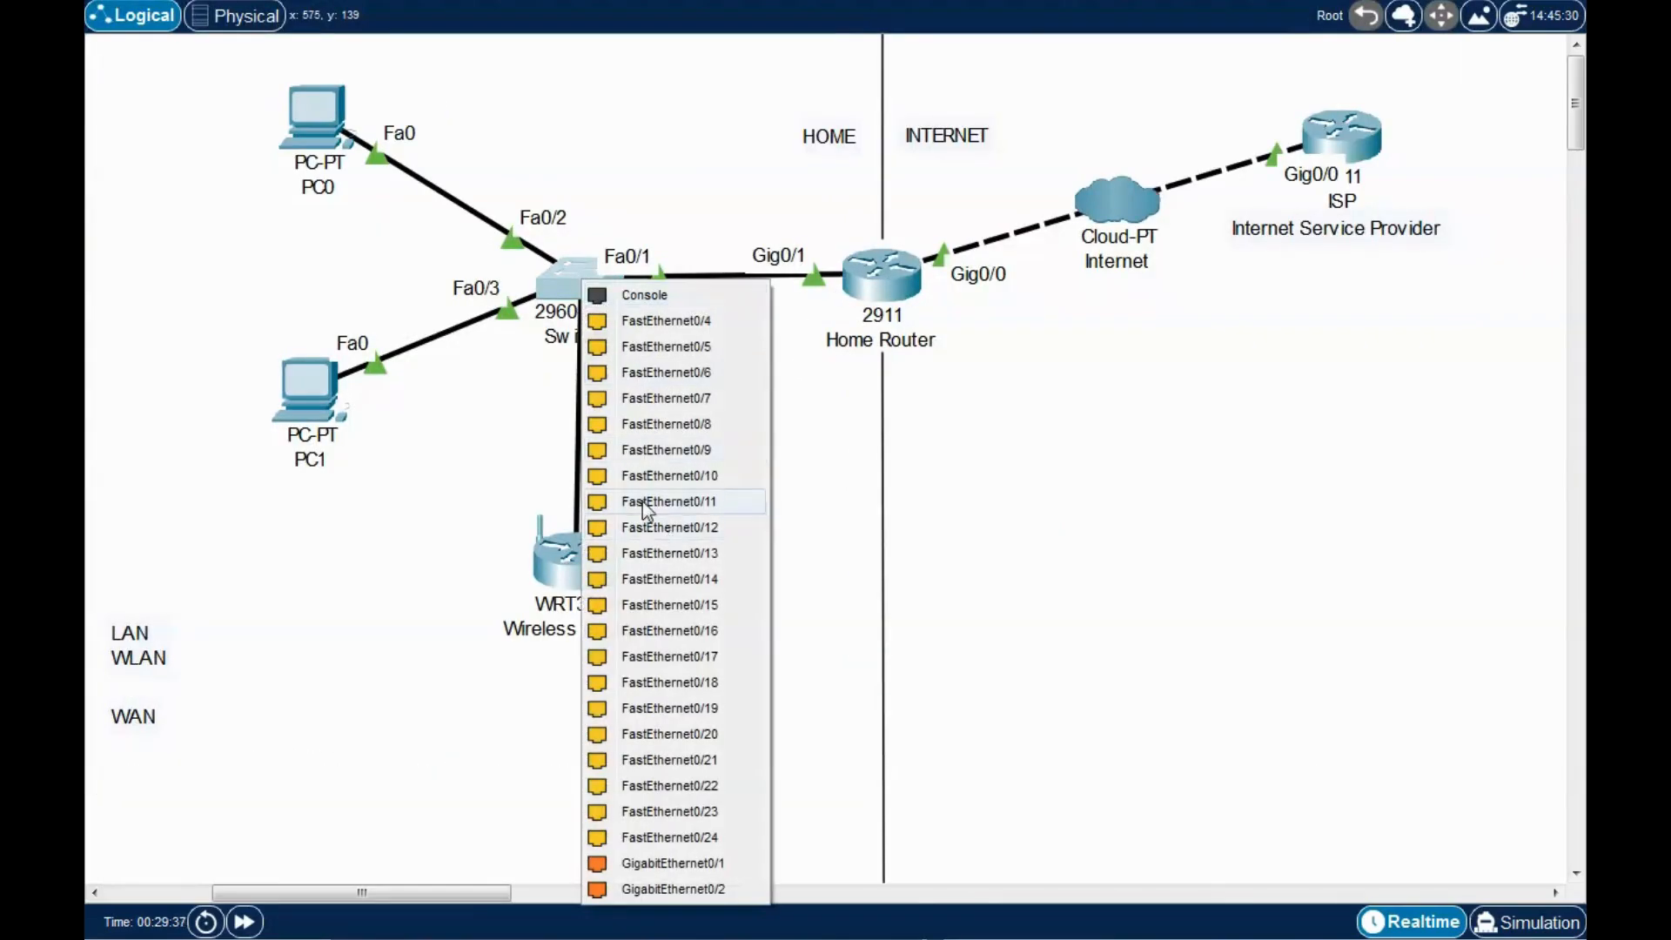
{"action": "left_click", "coordinate": [691, 477]}
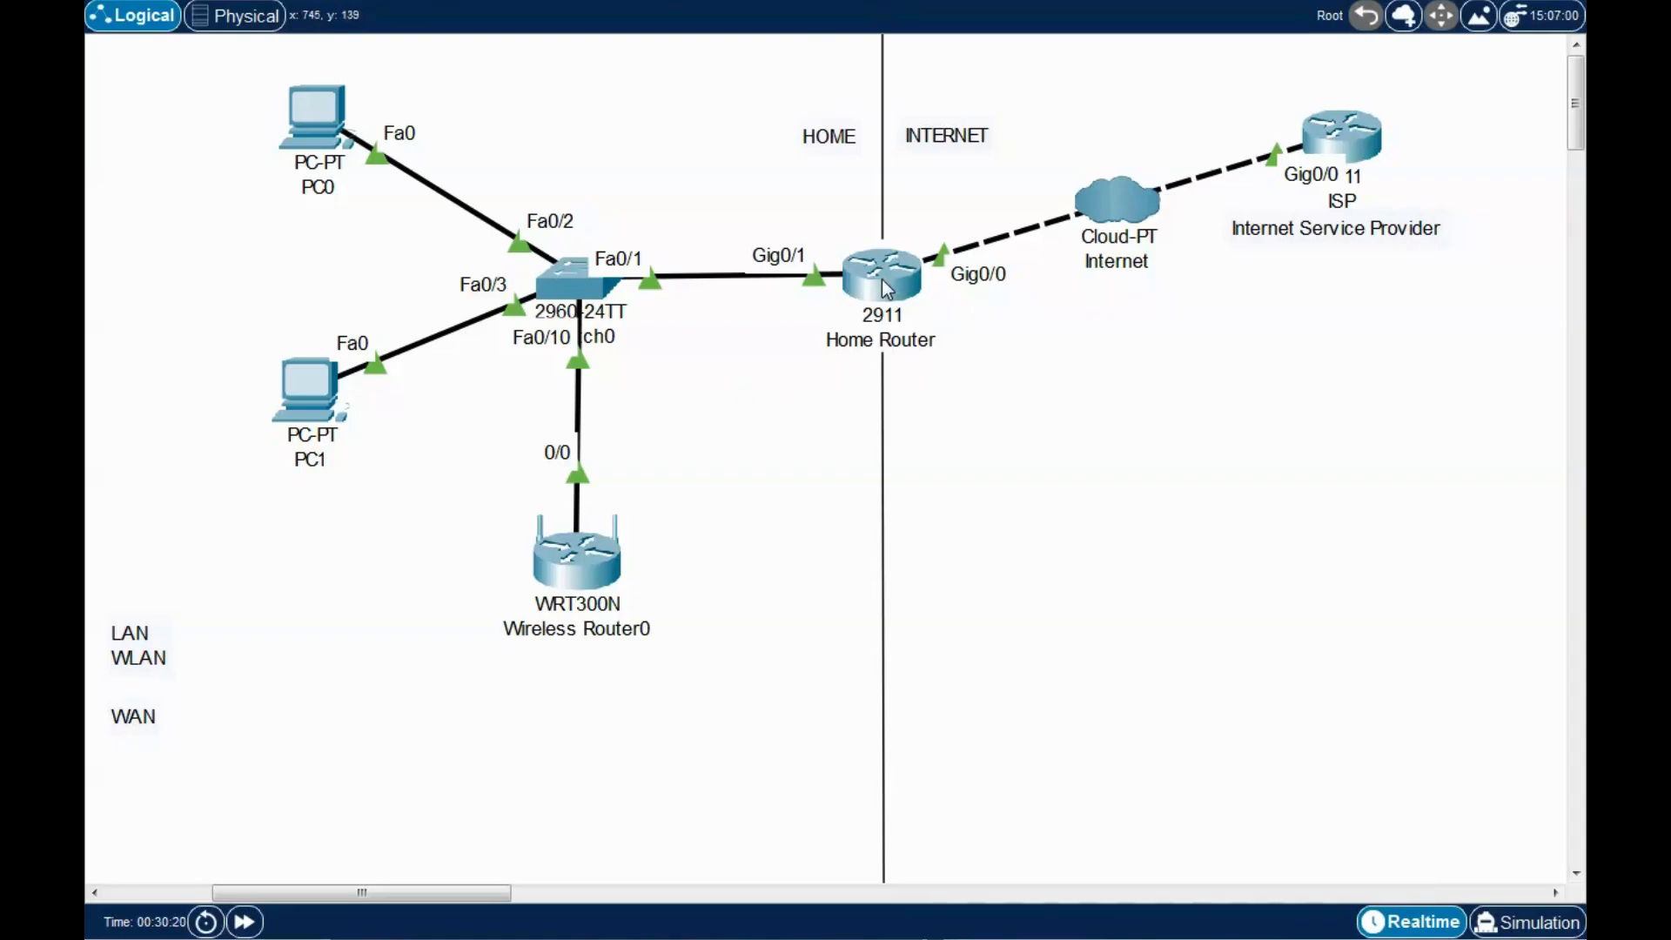
Place the WAN note by the router uplink and the LAN/WLAN note beside Wireless Router0.
{"action": "left_click_drag", "start_coordinate": [214, 73], "coordinate": [383, 460]}
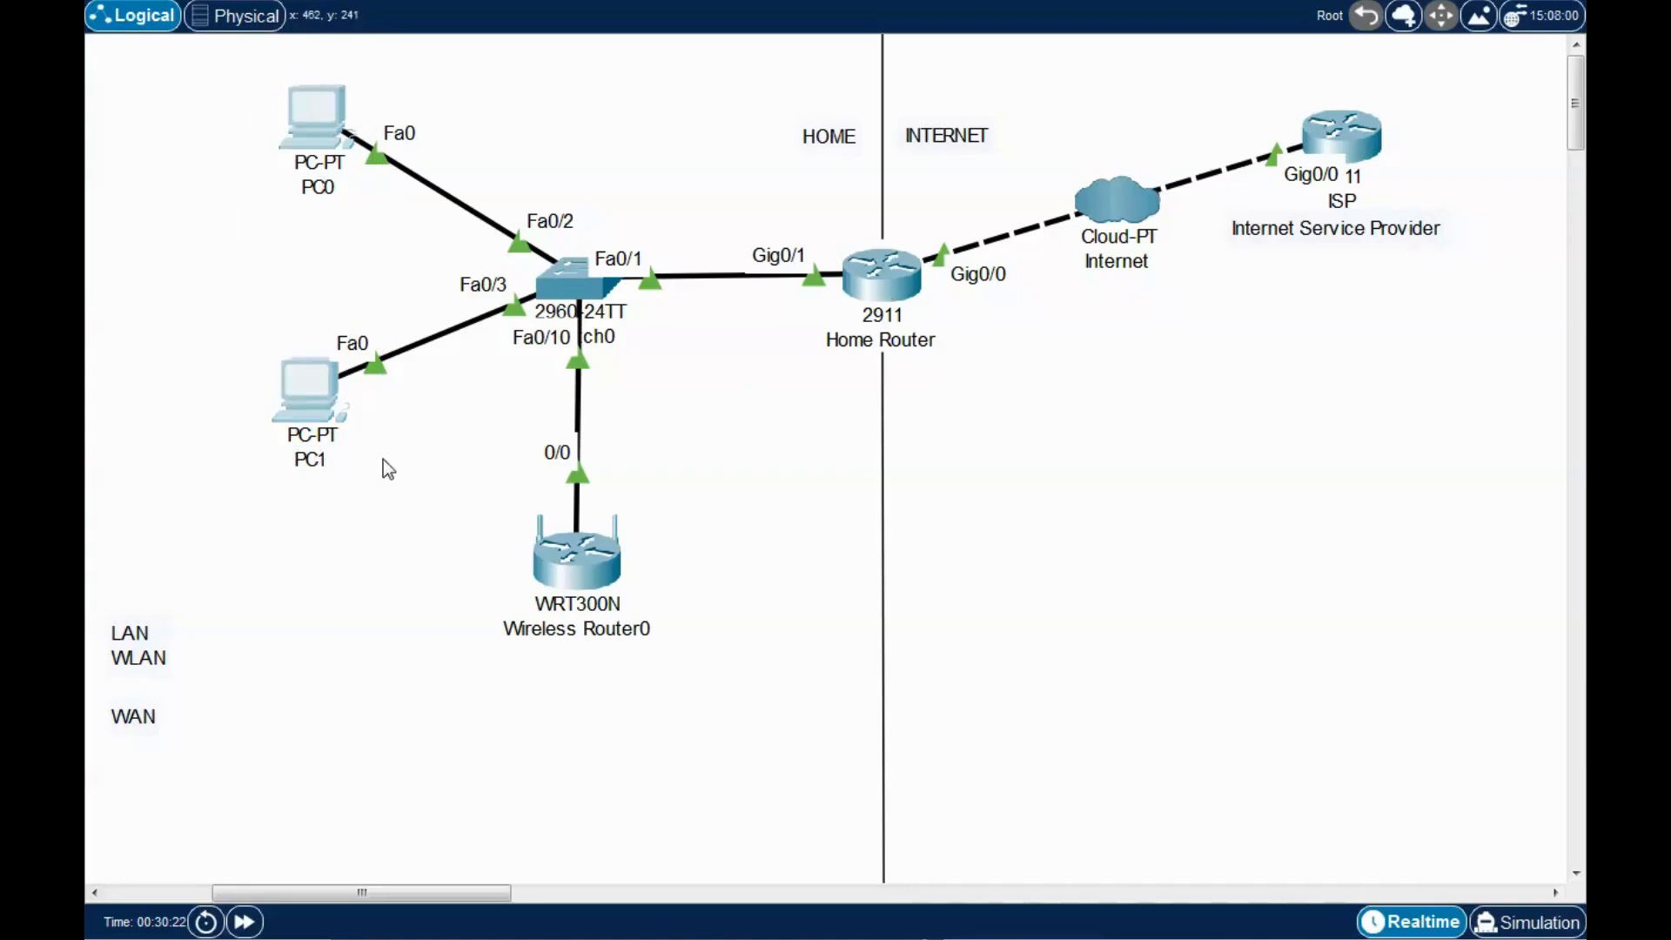
{"action": "left_click", "coordinate": [418, 451]}
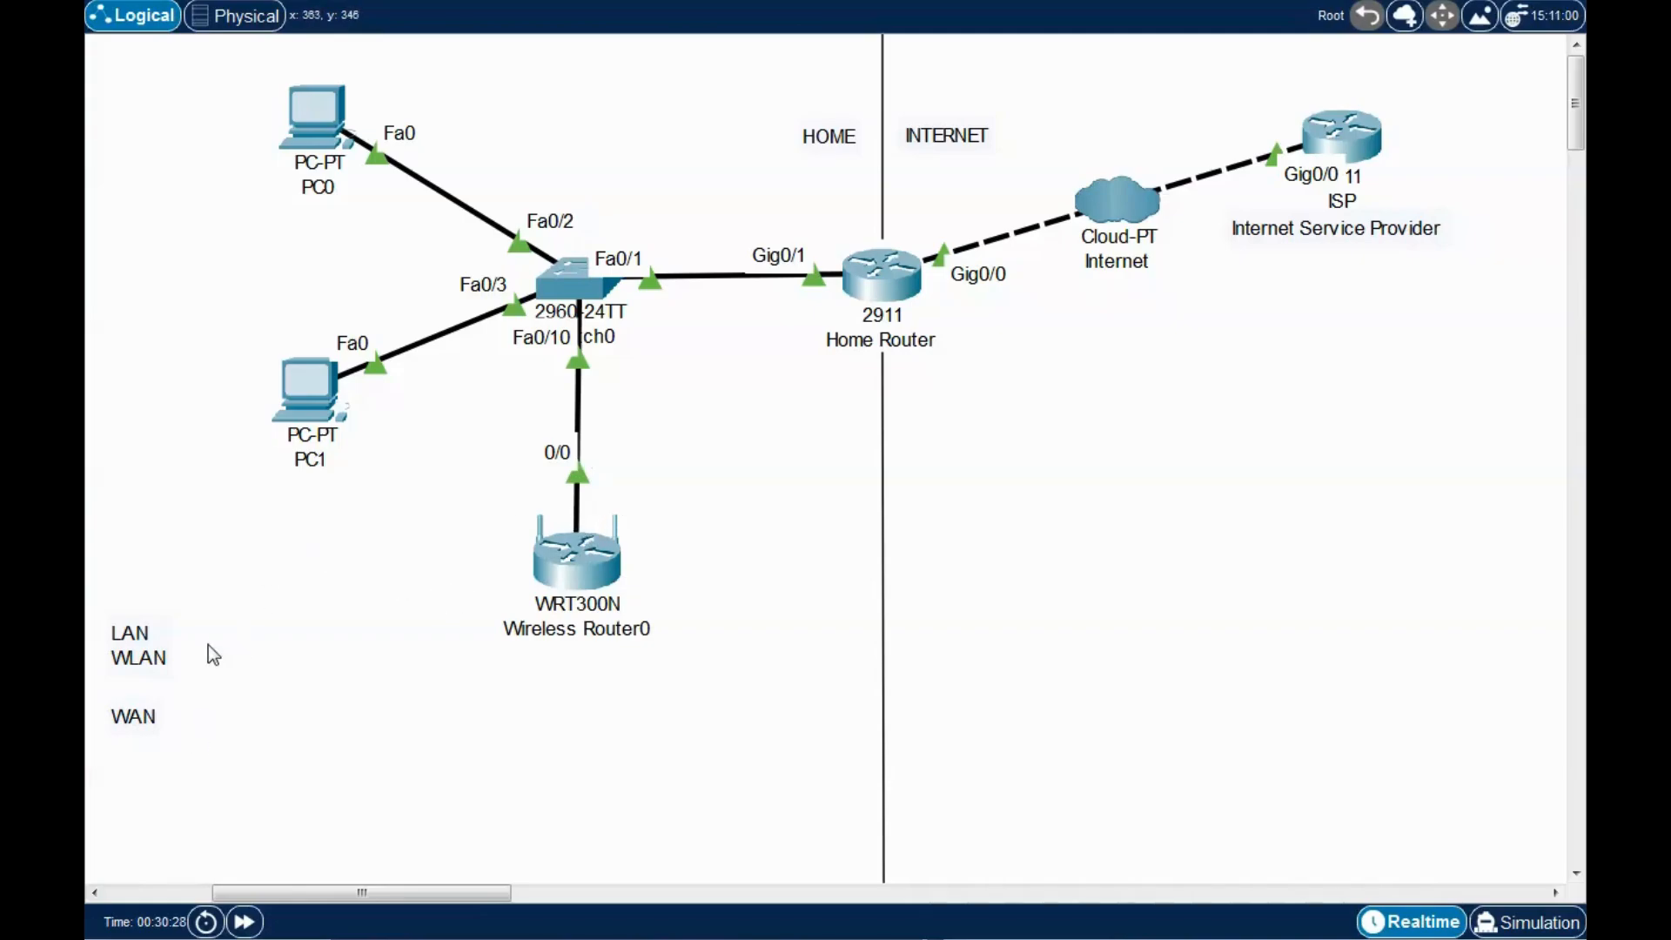
{"action": "left_click_drag", "start_coordinate": [152, 732], "coordinate": [669, 510]}
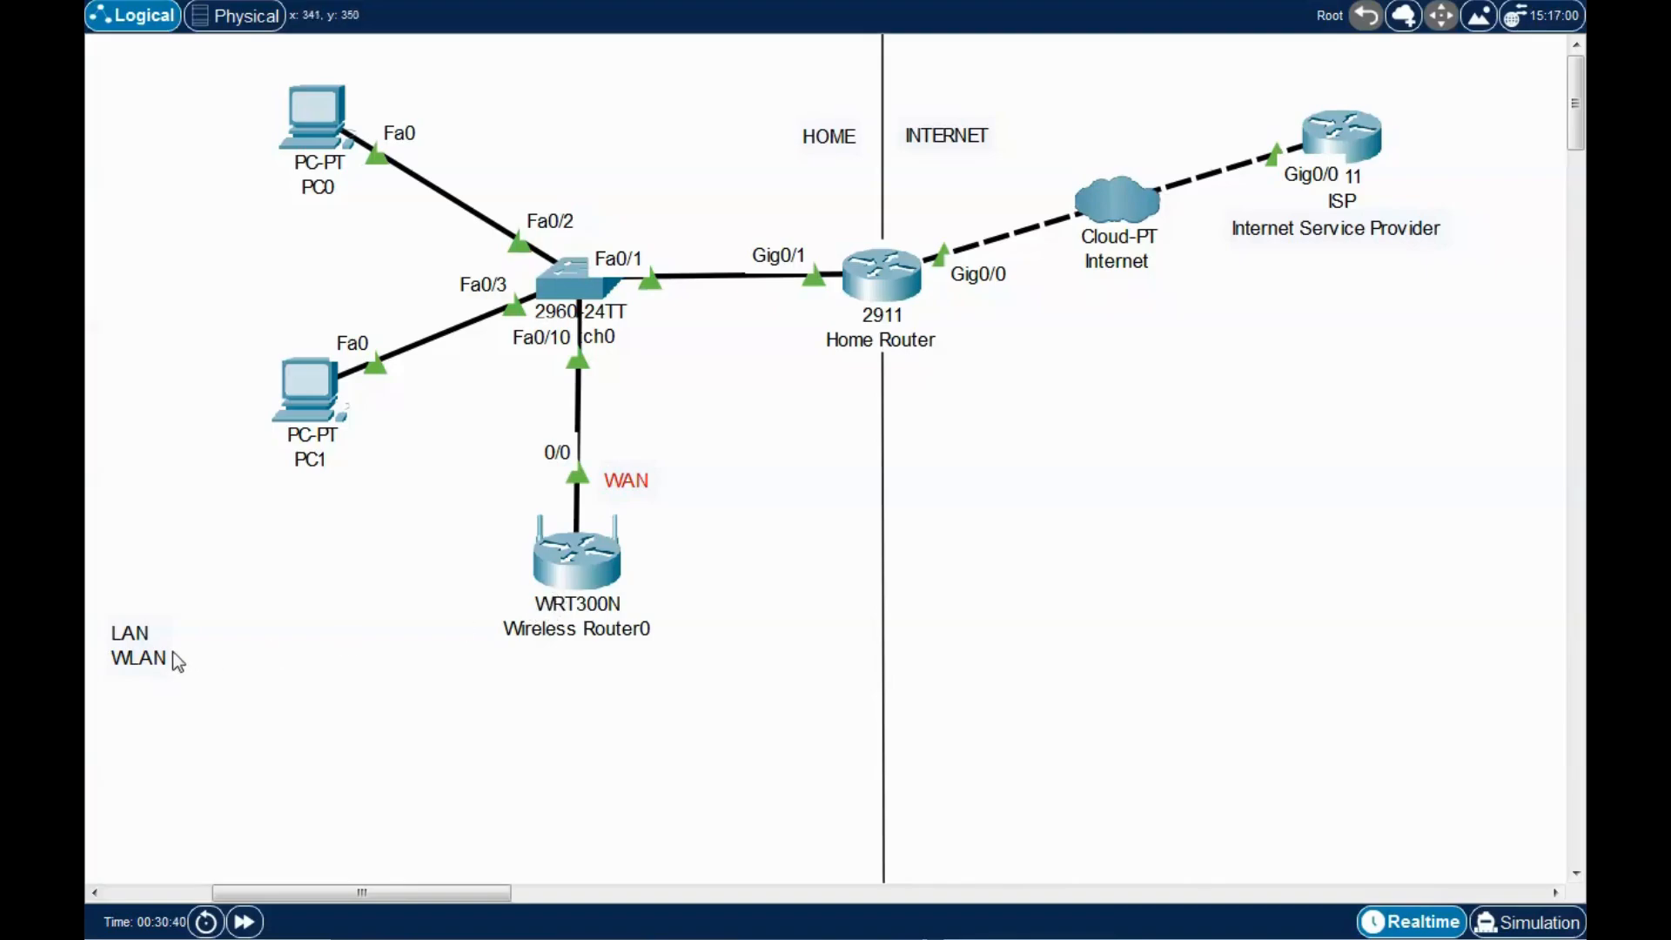
{"action": "left_click_drag", "start_coordinate": [135, 647], "coordinate": [488, 597]}
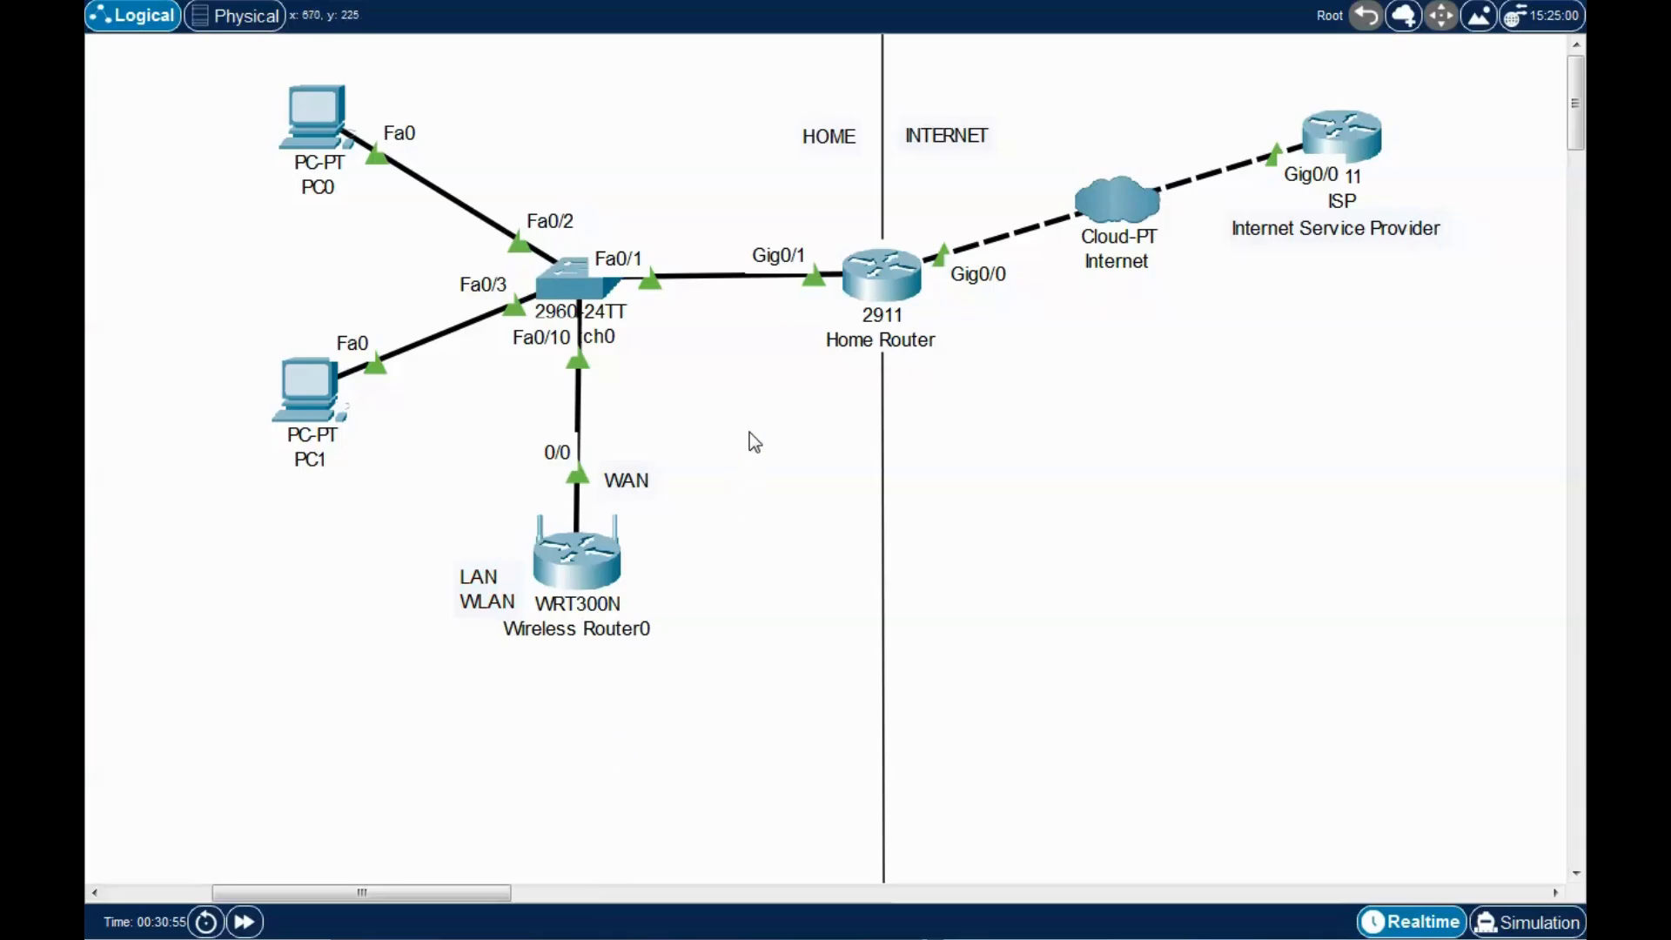
Open the Home Router CLI and enter privileged and global configuration mode.
{"action": "left_click", "coordinate": [886, 275]}
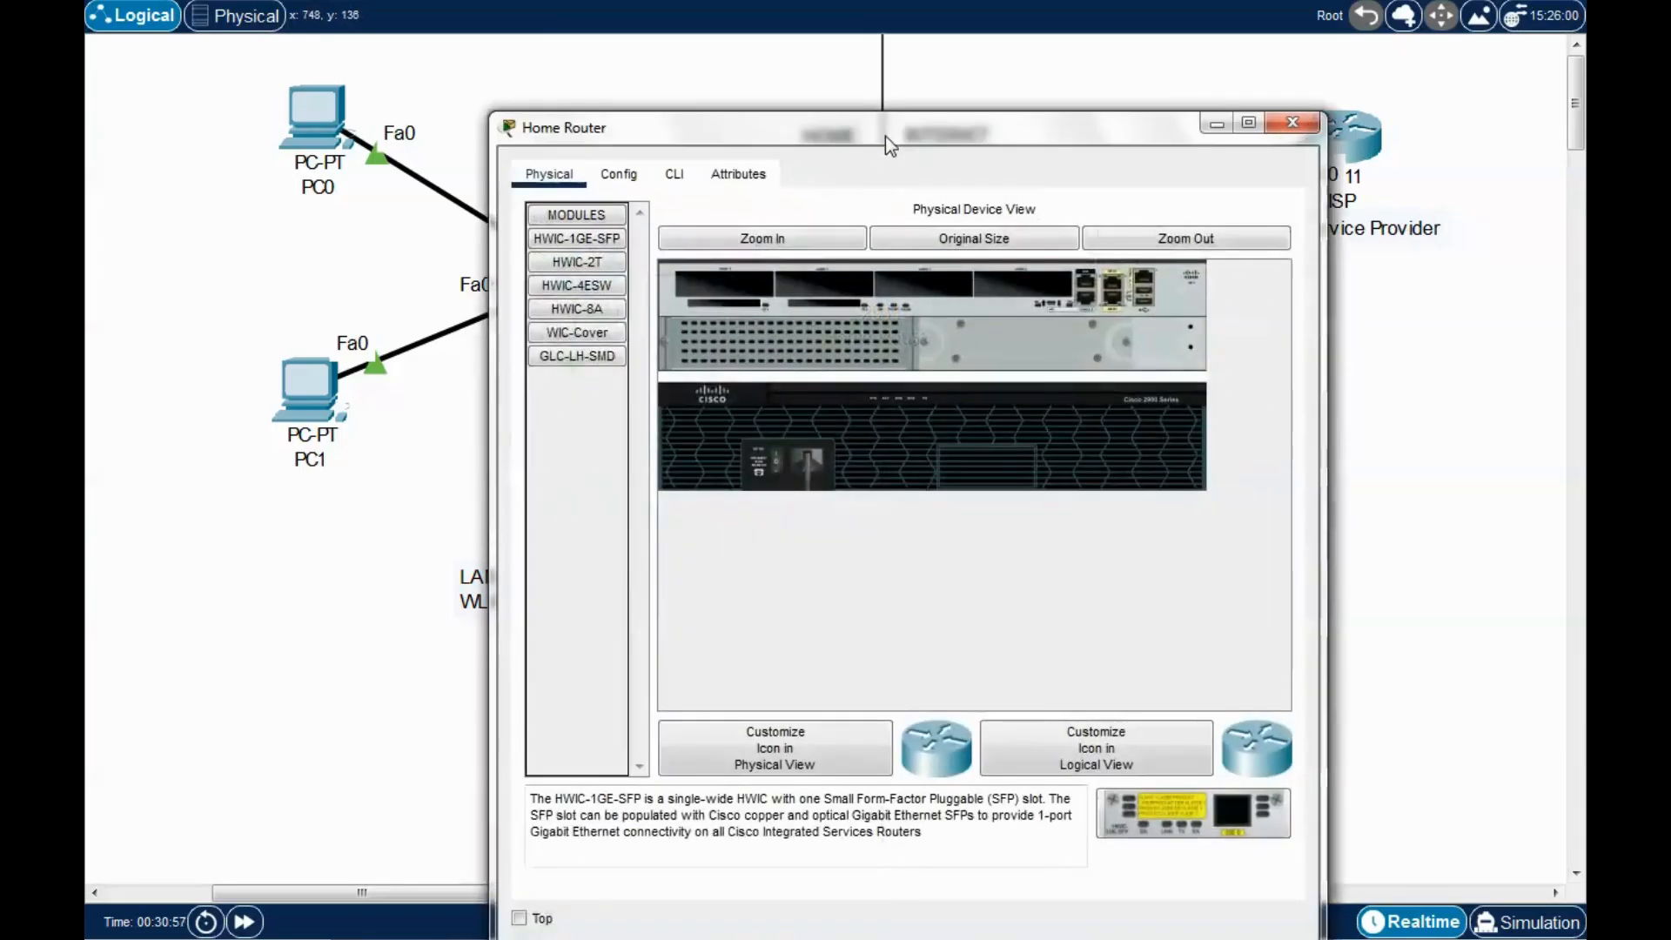
{"action": "left_click_drag", "start_coordinate": [885, 136], "coordinate": [1032, 64]}
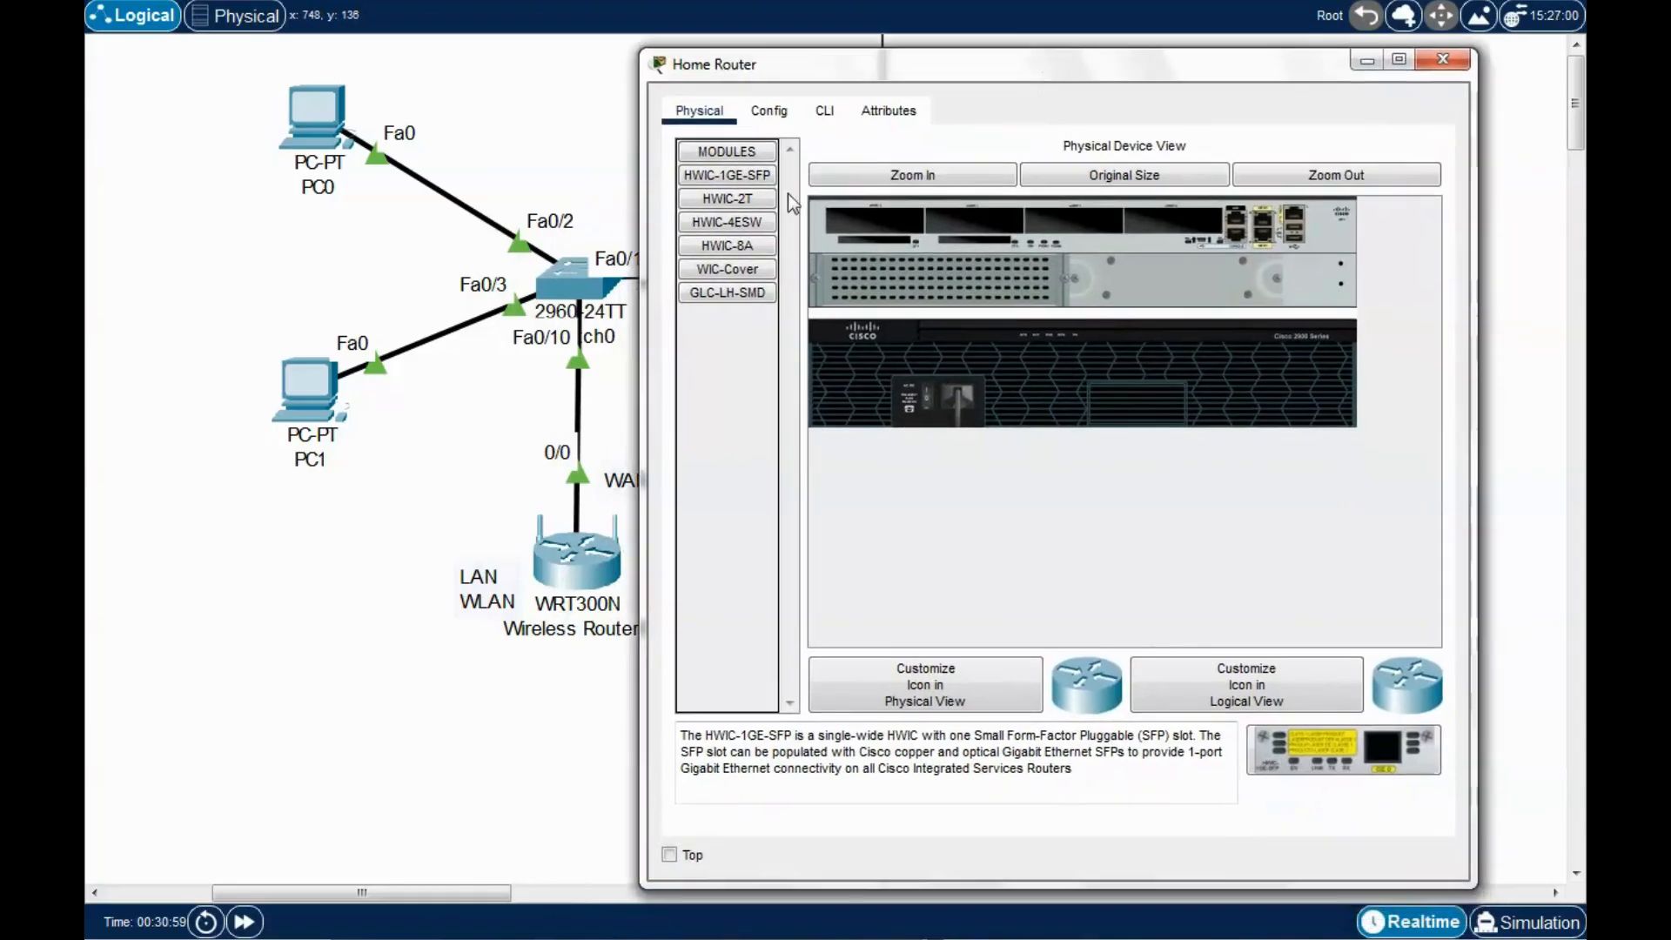
{"action": "left_click", "coordinate": [825, 112]}
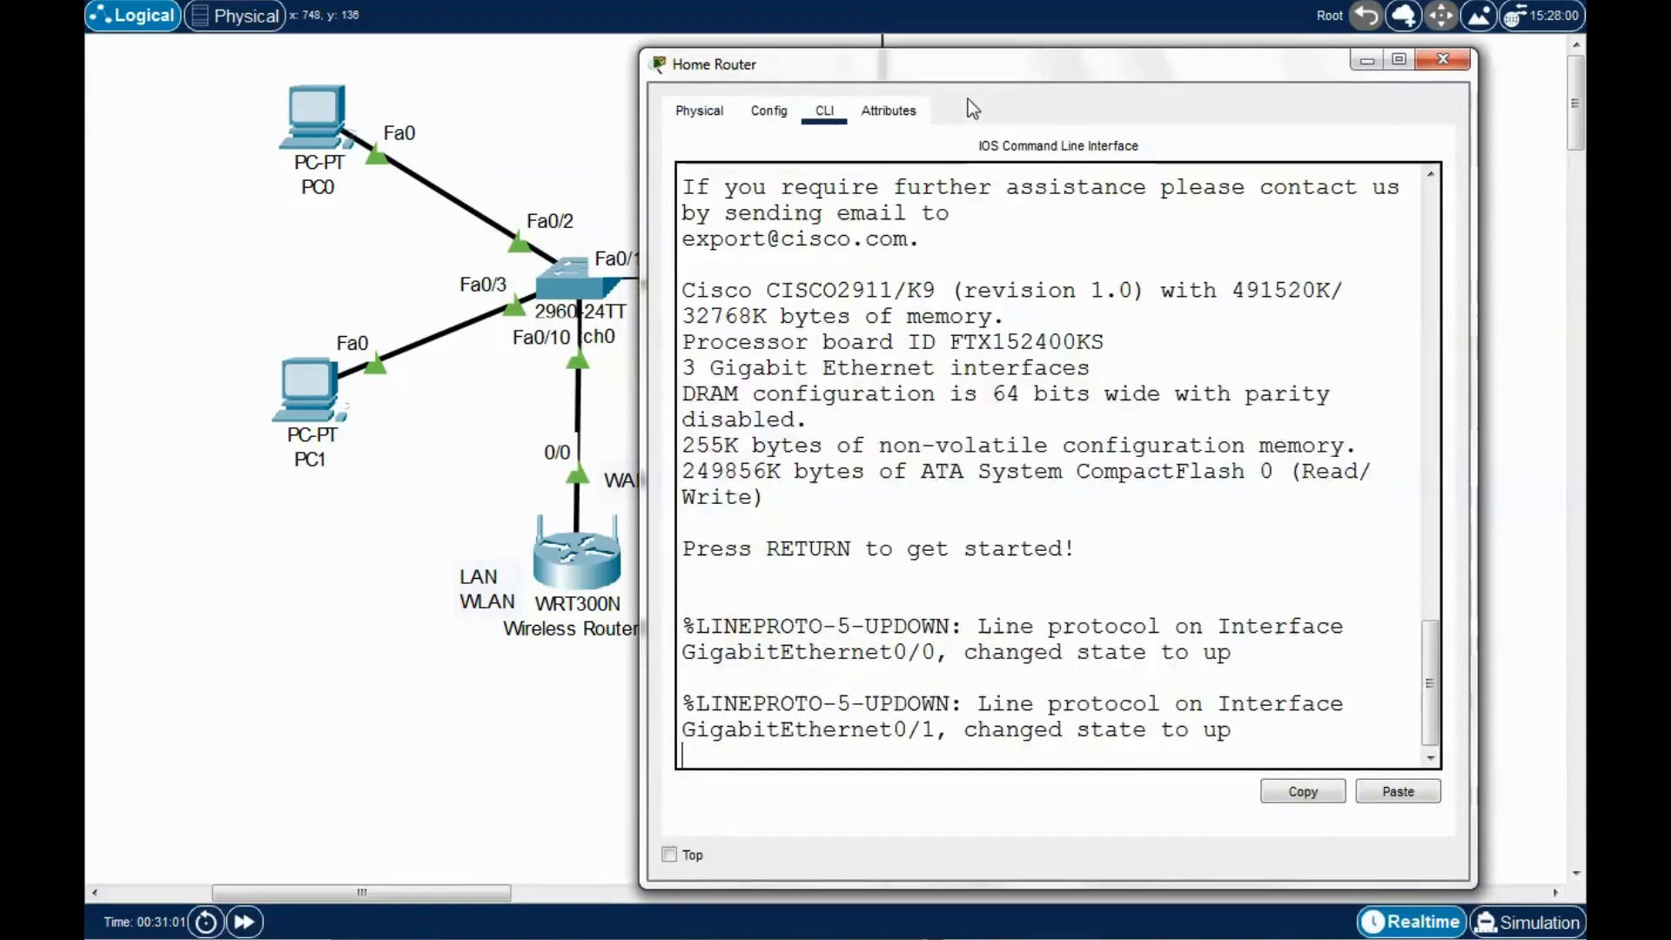
{"action": "left_click_drag", "start_coordinate": [989, 72], "coordinate": [978, 59]}
{"action": "key", "text": "Return"}
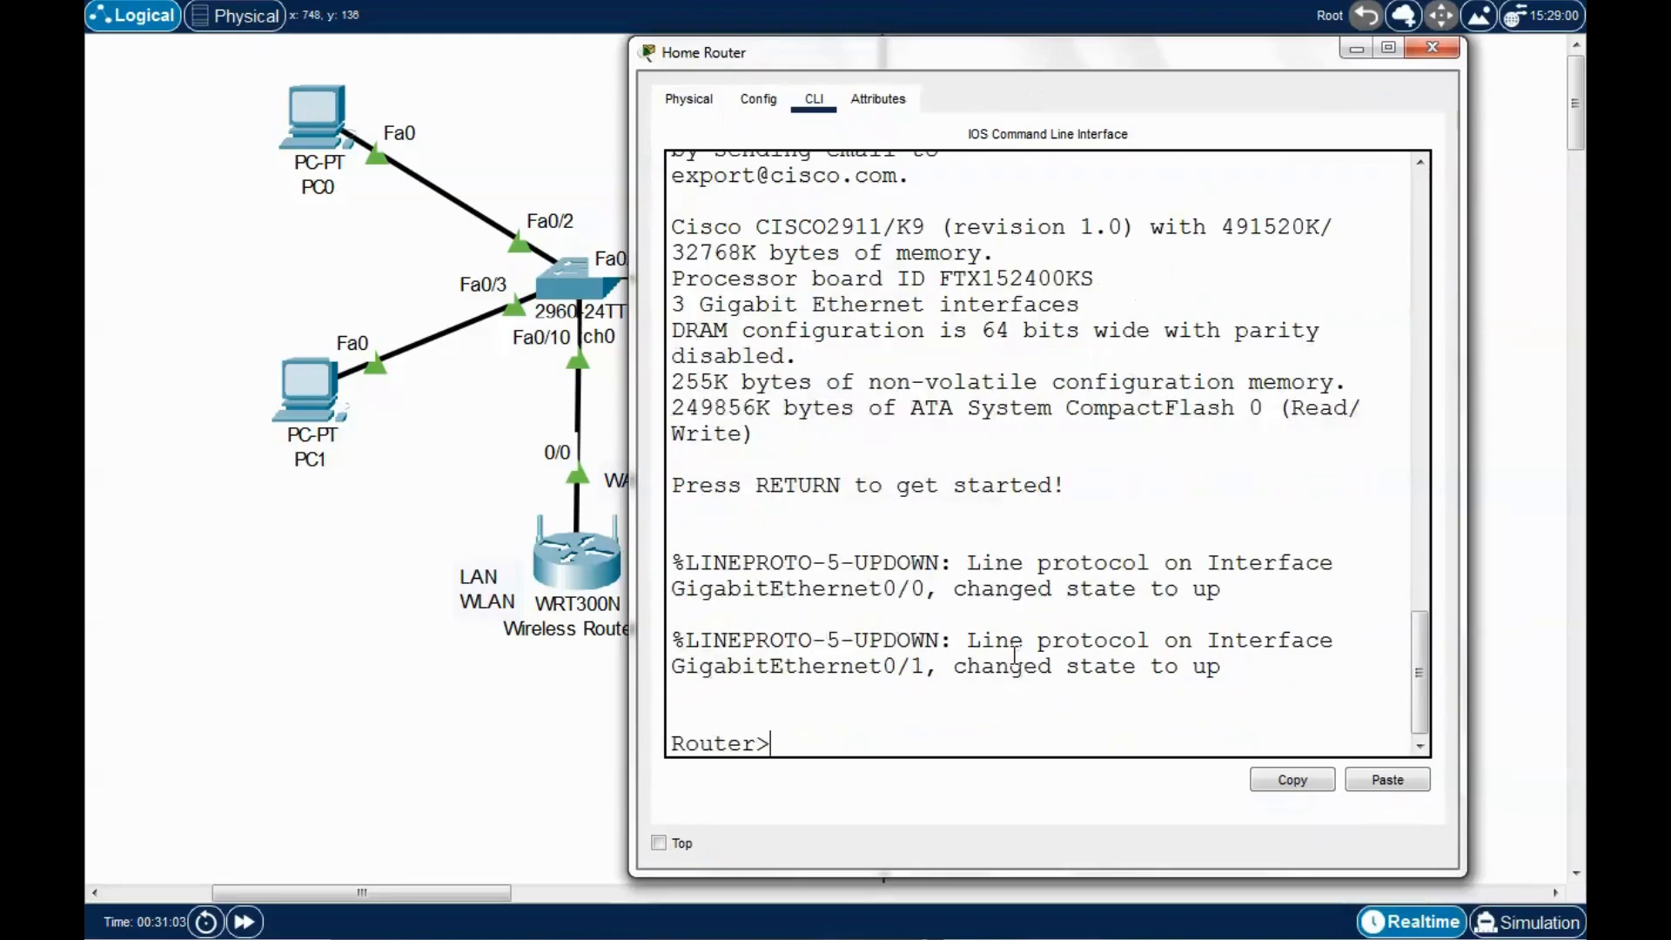
{"action": "type", "text": "enable"}
{"action": "key", "text": "Return"}
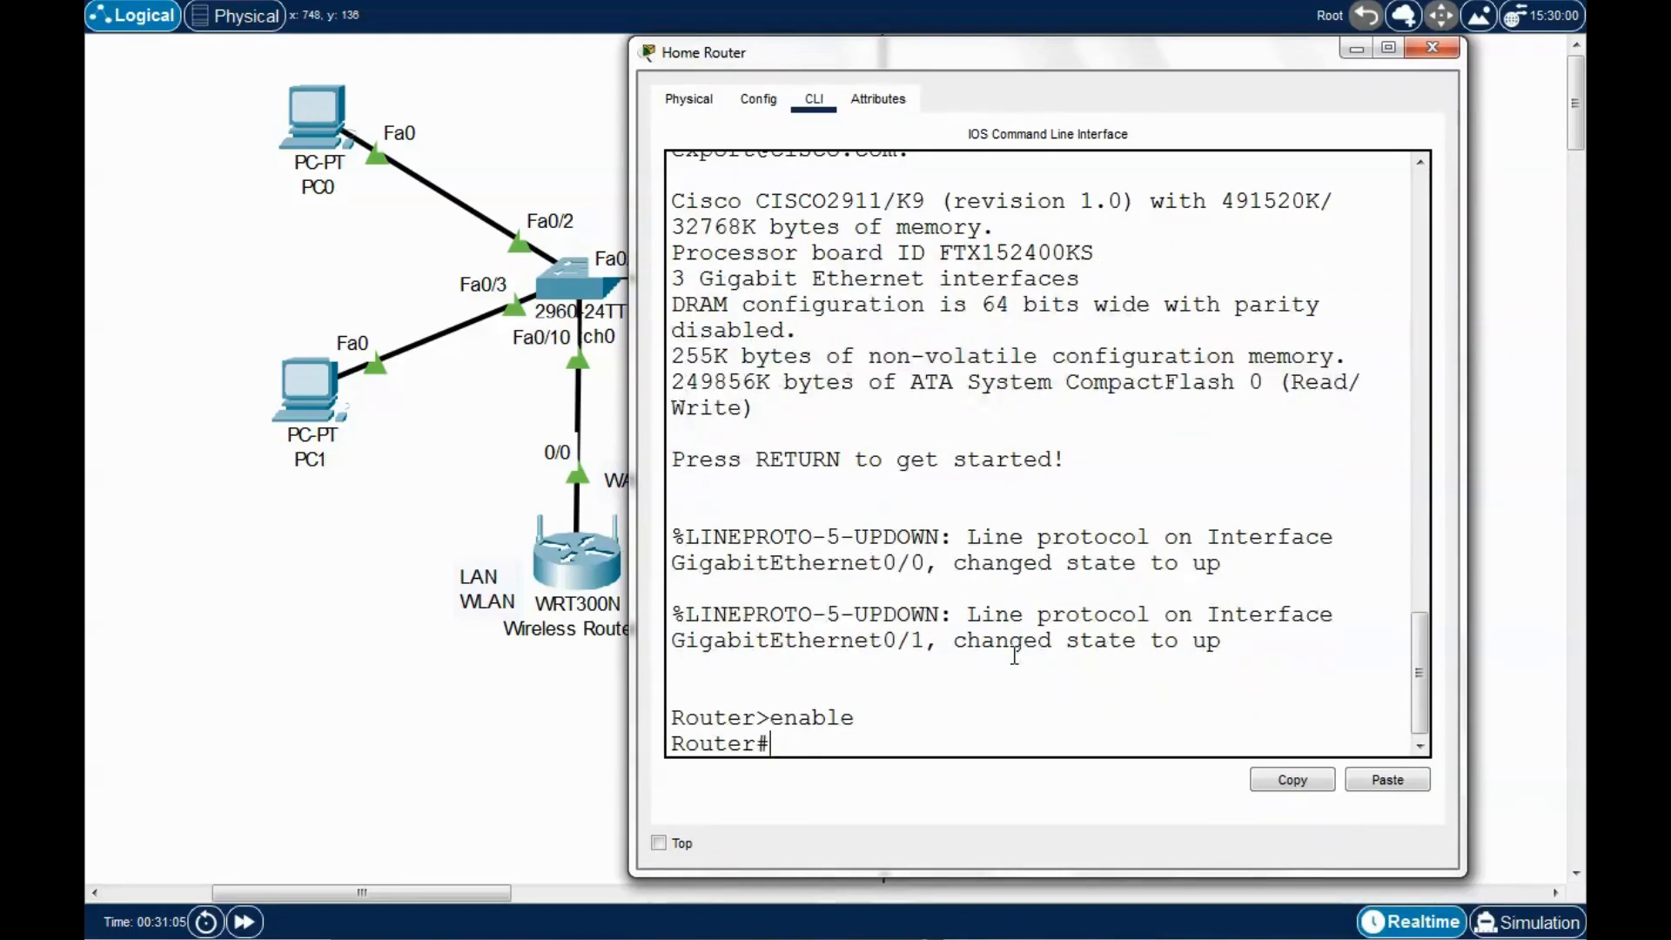
{"action": "type", "text": "conf t"}
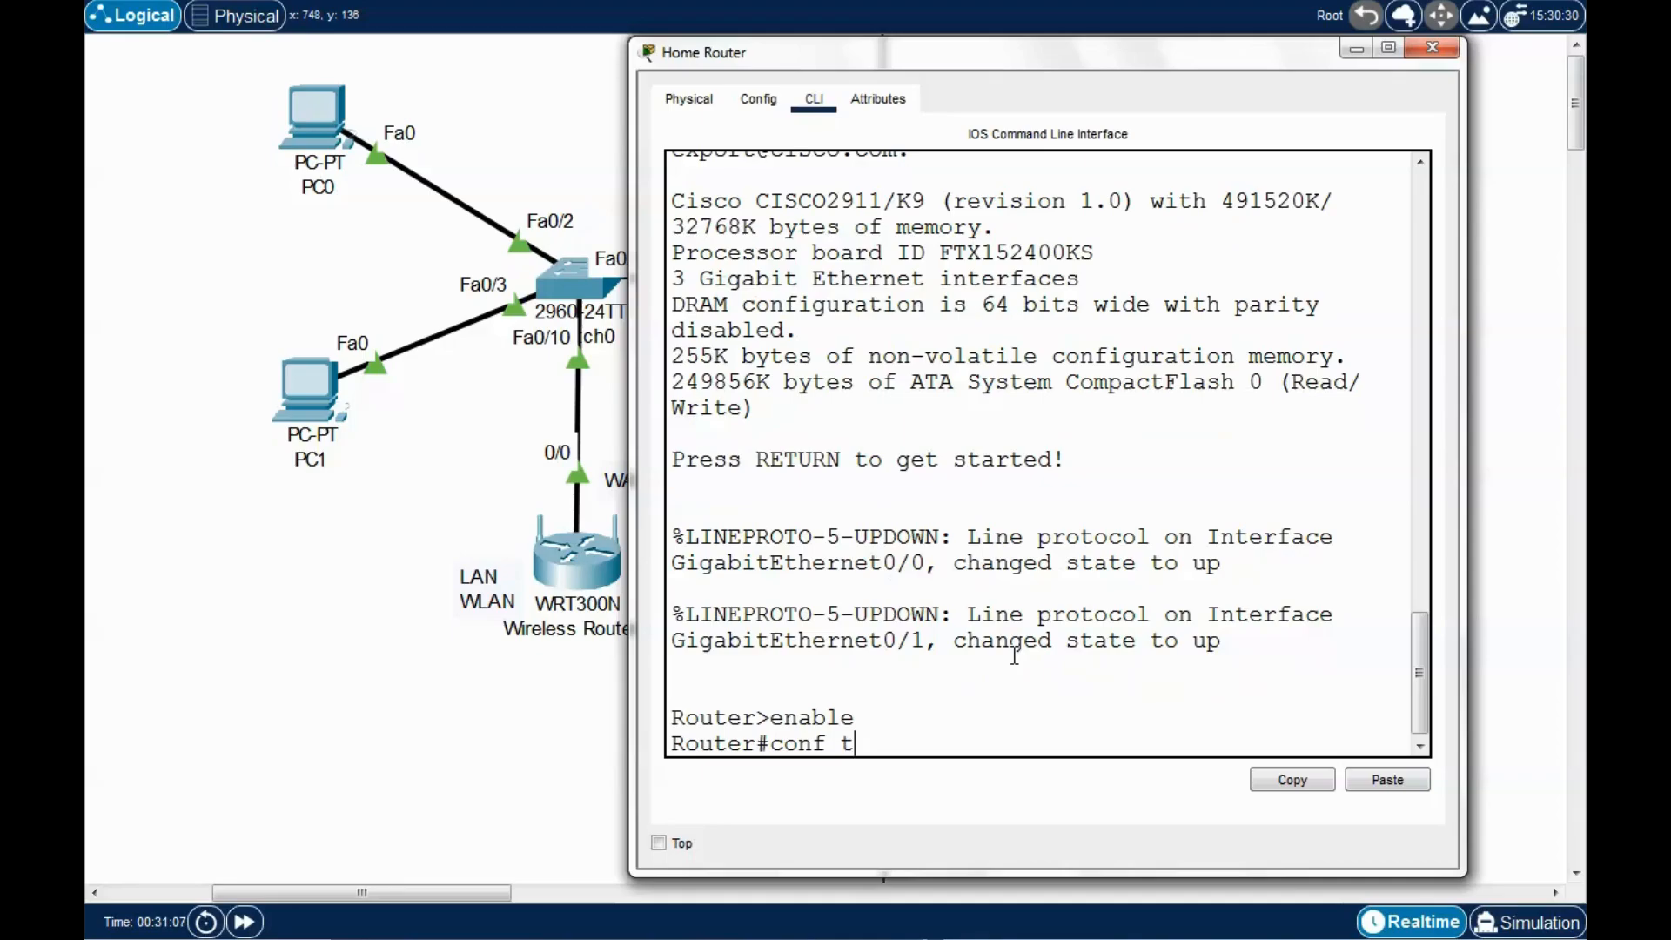
{"action": "key", "text": "Return"}
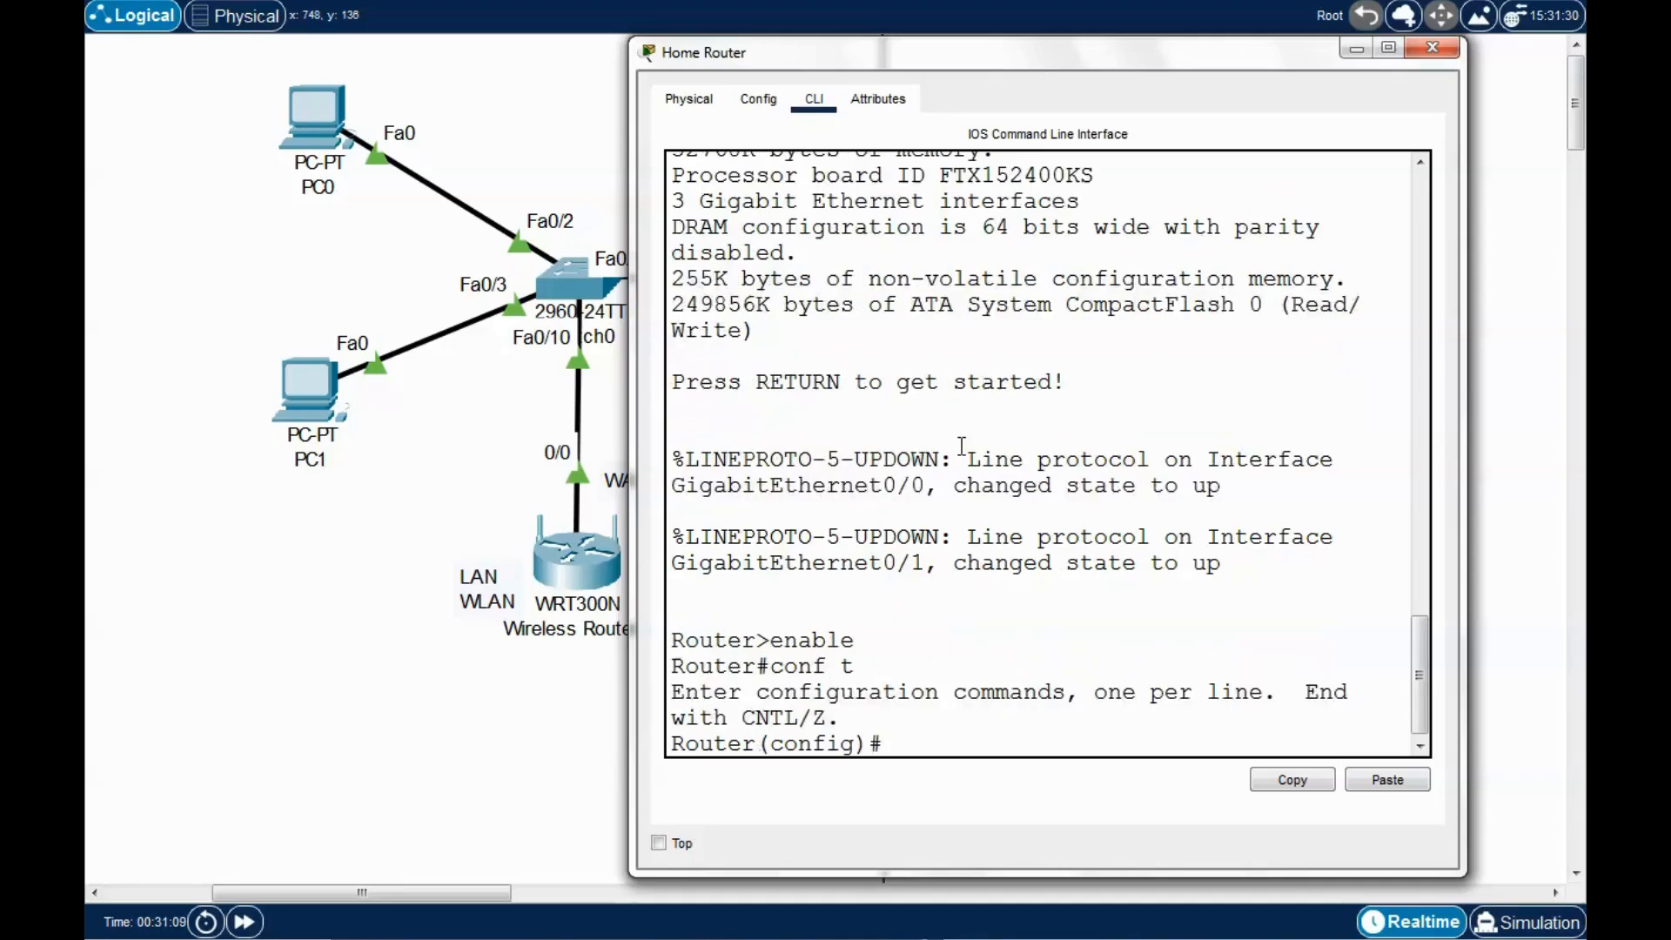
Create DHCP pool pool1 and list its available options with '?'.
{"action": "mouse_move", "coordinate": [1093, 60]}
{"action": "left_mouse_down"}
{"action": "mouse_move", "coordinate": [1133, 97]}
{"action": "mouse_move", "coordinate": [1119, 76]}
{"action": "left_mouse_up"}
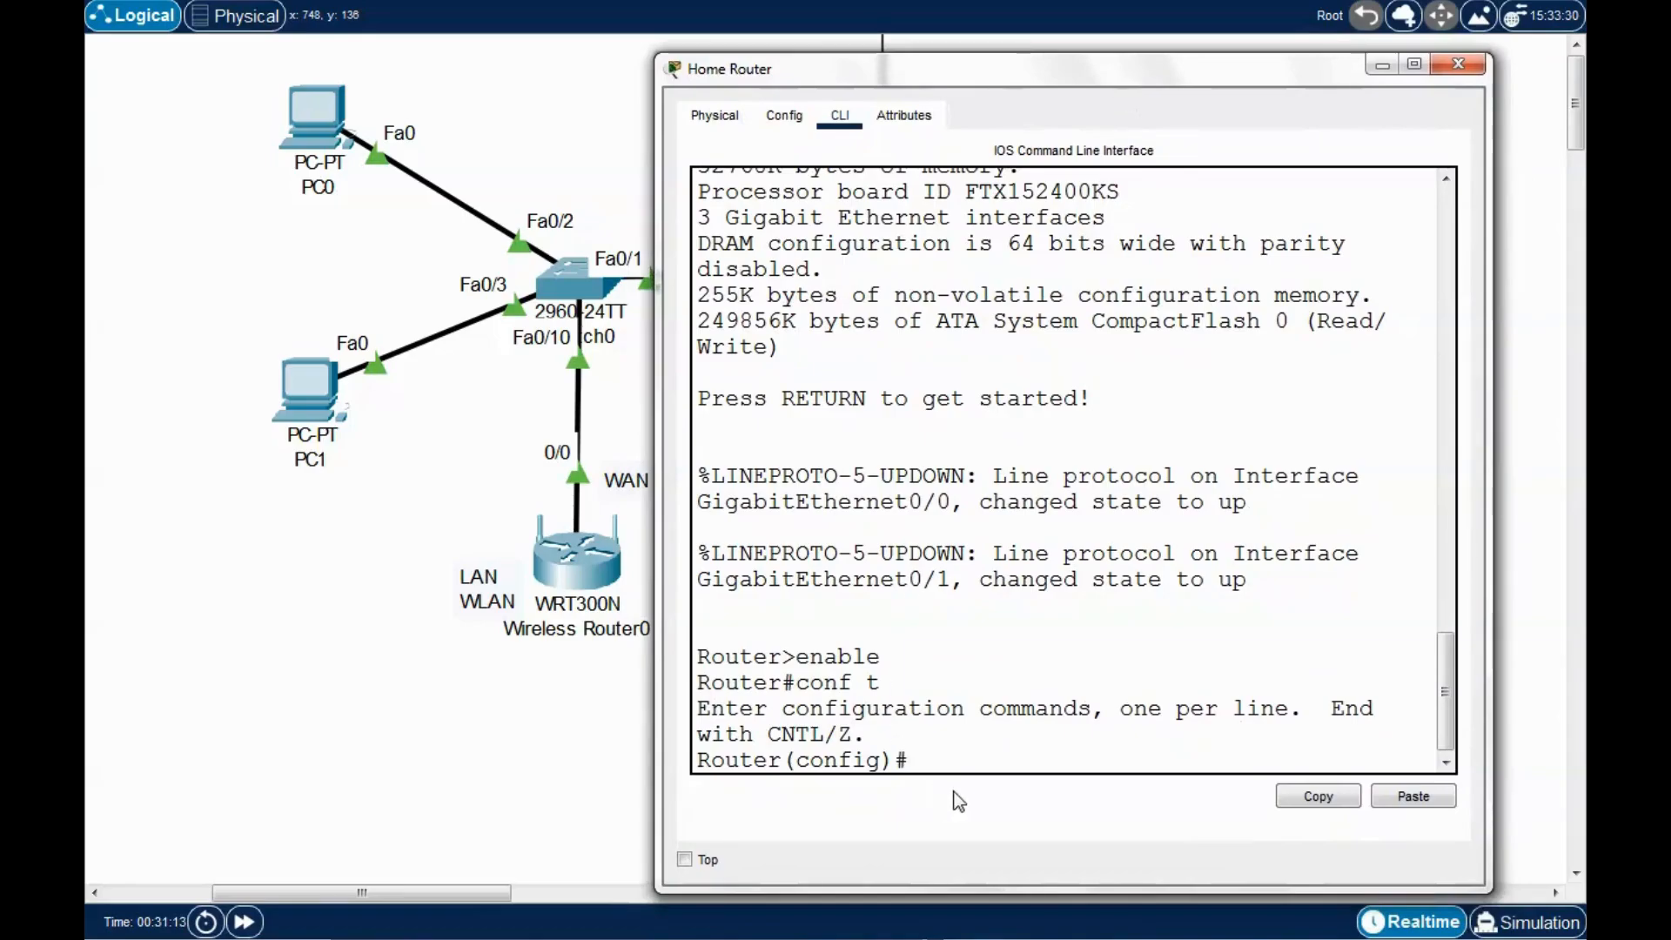
{"action": "type", "text": "ip dhcp"}
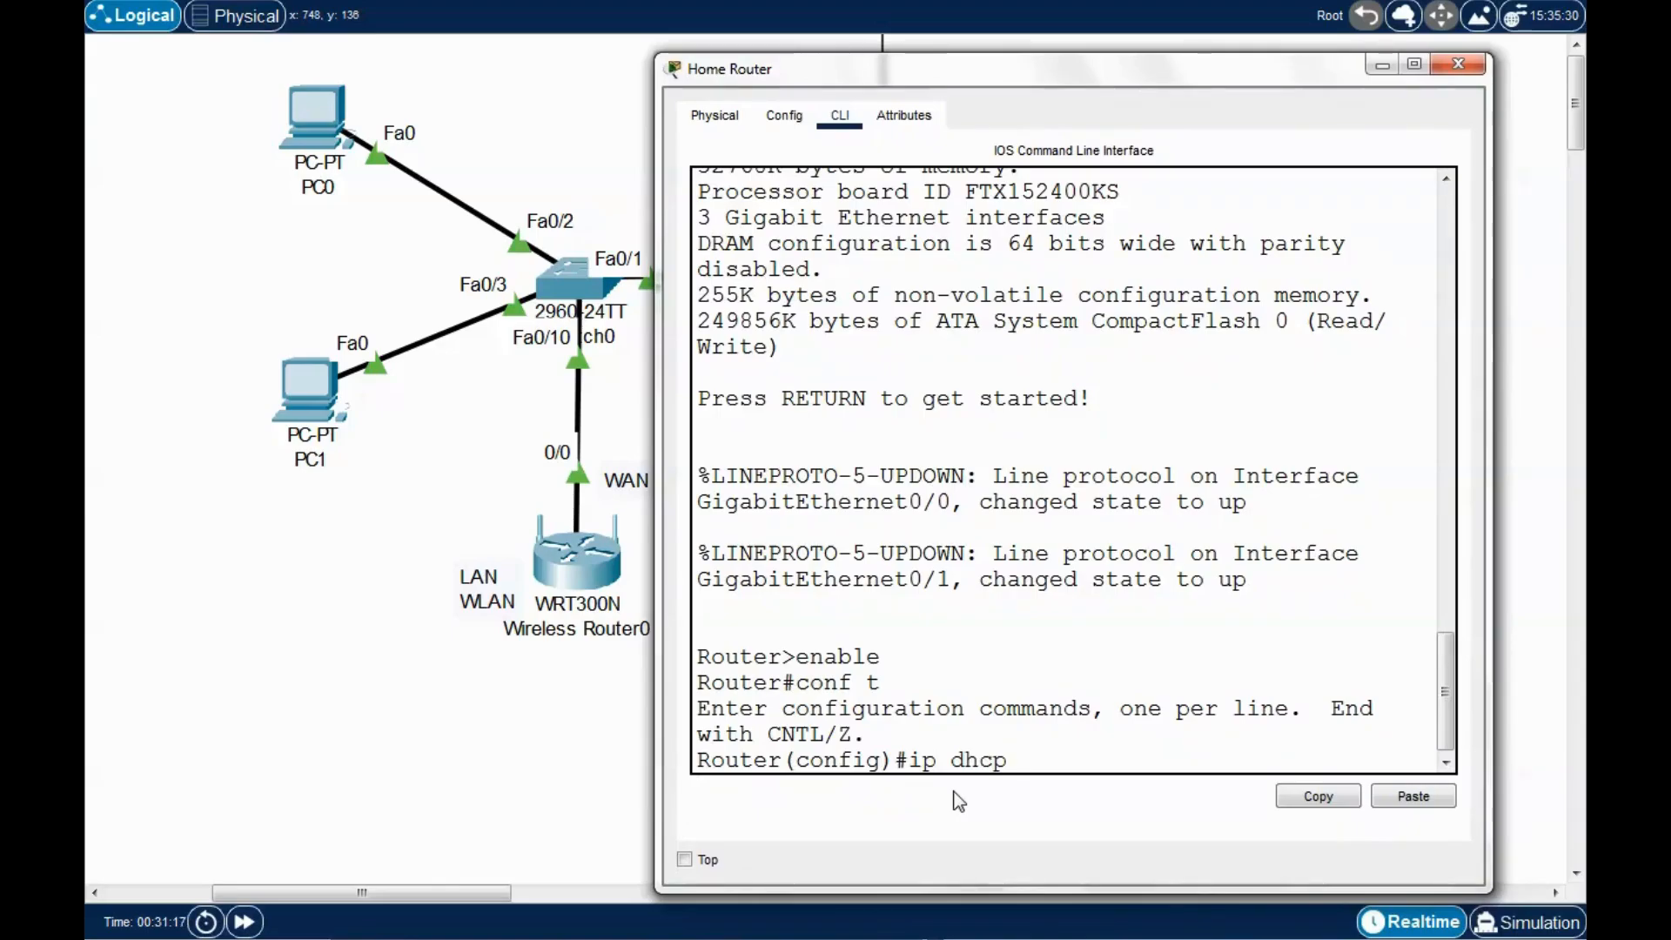
{"action": "type", "text": " pool pool1"}
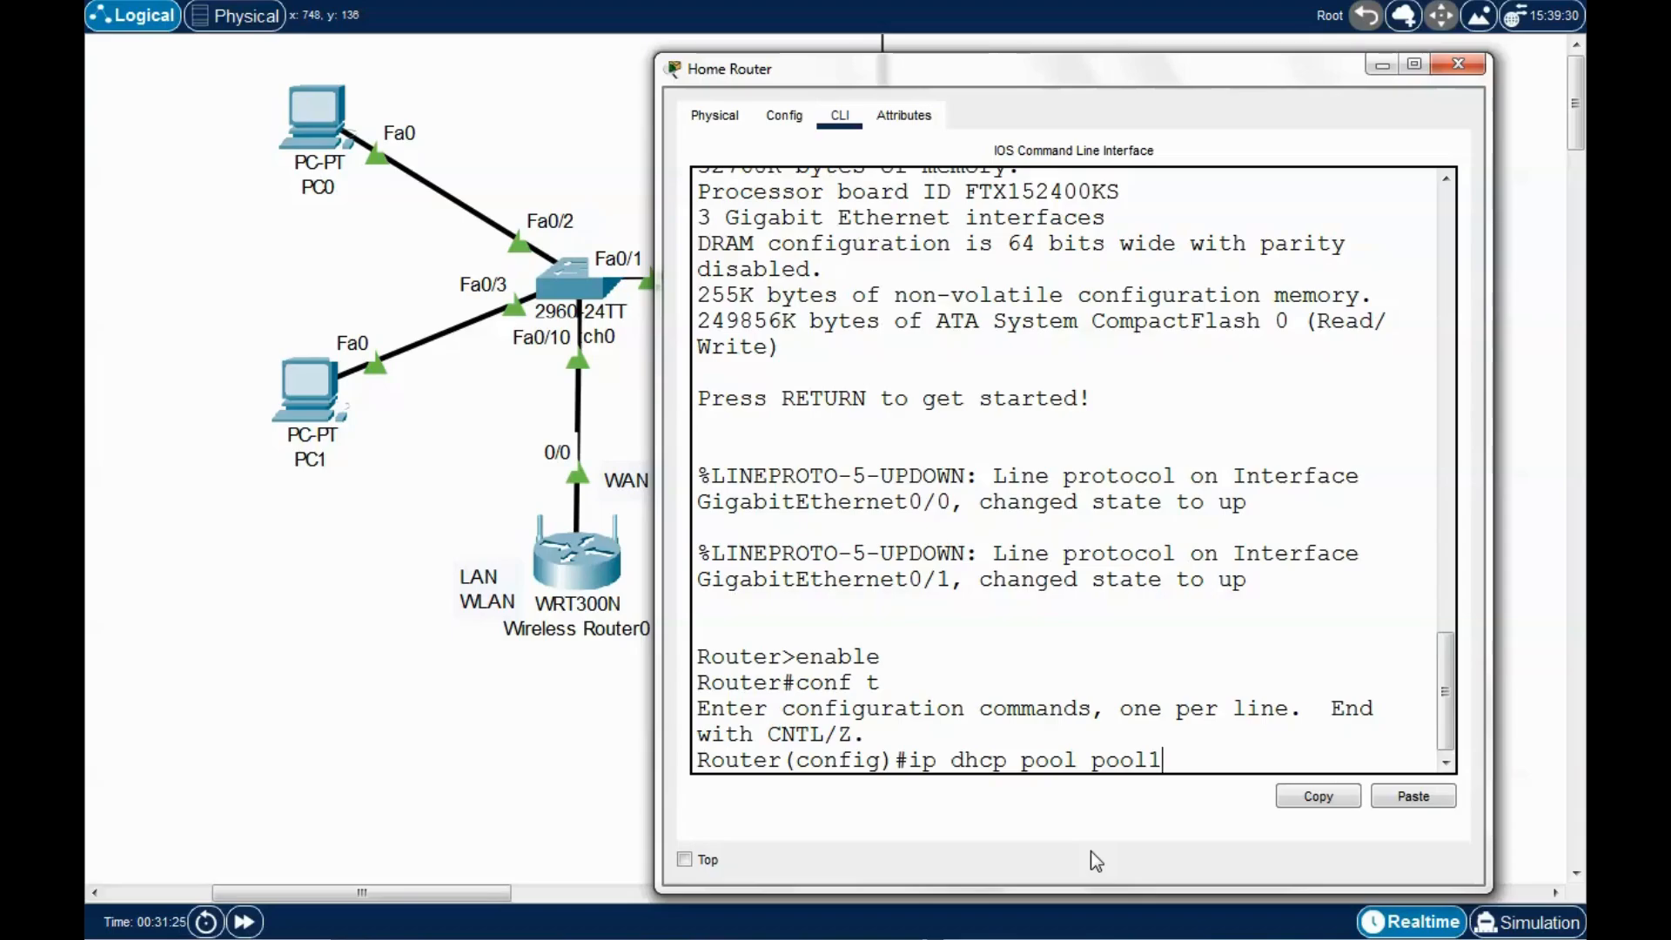
{"action": "key", "text": "Return"}
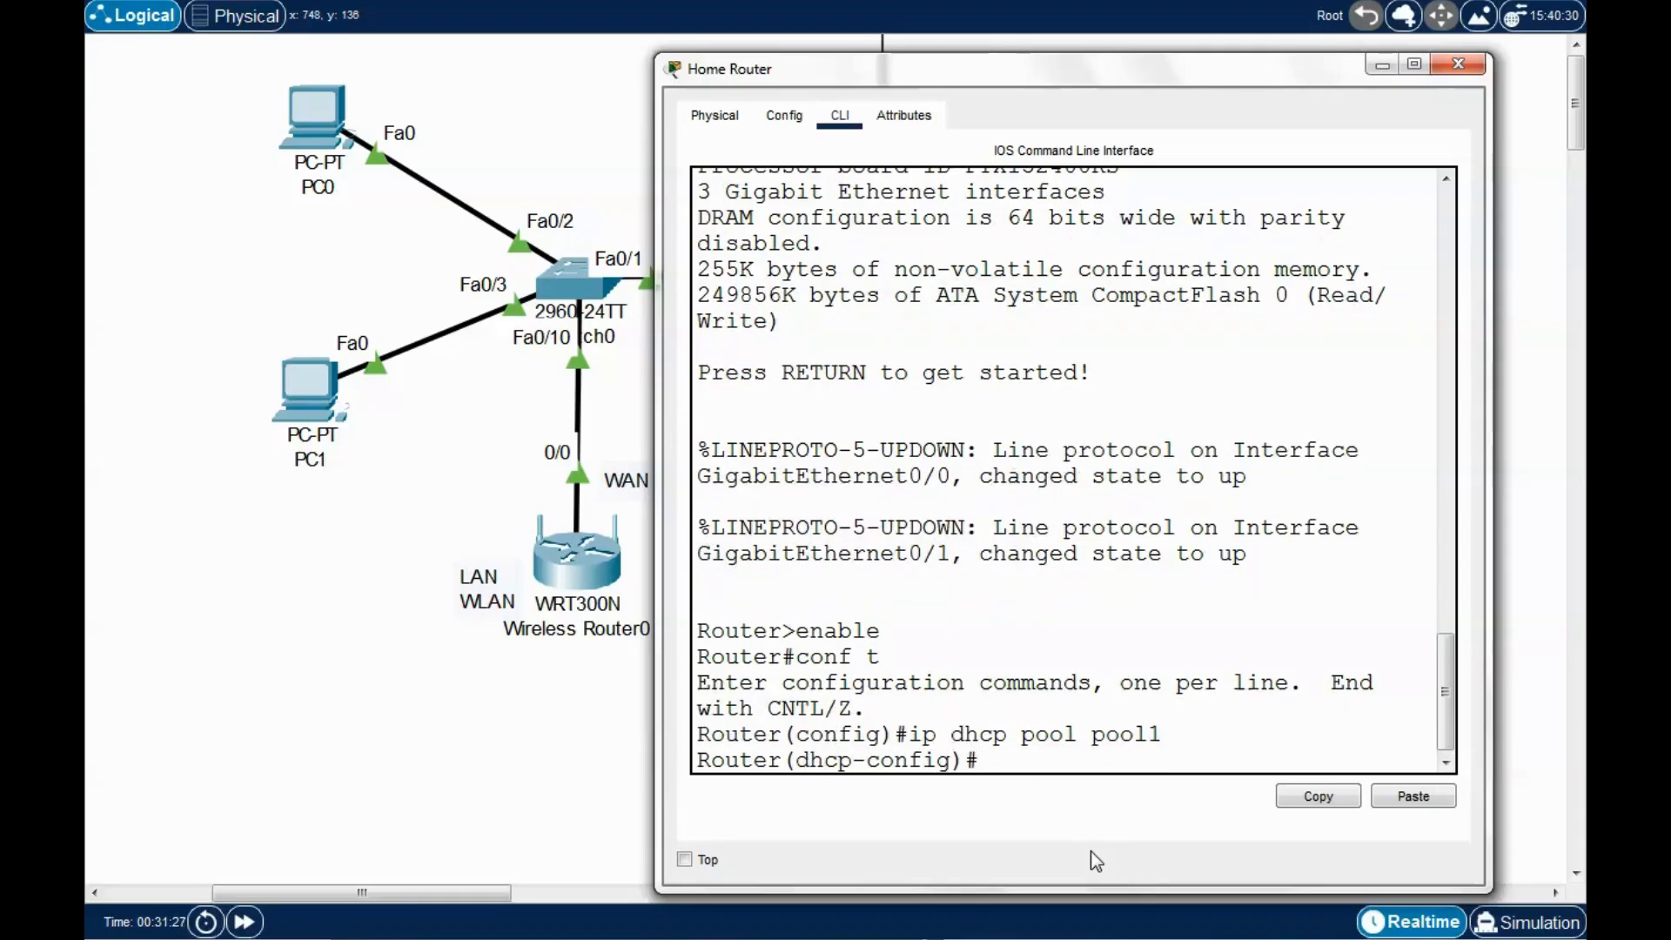
{"action": "type", "text": "?"}
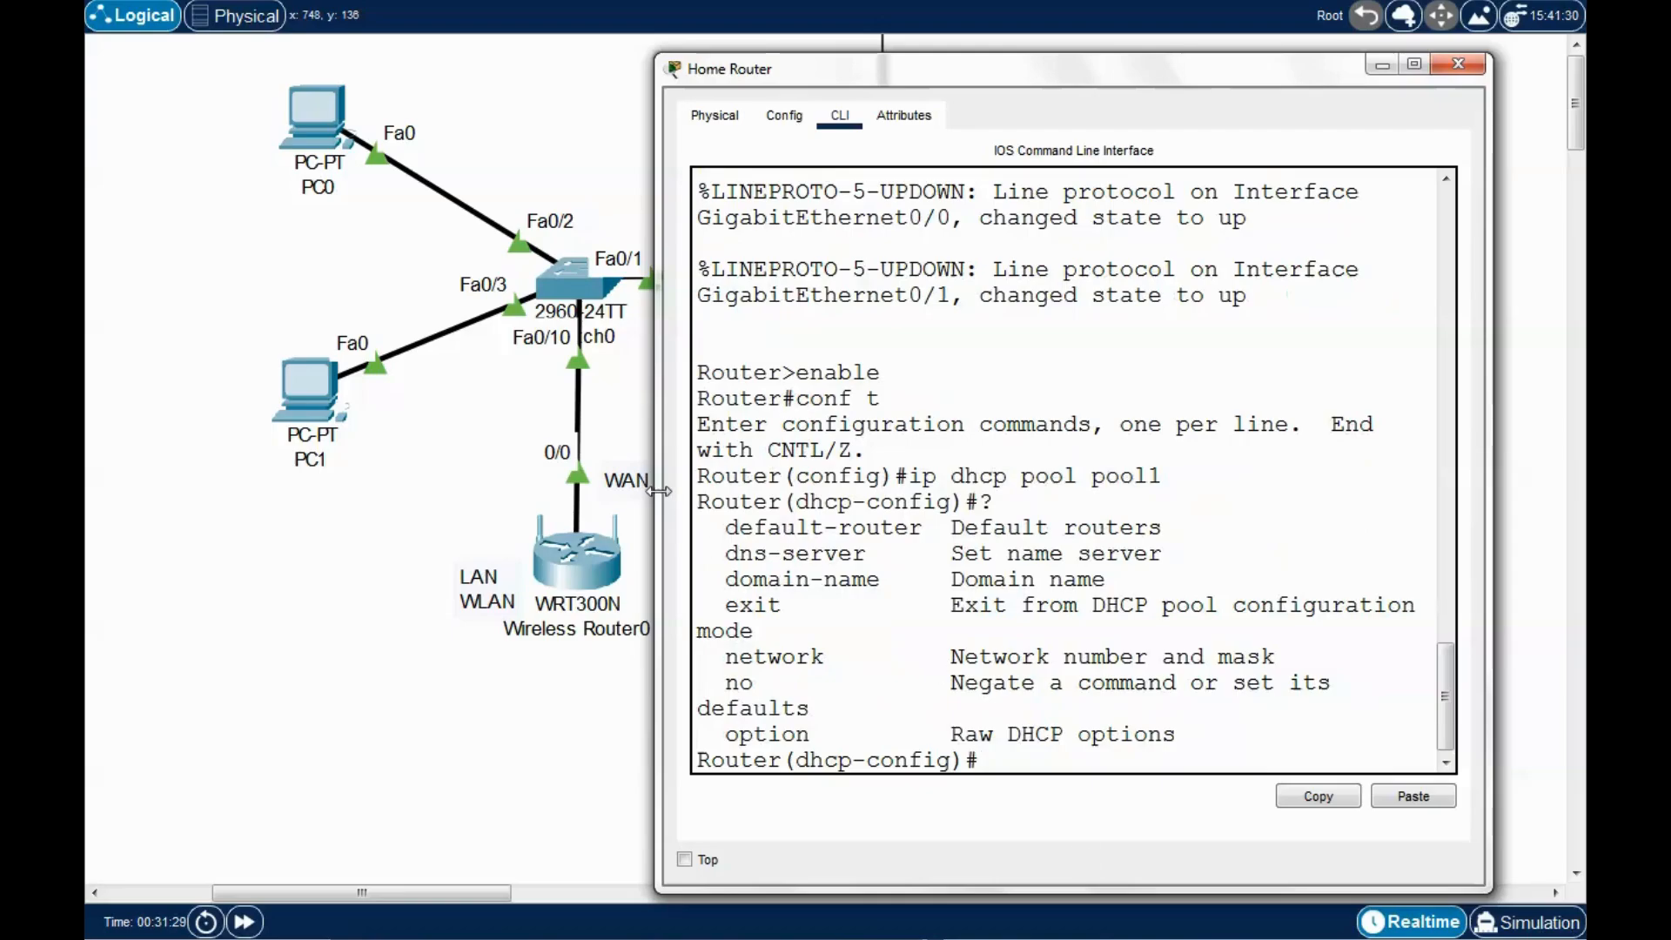
{"action": "left_click_drag", "start_coordinate": [1476, 416], "coordinate": [1580, 425]}
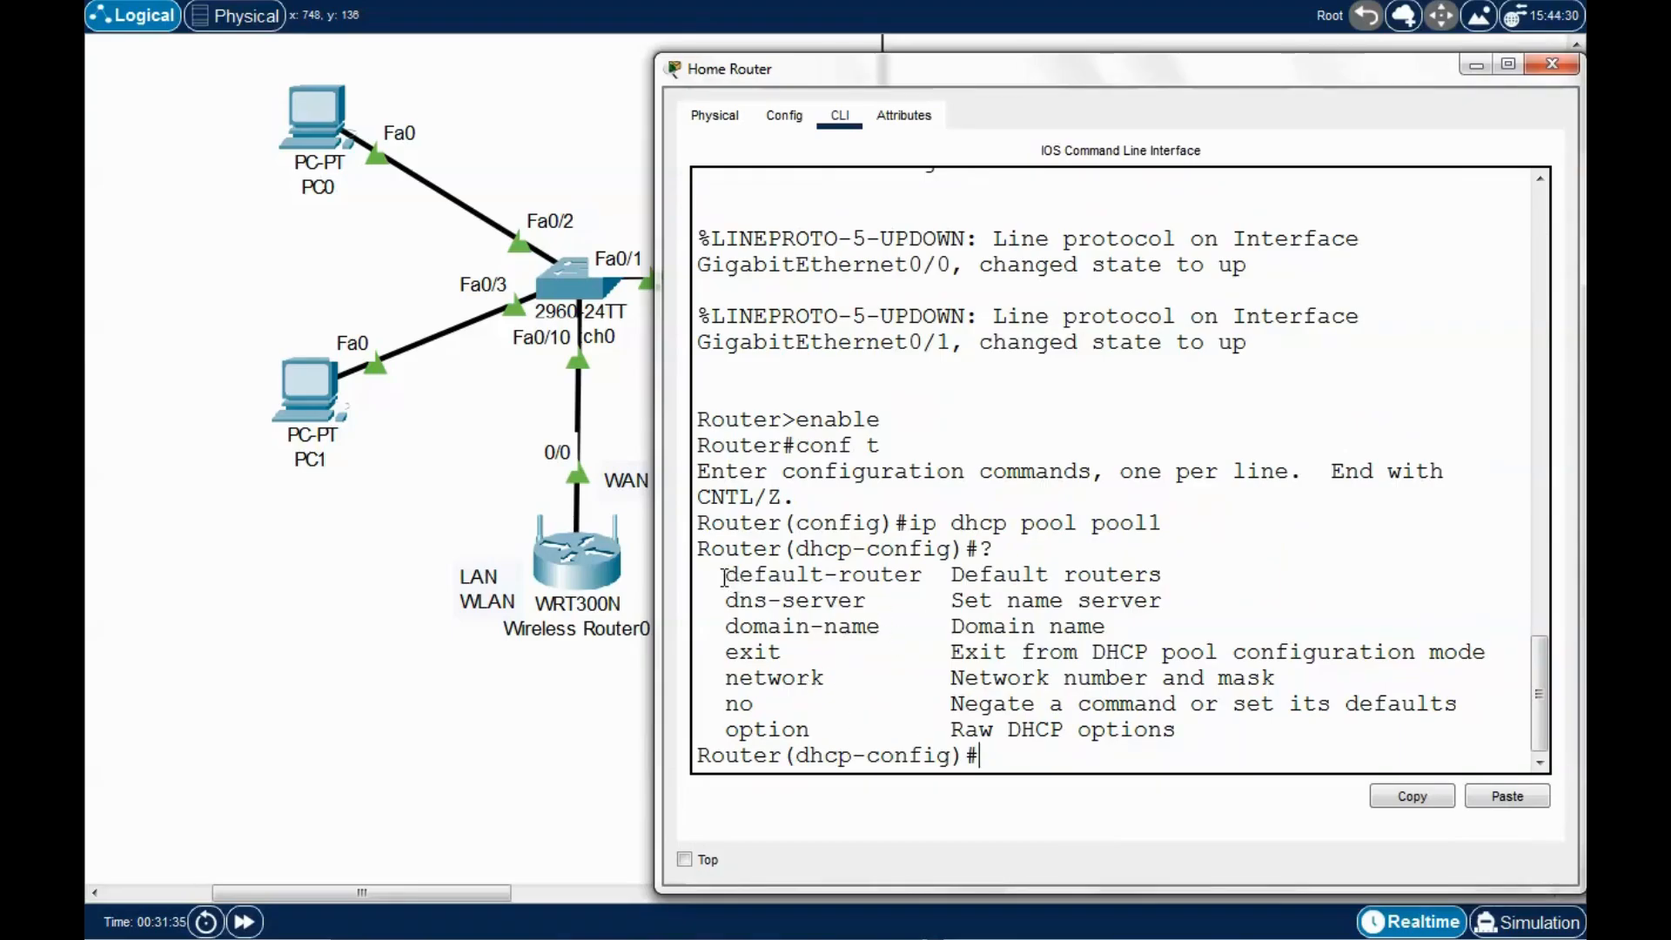
{"action": "left_click_drag", "start_coordinate": [723, 576], "coordinate": [921, 574]}
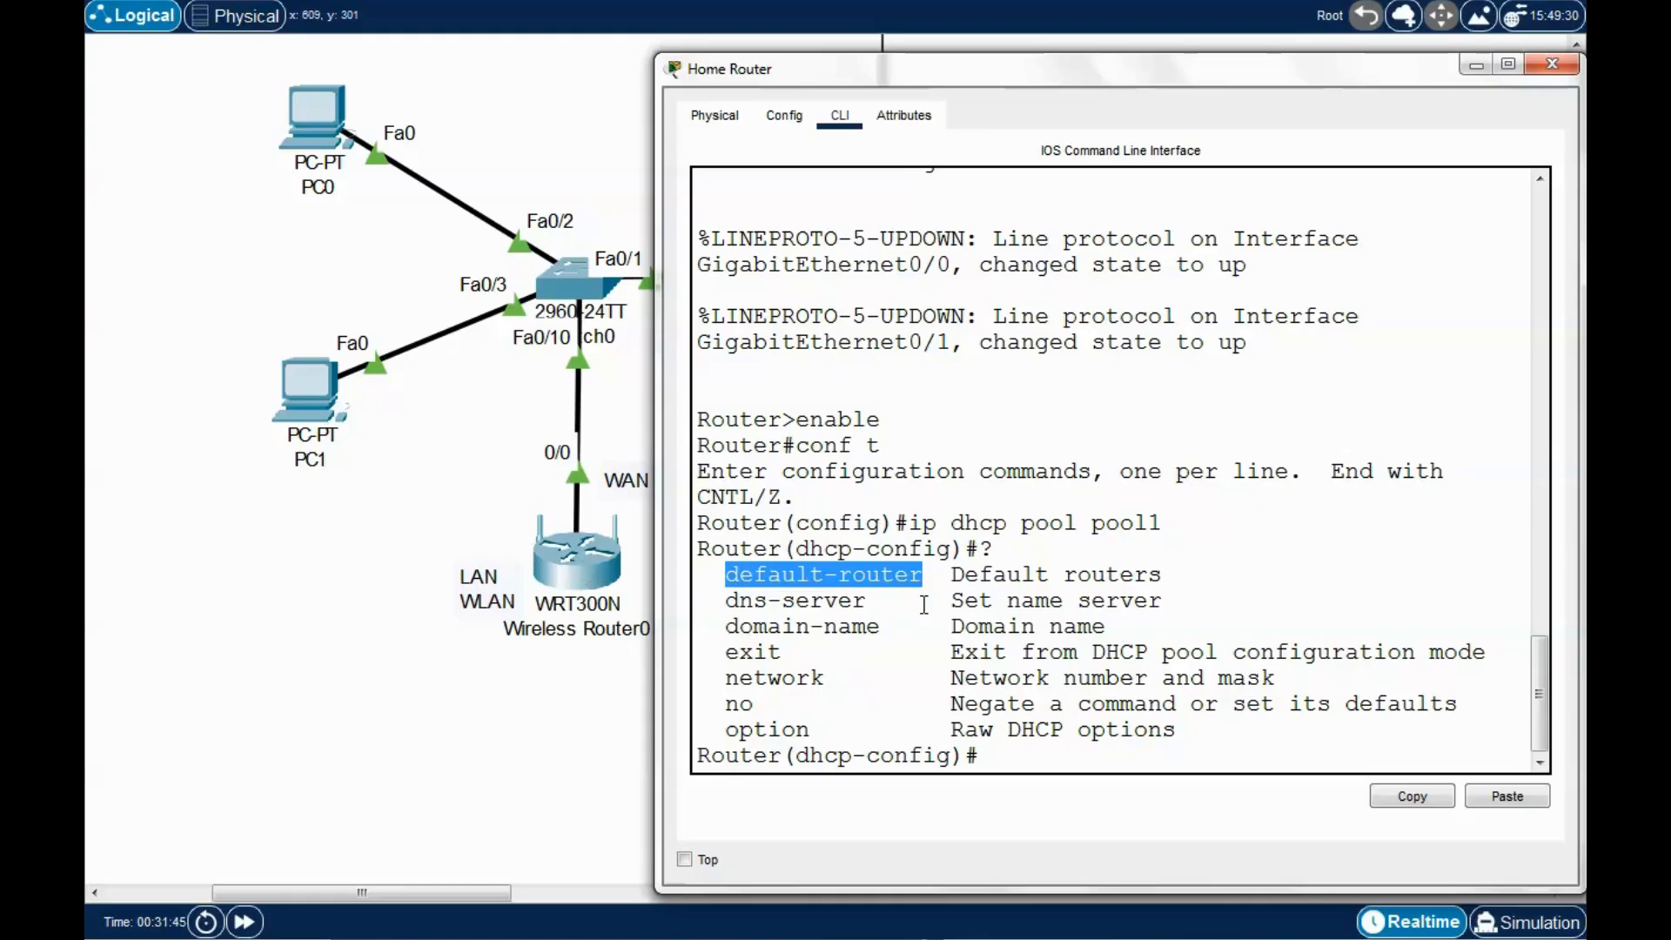
{"action": "left_click", "coordinate": [997, 756]}
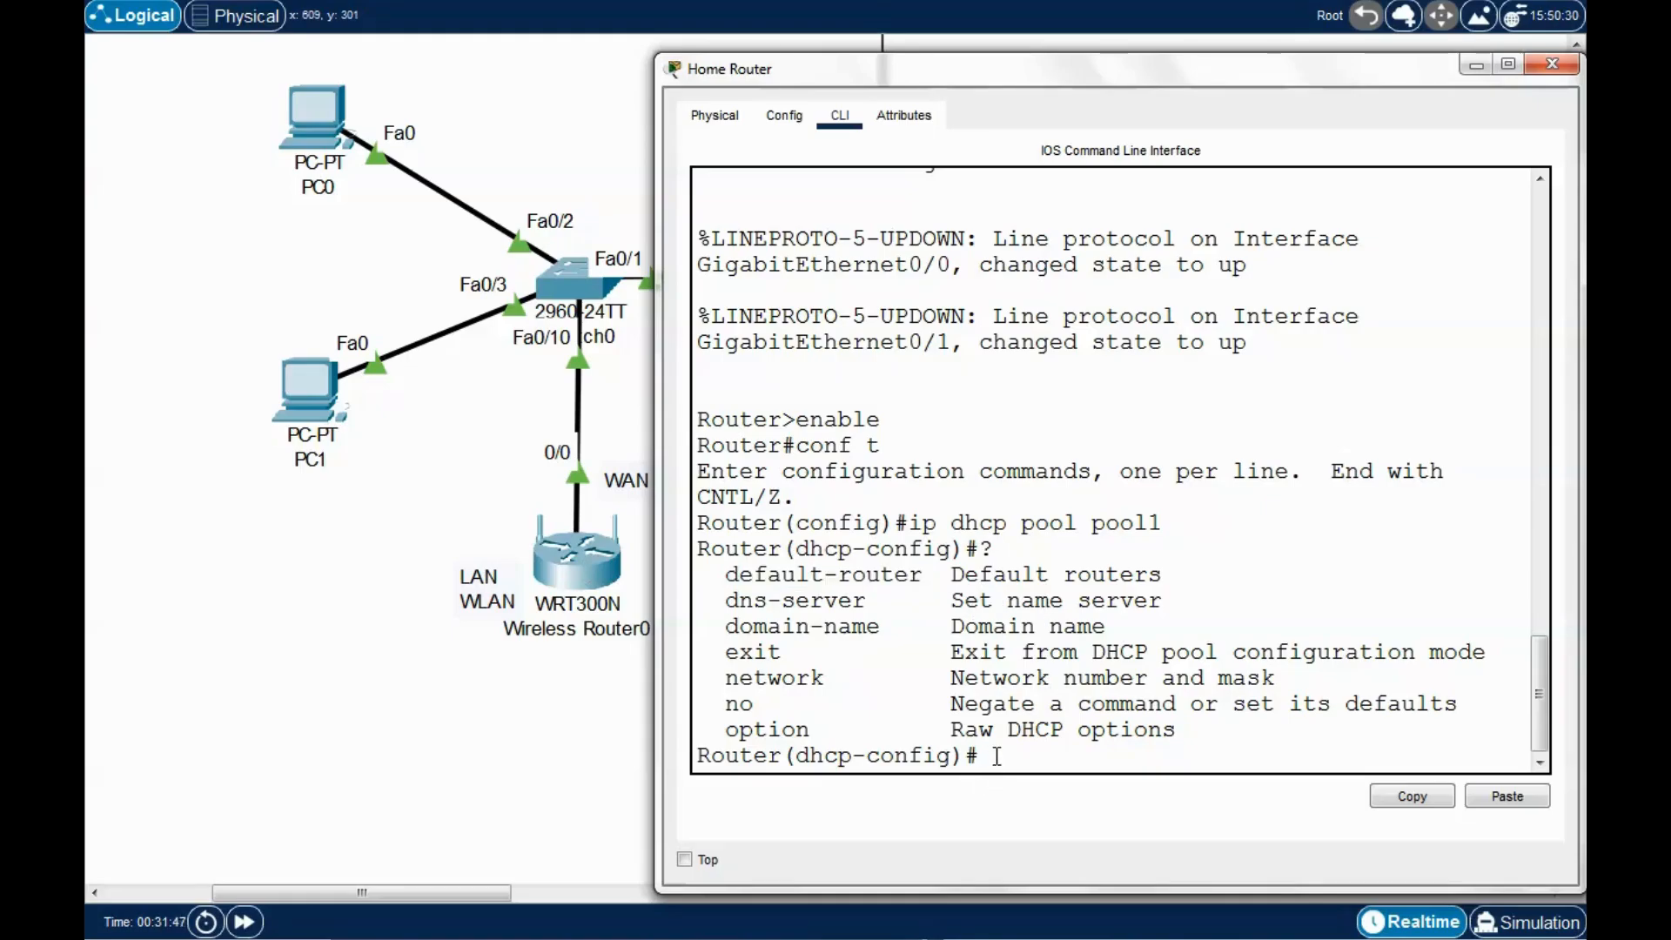
Set pool1's default-router 192.168.1.1 and network 192.168.1.0 255.255.255.0, then exit.
{"action": "type", "text": "default-rpout"}
{"action": "key", "text": "BackSpace"}
{"action": "key", "text": "BackSpace"}
{"action": "type", "text": "outer "}
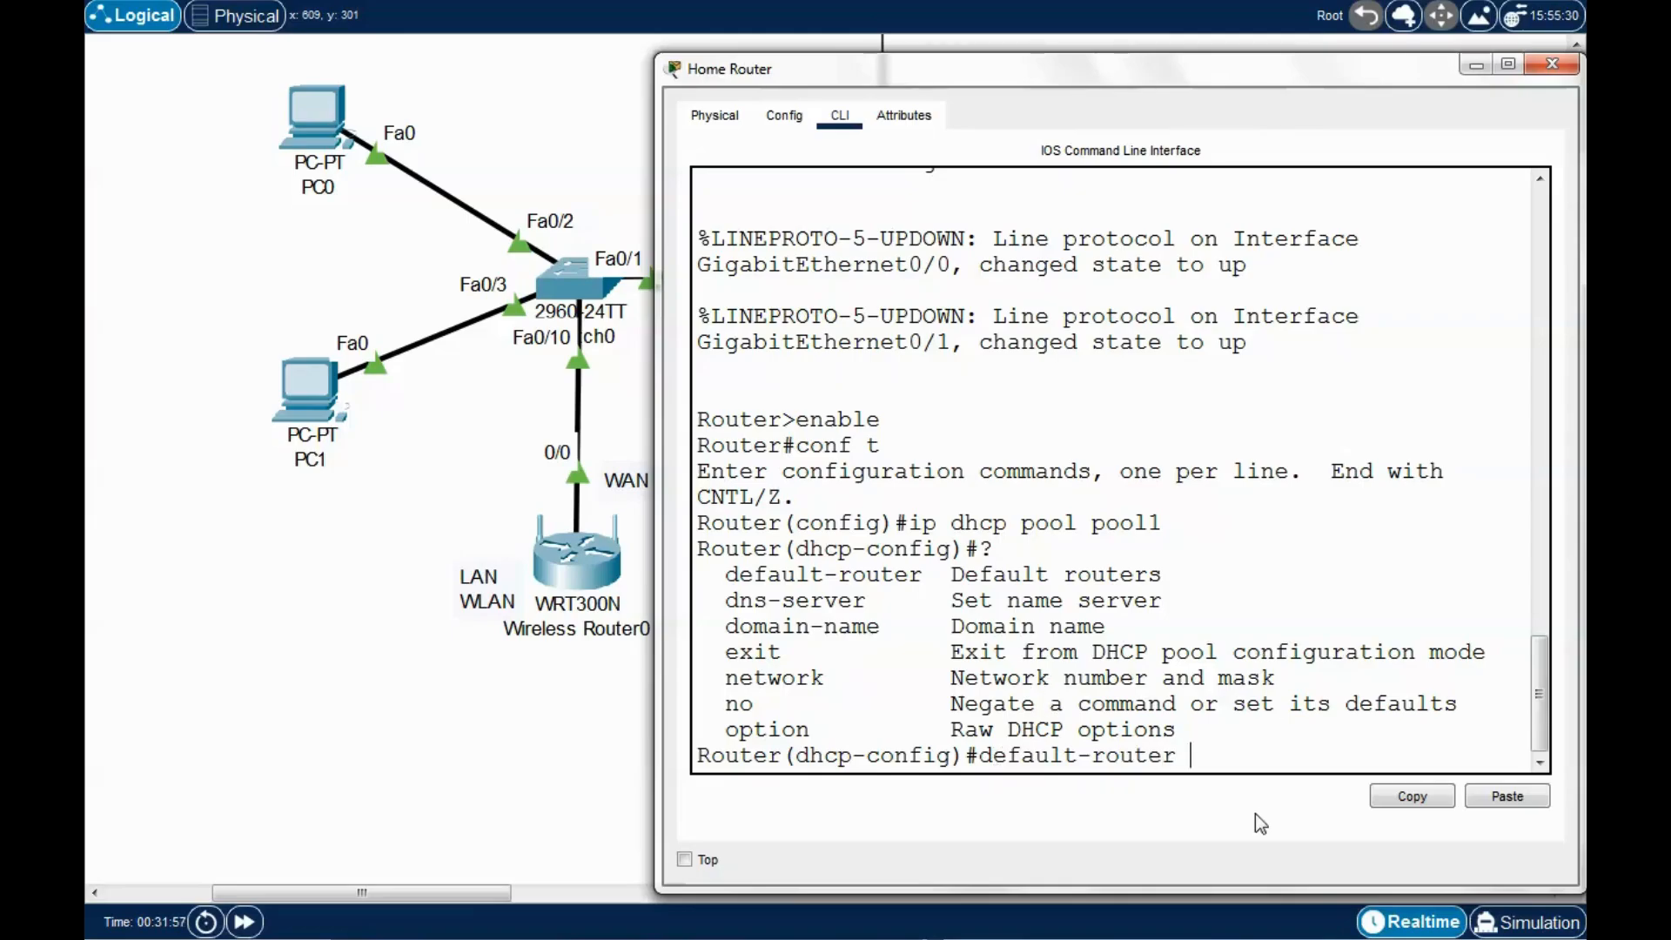
{"action": "type", "text": "192.168."}
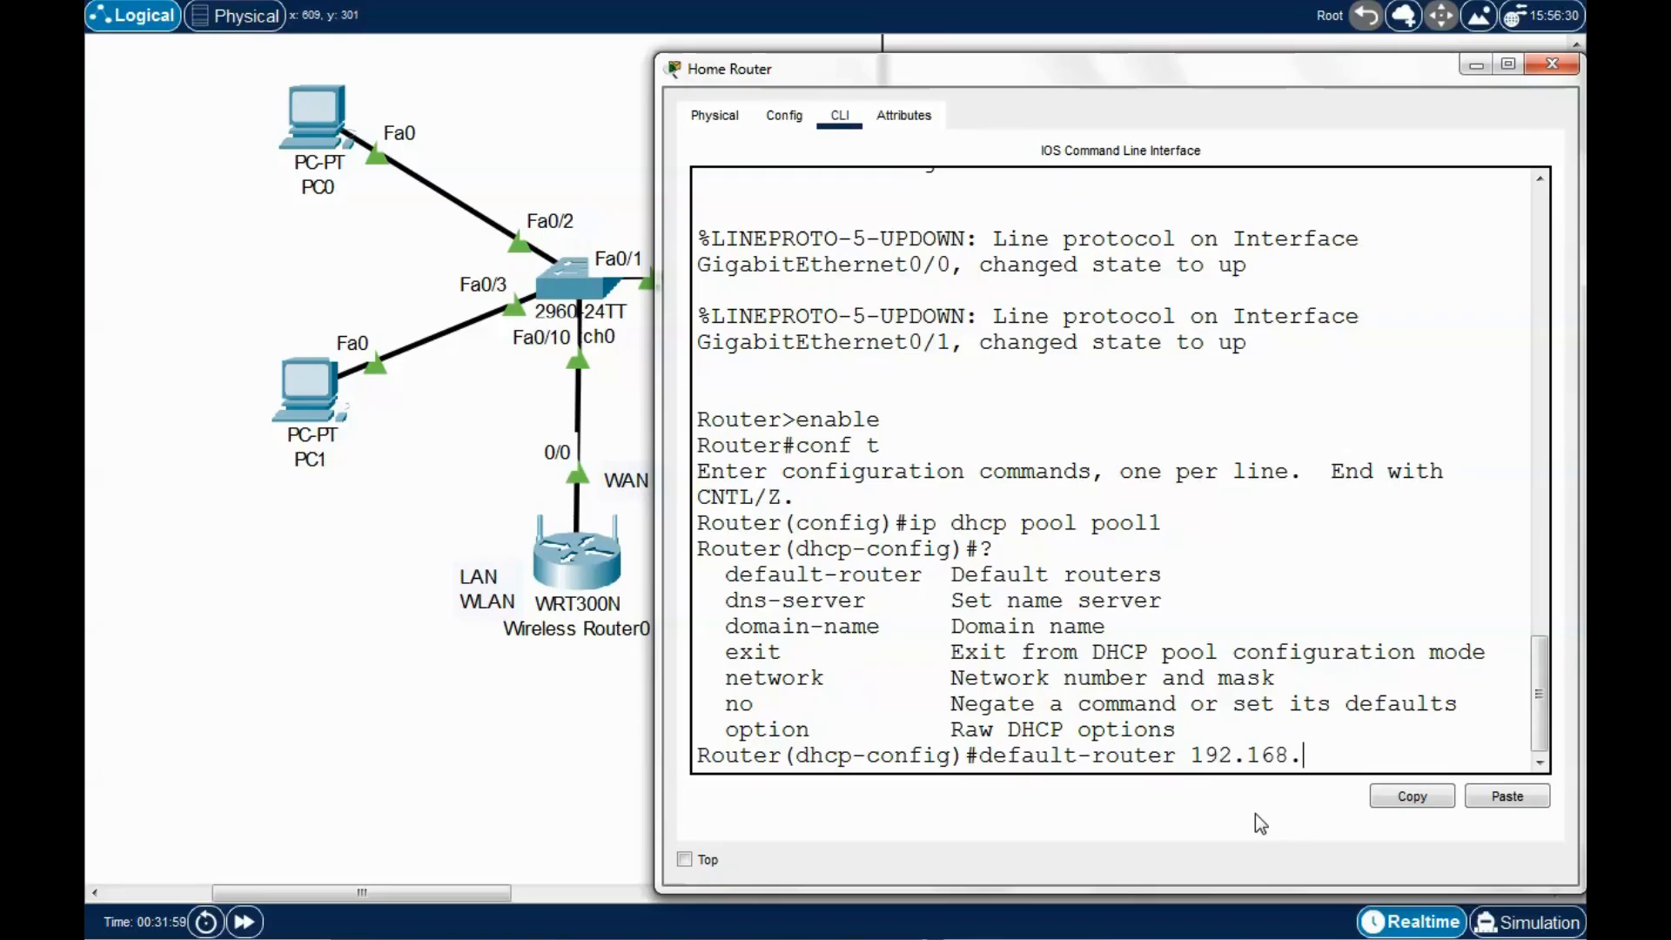
{"action": "type", "text": "1.1"}
{"action": "key", "text": "Return"}
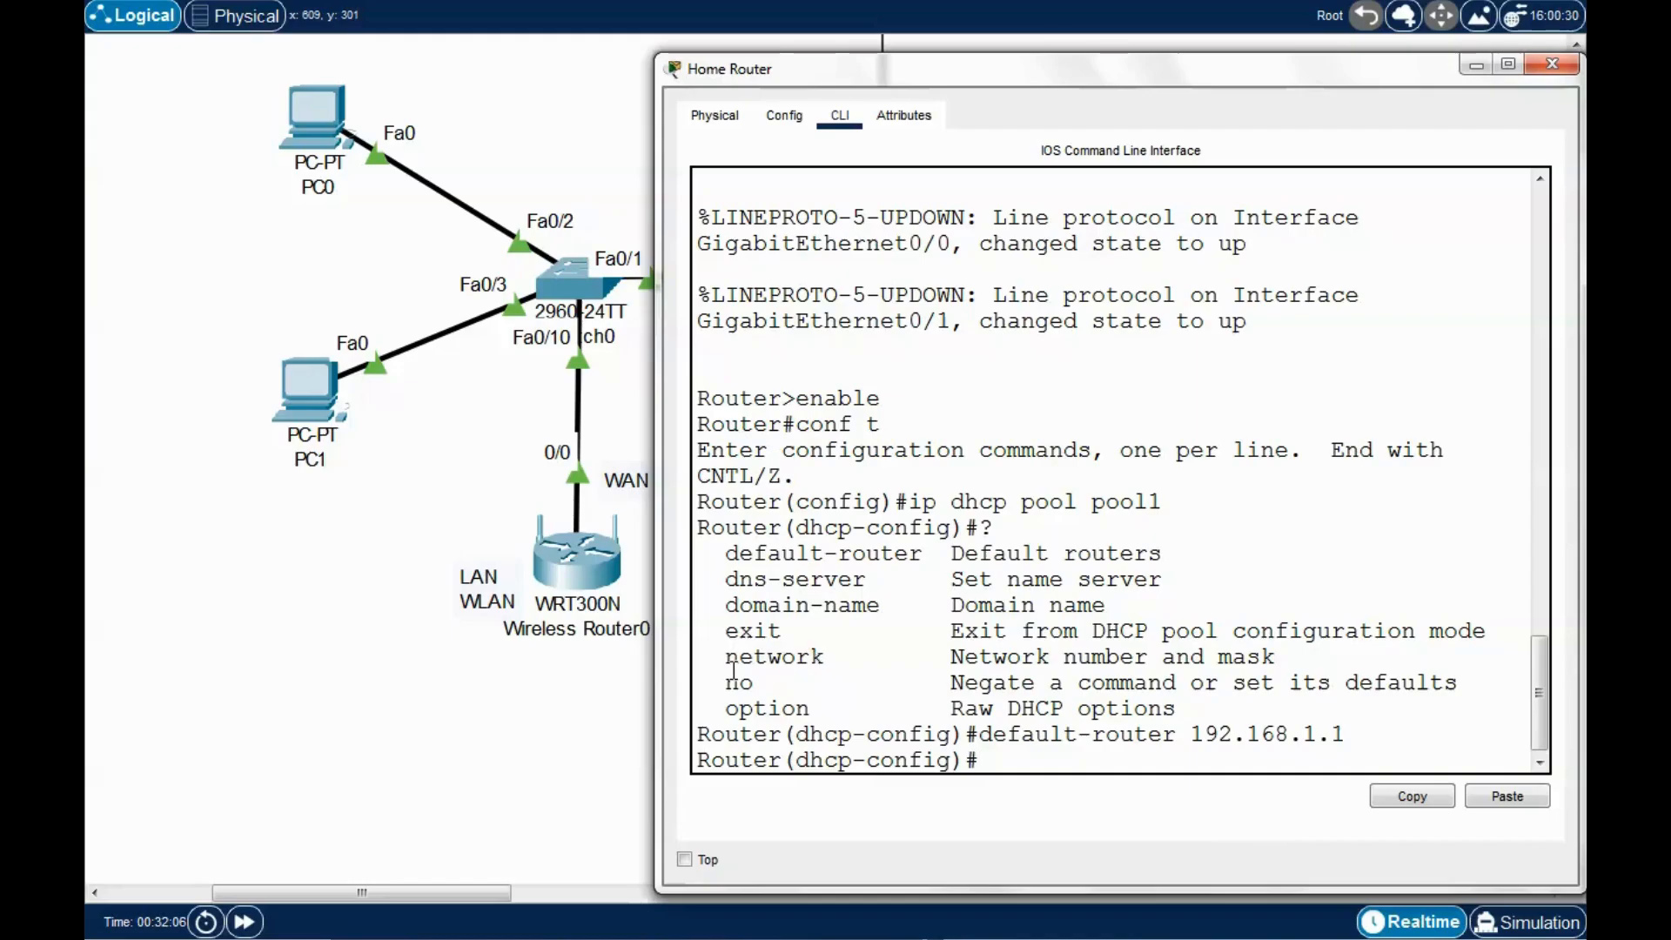
{"action": "type", "text": "networ"}
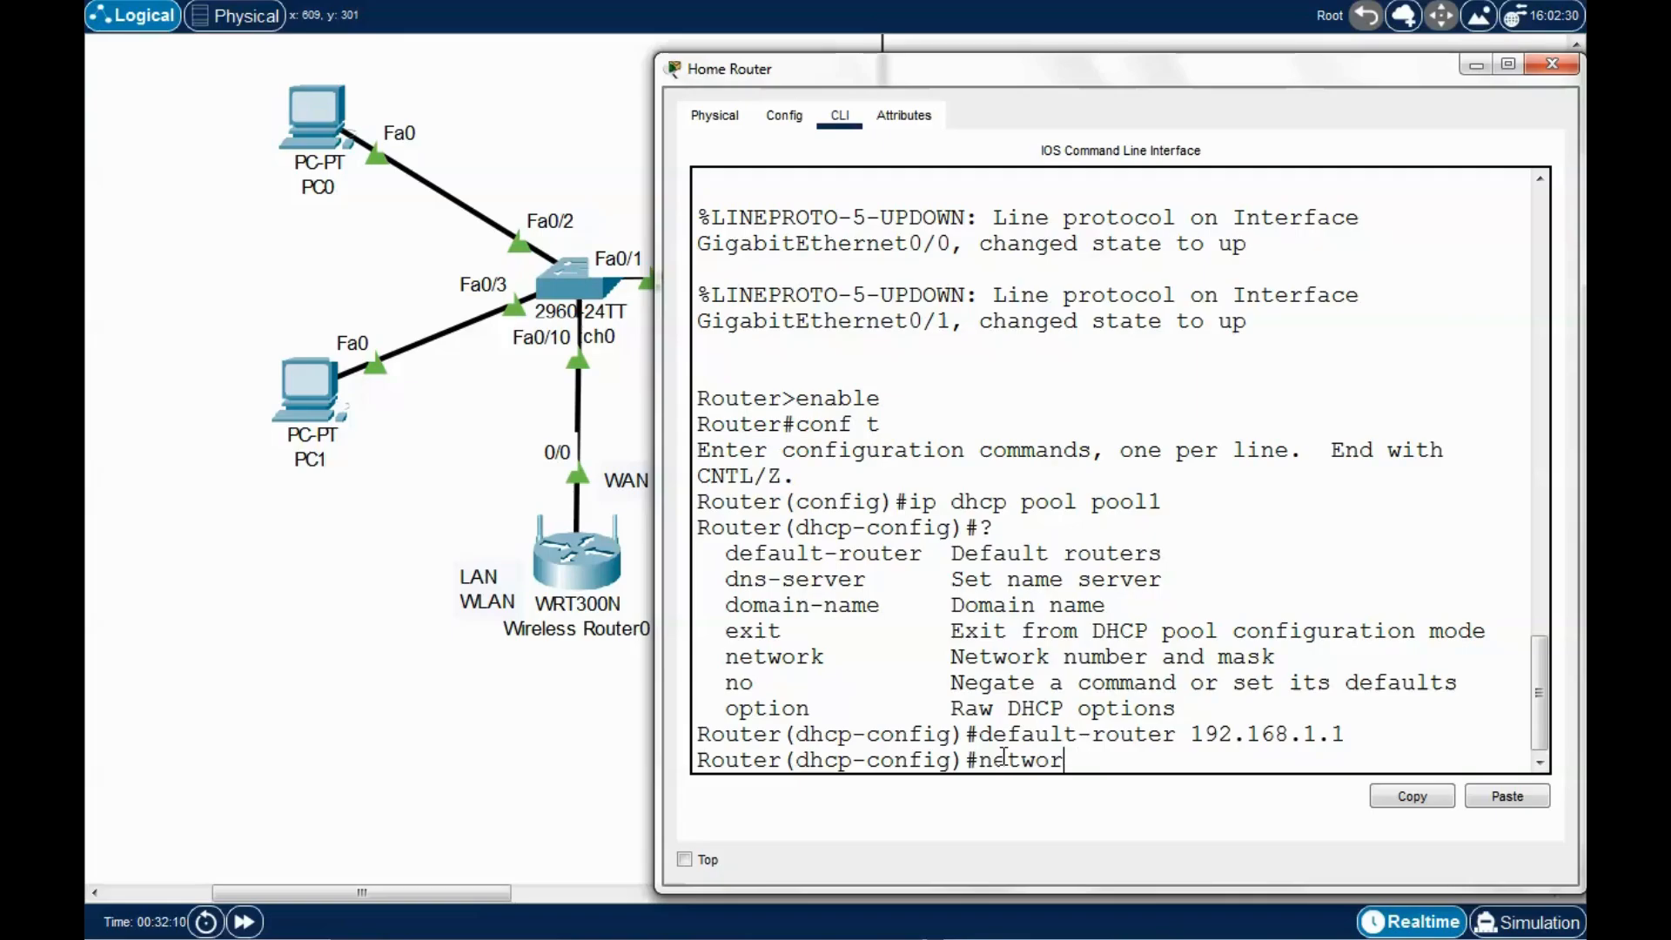
{"action": "type", "text": "k 192.168.1.0"}
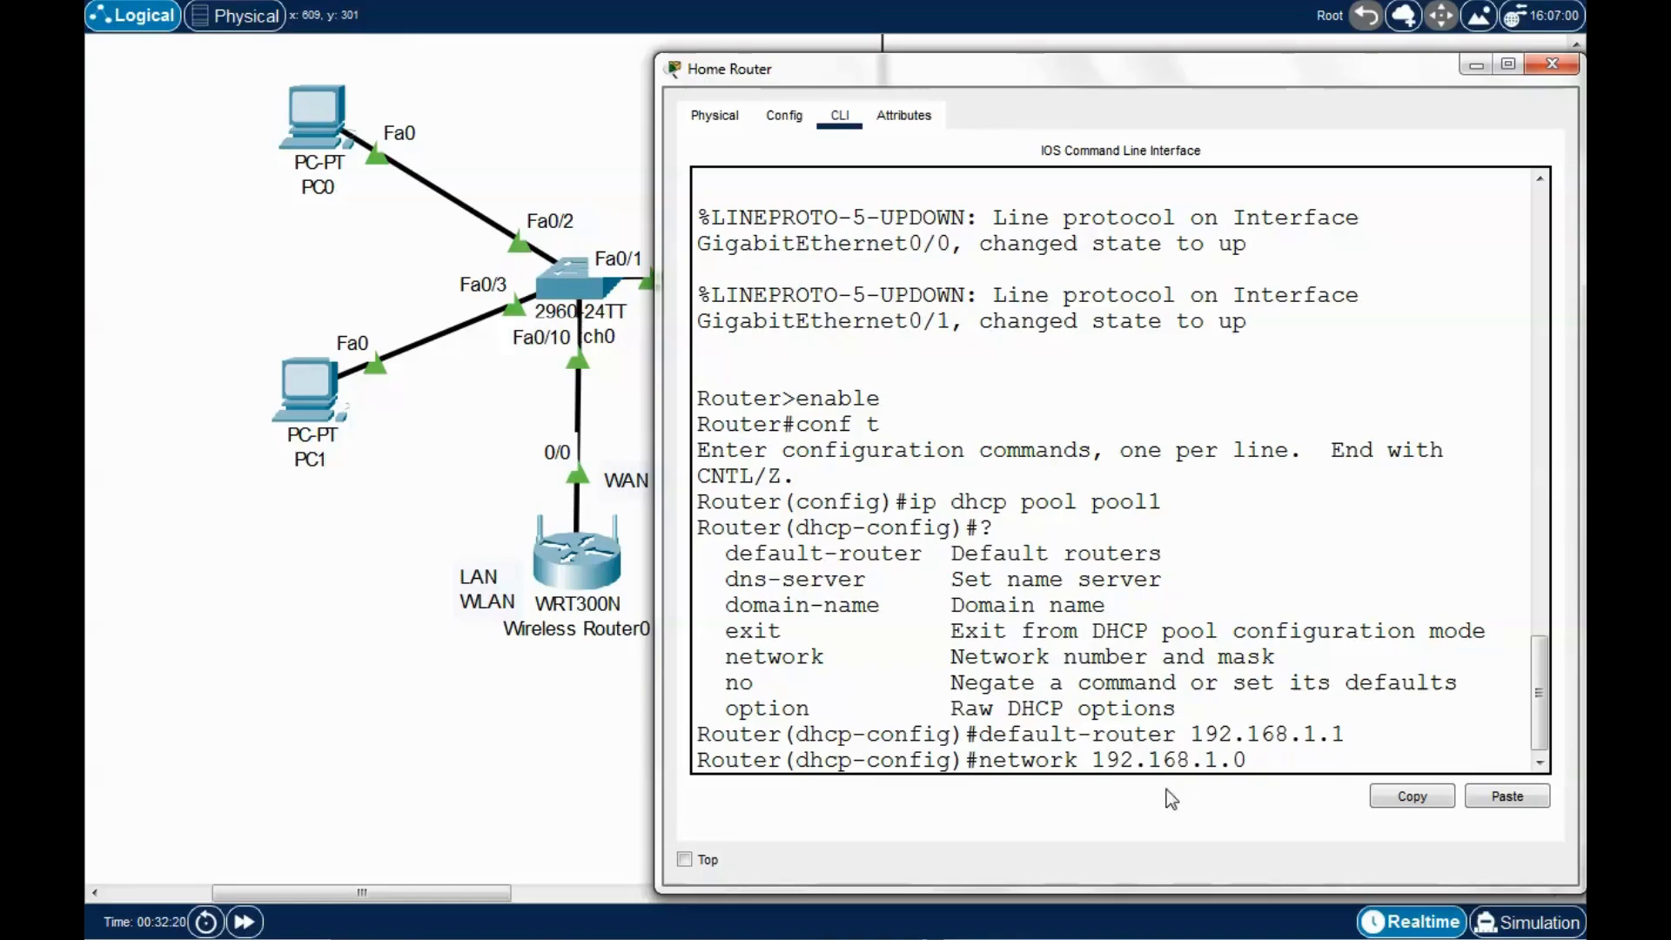
{"action": "left_click_drag", "start_coordinate": [1253, 761], "coordinate": [1107, 763]}
{"action": "left_click", "coordinate": [1277, 751]}
{"action": "type", "text": "255.255"}
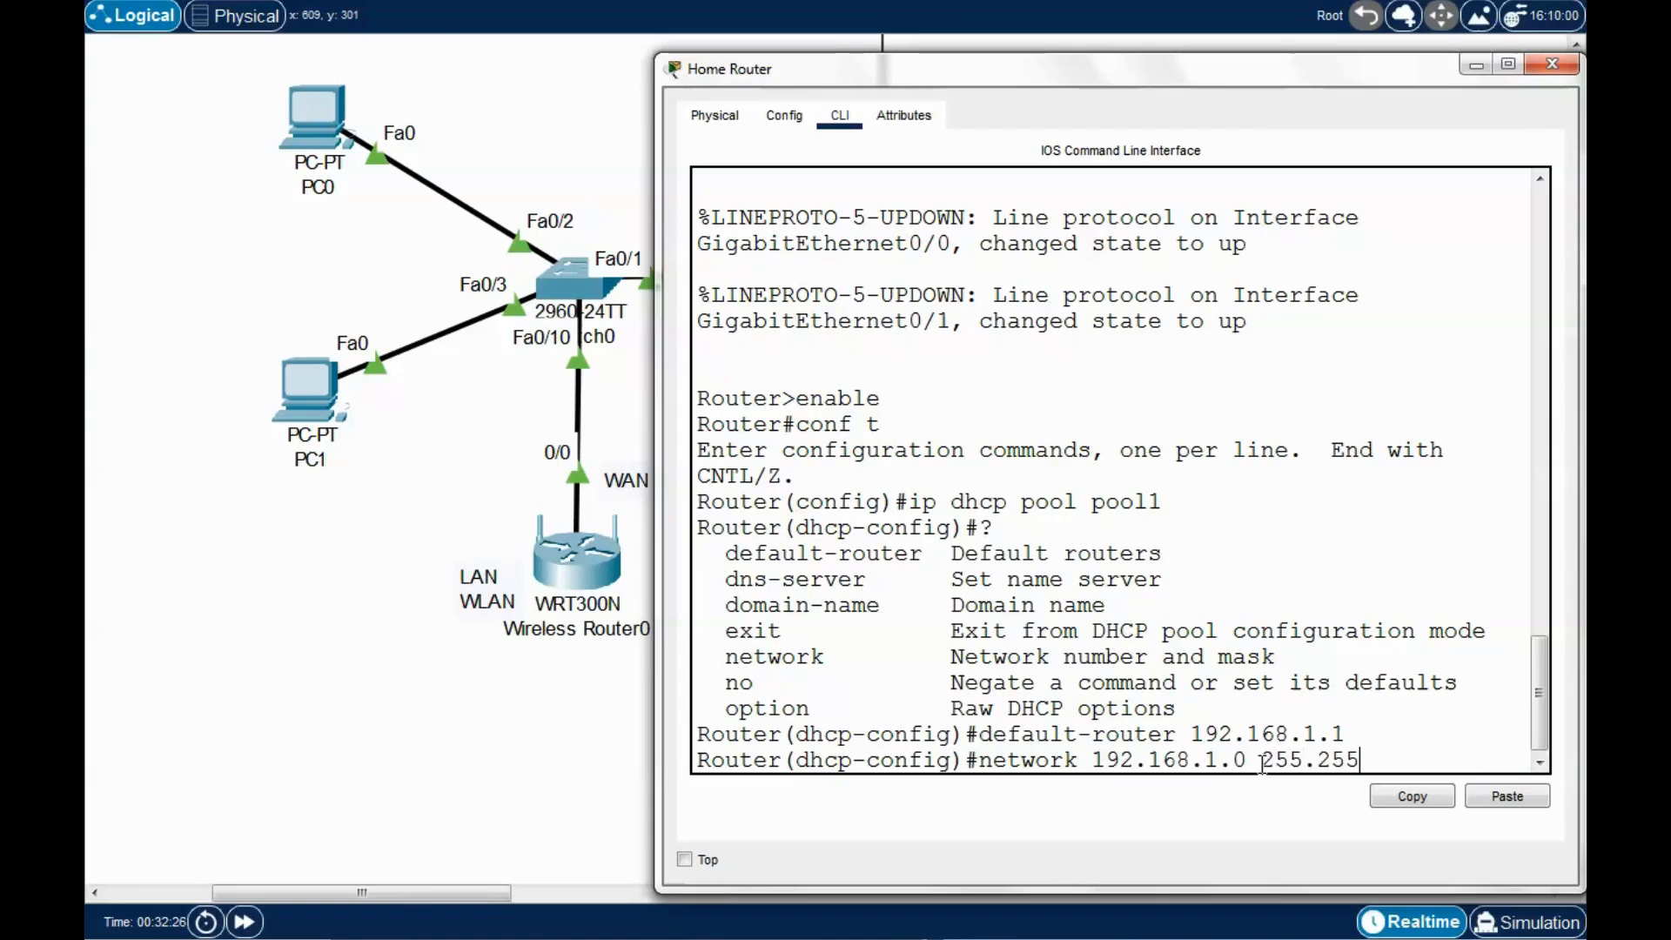
{"action": "type", "text": ".255.0"}
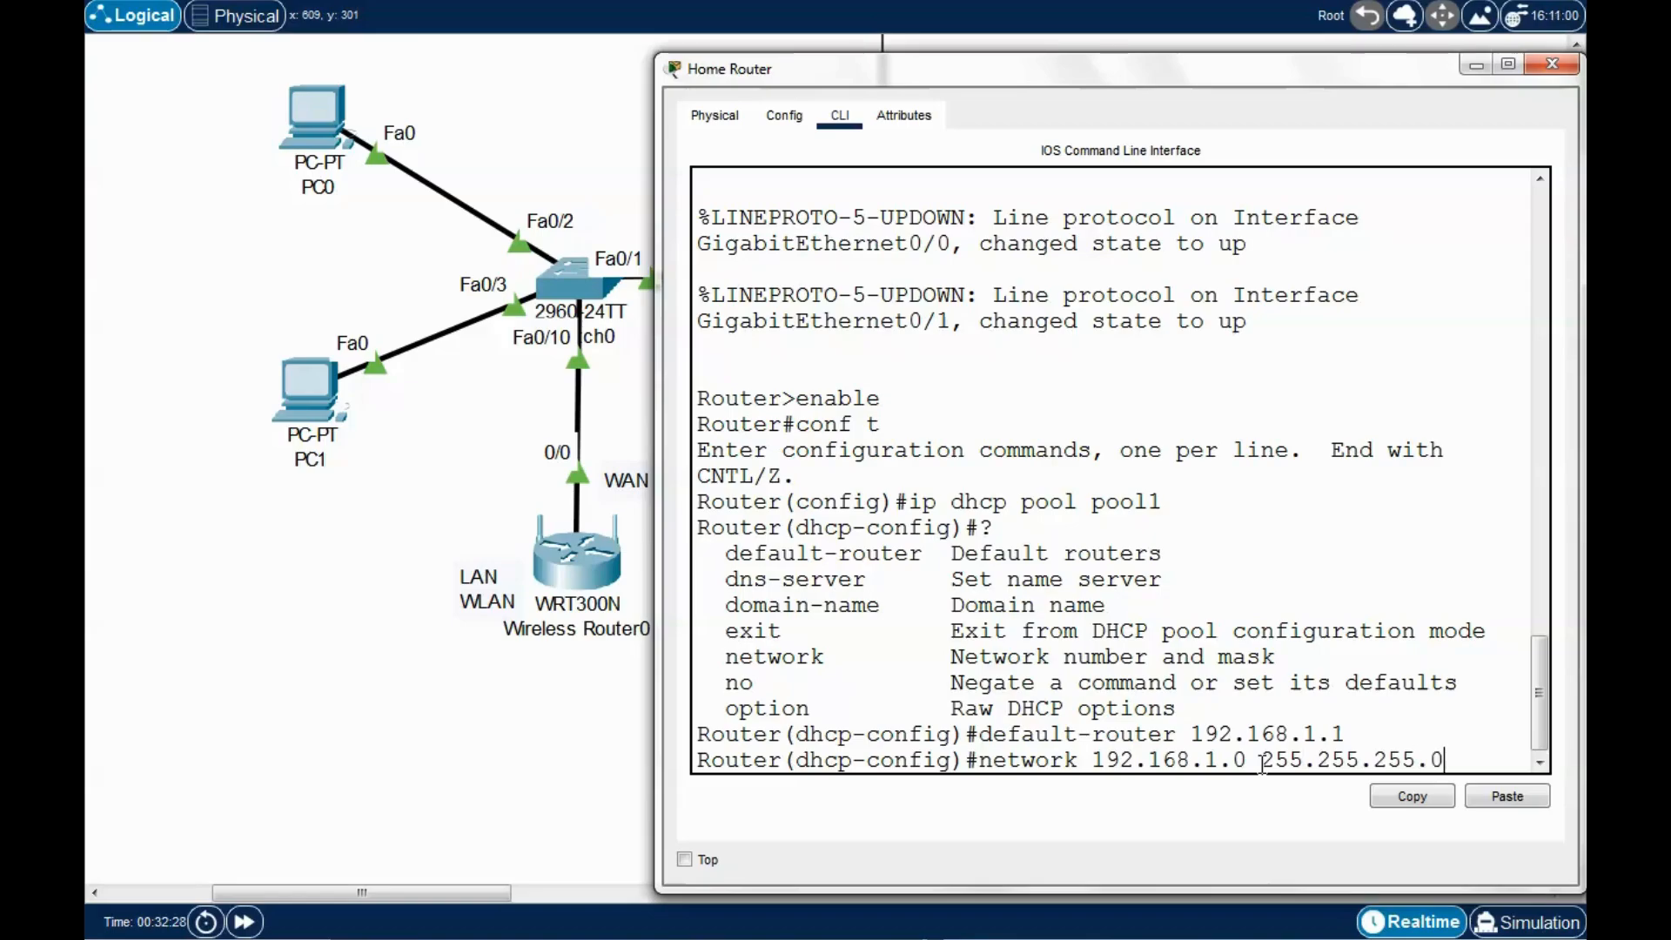
{"action": "key", "text": "Return"}
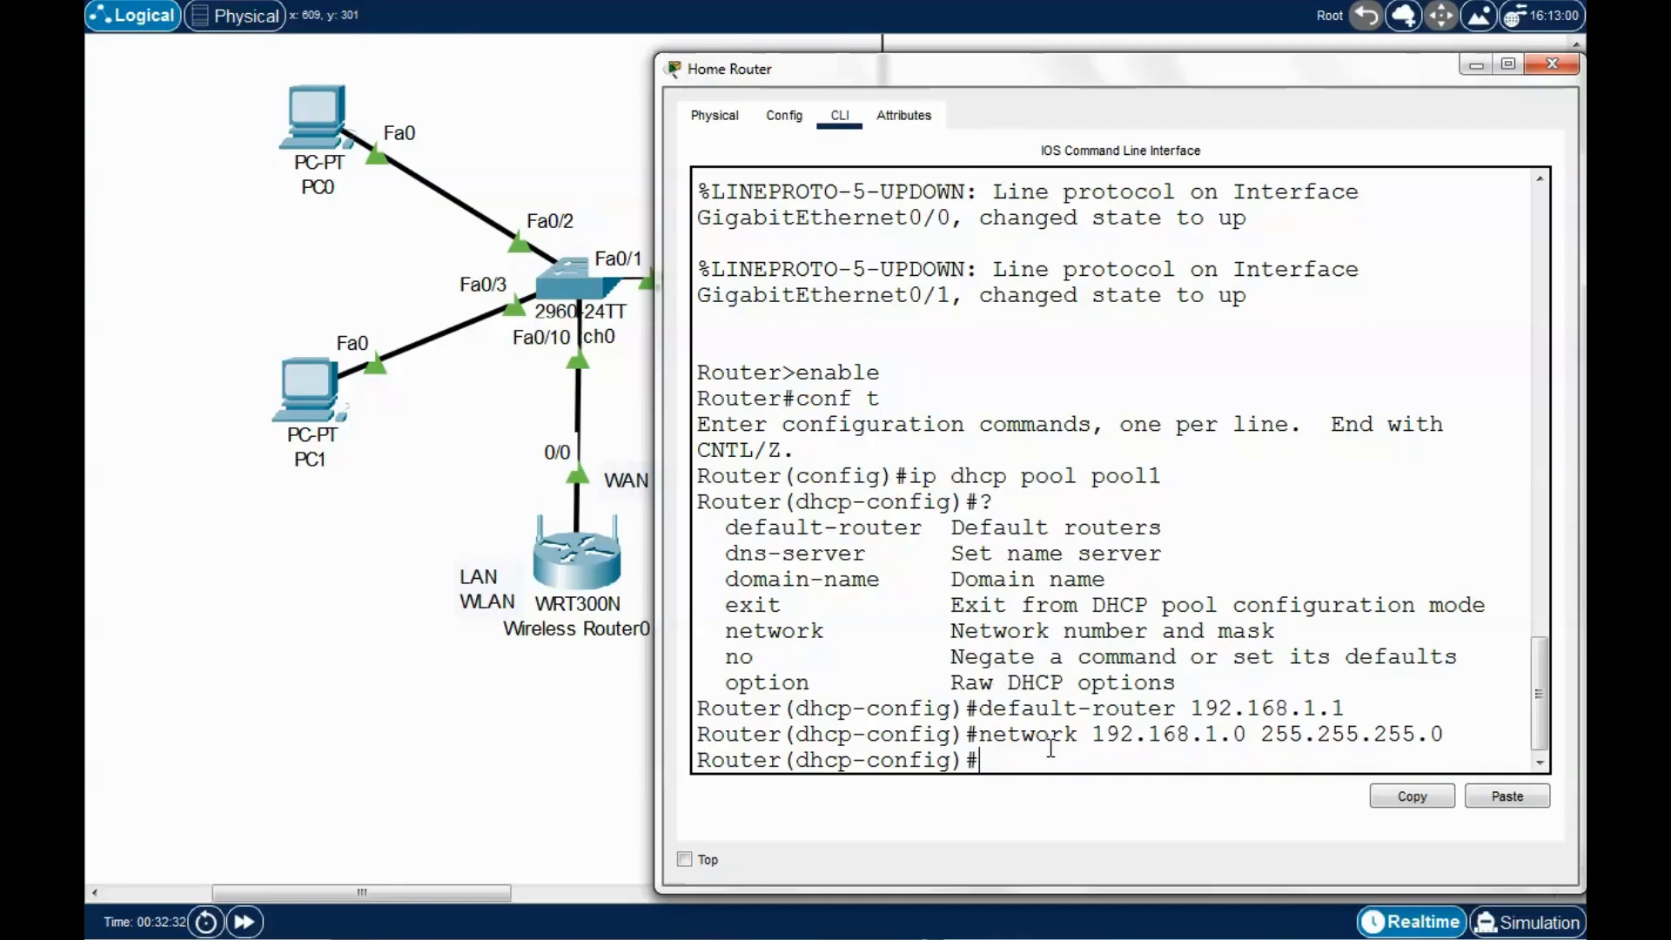
{"action": "type", "text": "exit"}
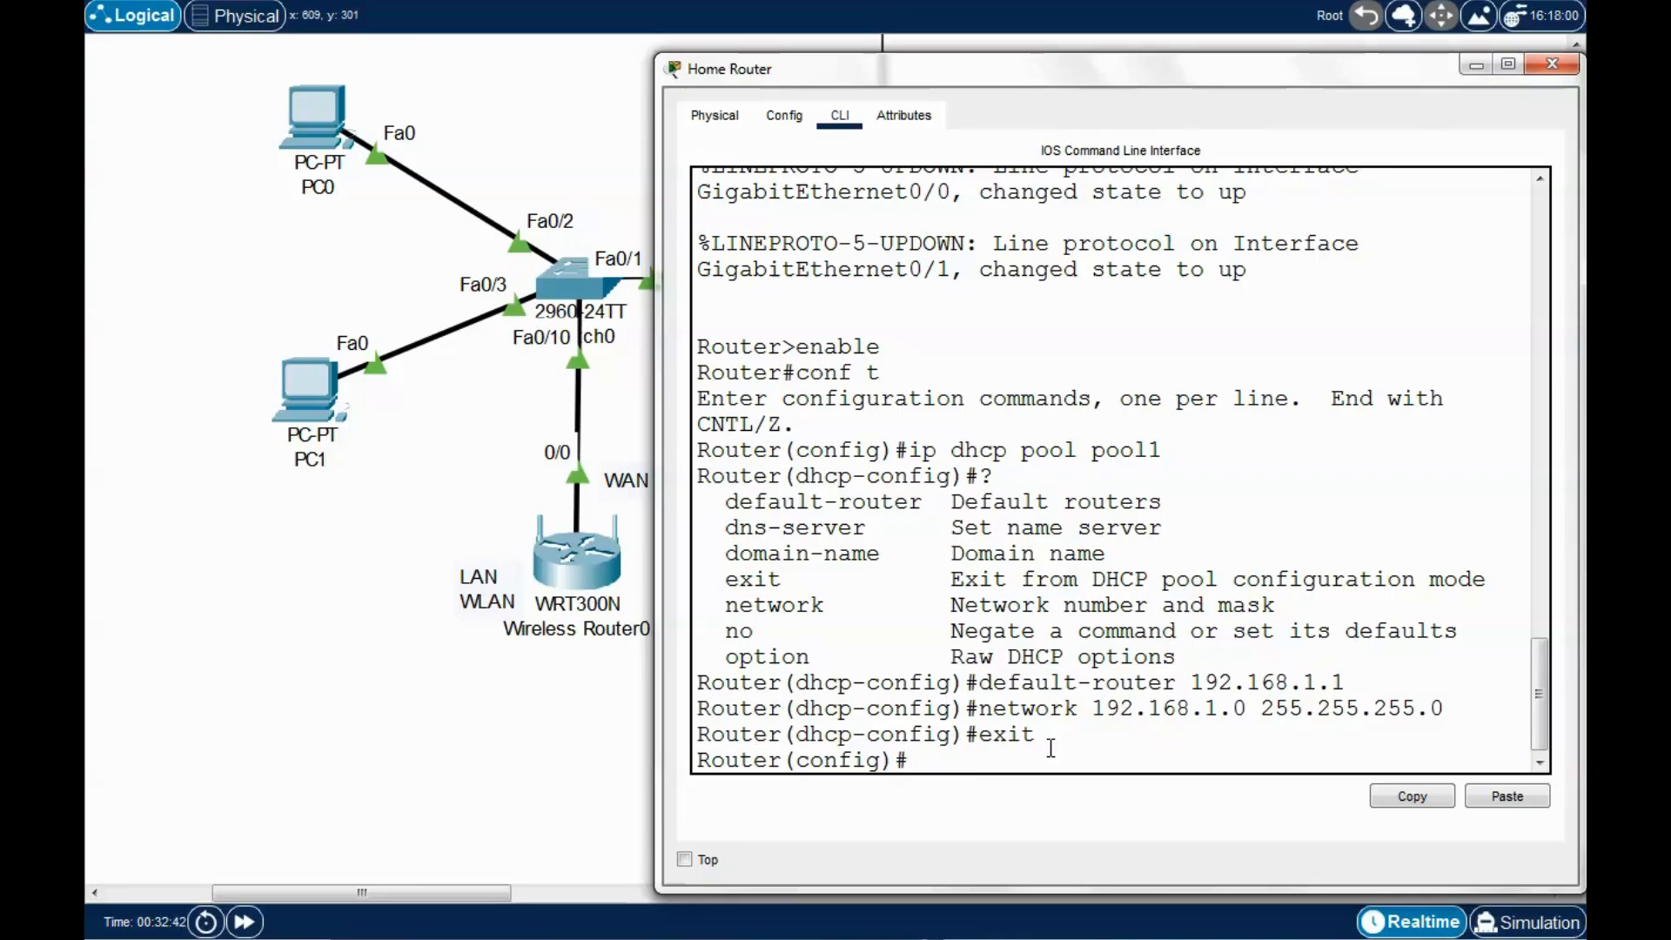
Exclude addresses 192.168.1.1 through 192.168.1.20 from DHCP with 'ip dhcp excluded-address'.
{"action": "left_click_drag", "start_coordinate": [1092, 709], "coordinate": [1234, 716]}
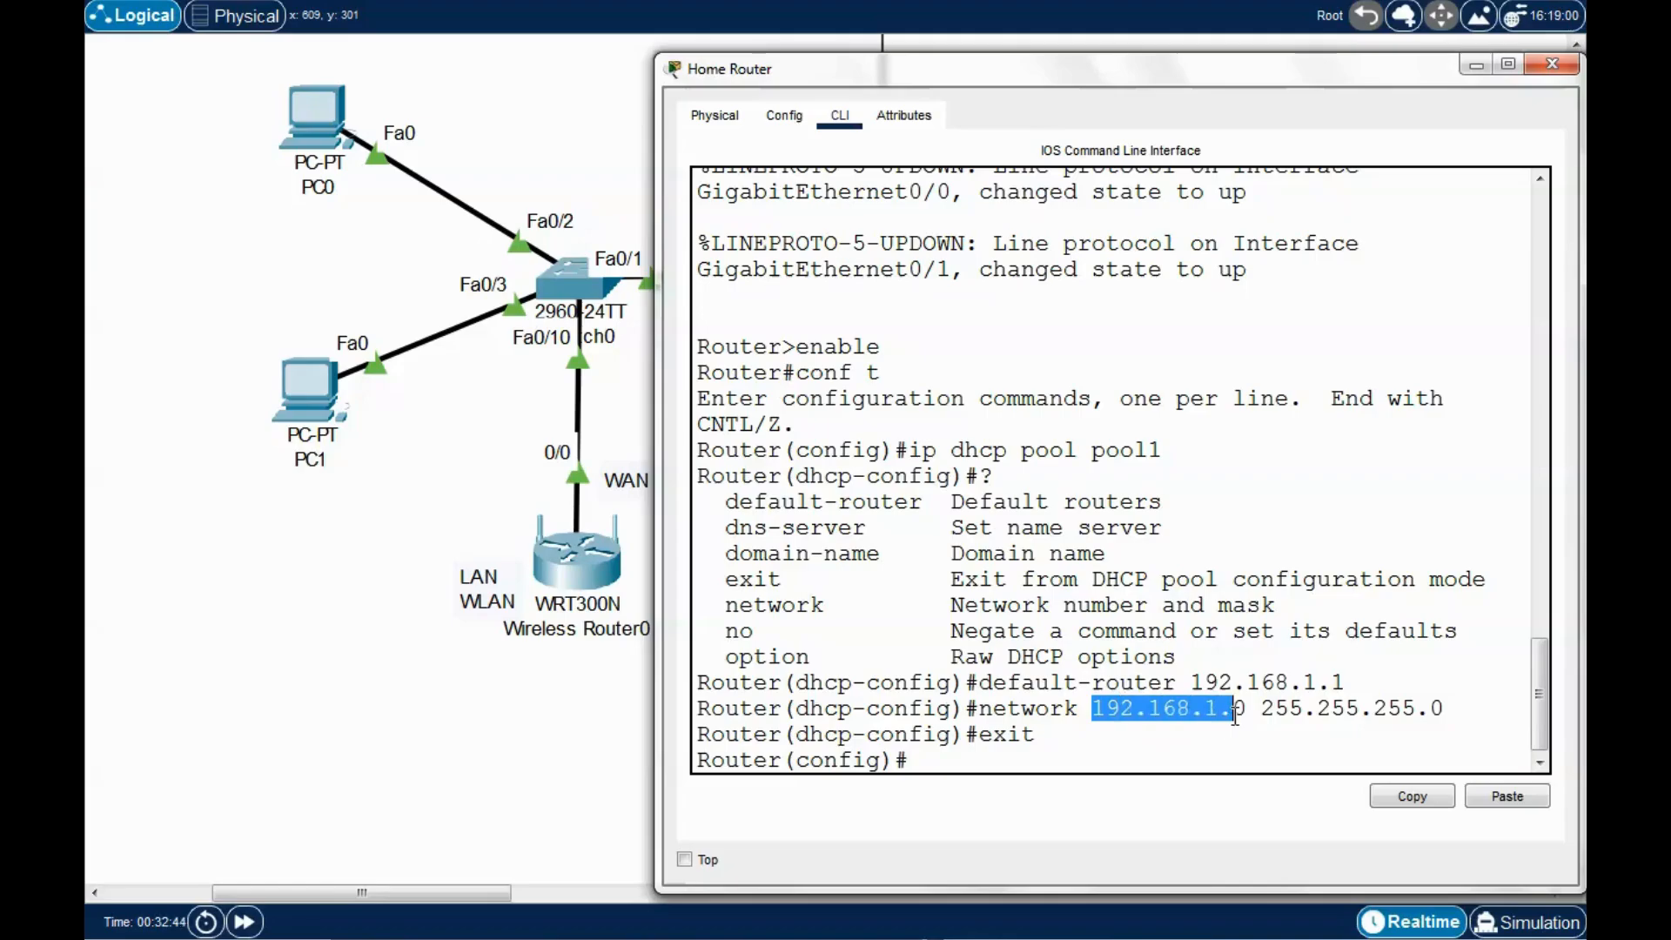
{"action": "left_click", "coordinate": [935, 760]}
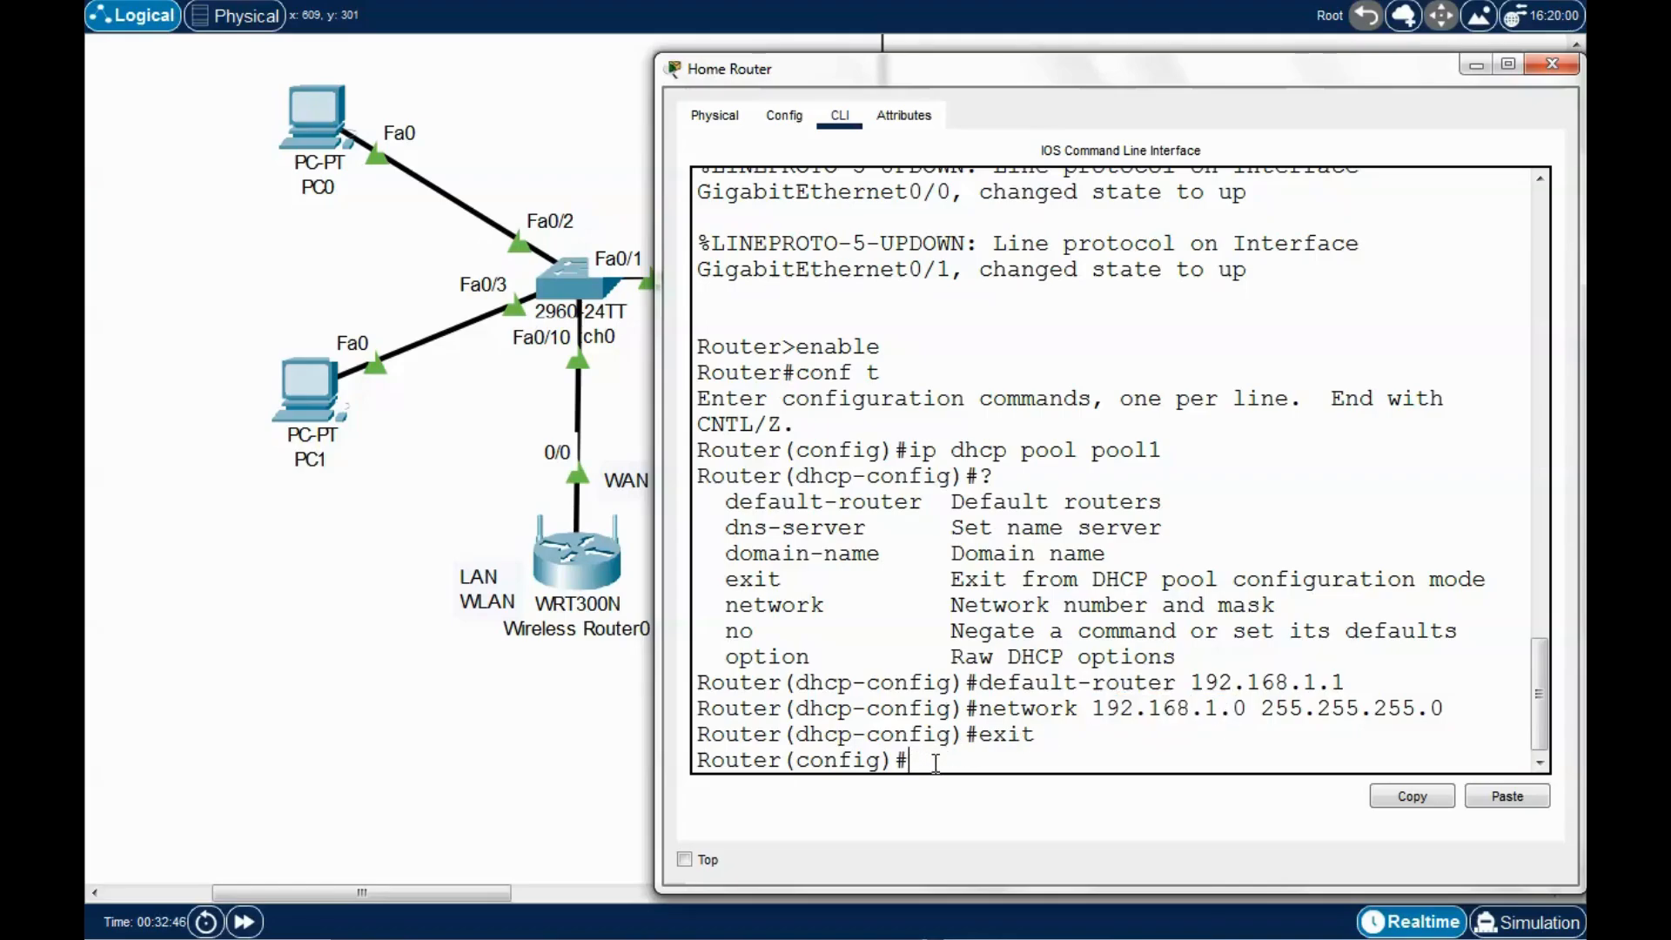
{"action": "type", "text": "ip dh"}
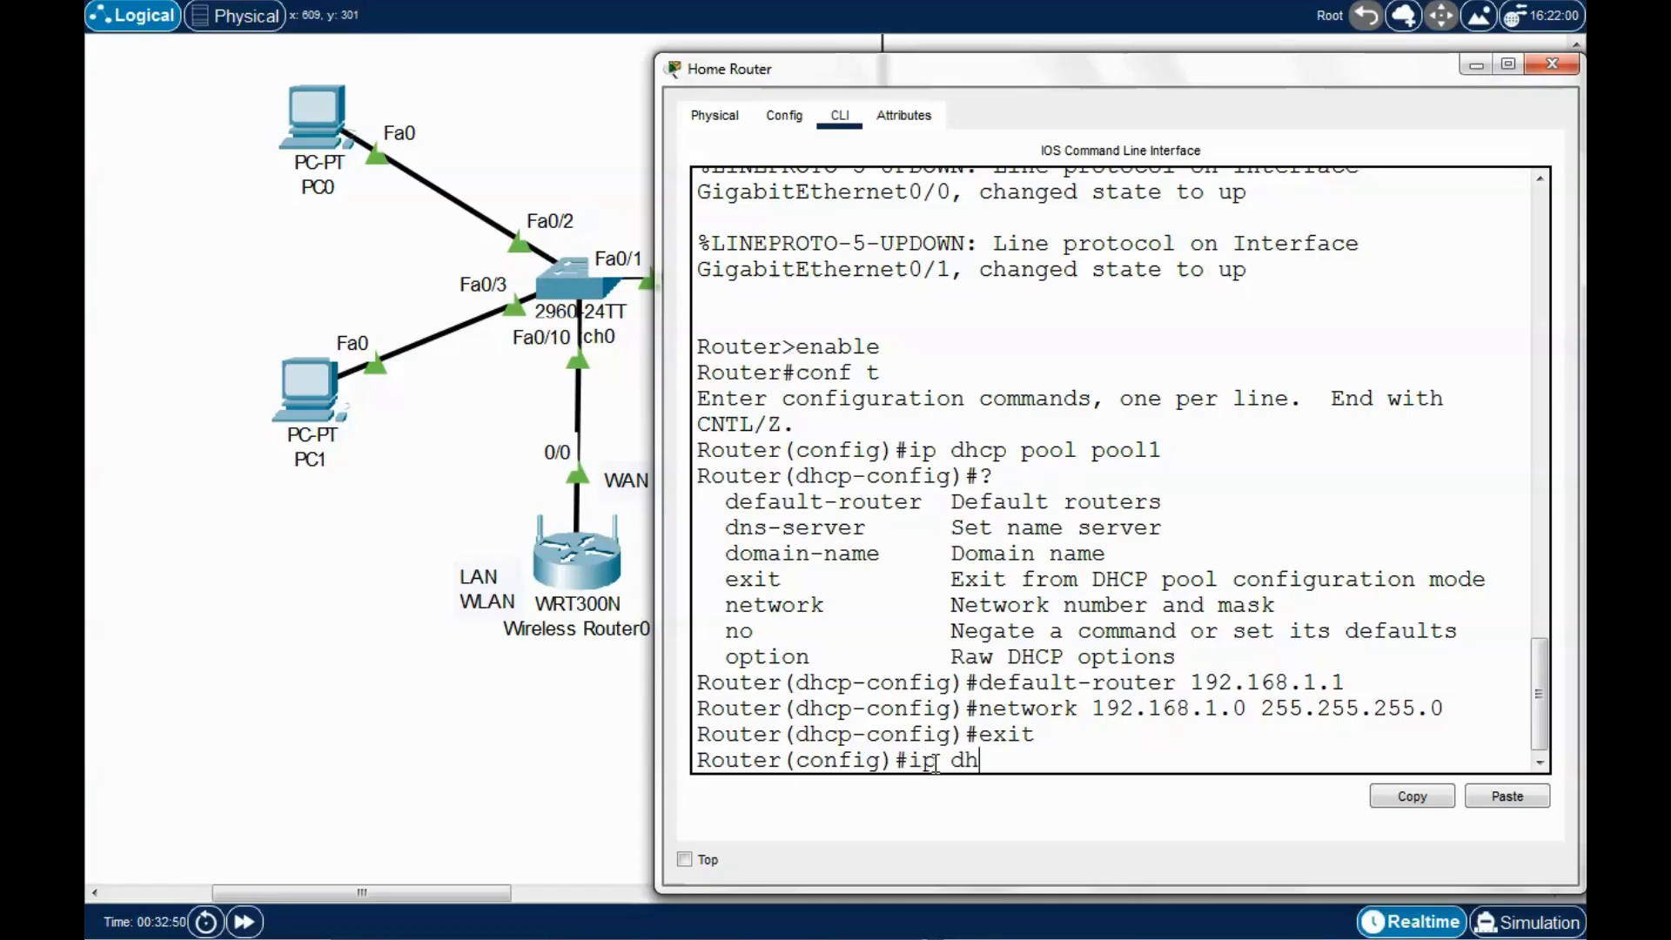
{"action": "type", "text": "cp excluded-"}
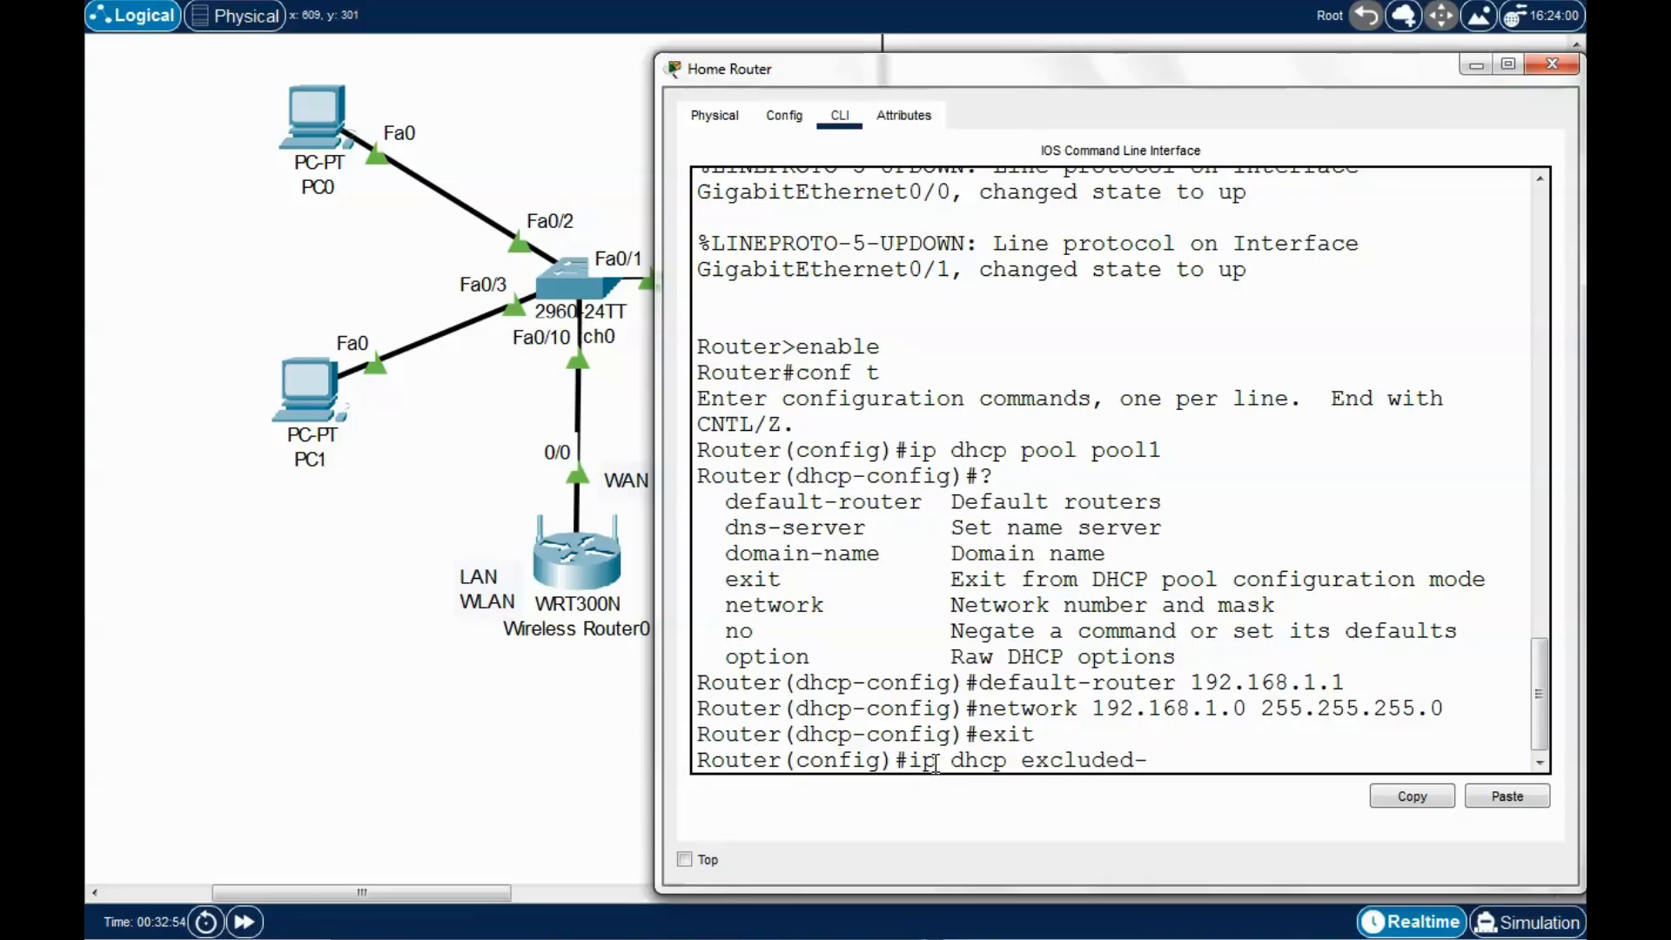
{"action": "type", "text": "address"}
{"action": "type", "text": "?"}
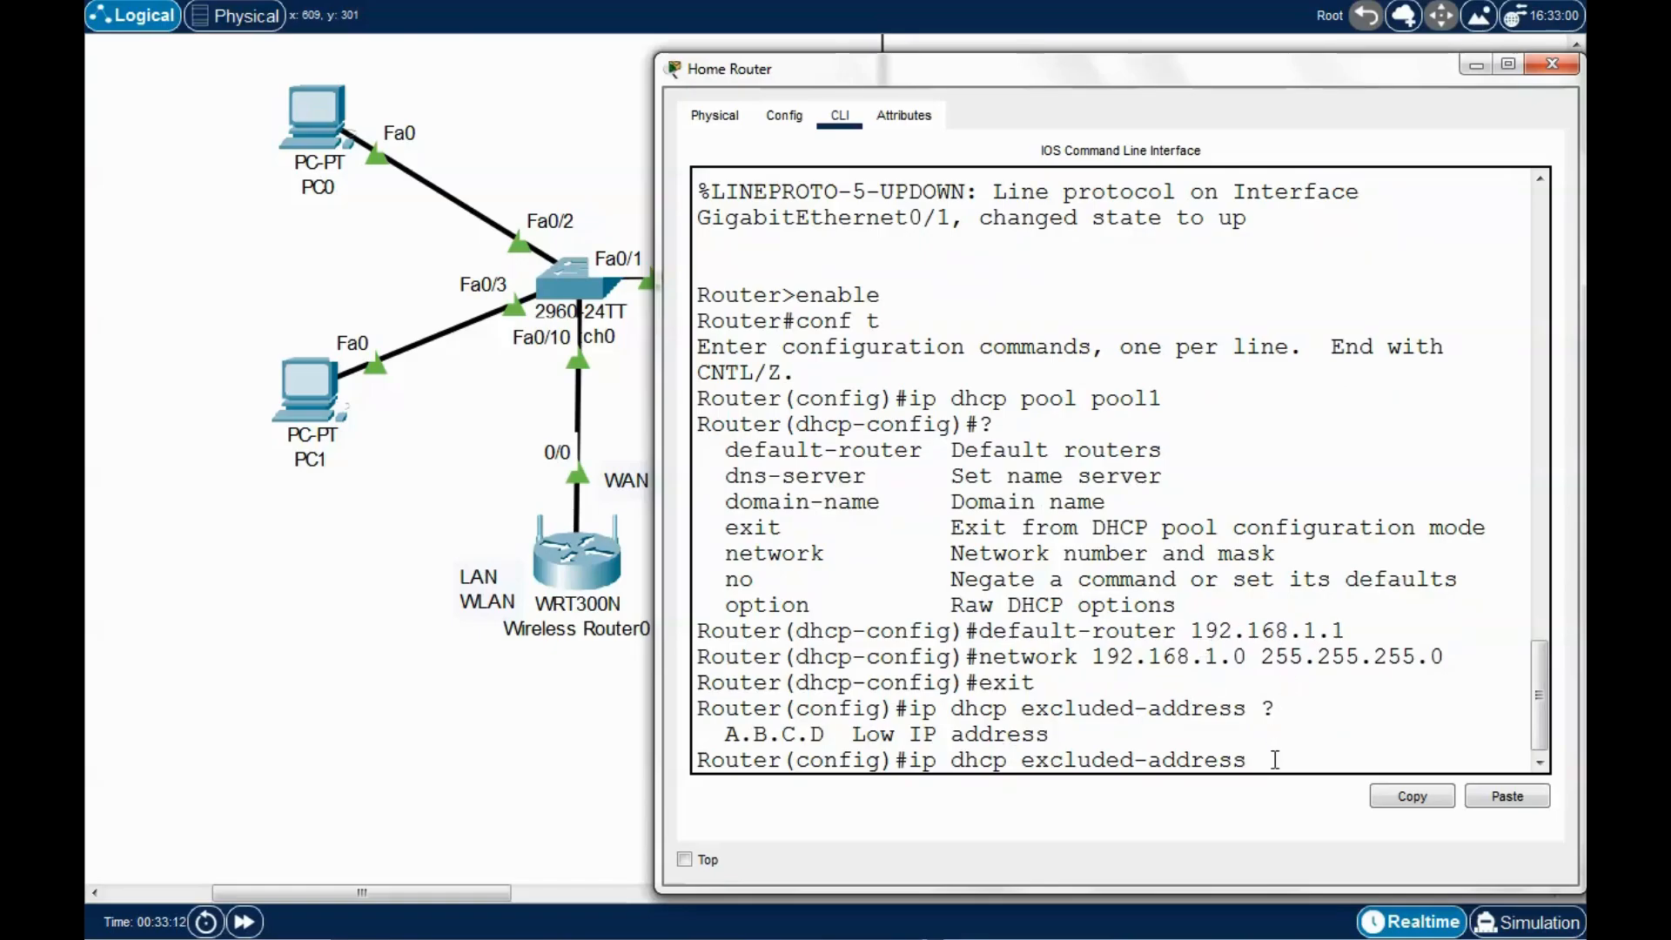
{"action": "type", "text": "192.168.1.1"}
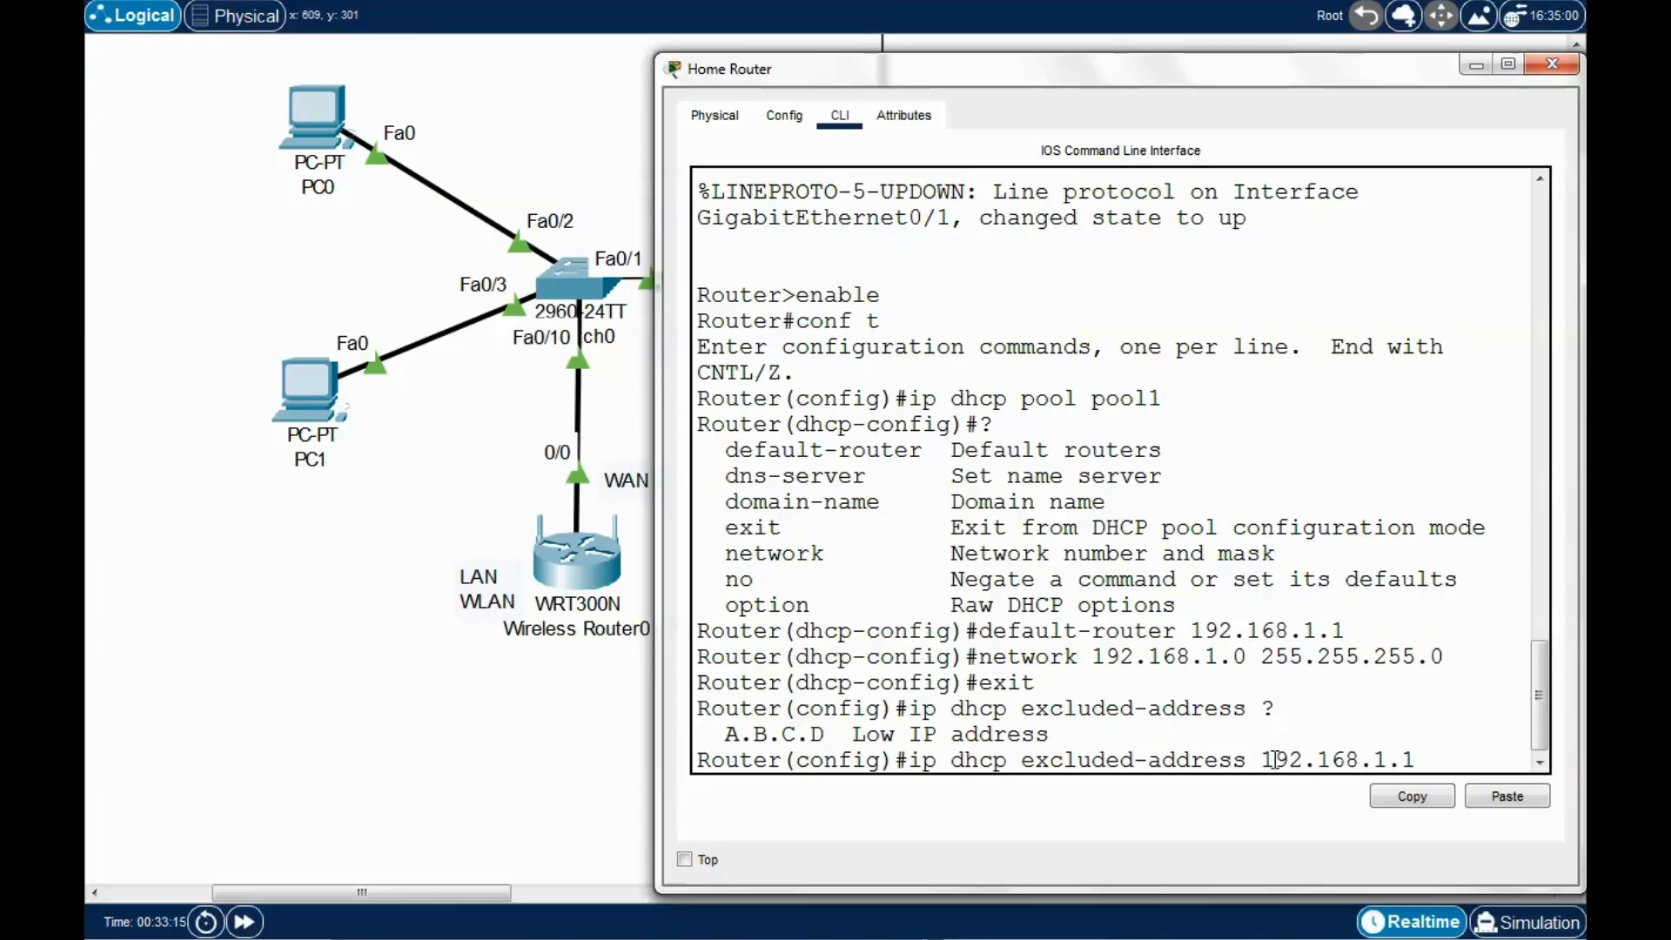
{"action": "left_click_drag", "start_coordinate": [656, 531], "coordinate": [522, 531]}
{"action": "type", "text": "?"}
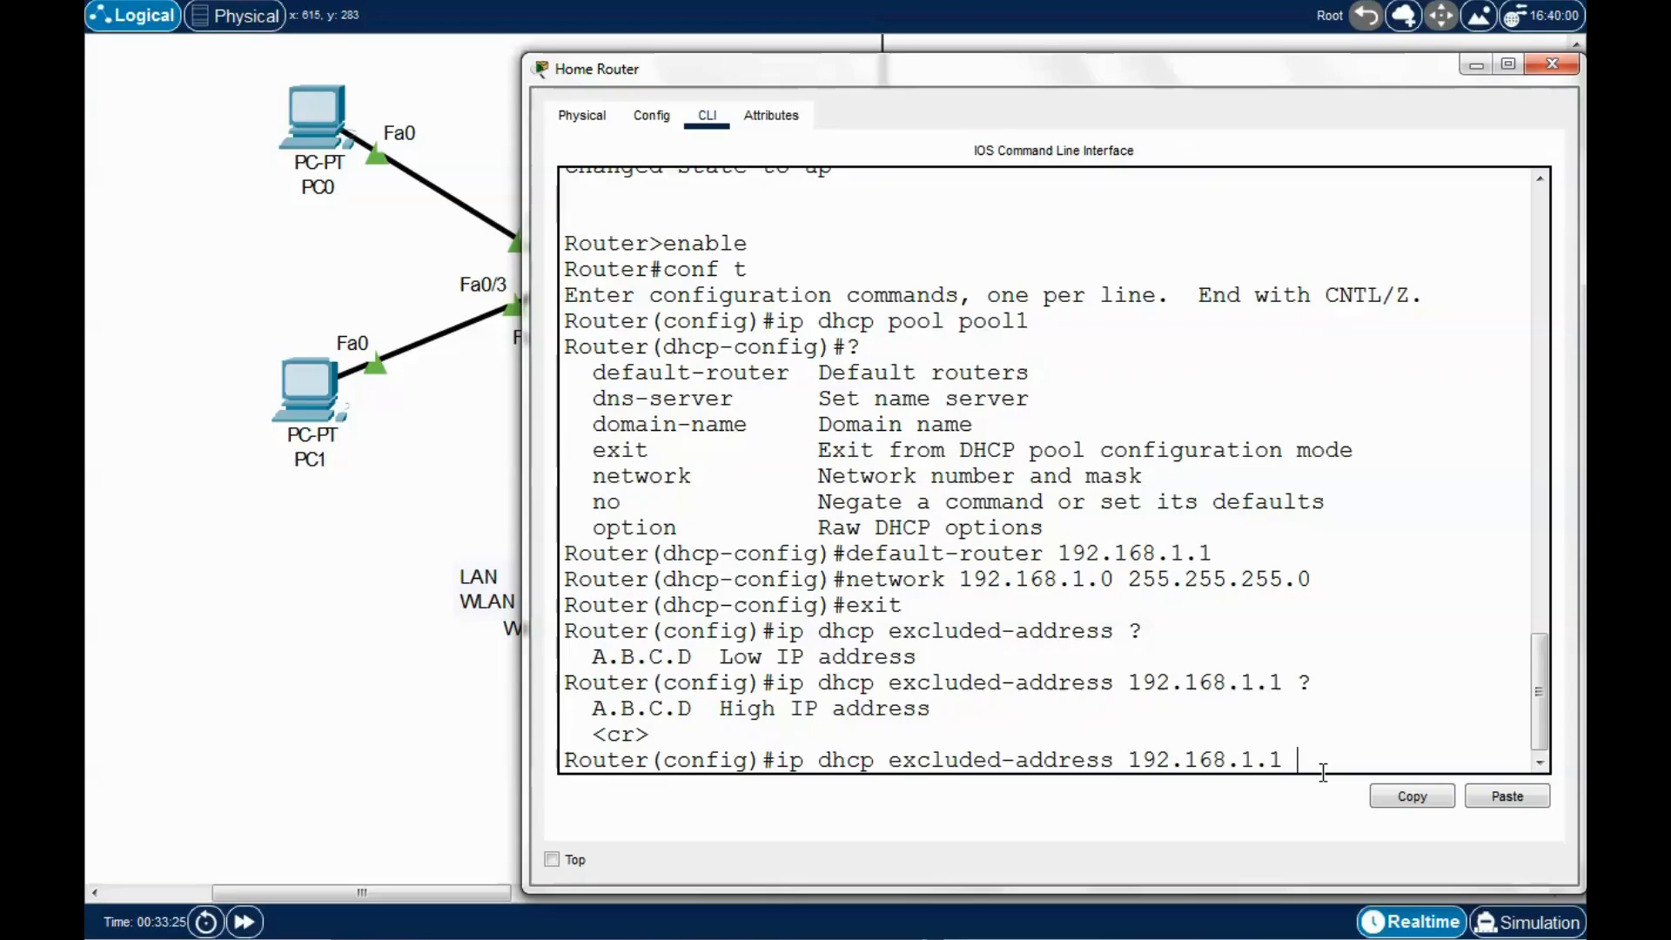
{"action": "type", "text": "192.168.1.20"}
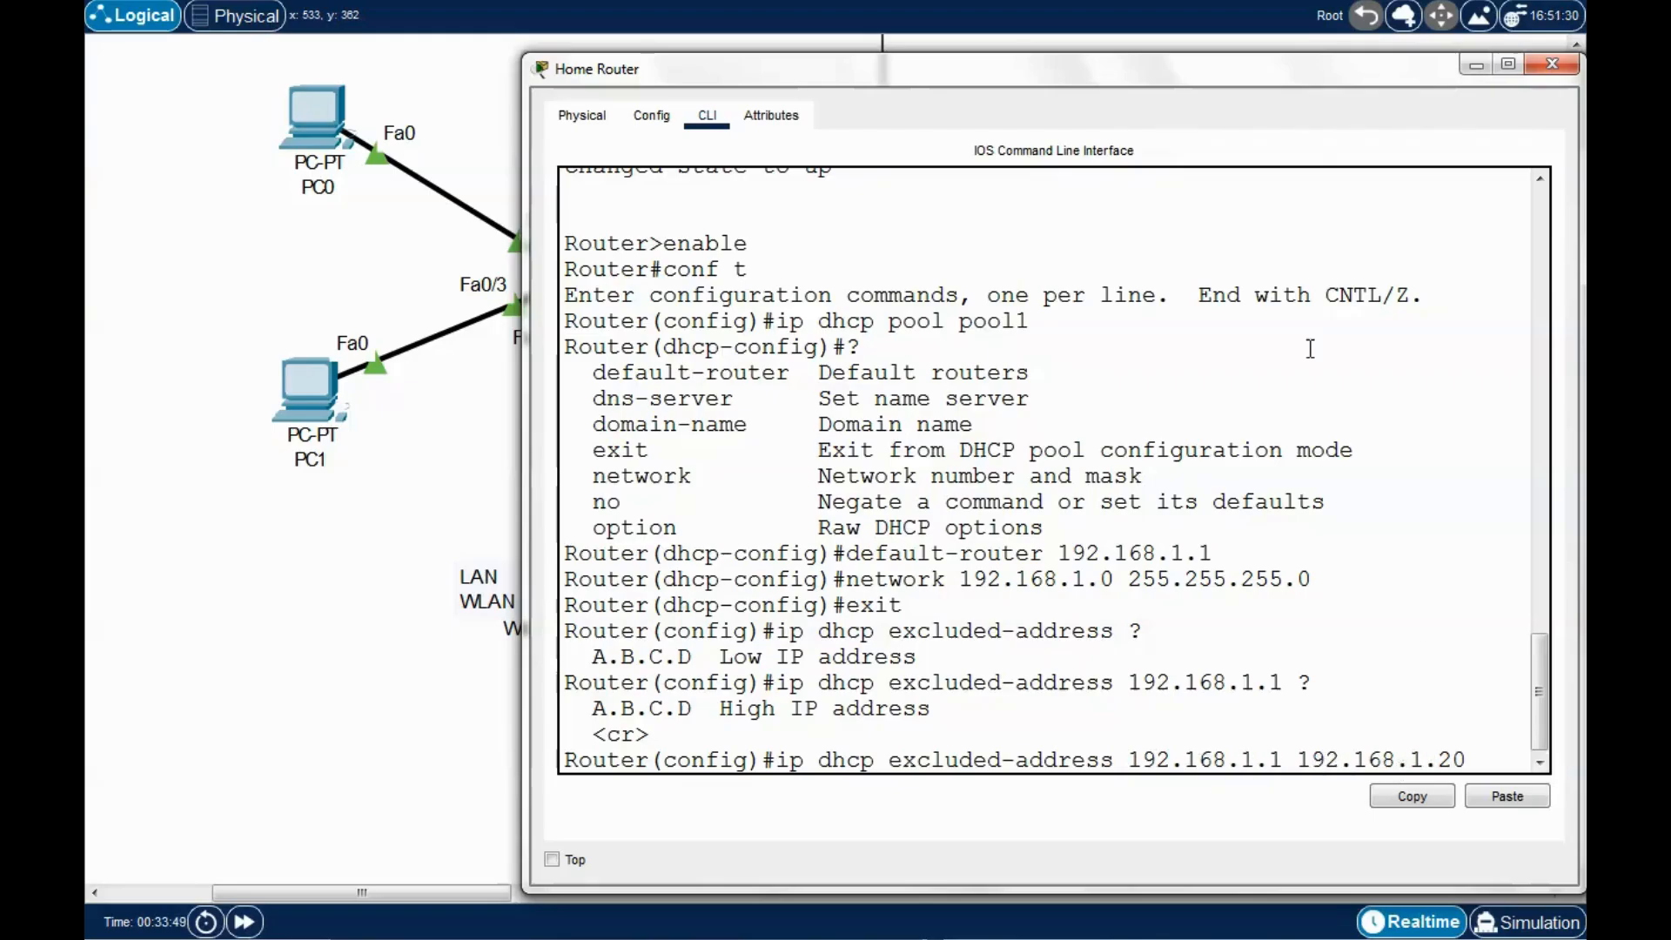
{"action": "left_click_drag", "start_coordinate": [1205, 78], "coordinate": [1249, 695]}
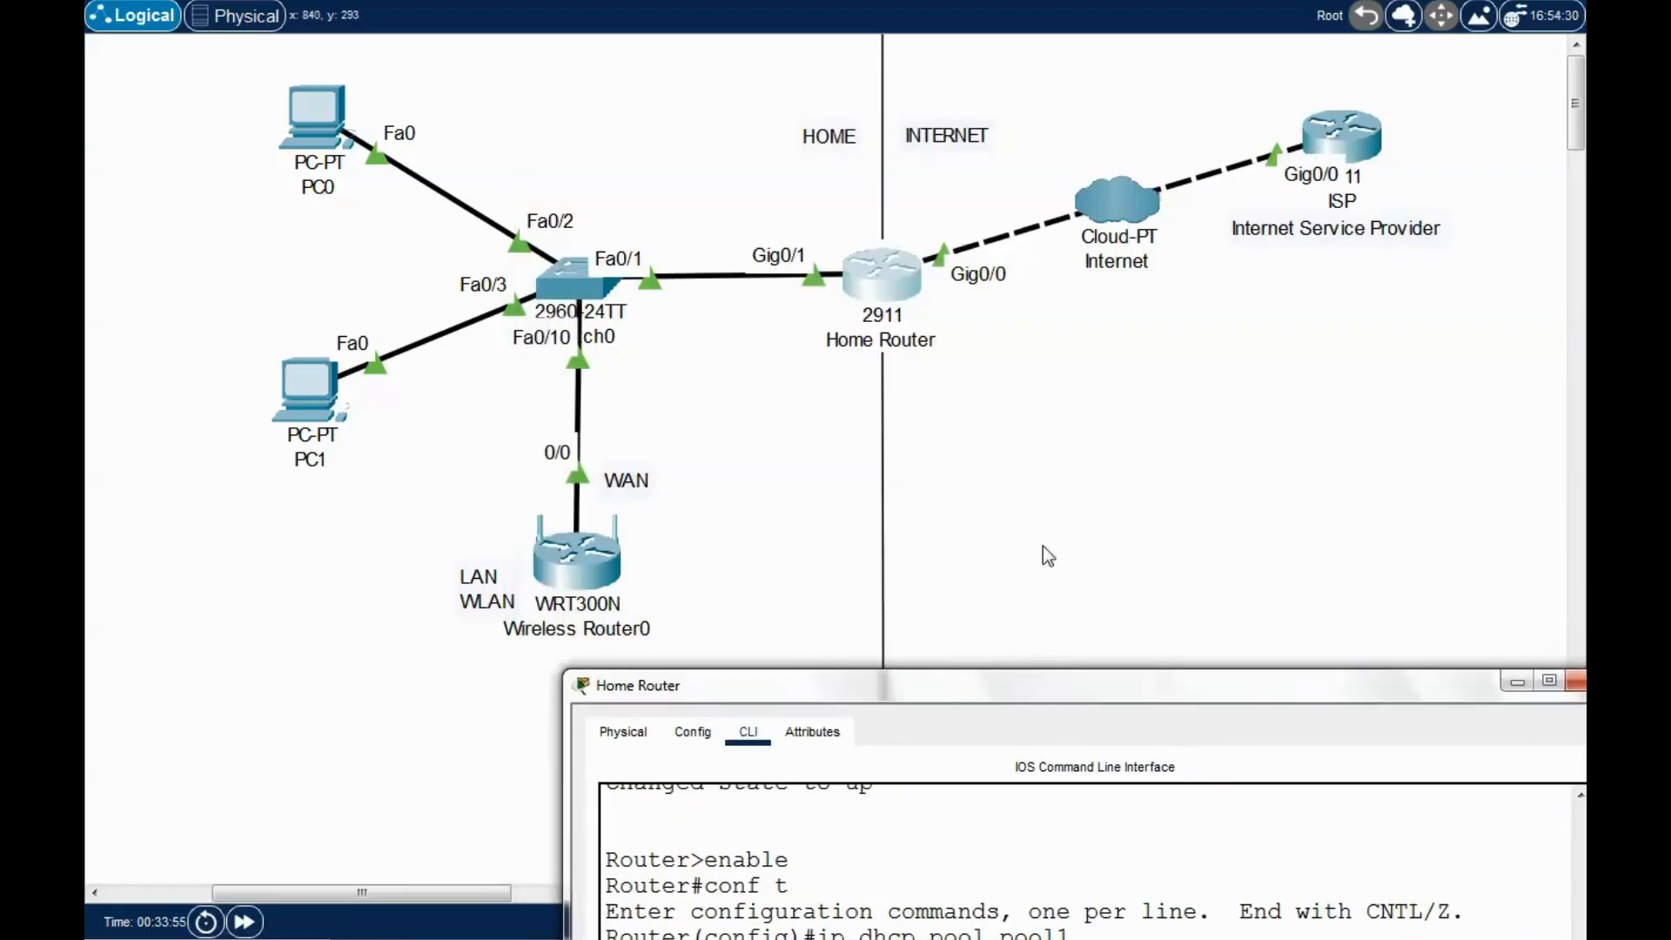
{"action": "left_click_drag", "start_coordinate": [1213, 686], "coordinate": [1063, 123]}
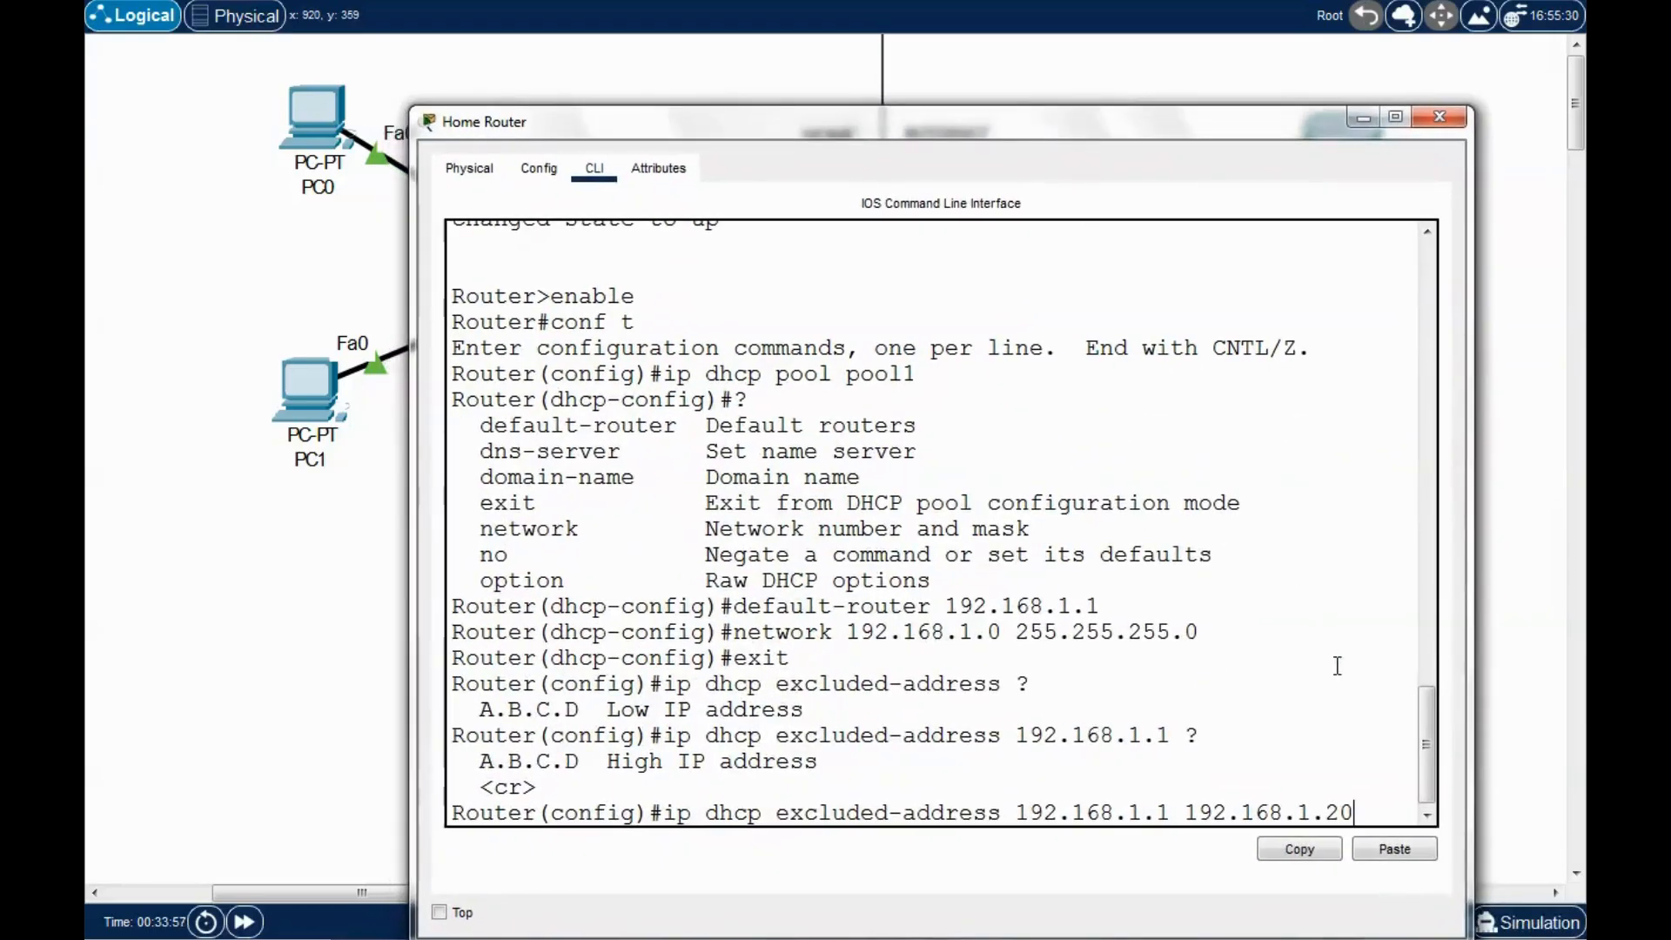
{"action": "key", "text": "Return"}
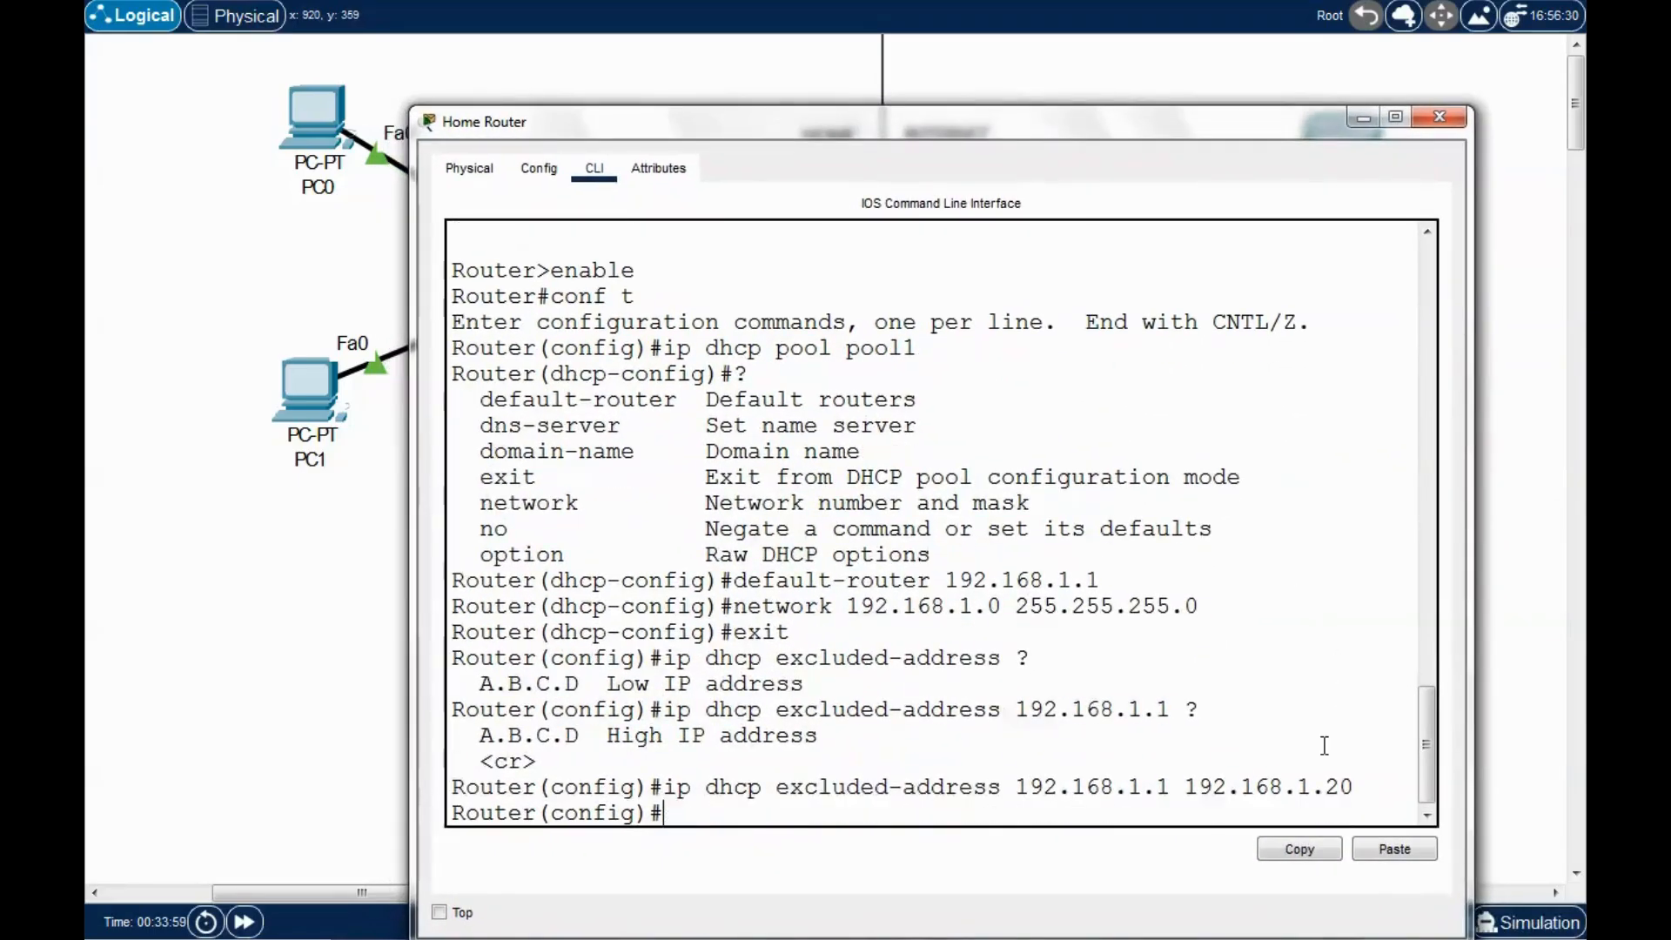
Leave configuration mode with Ctrl+Z and save the configuration using 'write'.
{"action": "key", "text": "ctrl+z"}
{"action": "key", "text": "Return"}
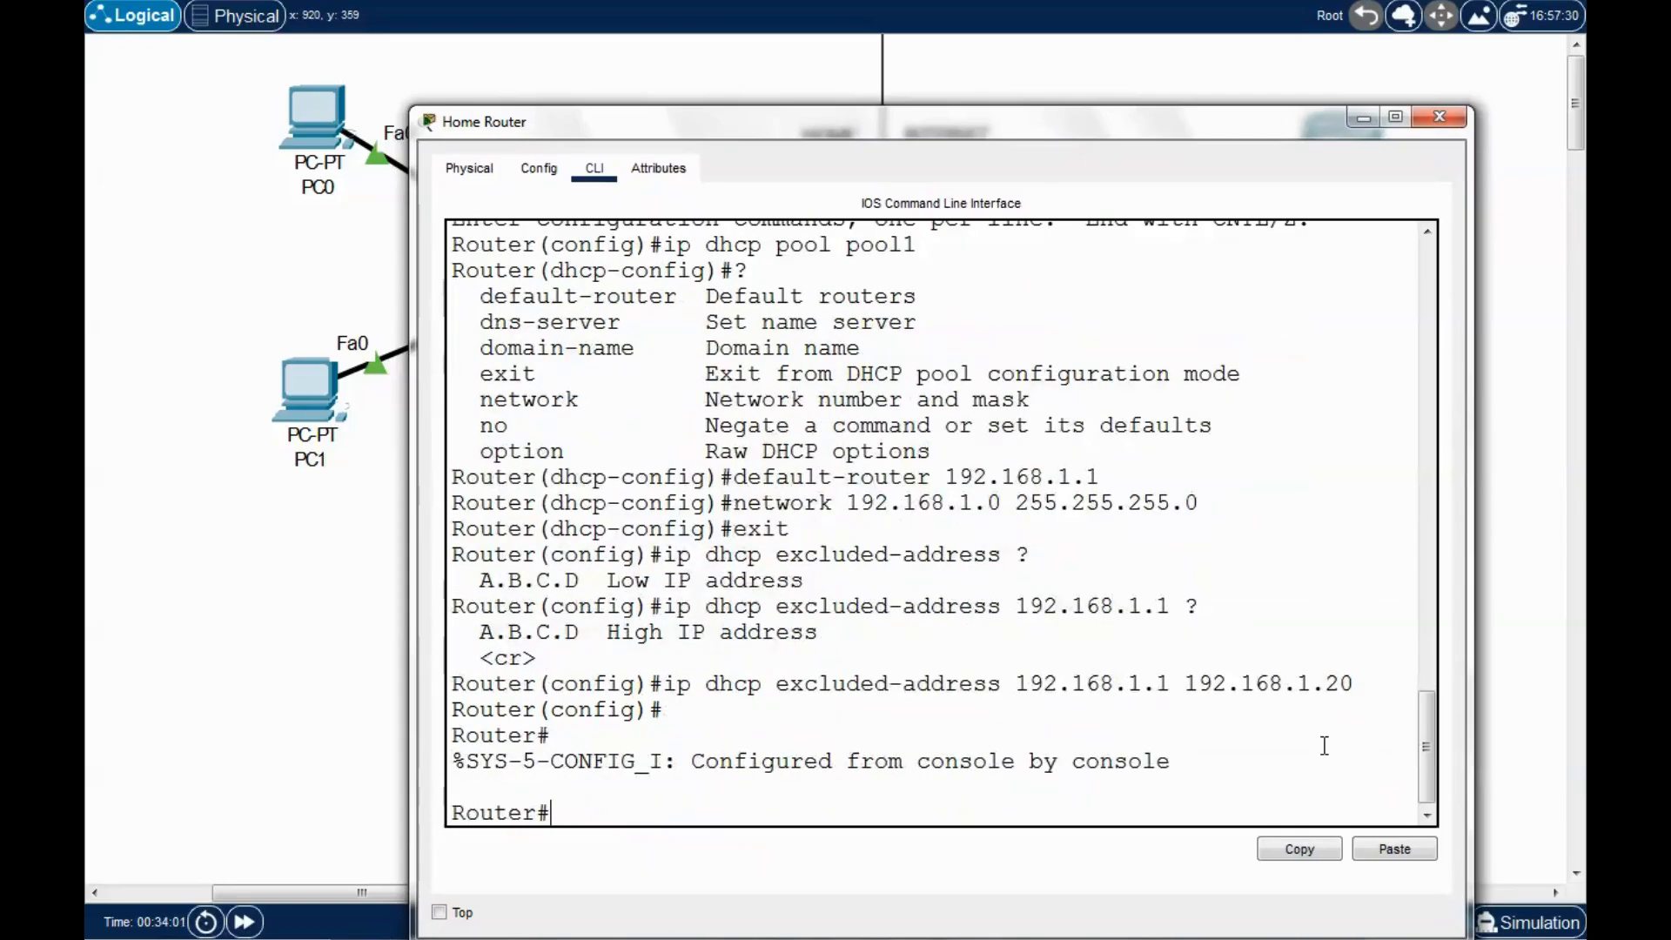
{"action": "type", "text": "write"}
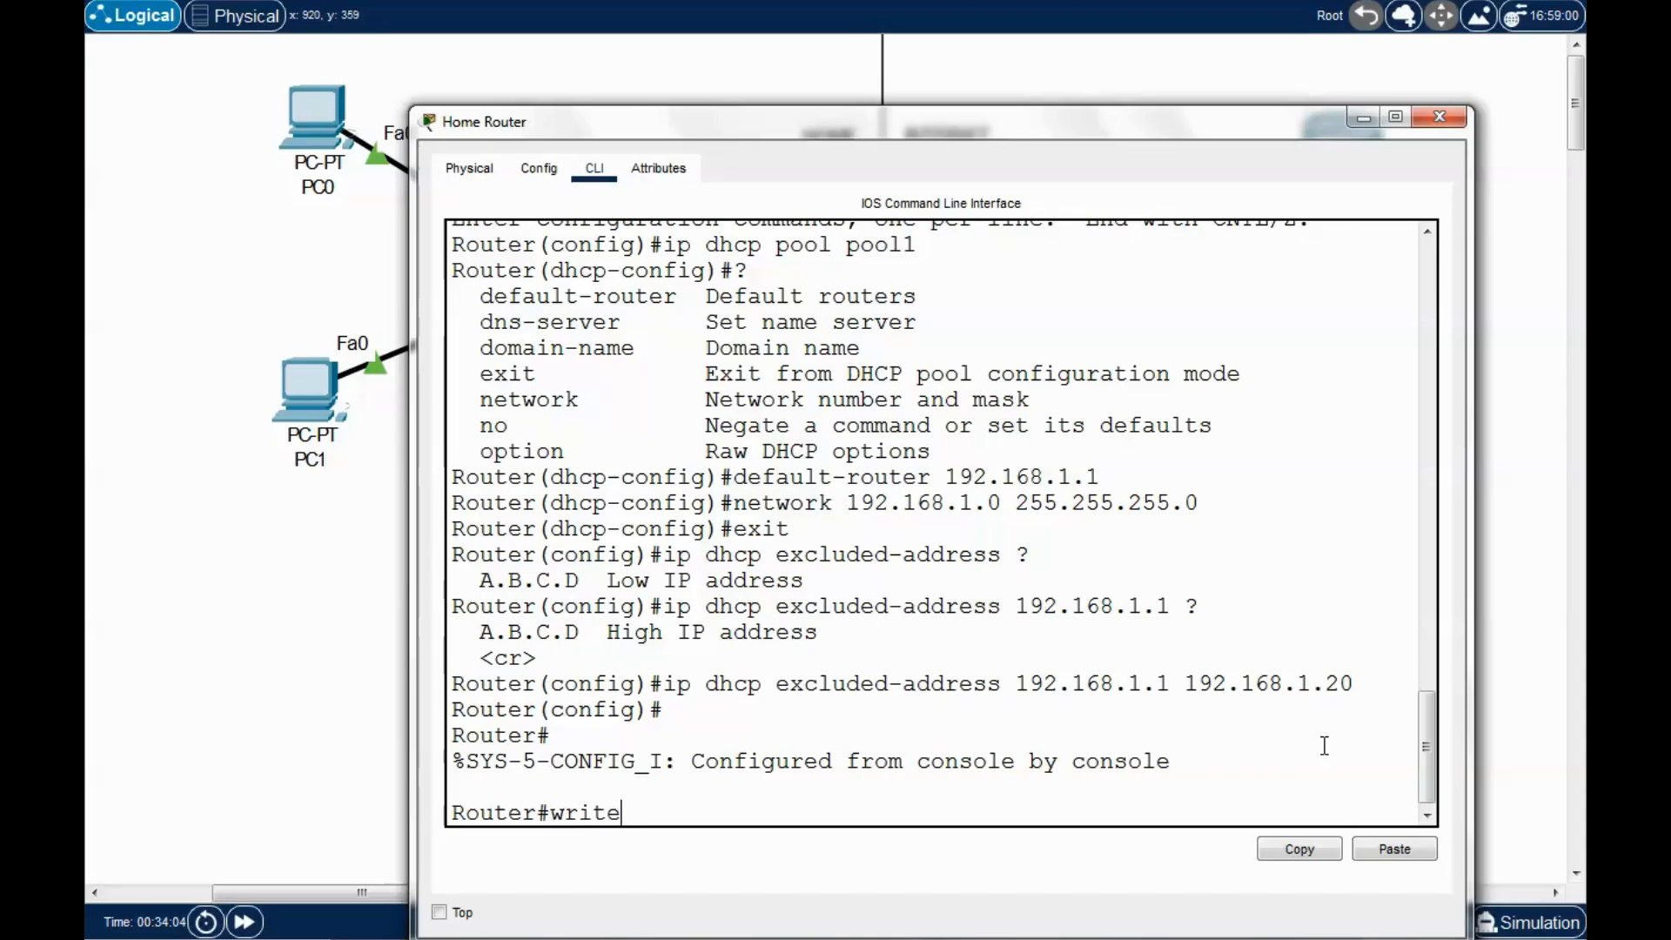
{"action": "key", "text": "Return"}
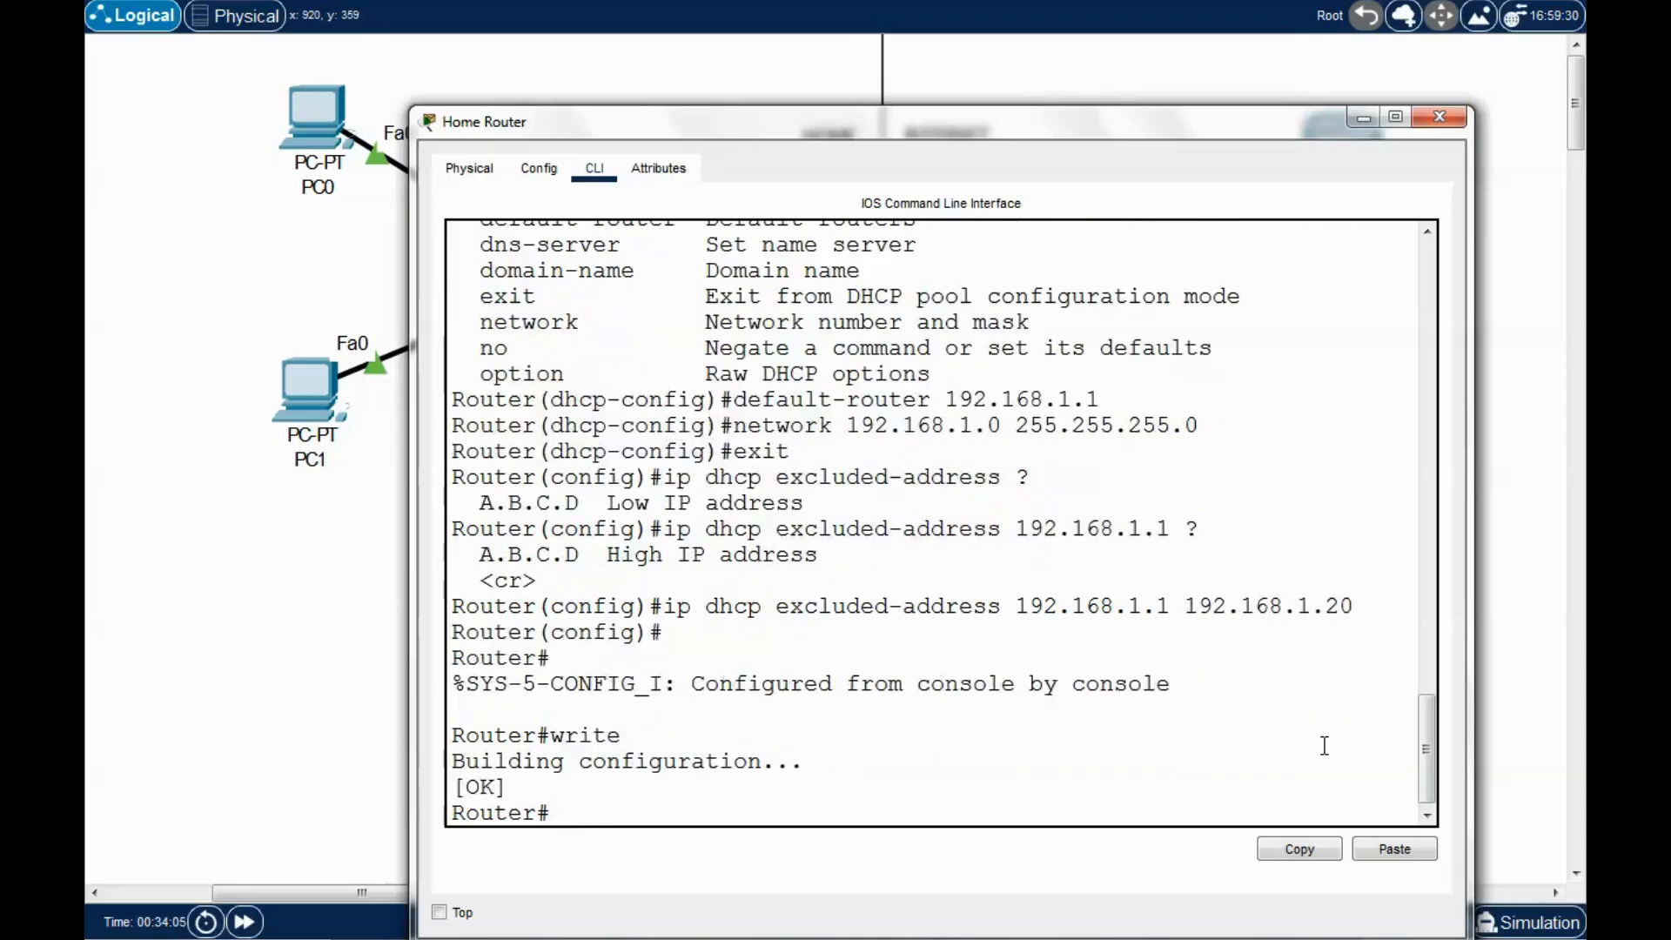
{"action": "left_click_drag", "start_coordinate": [1304, 143], "coordinate": [1303, 117]}
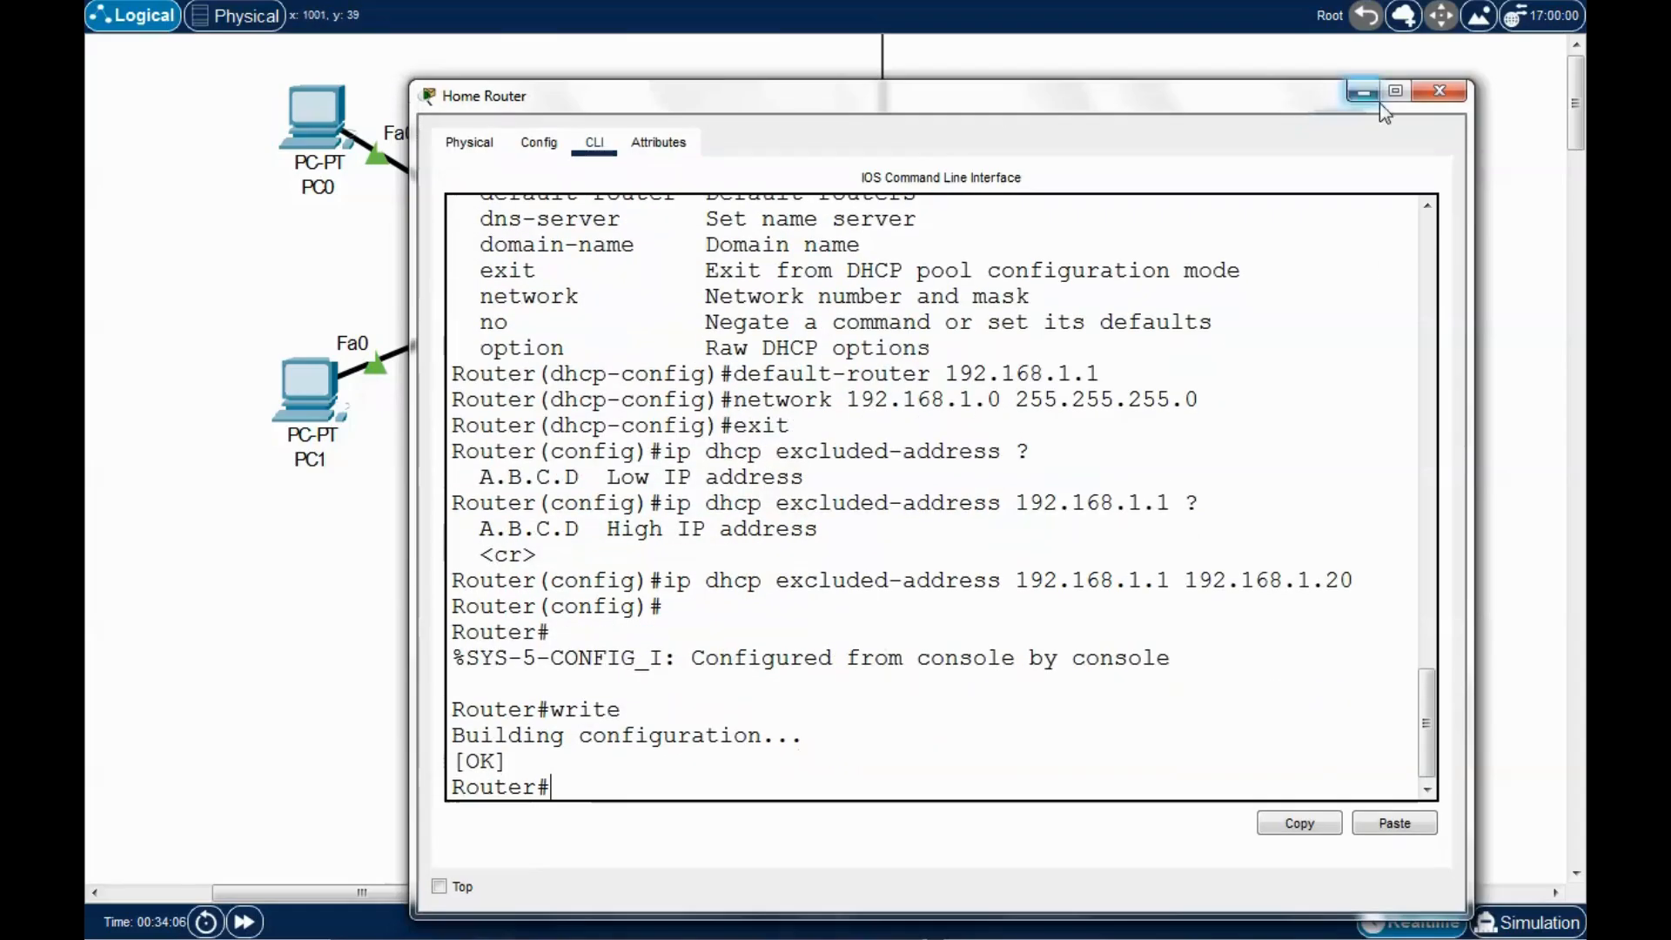
Switch PC0's IP Configuration to DHCP, obtaining 192.168.1.21 with gateway 192.168.1.1.
{"action": "left_click", "coordinate": [1438, 91]}
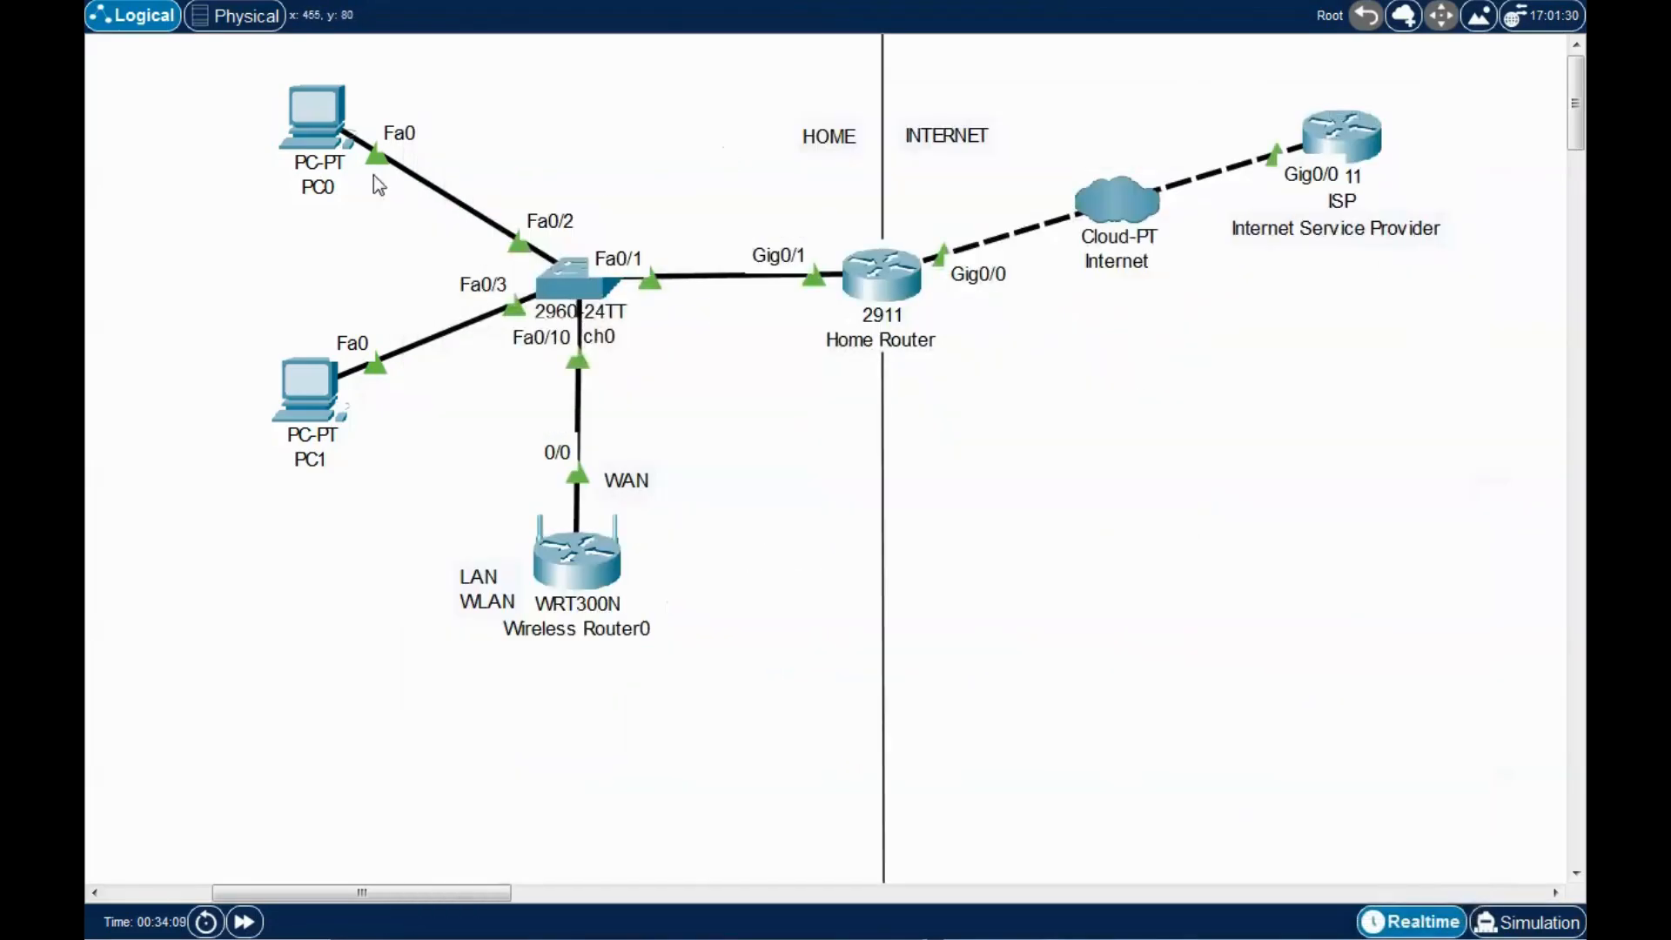
{"action": "left_click", "coordinate": [373, 123]}
{"action": "left_click_drag", "start_coordinate": [772, 144], "coordinate": [687, 86]}
{"action": "left_click", "coordinate": [591, 119]}
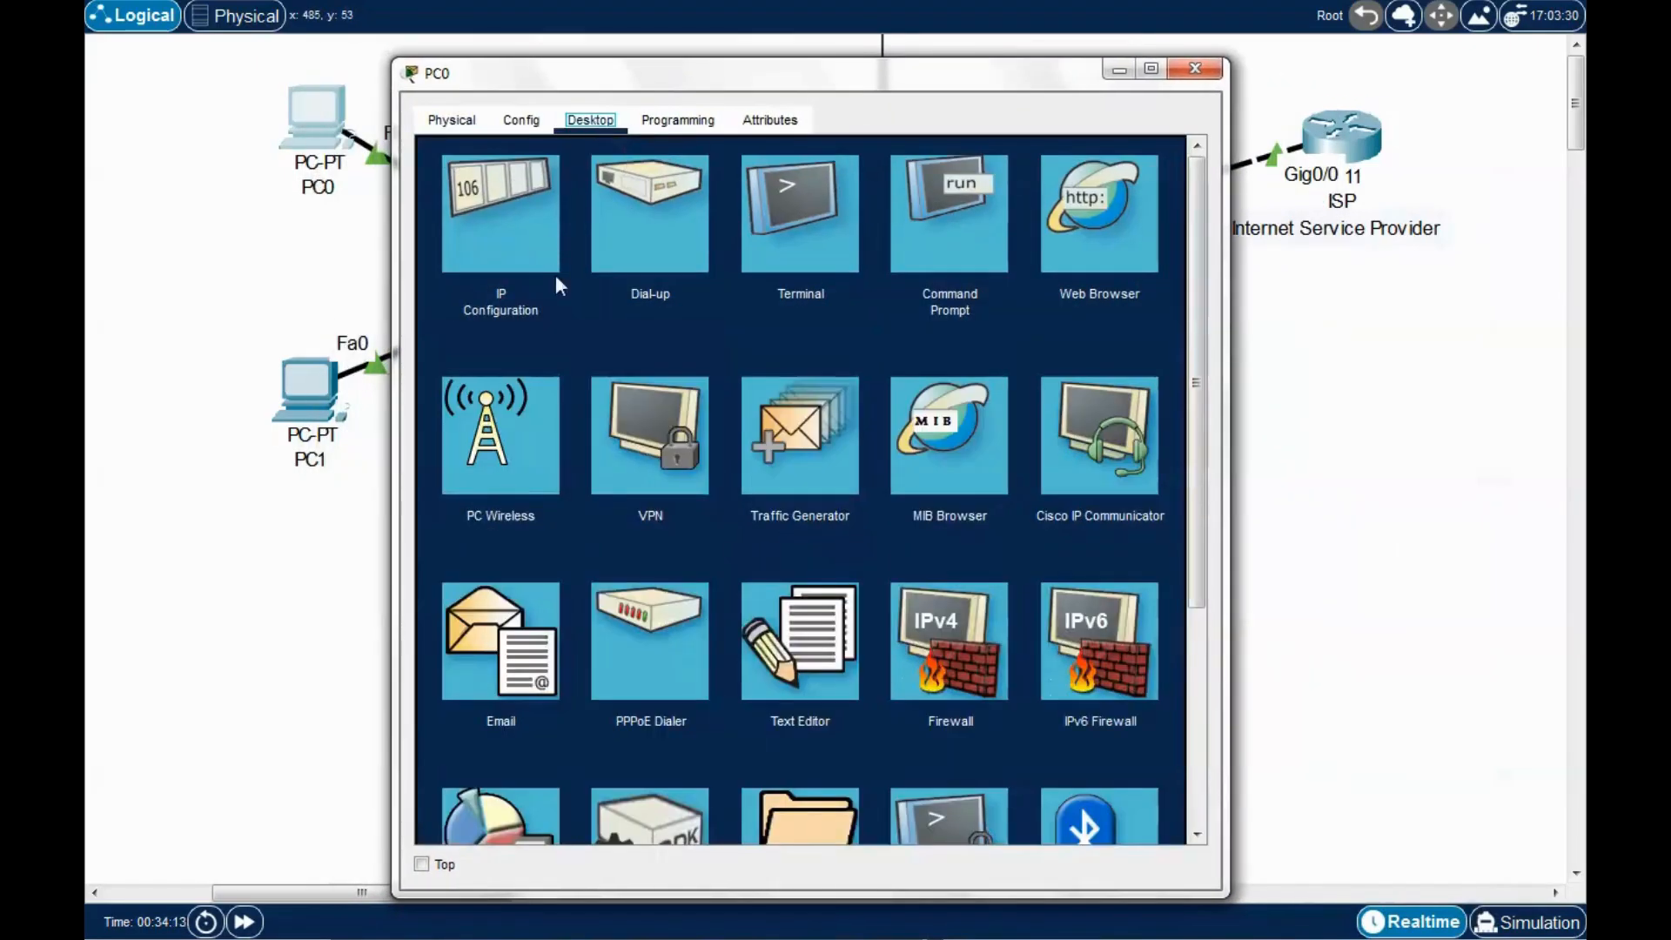
{"action": "left_click", "coordinate": [509, 217]}
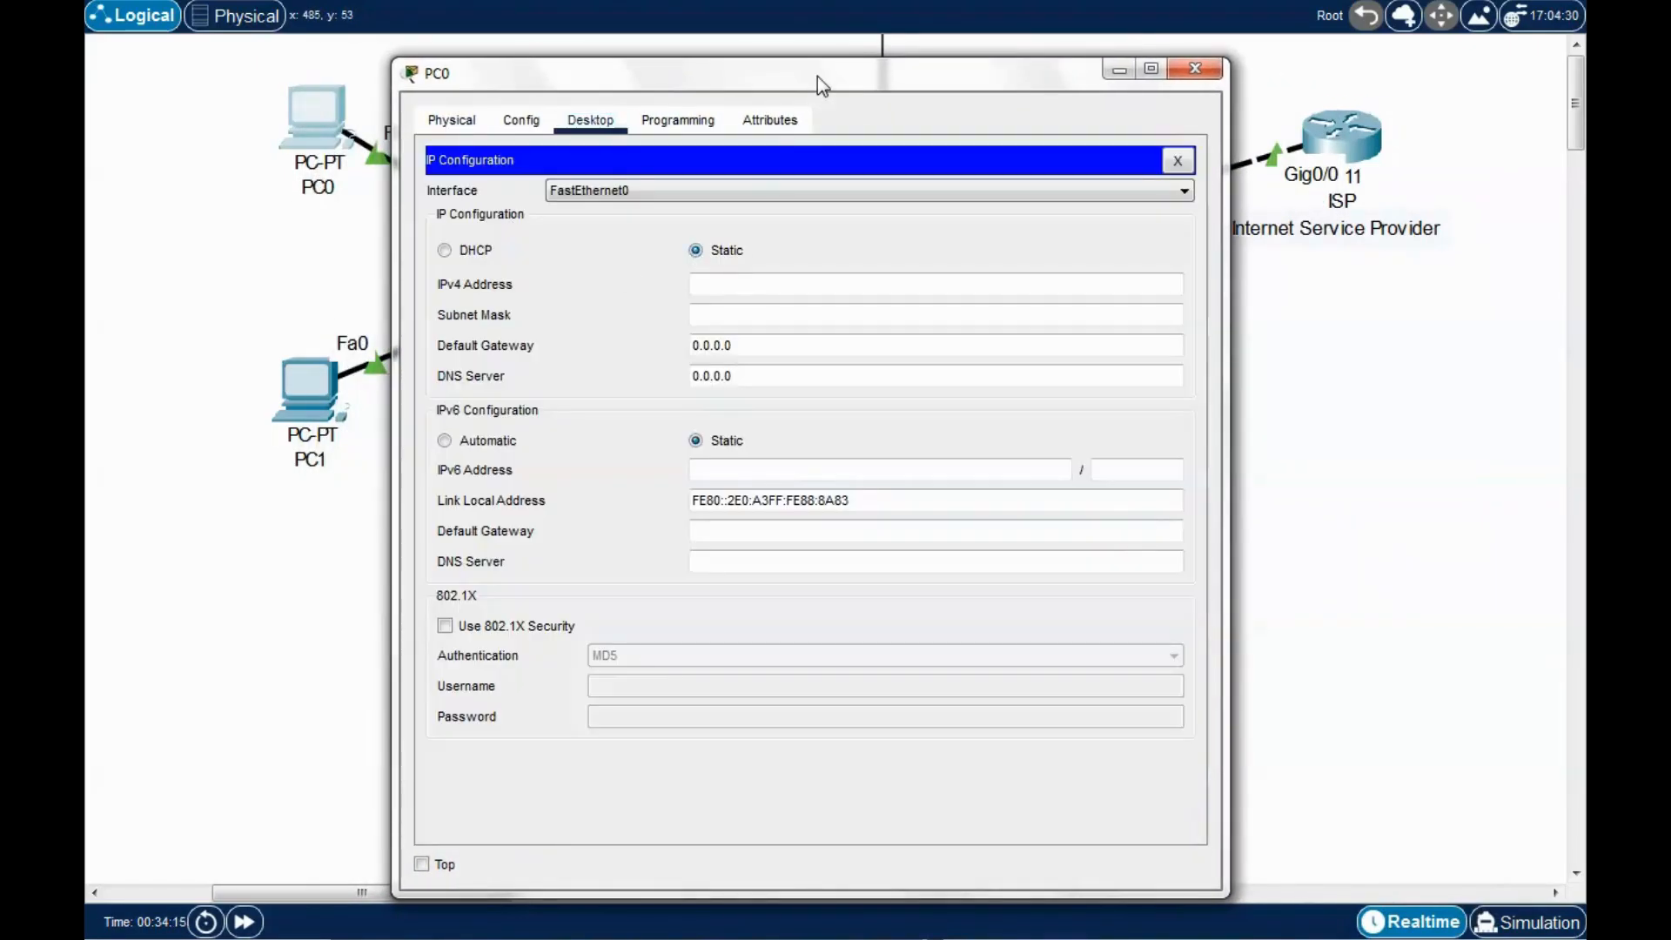
{"action": "left_click_drag", "start_coordinate": [817, 77], "coordinate": [879, 79]}
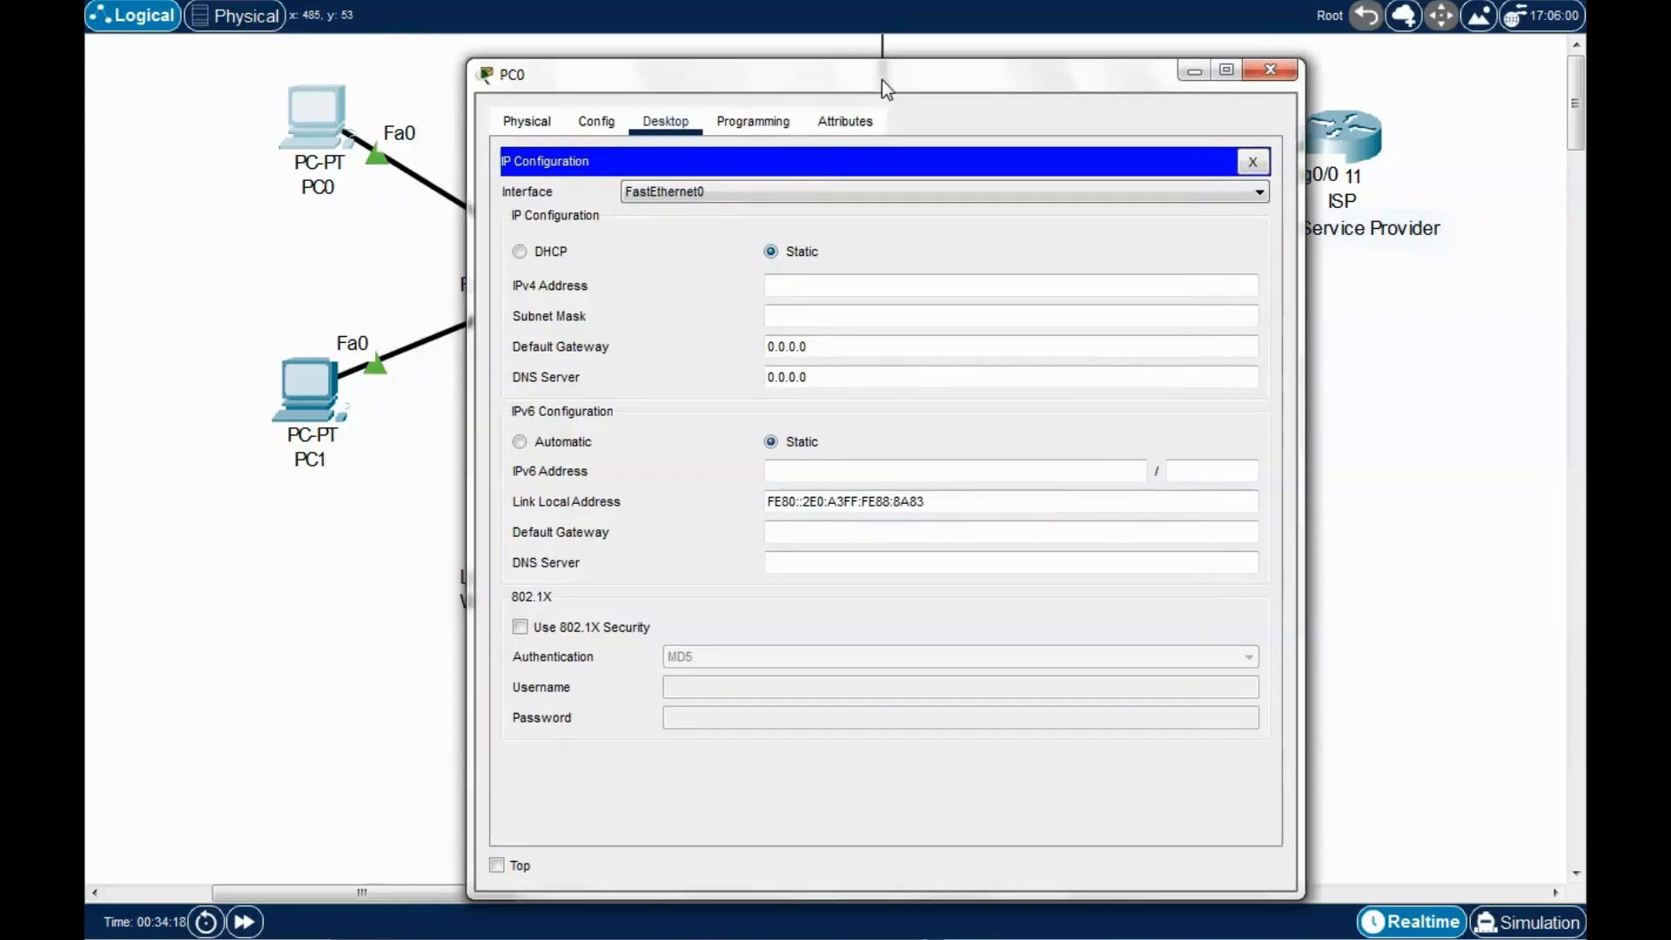
{"action": "left_click", "coordinate": [520, 252]}
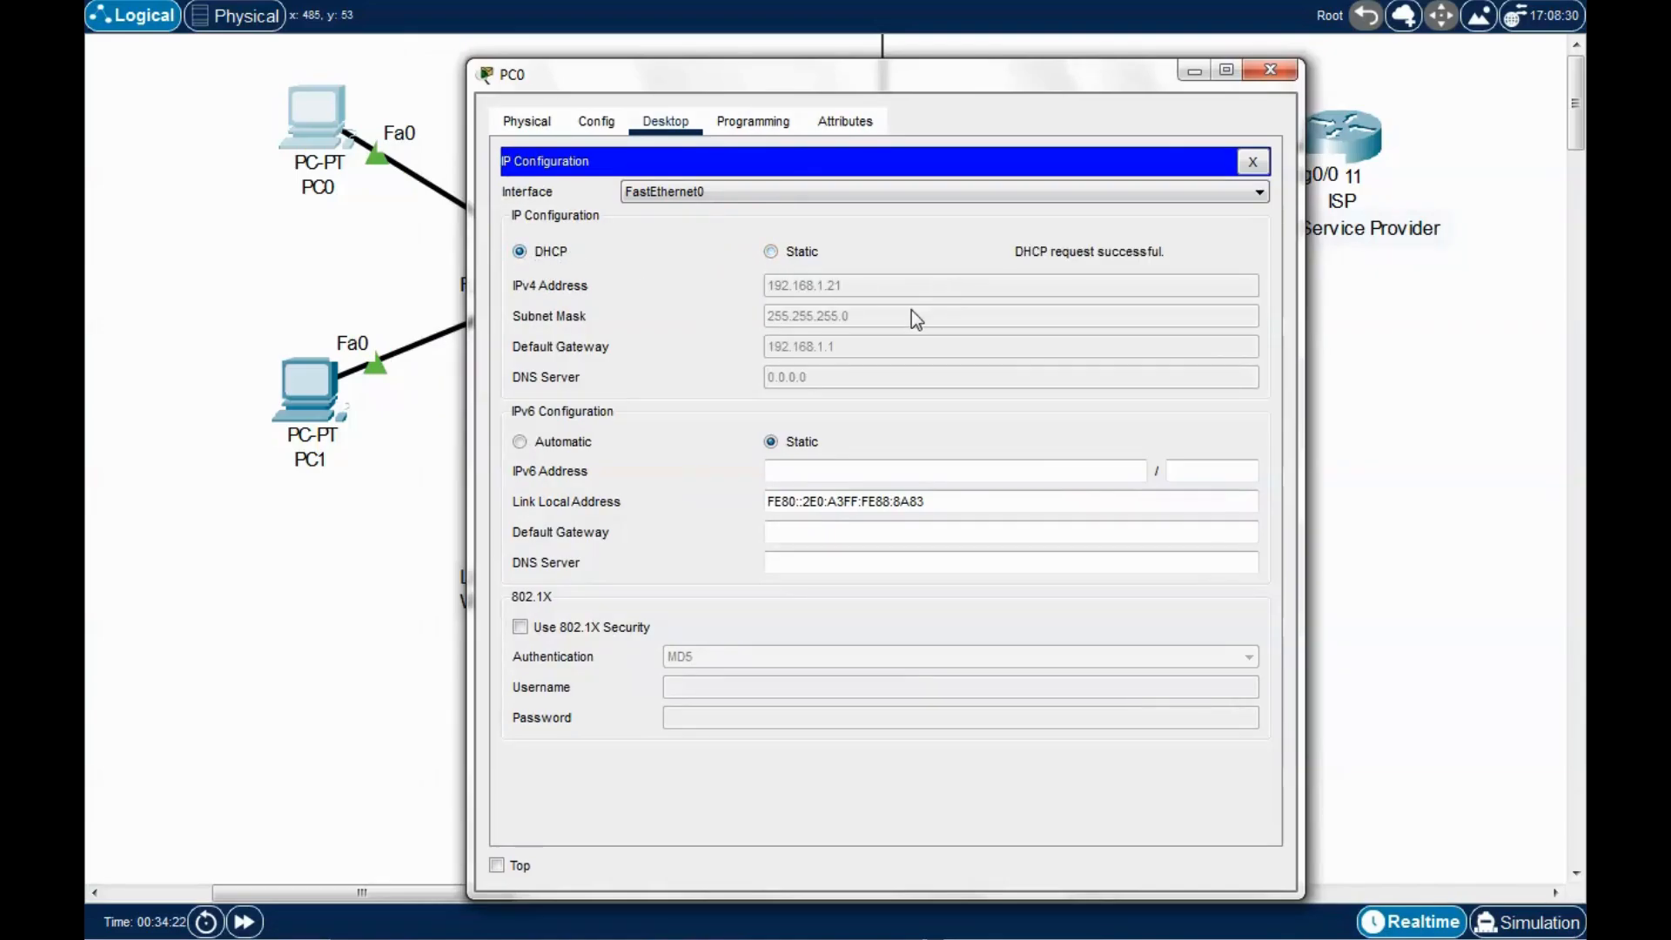
{"action": "left_click_drag", "start_coordinate": [985, 92], "coordinate": [1024, 129]}
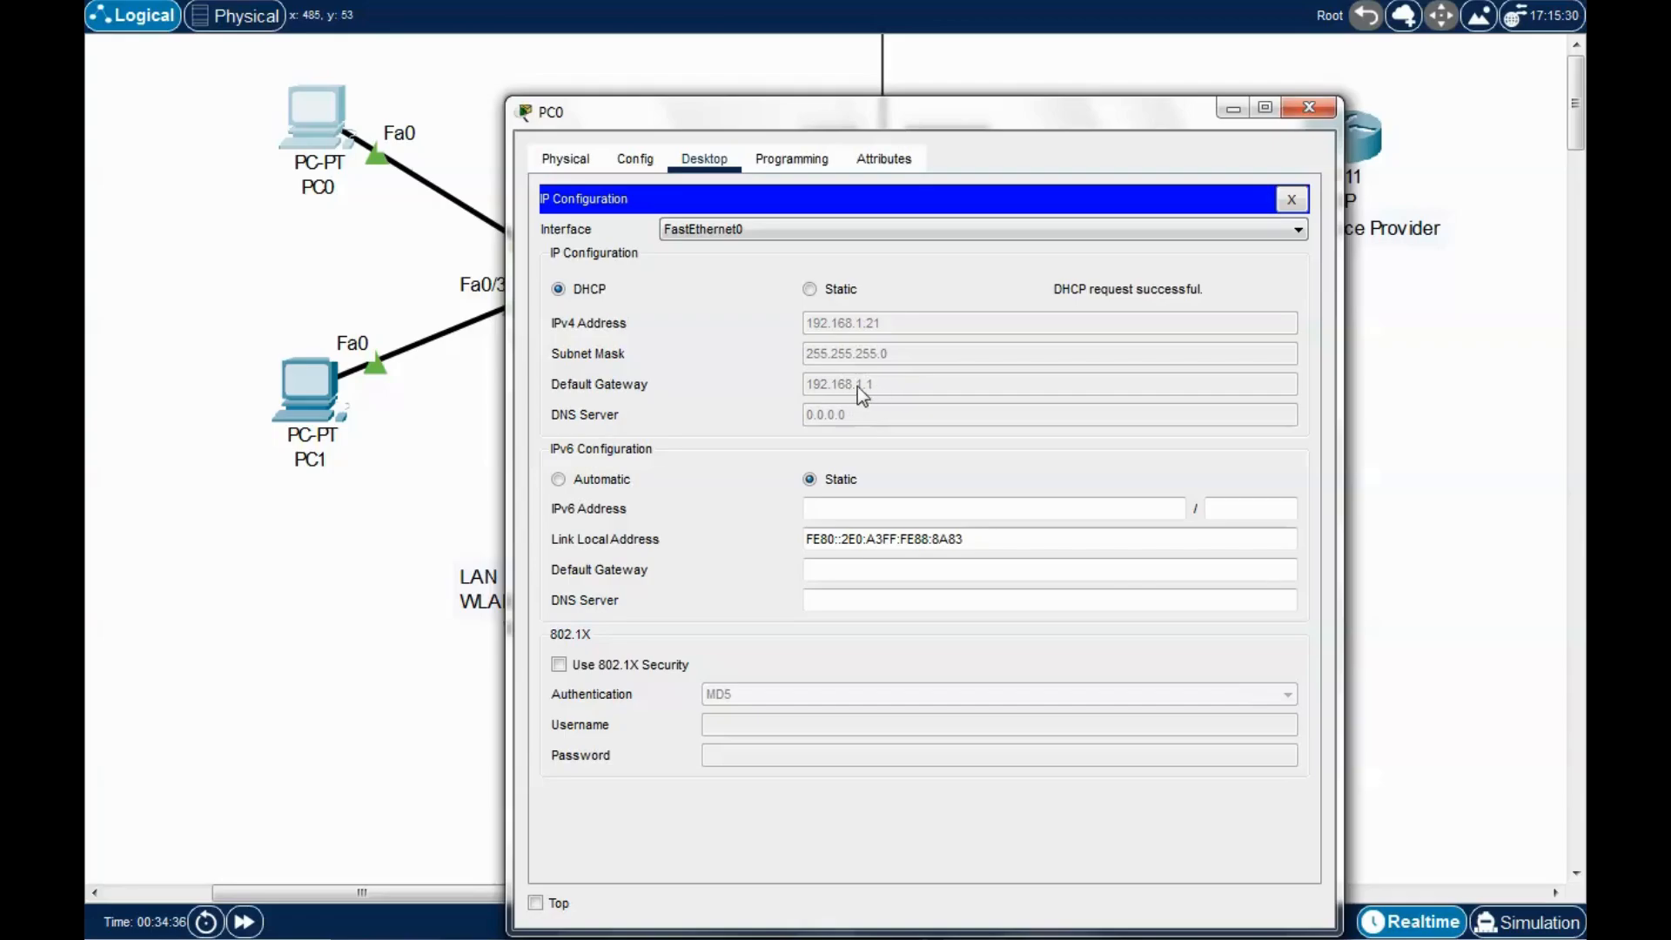
{"action": "mouse_move", "coordinate": [972, 122]}
{"action": "left_mouse_down"}
{"action": "mouse_move", "coordinate": [1000, 188]}
{"action": "mouse_move", "coordinate": [992, 142]}
{"action": "left_mouse_up"}
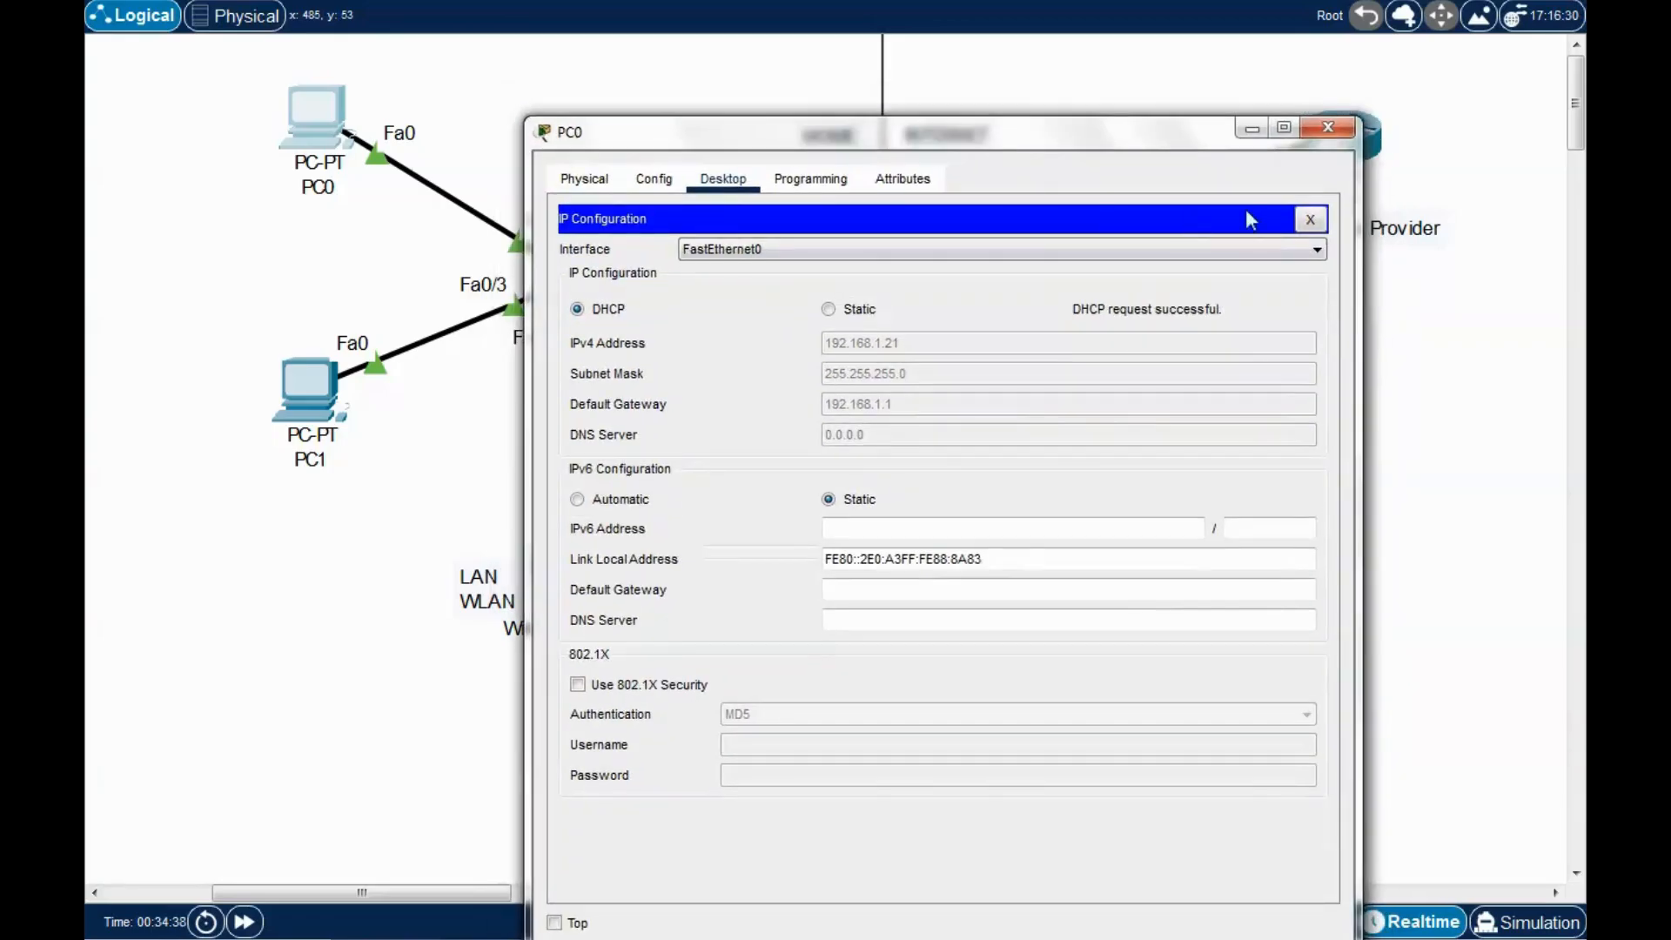
{"action": "left_click", "coordinate": [1327, 127]}
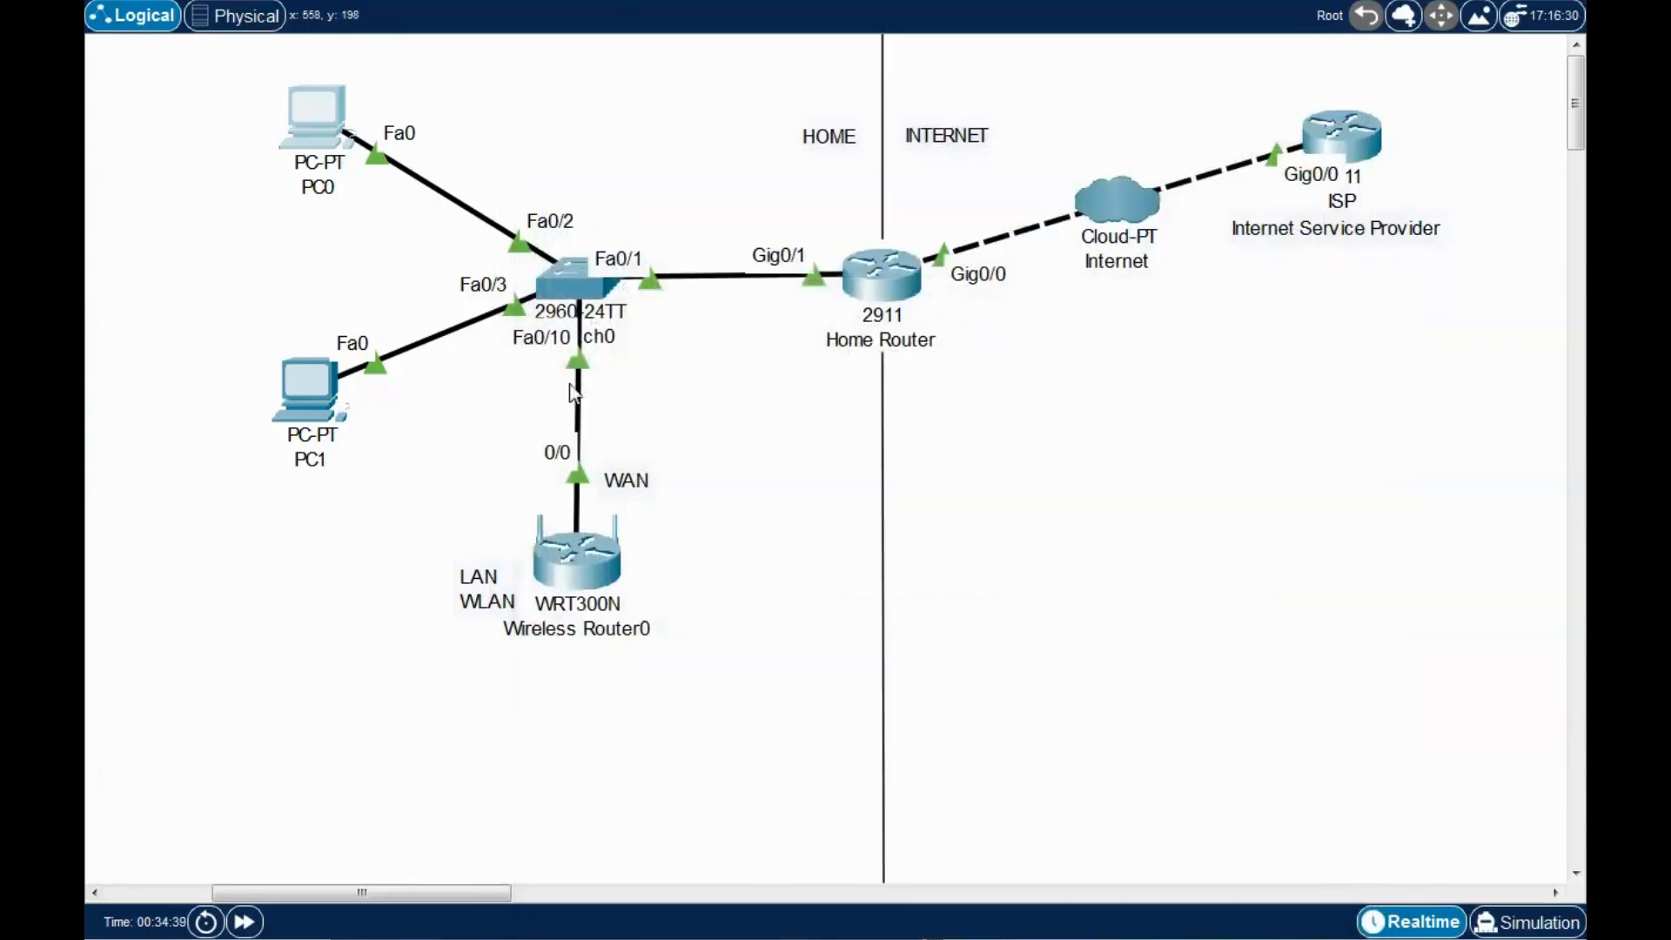
Switch PC1's IP Configuration to DHCP, obtaining 192.168.1.22 with gateway 192.168.1.1.
{"action": "left_click", "coordinate": [332, 398]}
{"action": "left_click_drag", "start_coordinate": [916, 139], "coordinate": [964, 123]}
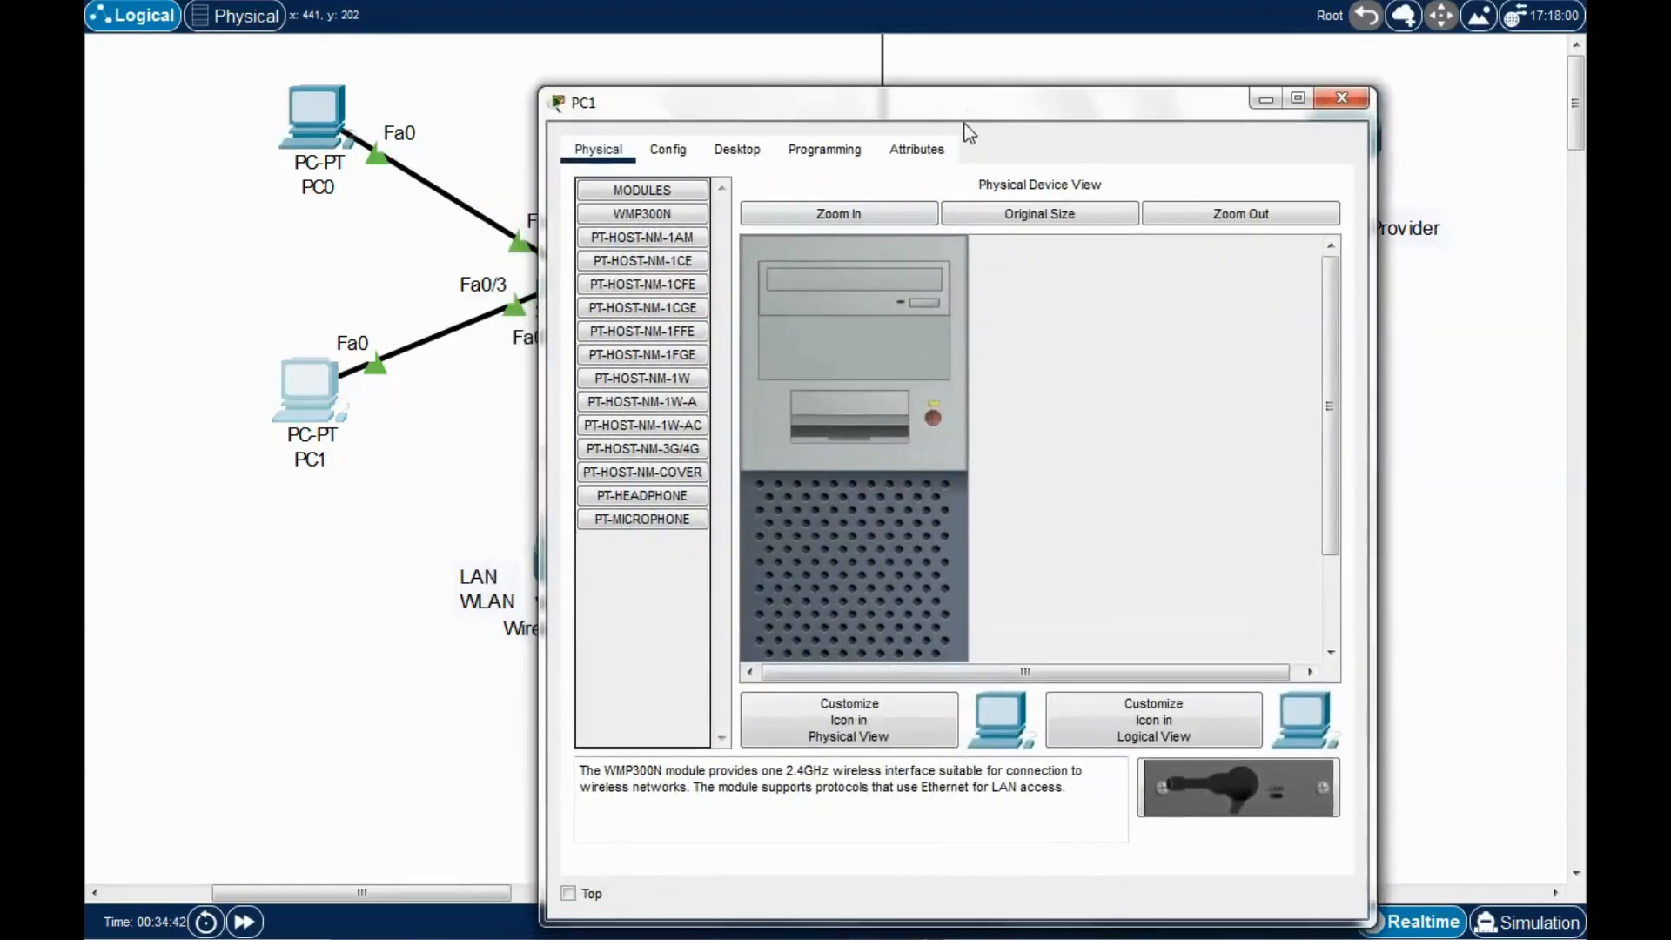
{"action": "left_click", "coordinate": [738, 150]}
{"action": "left_click", "coordinate": [666, 252]}
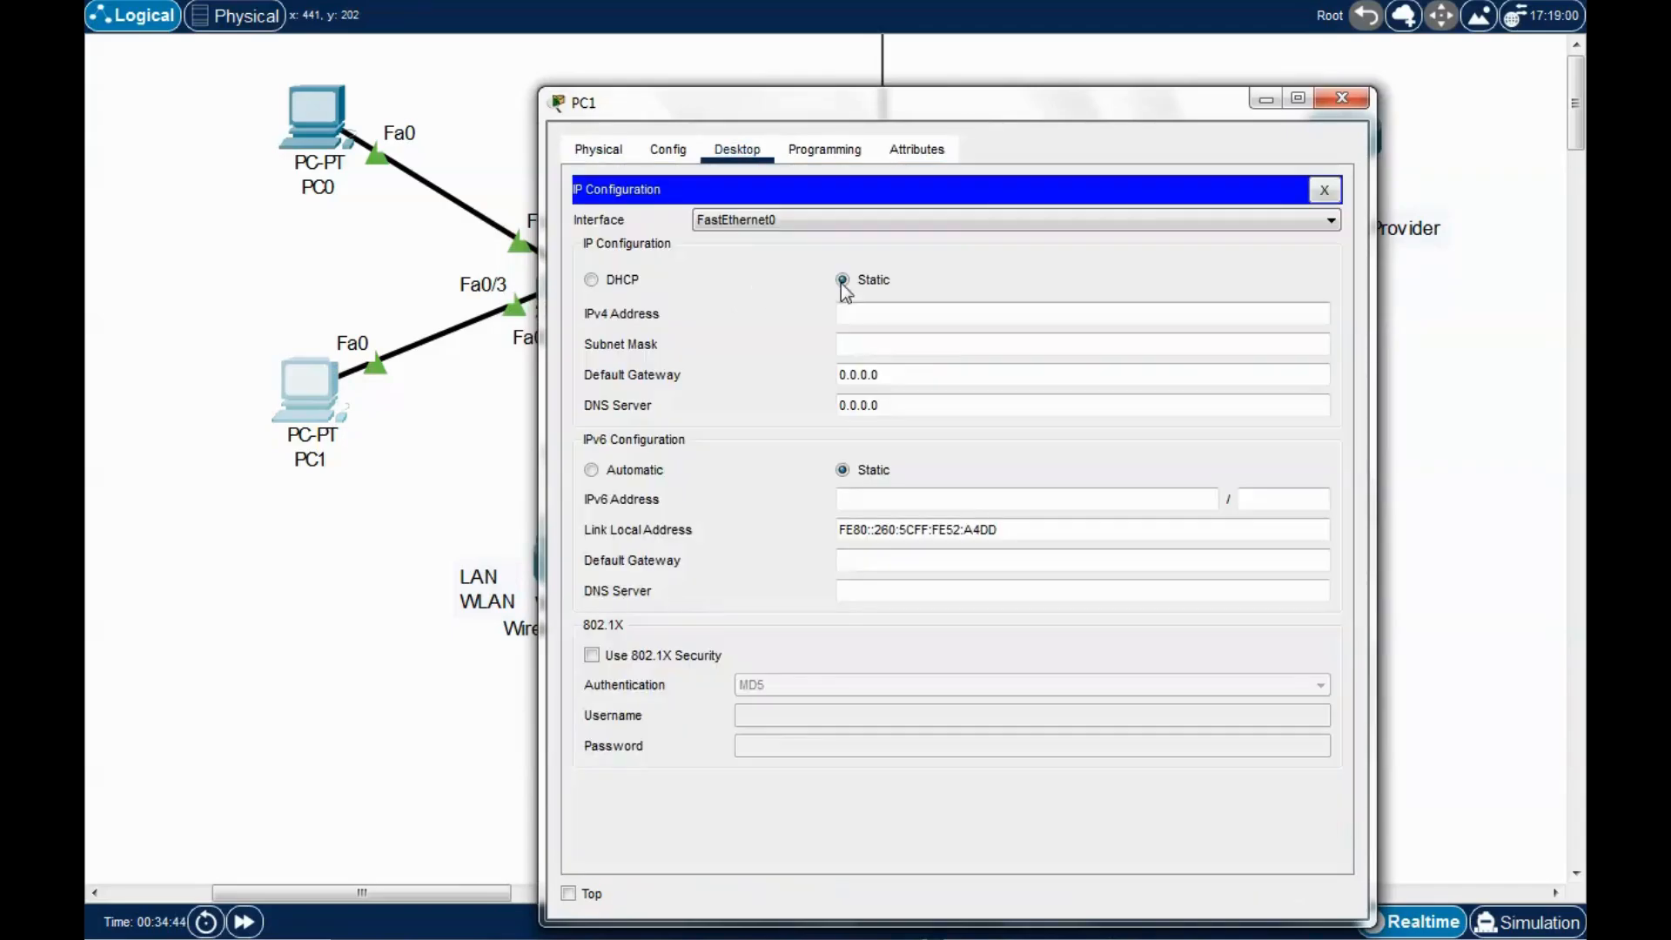
{"action": "left_click_drag", "start_coordinate": [981, 105], "coordinate": [1011, 93]}
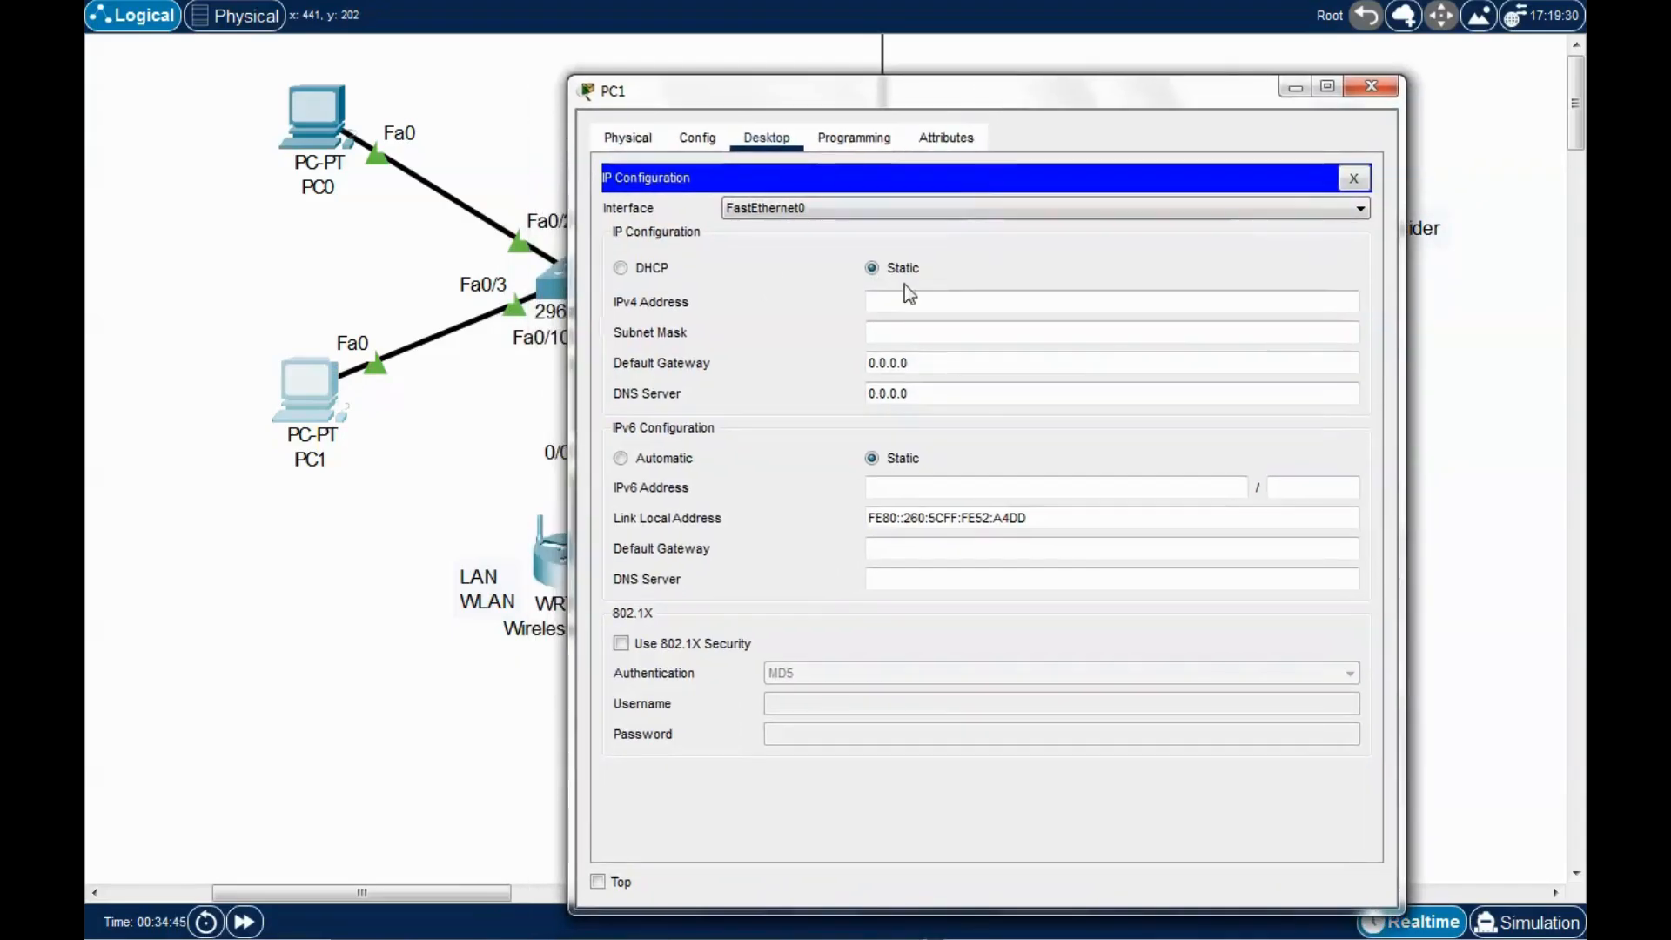
{"action": "left_click", "coordinate": [626, 269]}
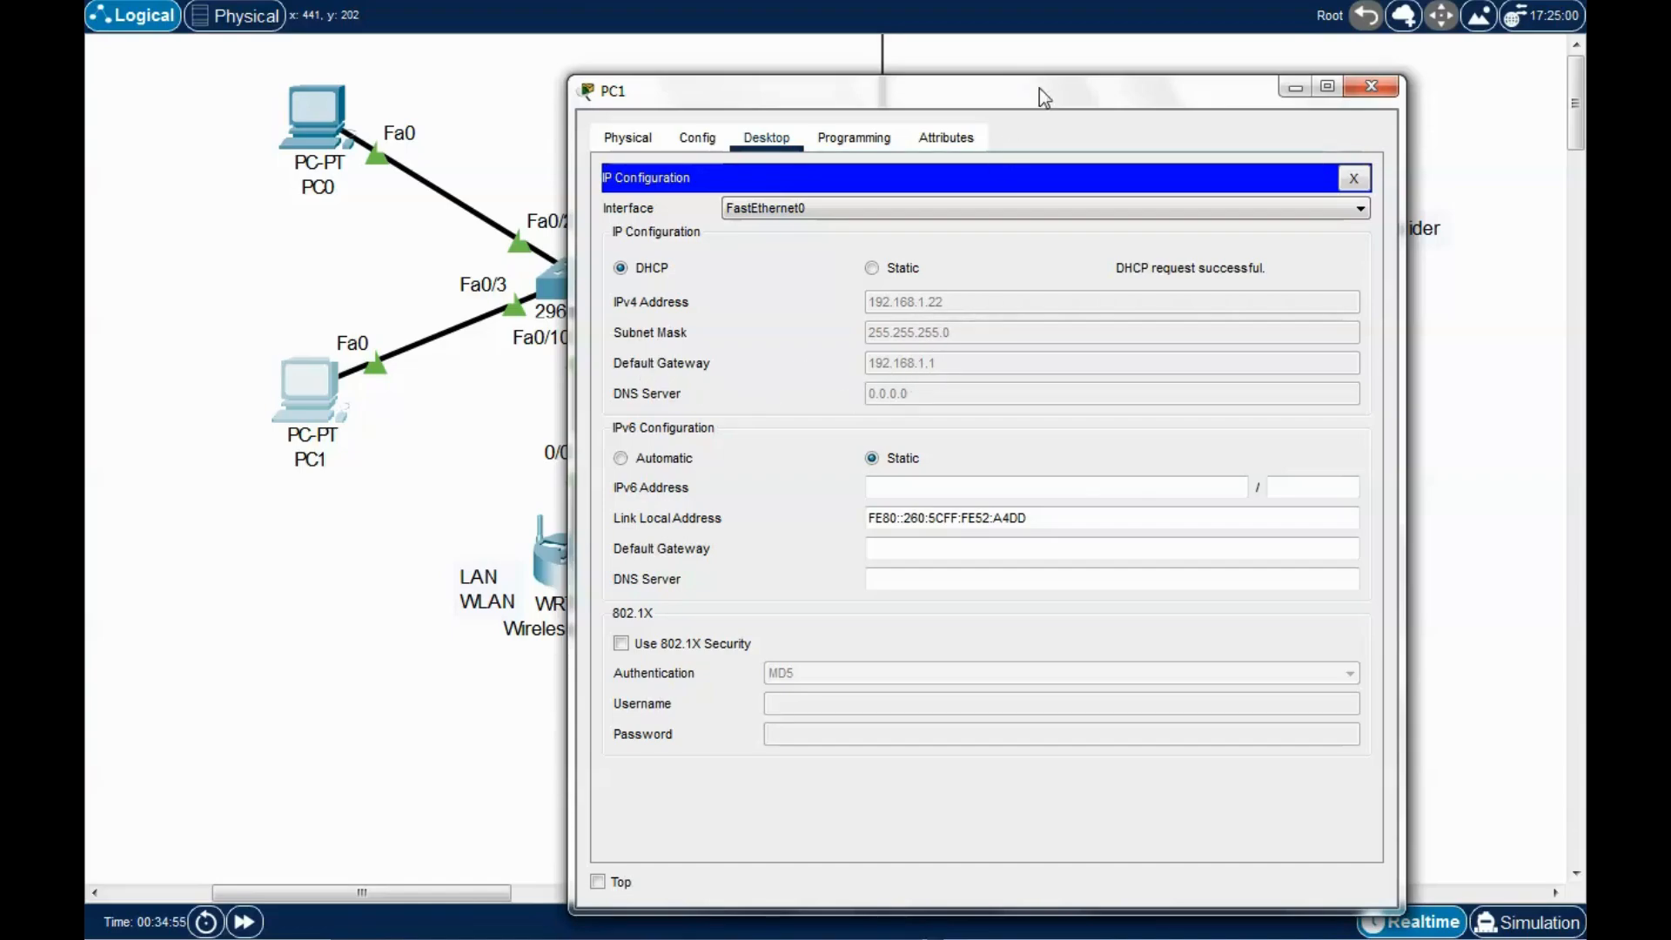
{"action": "left_click_drag", "start_coordinate": [1039, 96], "coordinate": [1021, 87]}
{"action": "left_click", "coordinate": [1337, 64]}
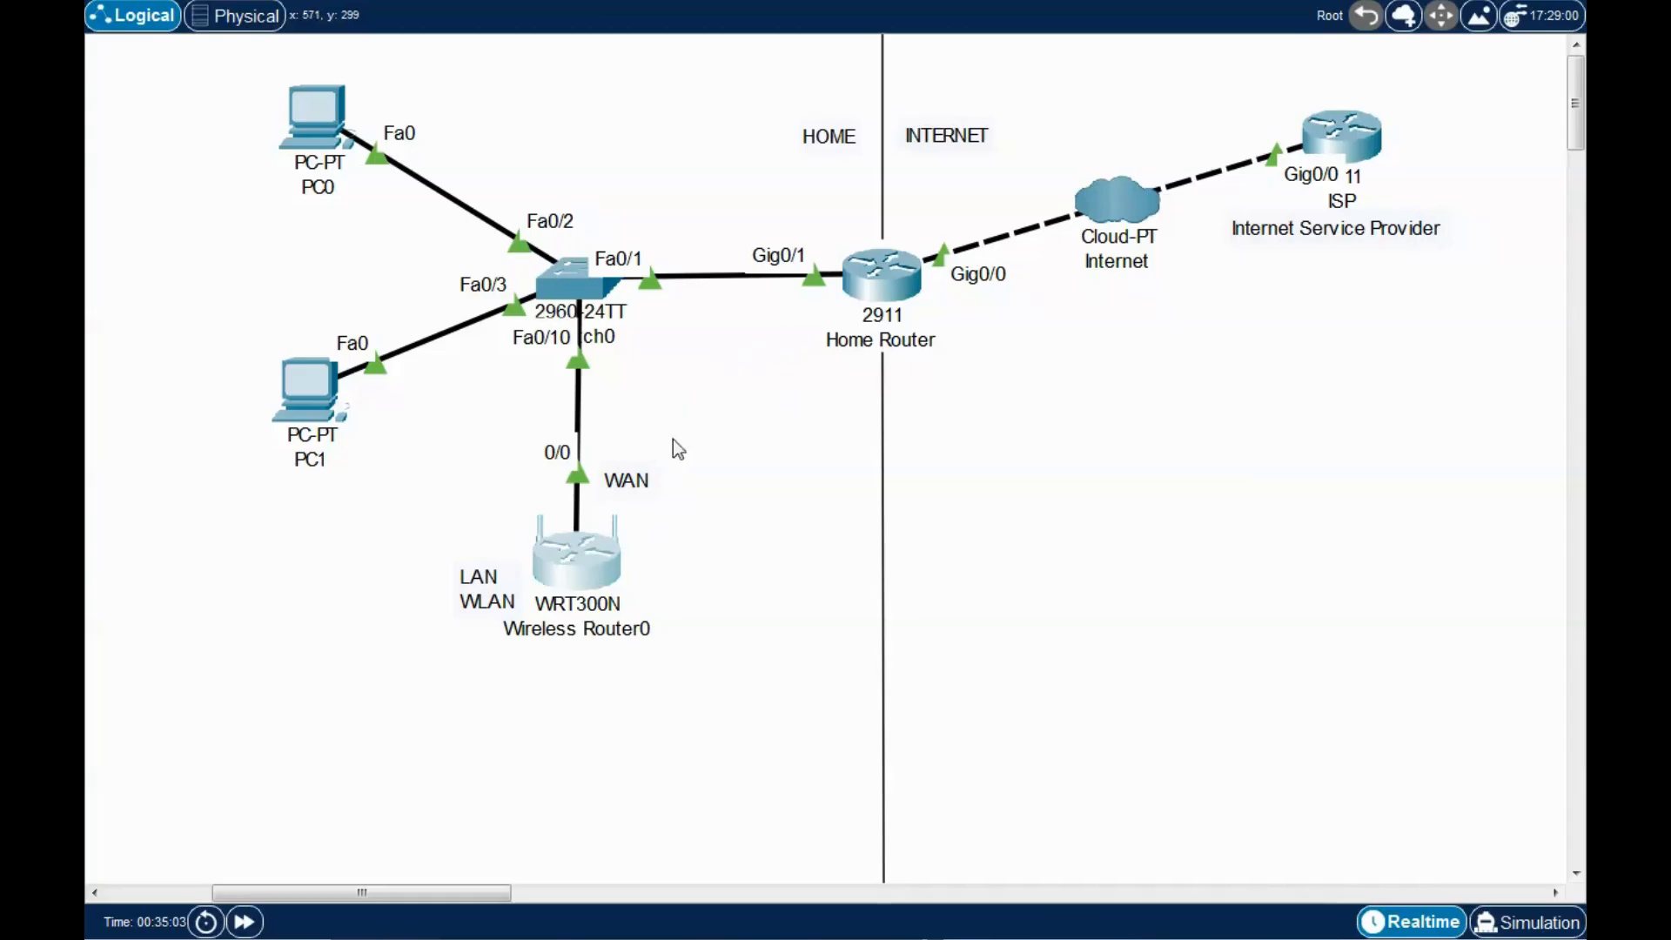
Toggle Wireless Router0's Internet setting to Static and back to DHCP, leasing 192.168.1.23.
{"action": "left_click", "coordinate": [557, 581]}
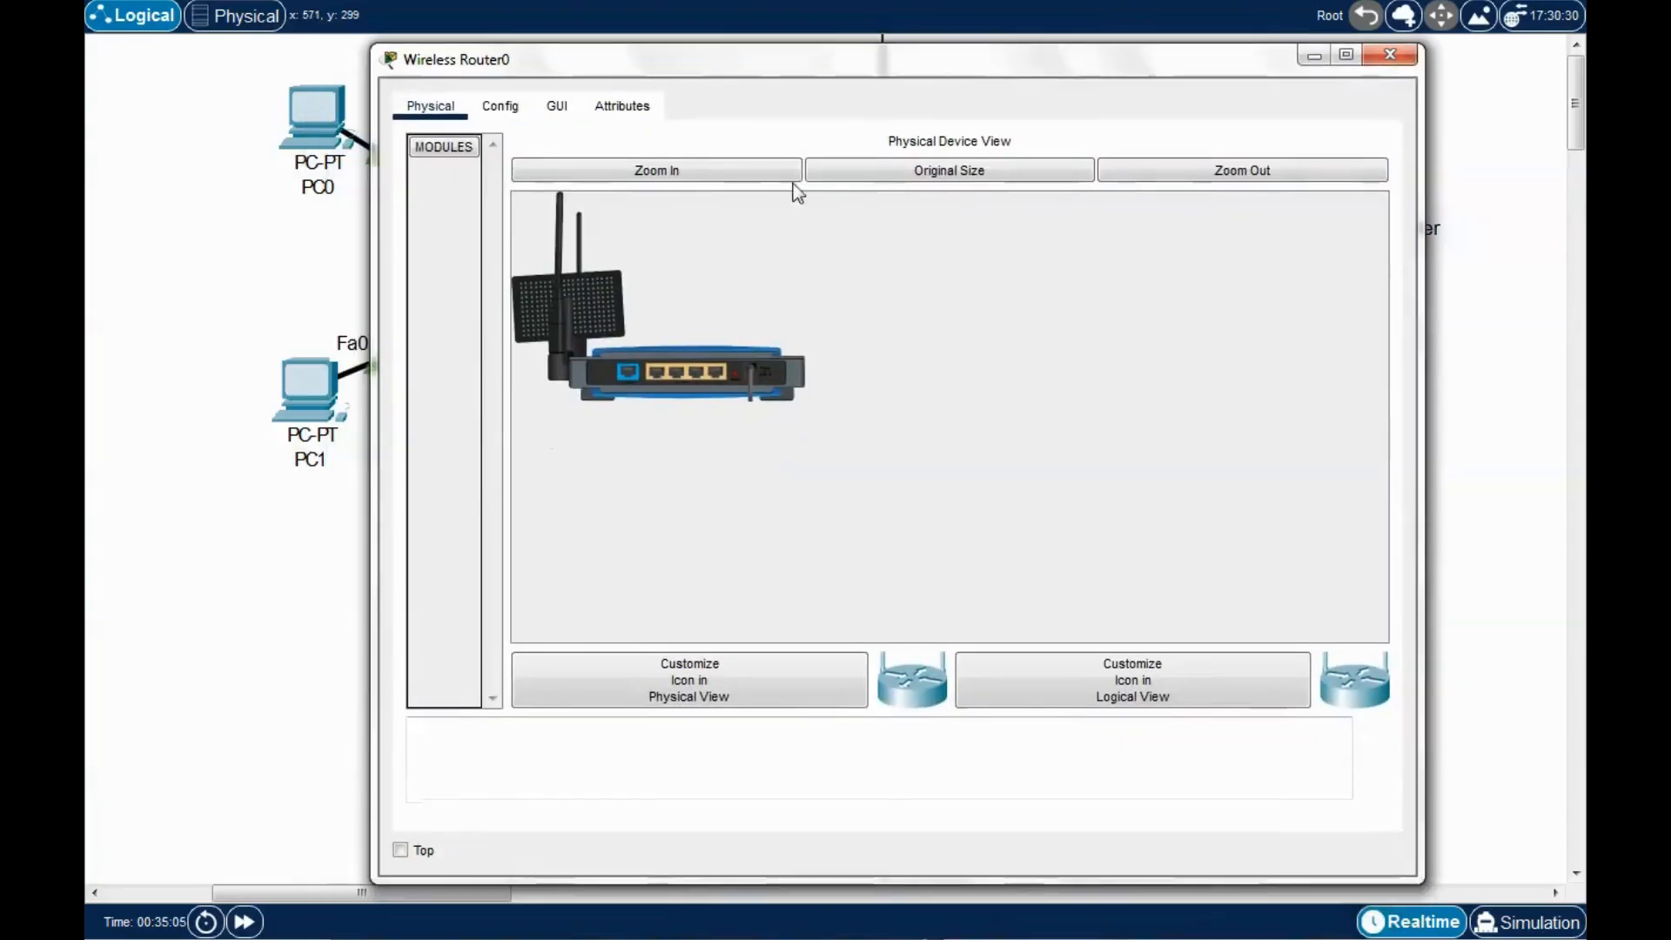
{"action": "left_click", "coordinate": [509, 108]}
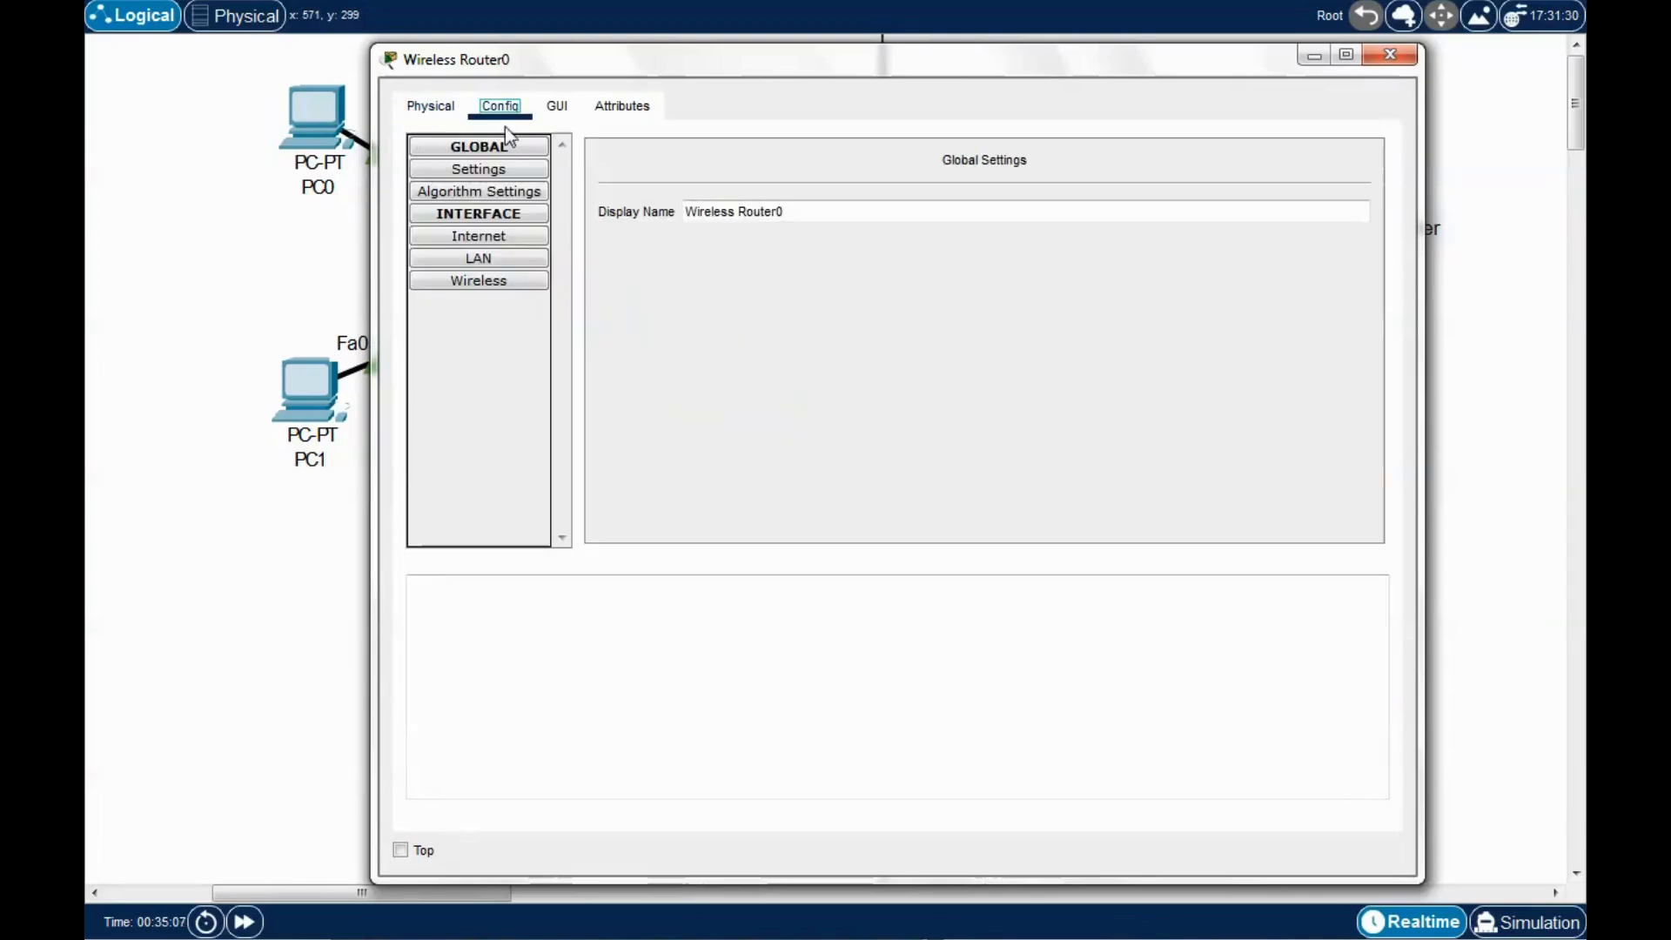
{"action": "left_click", "coordinate": [480, 238]}
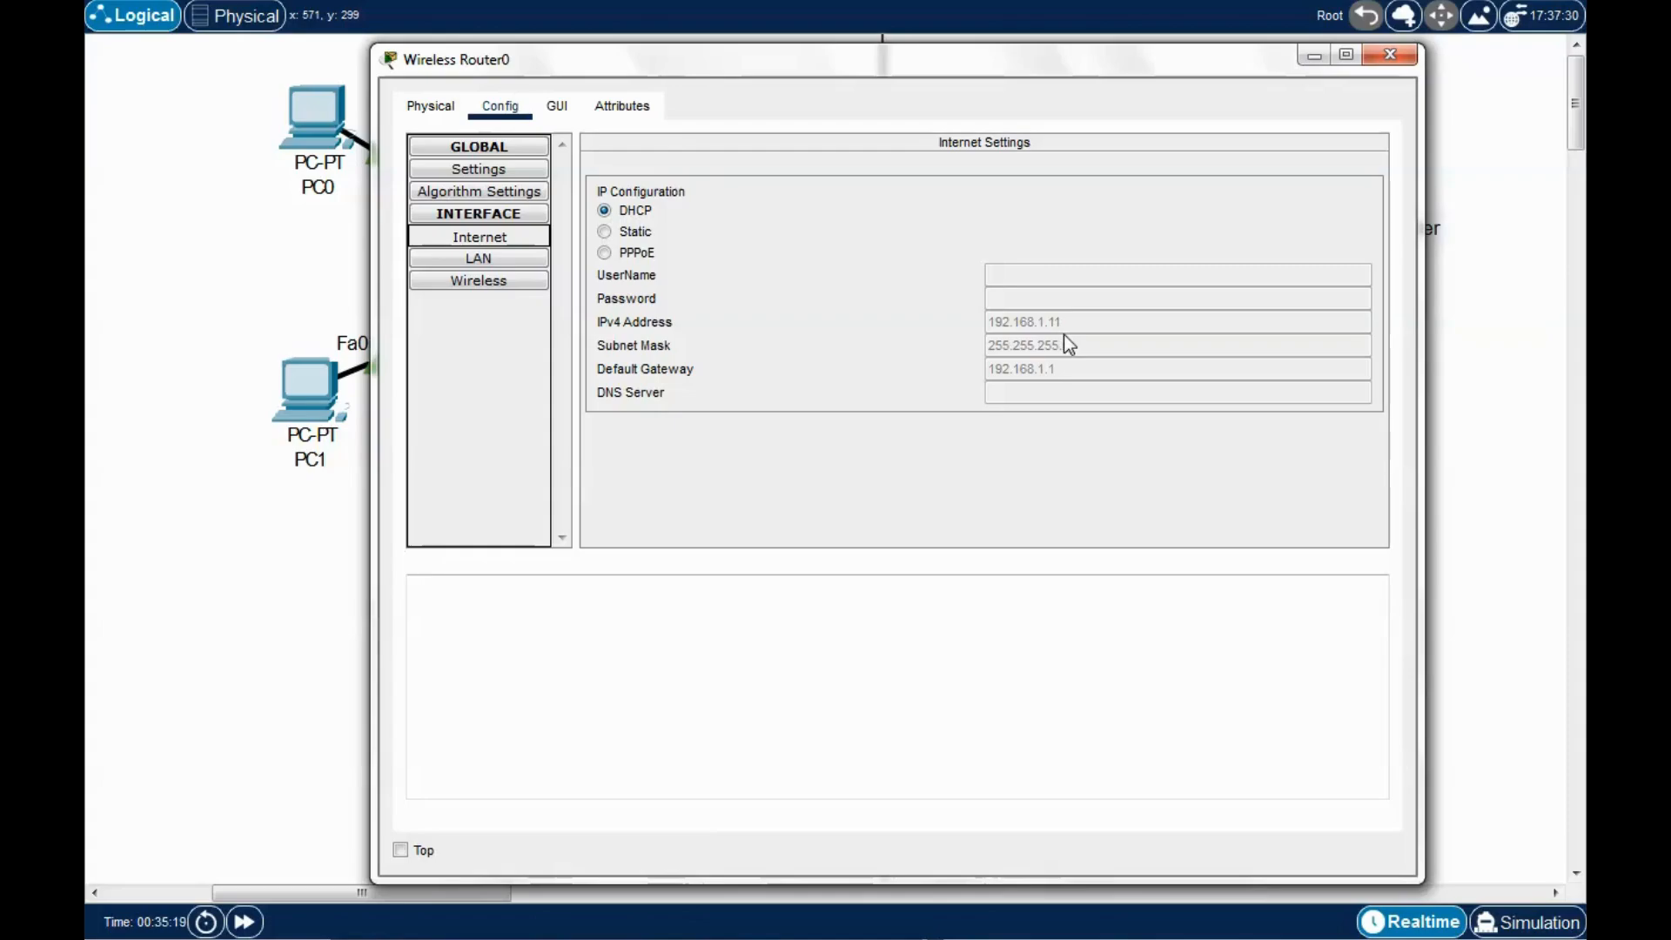
{"action": "left_click", "coordinate": [604, 231]}
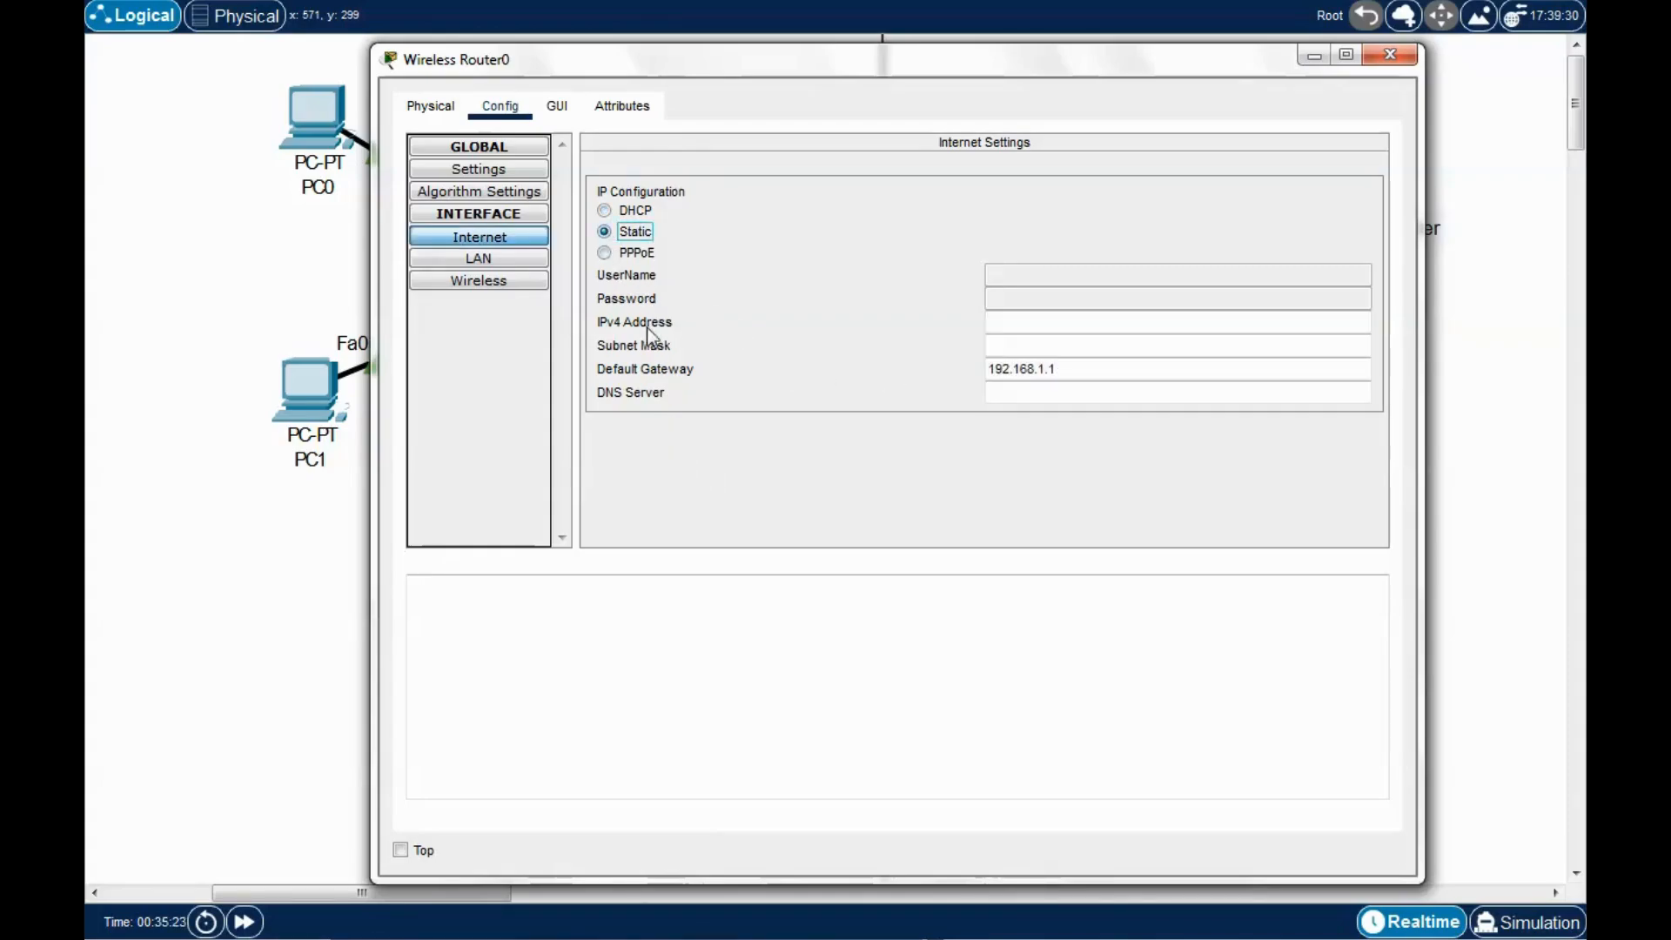
{"action": "left_click", "coordinate": [605, 211]}
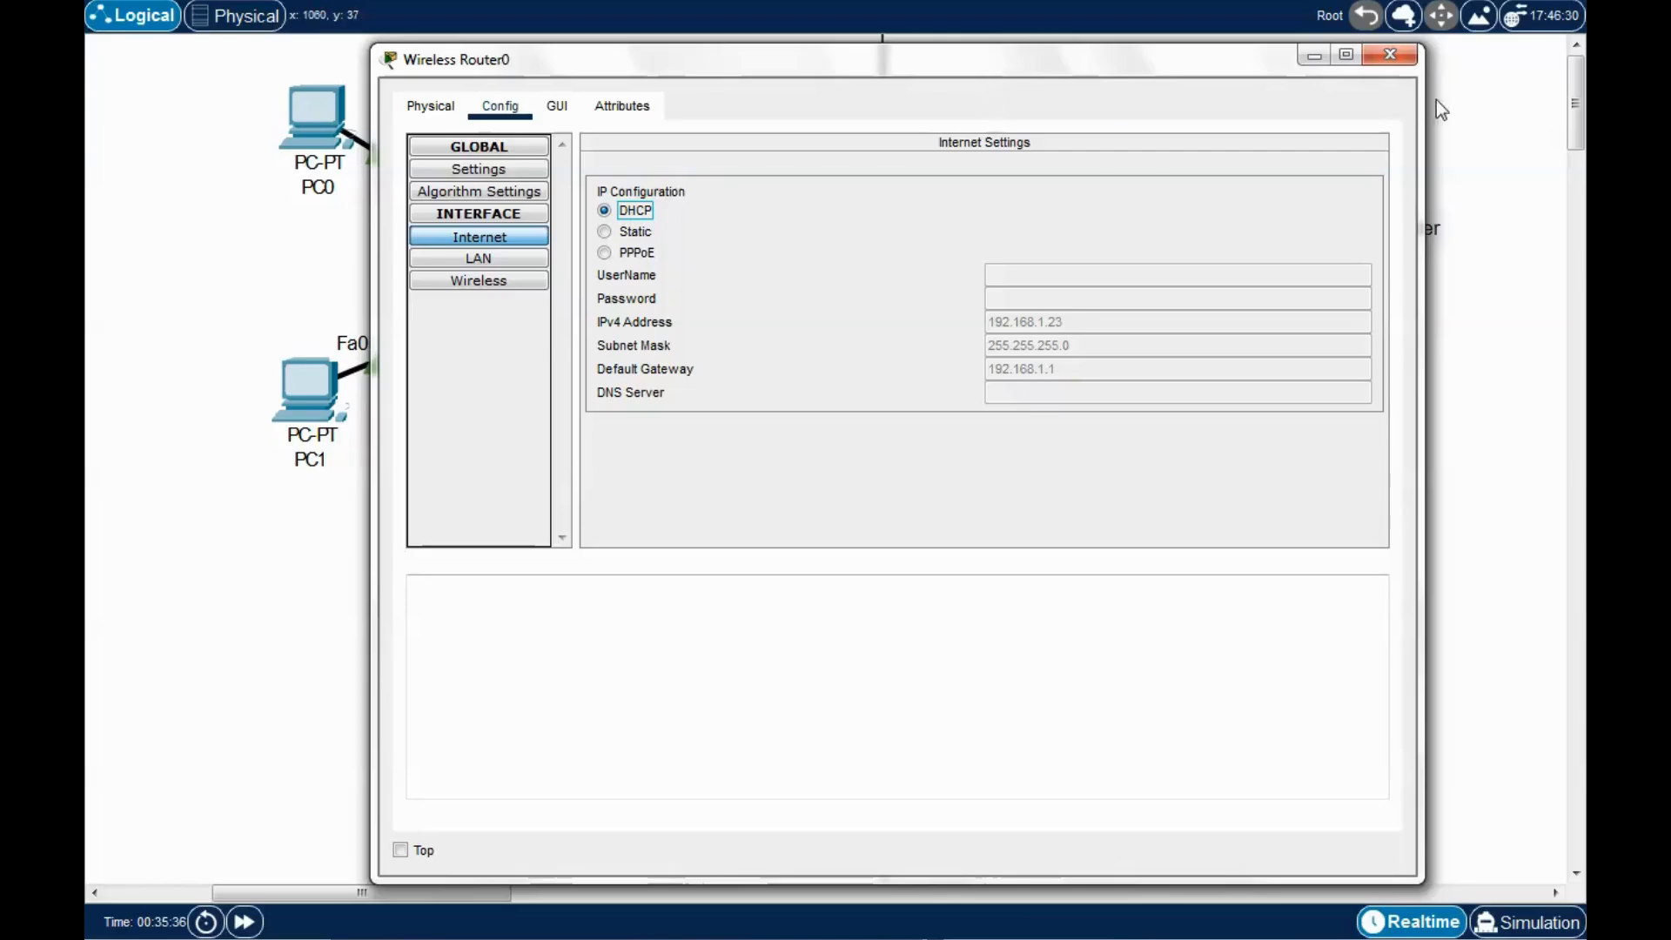
{"action": "left_click", "coordinate": [1389, 54]}
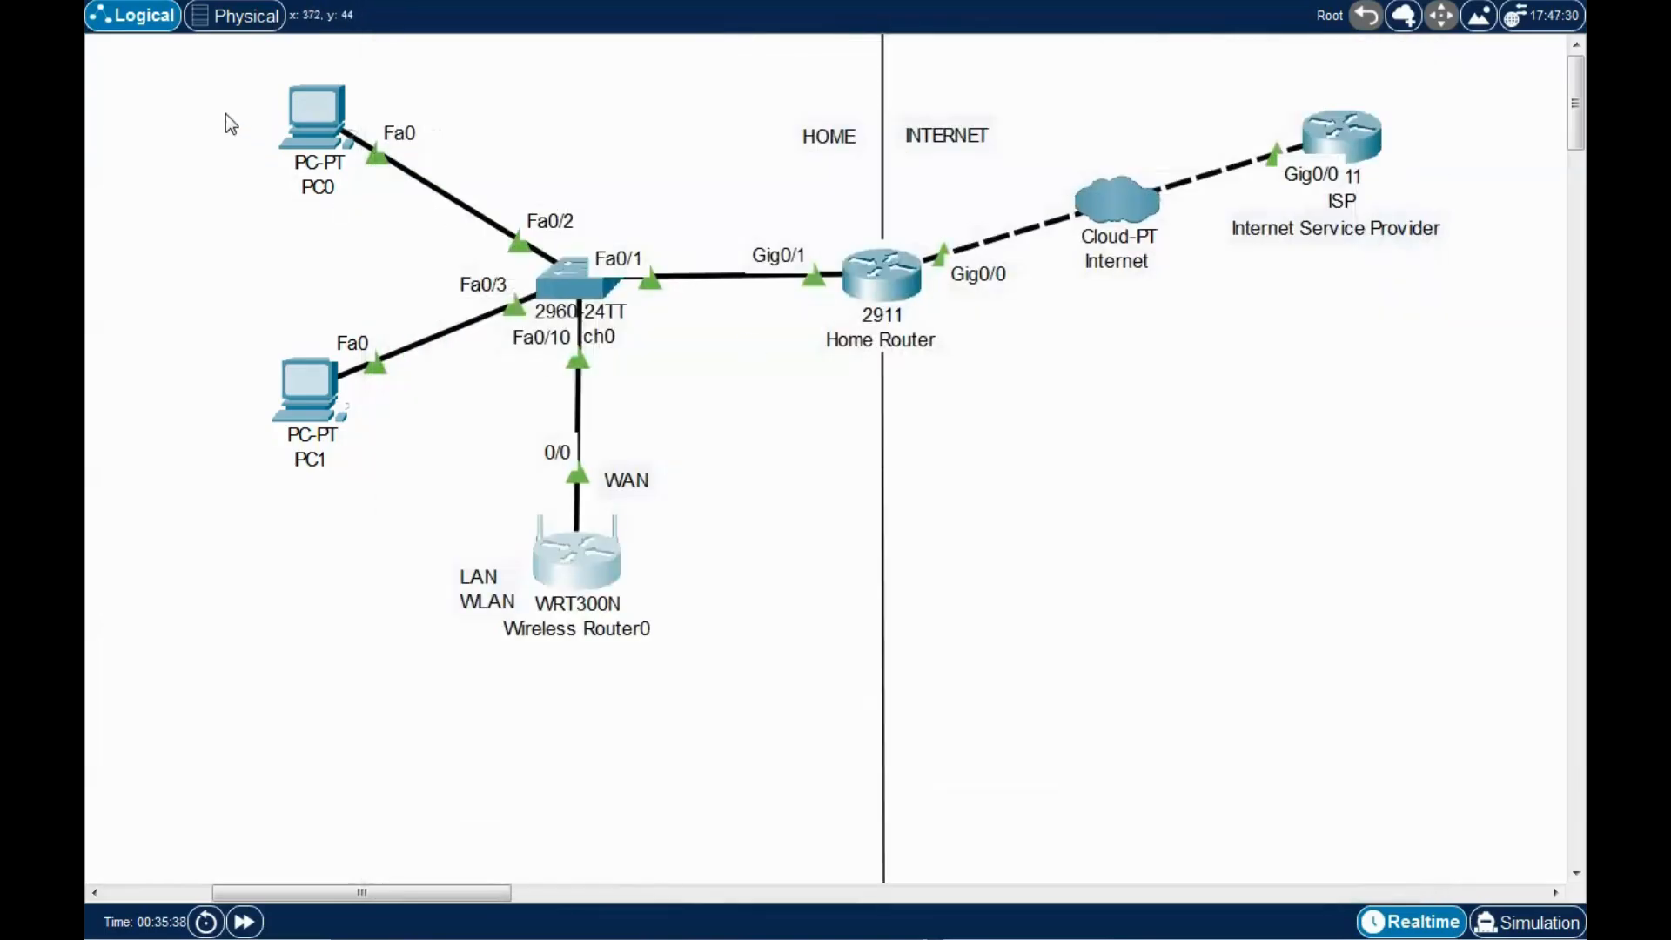
{"action": "left_click_drag", "start_coordinate": [209, 94], "coordinate": [641, 704]}
{"action": "left_click", "coordinate": [641, 704]}
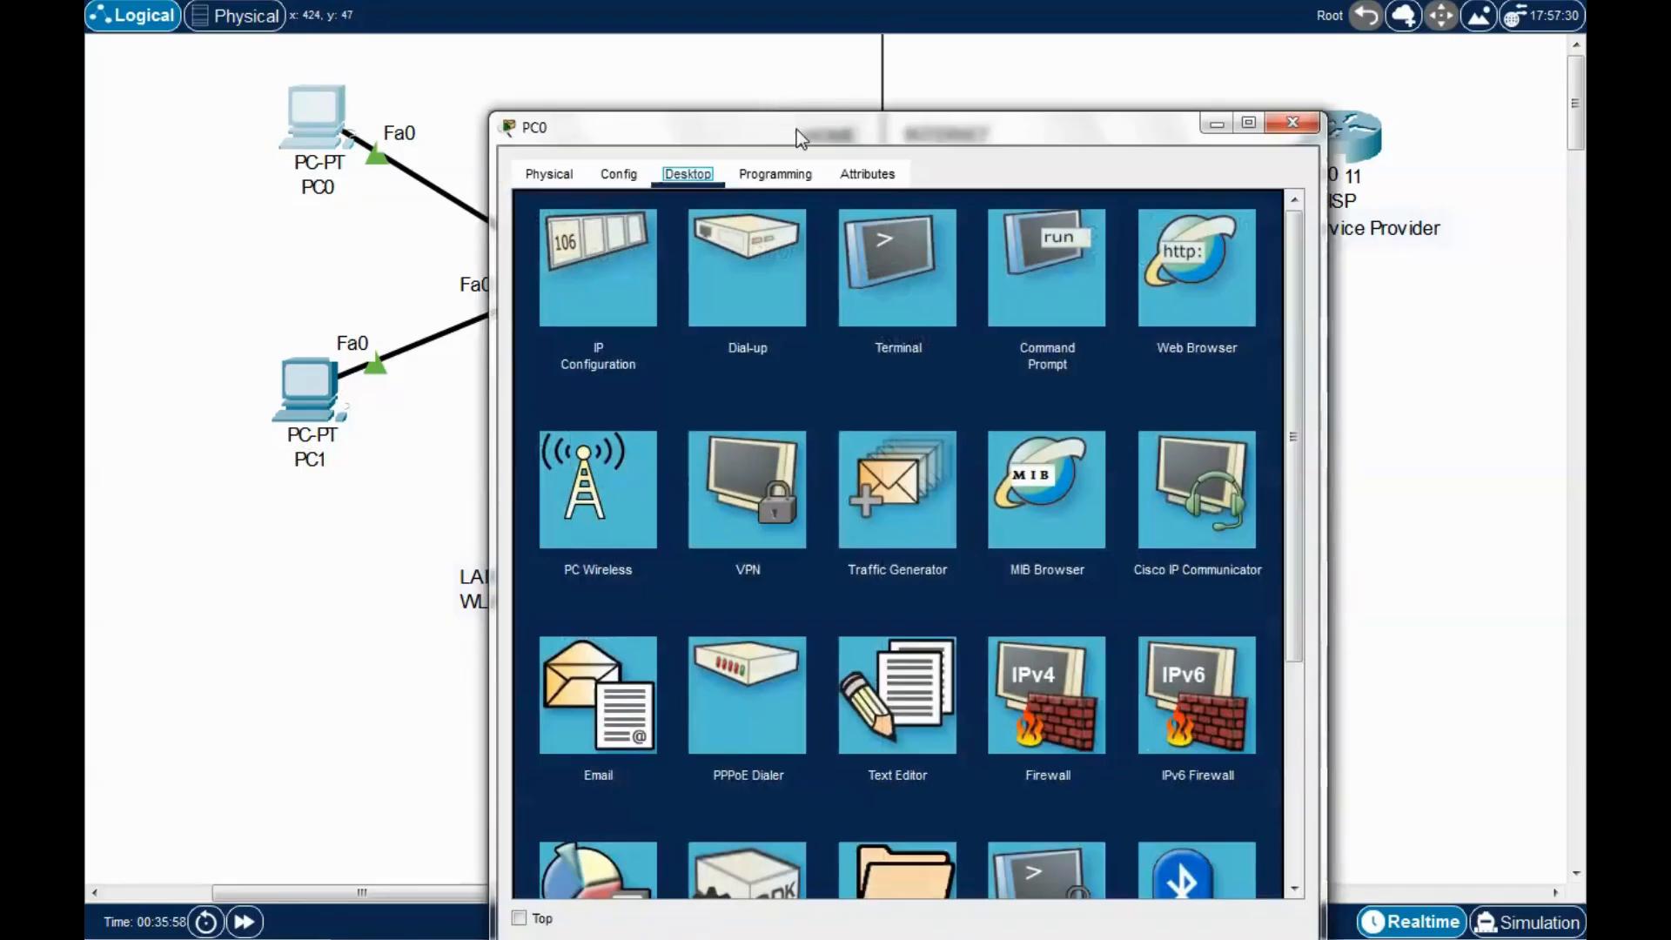
{"action": "left_click_drag", "start_coordinate": [796, 129], "coordinate": [816, 81]}
Ping 192.168.1.22 from PC0's Command Prompt, getting 4 of 4 replies.
{"action": "left_click", "coordinate": [1095, 236]}
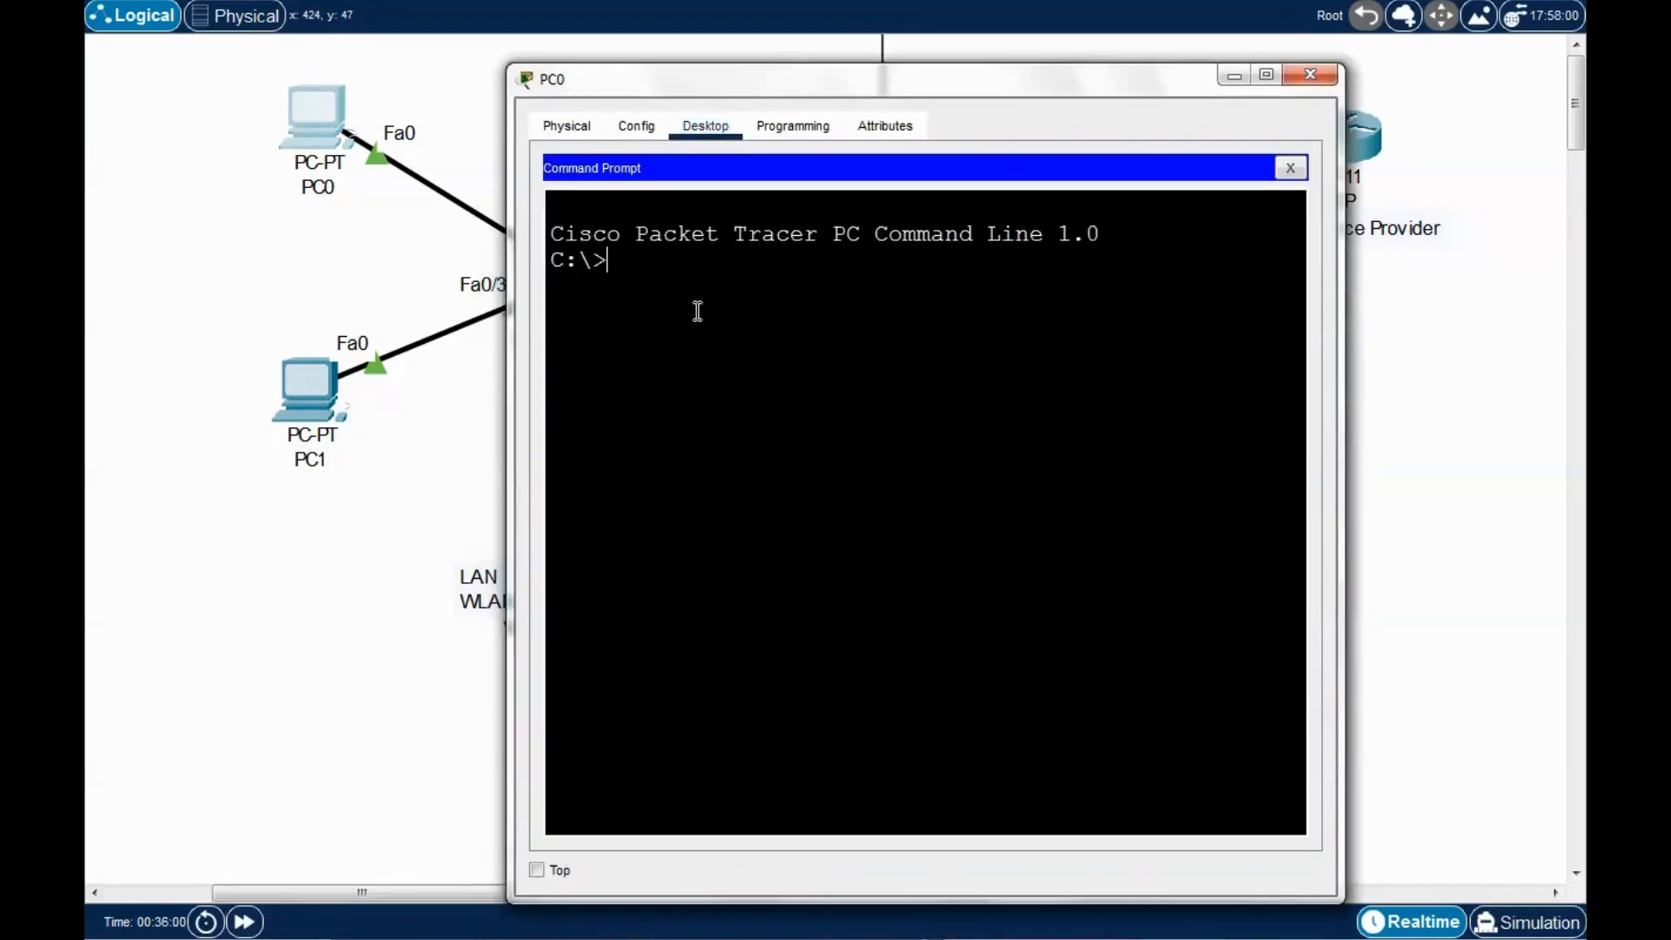
{"action": "type", "text": "ping 192.168.1.22"}
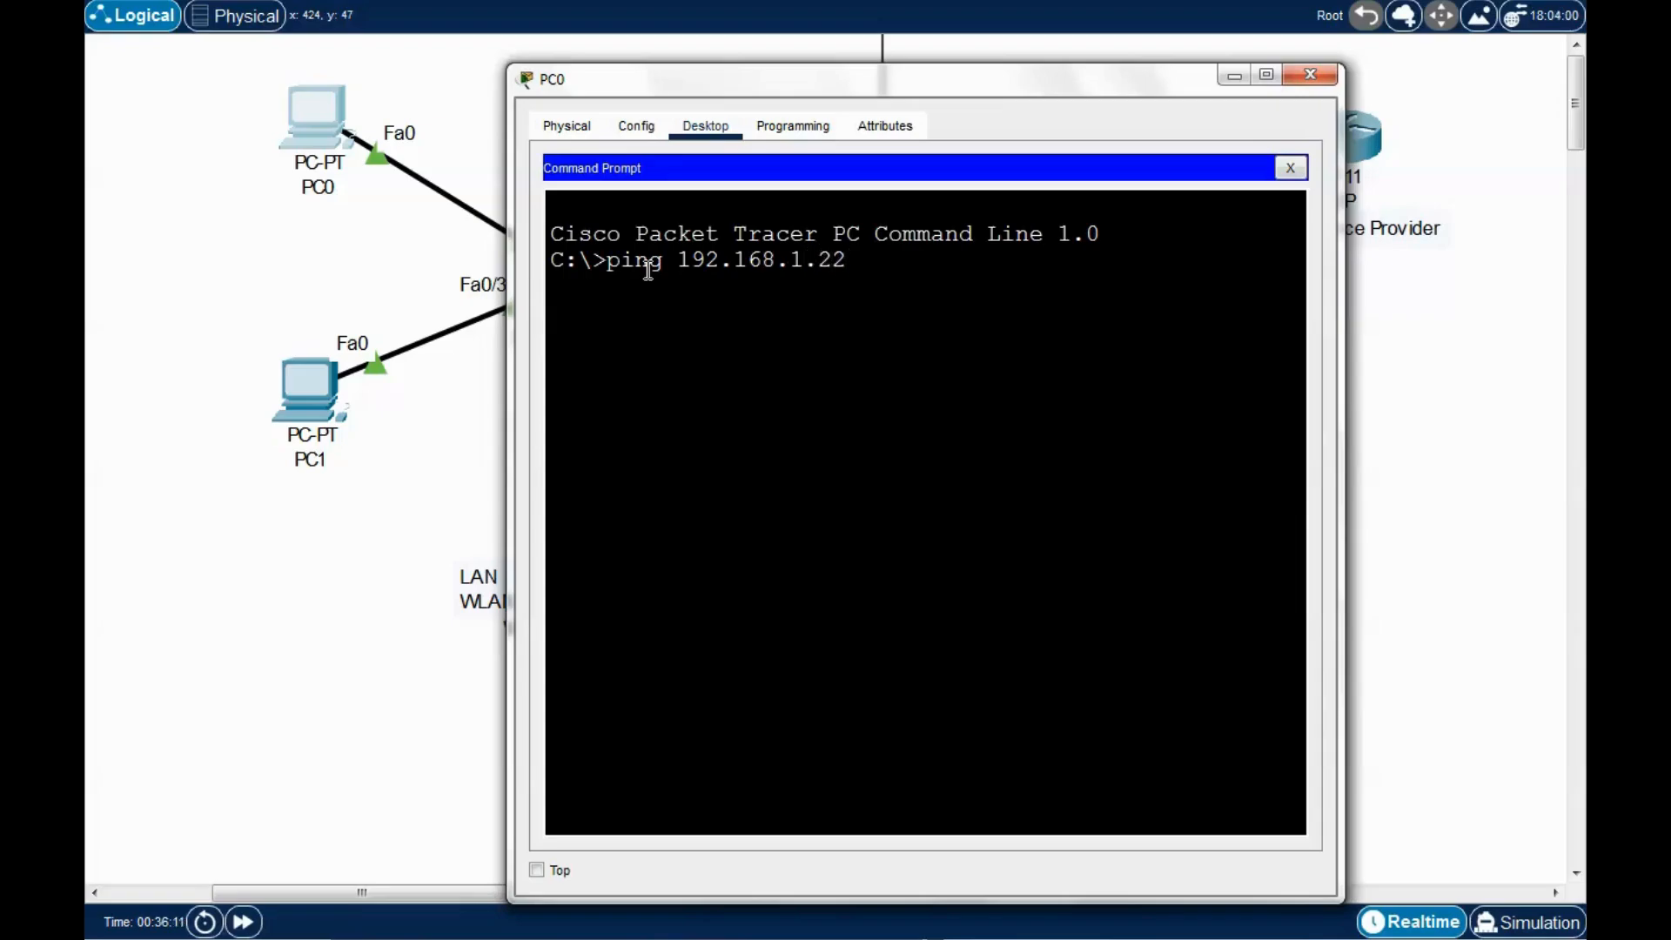
{"action": "key", "text": "Return"}
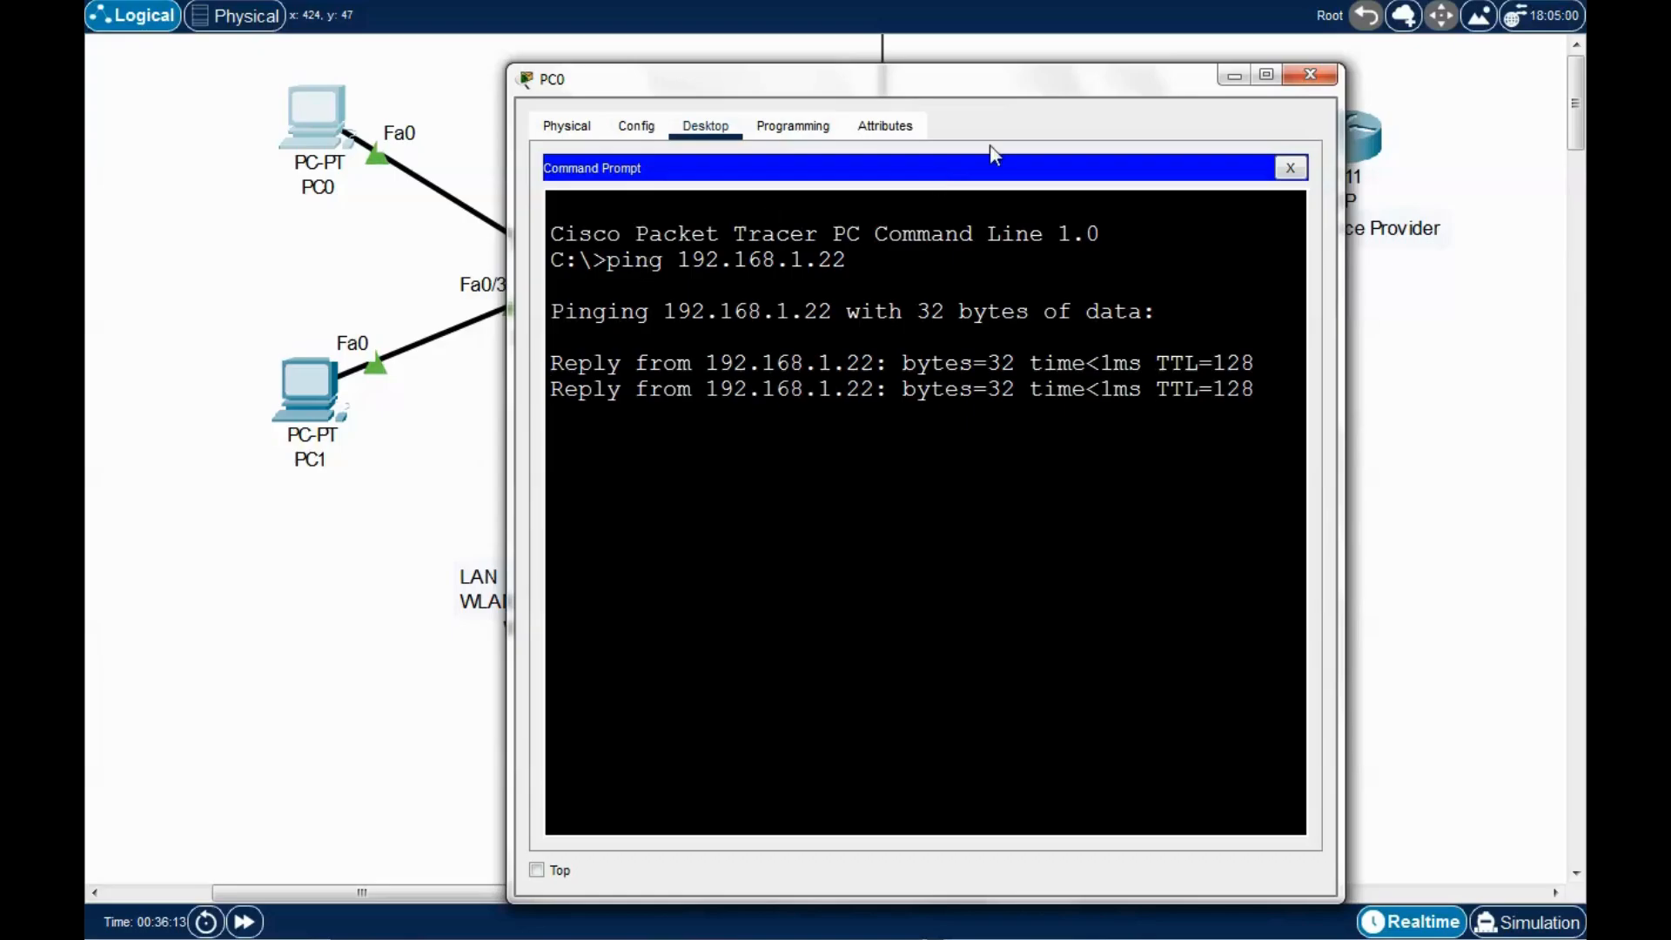
{"action": "left_click_drag", "start_coordinate": [1022, 91], "coordinate": [1001, 81]}
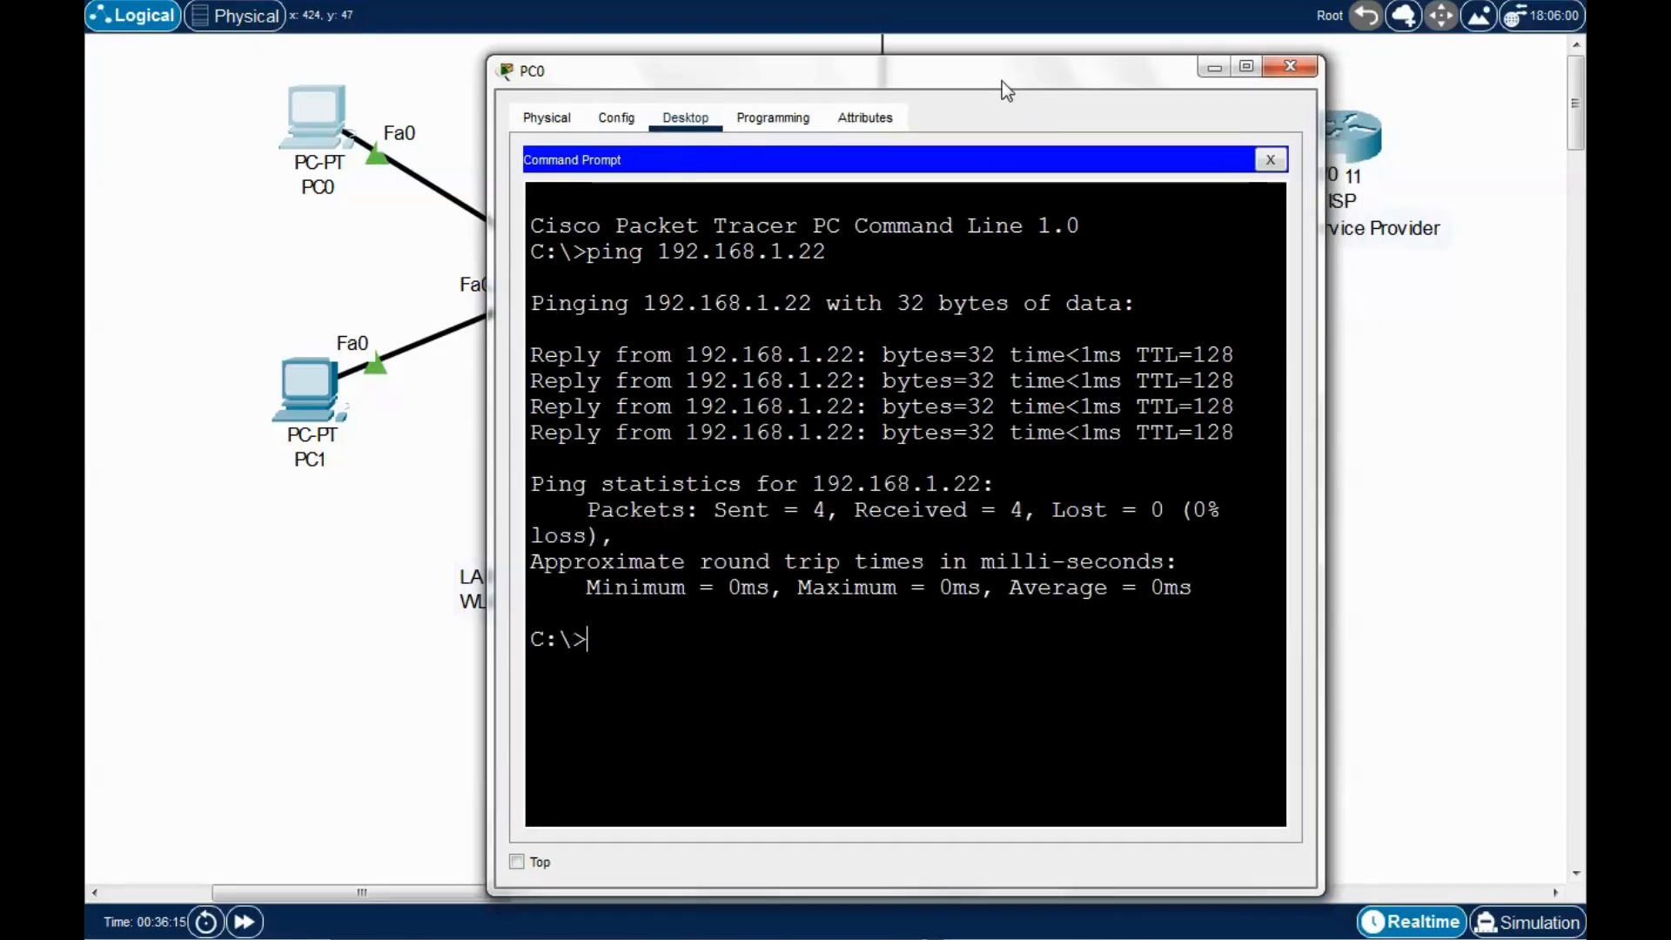
{"action": "left_click", "coordinate": [1272, 160]}
{"action": "left_click", "coordinate": [1291, 73]}
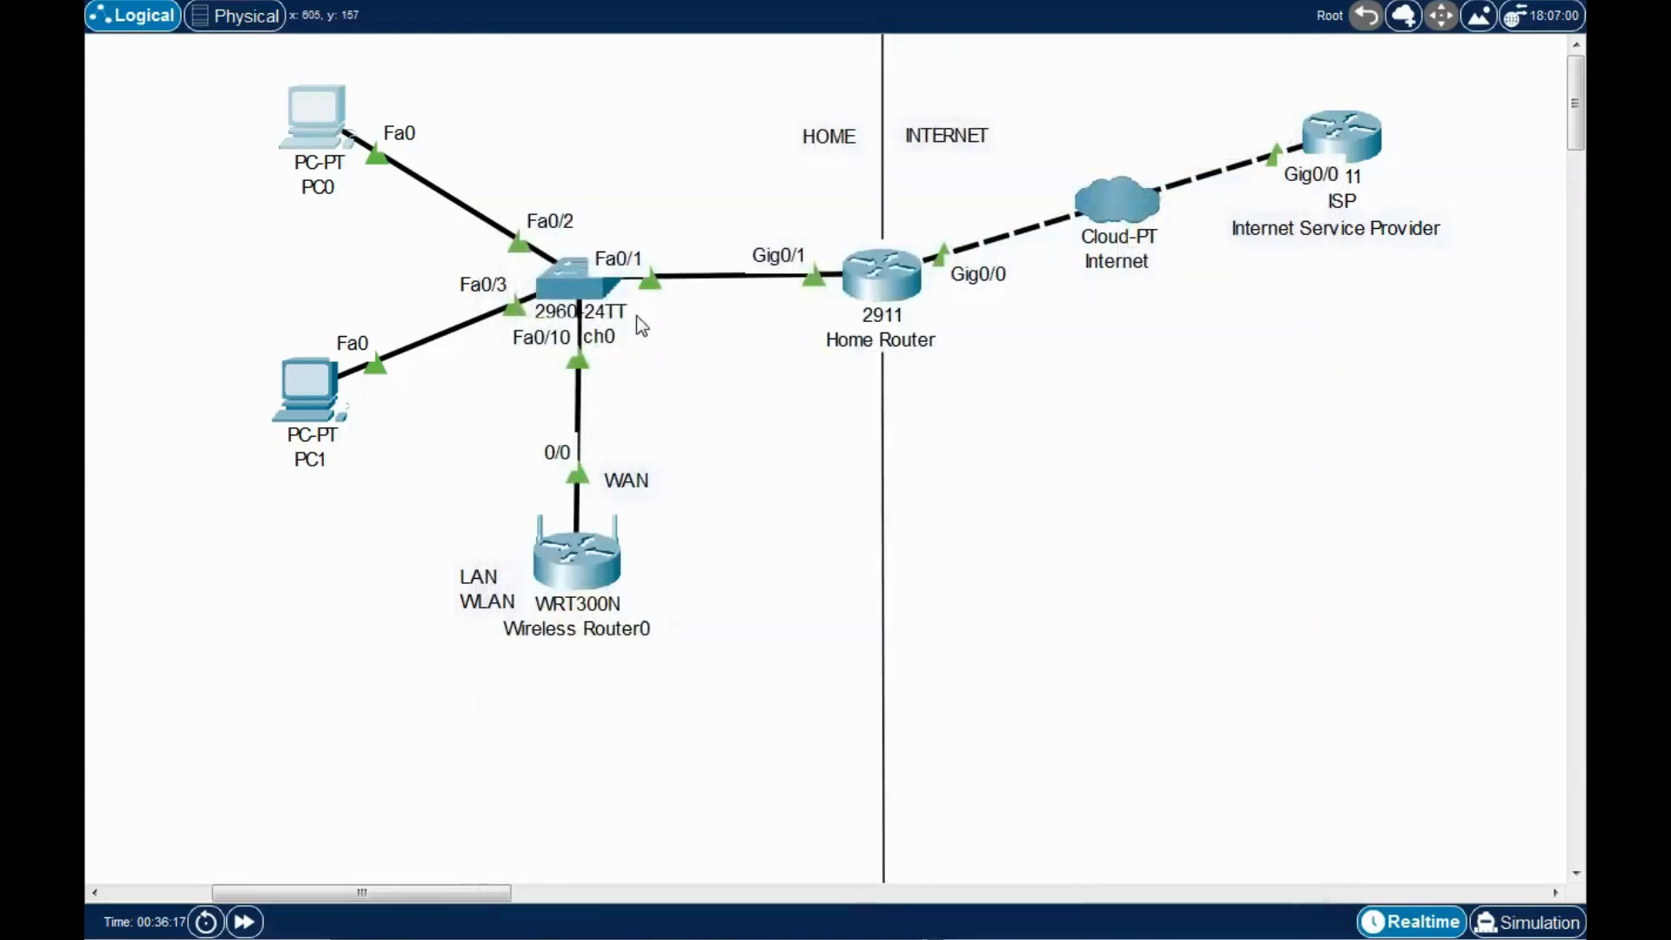
{"action": "left_click", "coordinate": [318, 383]}
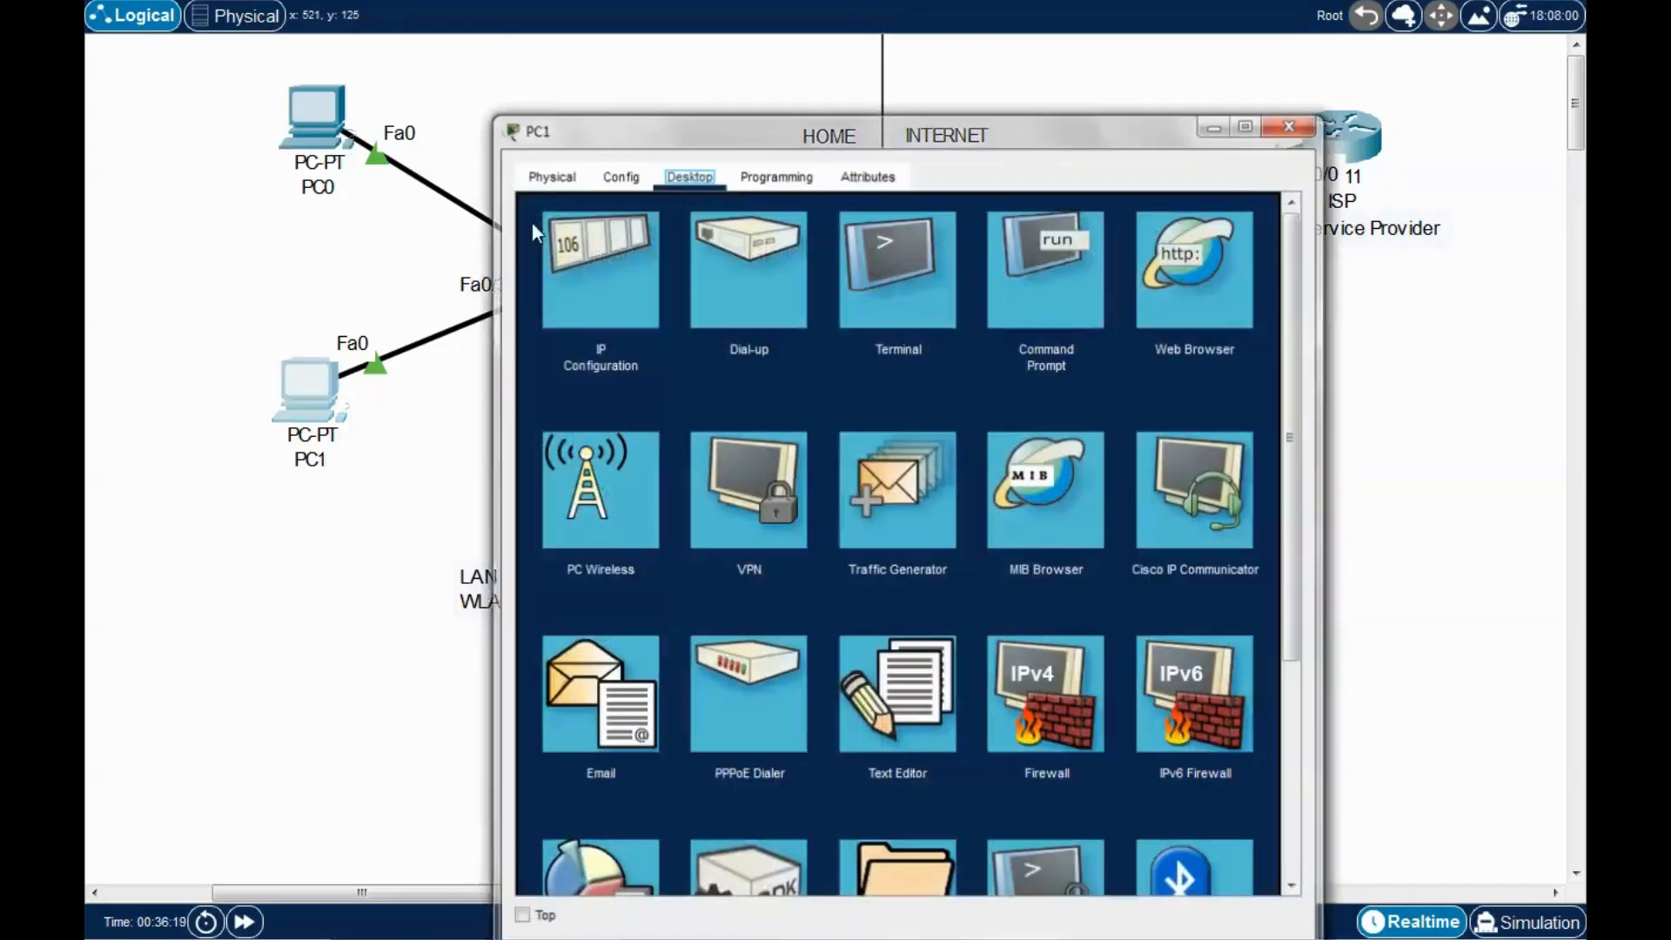
{"action": "left_click", "coordinate": [612, 258]}
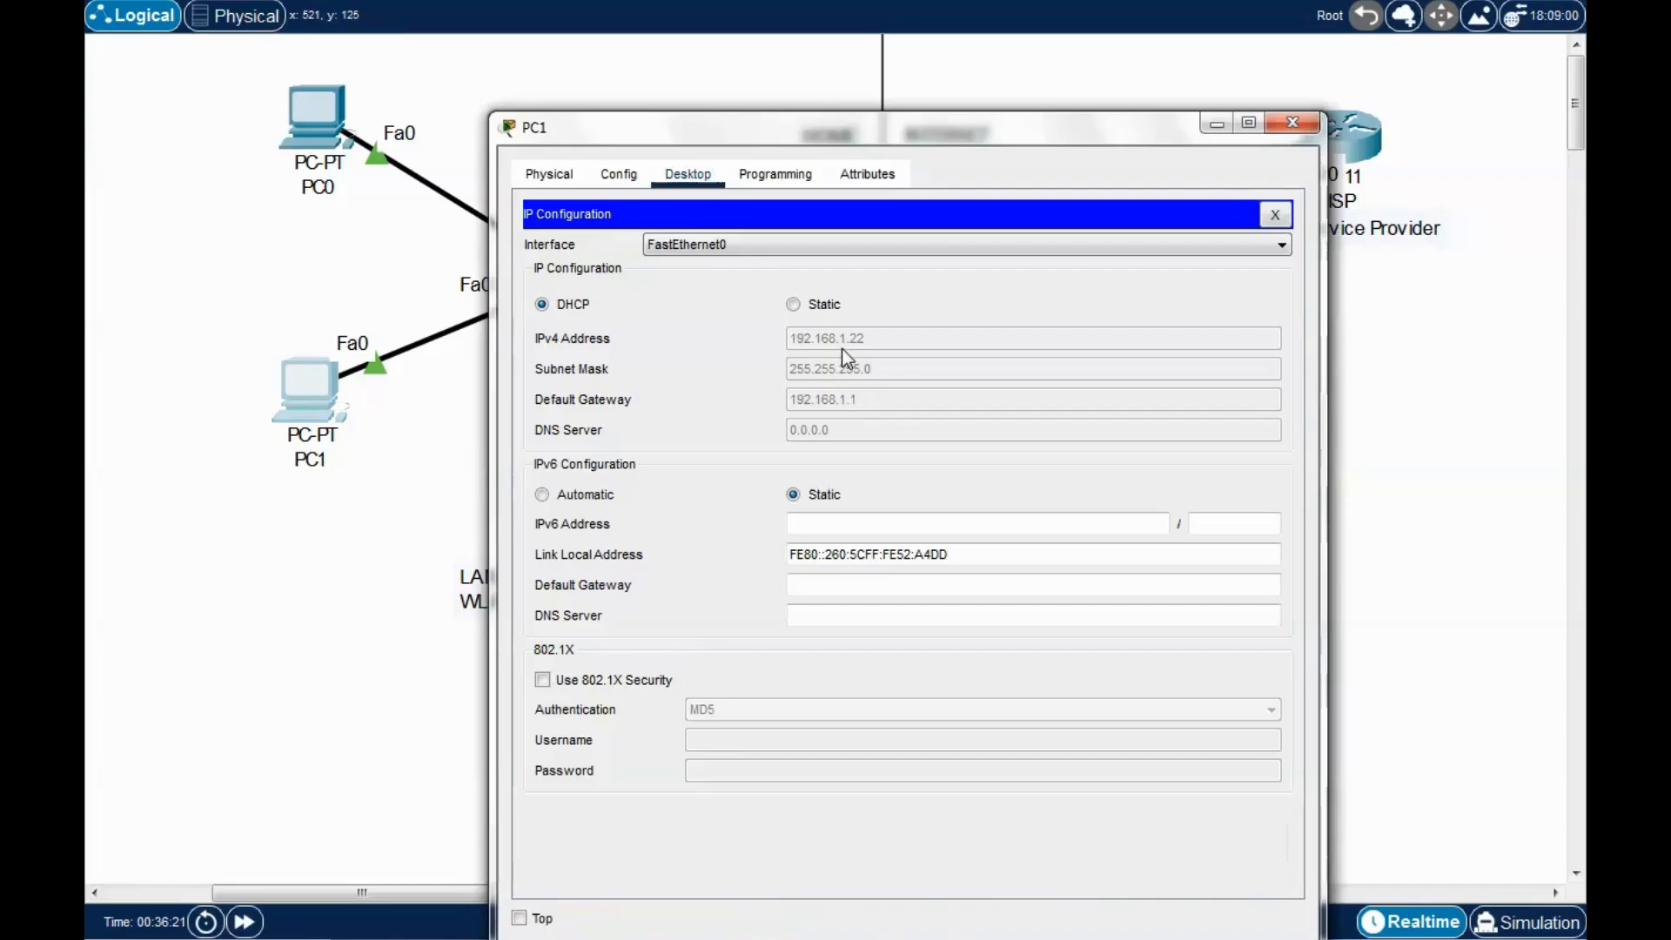
{"action": "left_click_drag", "start_coordinate": [1002, 139], "coordinate": [927, 108]}
{"action": "left_click", "coordinate": [1223, 101]}
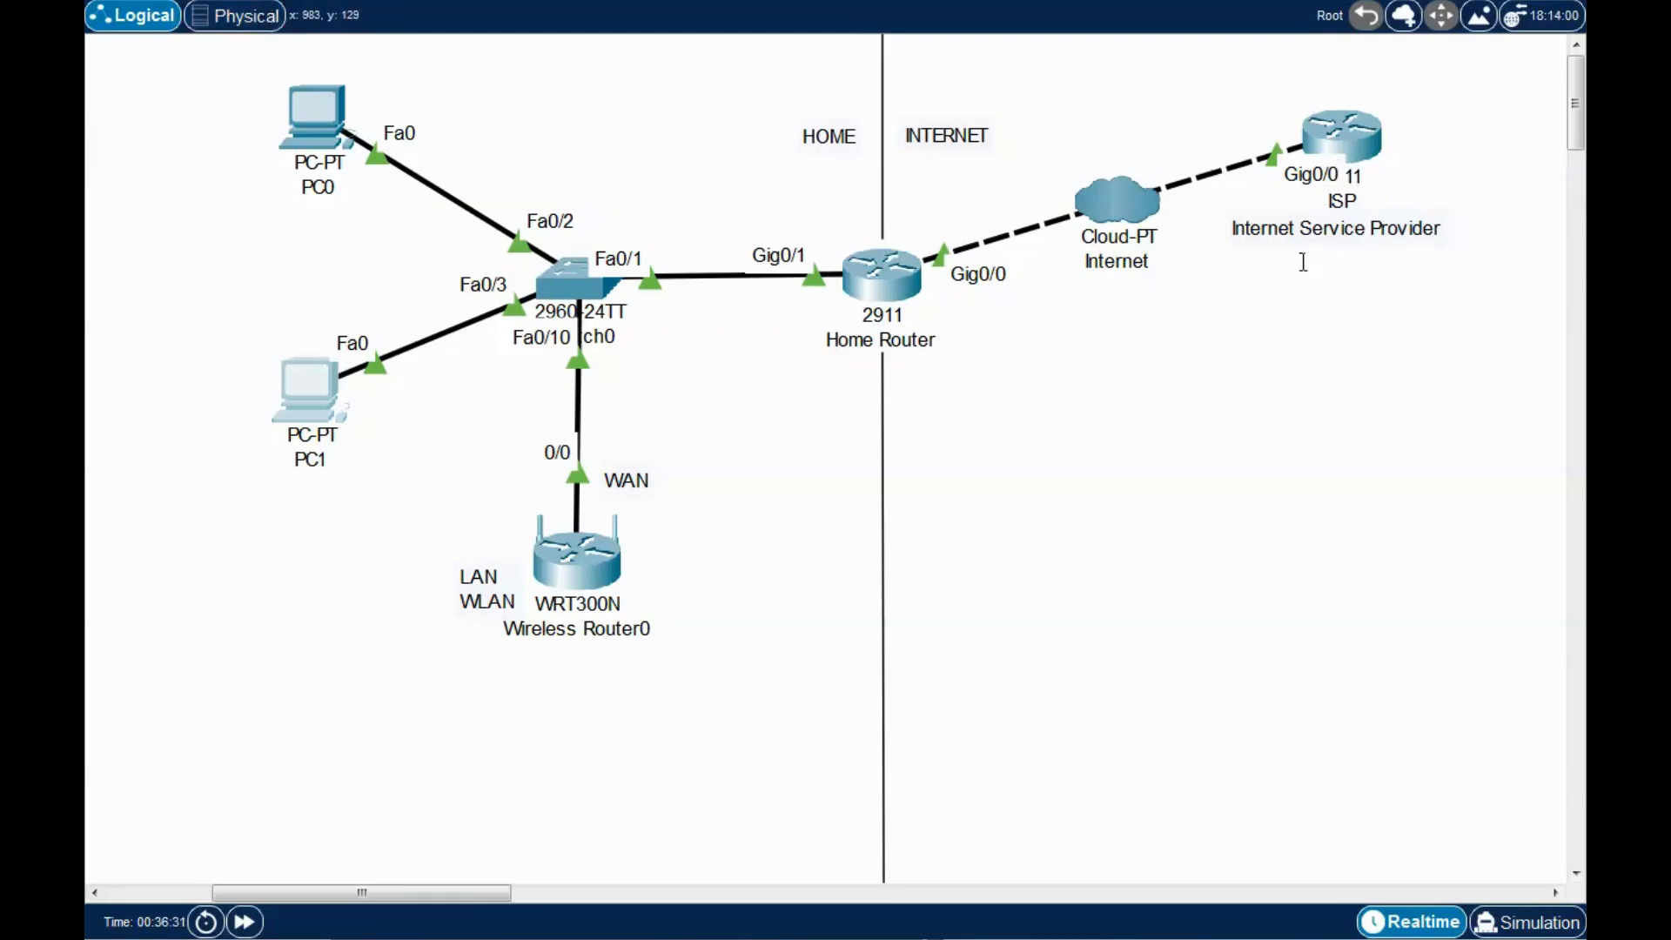
Copy the ISP's GigabitEthernet0/0 IPv4 address, 200.210.50.11, from its Config settings.
{"action": "left_click", "coordinate": [1340, 135]}
{"action": "left_click_drag", "start_coordinate": [916, 128], "coordinate": [794, 135]}
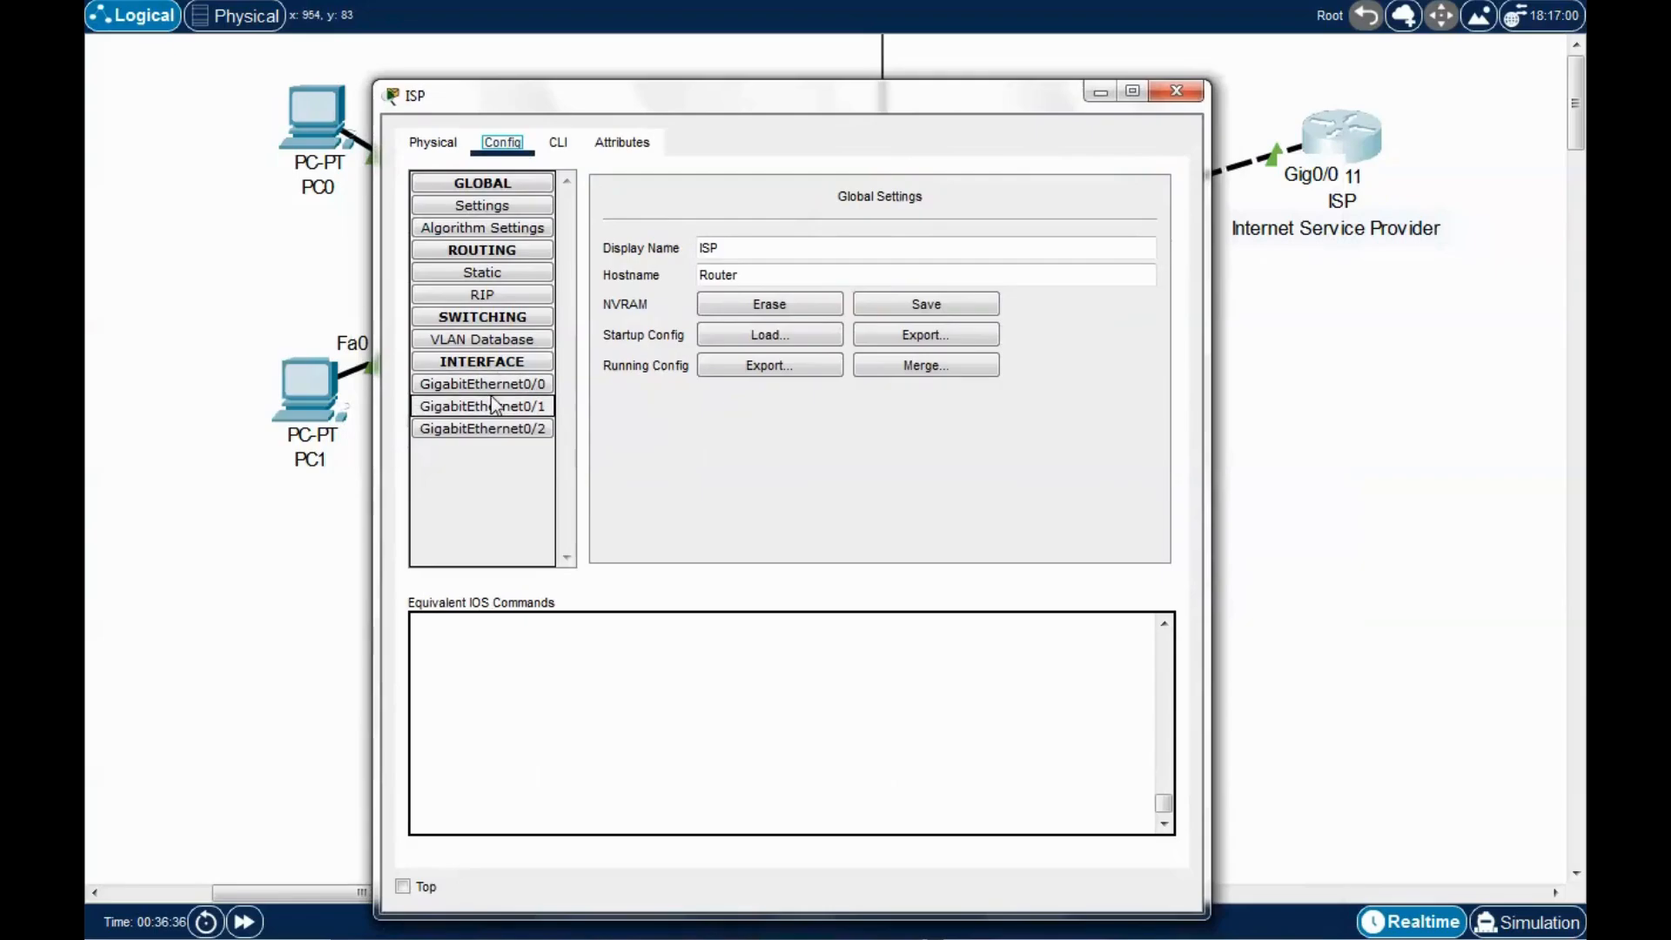
{"action": "left_click", "coordinate": [509, 392]}
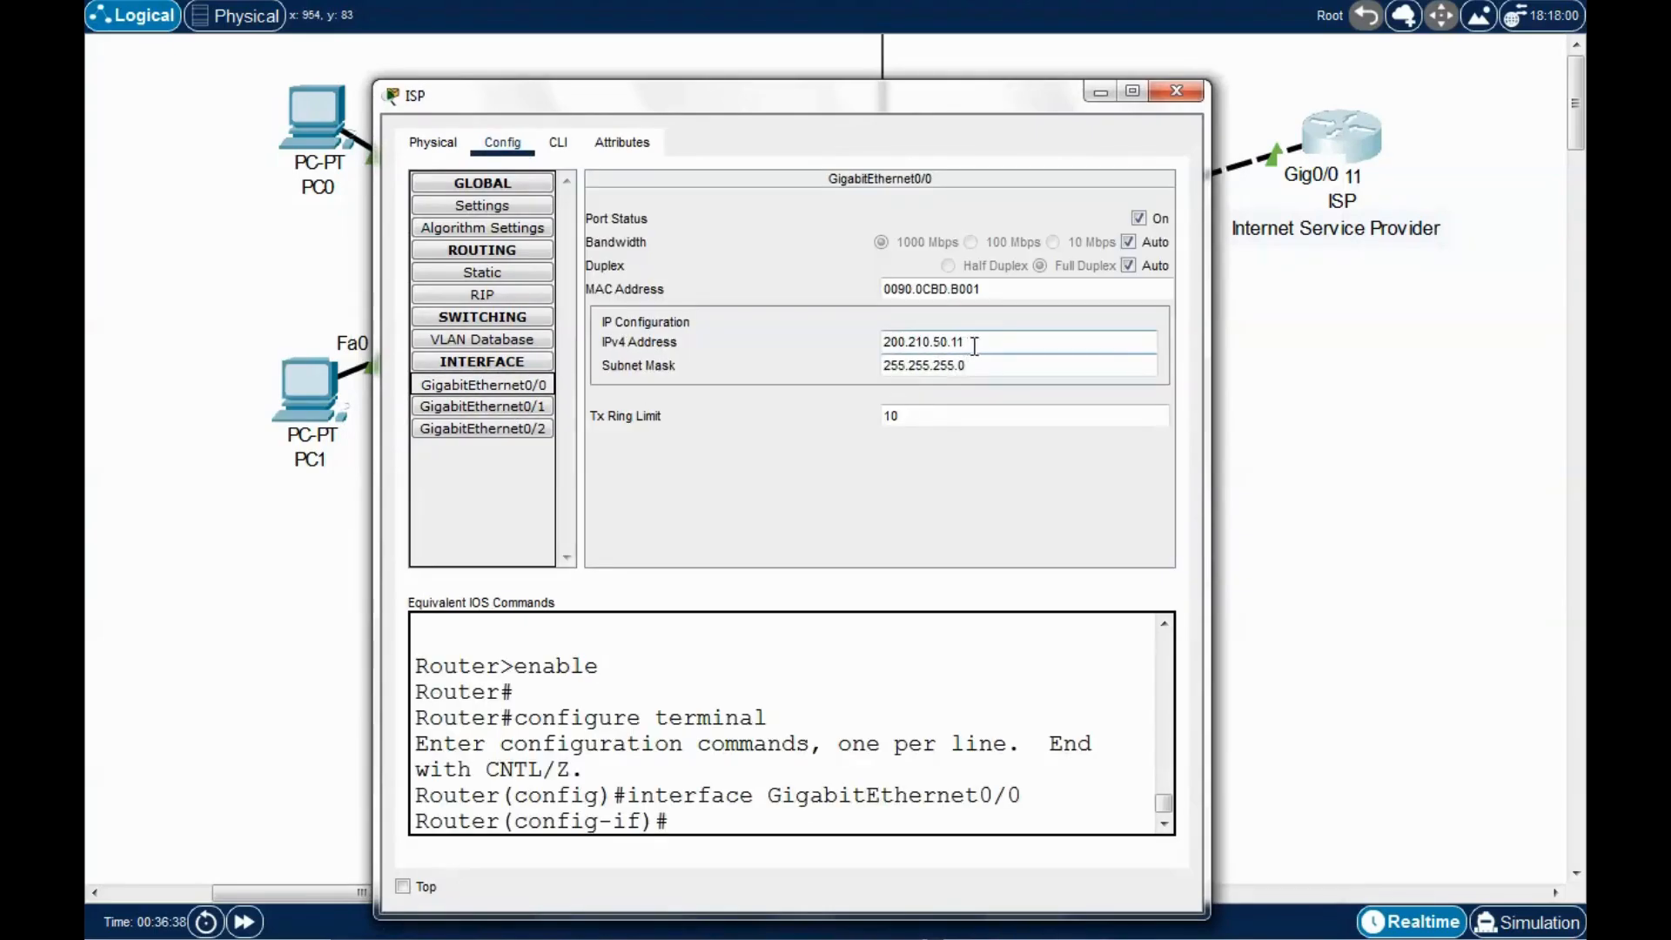
{"action": "left_click_drag", "start_coordinate": [968, 344], "coordinate": [882, 344]}
{"action": "key", "text": "ctrl+c"}
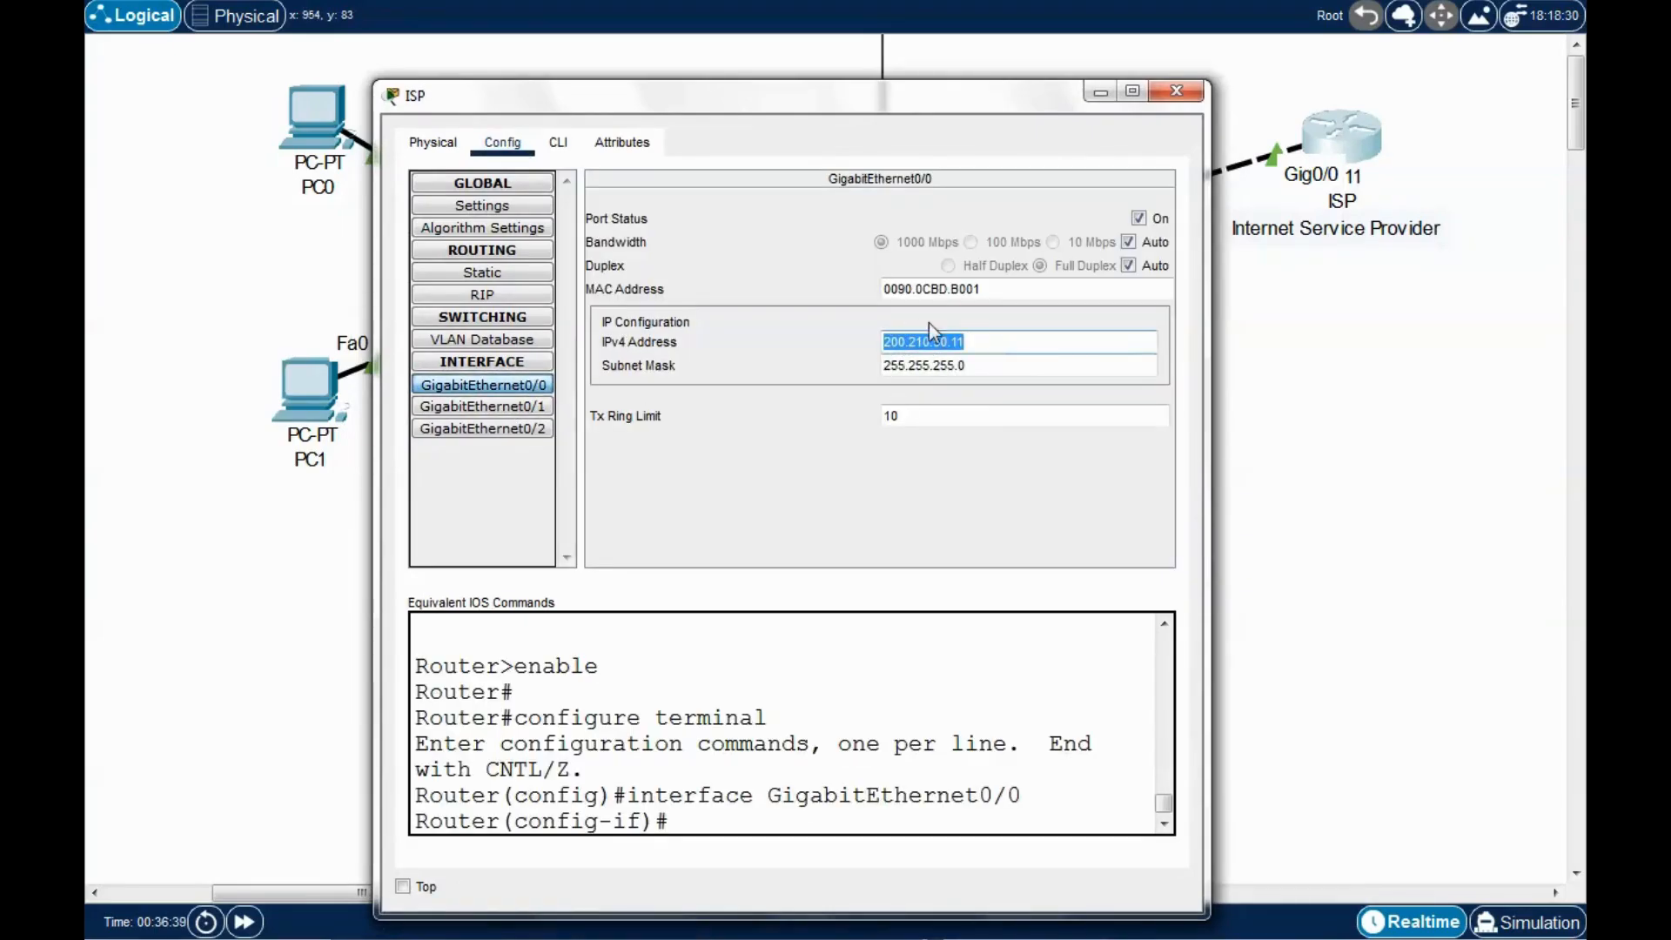
{"action": "left_click", "coordinate": [1176, 91]}
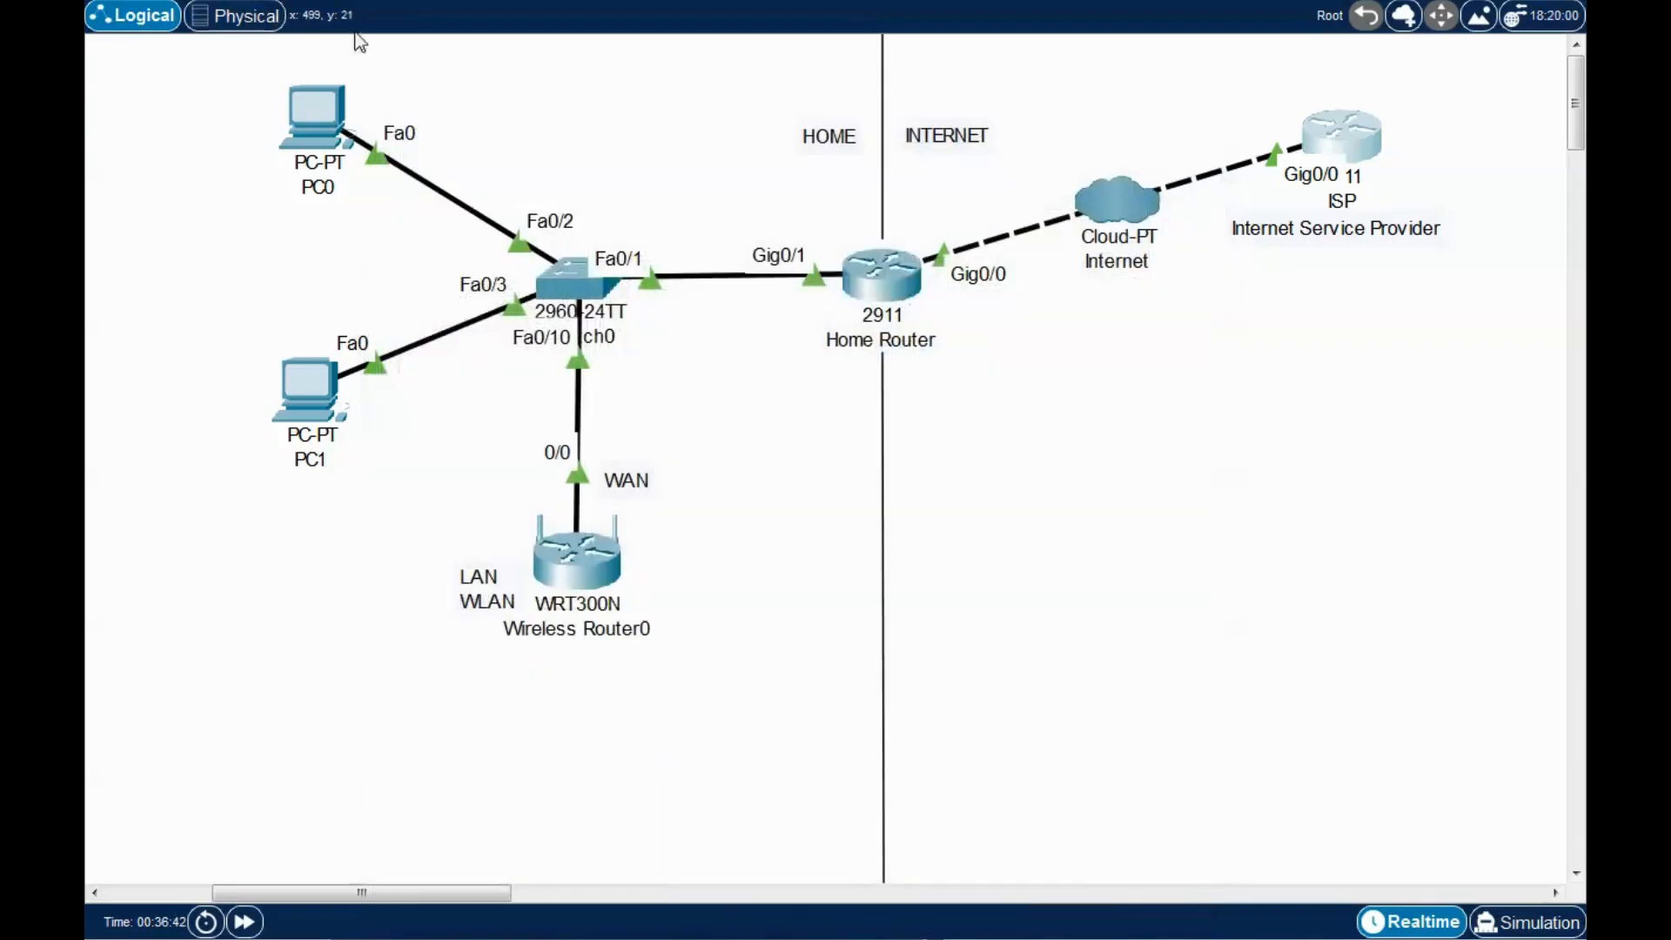
Add a canvas note reading 200.210.50.11 under the ISP label, then open PC0's desktop.
{"action": "left_click", "coordinate": [1288, 258]}
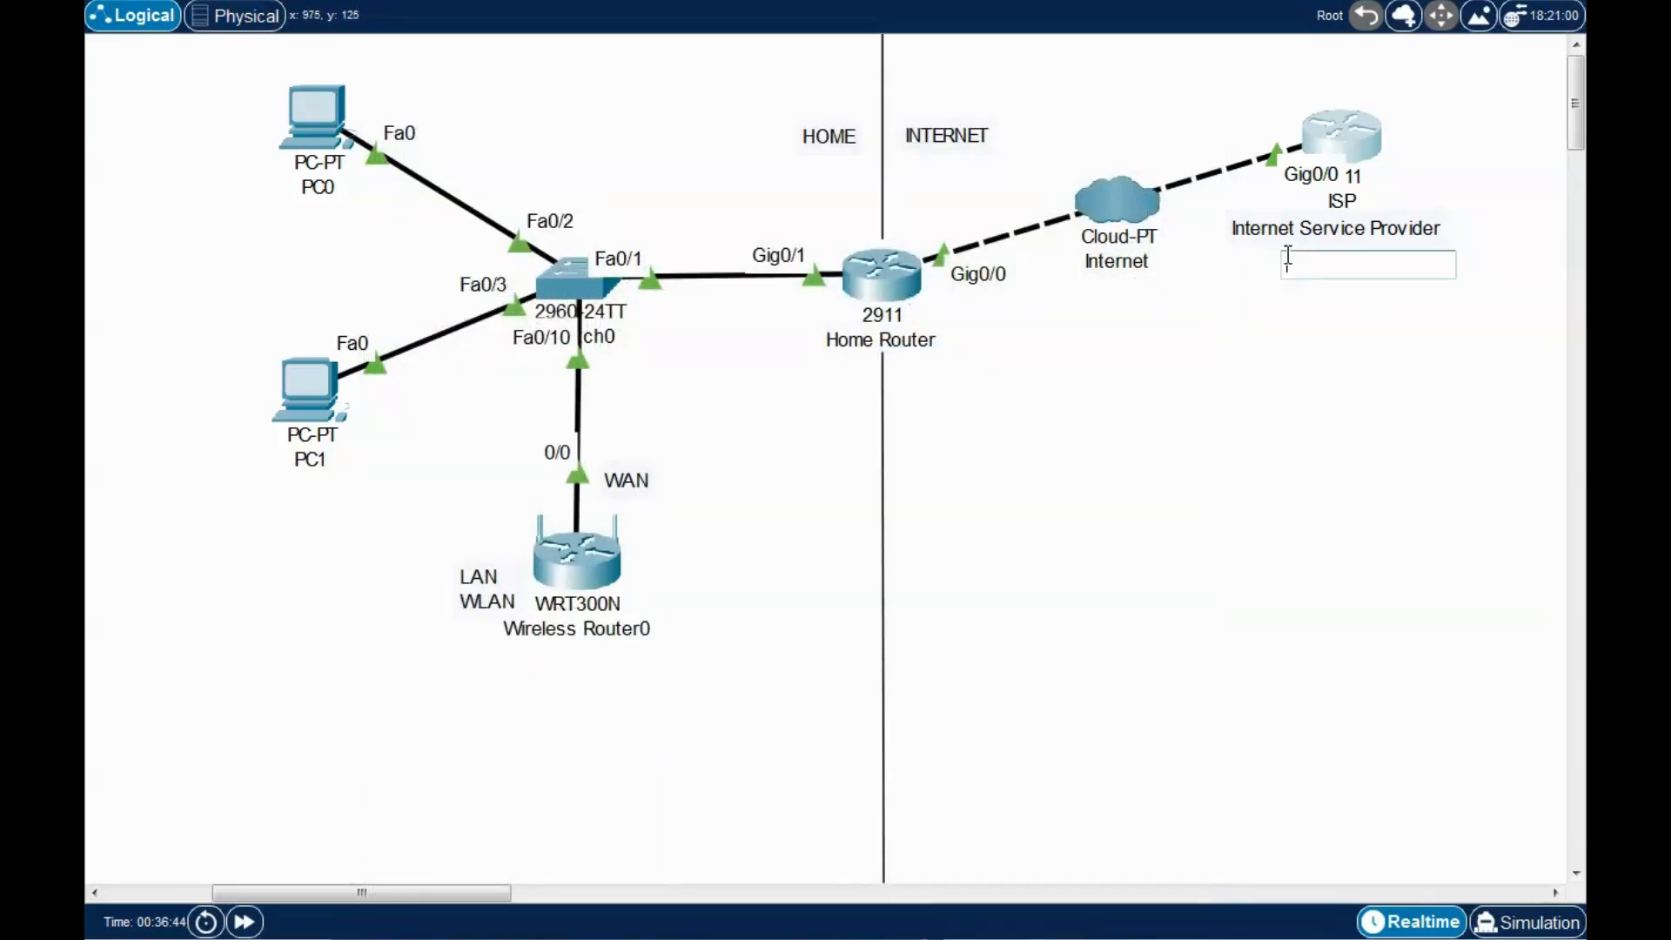
{"action": "key", "text": "ctrl+v"}
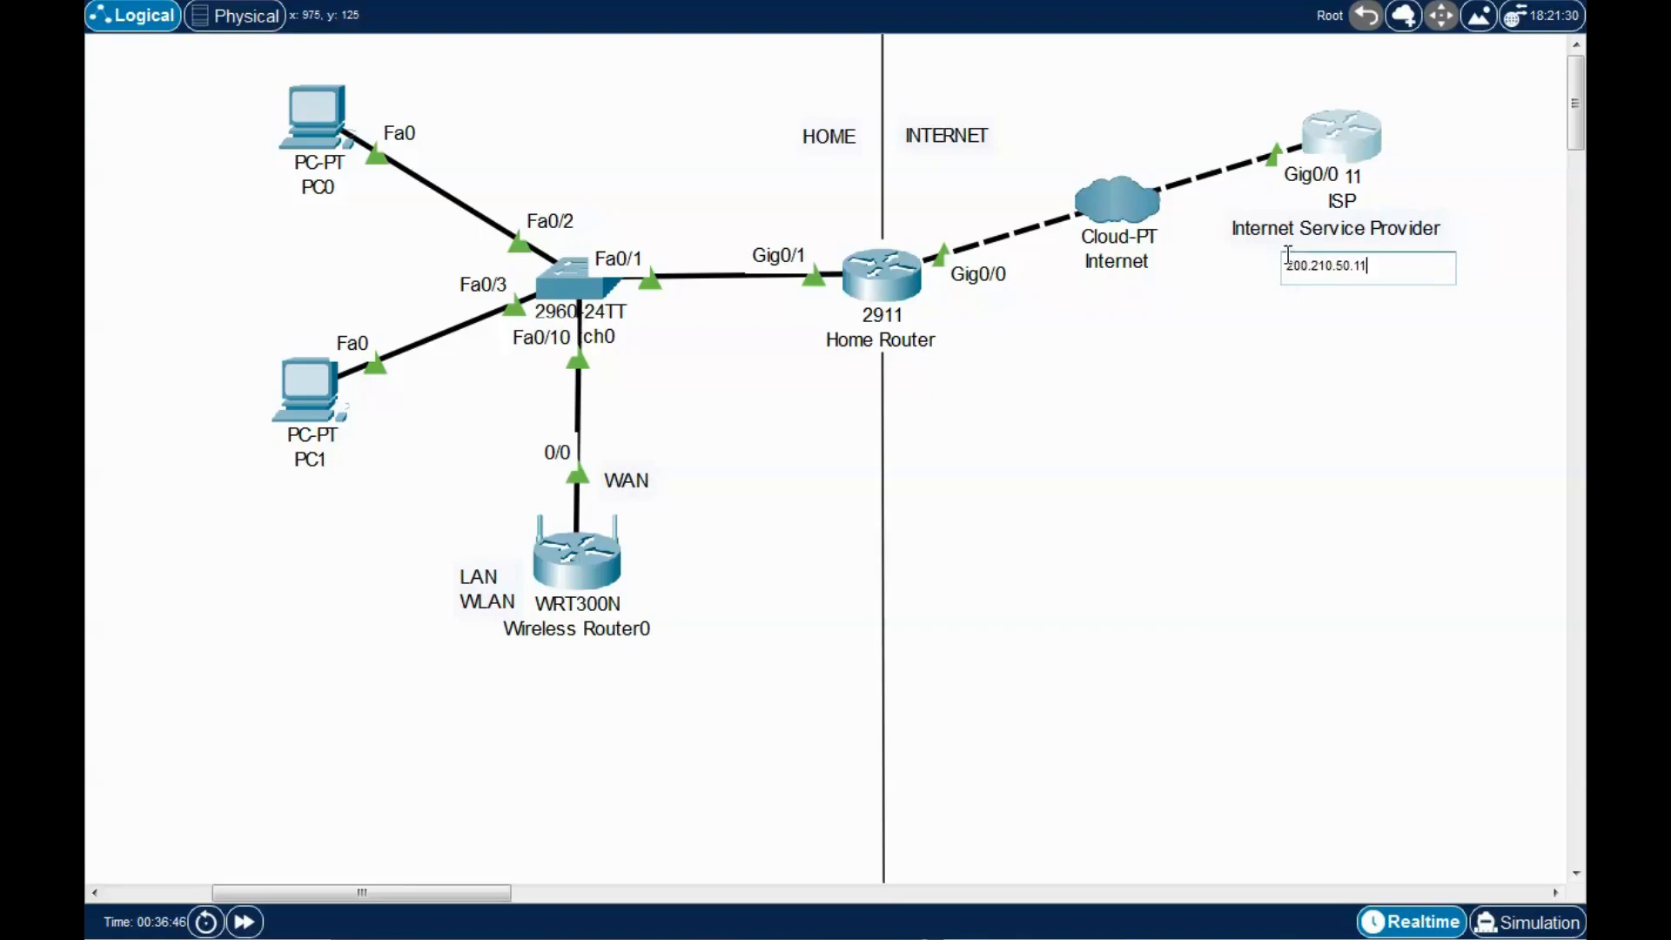
{"action": "left_click", "coordinate": [1386, 362]}
{"action": "key", "text": "Escape"}
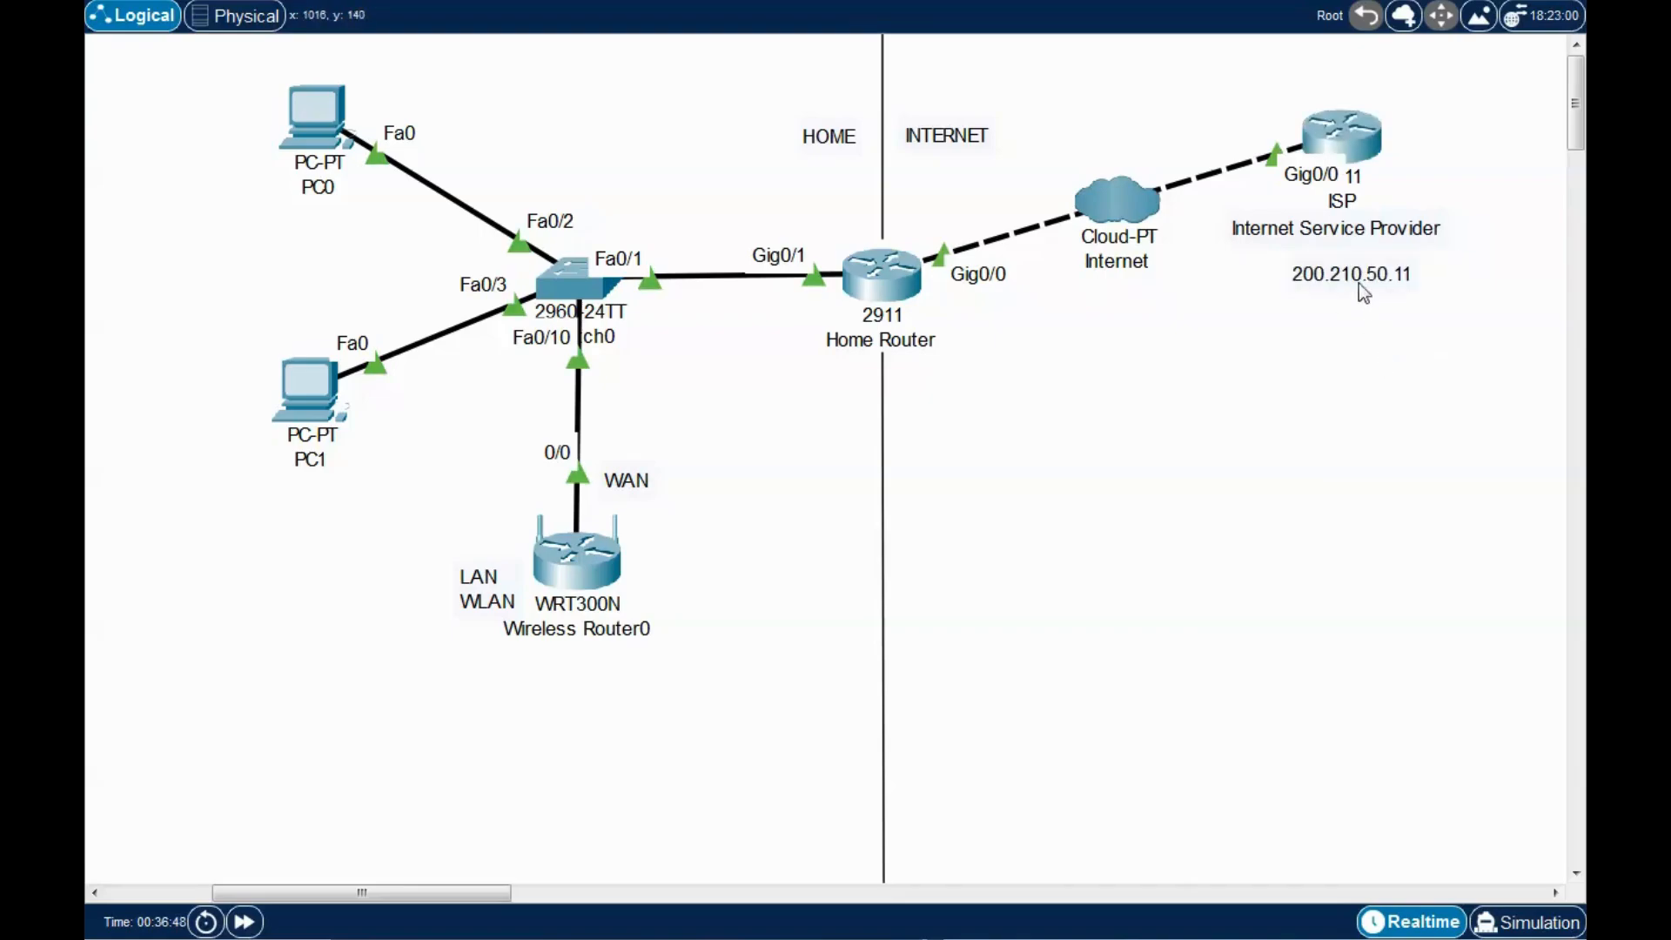
{"action": "left_click_drag", "start_coordinate": [1358, 268], "coordinate": [1351, 255]}
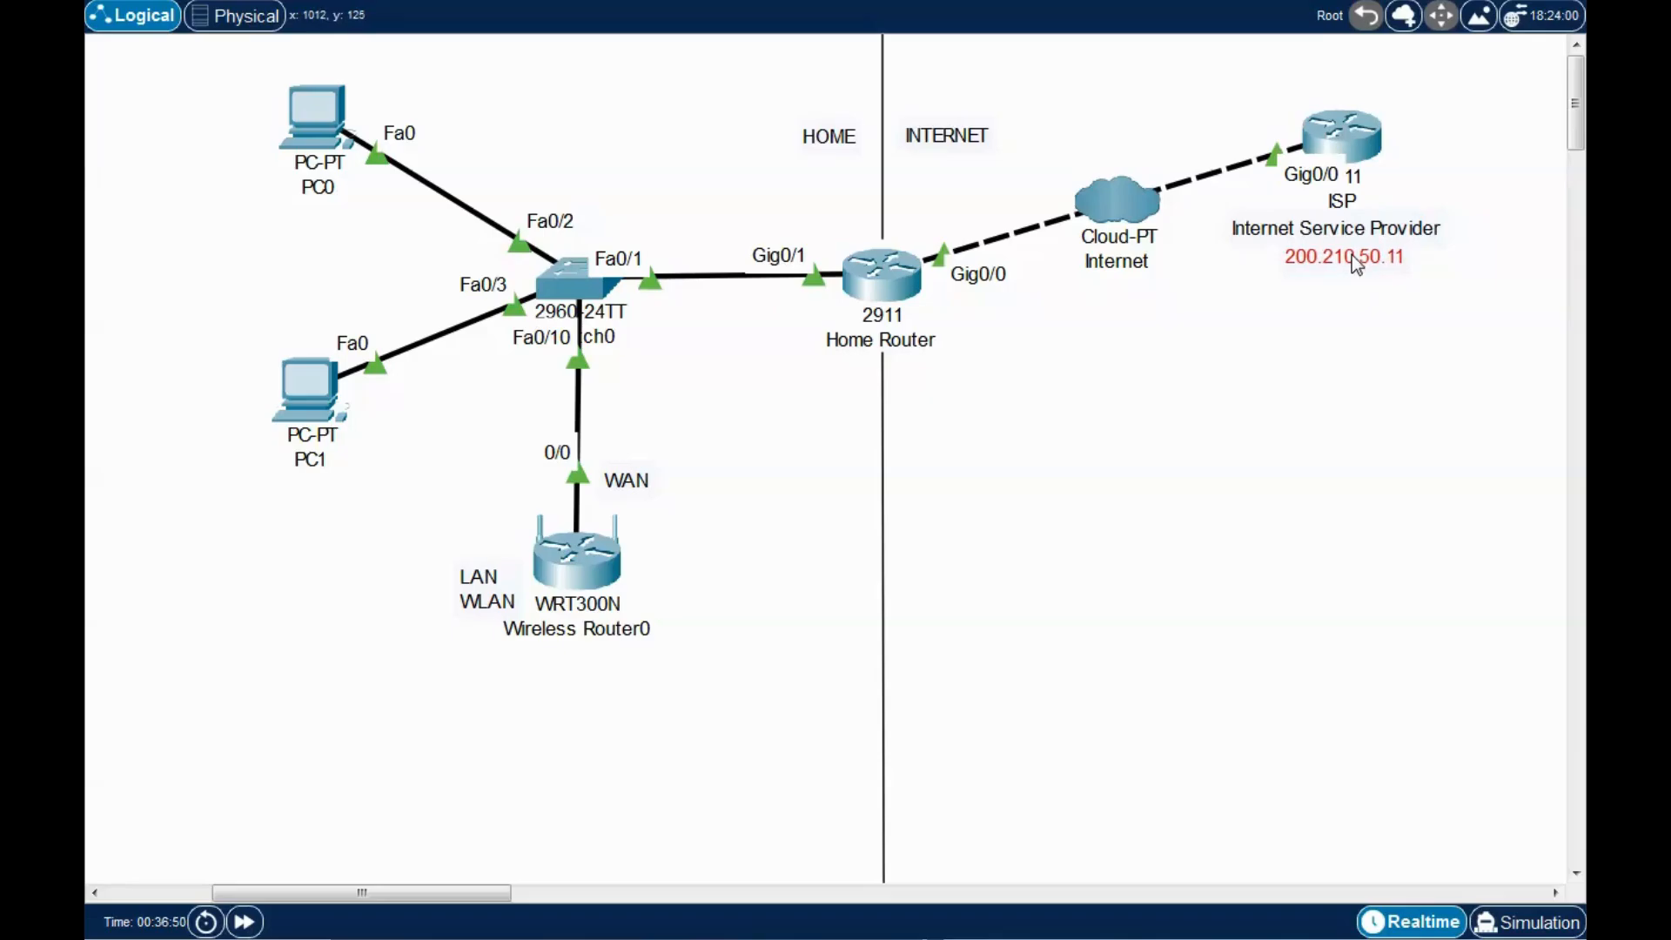
{"action": "left_click", "coordinate": [1340, 342]}
{"action": "left_click", "coordinate": [301, 119]}
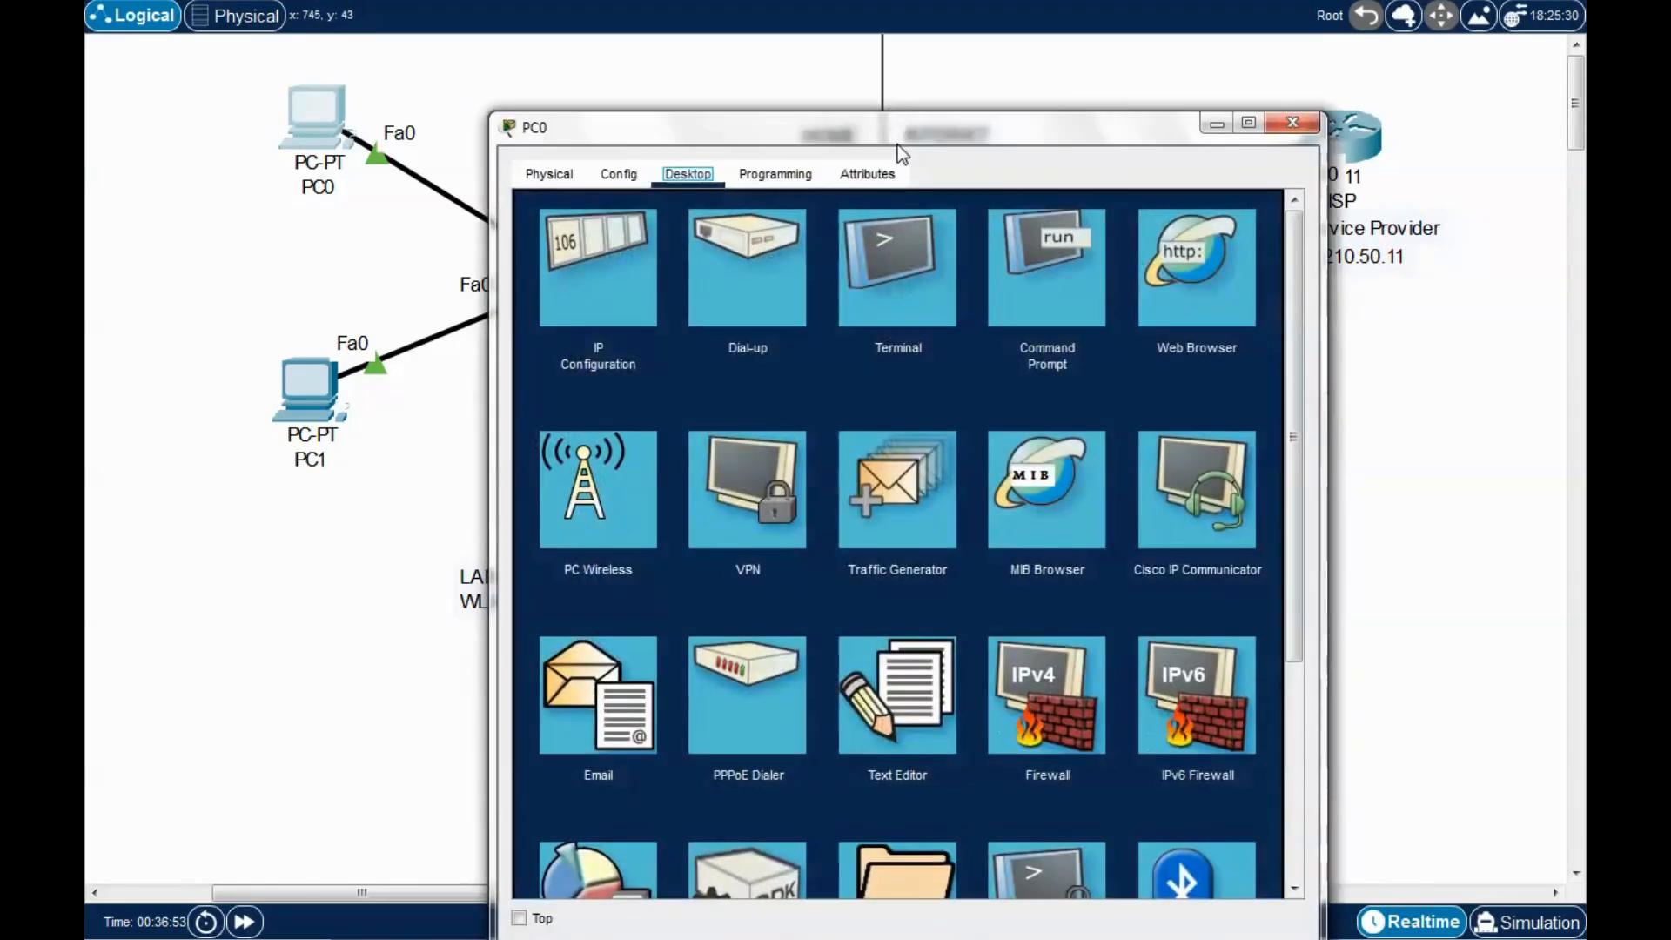
{"action": "left_click_drag", "start_coordinate": [896, 139], "coordinate": [598, 74]}
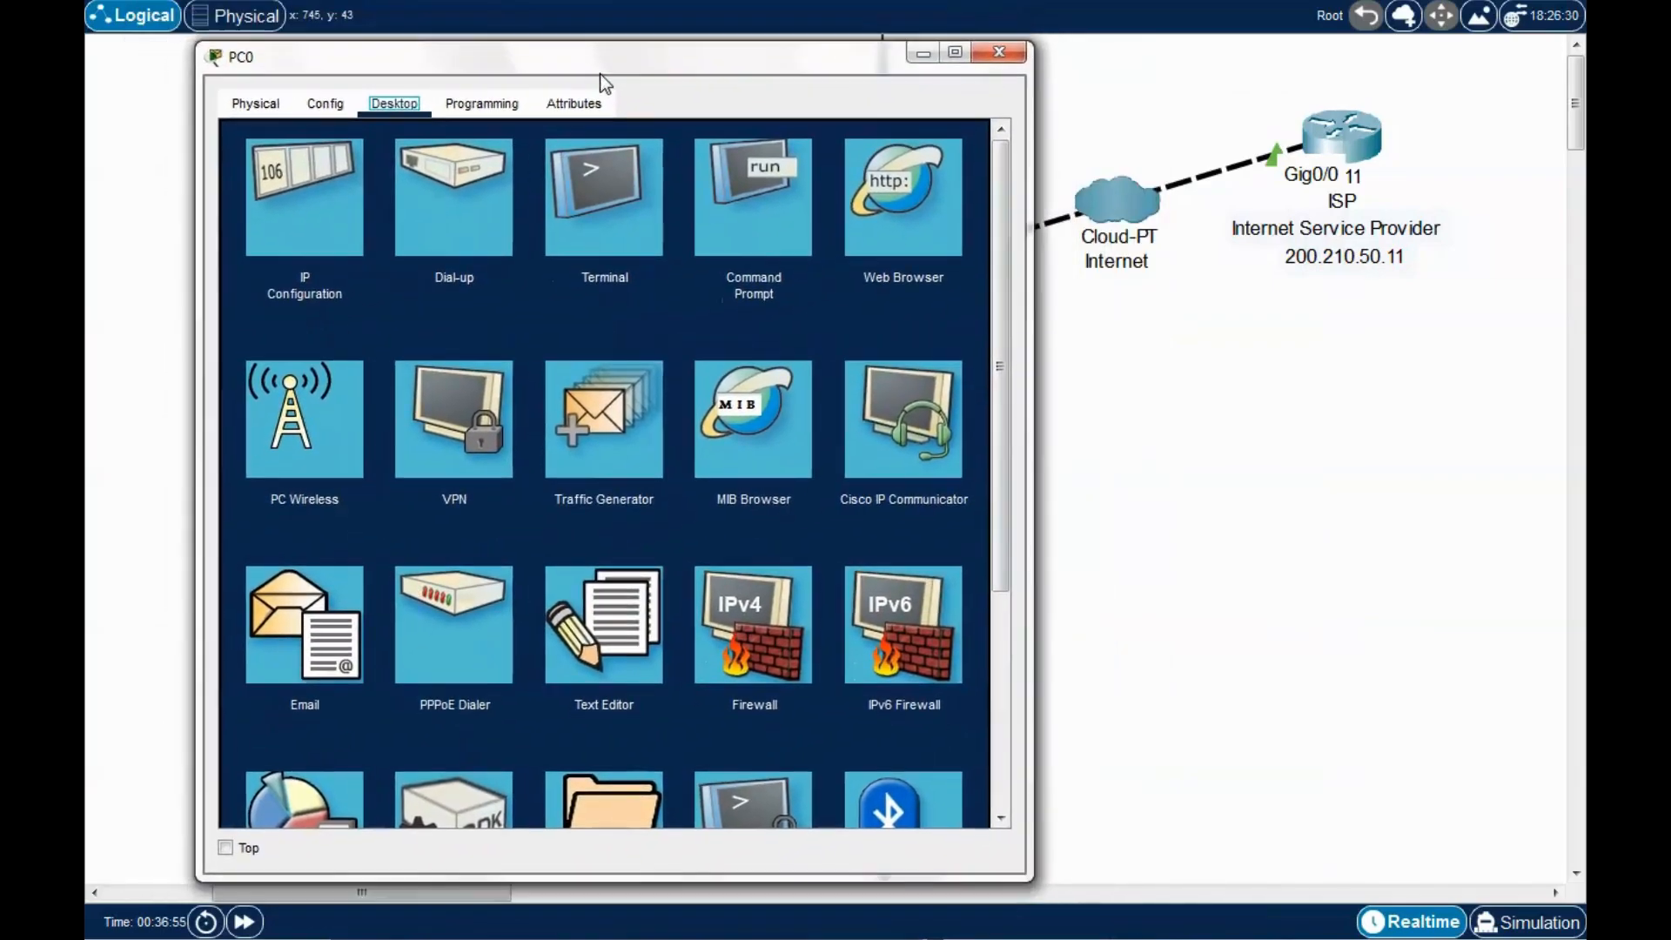
Ping the ISP at 200.210.50.11 from PC0's command prompt.
{"action": "left_click", "coordinate": [764, 181]}
{"action": "type", "text": "pi"}
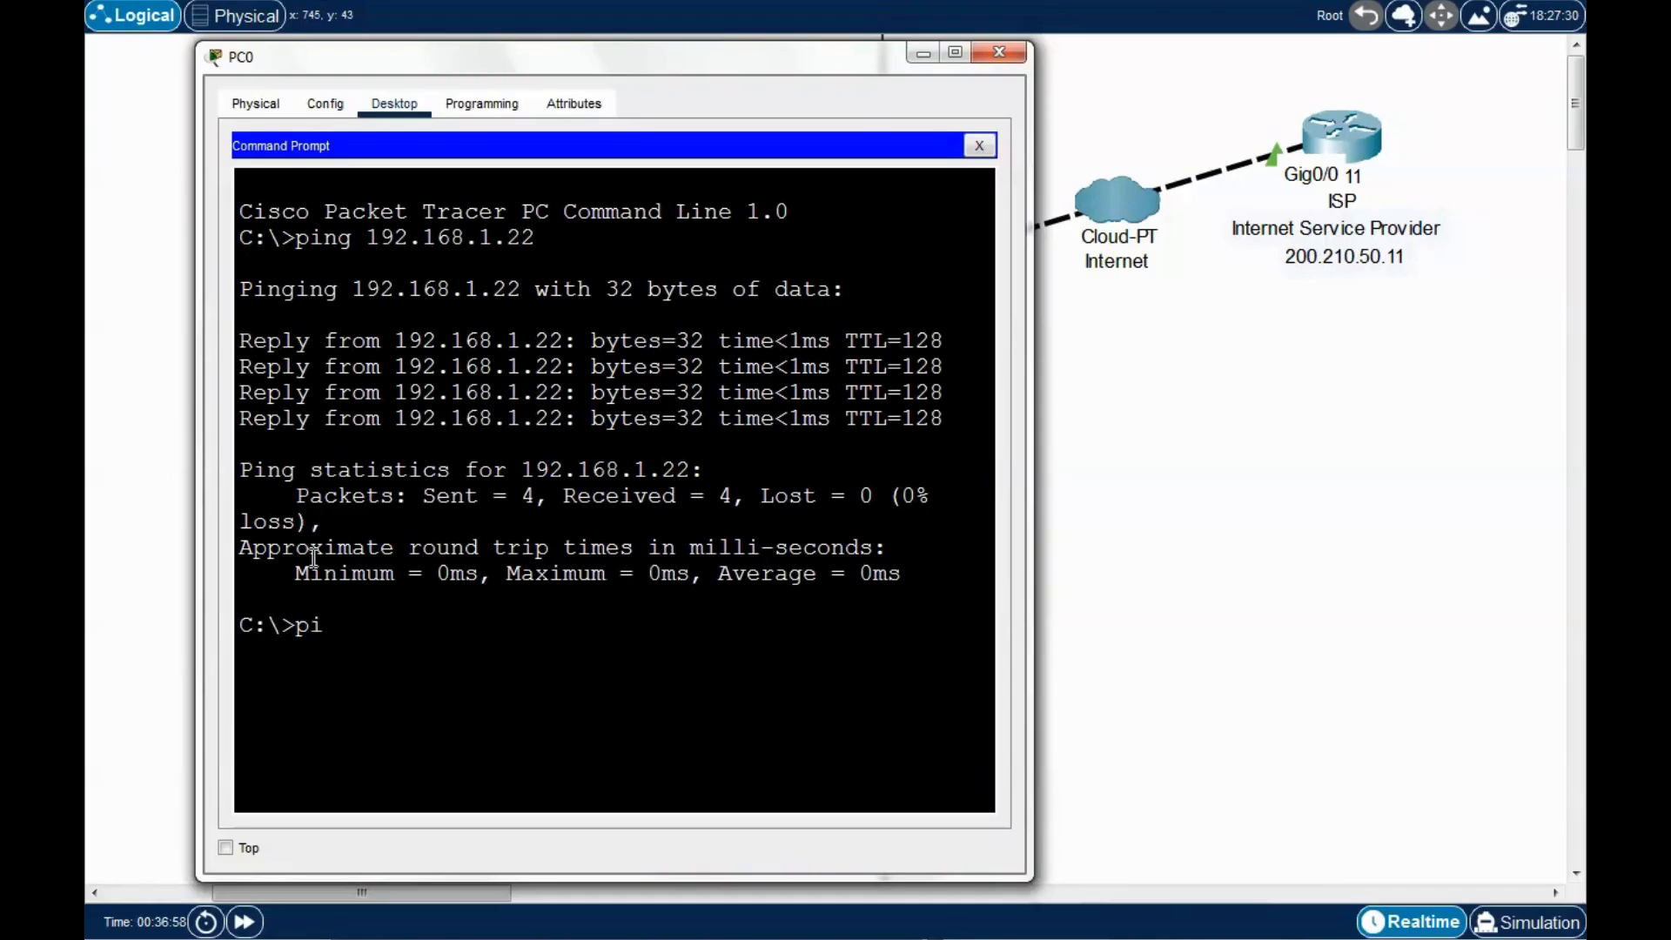
{"action": "type", "text": "ng 200.210.50"}
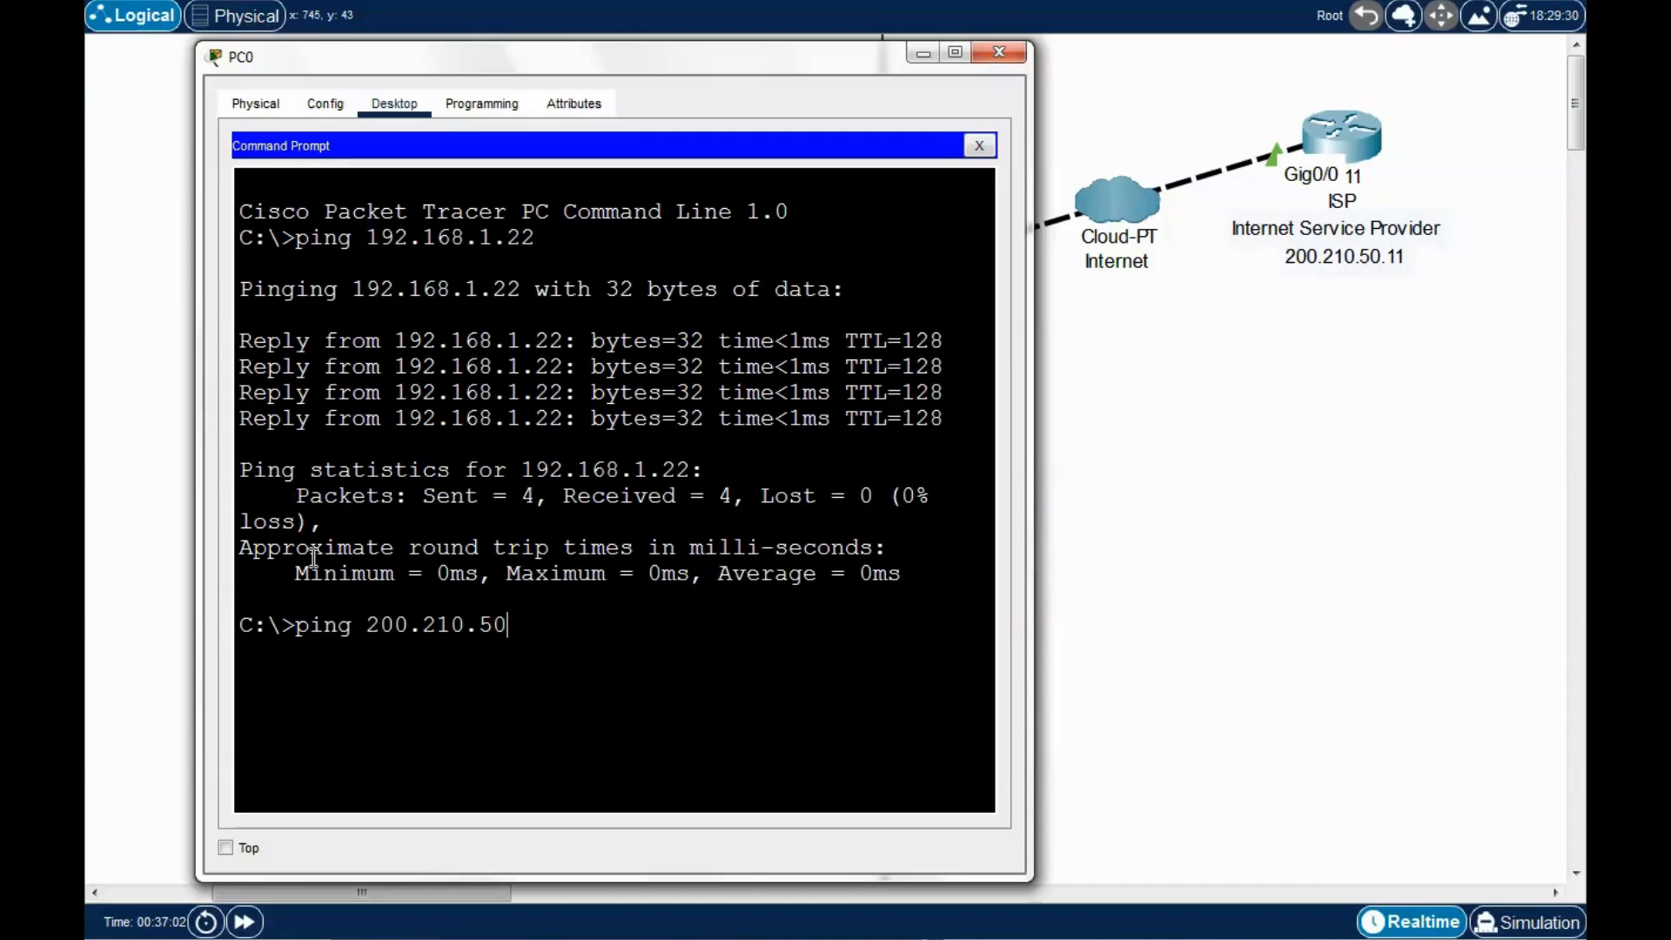
{"action": "type", "text": ".11"}
{"action": "key", "text": "Return"}
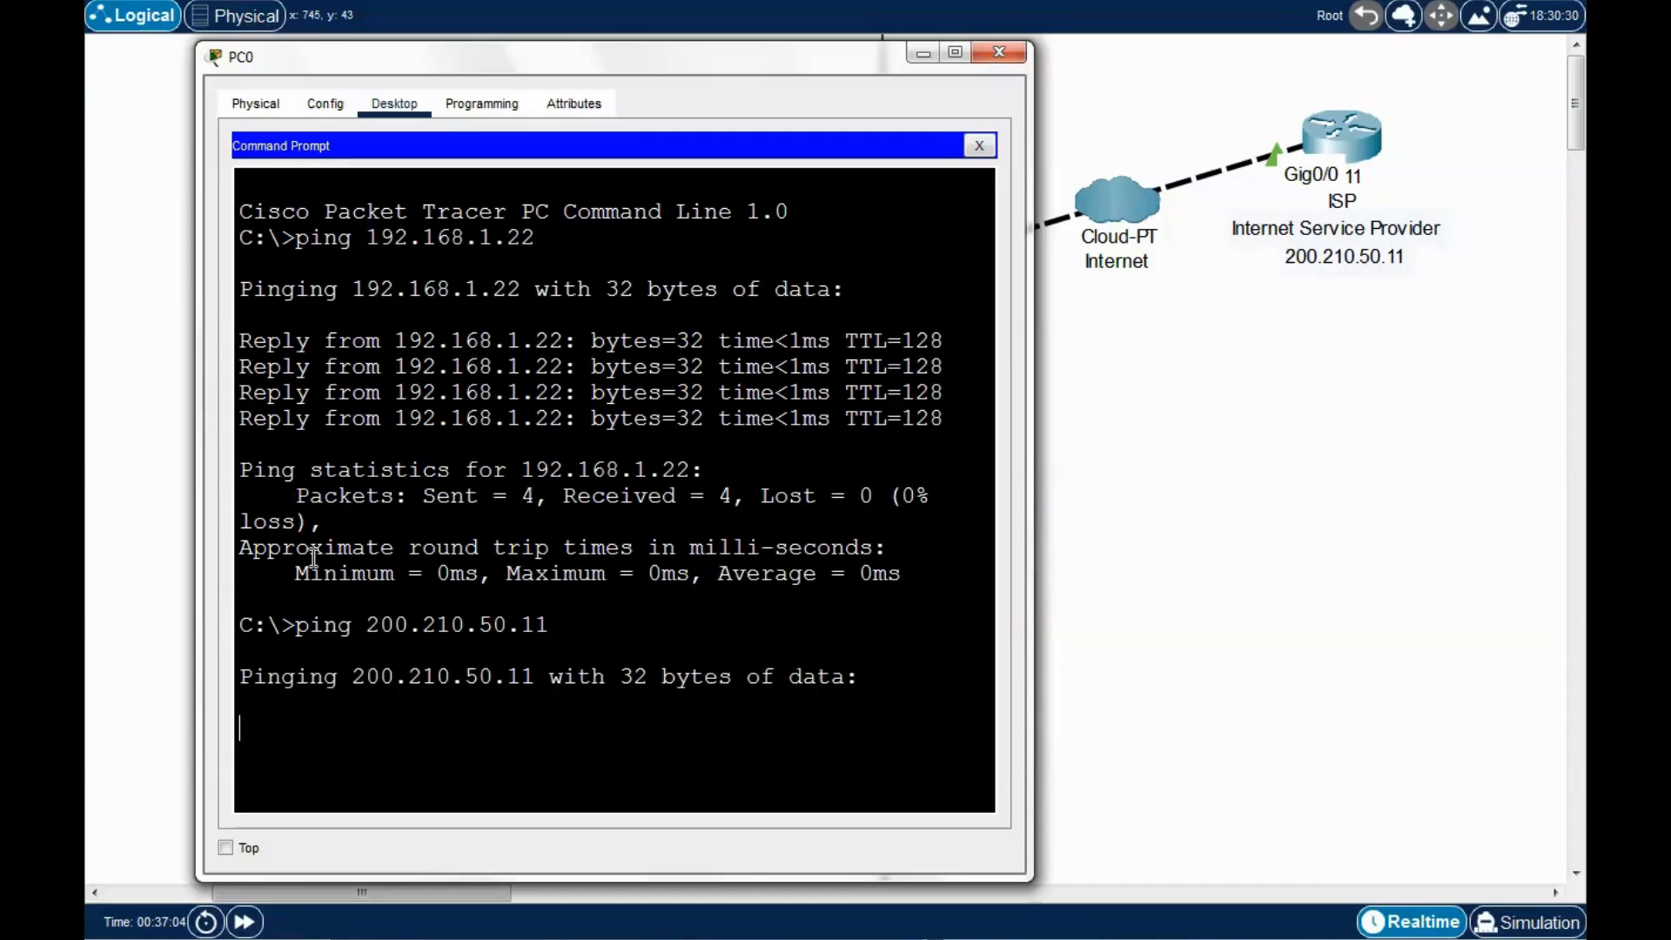
{"action": "left_click_drag", "start_coordinate": [698, 57], "coordinate": [678, 13]}
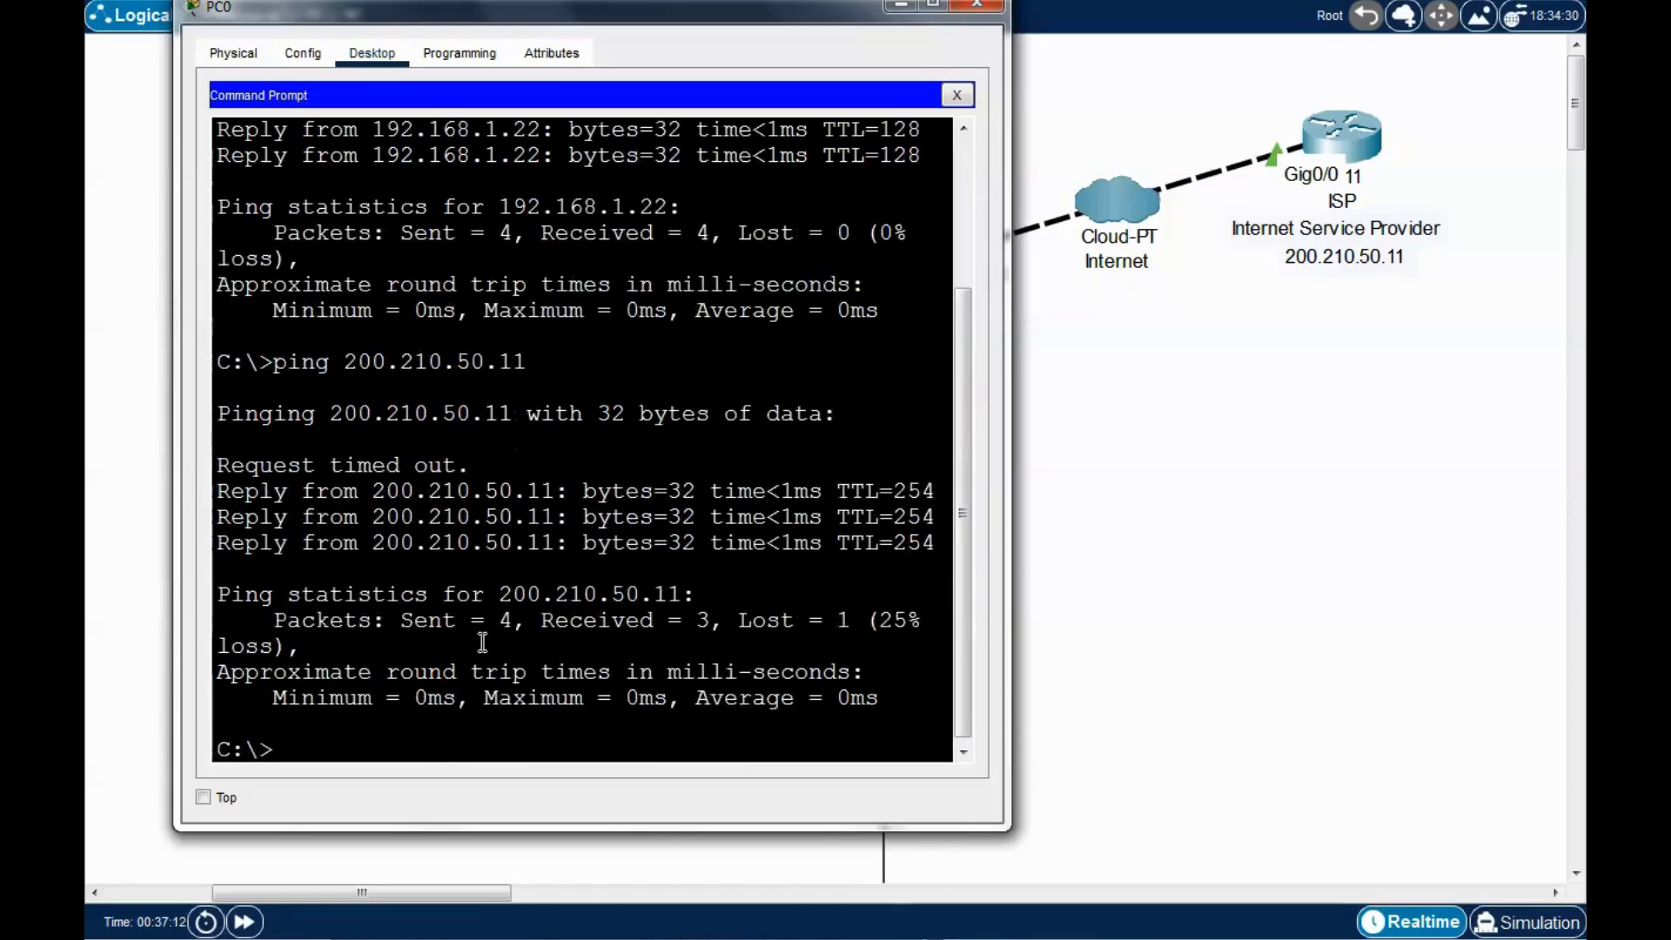
Rerun the ping to 200.210.50.11 for 4 of 4 replies, then close PC0's window.
{"action": "left_click_drag", "start_coordinate": [484, 465], "coordinate": [223, 463]}
{"action": "left_click", "coordinate": [361, 533]}
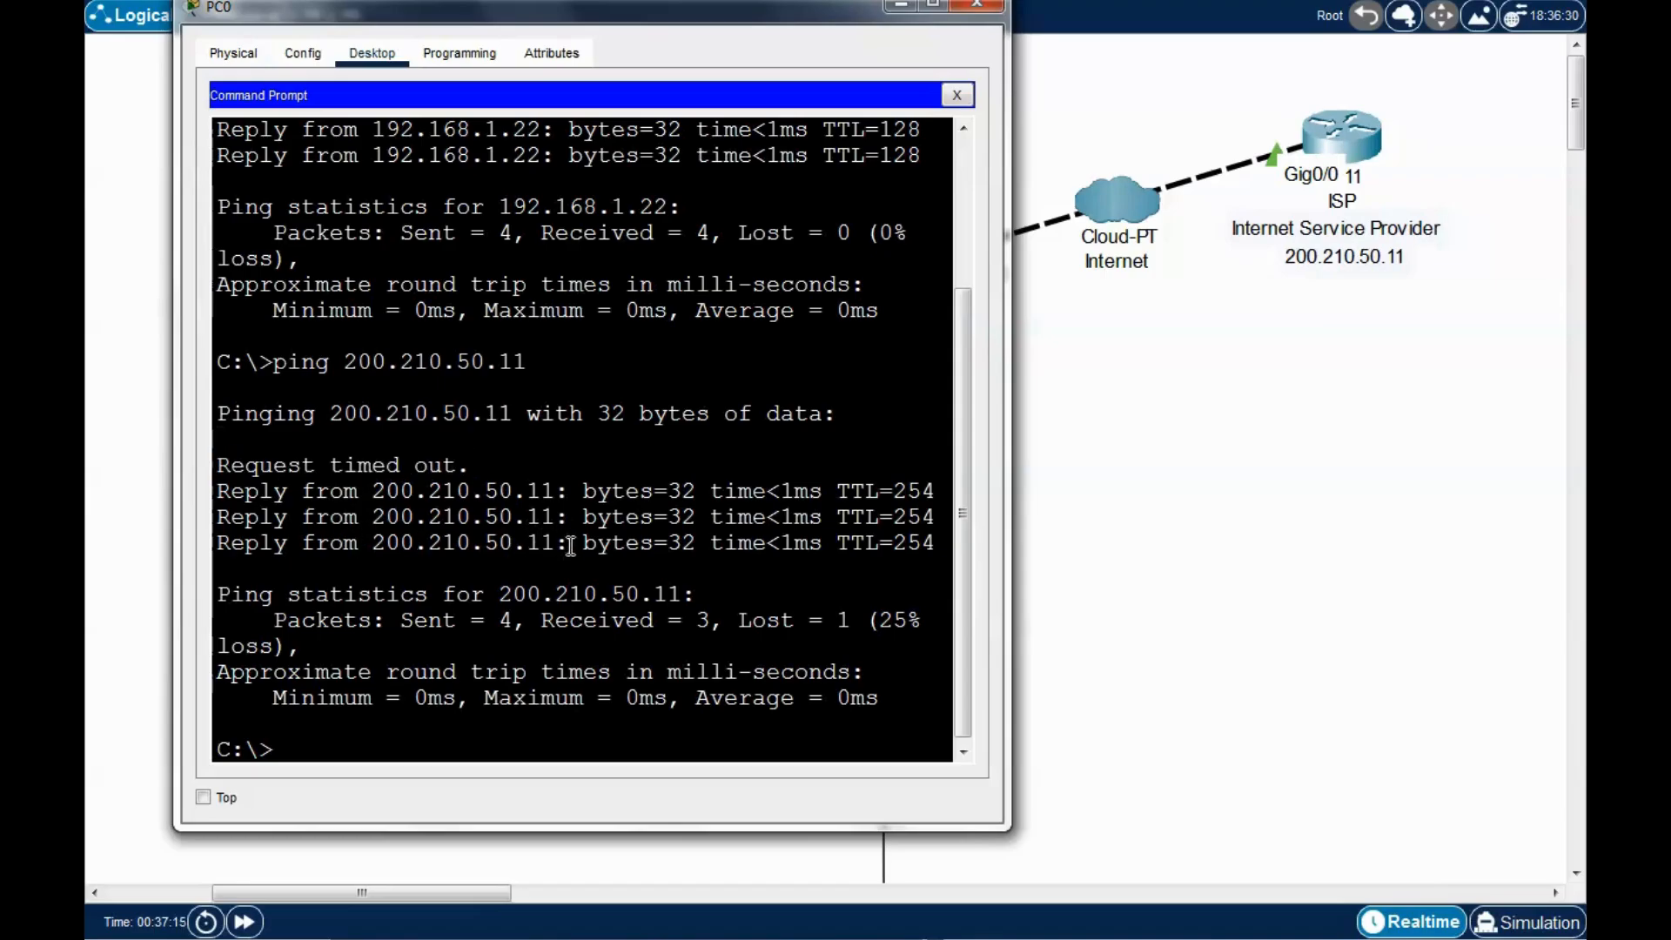
{"action": "key", "text": "Up"}
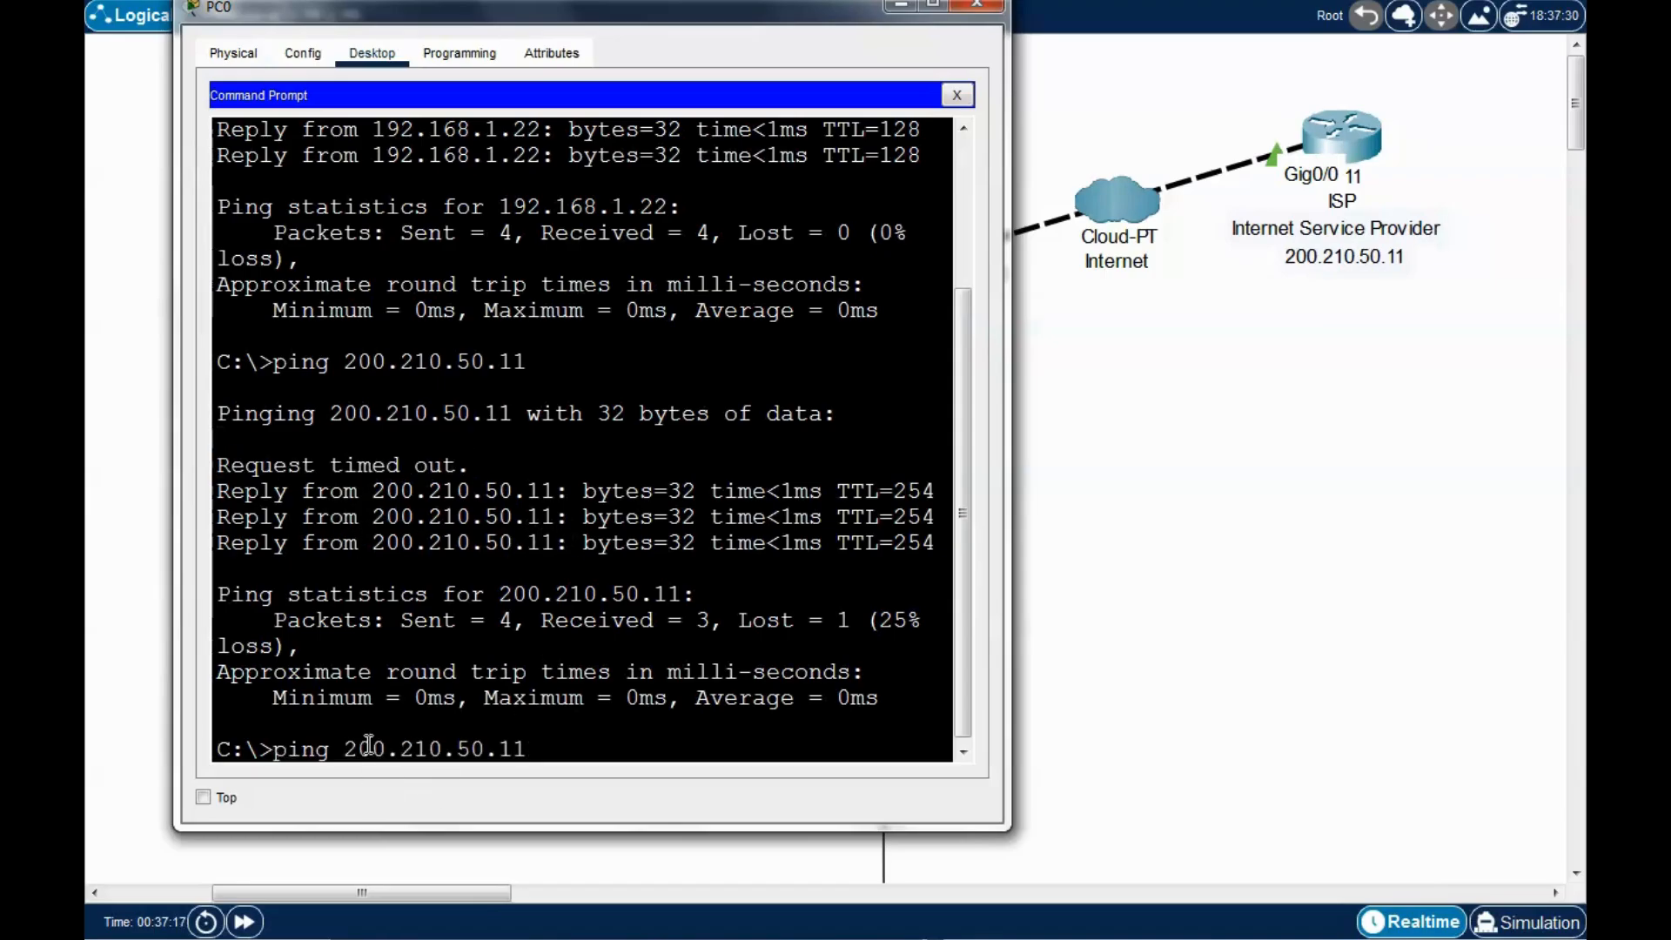
{"action": "key", "text": "Return"}
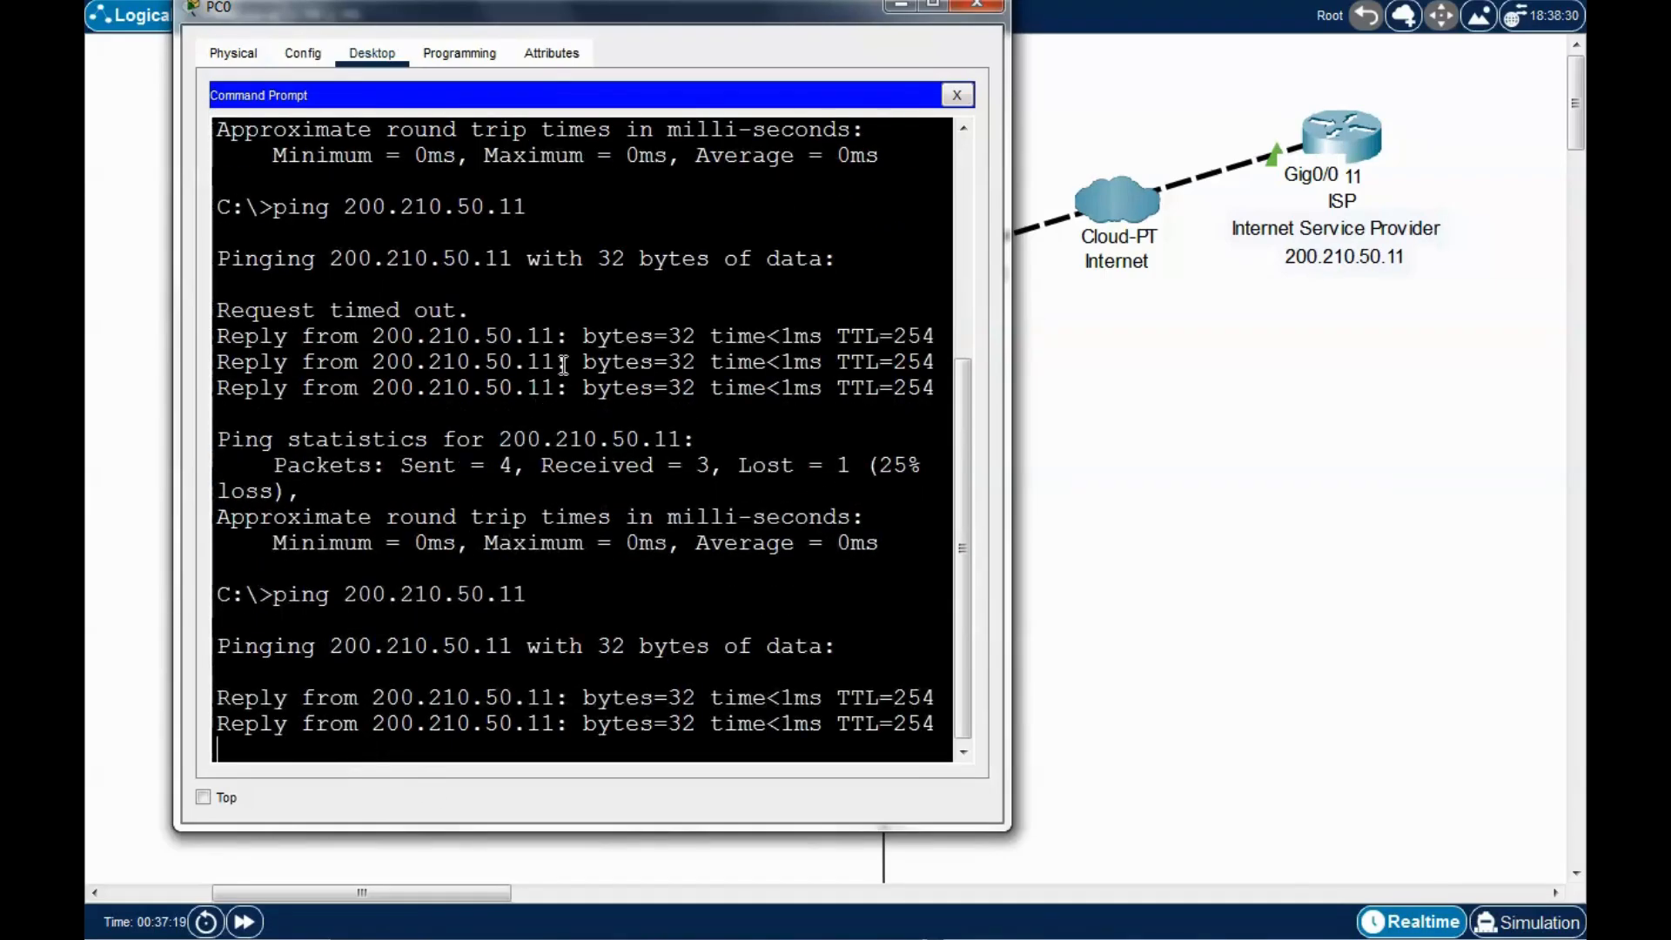
{"action": "left_click_drag", "start_coordinate": [693, 13], "coordinate": [709, 4]}
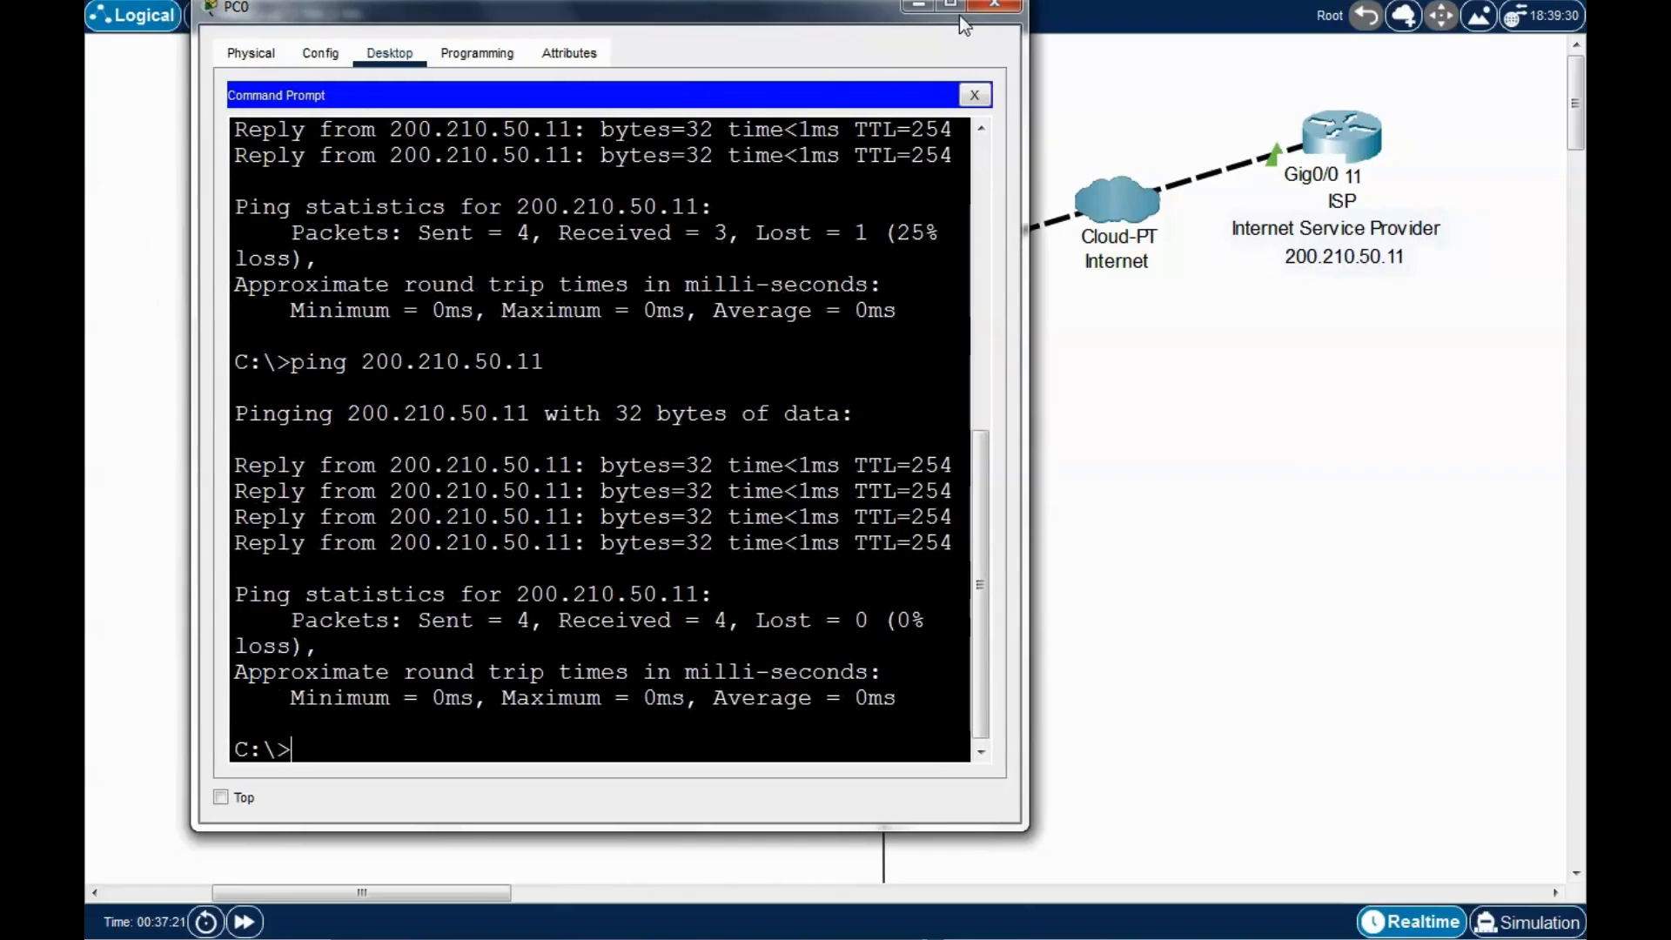
{"action": "left_click", "coordinate": [994, 5]}
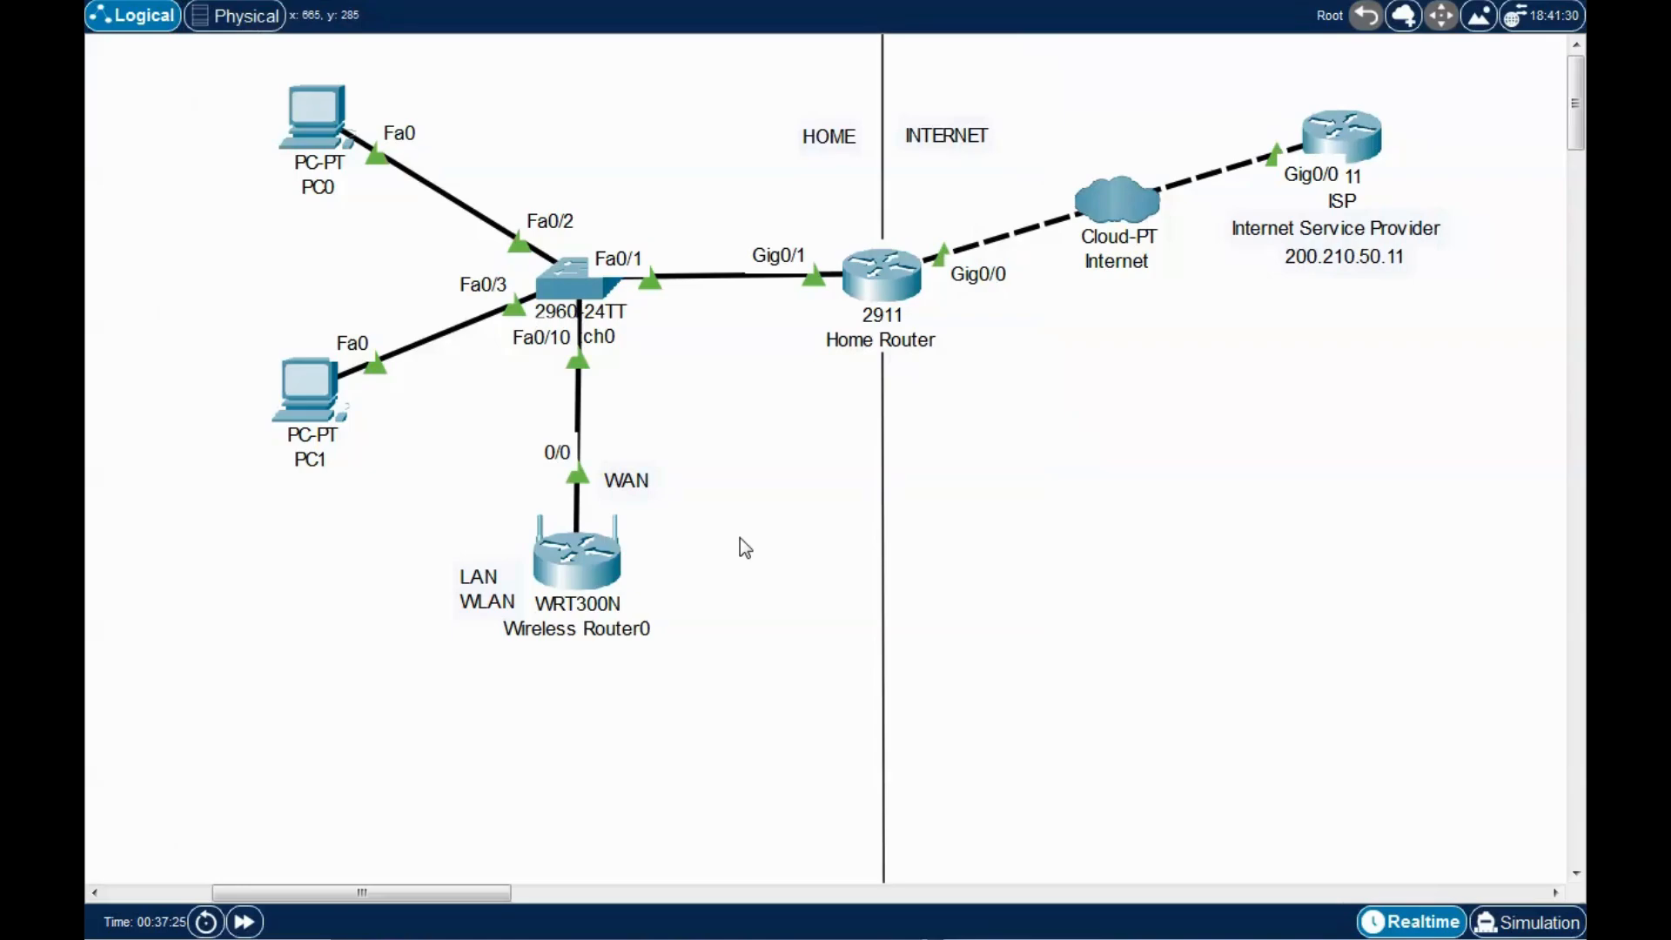
{"action": "left_click_drag", "start_coordinate": [416, 485], "coordinate": [662, 677]}
{"action": "left_click", "coordinate": [715, 718]}
{"action": "left_click_drag", "start_coordinate": [154, 71], "coordinate": [809, 748]}
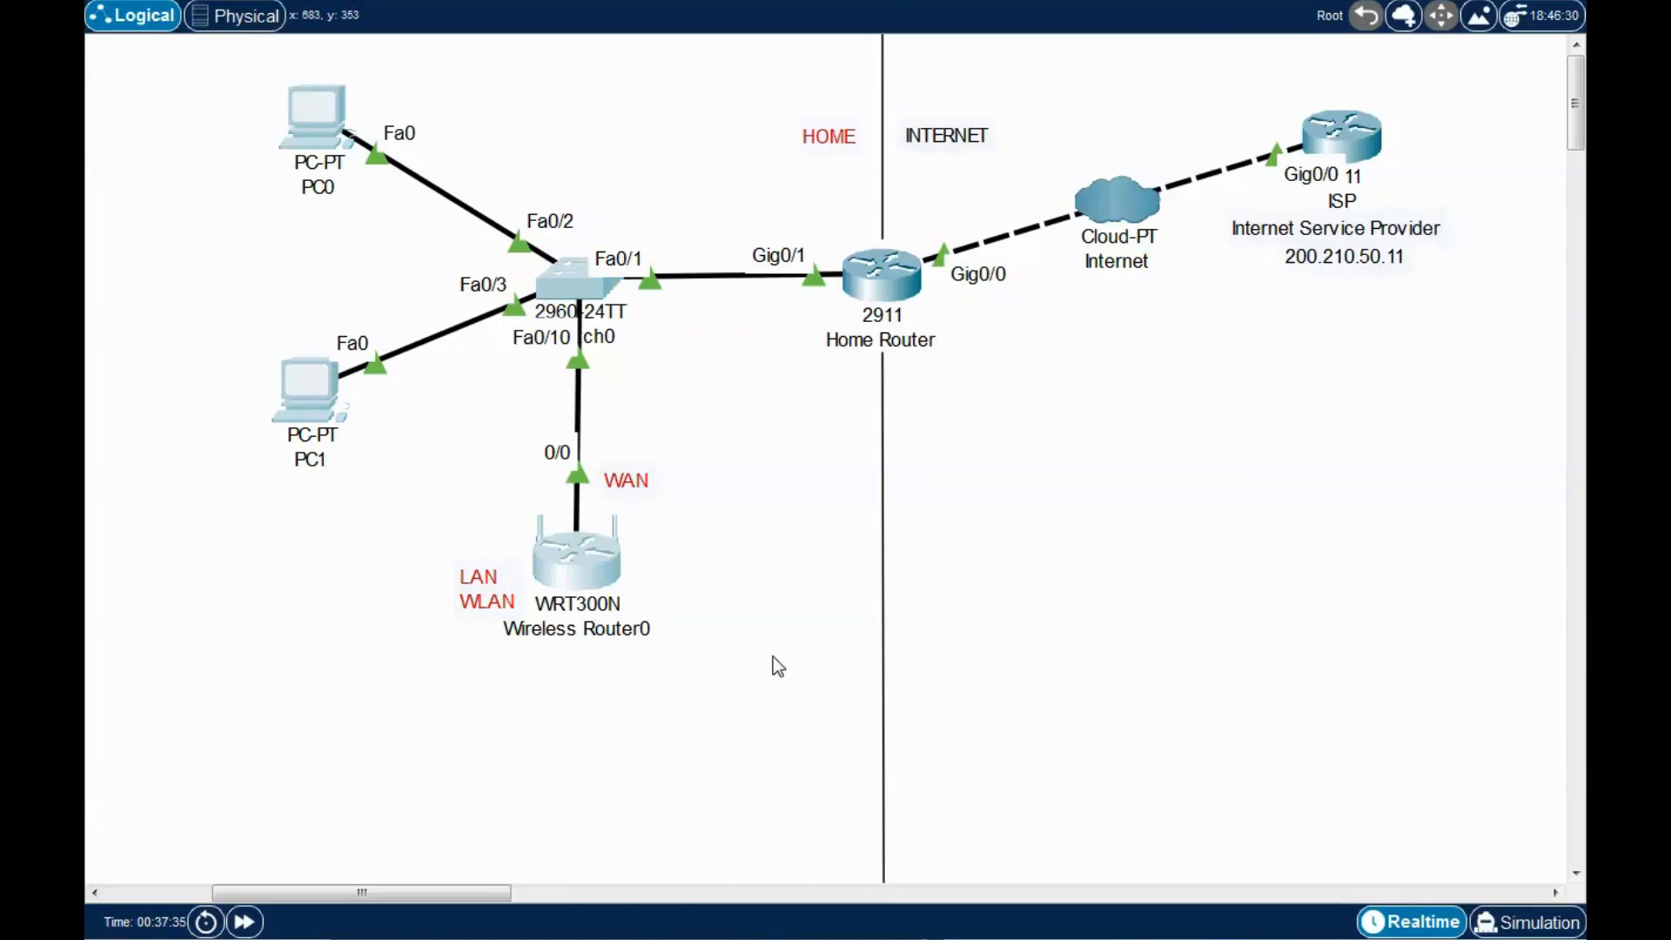
{"action": "left_click", "coordinate": [777, 574]}
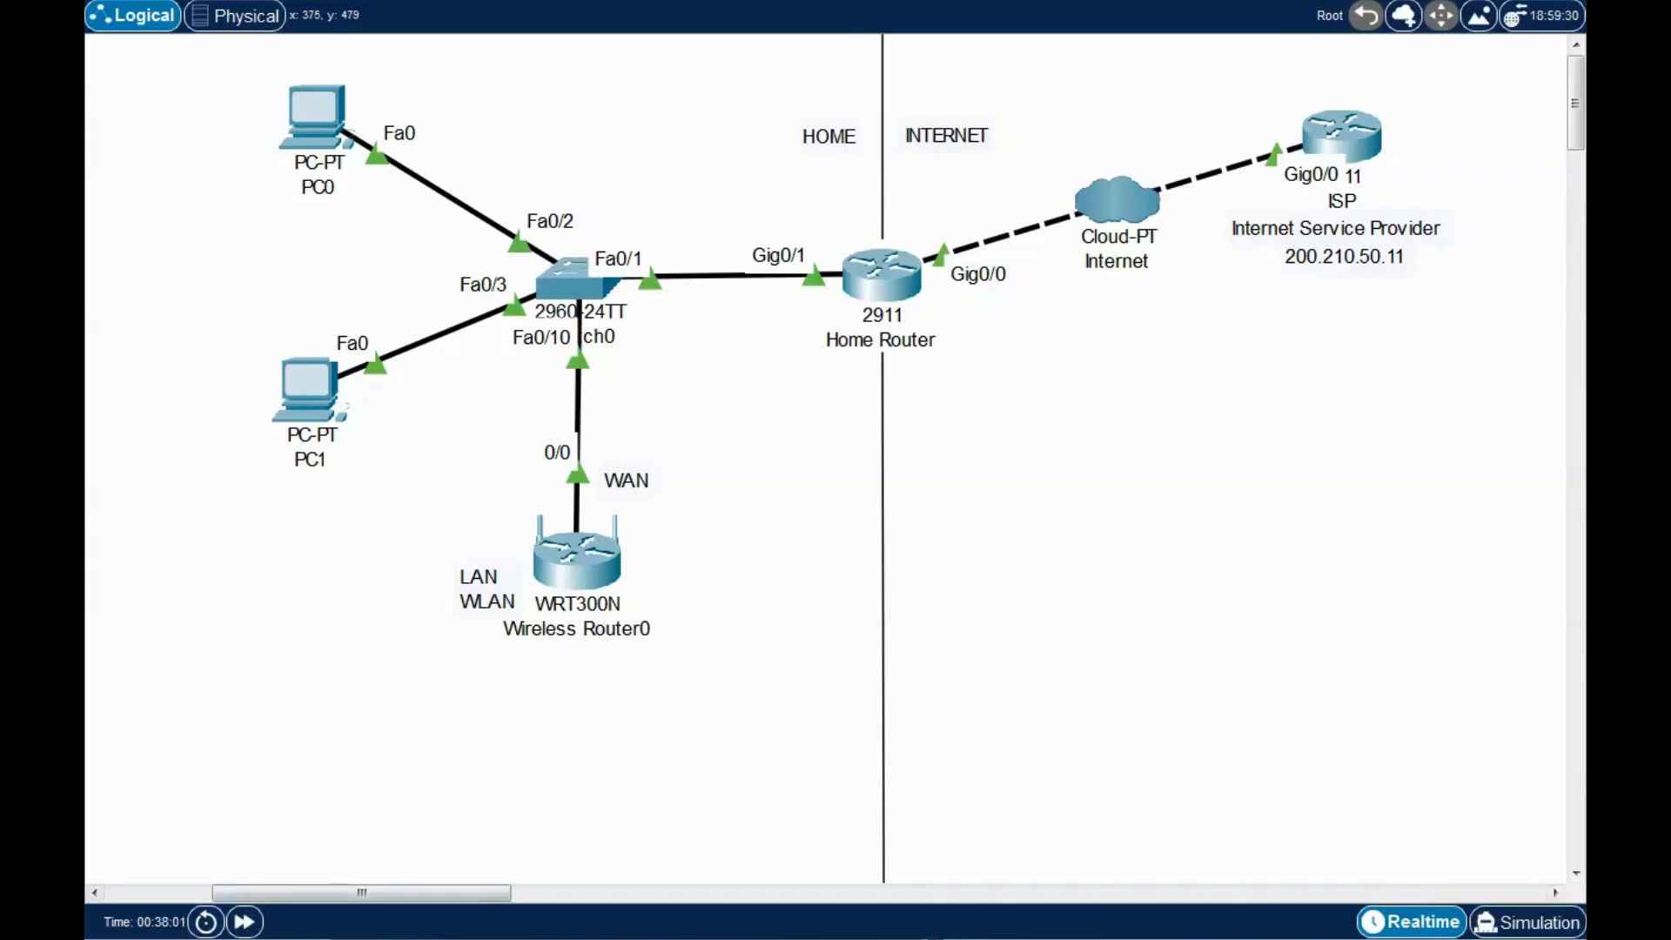
Place a PC-PT right of Wireless Router0, rename it MGT, and nudge it right.
{"action": "left_click", "coordinate": [806, 569]}
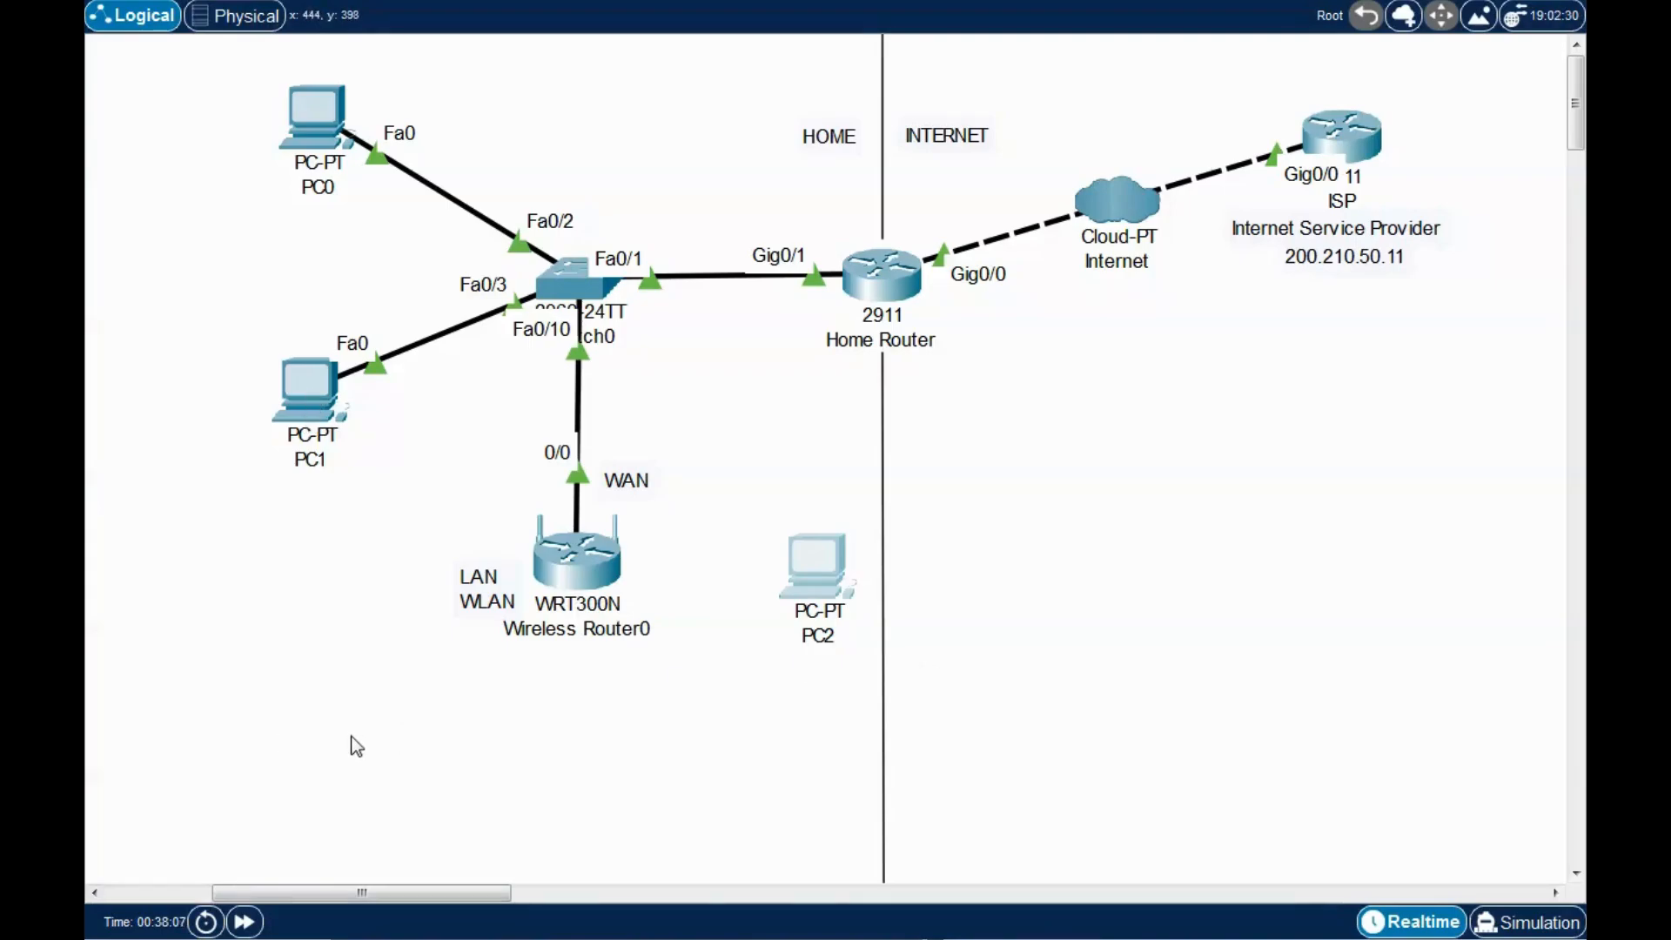
{"action": "left_click", "coordinate": [823, 634]}
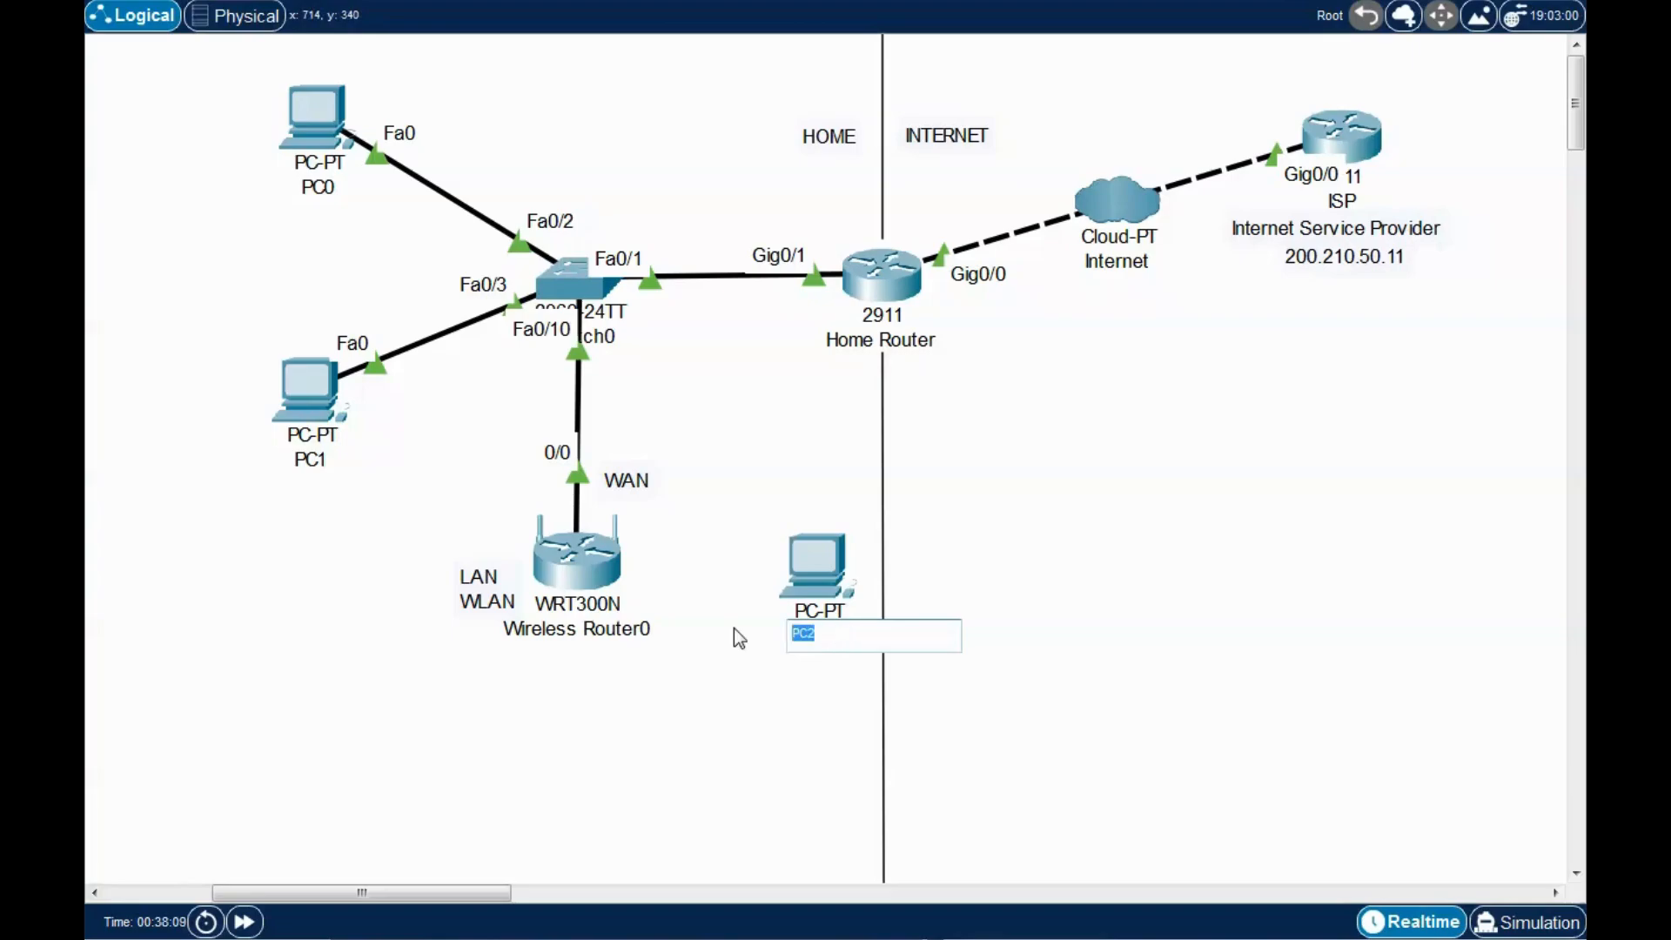
{"action": "type", "text": "MGT"}
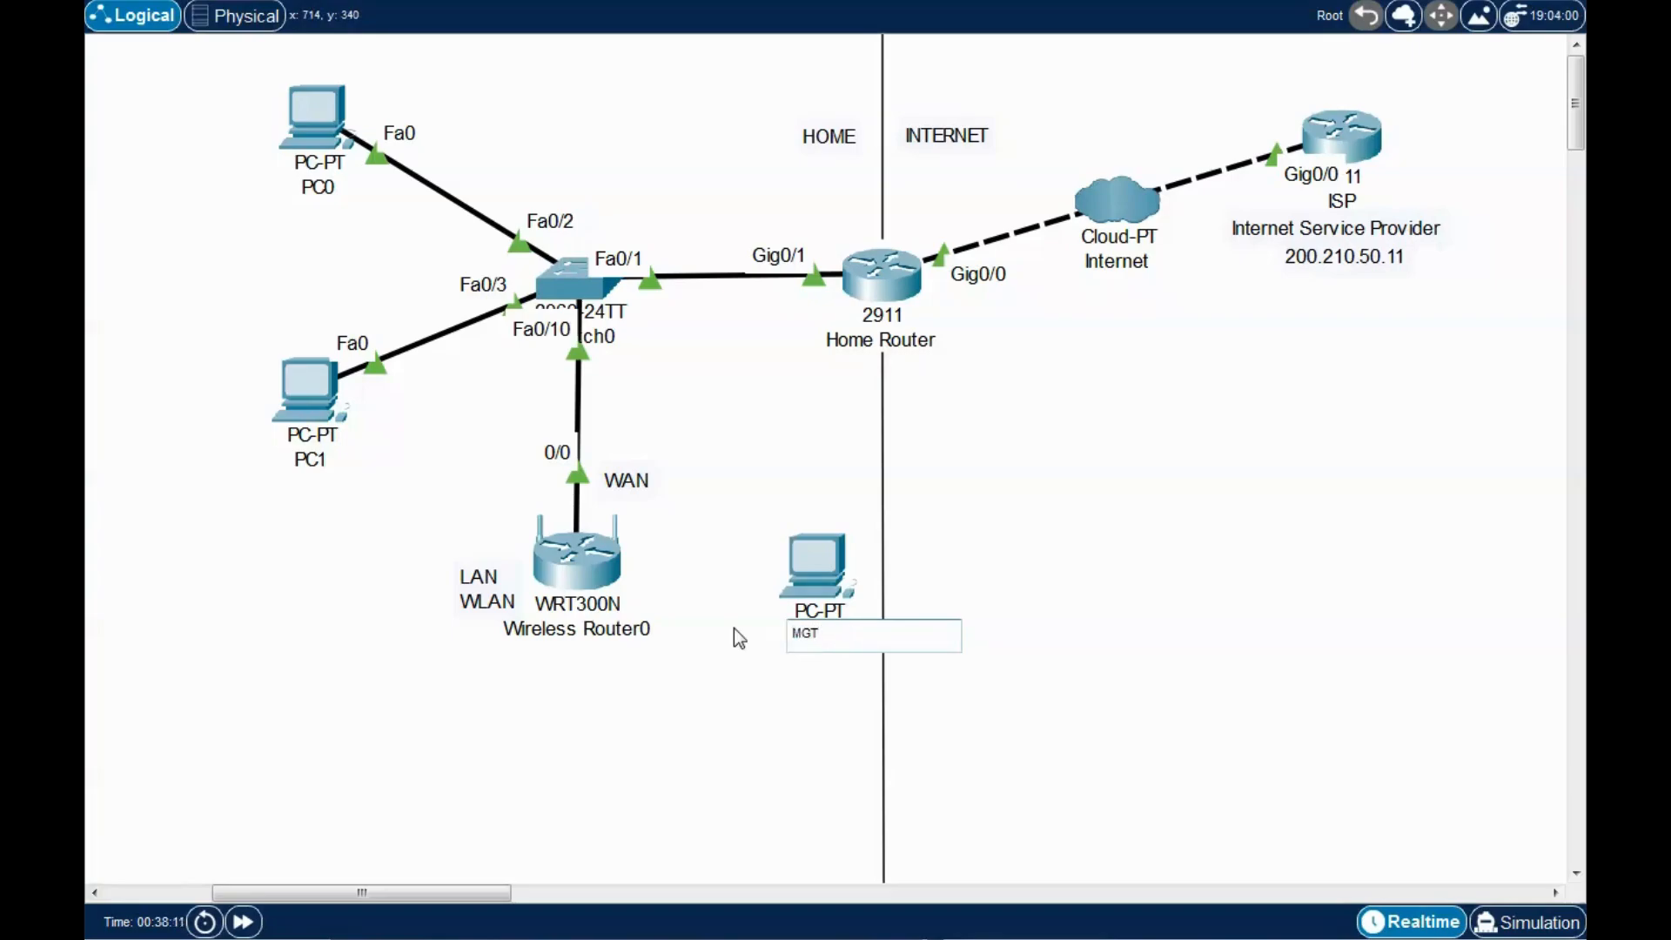
{"action": "left_click", "coordinate": [818, 698]}
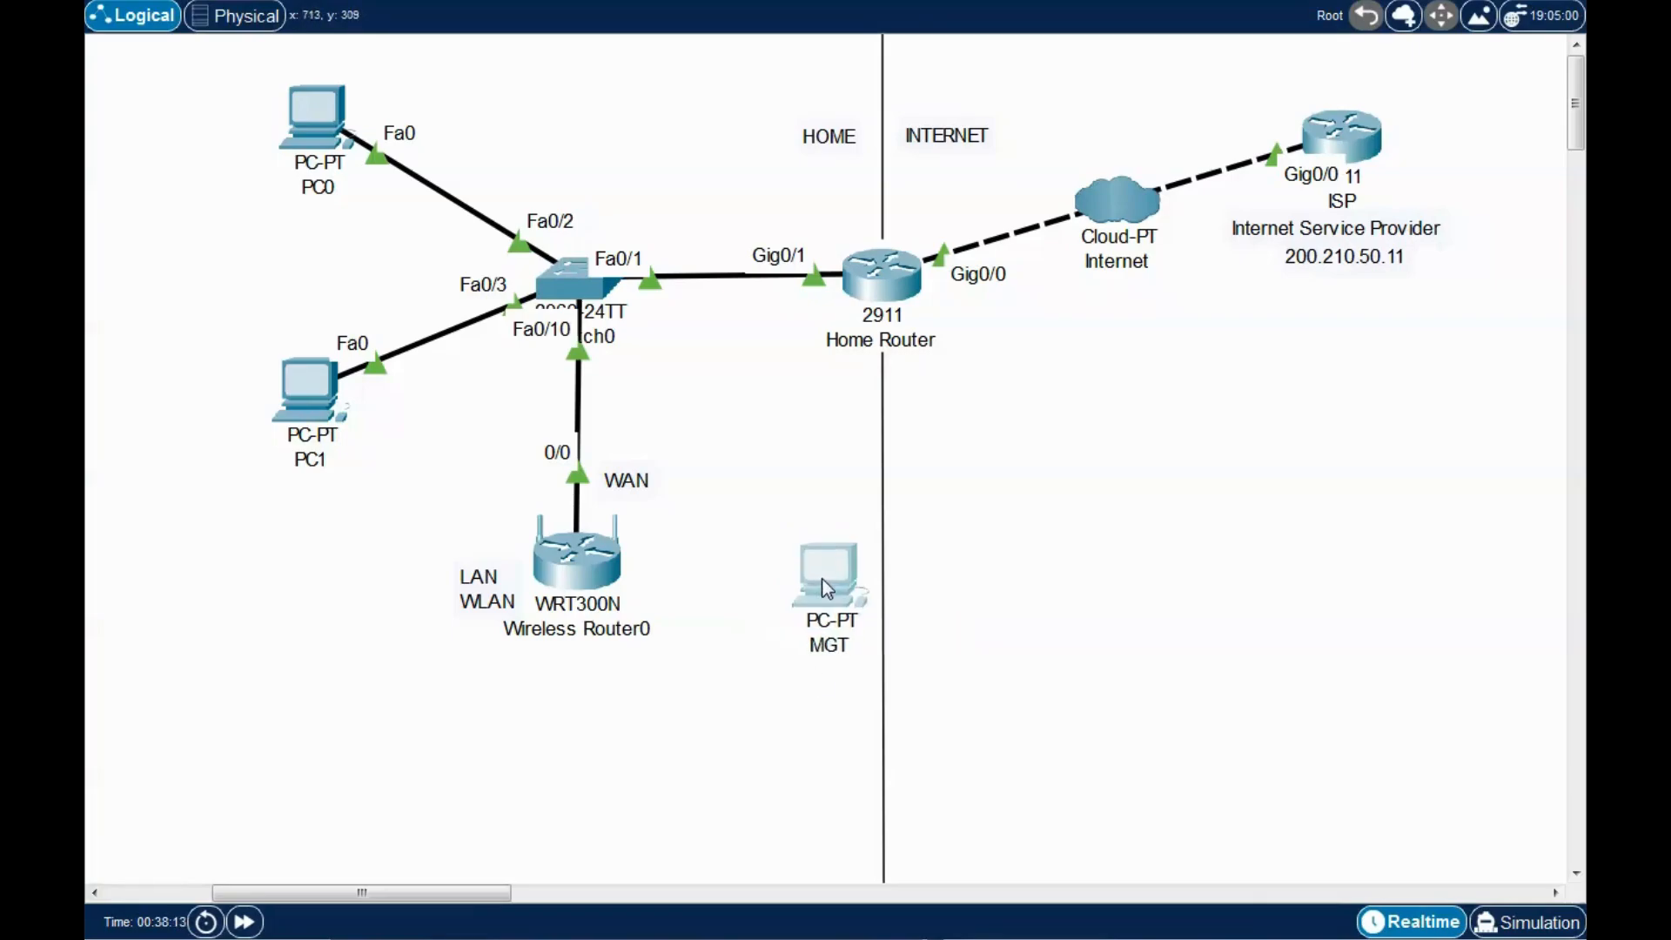
{"action": "left_click_drag", "start_coordinate": [817, 566], "coordinate": [841, 566]}
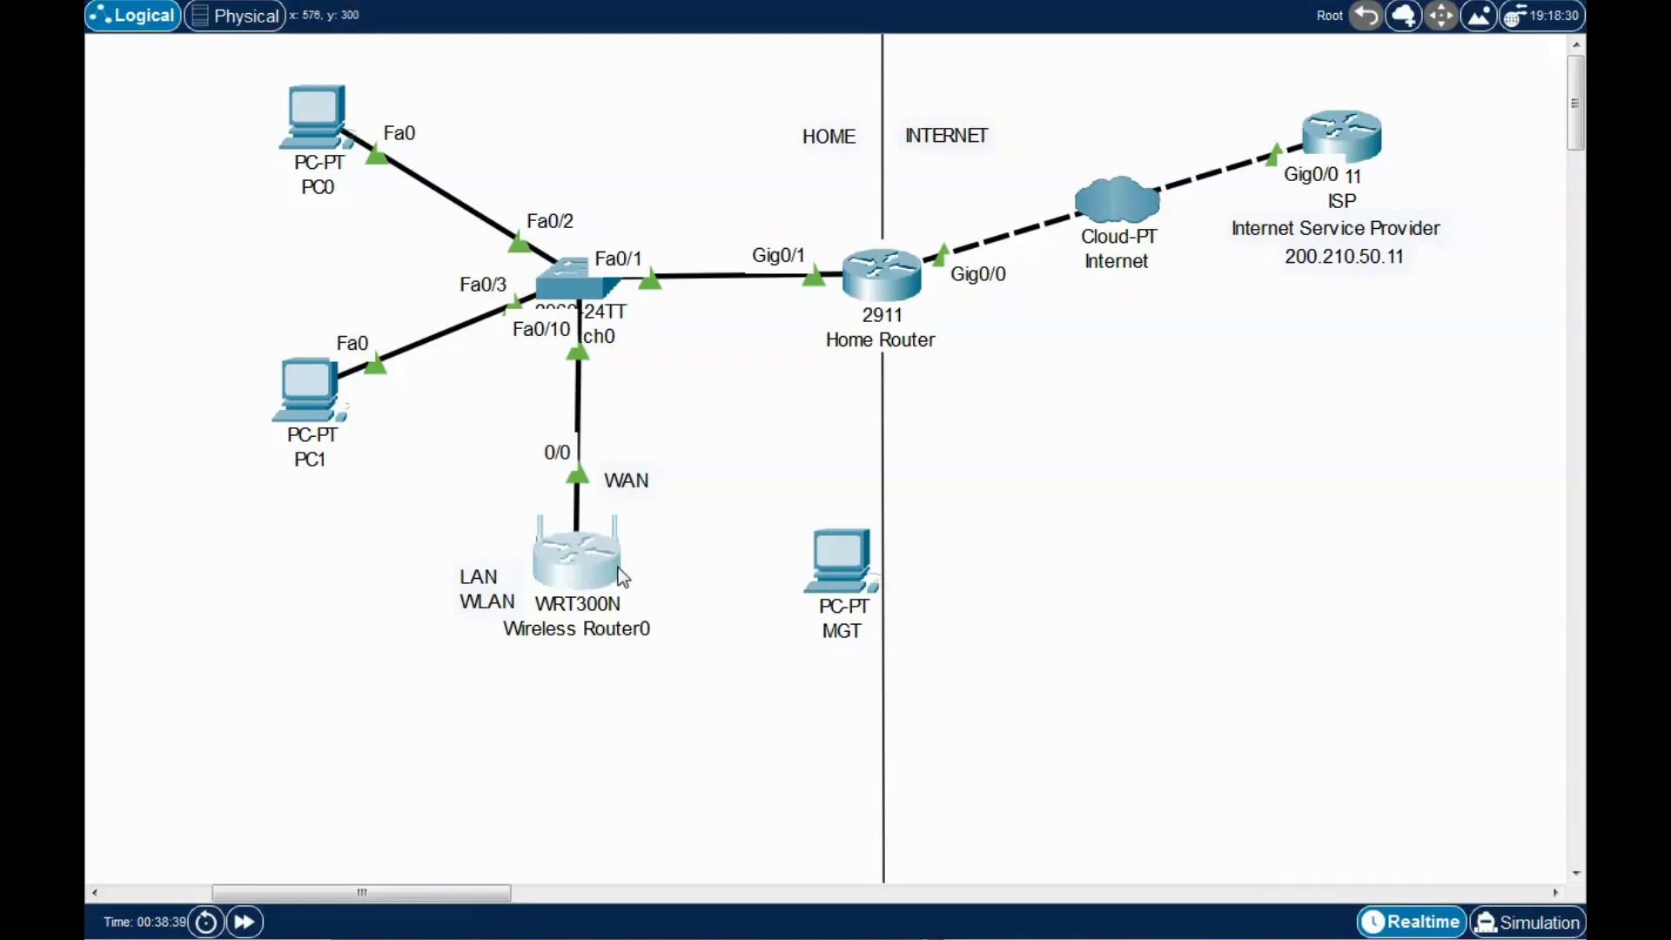
Zoom in on Wireless Router0's Physical view, then return to its Config Global Settings.
{"action": "left_click", "coordinate": [579, 561]}
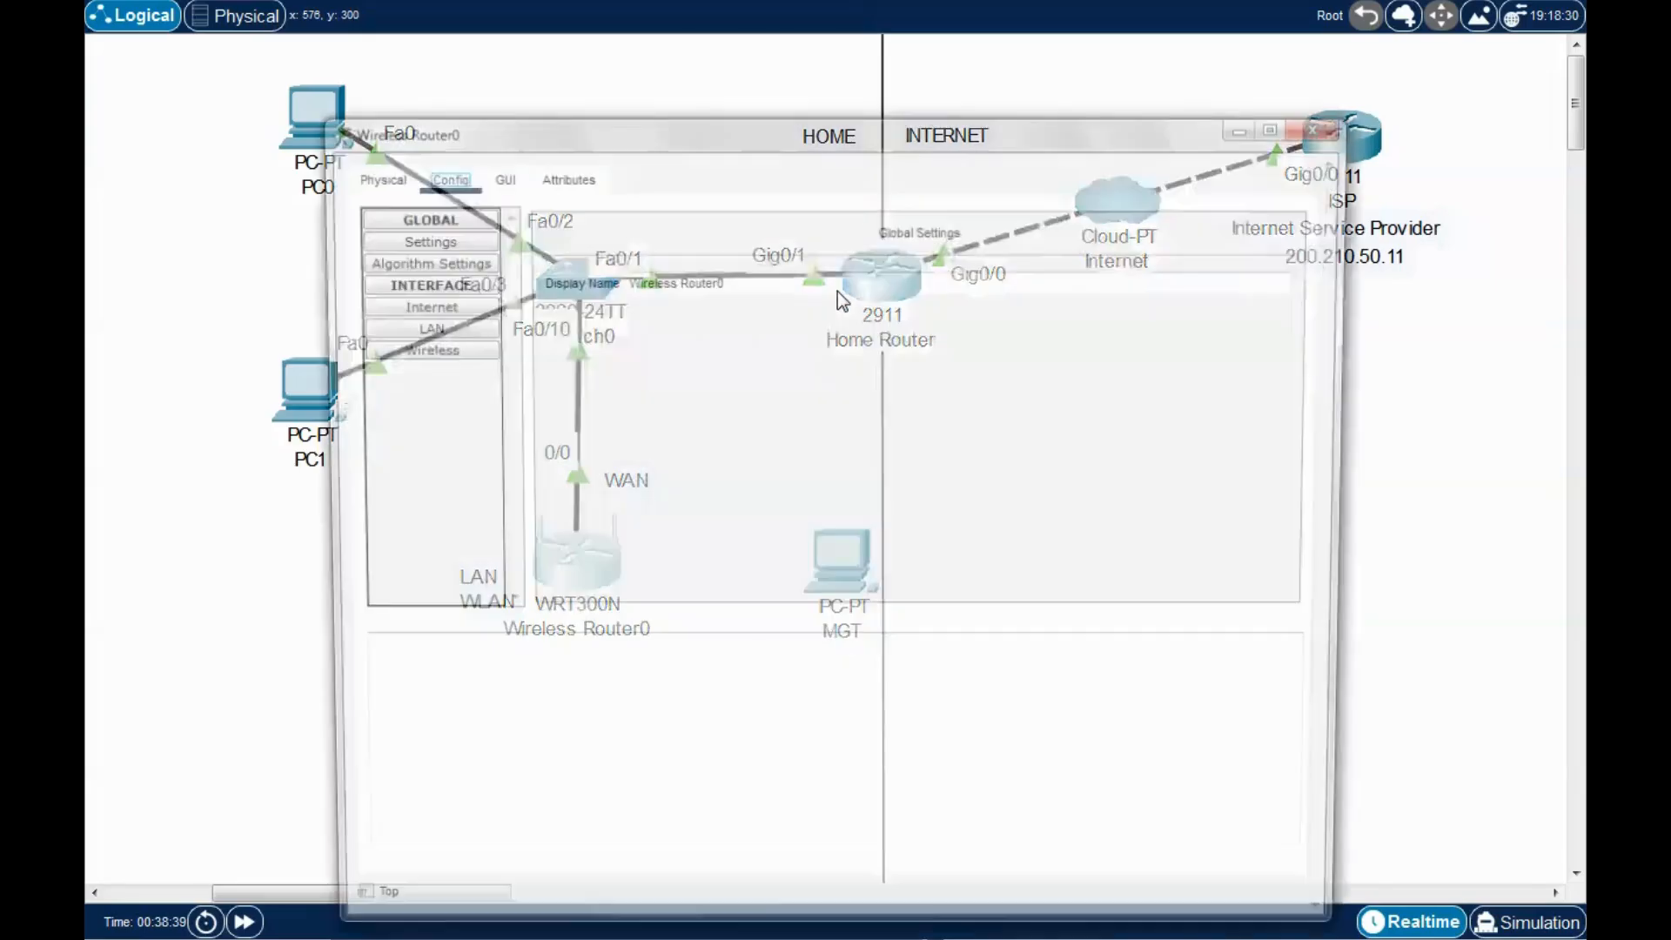
{"action": "left_click_drag", "start_coordinate": [859, 139], "coordinate": [884, 108]}
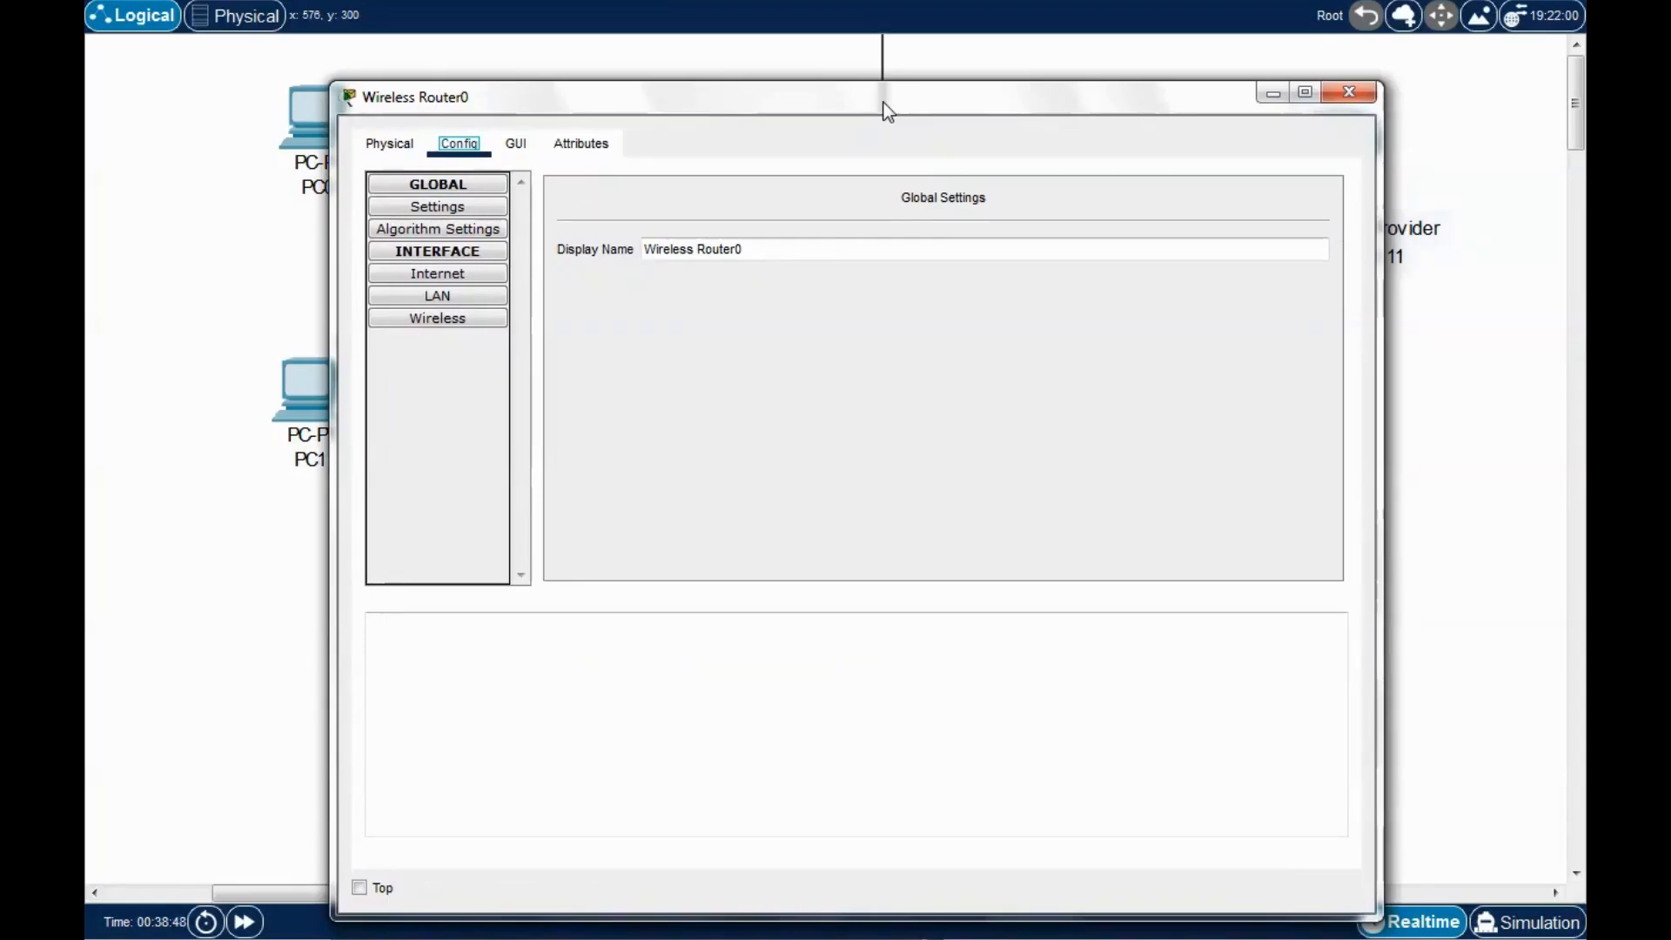
{"action": "left_click_drag", "start_coordinate": [928, 109], "coordinate": [922, 82]}
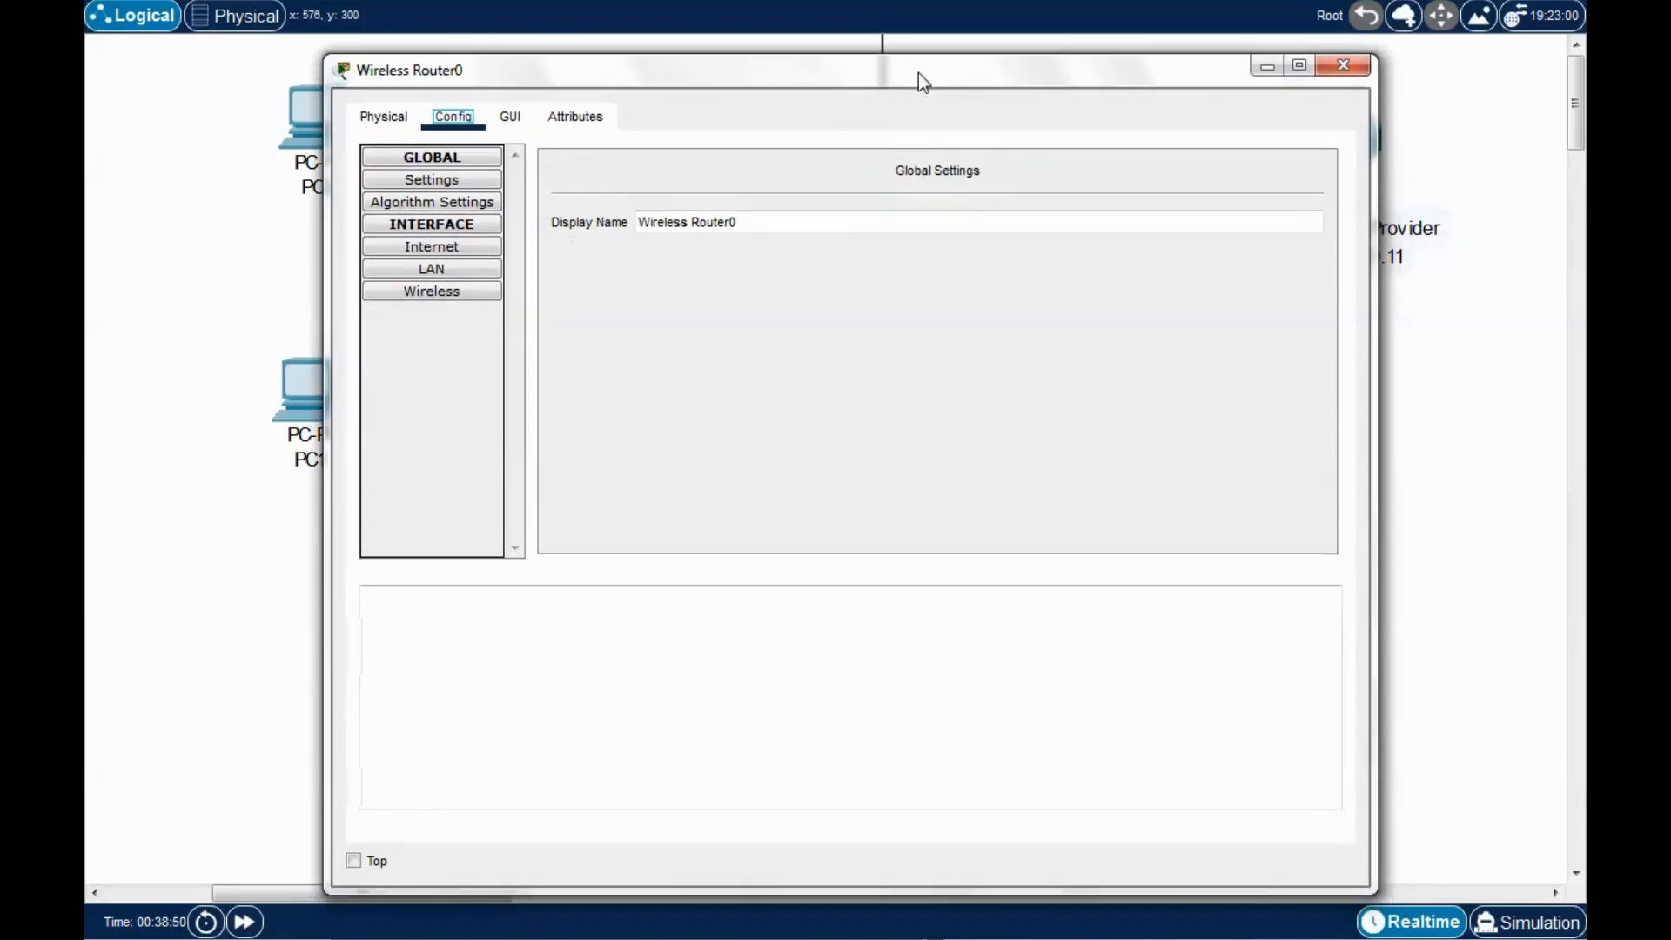
{"action": "left_click", "coordinate": [373, 117]}
{"action": "left_click", "coordinate": [629, 183]}
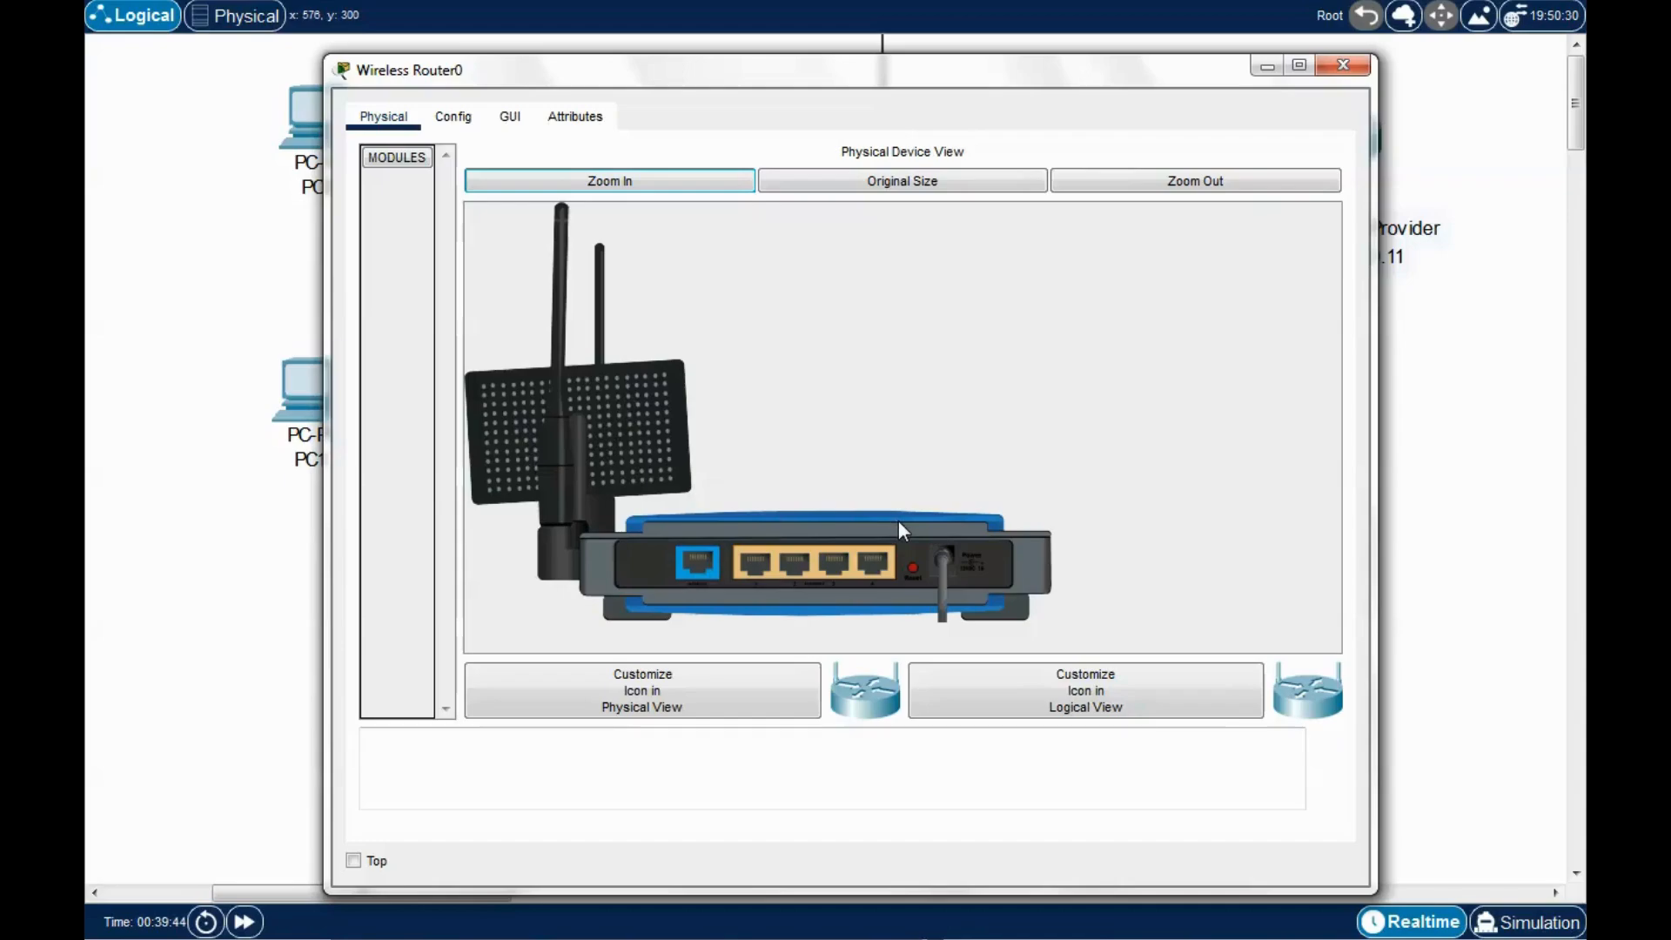
{"action": "left_click_drag", "start_coordinate": [926, 72], "coordinate": [867, 52]}
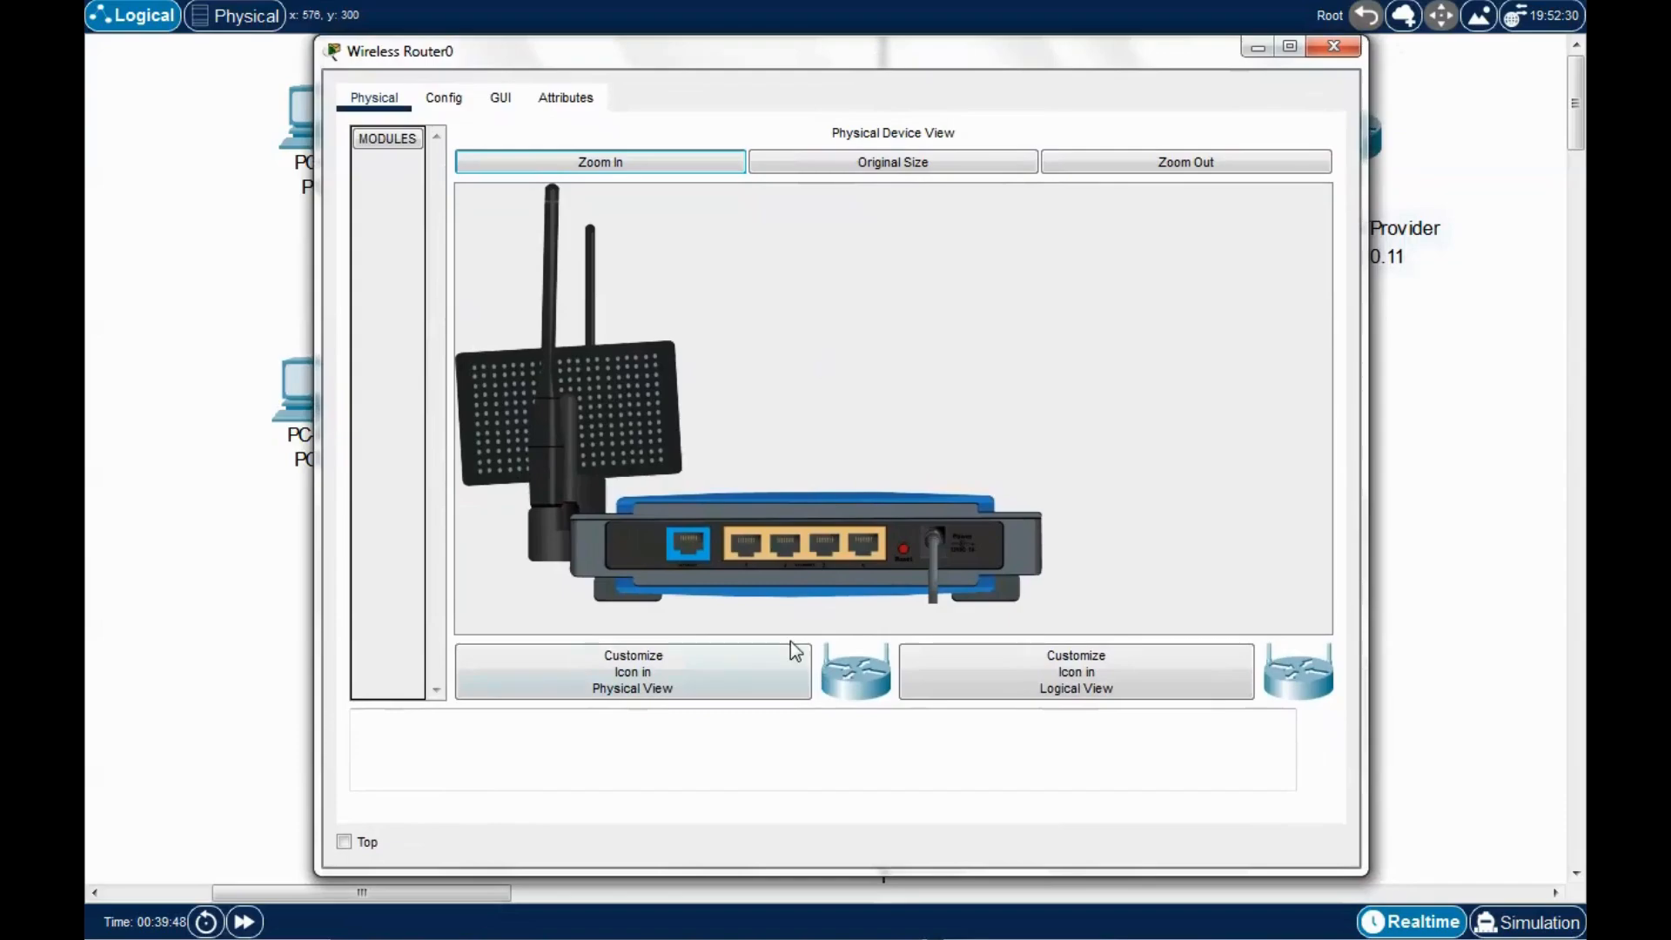
{"action": "left_click_drag", "start_coordinate": [729, 57], "coordinate": [706, 51]}
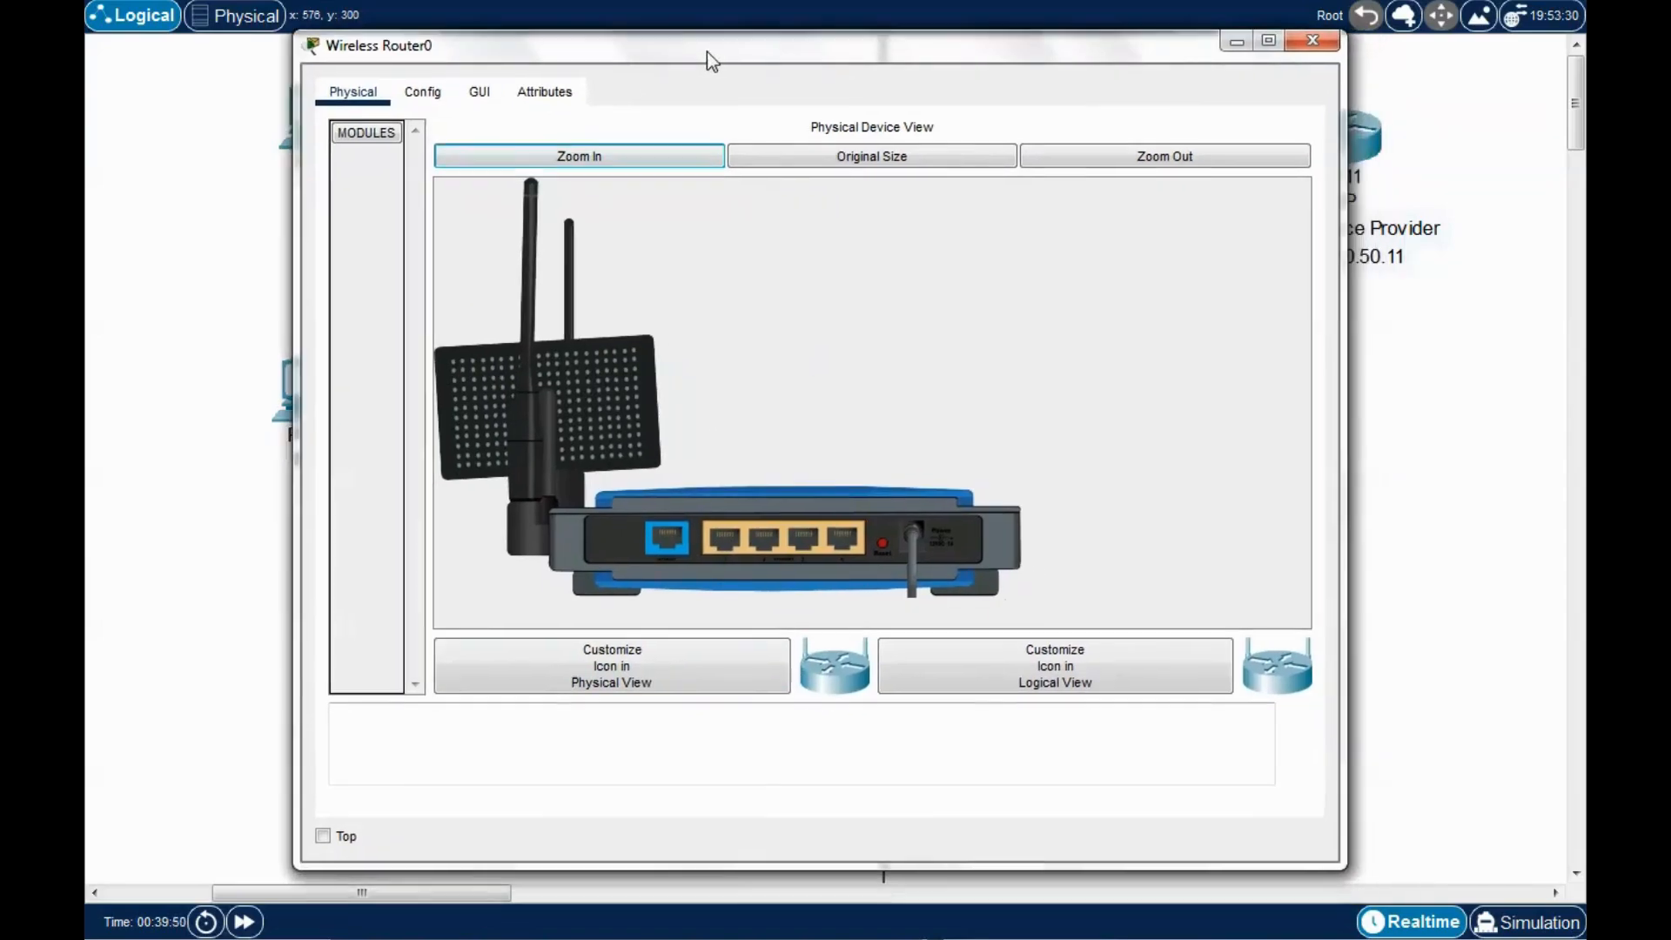
{"action": "left_click", "coordinate": [422, 91]}
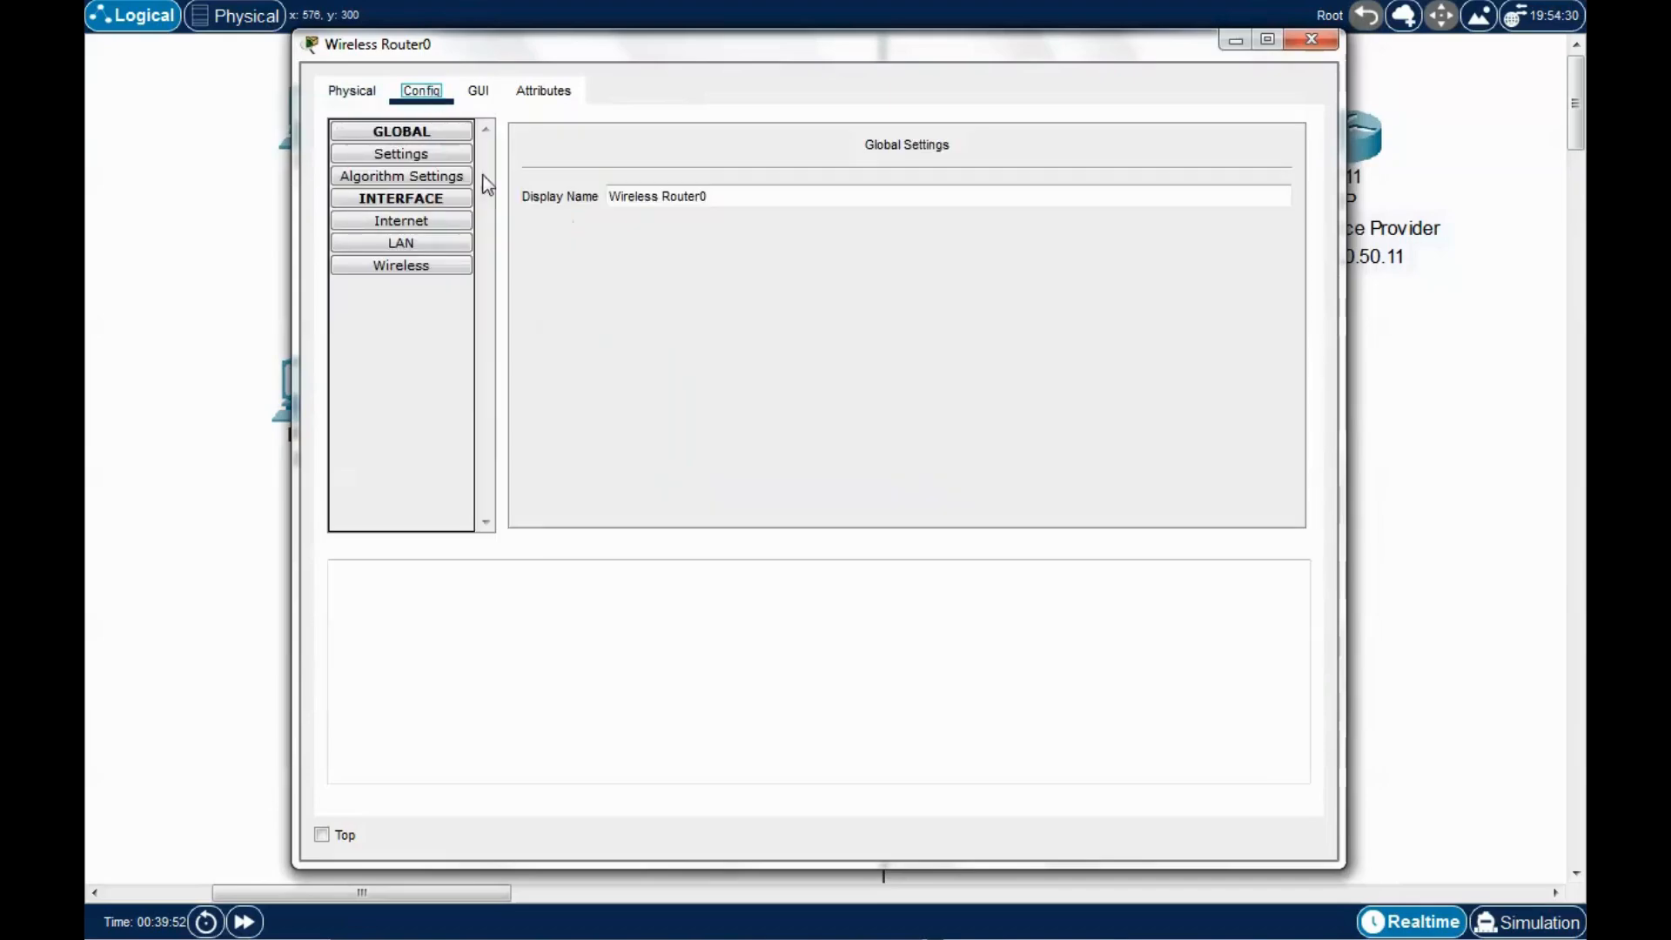
{"action": "left_click_drag", "start_coordinate": [709, 52], "coordinate": [814, 34]}
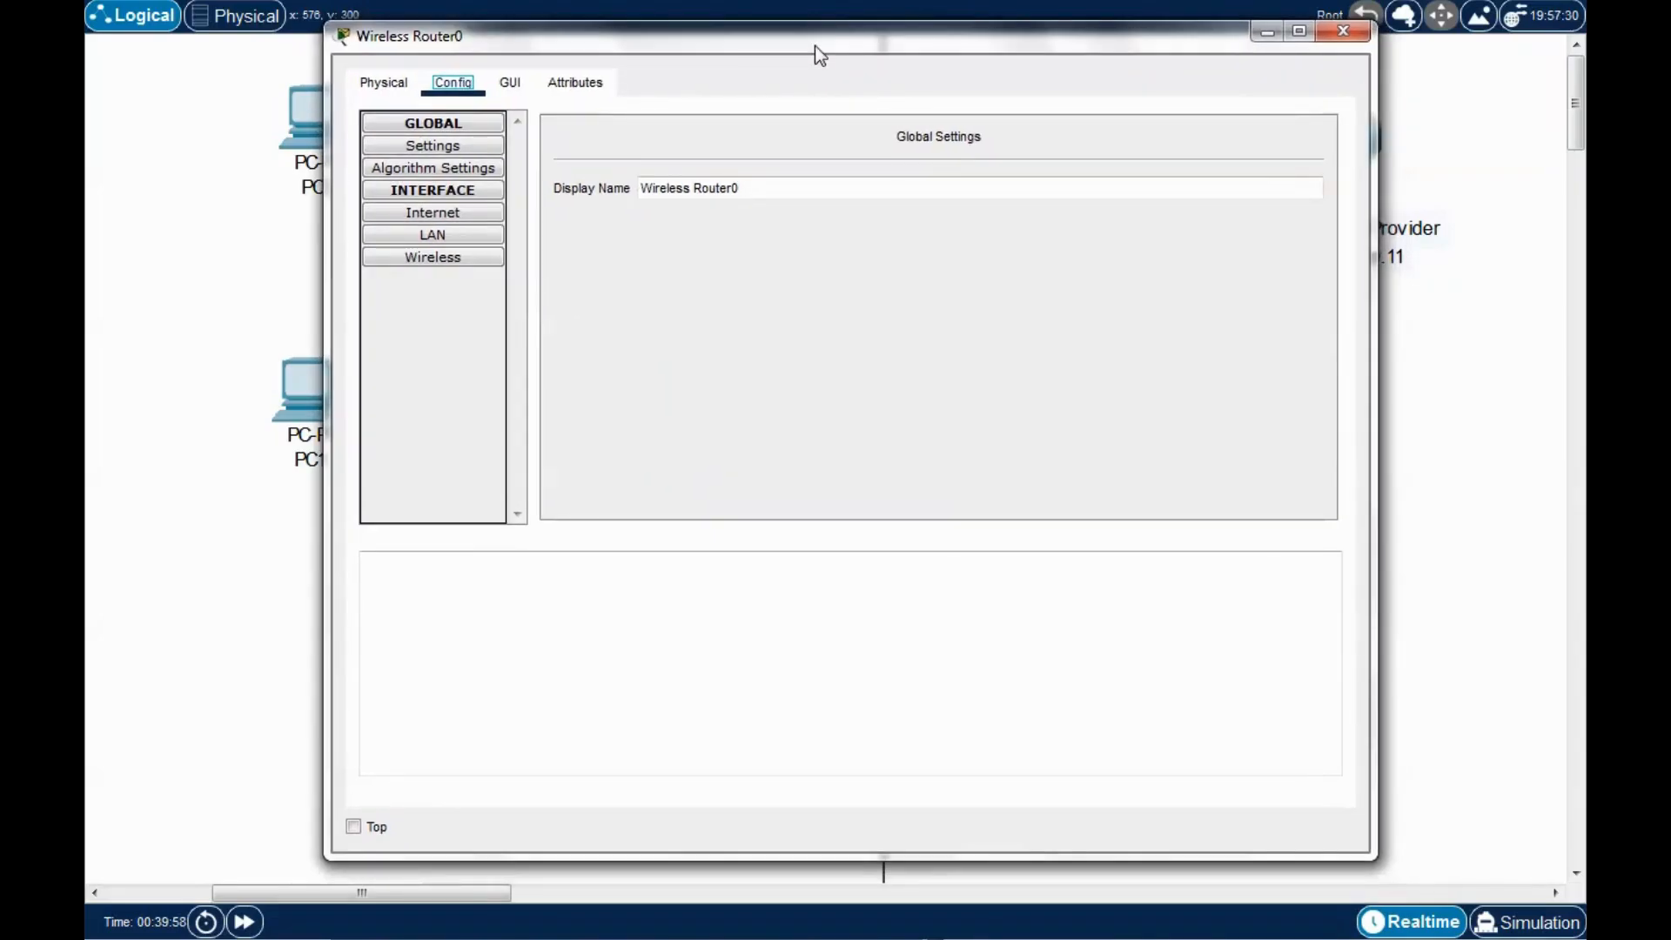
{"action": "left_click_drag", "start_coordinate": [827, 46], "coordinate": [831, 124]}
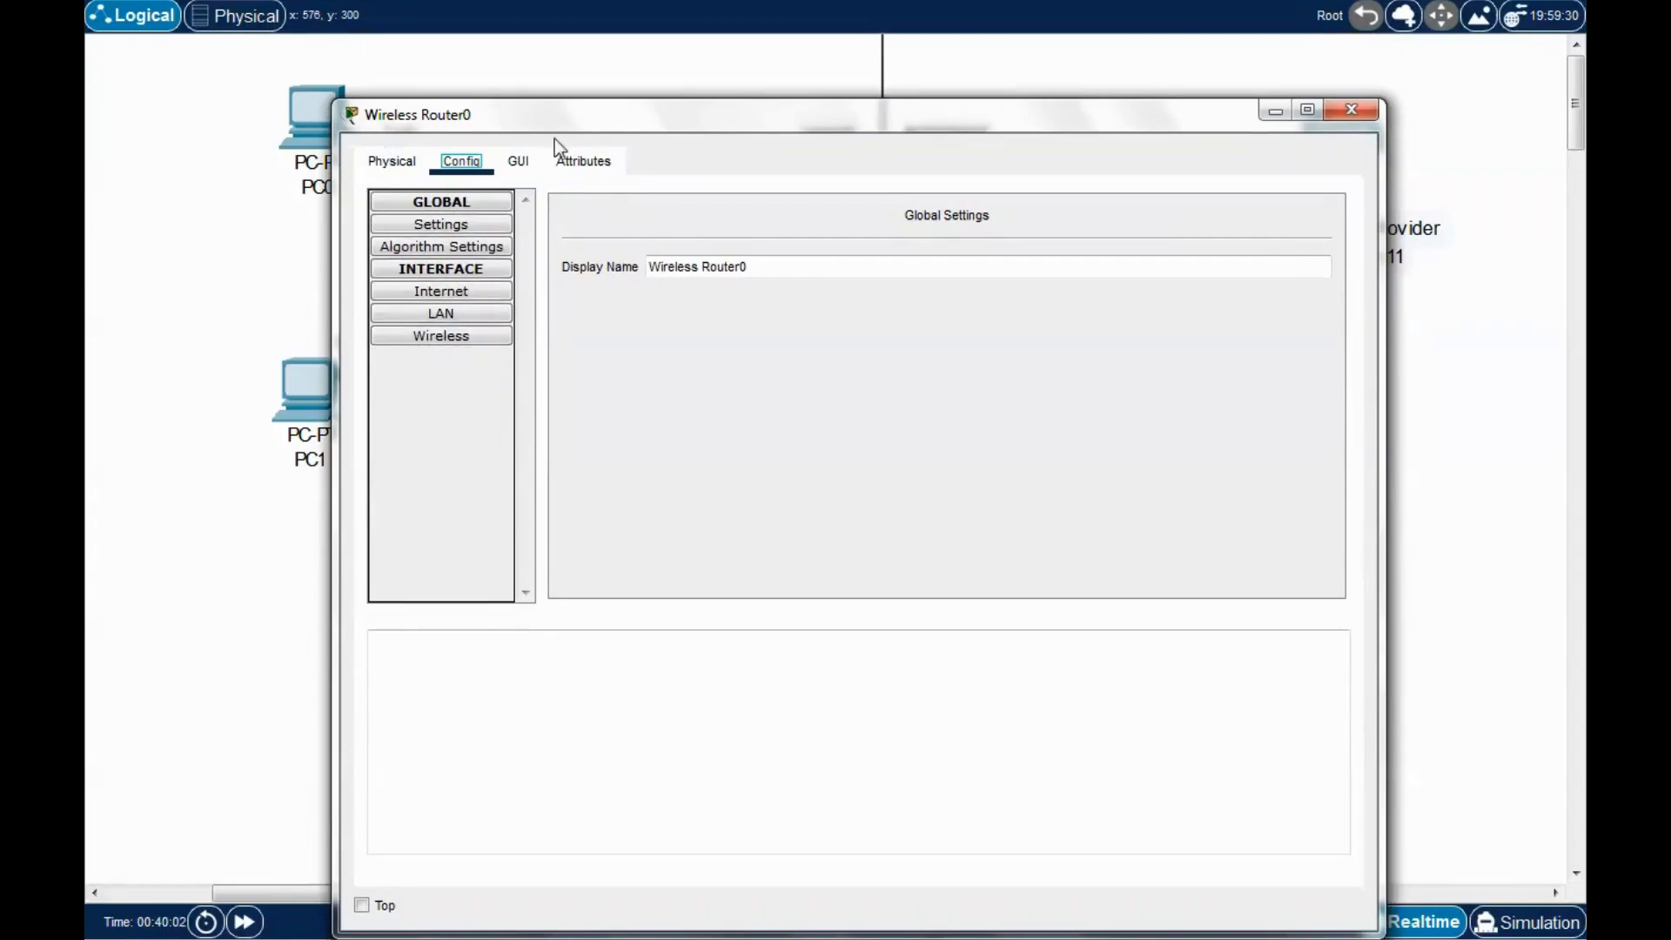
{"action": "left_click_drag", "start_coordinate": [562, 130], "coordinate": [548, 96]}
Review the router's LAN settings: IPv4 192.168.0.1 with mask 255.255.255.0.
{"action": "left_click", "coordinate": [437, 281]}
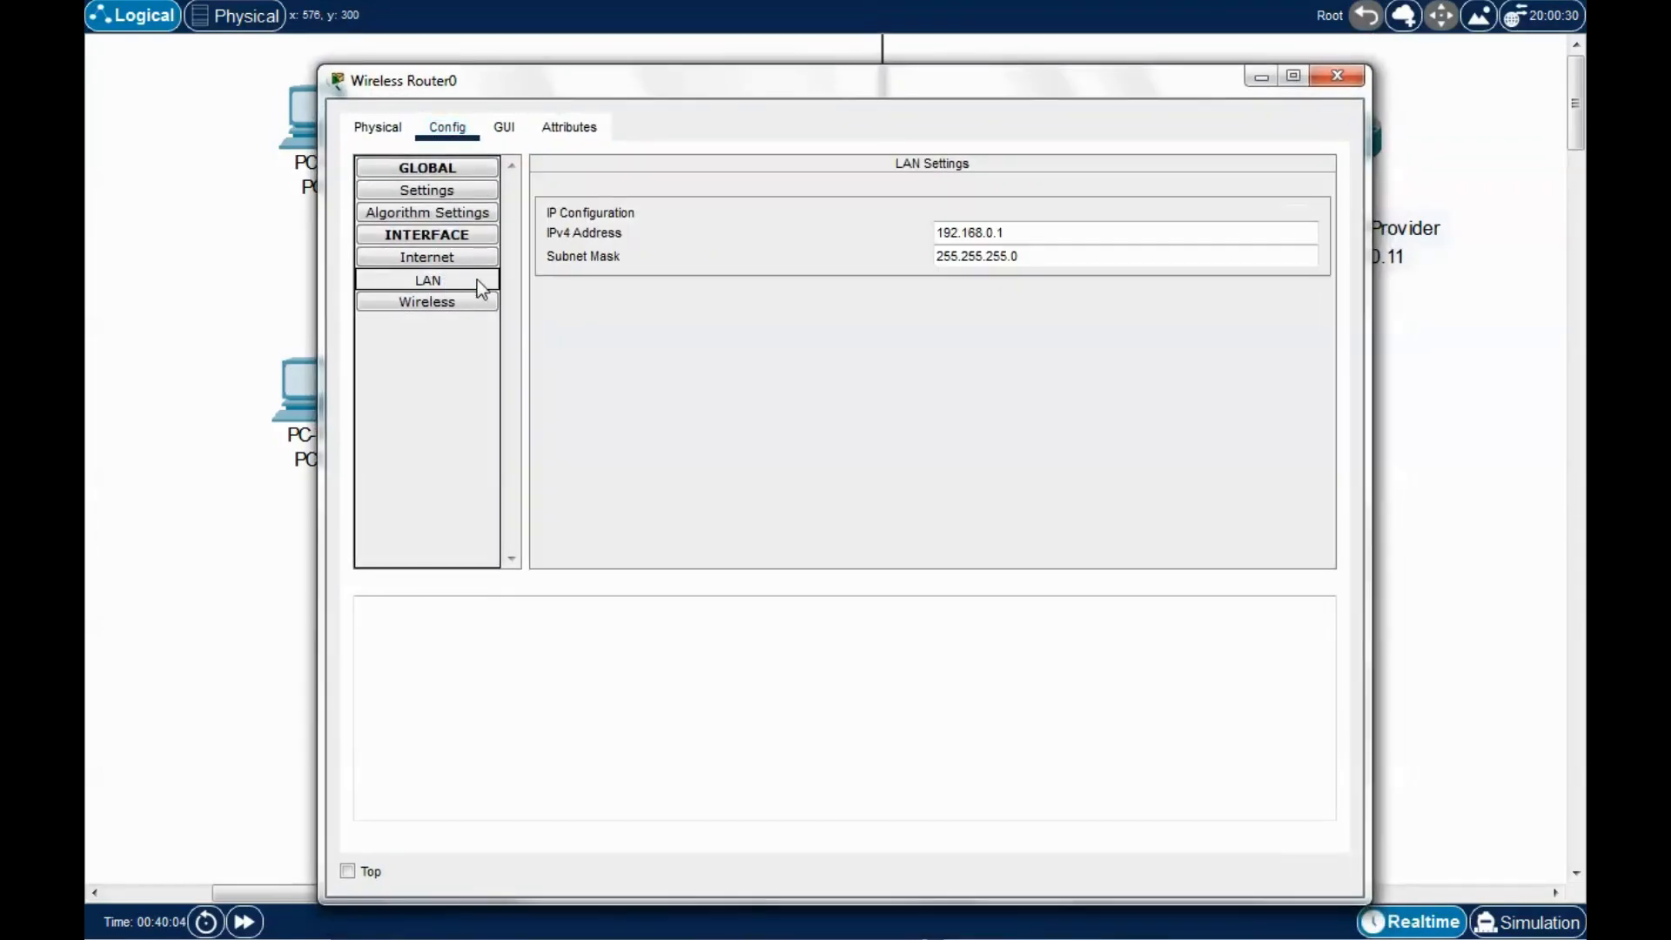
{"action": "left_click_drag", "start_coordinate": [996, 92], "coordinate": [986, 77]}
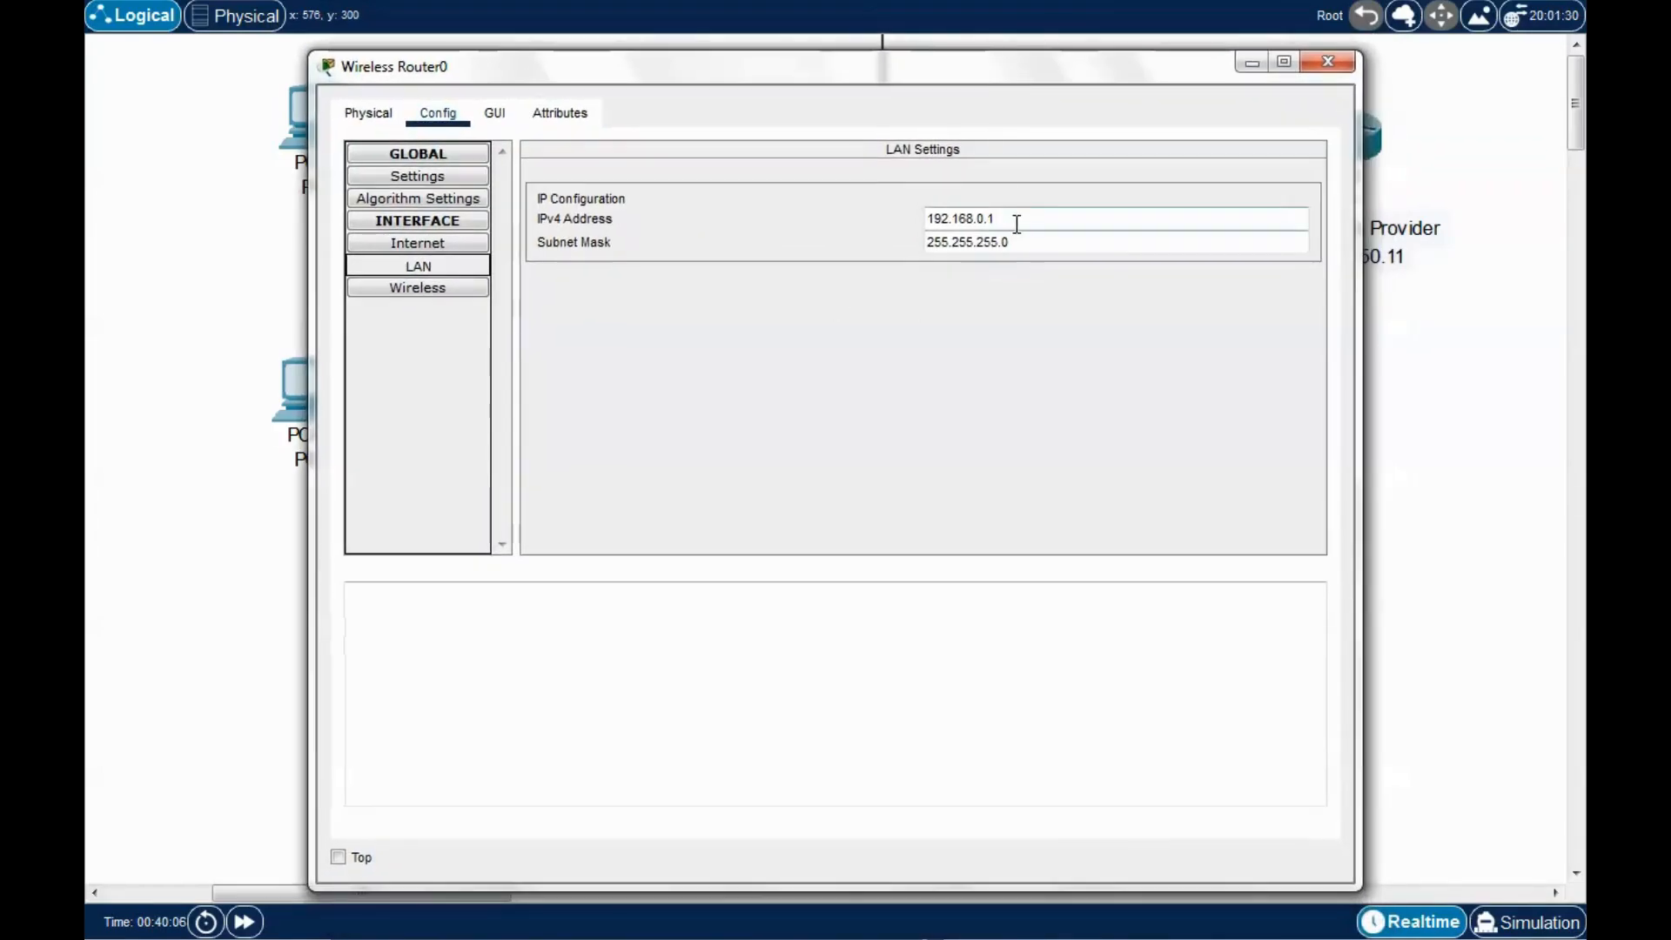
{"action": "left_click_drag", "start_coordinate": [1007, 220], "coordinate": [872, 220]}
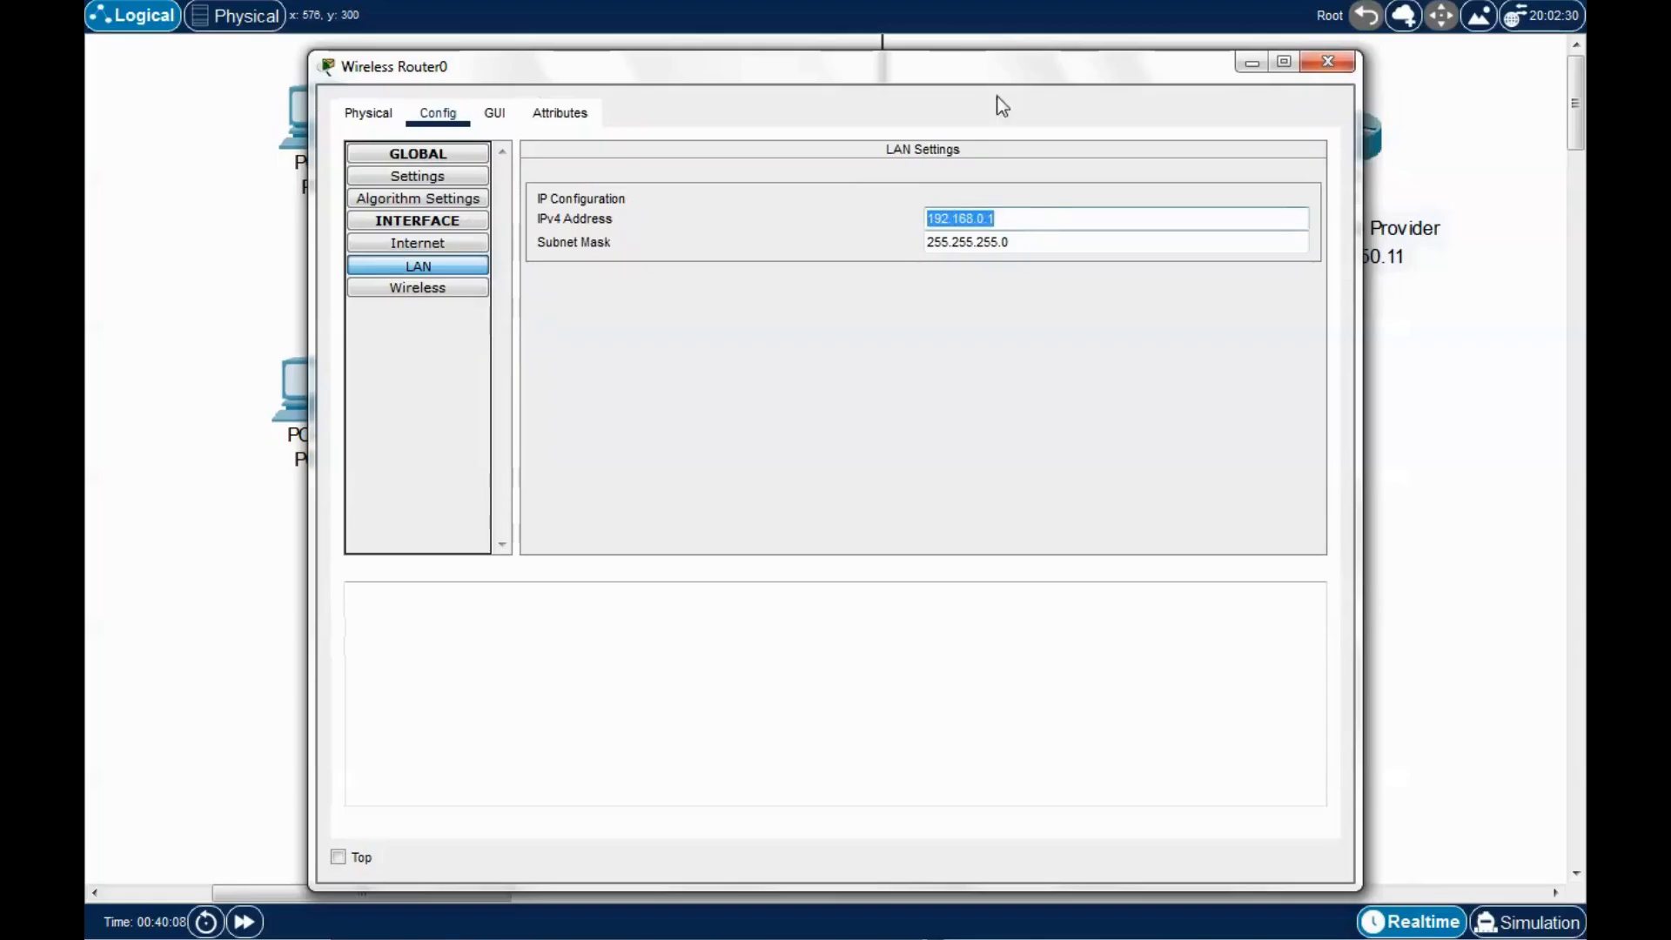
{"action": "left_click_drag", "start_coordinate": [1001, 78], "coordinate": [870, 805]}
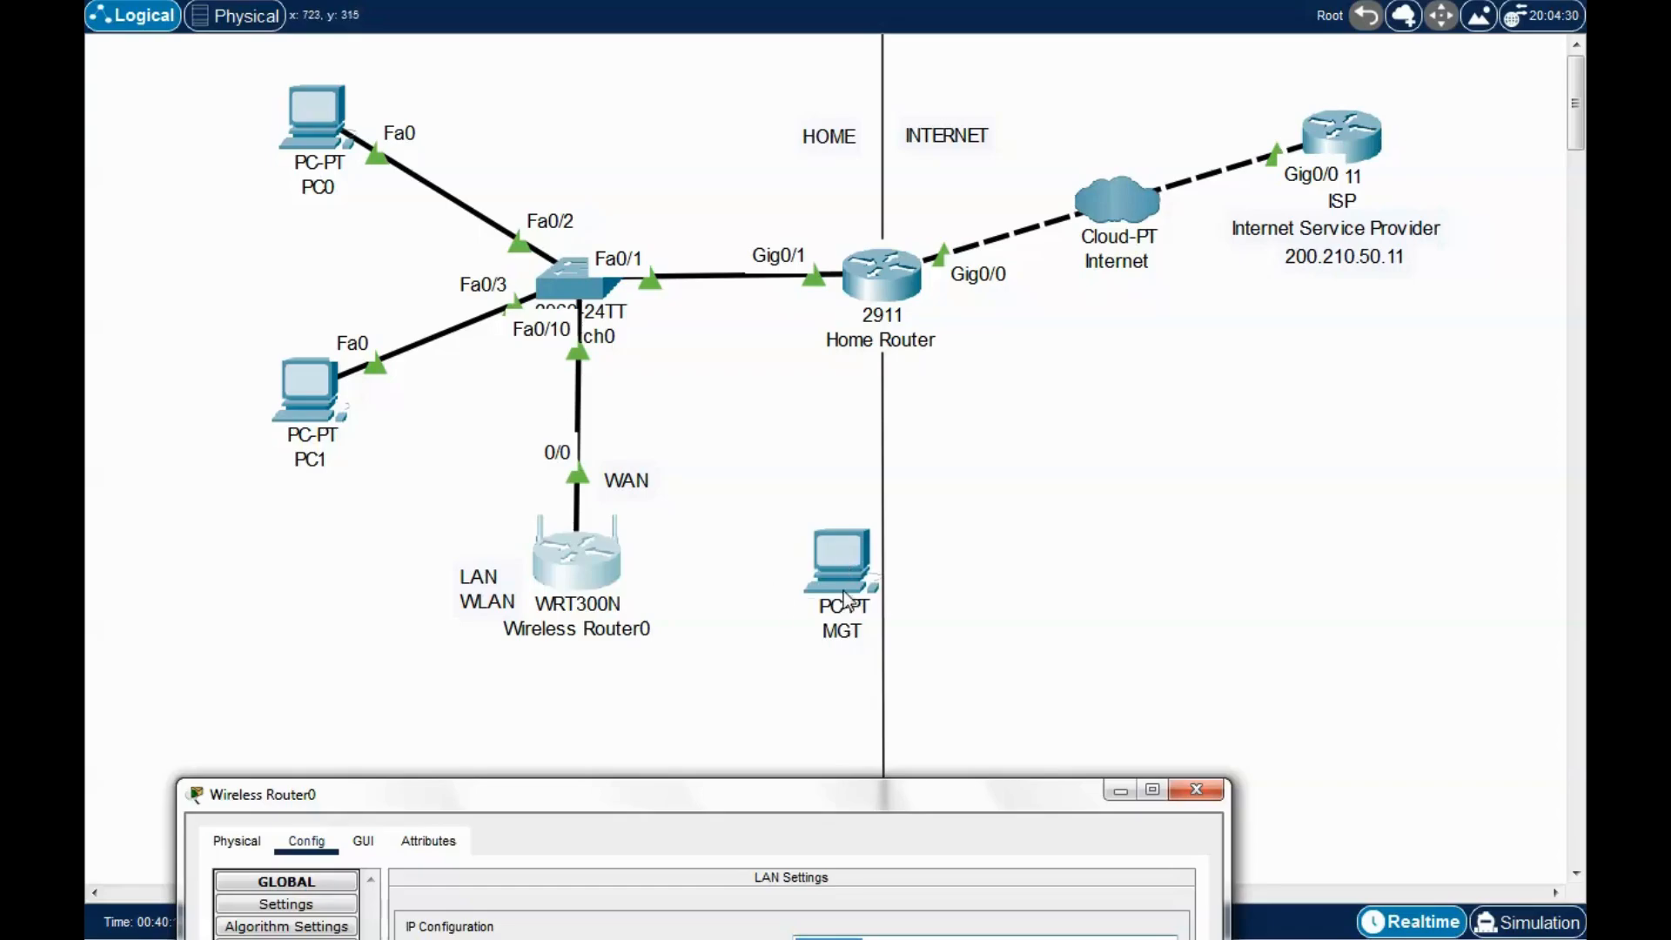
{"action": "left_click_drag", "start_coordinate": [894, 792], "coordinate": [912, 384]}
{"action": "left_click", "coordinate": [870, 539]}
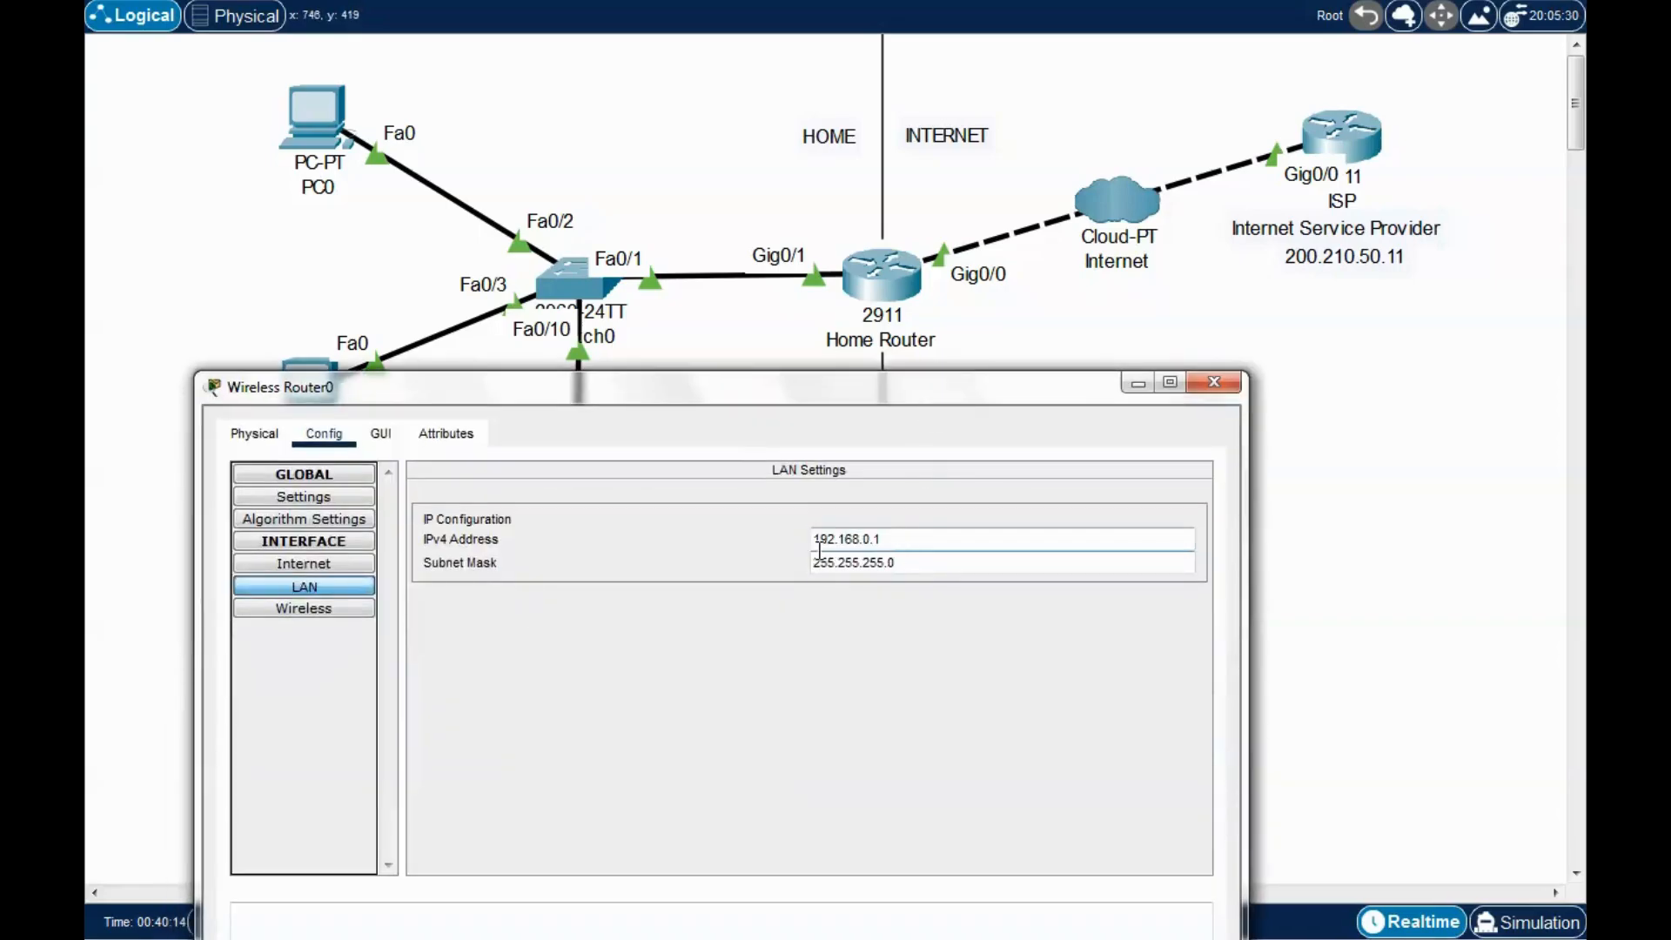
{"action": "left_click", "coordinate": [896, 562]}
Close Wireless Router0's window and open the MGT PC's device window.
{"action": "left_click", "coordinate": [1216, 384]}
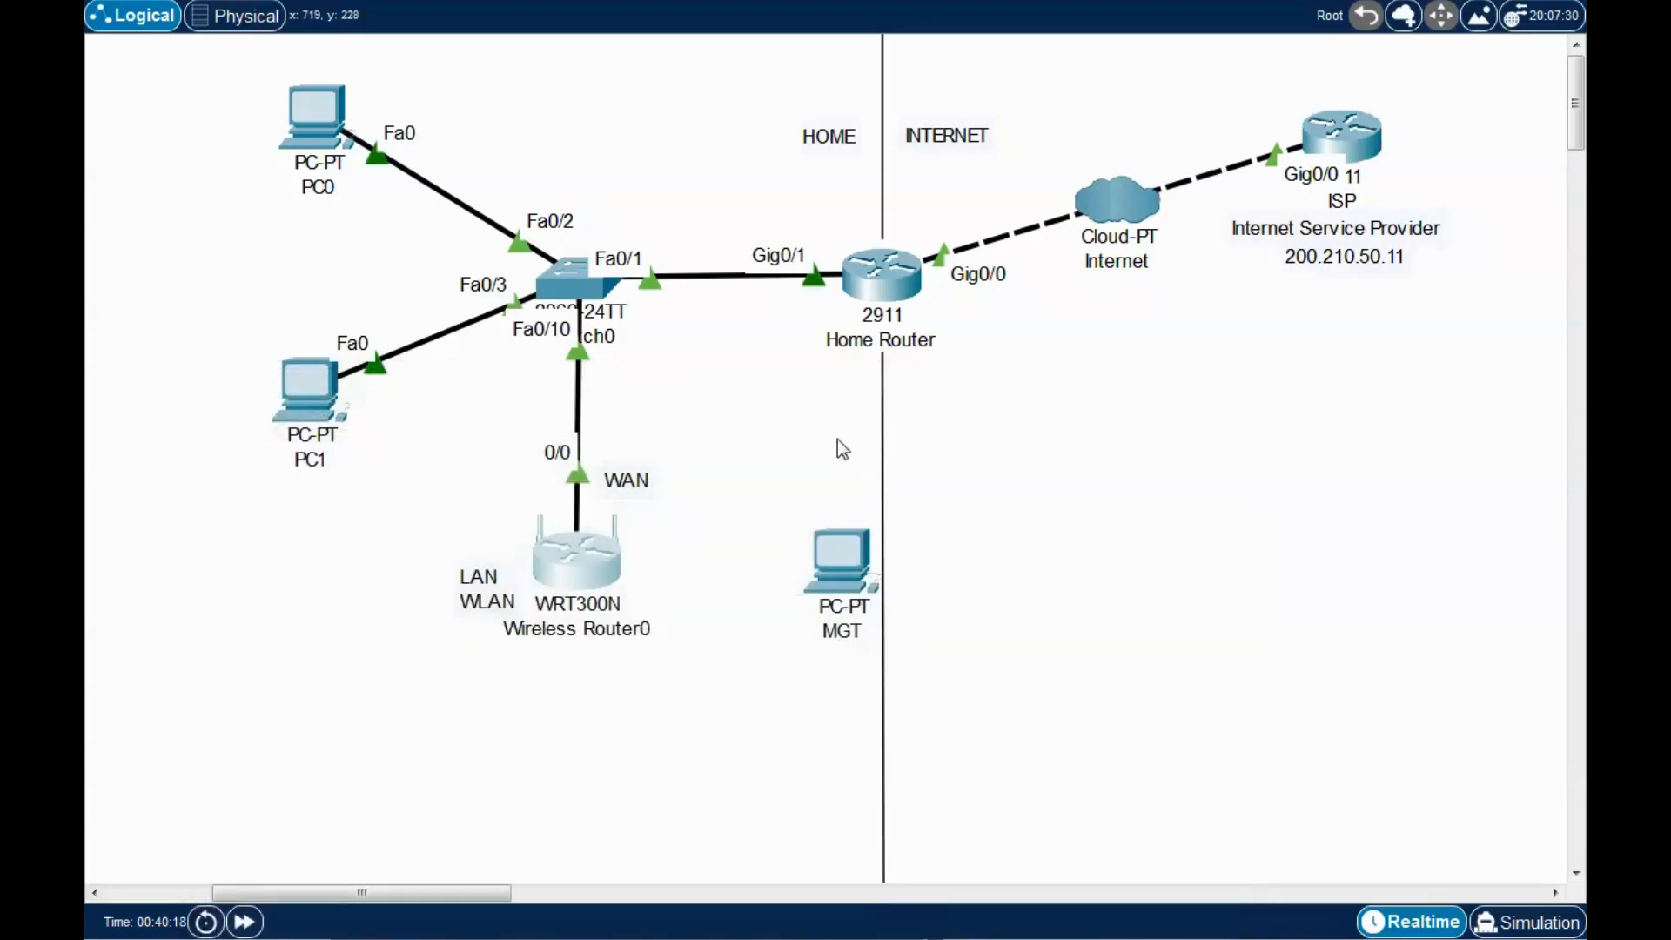
{"action": "left_click", "coordinate": [839, 575]}
{"action": "left_click_drag", "start_coordinate": [905, 135], "coordinate": [855, 764]}
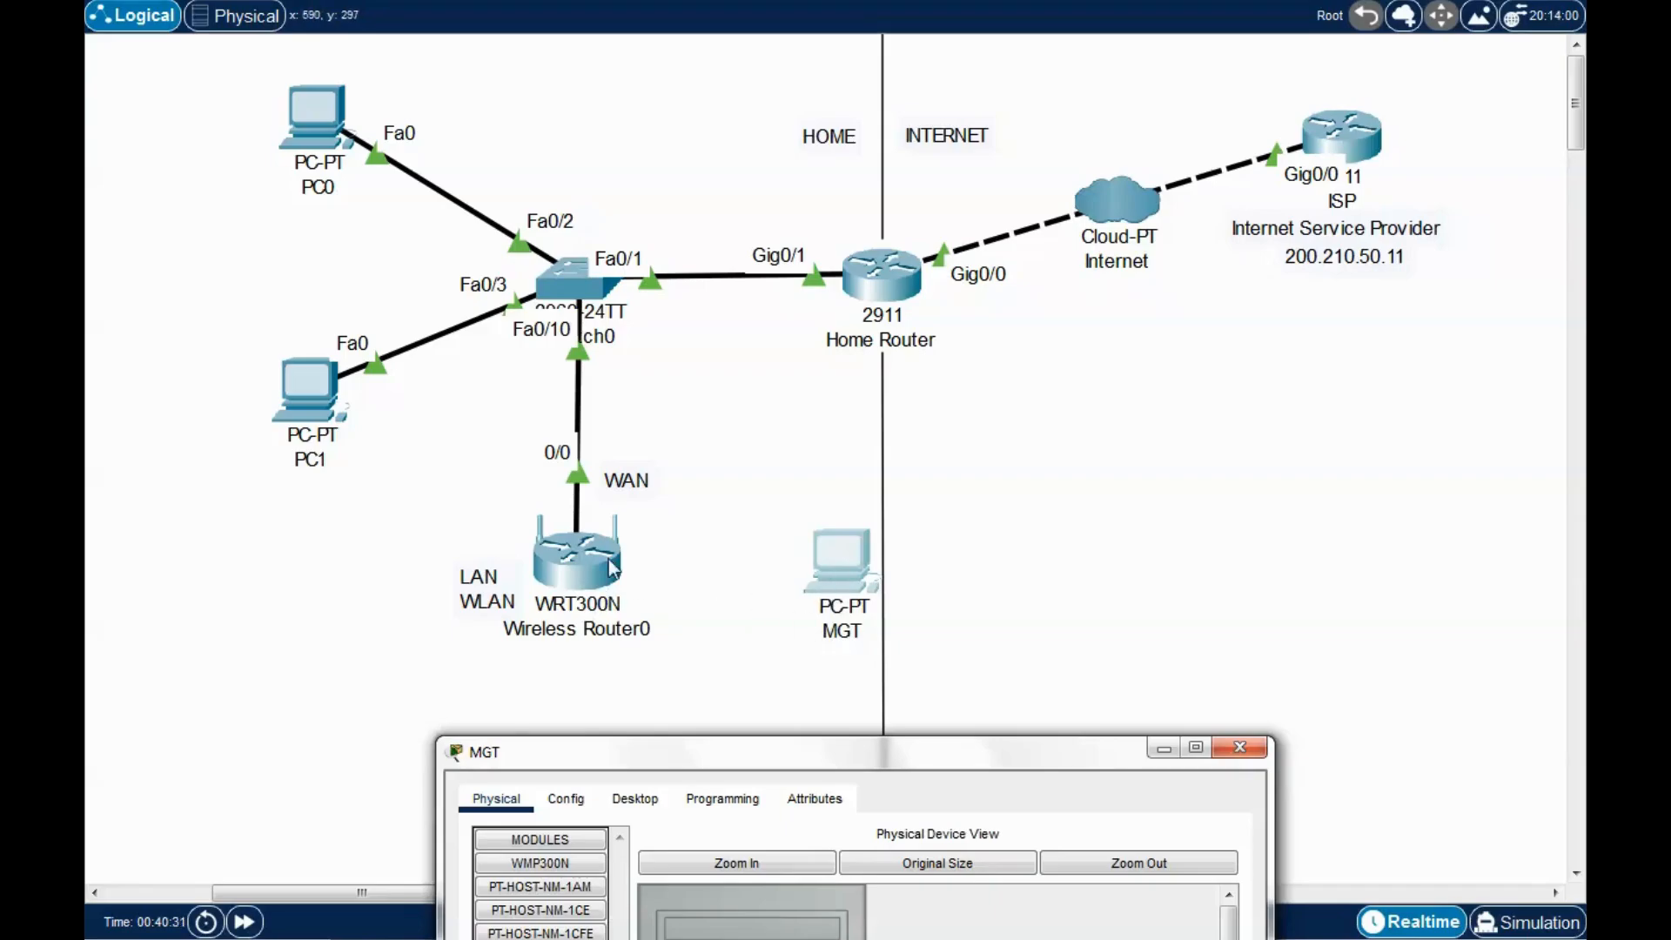
Enter static IPv4 address 192.168.0.2 in MGT's IP Configuration.
{"action": "left_click_drag", "start_coordinate": [944, 759], "coordinate": [1020, 153]}
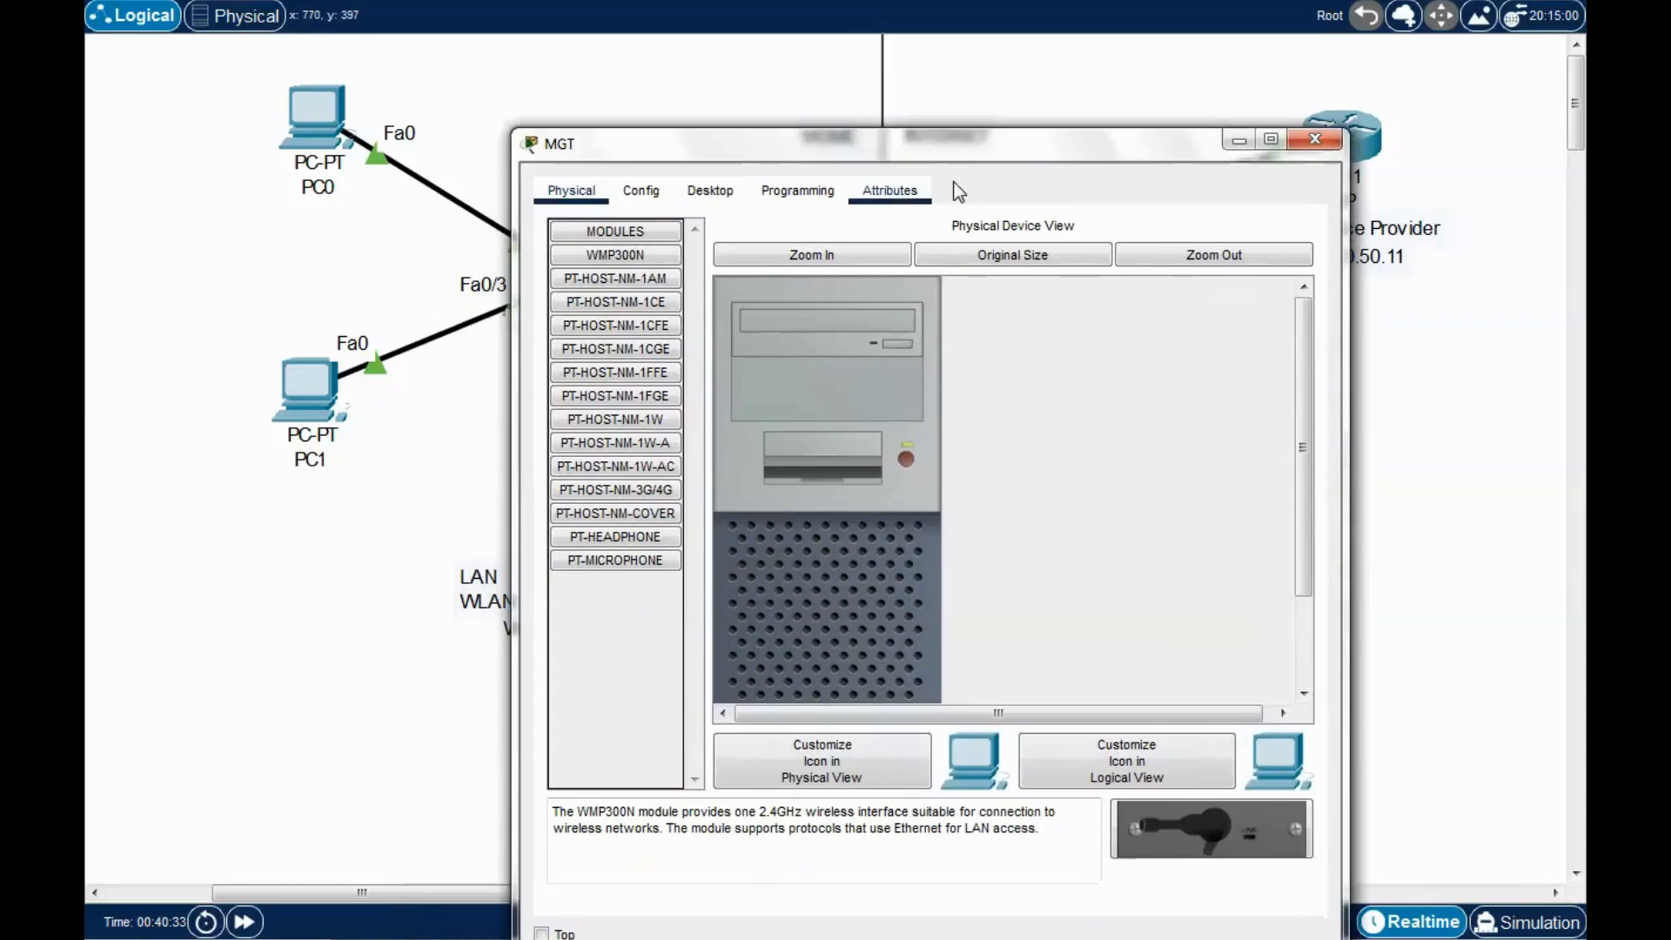
{"action": "left_click", "coordinate": [712, 194]}
{"action": "left_click", "coordinate": [633, 300]}
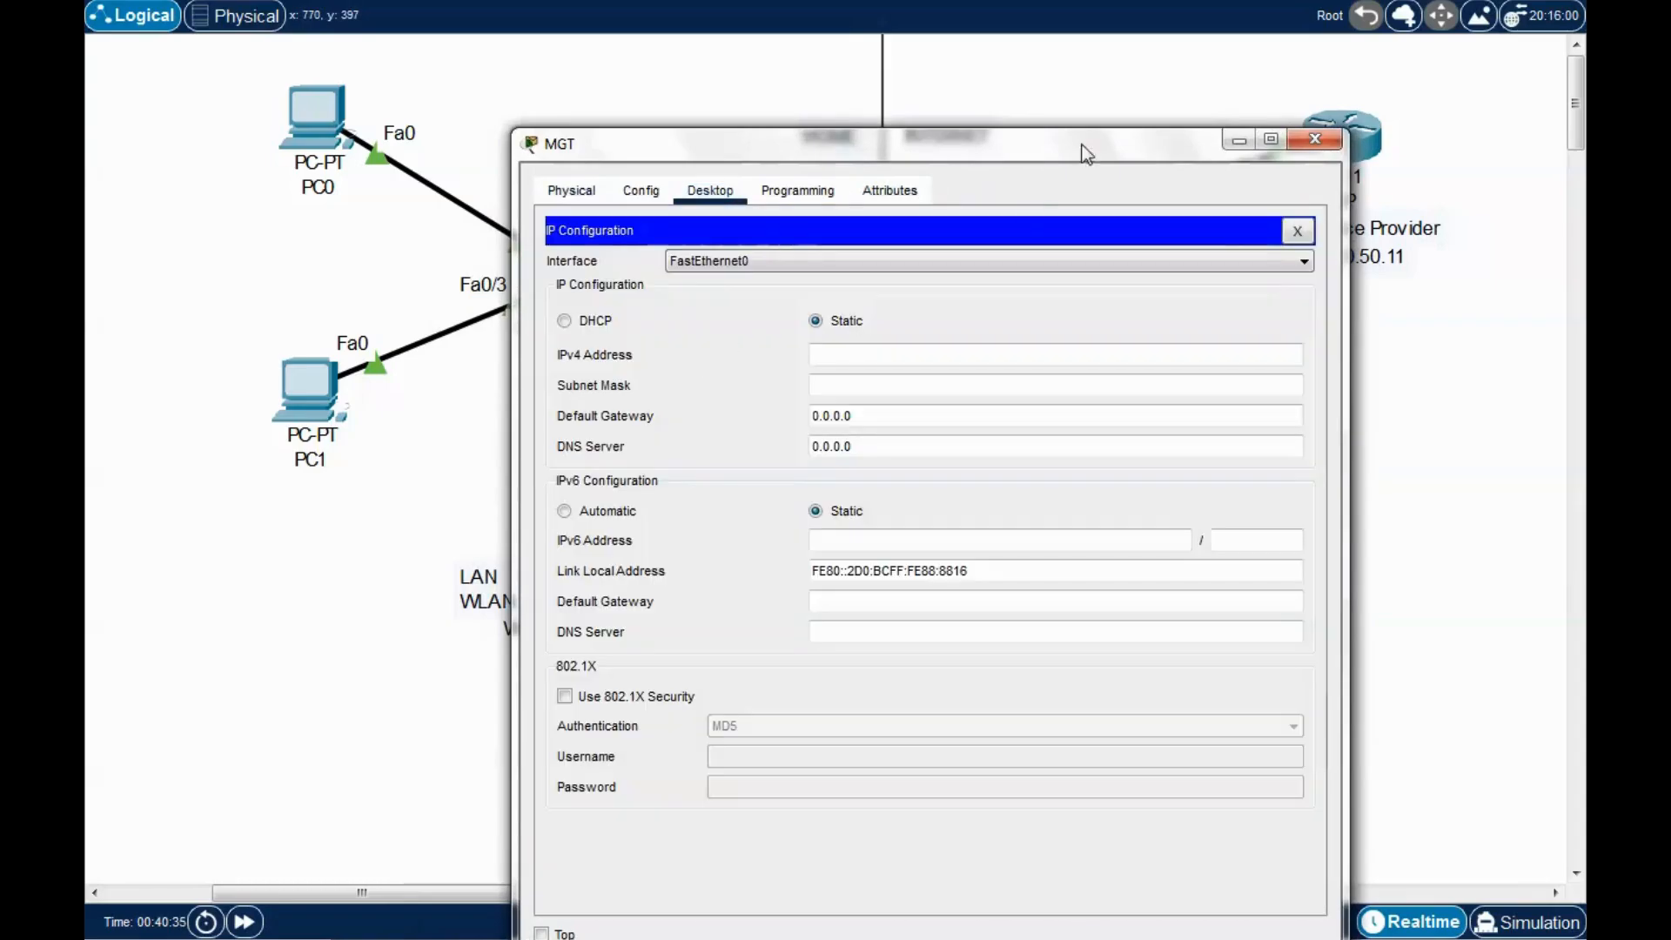
{"action": "left_click_drag", "start_coordinate": [1087, 147], "coordinate": [1073, 134]}
{"action": "left_click", "coordinate": [881, 343]}
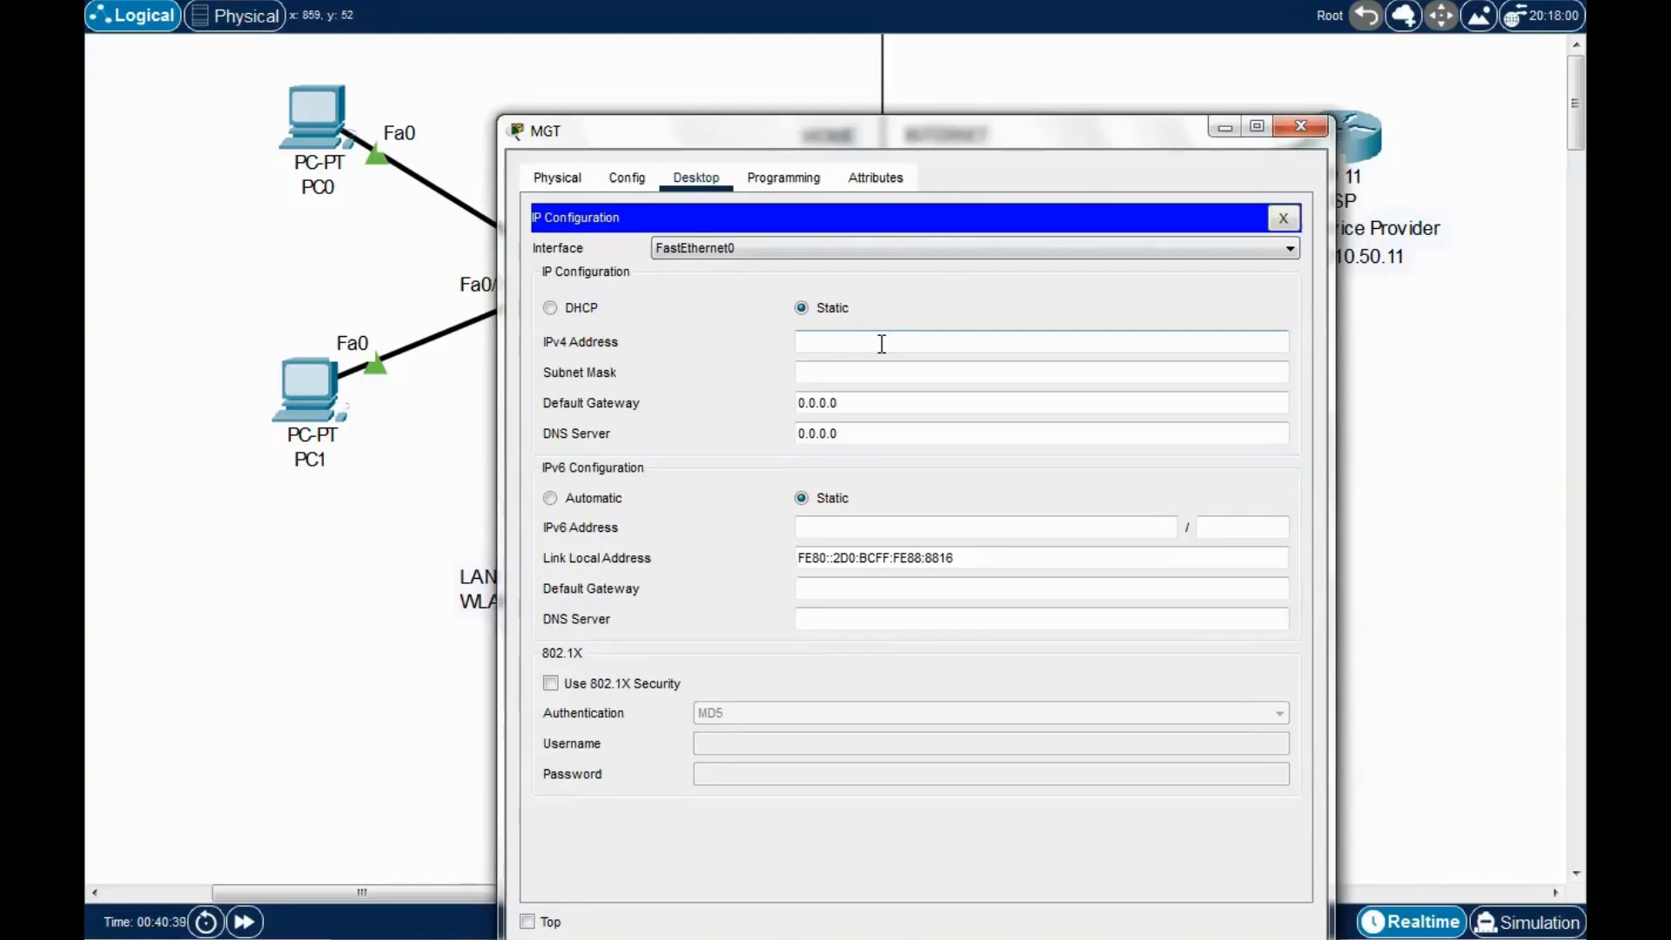
{"action": "type", "text": "192.168.0.2"}
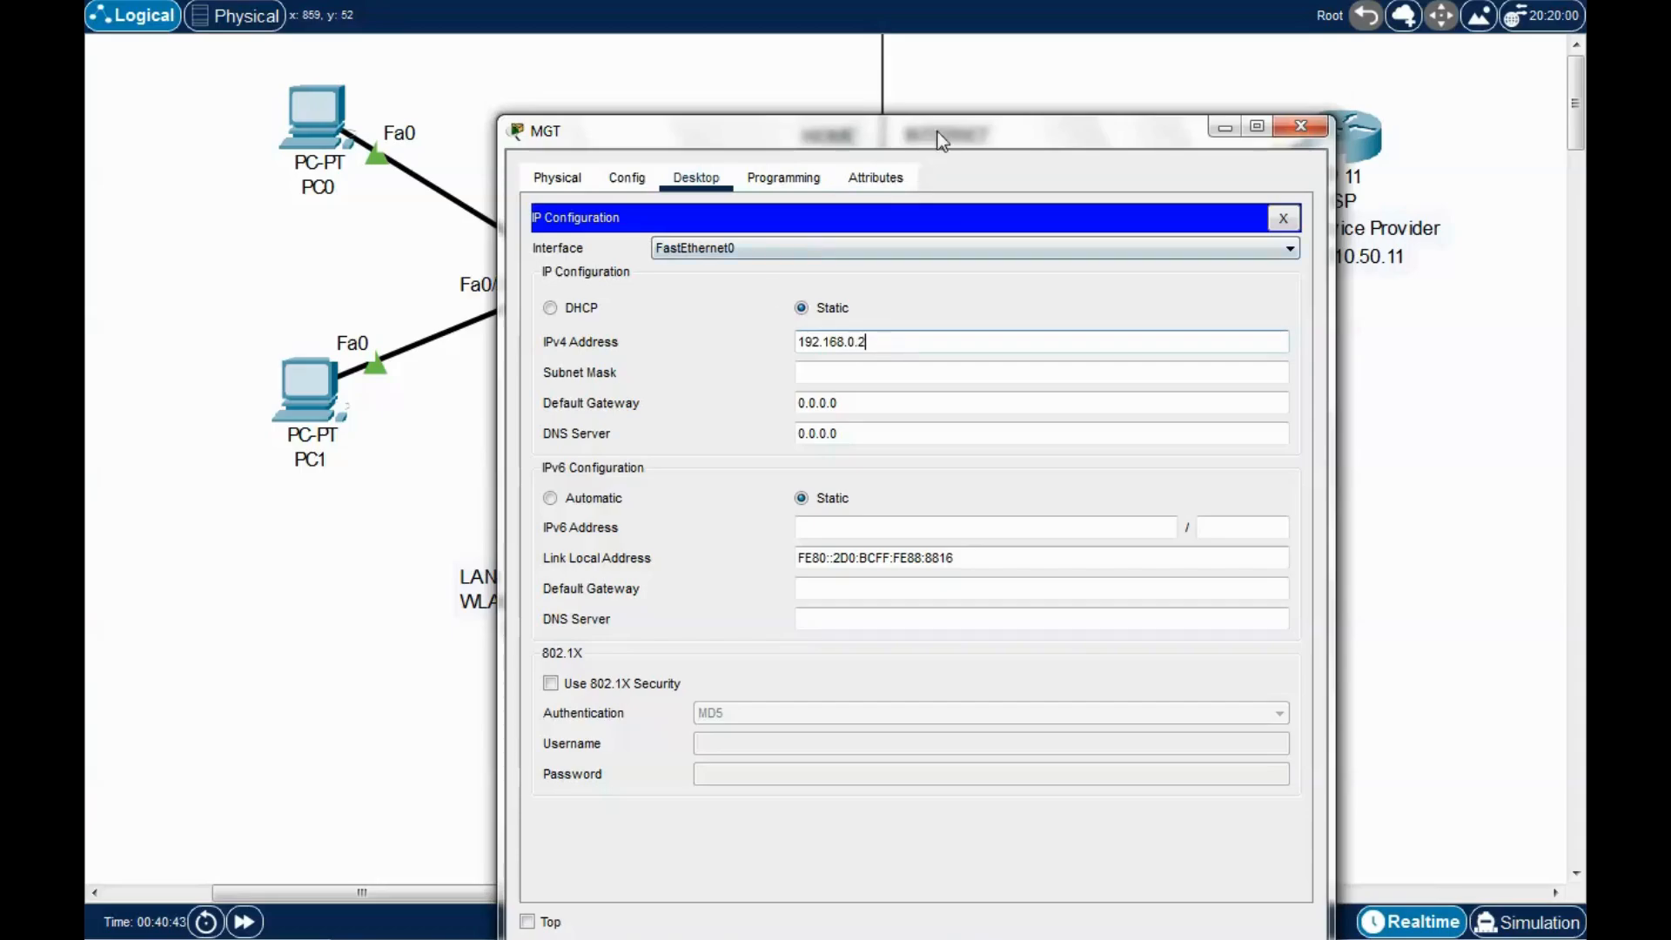
Fill in subnet mask 255.255.255.0, then close MGT's IP Configuration and device window.
{"action": "left_click_drag", "start_coordinate": [940, 139], "coordinate": [1338, 126]}
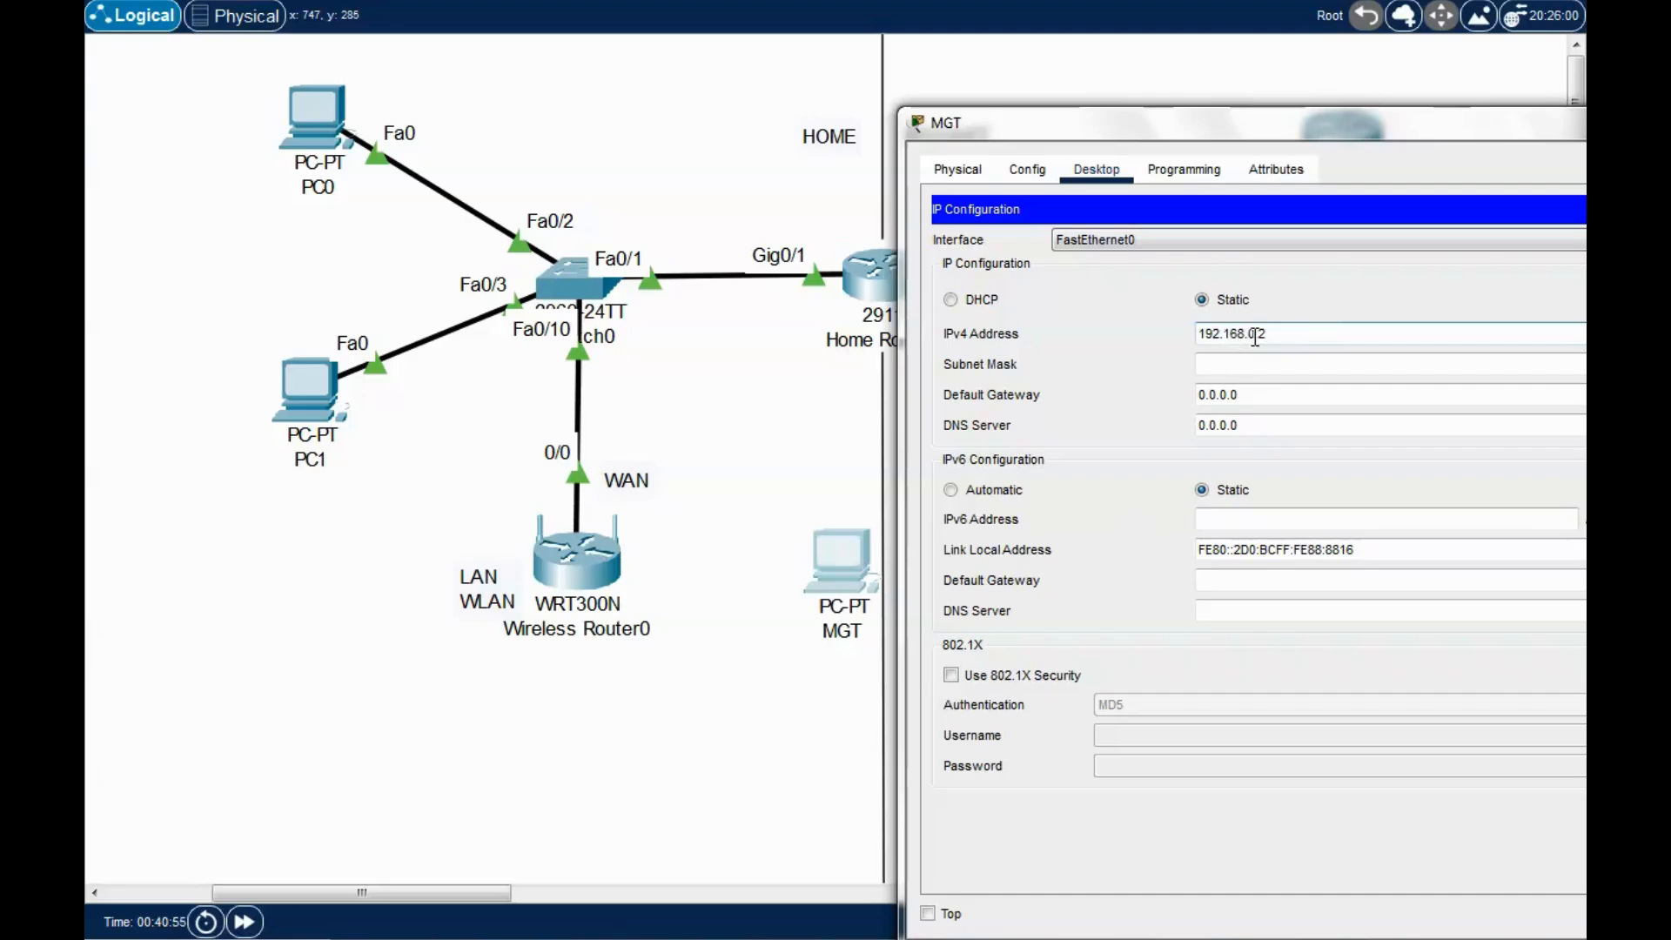
{"action": "left_click_drag", "start_coordinate": [1371, 139], "coordinate": [1092, 127]}
{"action": "left_click", "coordinate": [968, 353]}
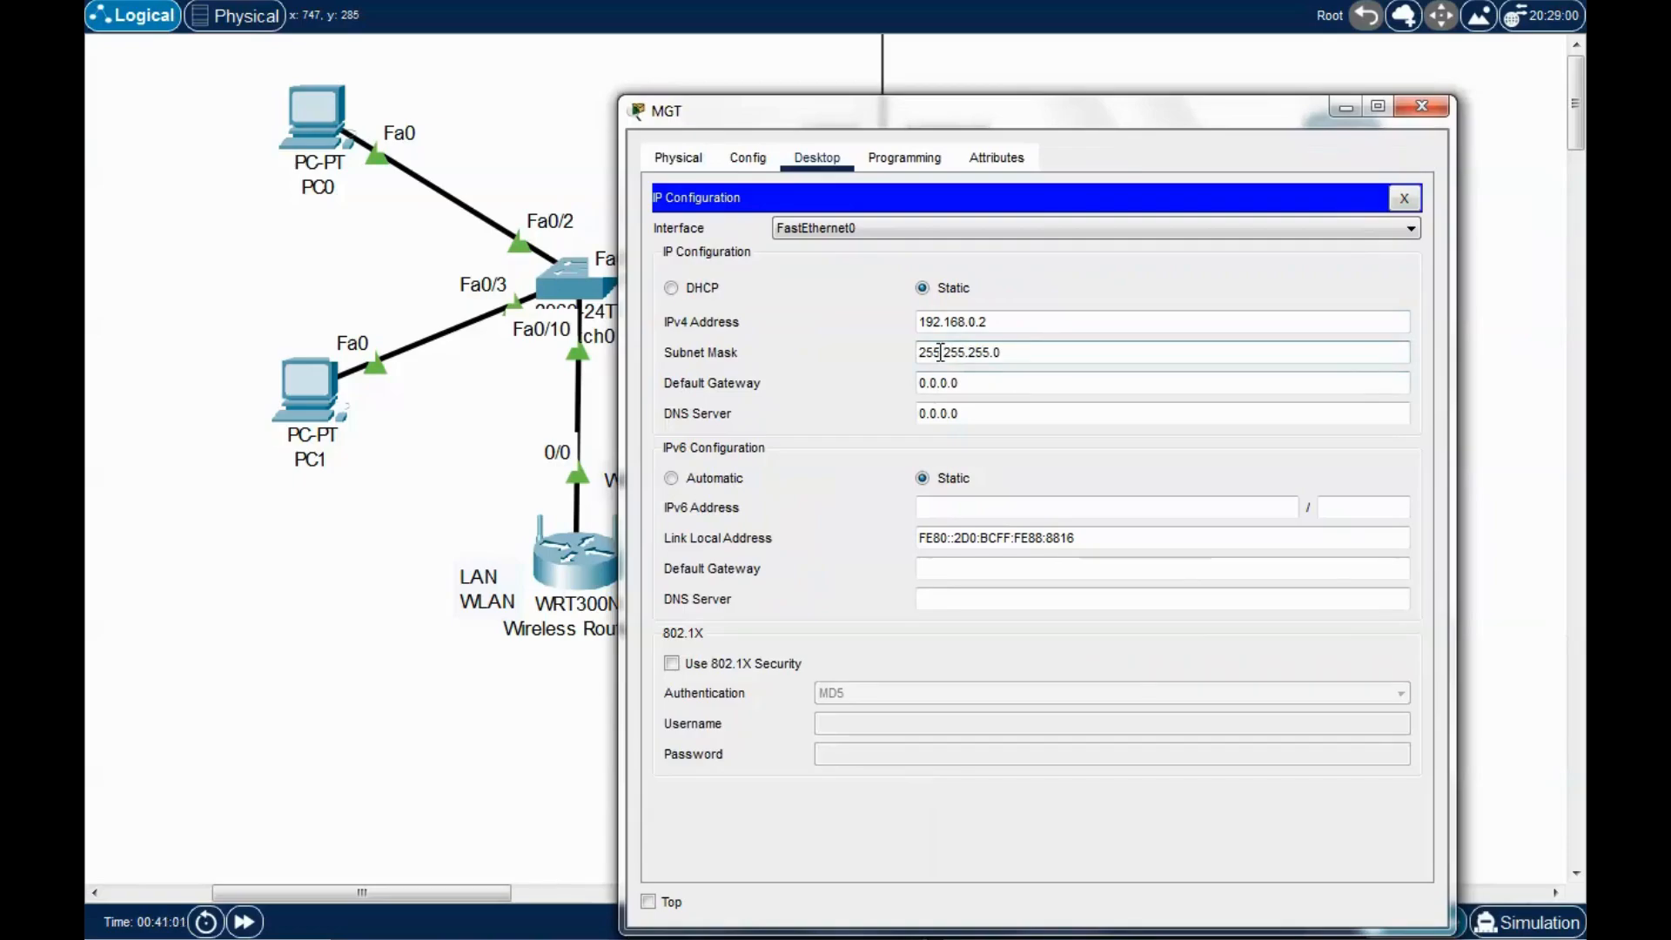
{"action": "left_click", "coordinate": [1026, 350]}
{"action": "left_click_drag", "start_coordinate": [1129, 137], "coordinate": [1090, 198]}
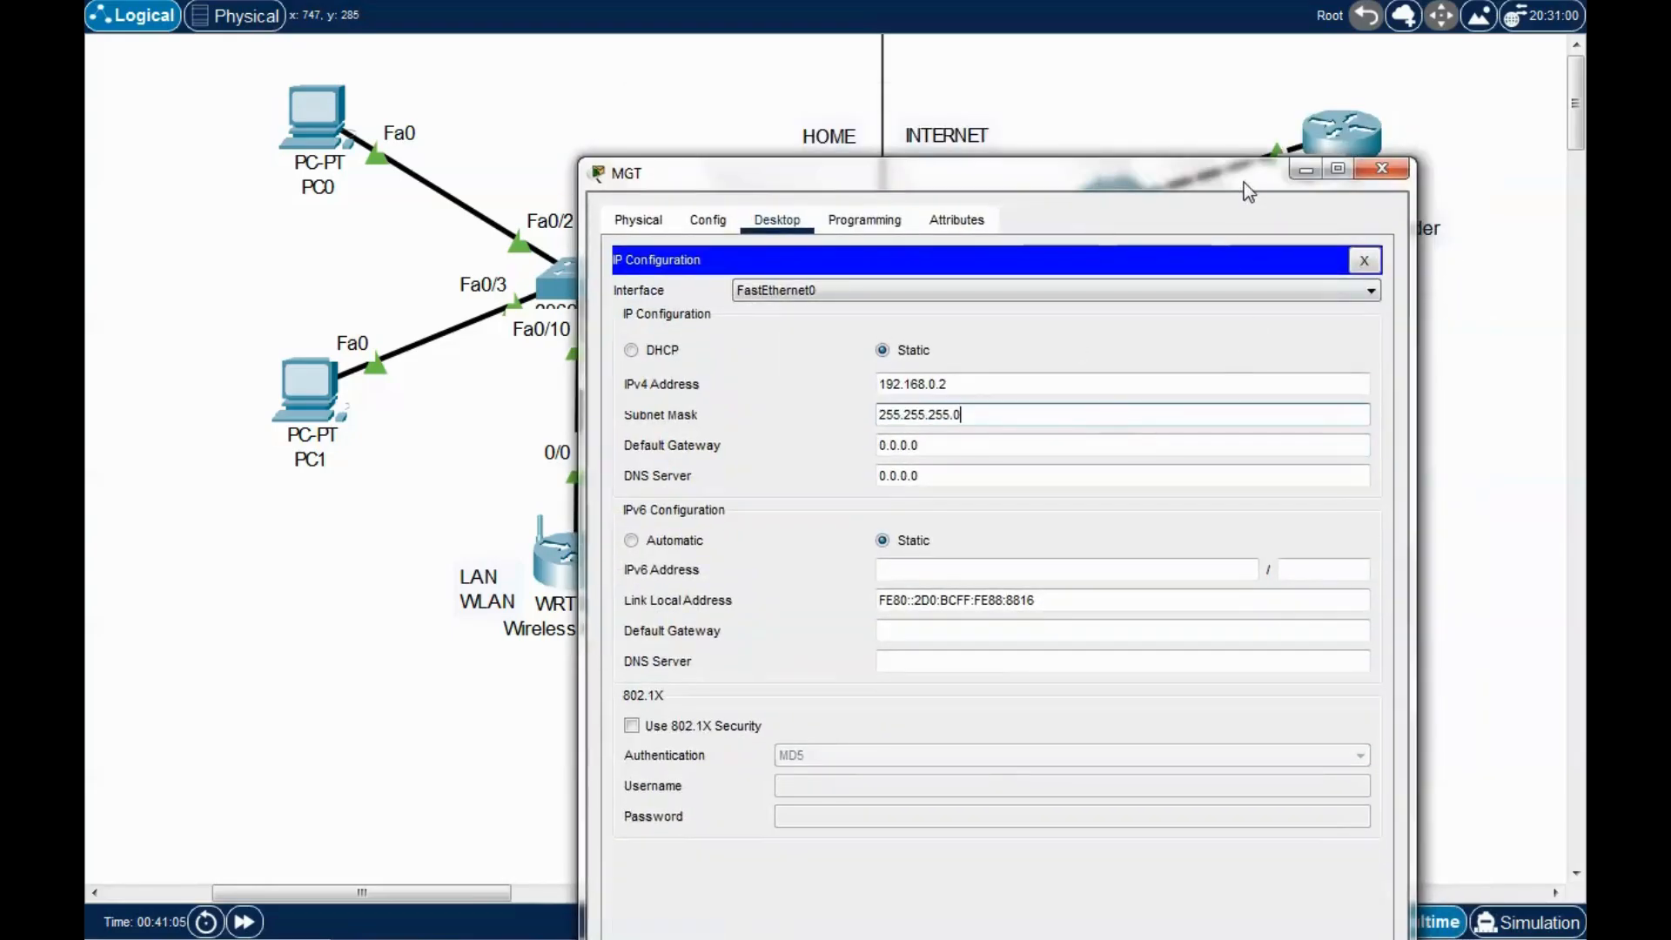
{"action": "left_click_drag", "start_coordinate": [1245, 181], "coordinate": [1114, 56]}
{"action": "left_click", "coordinate": [1284, 213]}
{"action": "left_click", "coordinate": [1312, 36]}
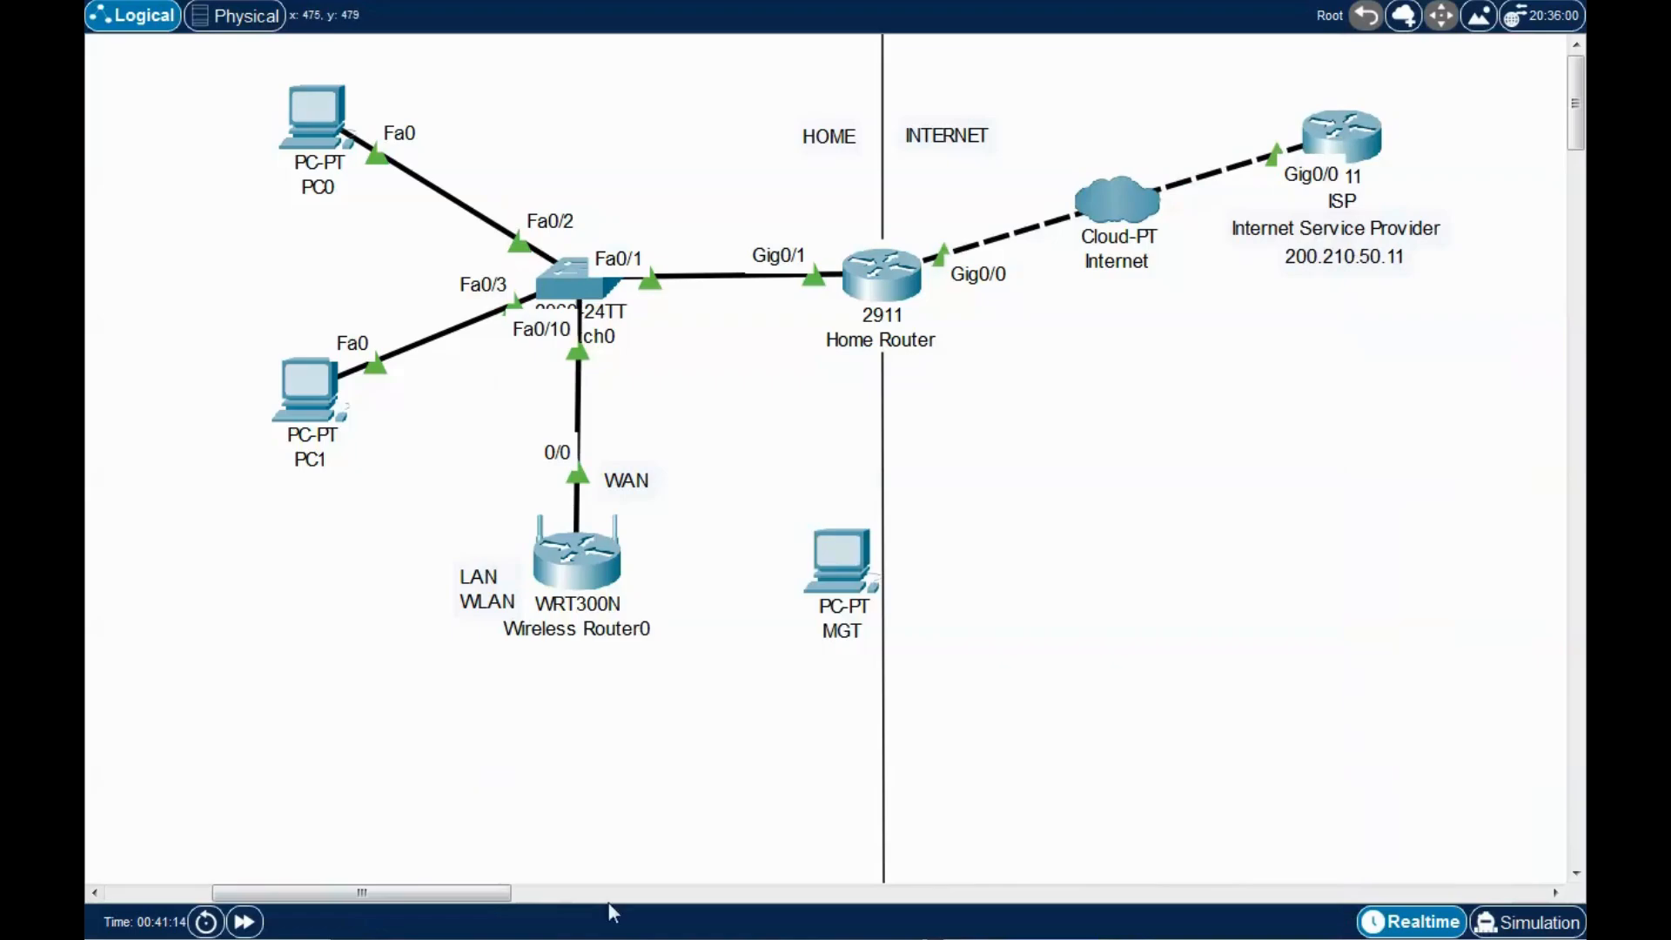
Cable Wireless Router0's Ethernet 1 port to MGT's FastEthernet0, then open MGT's window.
{"action": "left_click", "coordinate": [585, 560]}
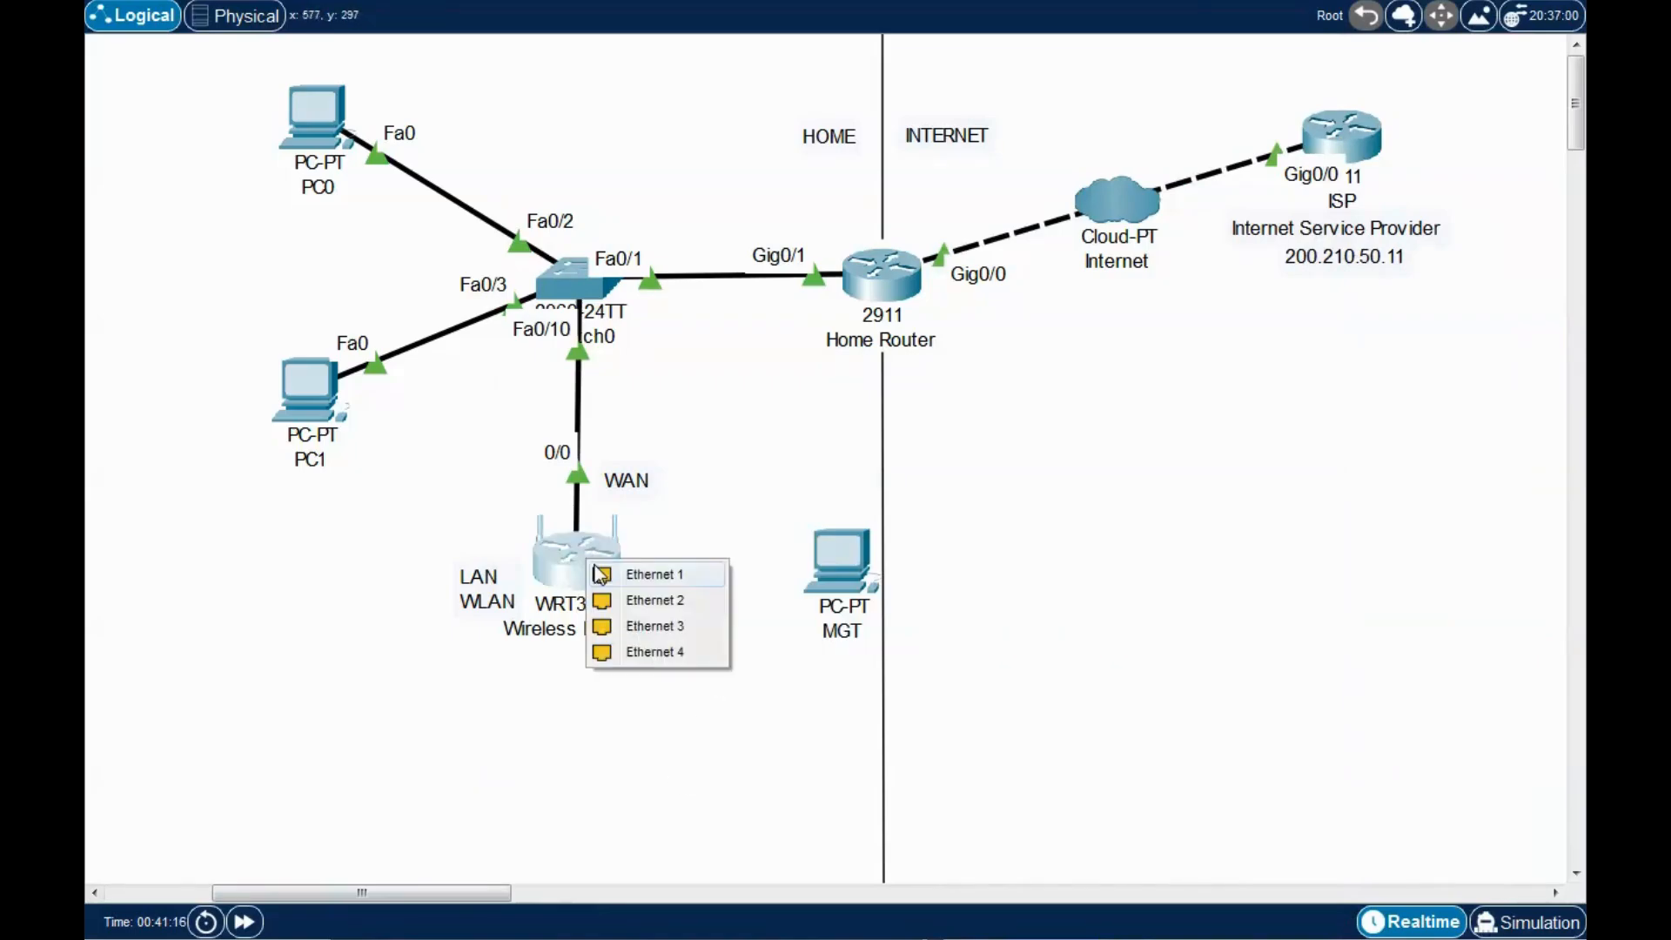
{"action": "left_click", "coordinate": [658, 576]}
{"action": "left_click", "coordinate": [837, 557]}
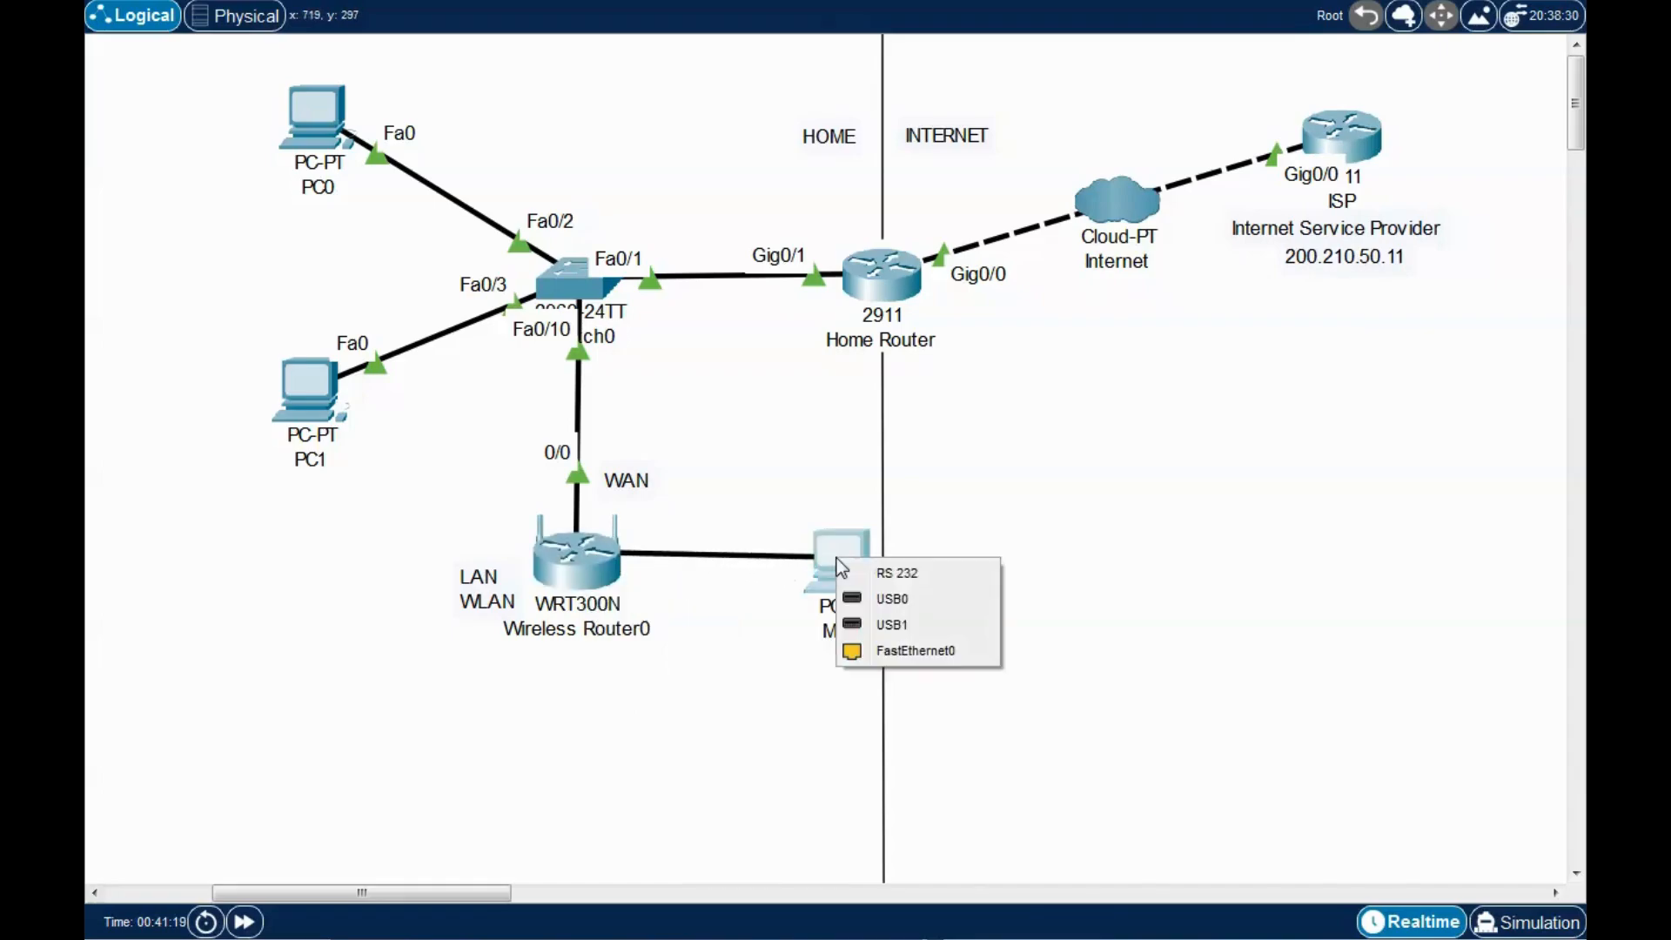
{"action": "left_click", "coordinate": [921, 651]}
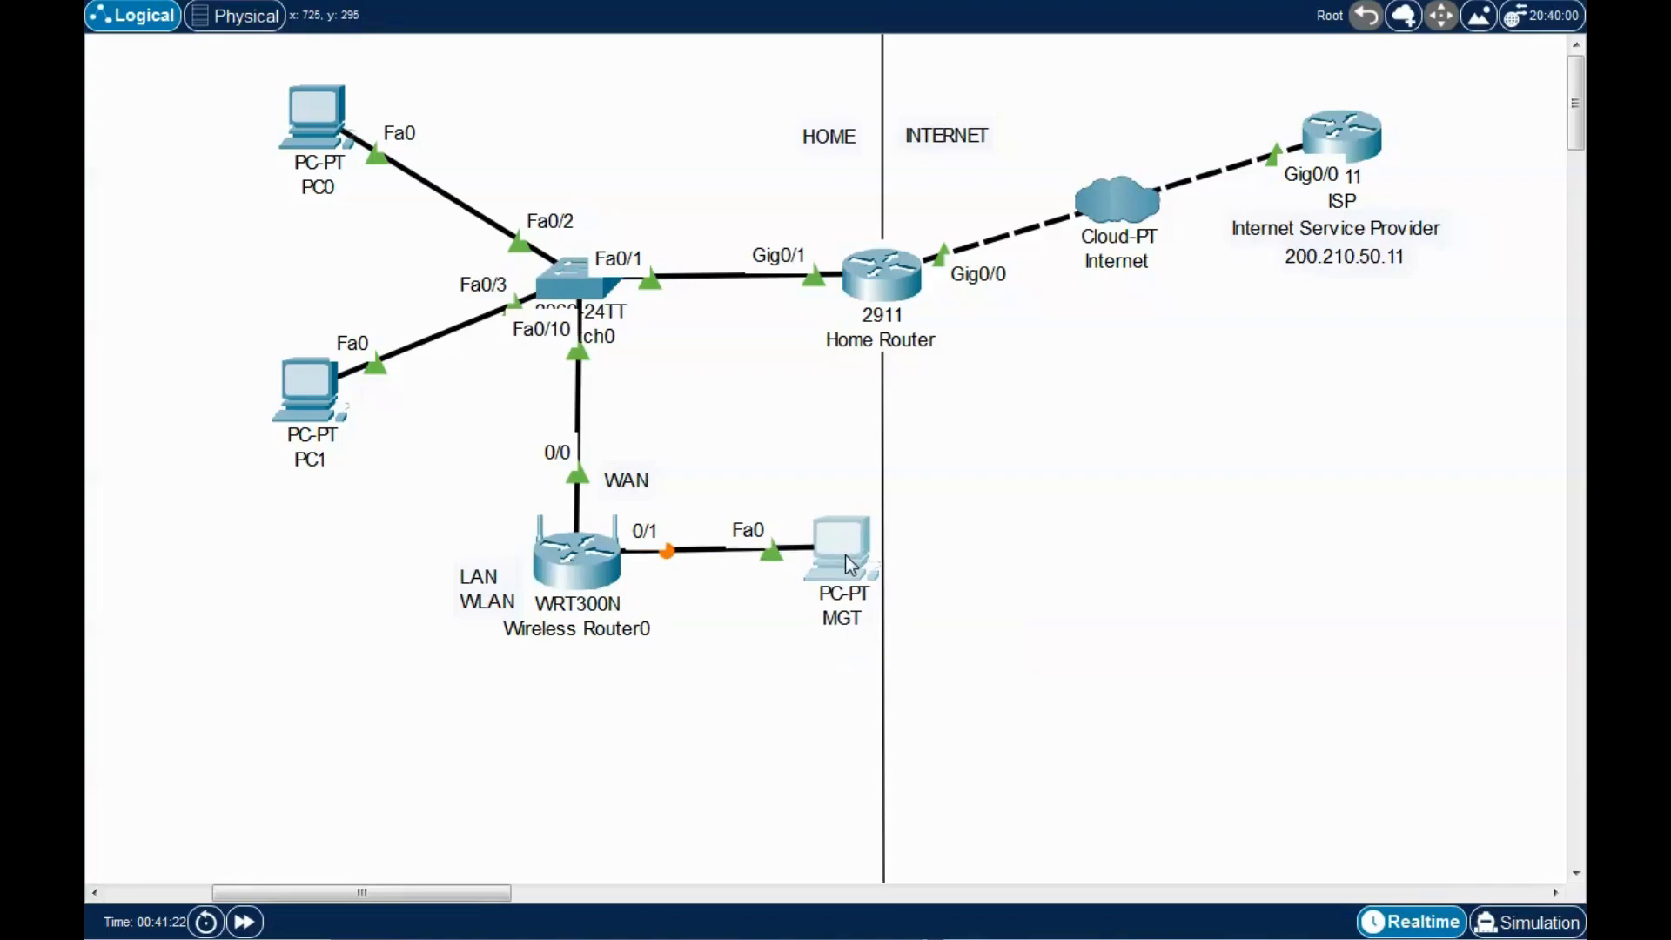
{"action": "left_click_drag", "start_coordinate": [845, 555], "coordinate": [848, 561]}
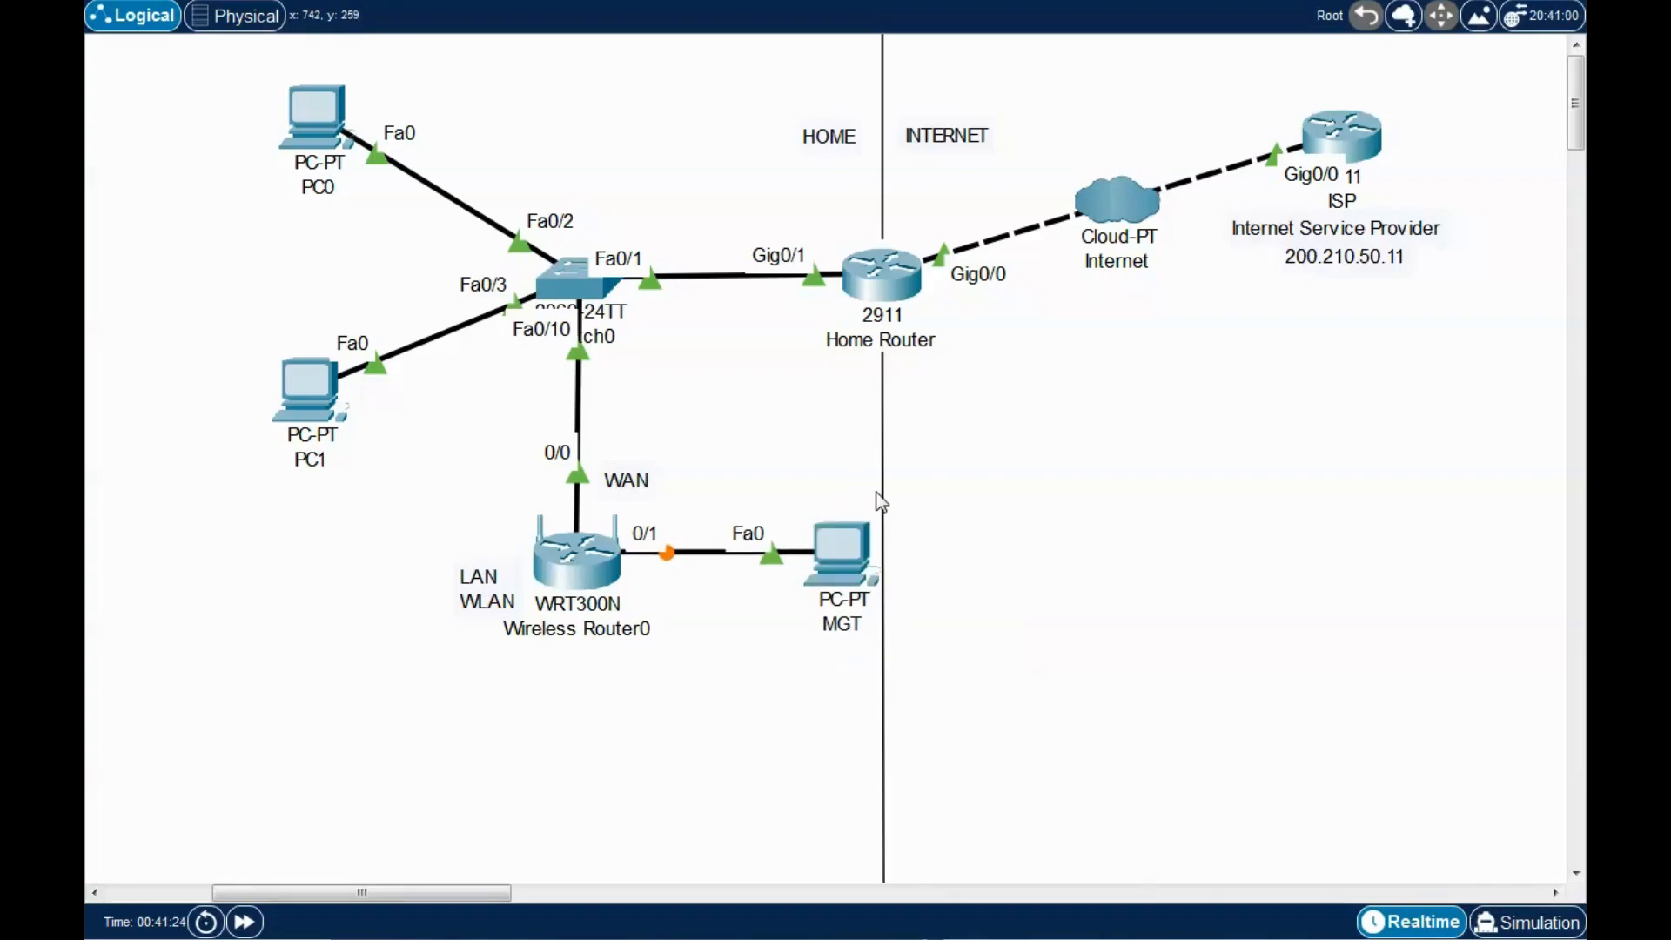
{"action": "left_click", "coordinate": [842, 564]}
{"action": "left_click_drag", "start_coordinate": [1014, 135], "coordinate": [1256, 48]}
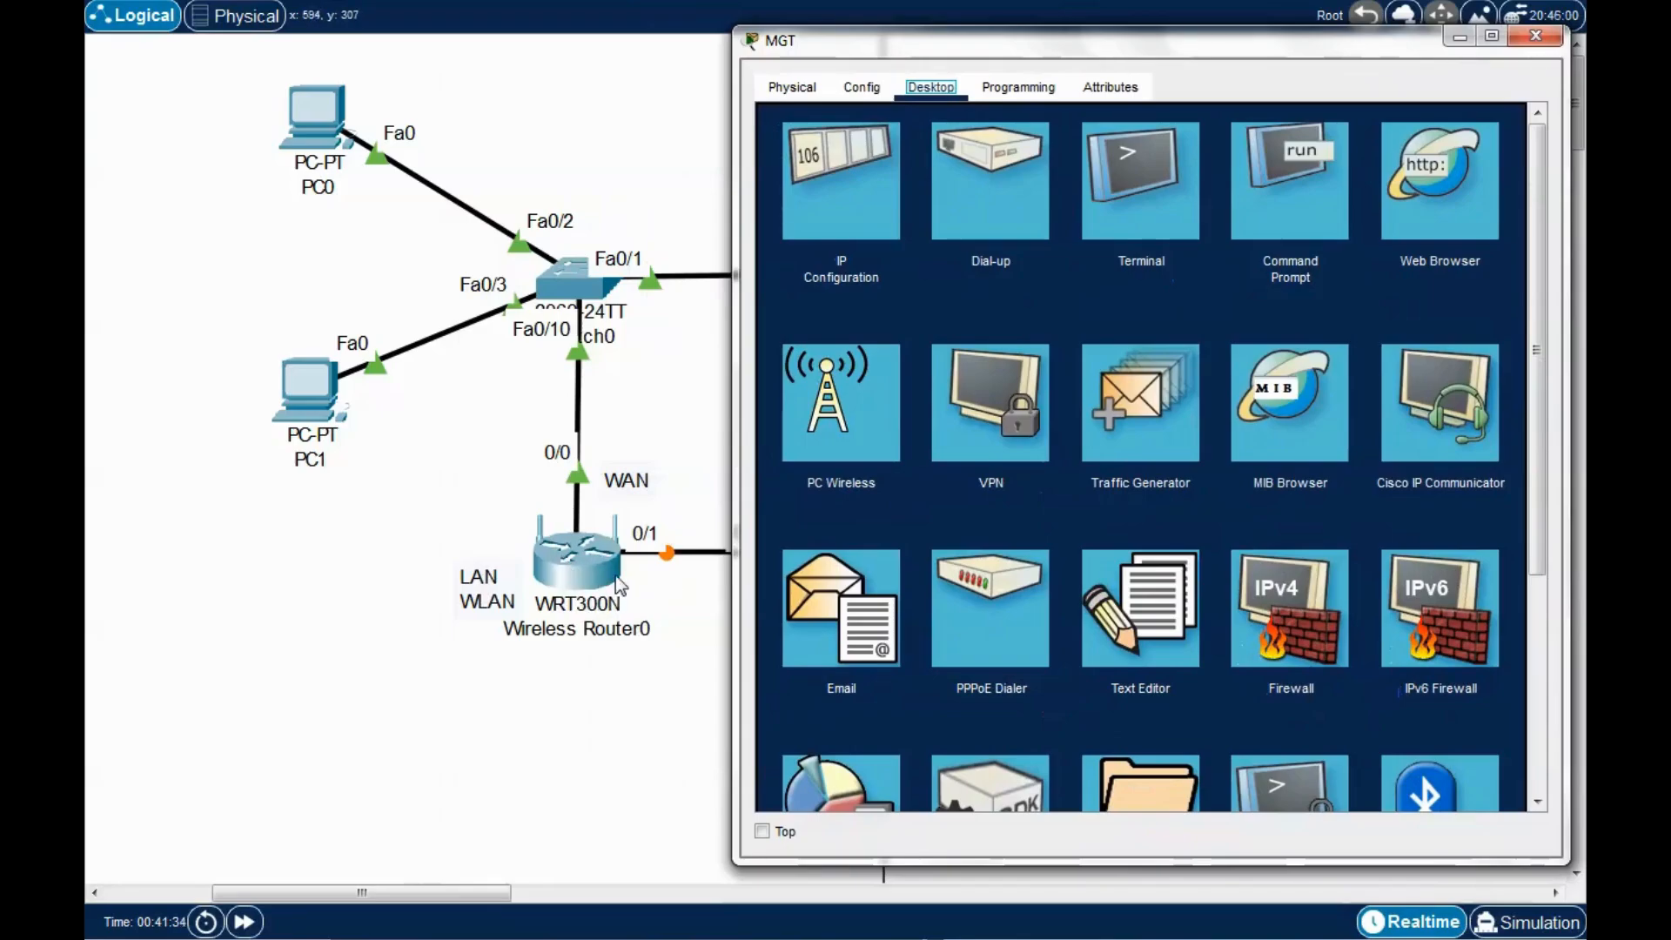
Launch MGT's web browser and load the router at 192.168.0.1.
{"action": "left_click_drag", "start_coordinate": [1255, 45], "coordinate": [1142, 61]}
{"action": "left_click", "coordinate": [1326, 222]}
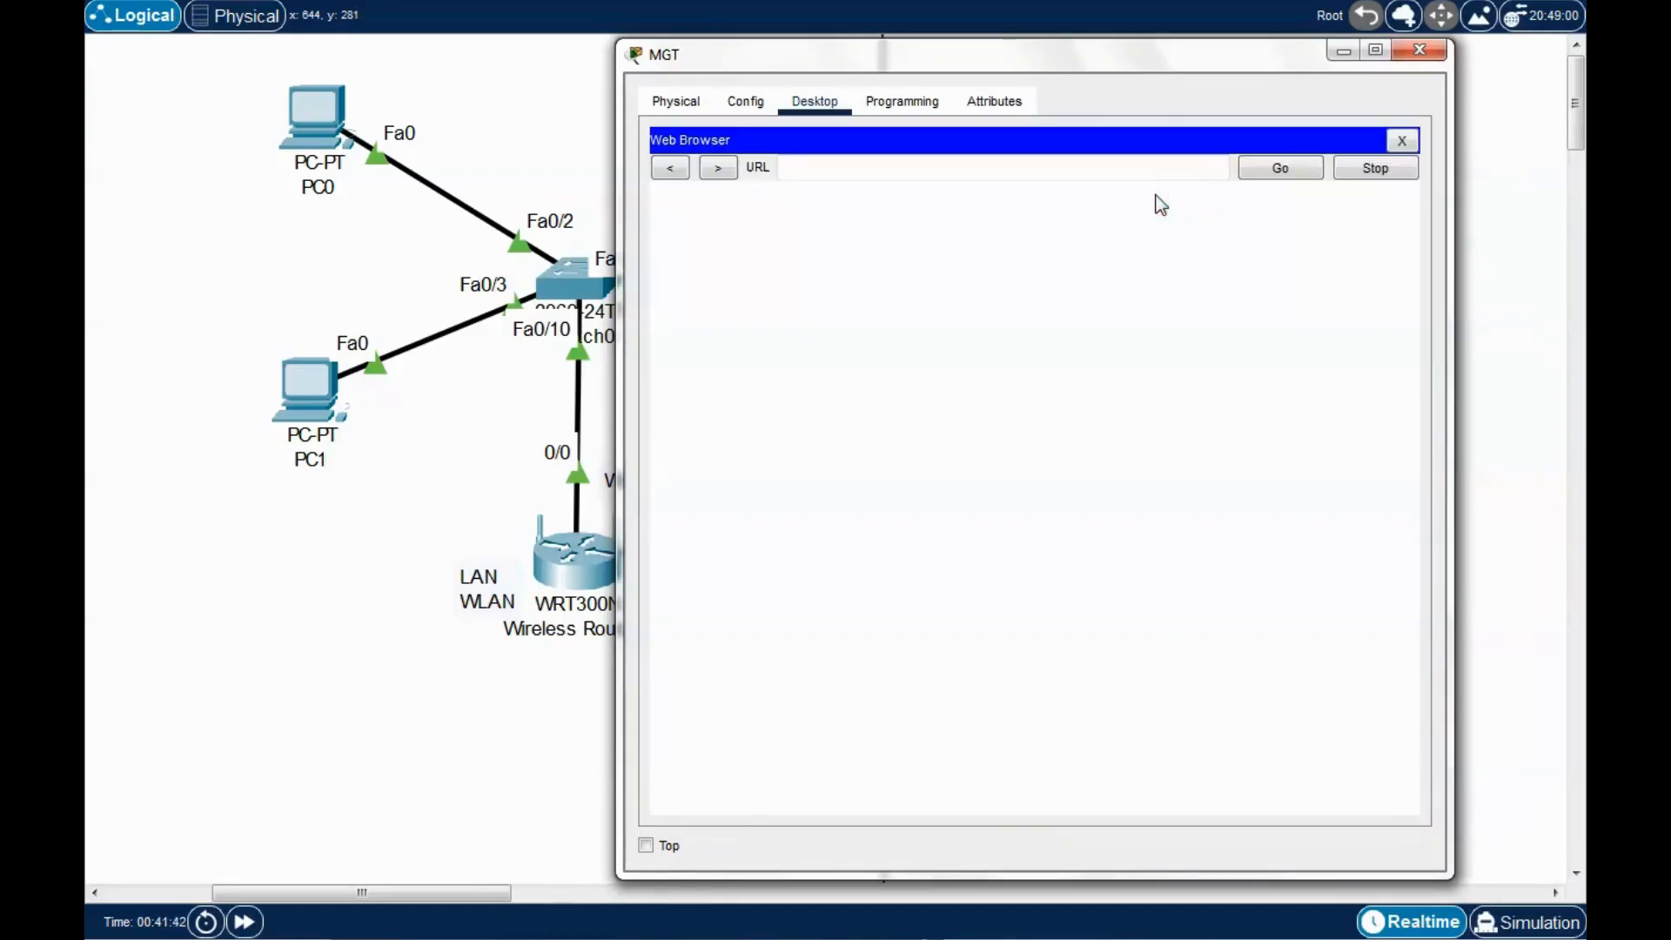
{"action": "left_click_drag", "start_coordinate": [1136, 61], "coordinate": [1167, 54]}
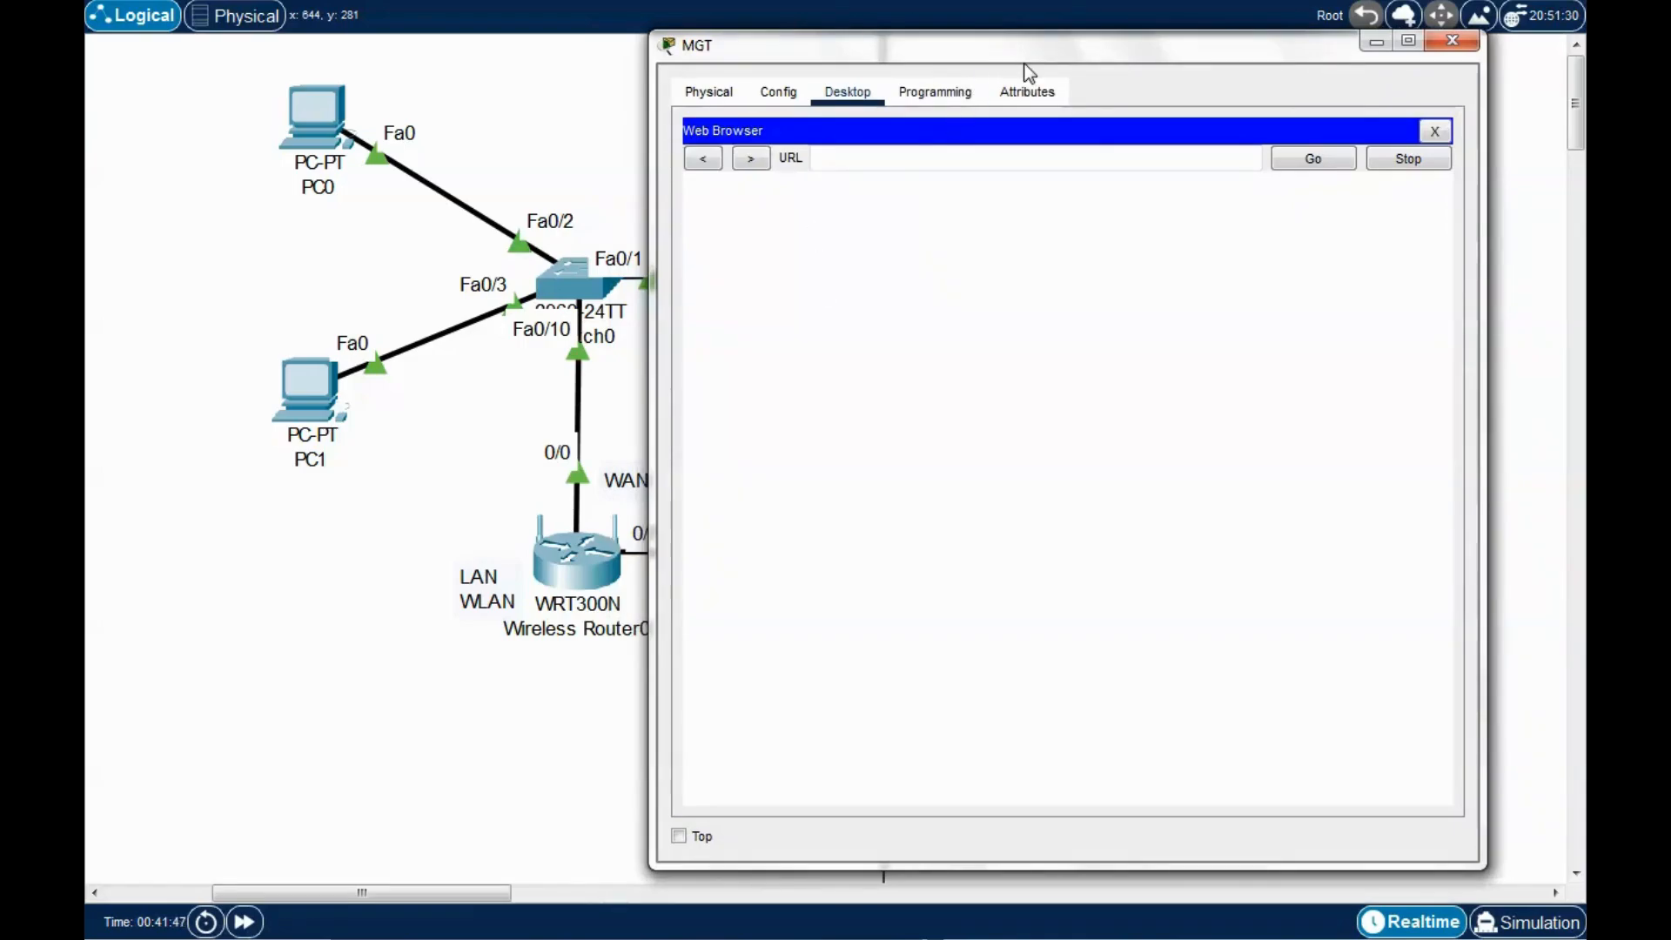
{"action": "left_click_drag", "start_coordinate": [1027, 54], "coordinate": [1059, 53]}
{"action": "left_click", "coordinate": [884, 154]}
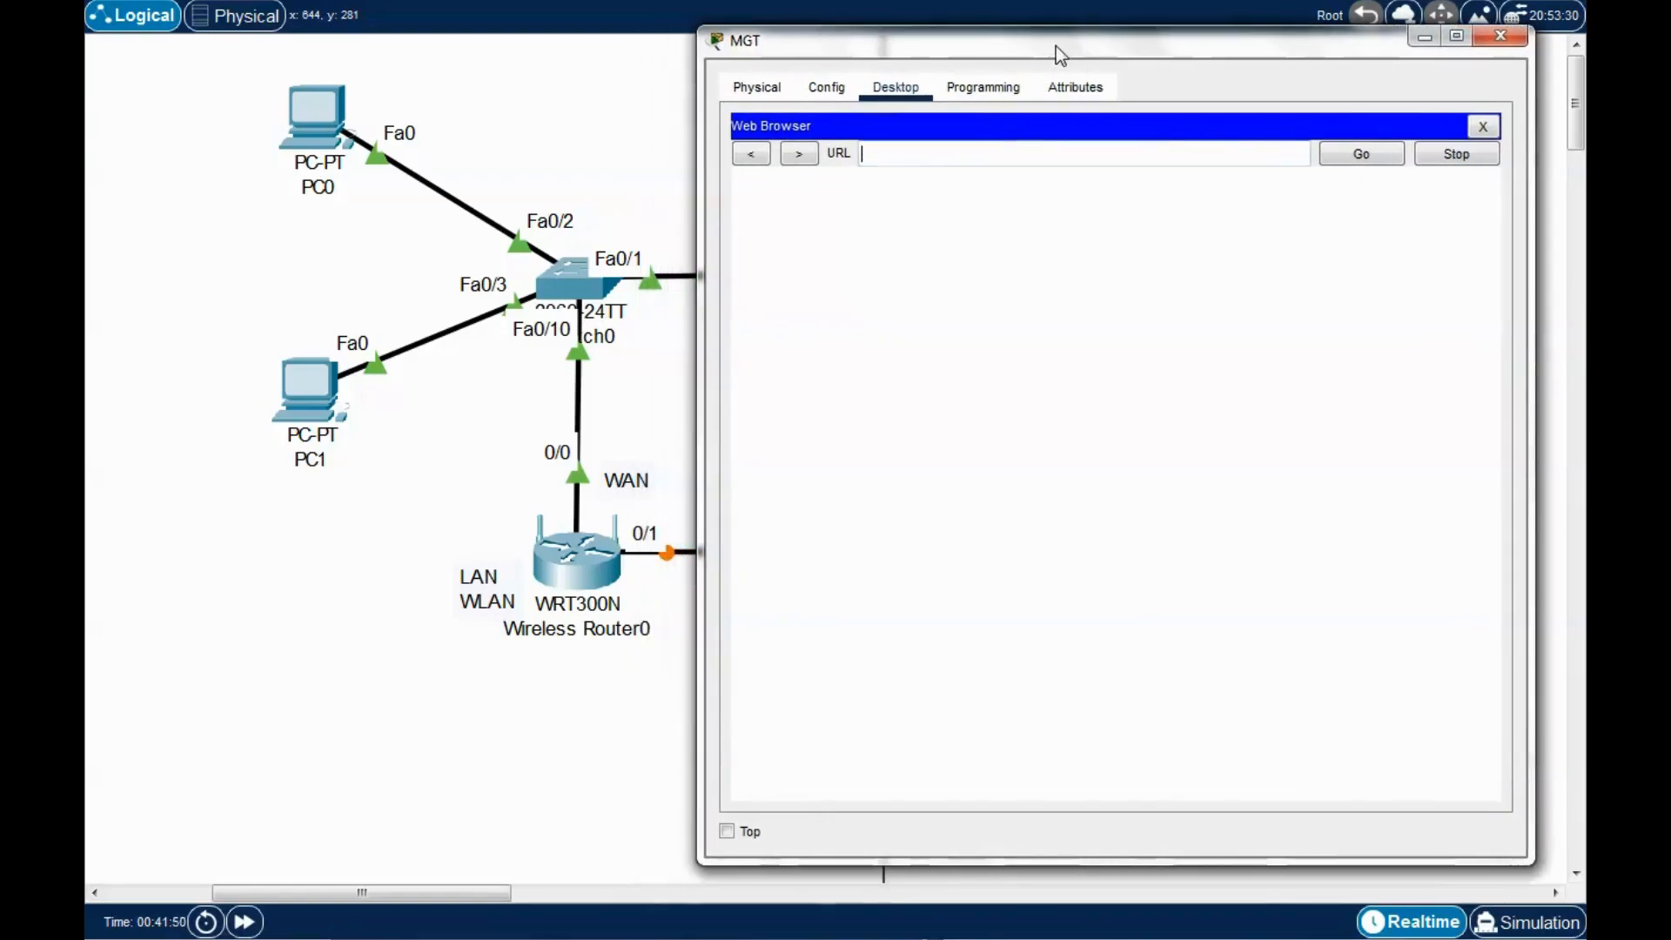
{"action": "left_click", "coordinate": [885, 164]}
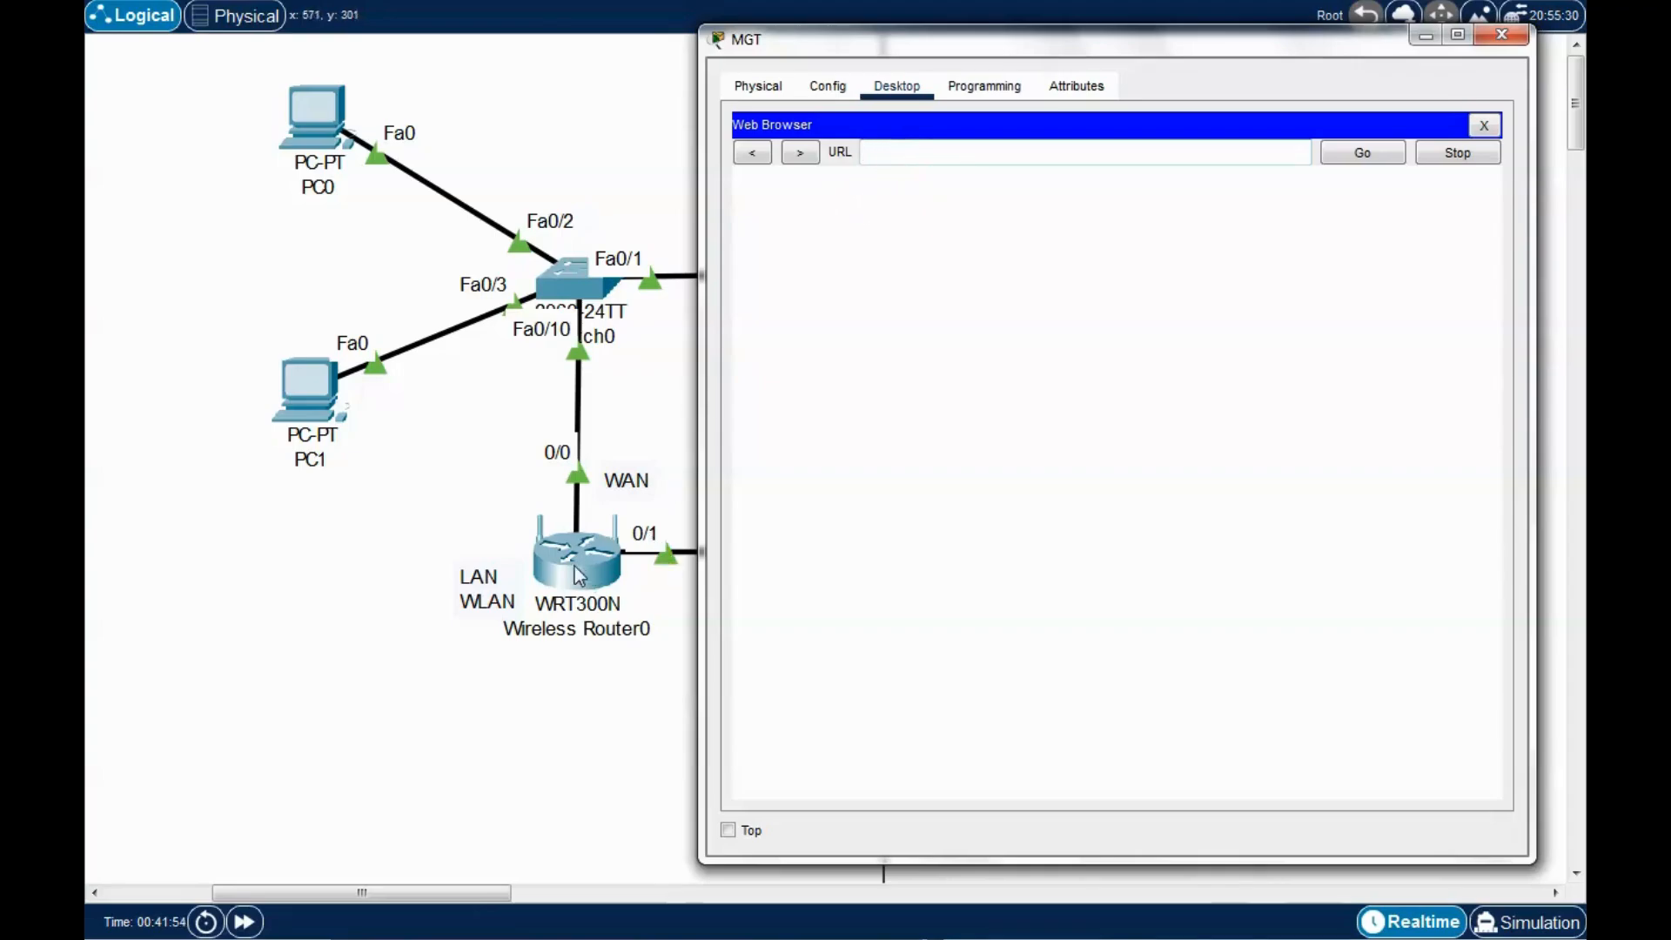
{"action": "type", "text": "19"}
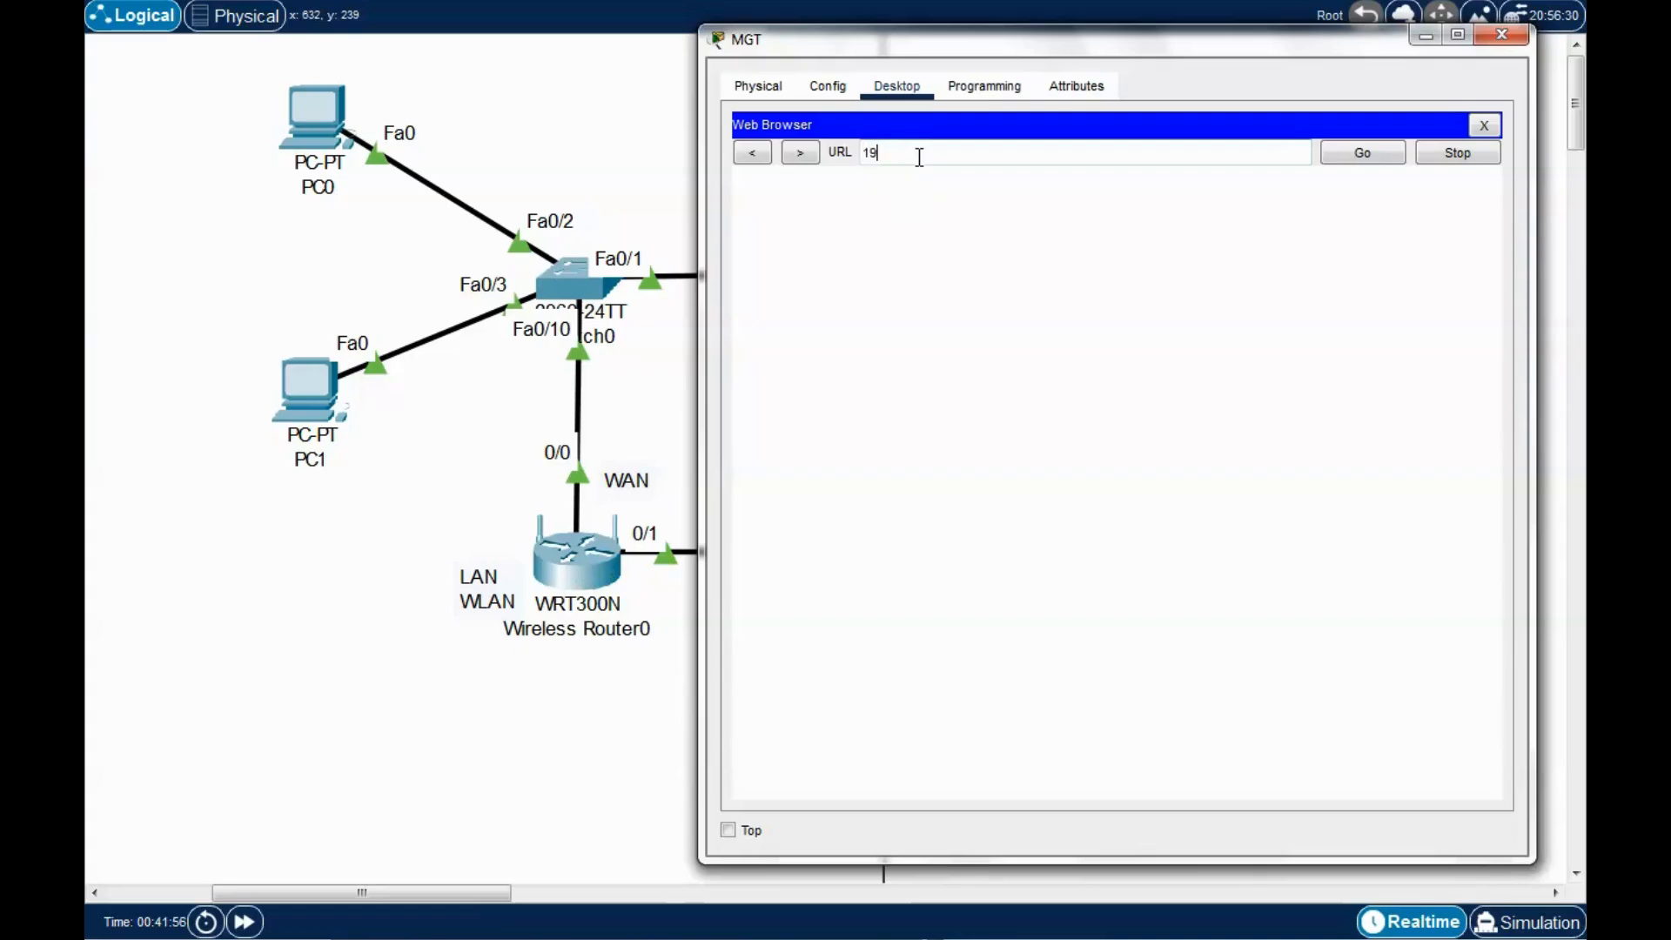
{"action": "type", "text": "2.168.0.1"}
{"action": "key", "text": "Return"}
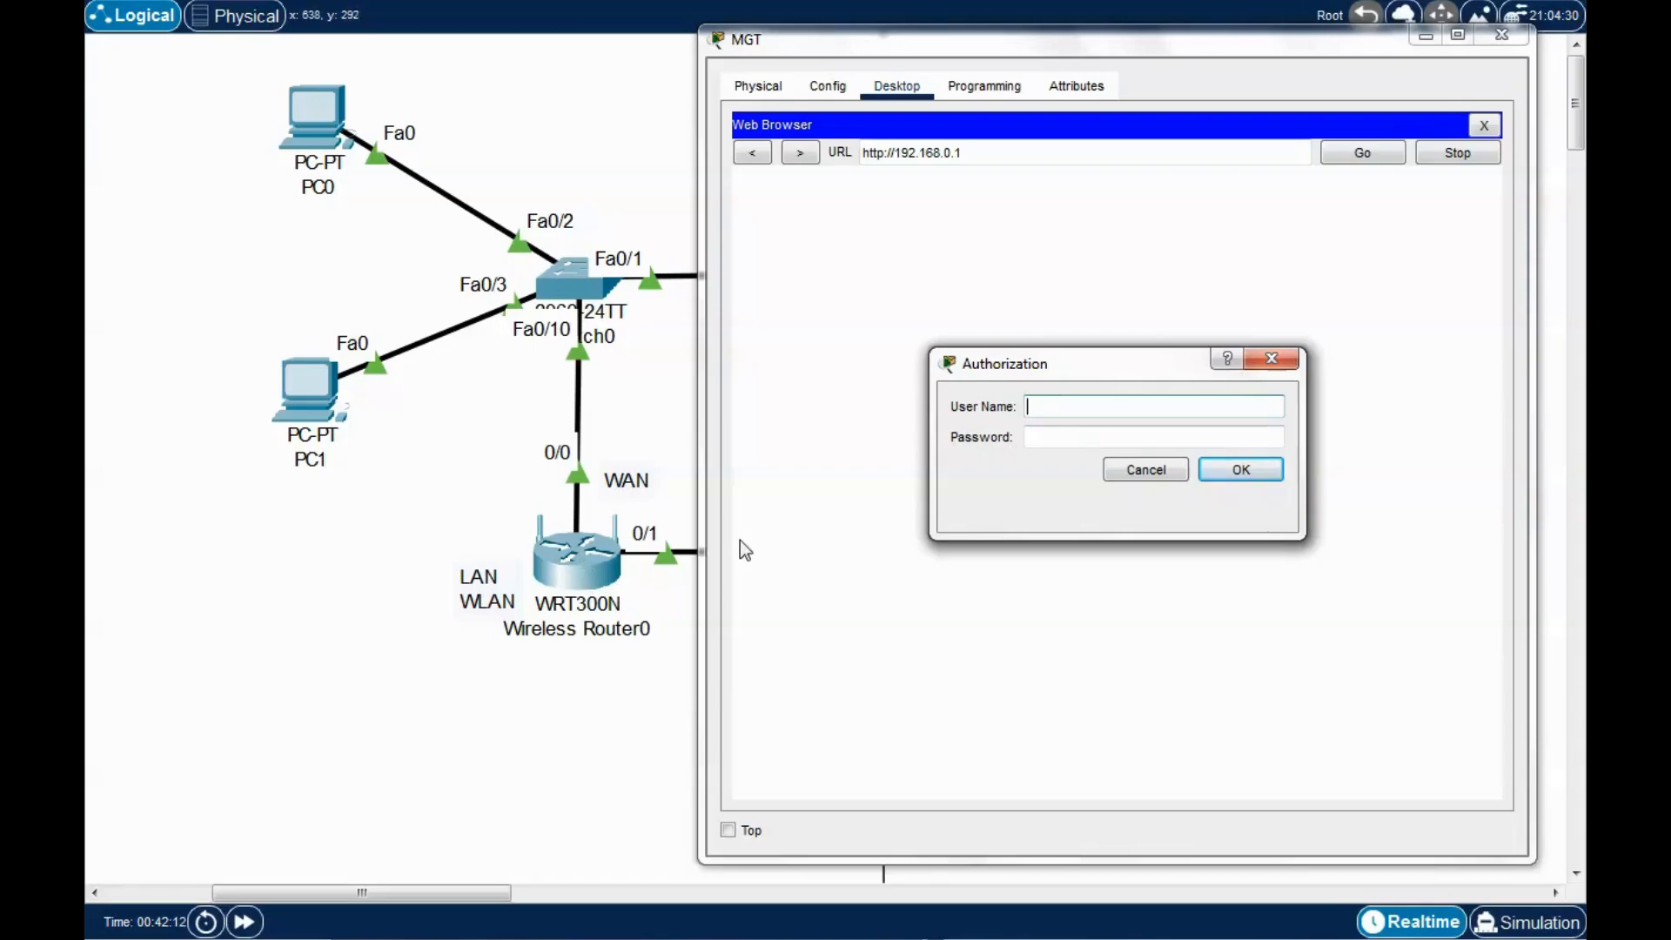
Log in at the router's Authorization prompt with the admin user name and password.
{"action": "type", "text": "admin"}
{"action": "key", "text": "Tab"}
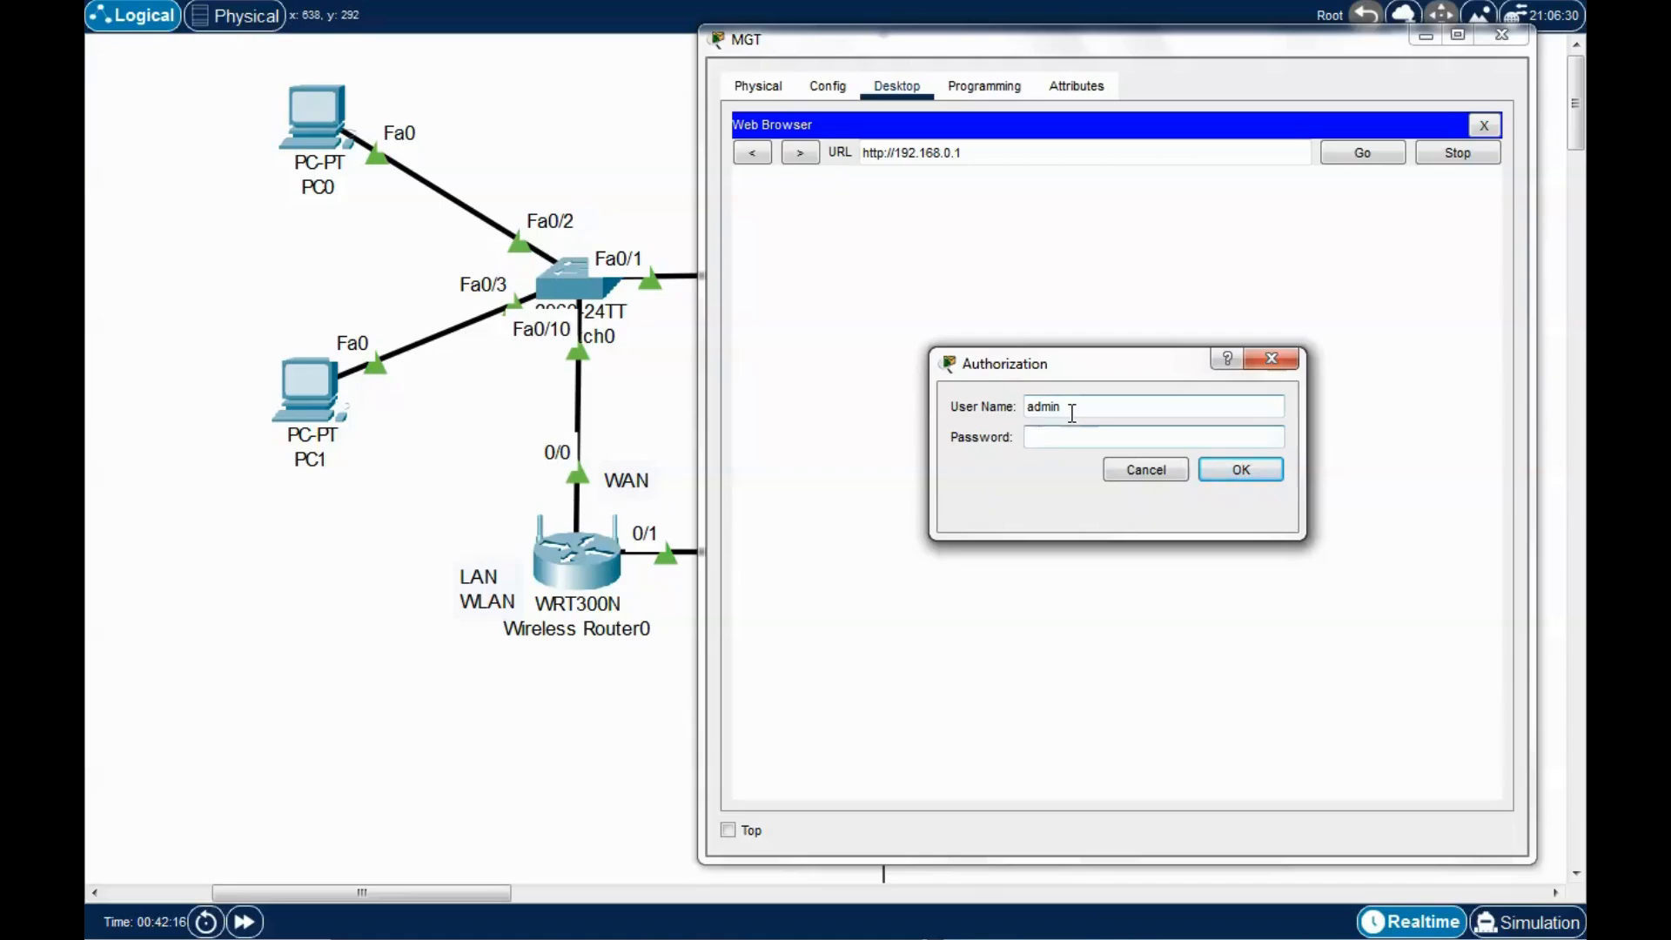
{"action": "type", "text": "admi"}
{"action": "left_click_drag", "start_coordinate": [1109, 365], "coordinate": [1080, 360]}
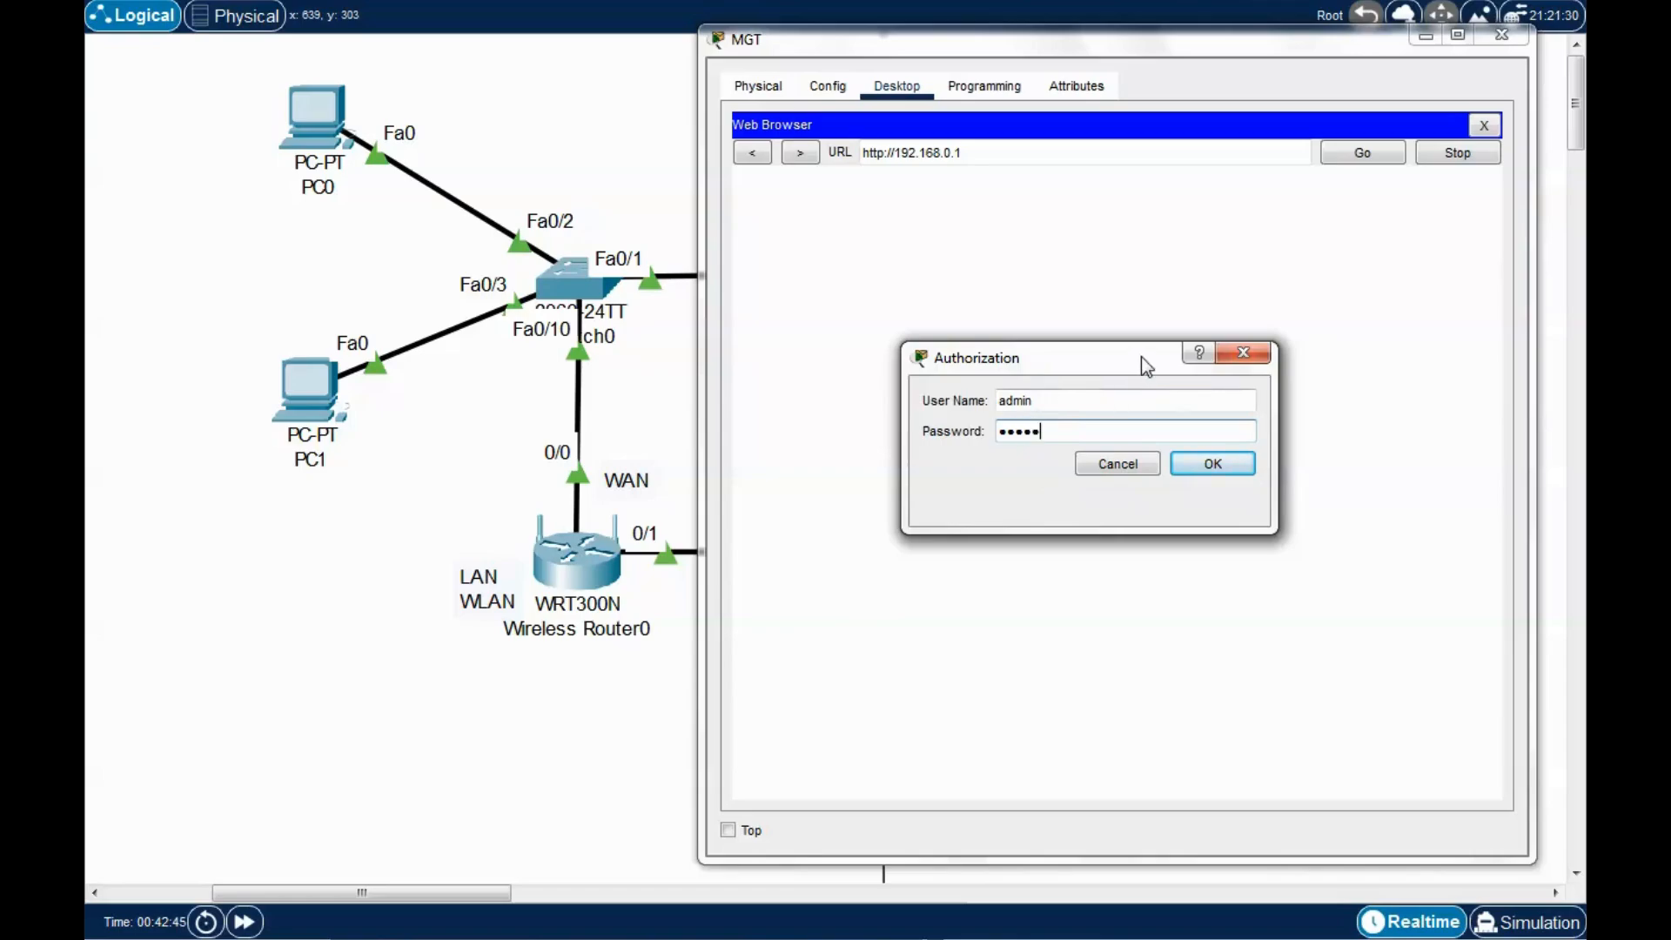
{"action": "left_click_drag", "start_coordinate": [1141, 356], "coordinate": [1111, 337]}
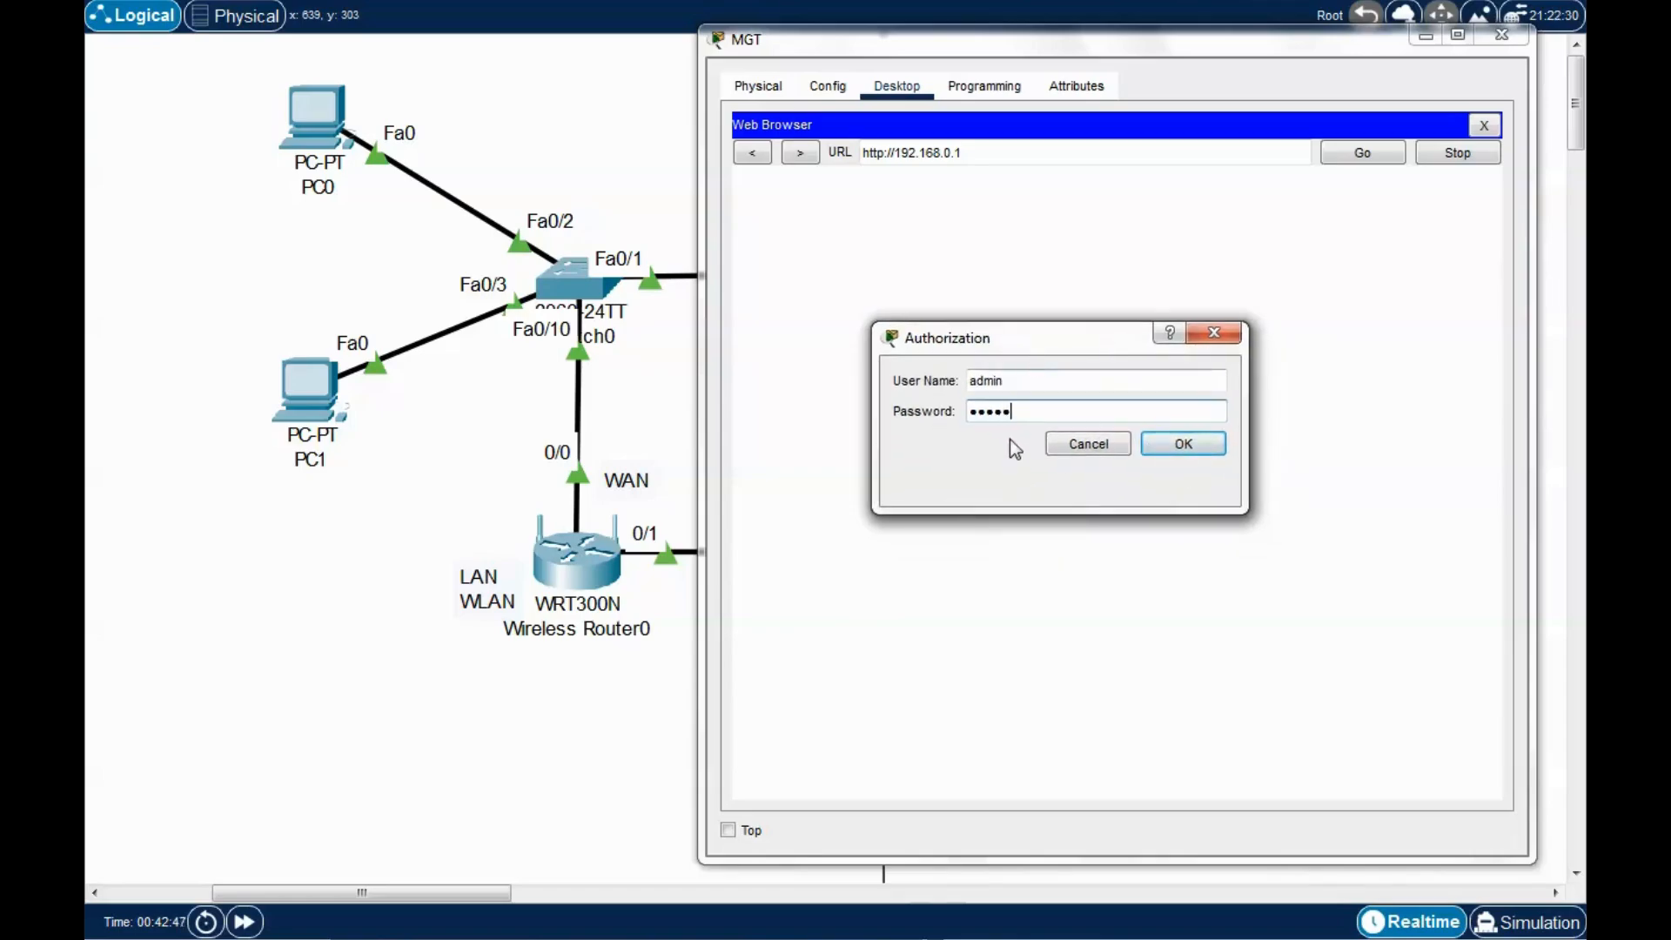
{"action": "left_click_drag", "start_coordinate": [1031, 411], "coordinate": [952, 364]}
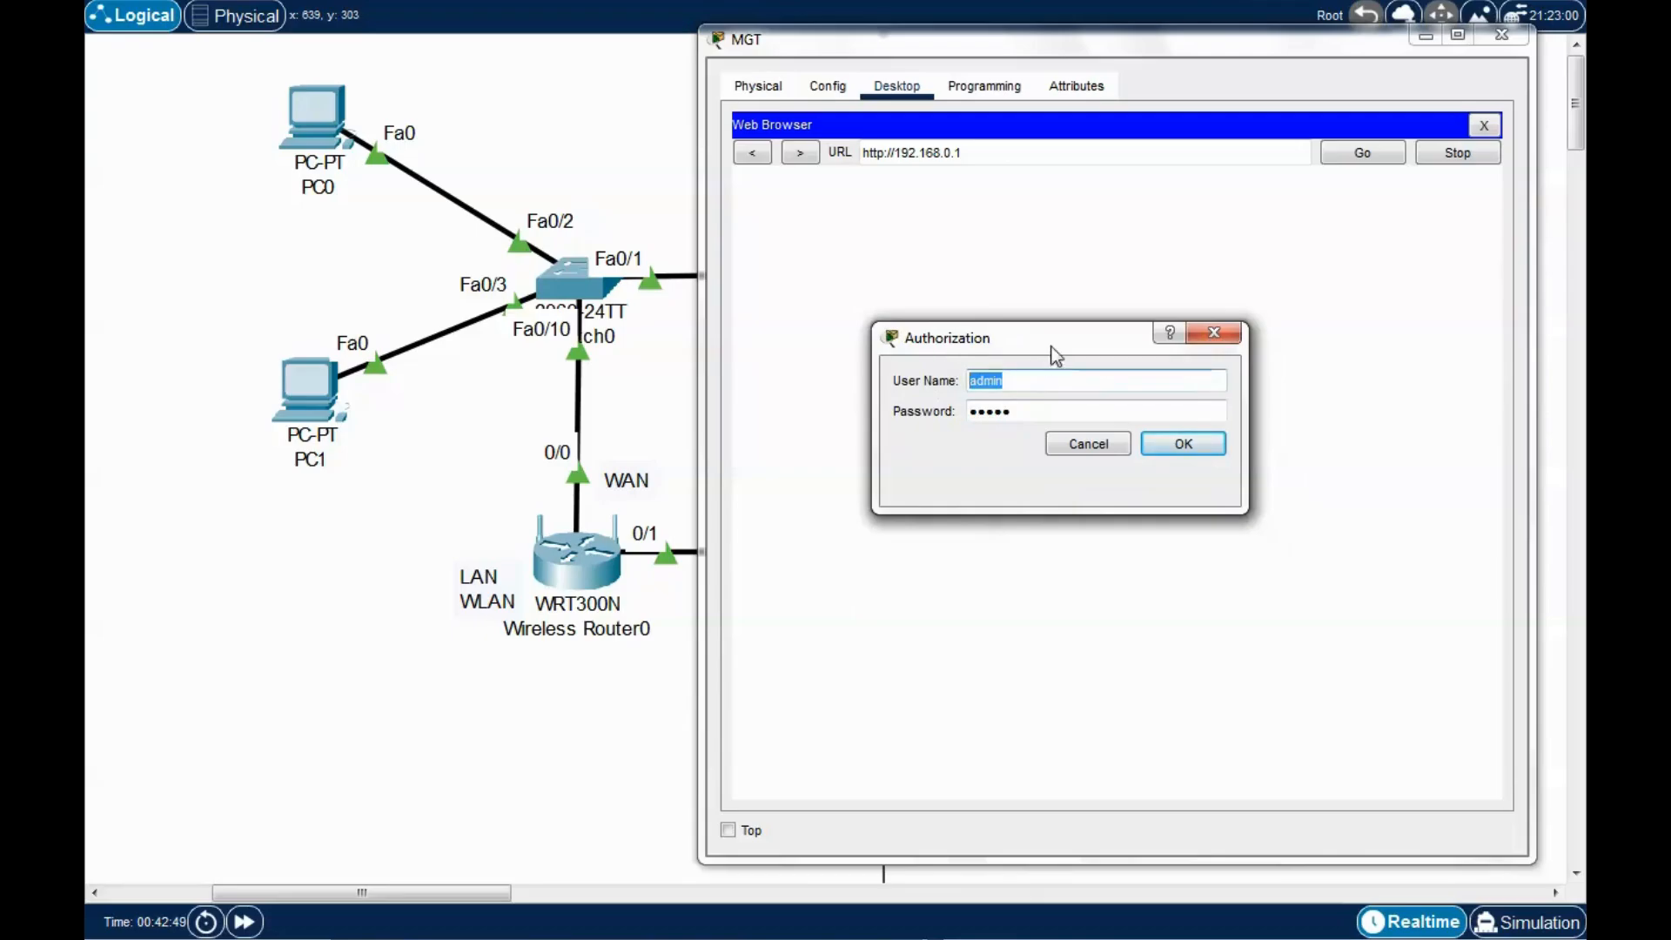
{"action": "mouse_move", "coordinate": [1056, 341]}
{"action": "left_mouse_down"}
{"action": "mouse_move", "coordinate": [1032, 334]}
{"action": "mouse_move", "coordinate": [1054, 333]}
{"action": "left_mouse_up"}
{"action": "left_click", "coordinate": [1024, 406]}
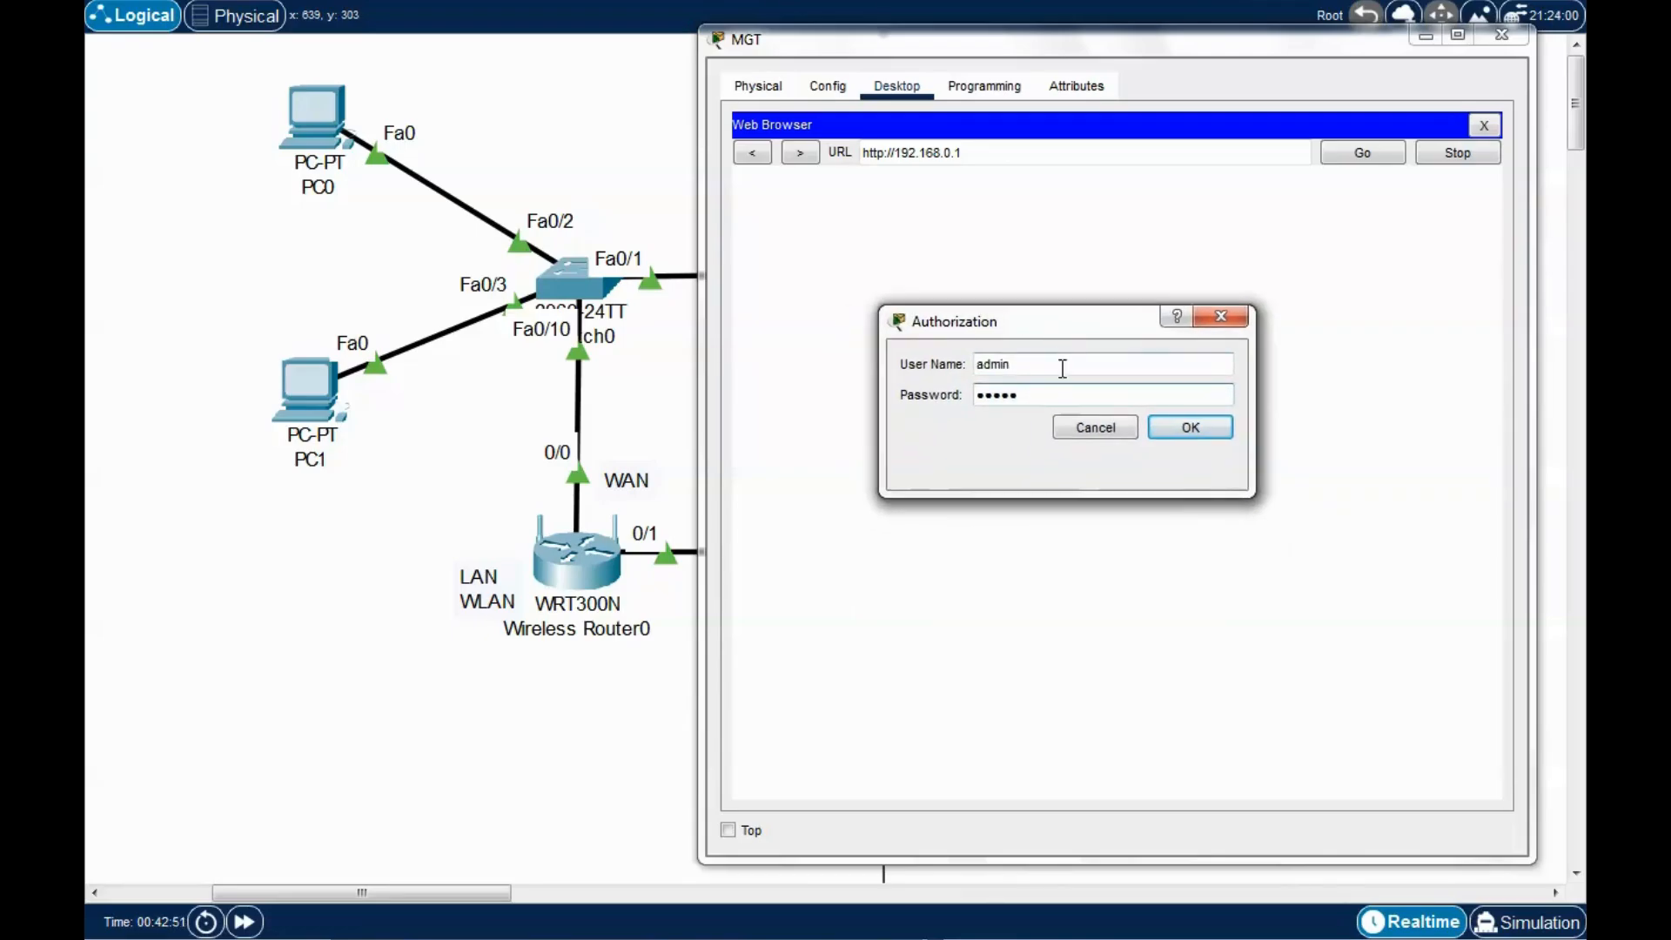
{"action": "left_click", "coordinate": [1196, 430]}
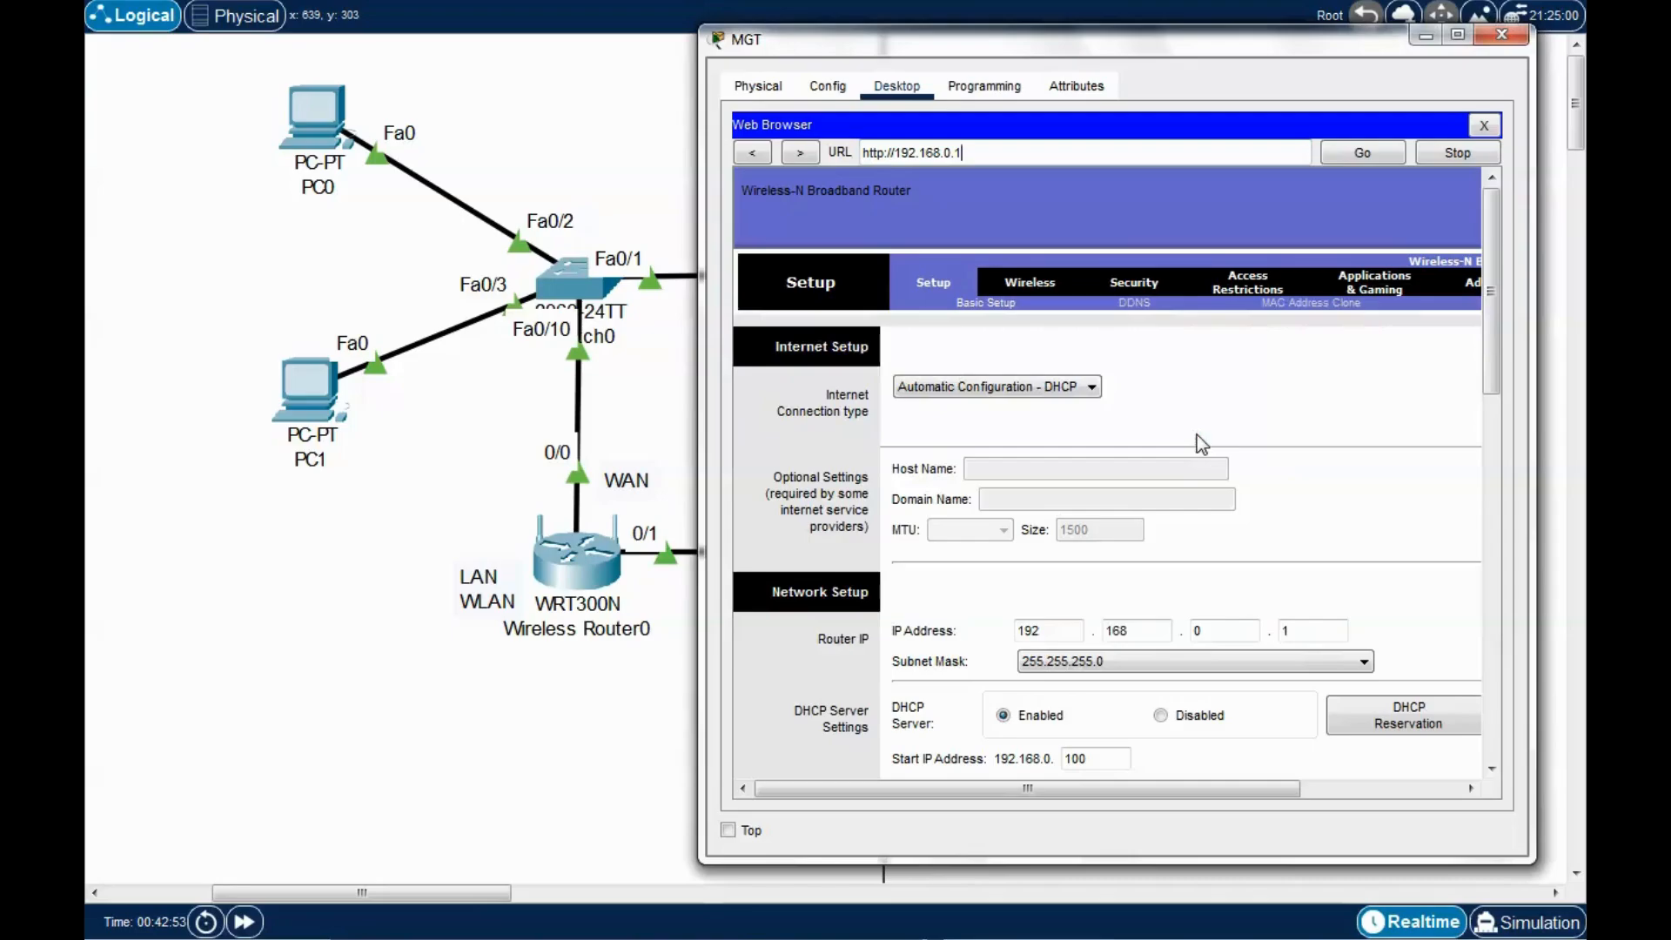
Maximize MGT's browser and scroll the router's Setup page to review its DHCP settings.
{"action": "left_click_drag", "start_coordinate": [1262, 39], "coordinate": [976, 0]}
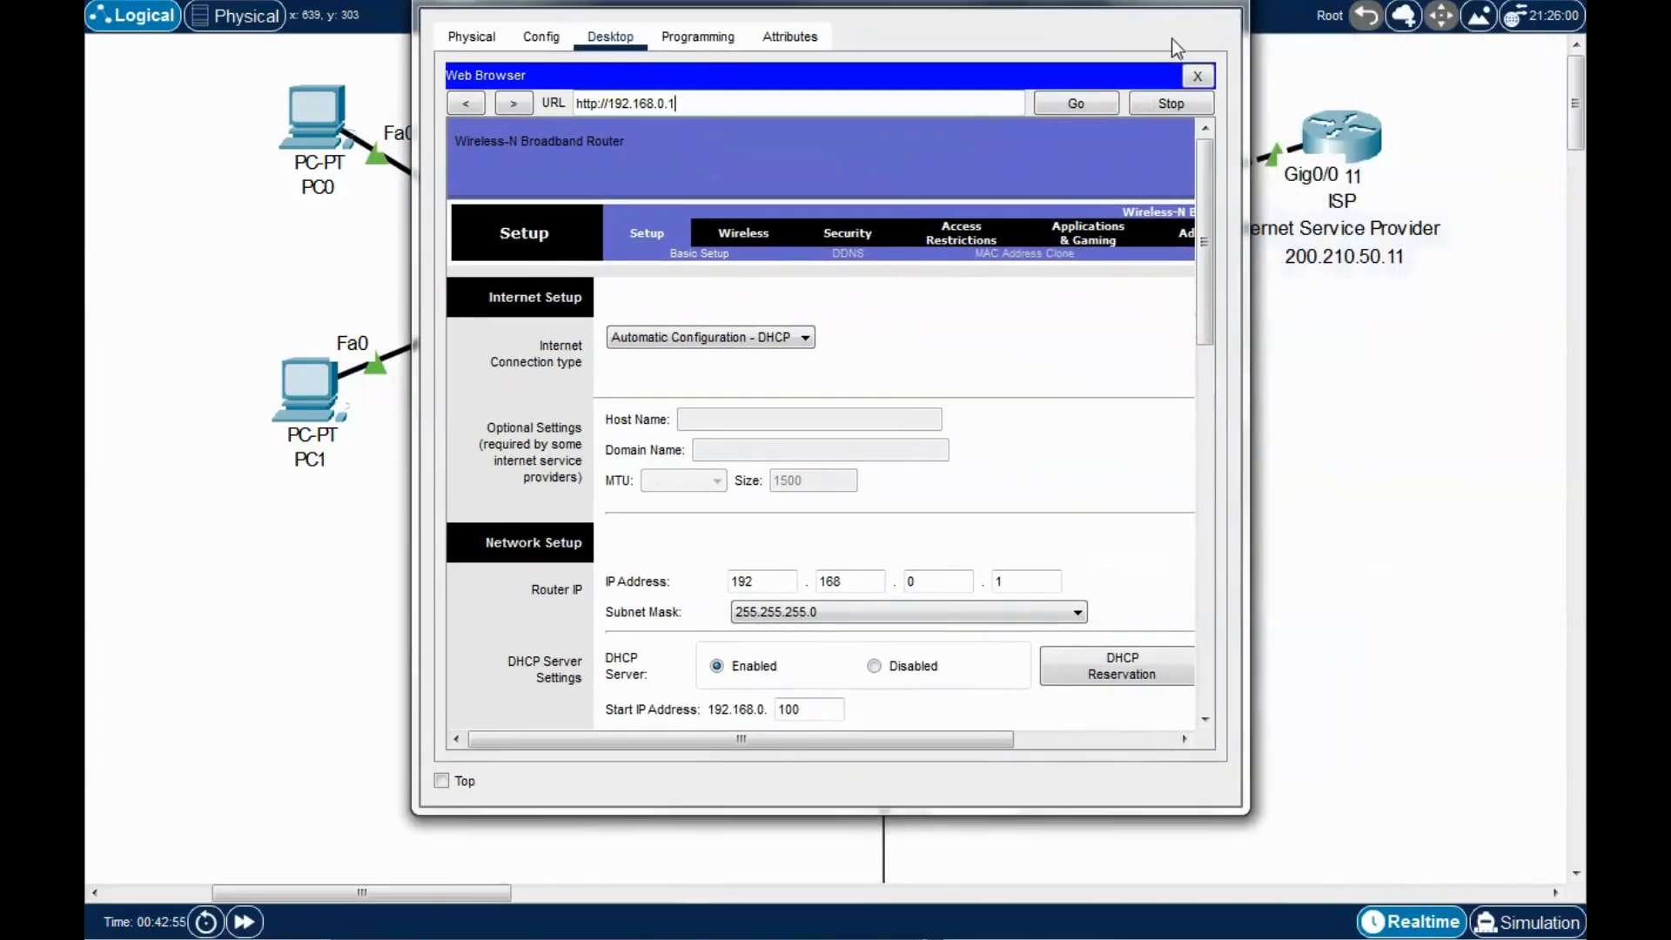
{"action": "left_click", "coordinate": [1171, 2]}
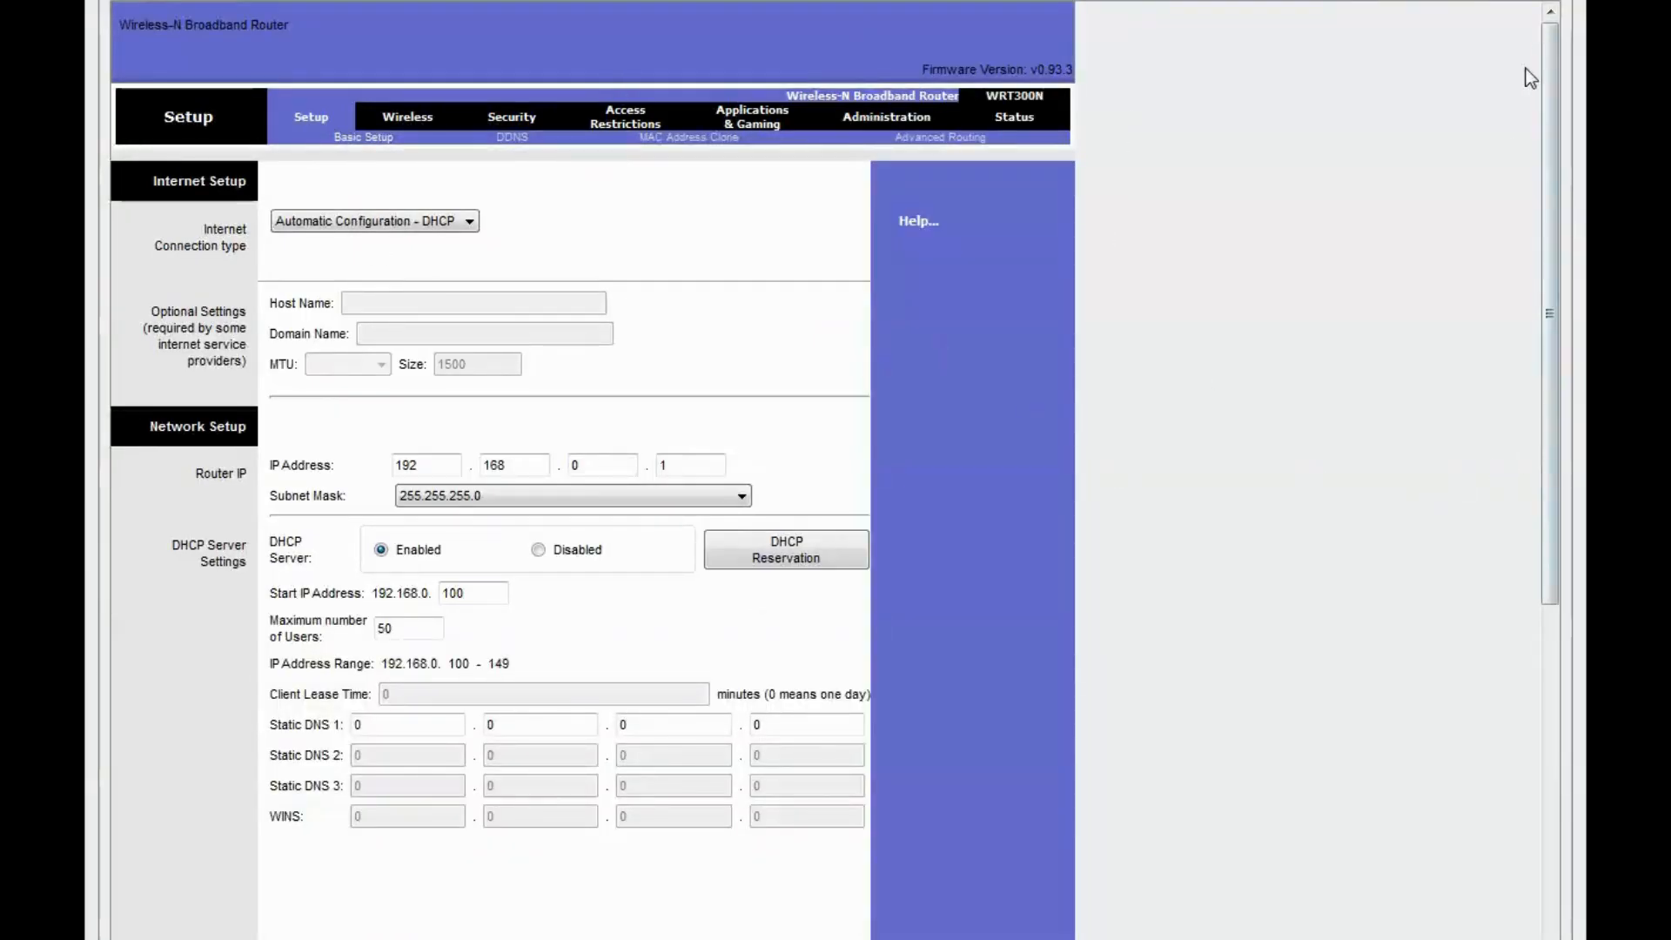
{"action": "mouse_move", "coordinate": [1558, 280]}
{"action": "left_mouse_down"}
{"action": "mouse_move", "coordinate": [1583, 818]}
{"action": "mouse_move", "coordinate": [1575, 272]}
{"action": "left_mouse_up"}
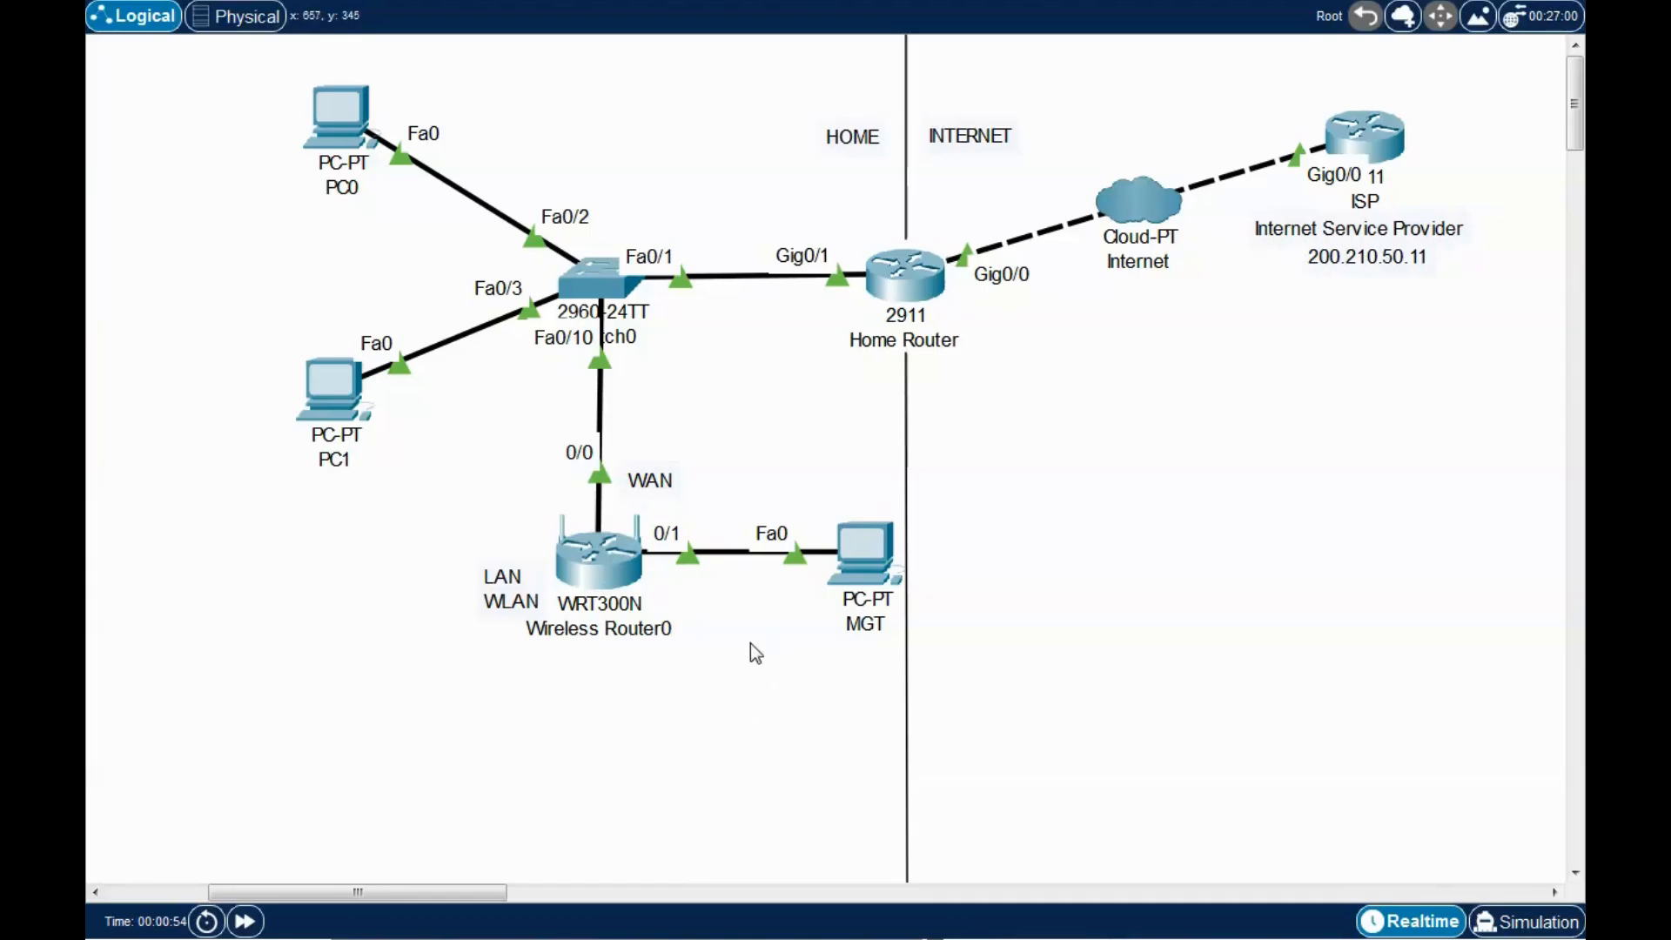
Open the MGT PC's Web Browser from its Desktop applications.
{"action": "left_click", "coordinate": [872, 566]}
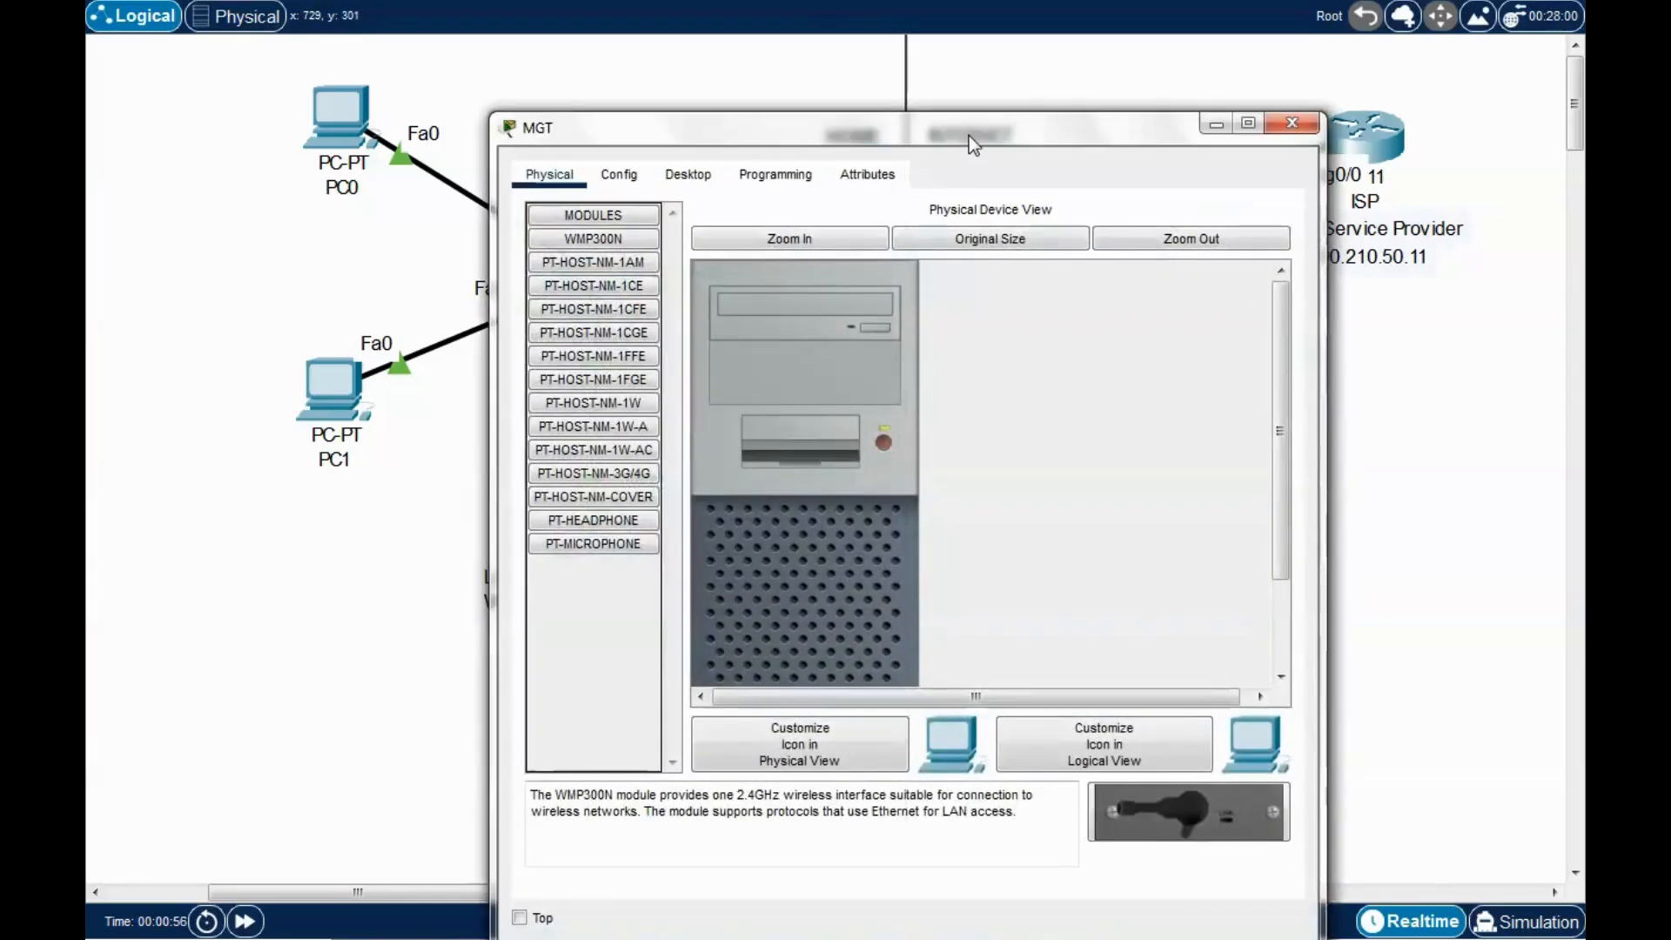
{"action": "left_click_drag", "start_coordinate": [968, 136], "coordinate": [1111, 63]}
{"action": "left_click", "coordinate": [661, 118]}
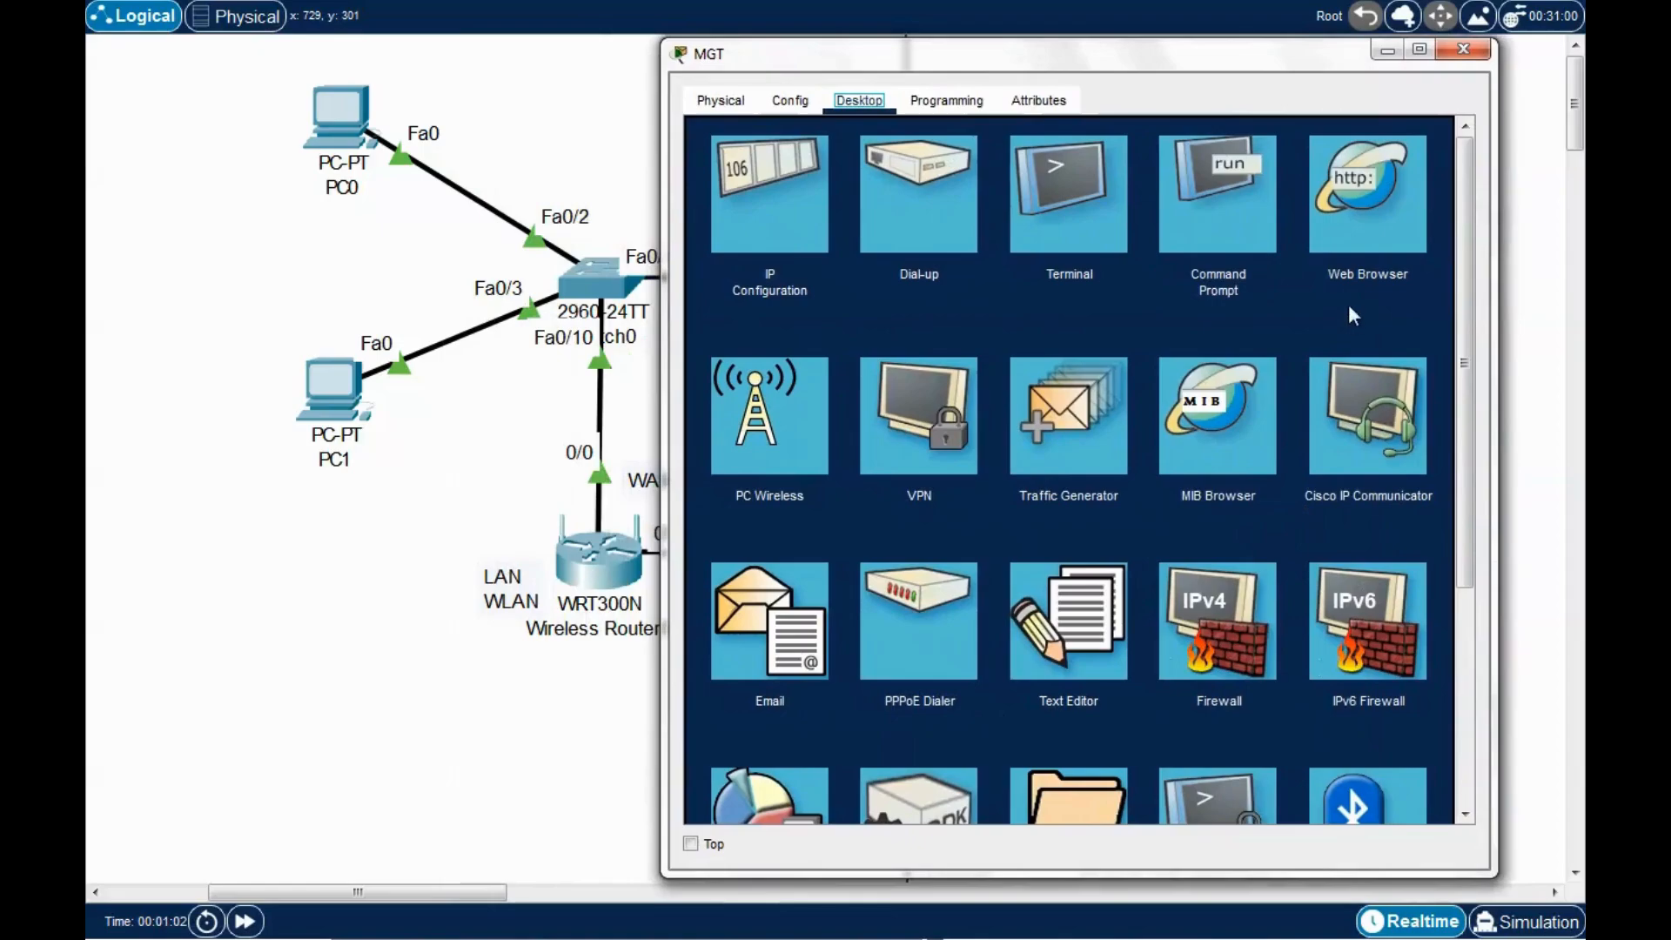
{"action": "left_click", "coordinate": [1364, 240]}
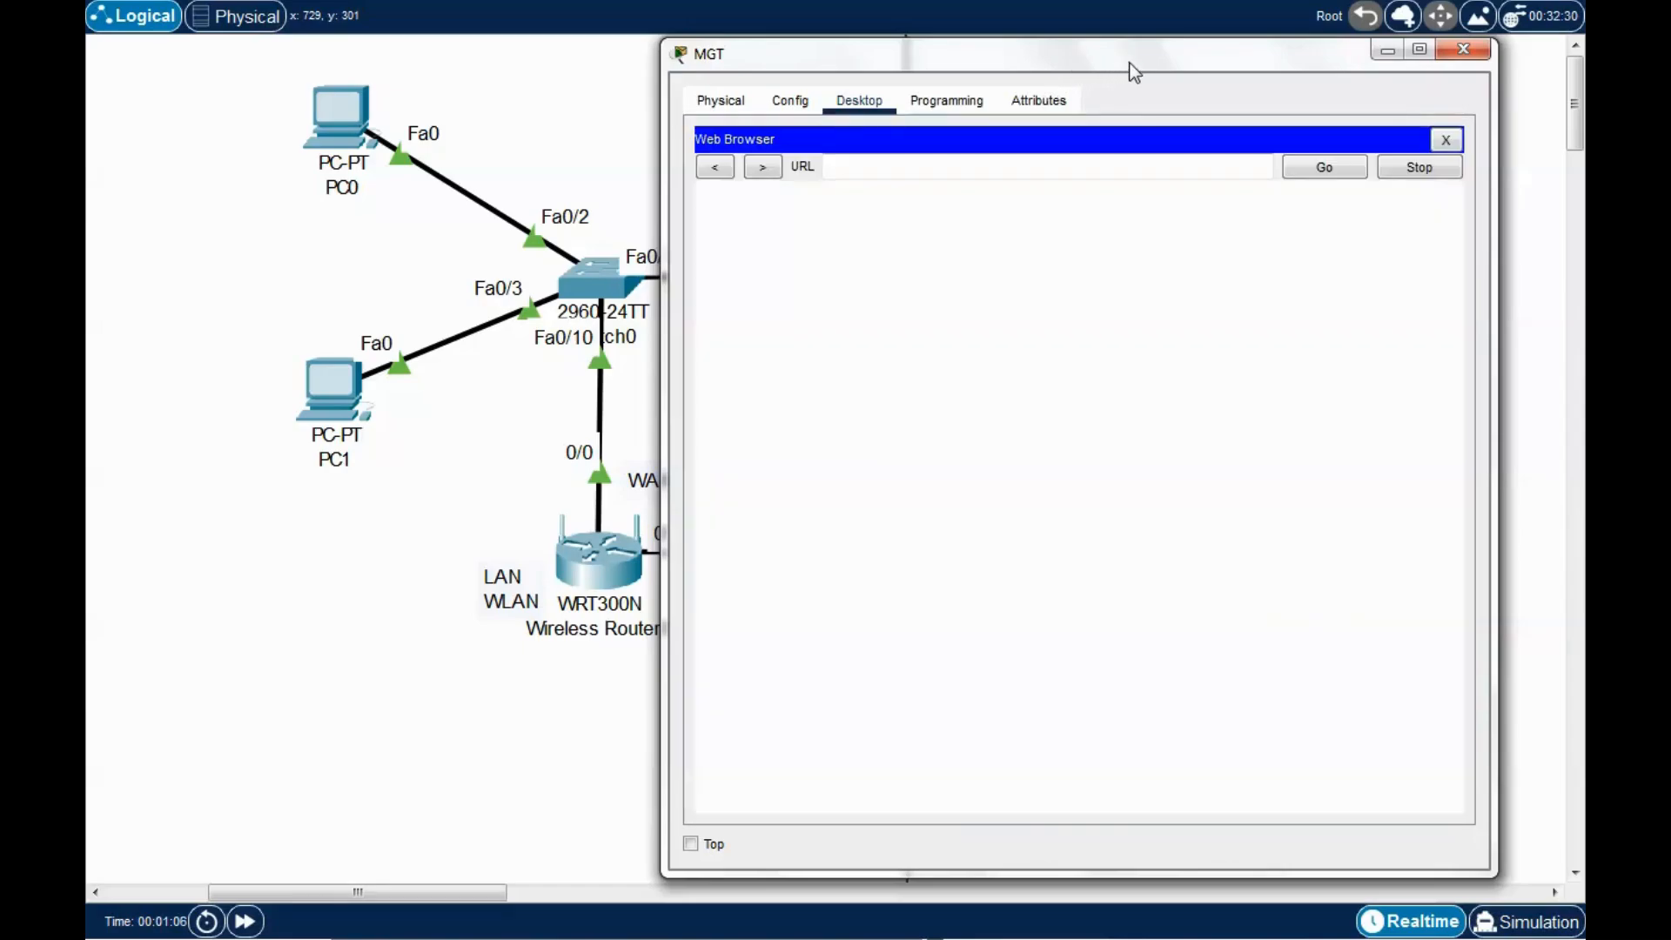
{"action": "mouse_move", "coordinate": [1139, 60]}
{"action": "left_mouse_down"}
{"action": "mouse_move", "coordinate": [1074, 61]}
{"action": "mouse_move", "coordinate": [1168, 70]}
{"action": "left_mouse_up"}
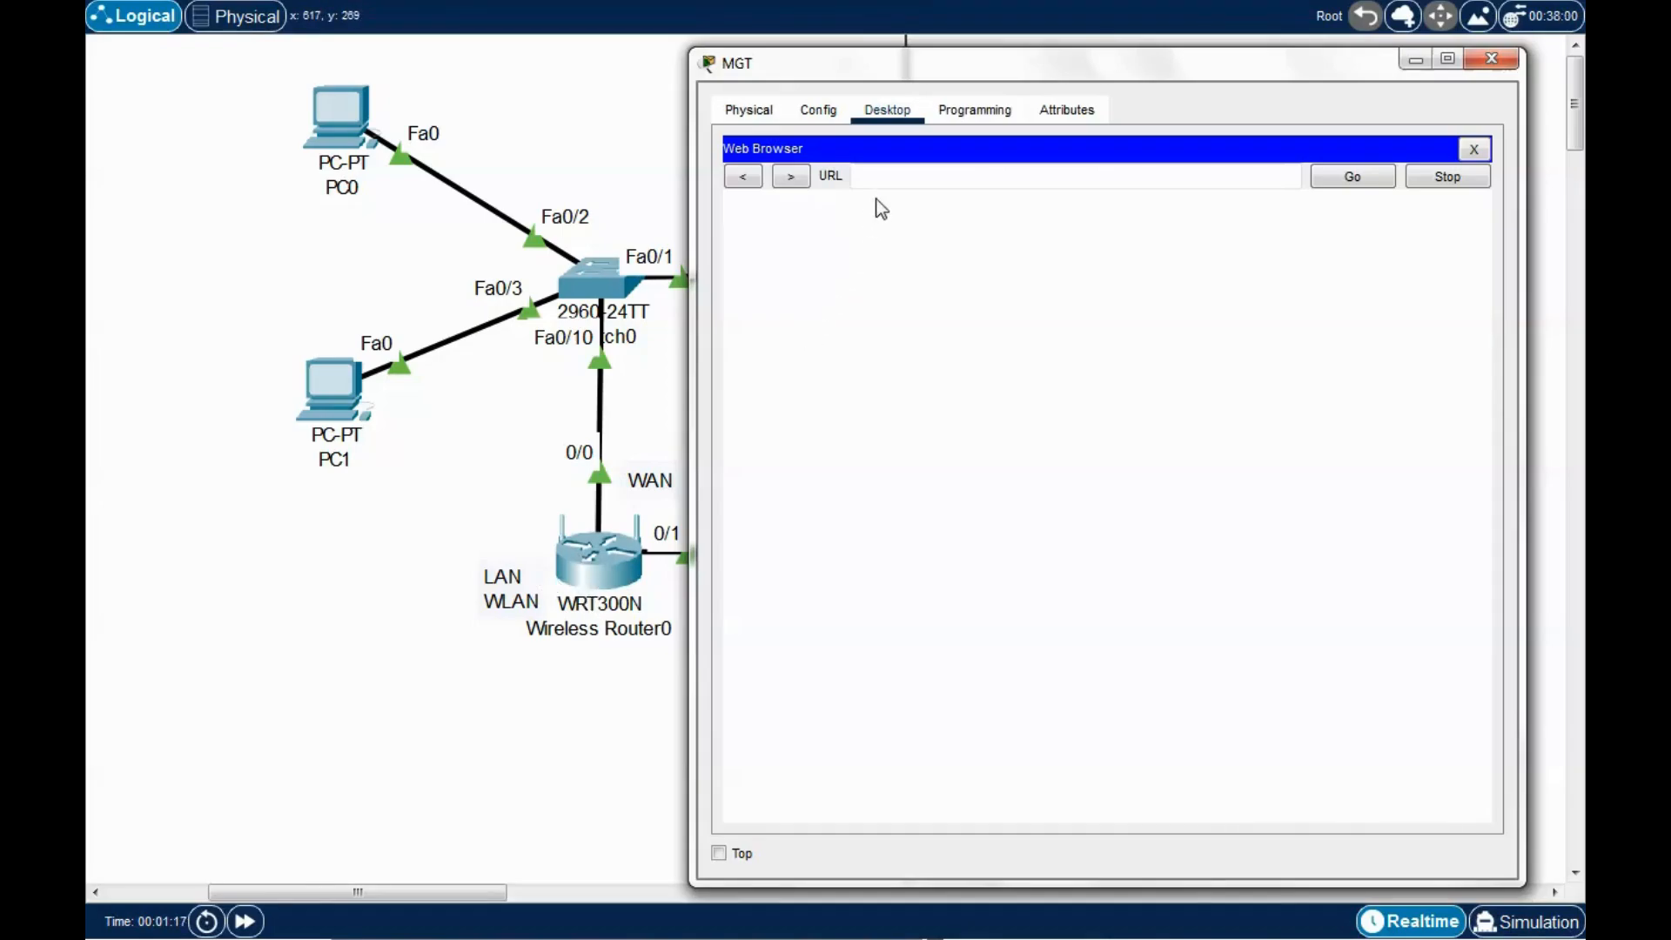
Load the router's web interface at 192.168.0.1 in the browser.
{"action": "left_click", "coordinate": [894, 176]}
{"action": "left_click_drag", "start_coordinate": [982, 73], "coordinate": [959, 62]}
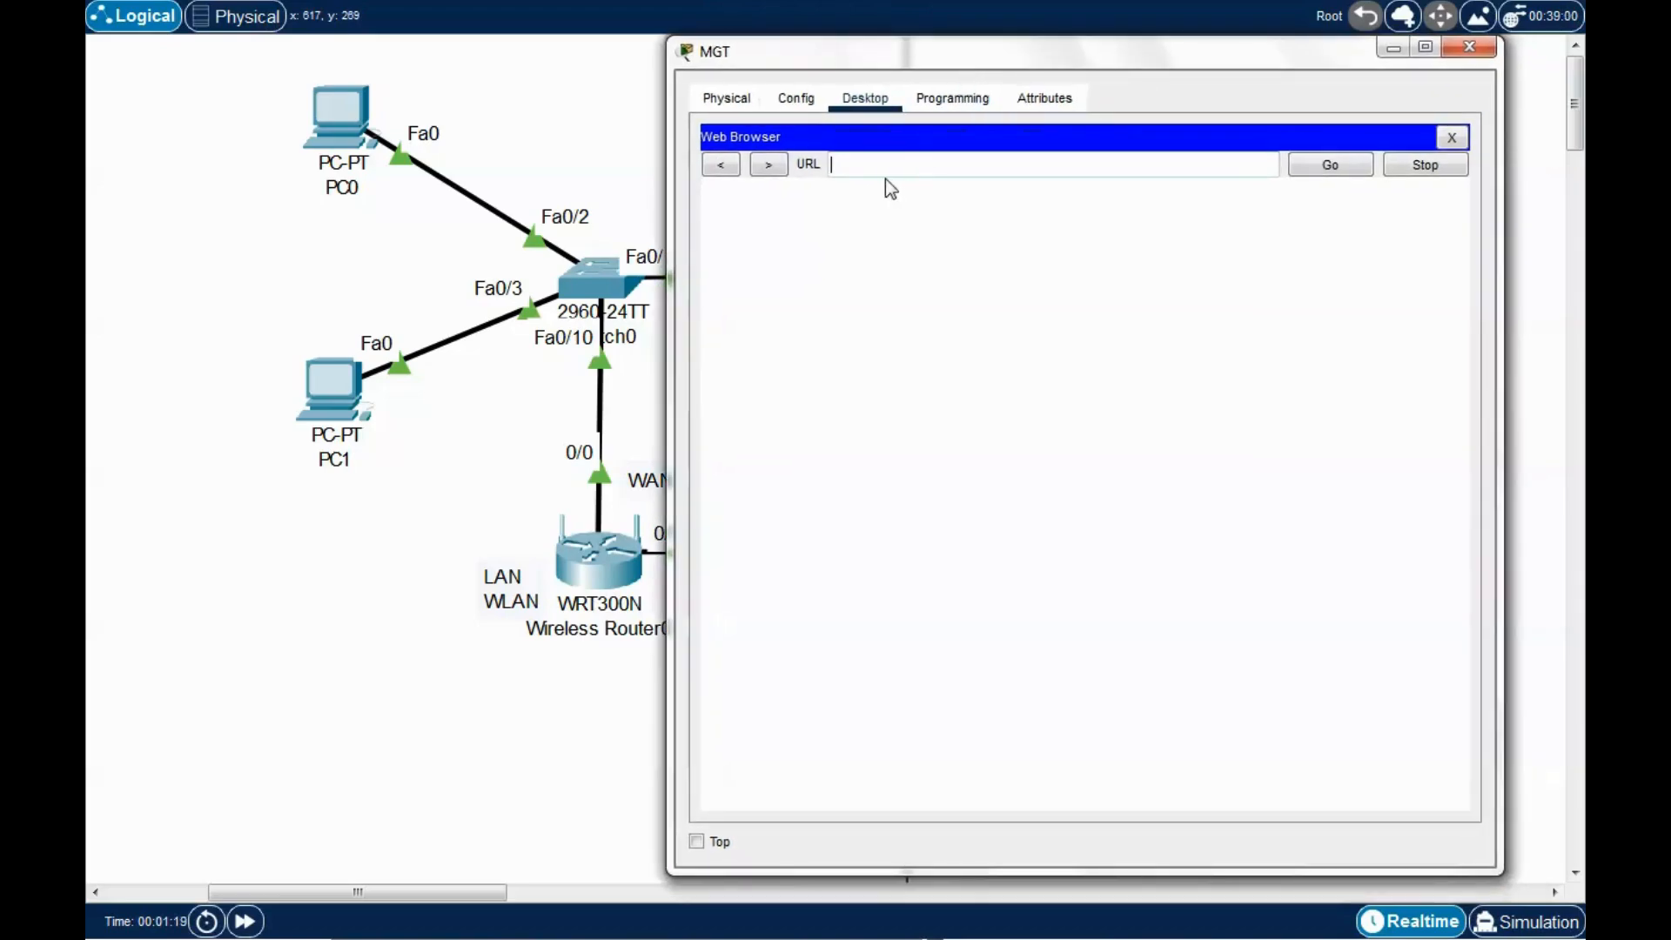
{"action": "type", "text": "192.168.0.1"}
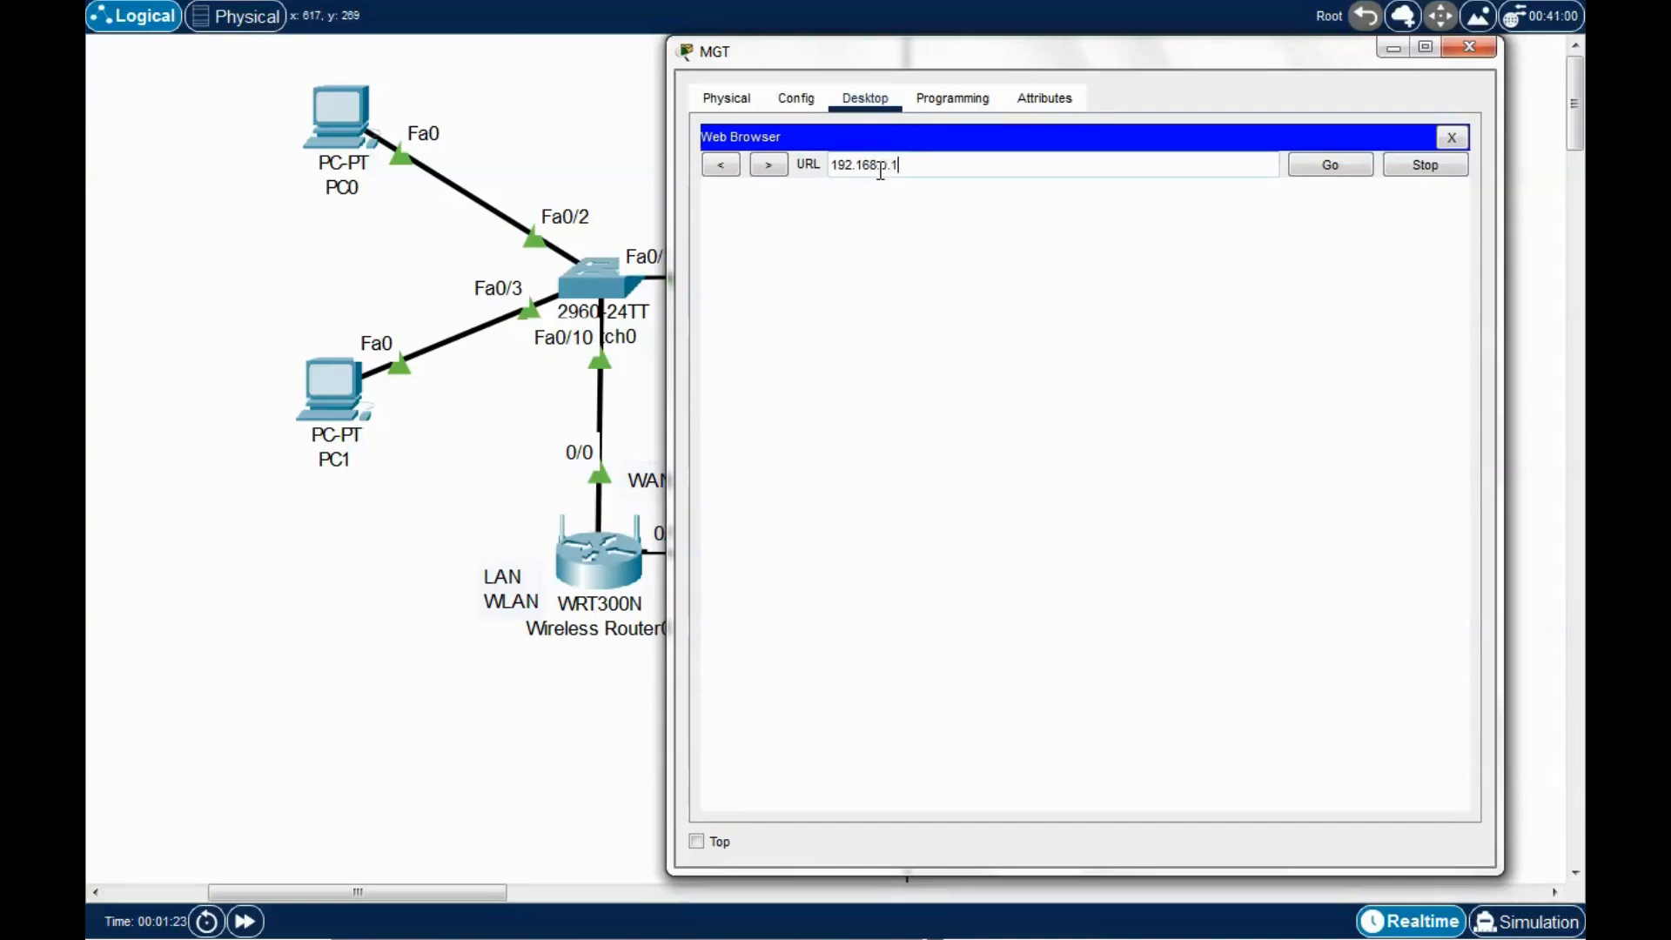
{"action": "left_click", "coordinate": [1328, 165]}
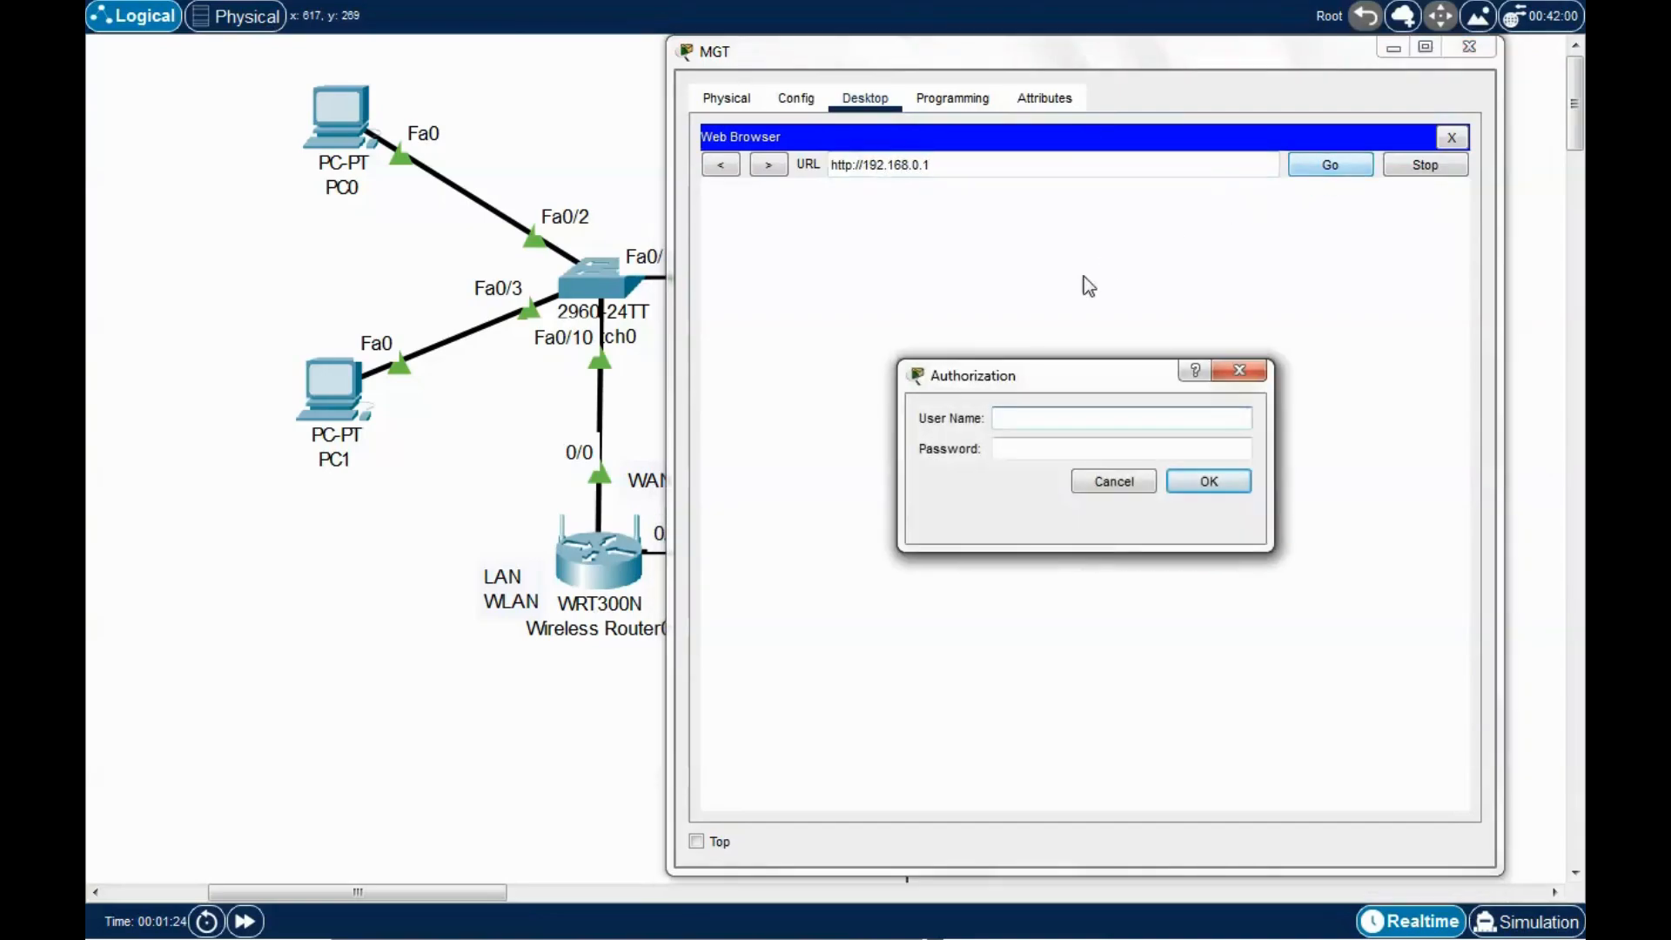
Log into the wireless router with its administrator username and password.
{"action": "left_click_drag", "start_coordinate": [1105, 53], "coordinate": [1070, 47]}
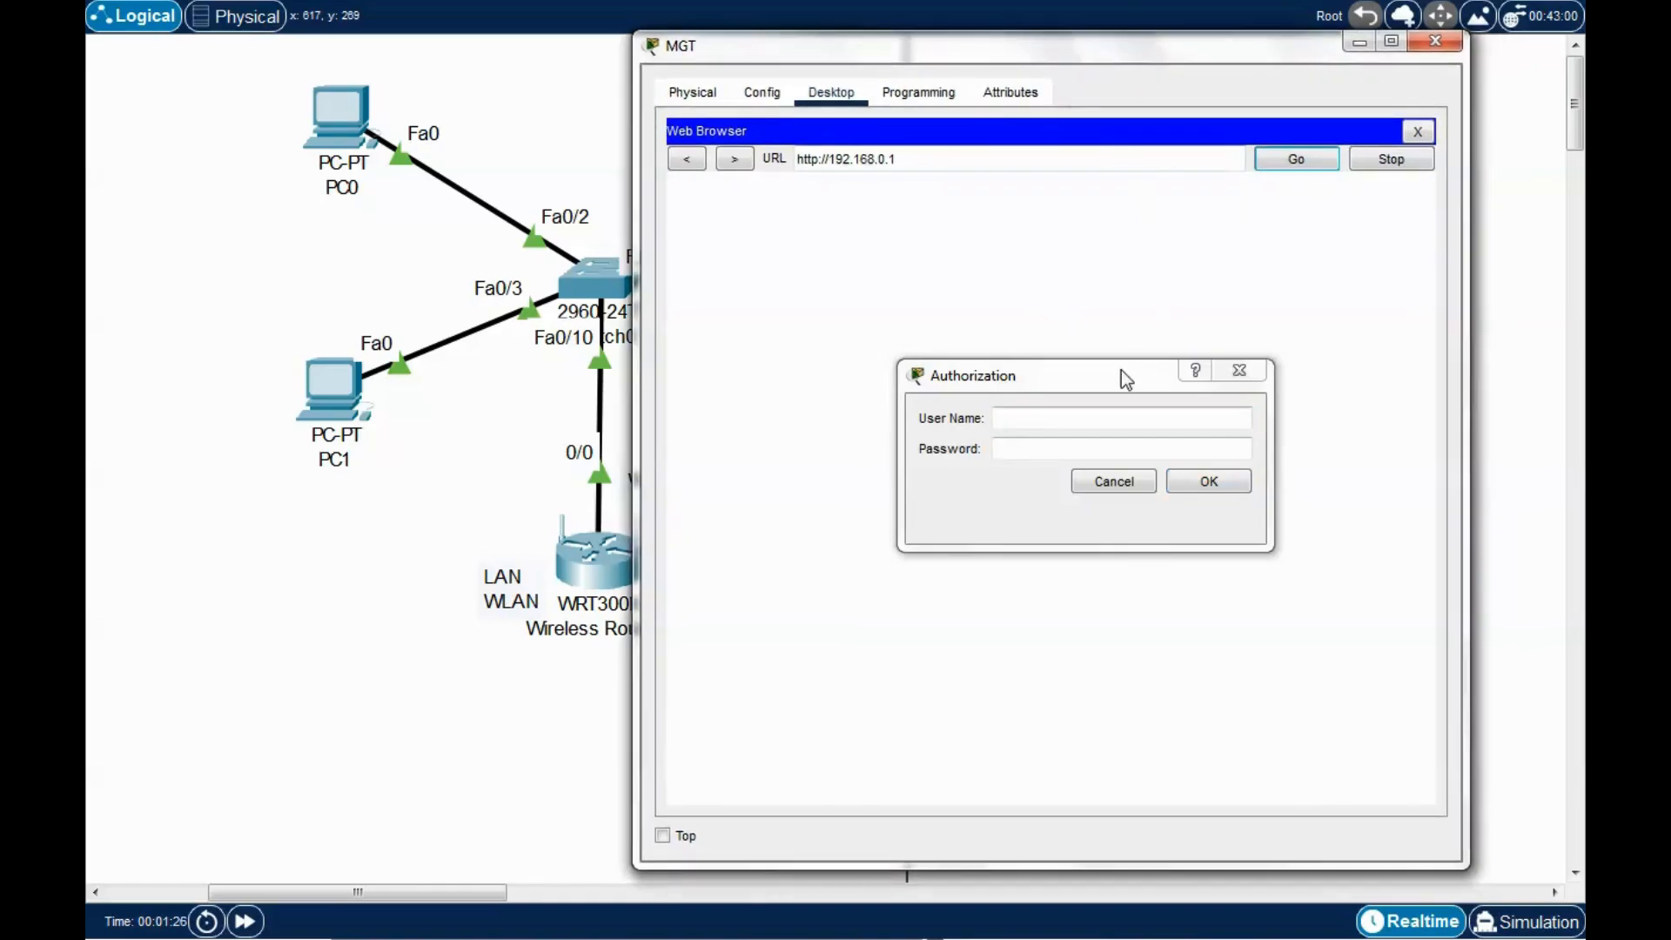
{"action": "left_click_drag", "start_coordinate": [1114, 373], "coordinate": [1077, 358]}
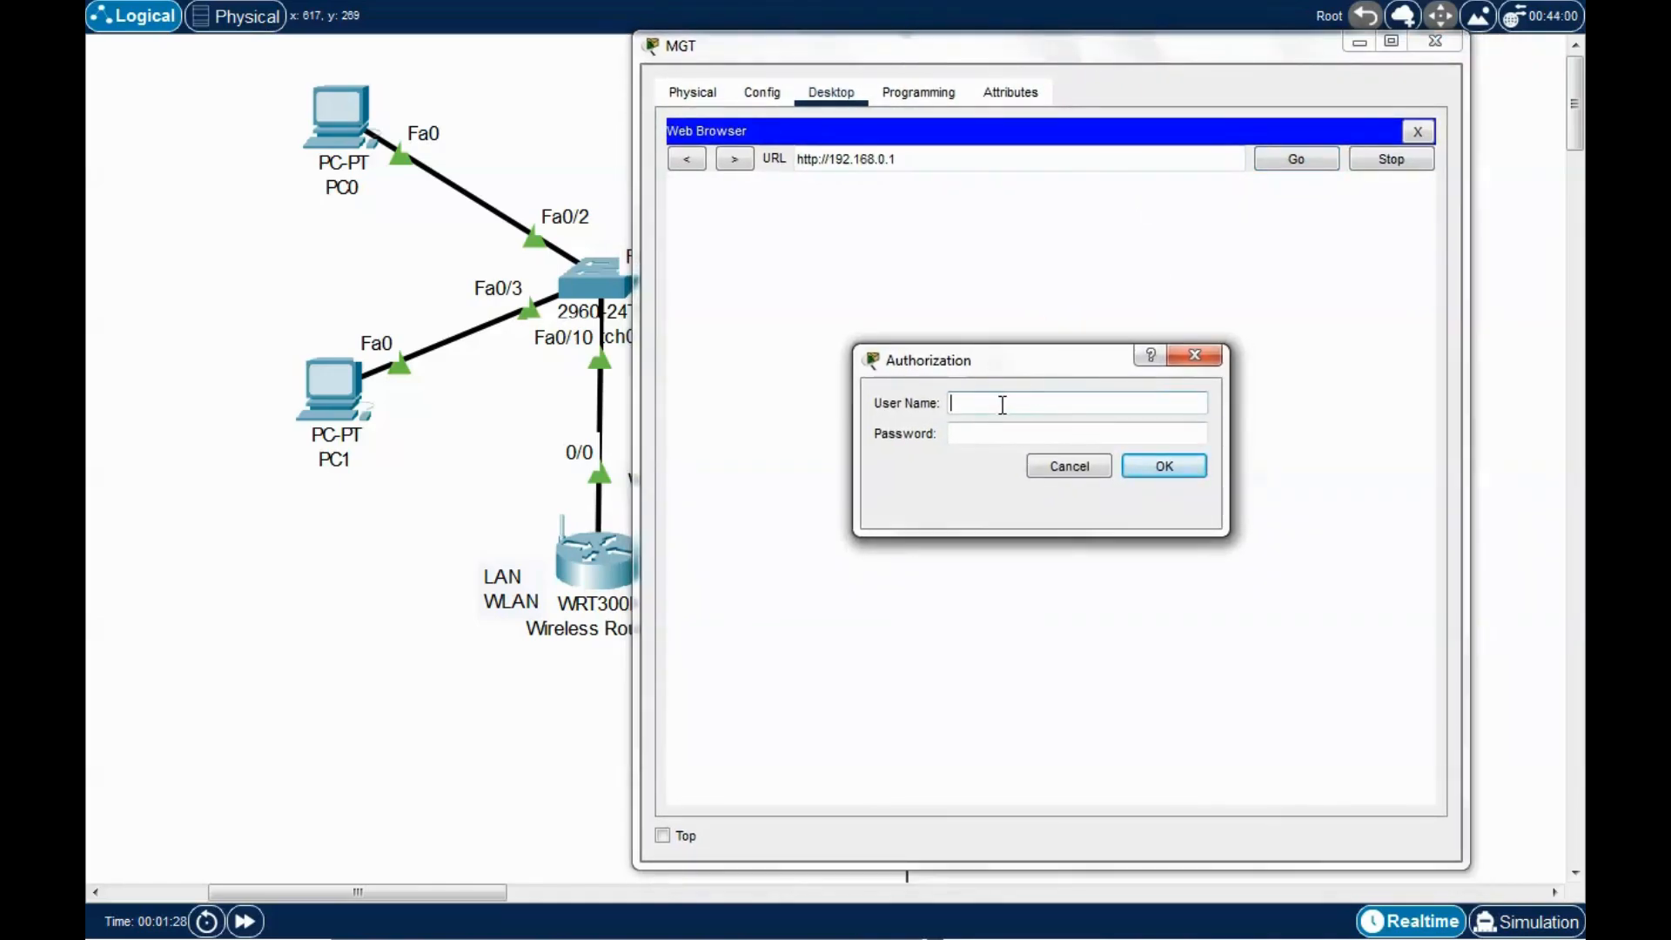
{"action": "type", "text": "admin"}
{"action": "key", "text": "Tab"}
{"action": "type", "text": "admin"}
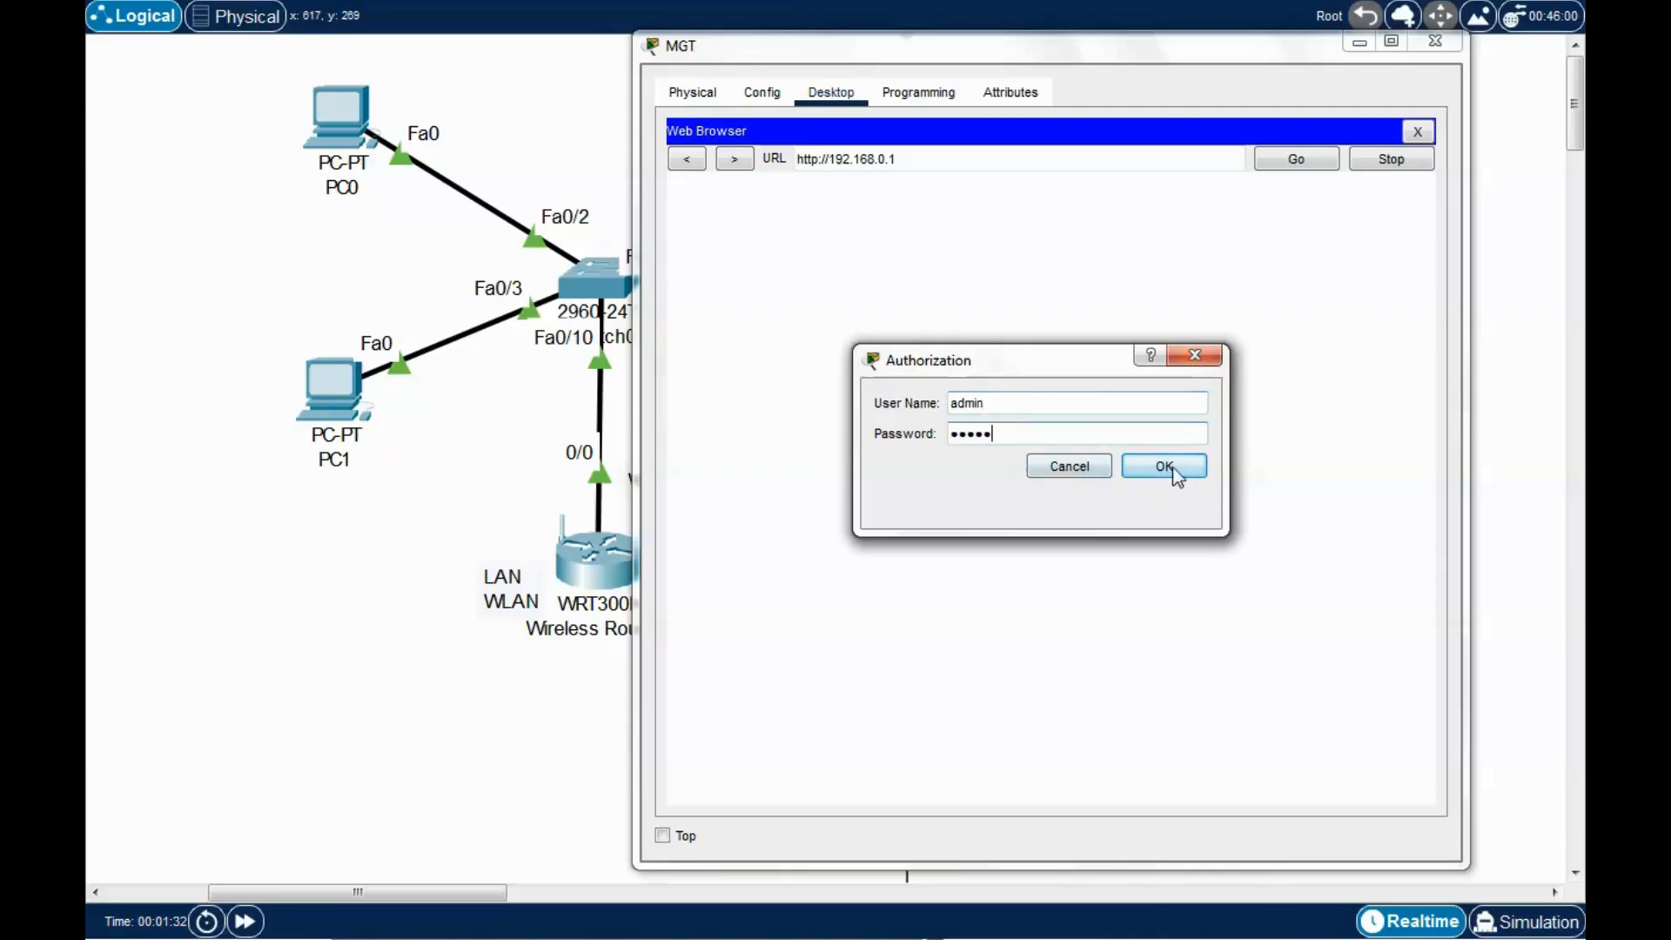
{"action": "left_click", "coordinate": [1166, 467]}
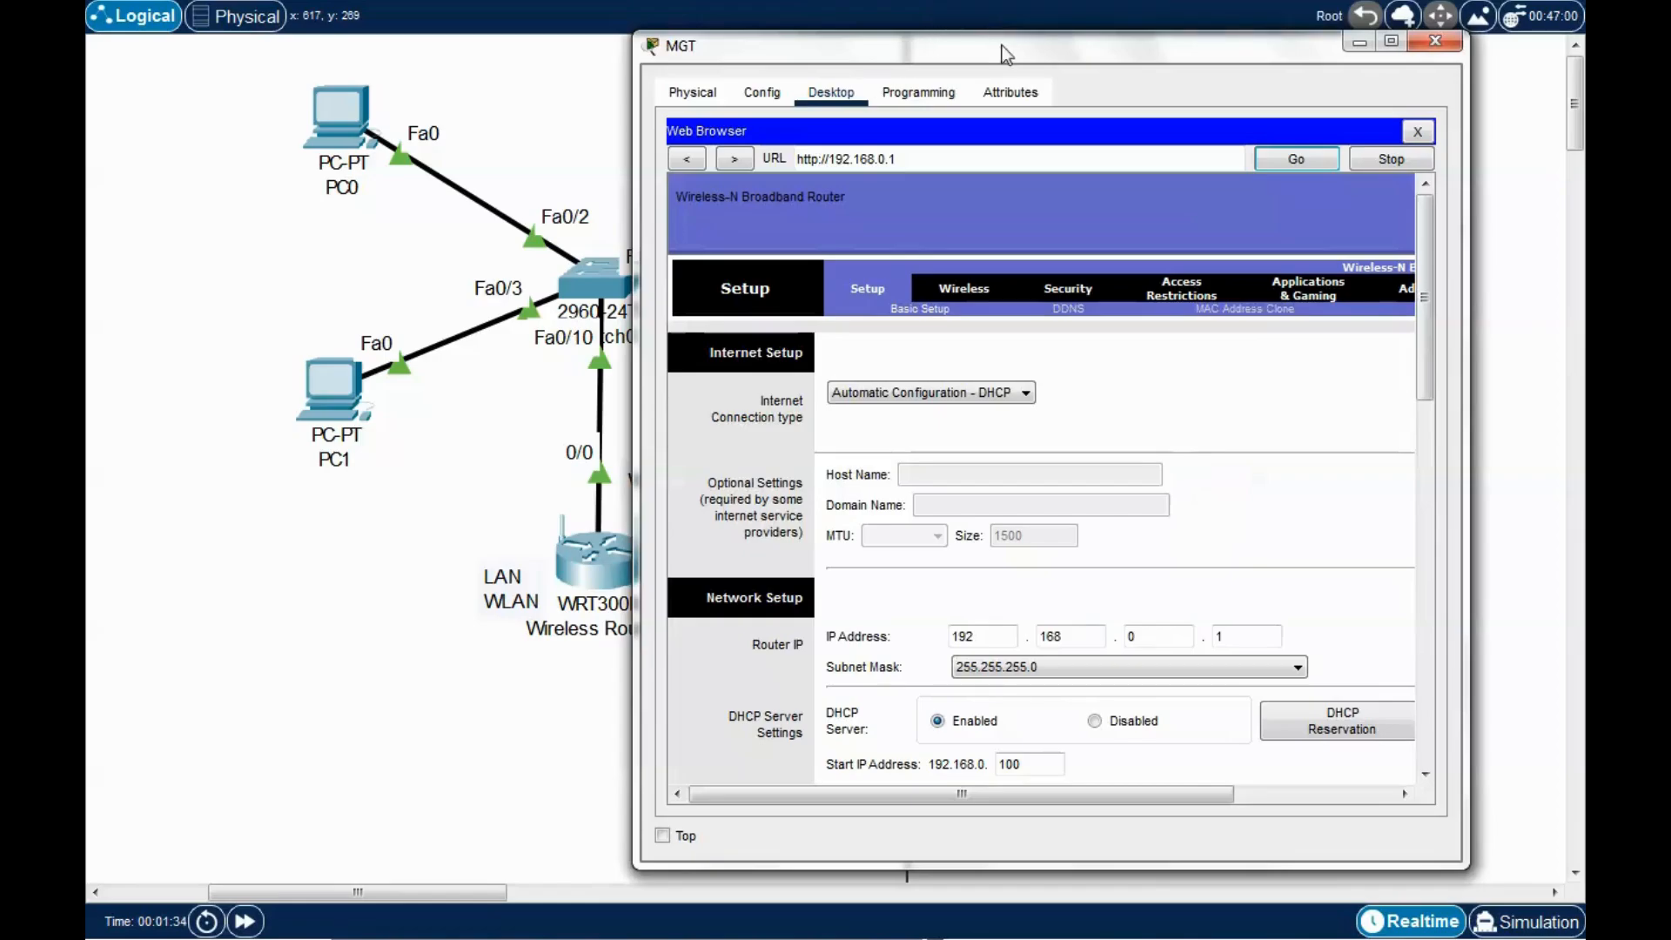
Enlarge the browser window and move the MGT window to reveal the topology.
{"action": "left_click_drag", "start_coordinate": [1007, 54], "coordinate": [583, 0]}
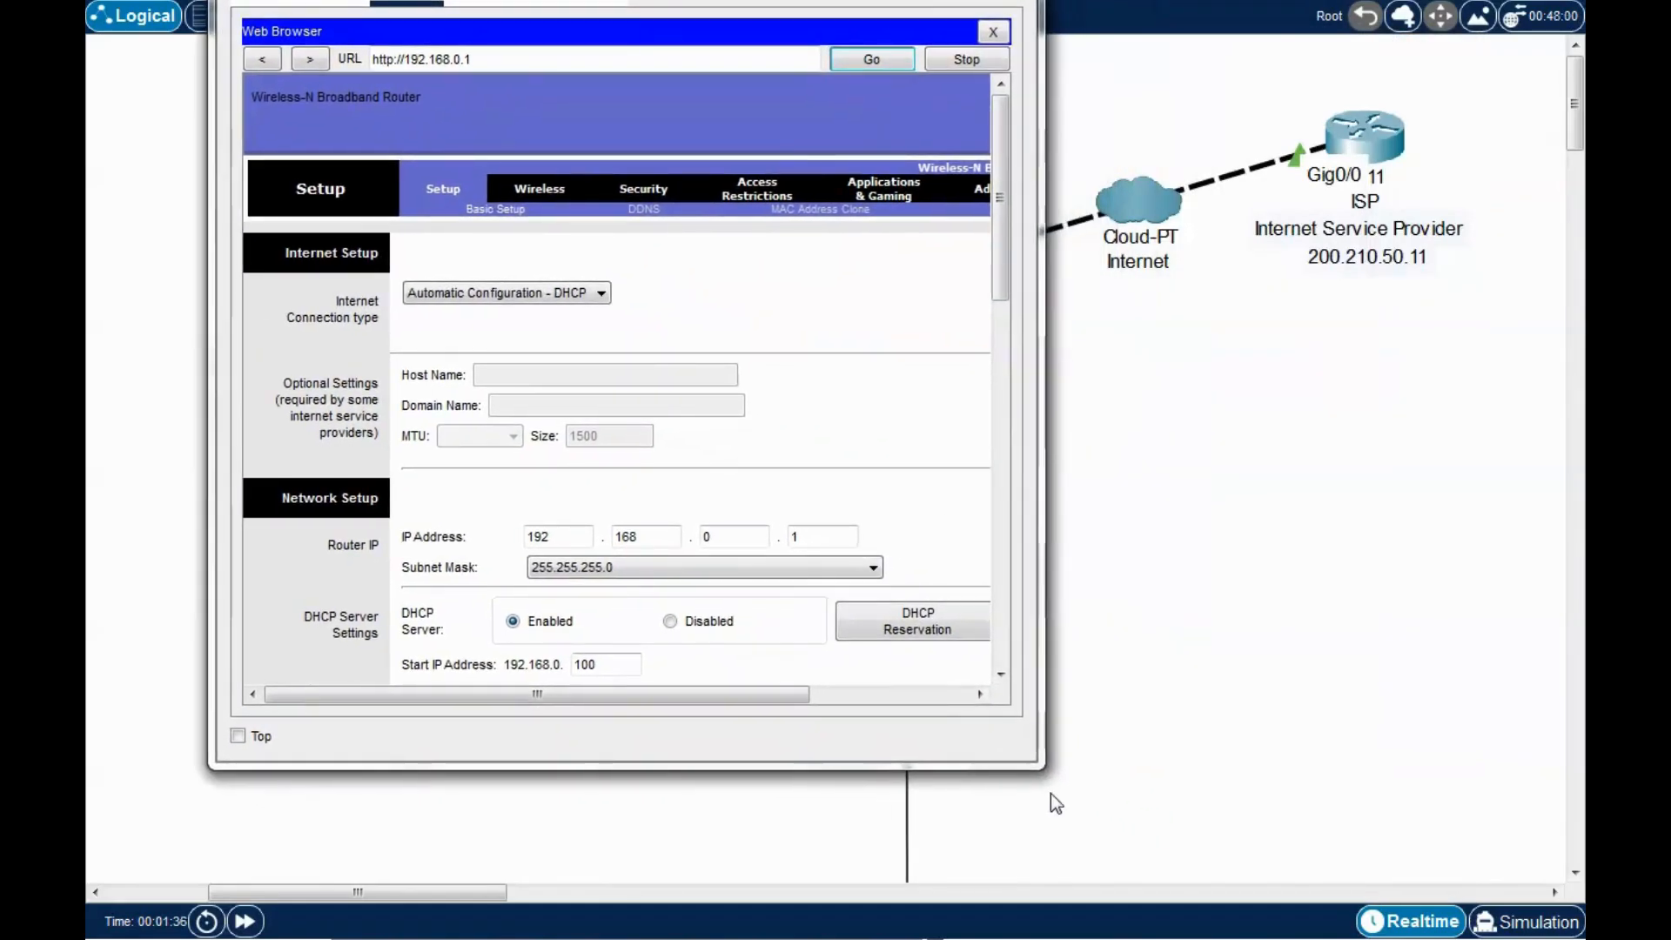
{"action": "left_click_drag", "start_coordinate": [1044, 766], "coordinate": [1246, 909]}
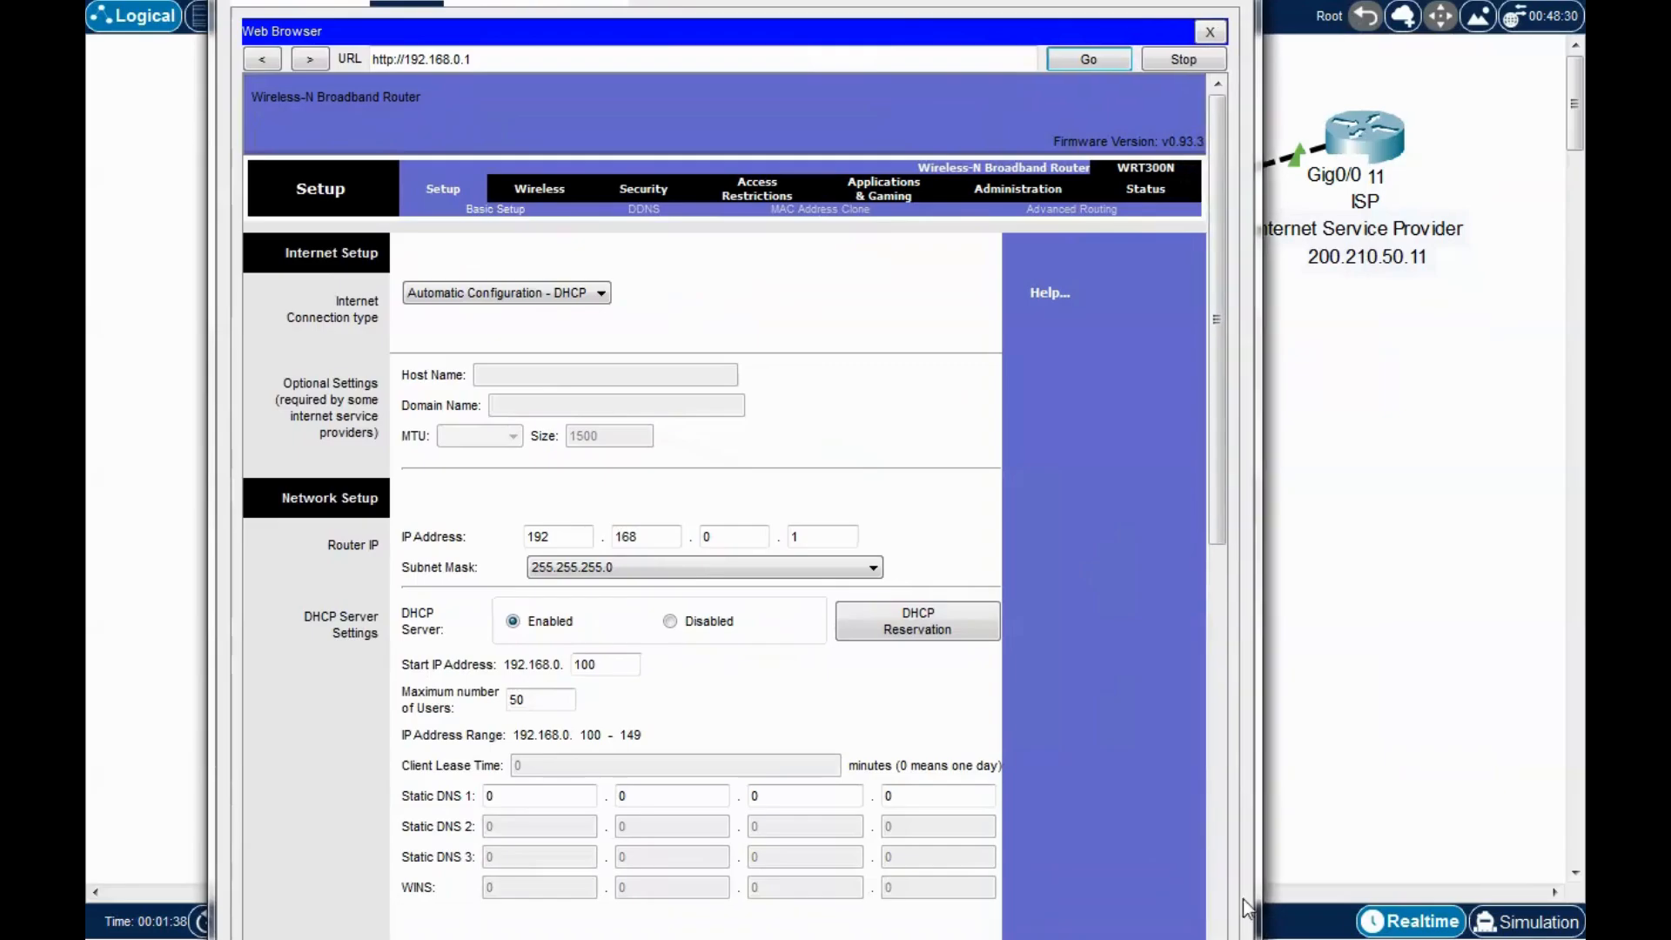
{"action": "left_click_drag", "start_coordinate": [1256, 666], "coordinate": [1473, 666]}
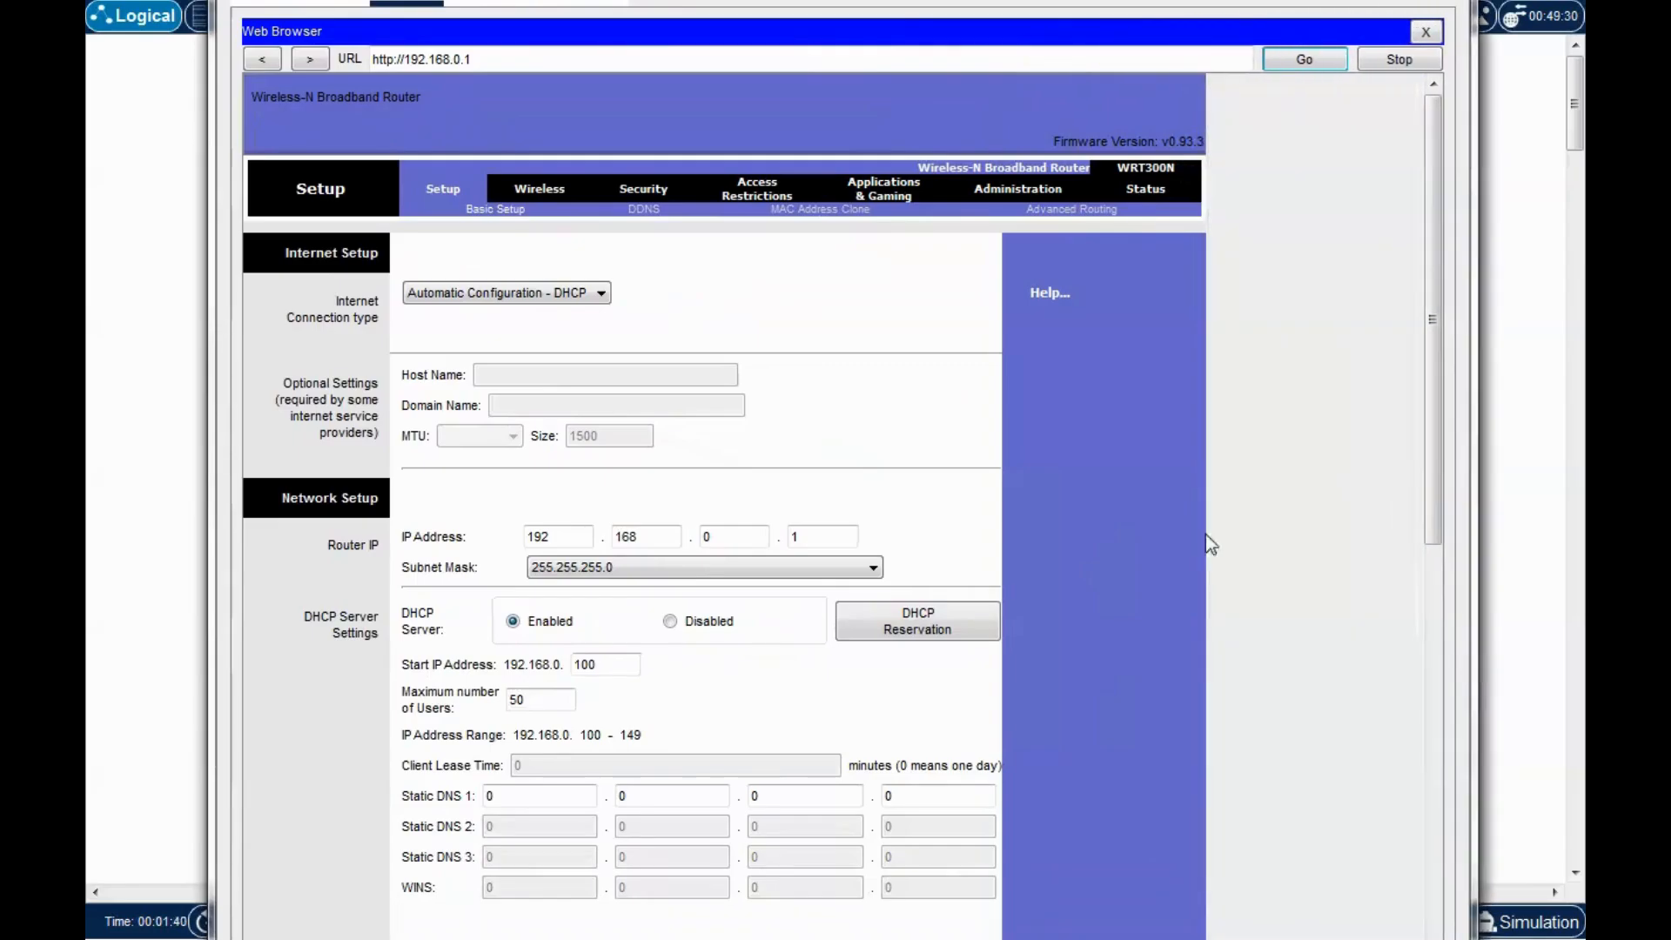
{"action": "left_click_drag", "start_coordinate": [942, 0], "coordinate": [939, 0]}
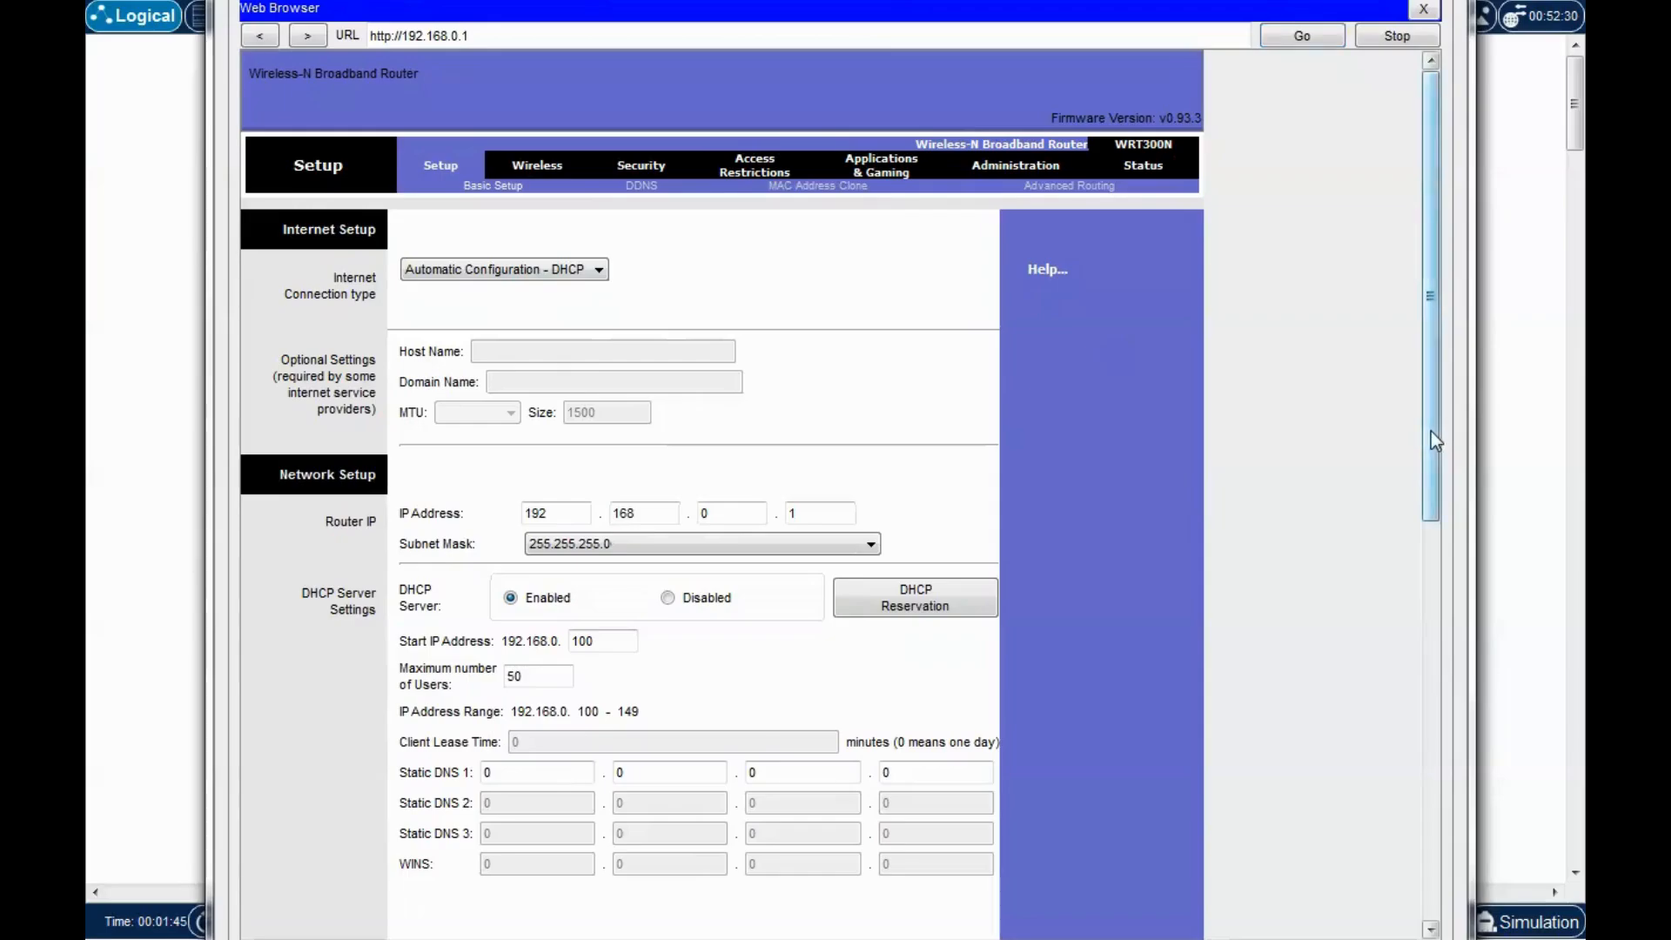
{"action": "left_click_drag", "start_coordinate": [1431, 433], "coordinate": [1433, 363]}
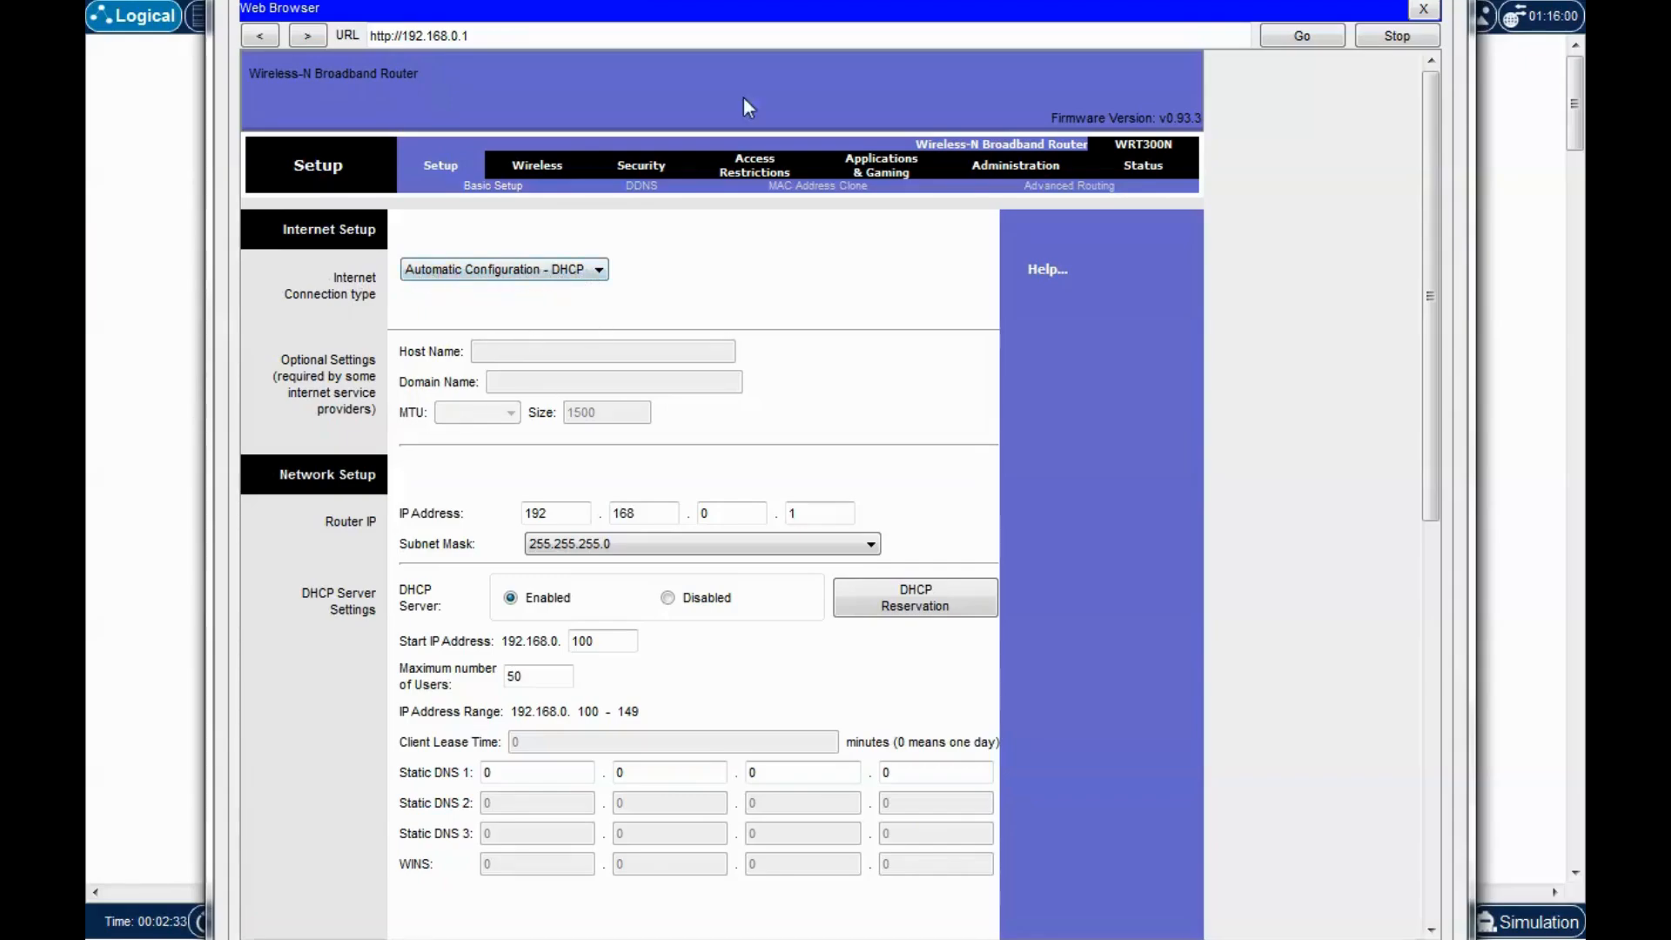
{"action": "left_click_drag", "start_coordinate": [871, 0], "coordinate": [847, 694]}
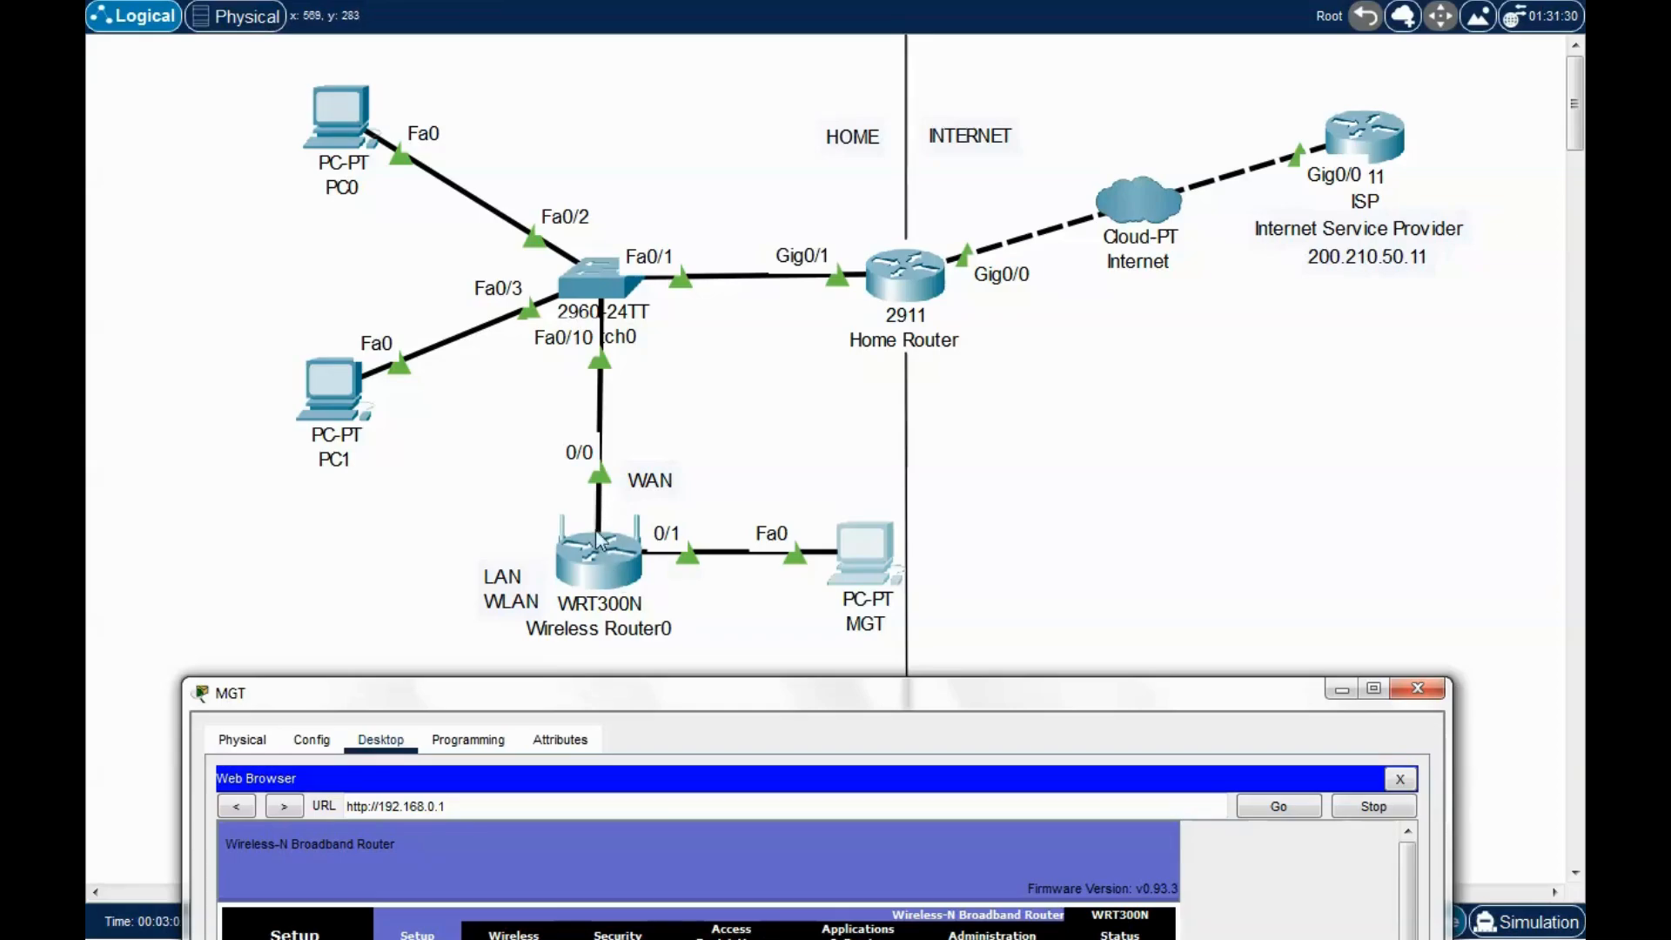
{"action": "left_click_drag", "start_coordinate": [774, 703], "coordinate": [807, 136]}
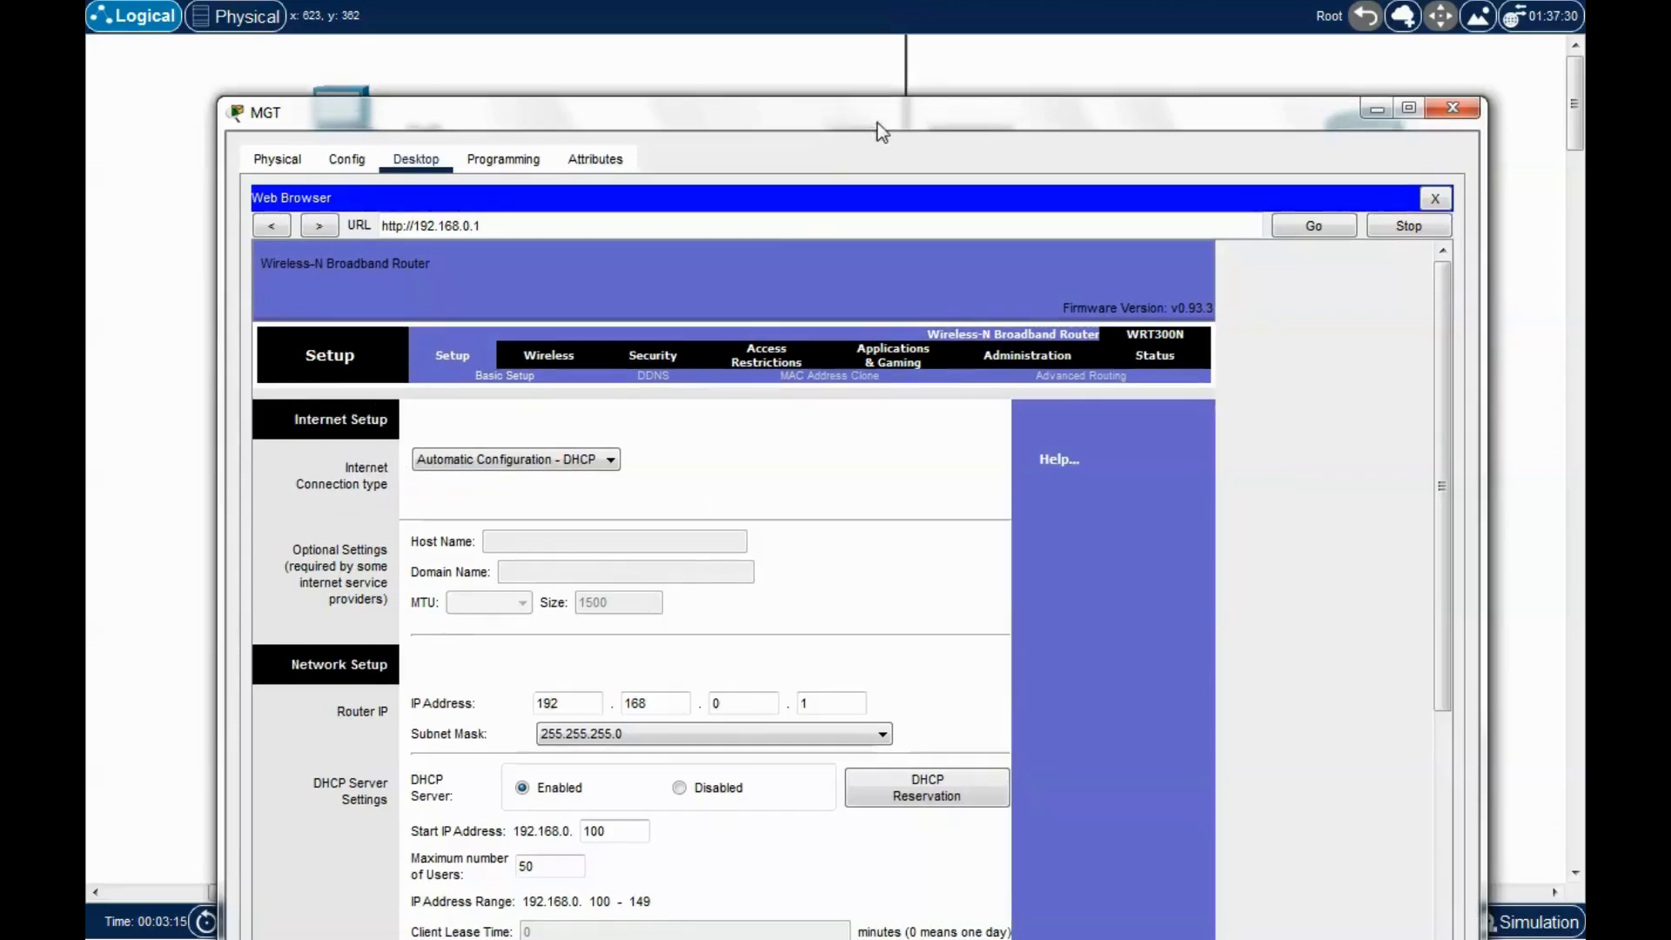
{"action": "left_click_drag", "start_coordinate": [877, 122], "coordinate": [894, 0]}
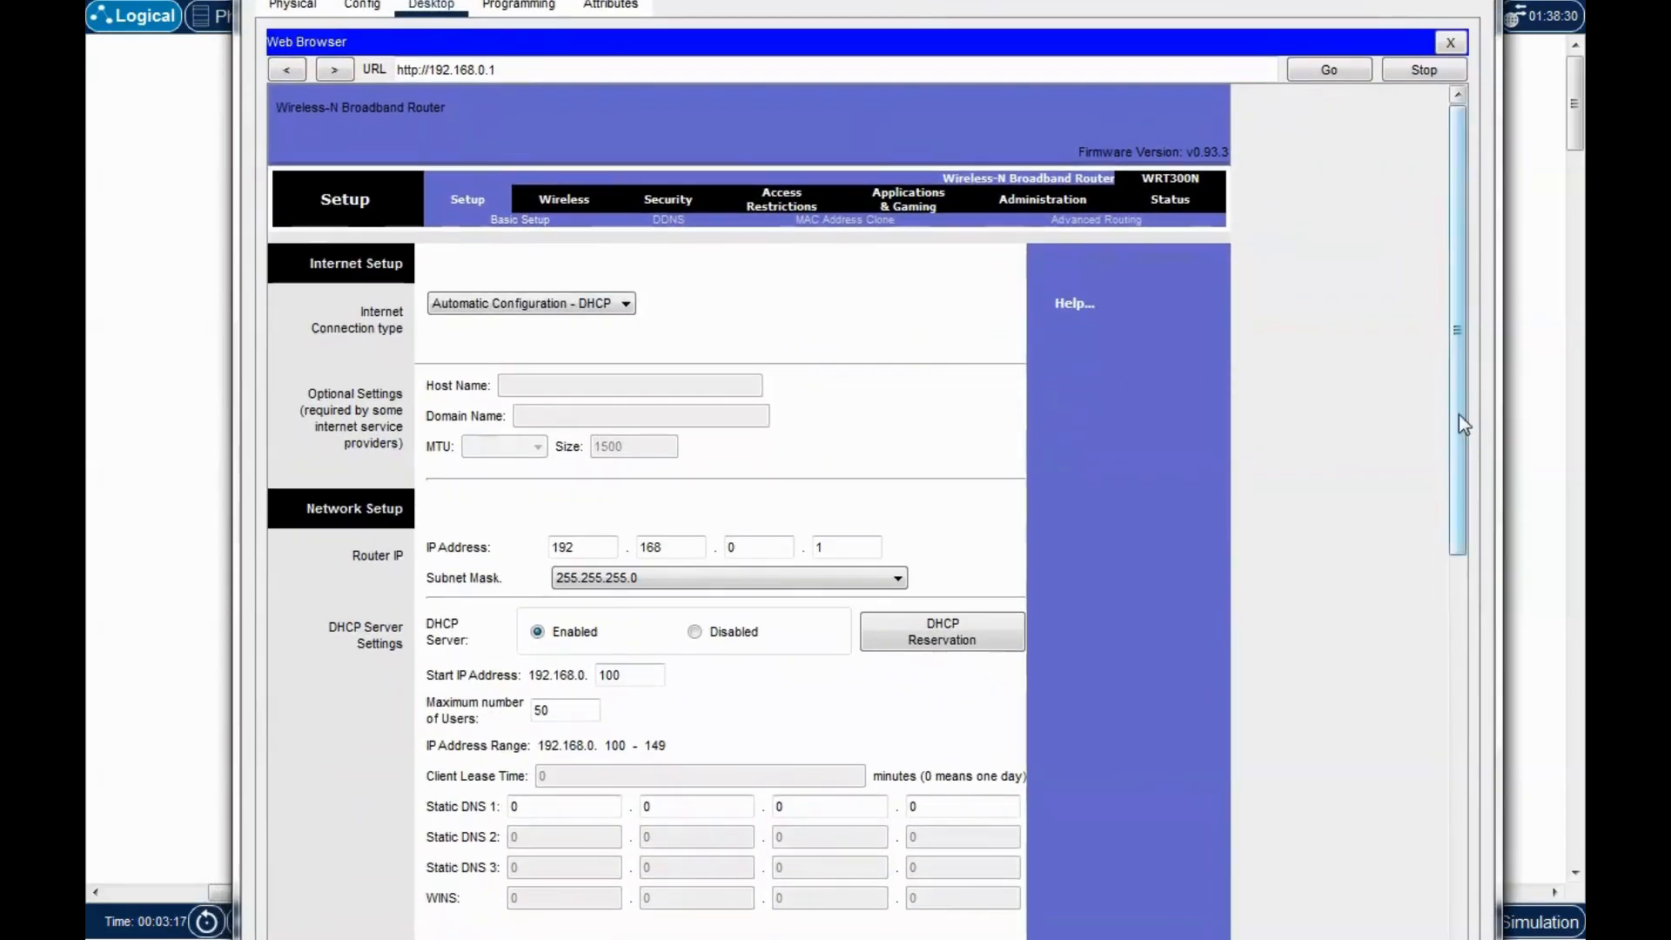
{"action": "left_click_drag", "start_coordinate": [1458, 414], "coordinate": [1495, 565]}
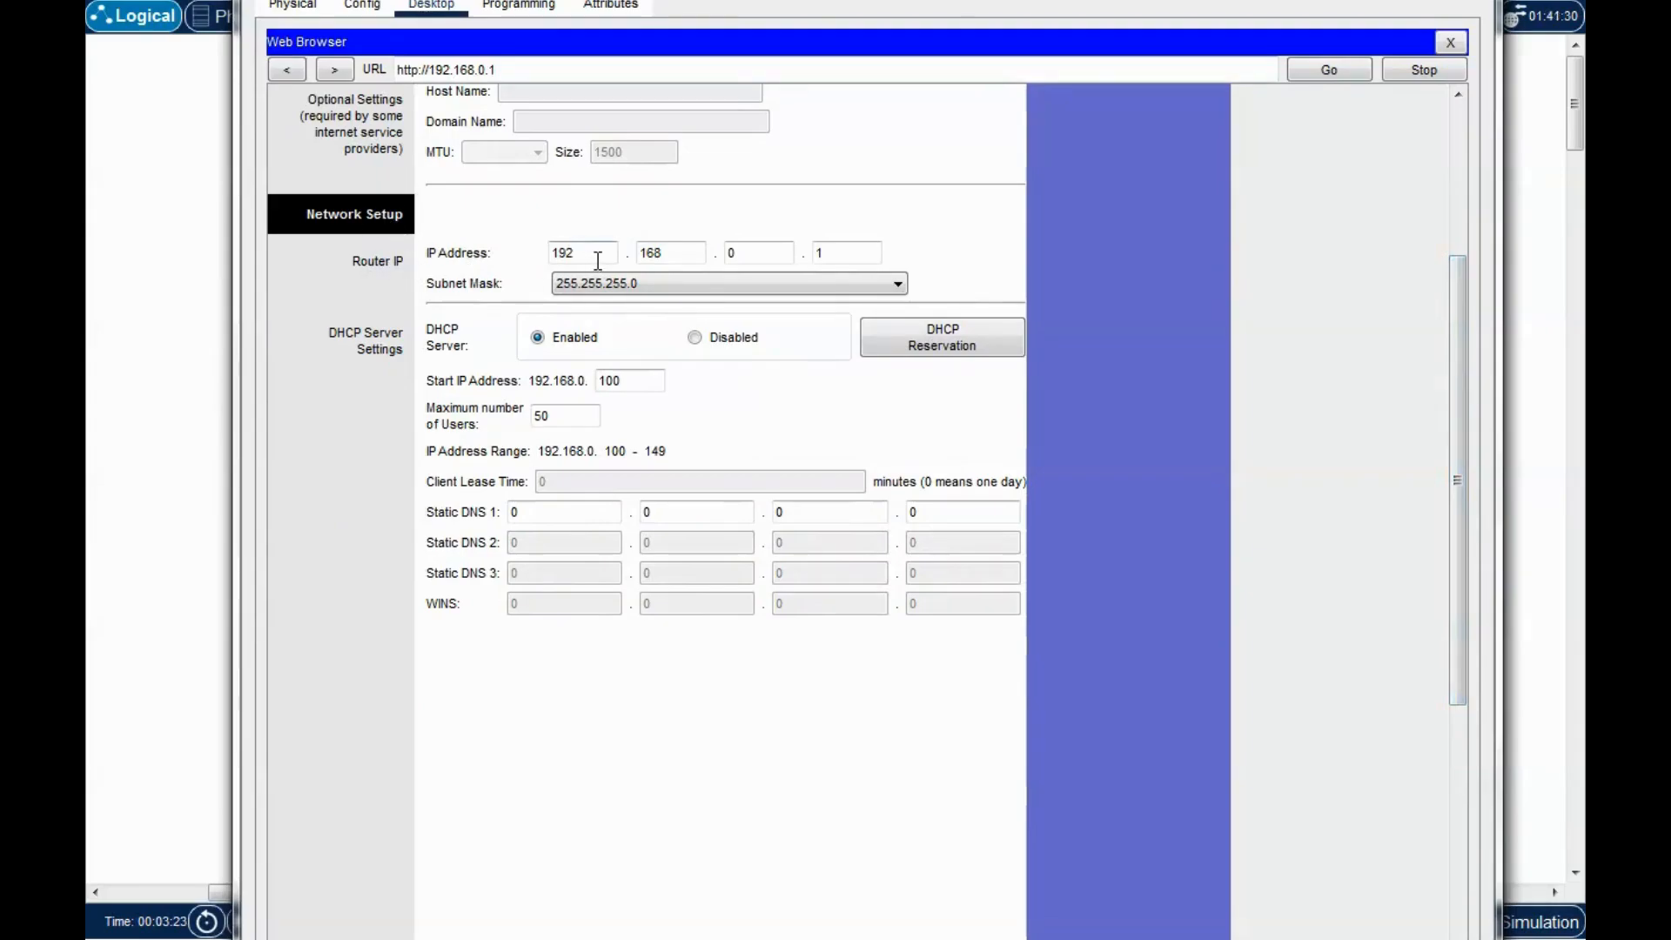
{"action": "left_click_drag", "start_coordinate": [599, 259], "coordinate": [517, 258]}
{"action": "left_click_drag", "start_coordinate": [738, 253], "coordinate": [707, 257]}
{"action": "key", "text": "Tab"}
{"action": "left_click", "coordinate": [729, 259]}
{"action": "left_click_drag", "start_coordinate": [686, 256], "coordinate": [604, 253]}
{"action": "left_click_drag", "start_coordinate": [758, 252], "coordinate": [709, 250]}
{"action": "left_click_drag", "start_coordinate": [843, 252], "coordinate": [779, 244]}
{"action": "left_click_drag", "start_coordinate": [582, 259], "coordinate": [529, 251]}
{"action": "double_click", "coordinate": [742, 254]}
{"action": "double_click", "coordinate": [835, 253]}
{"action": "left_click_drag", "start_coordinate": [927, 6], "coordinate": [918, 824]}
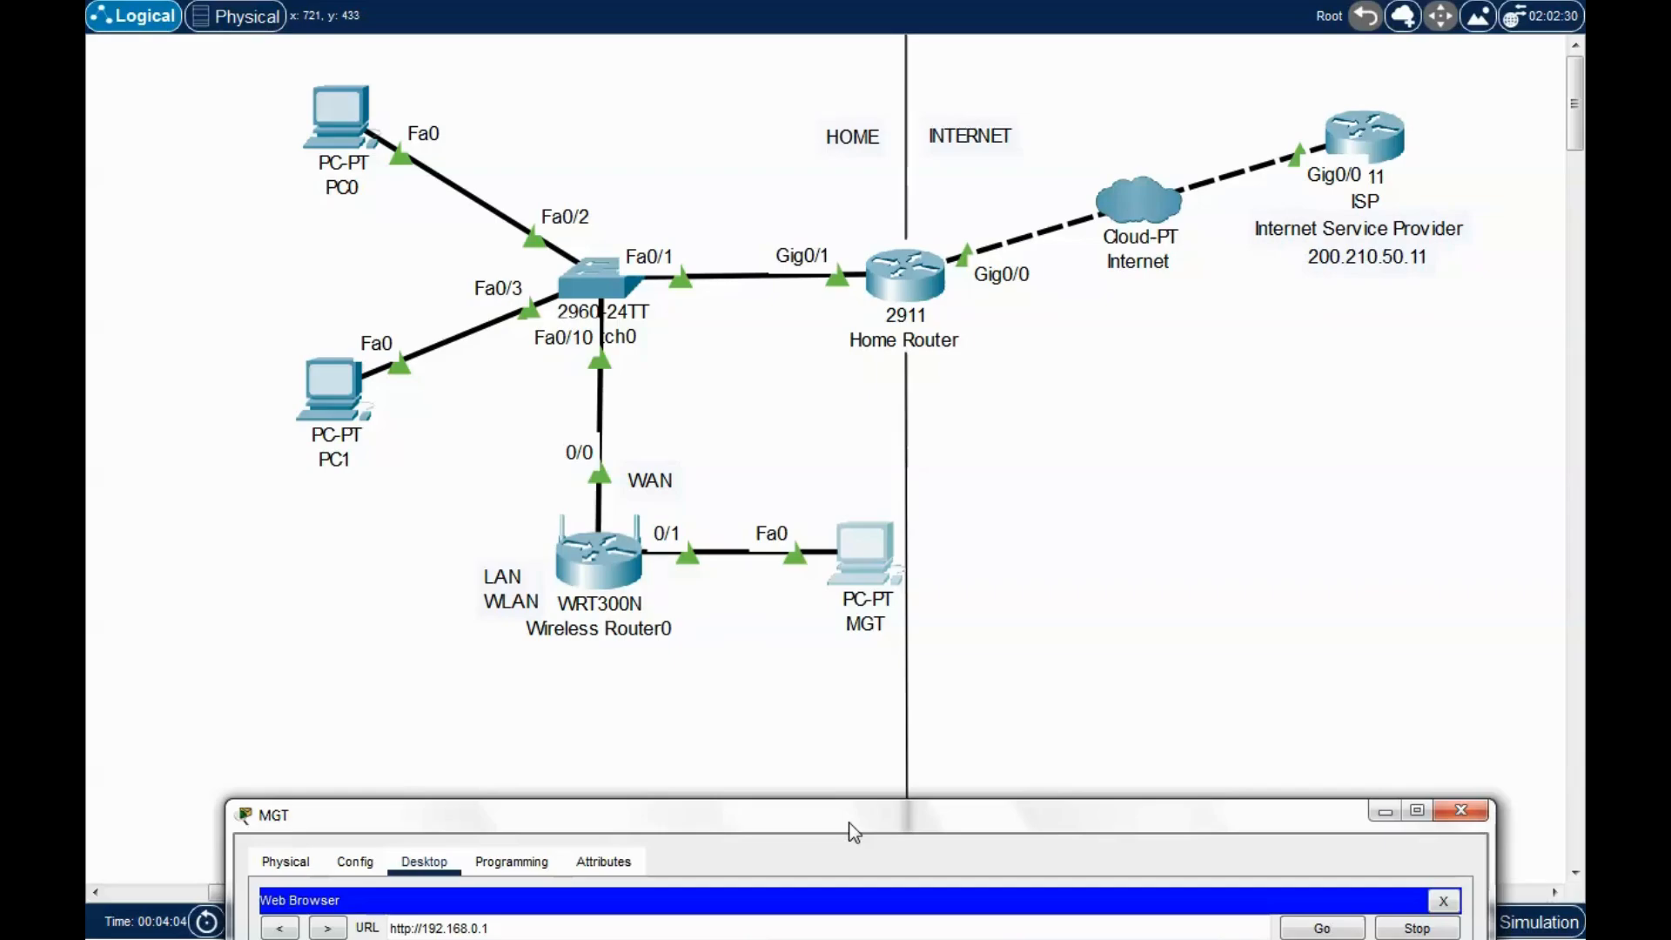
Review the DHCP Start IP Address 100 and the Maximum number of Users value 50.
{"action": "left_click_drag", "start_coordinate": [834, 828], "coordinate": [833, 0]}
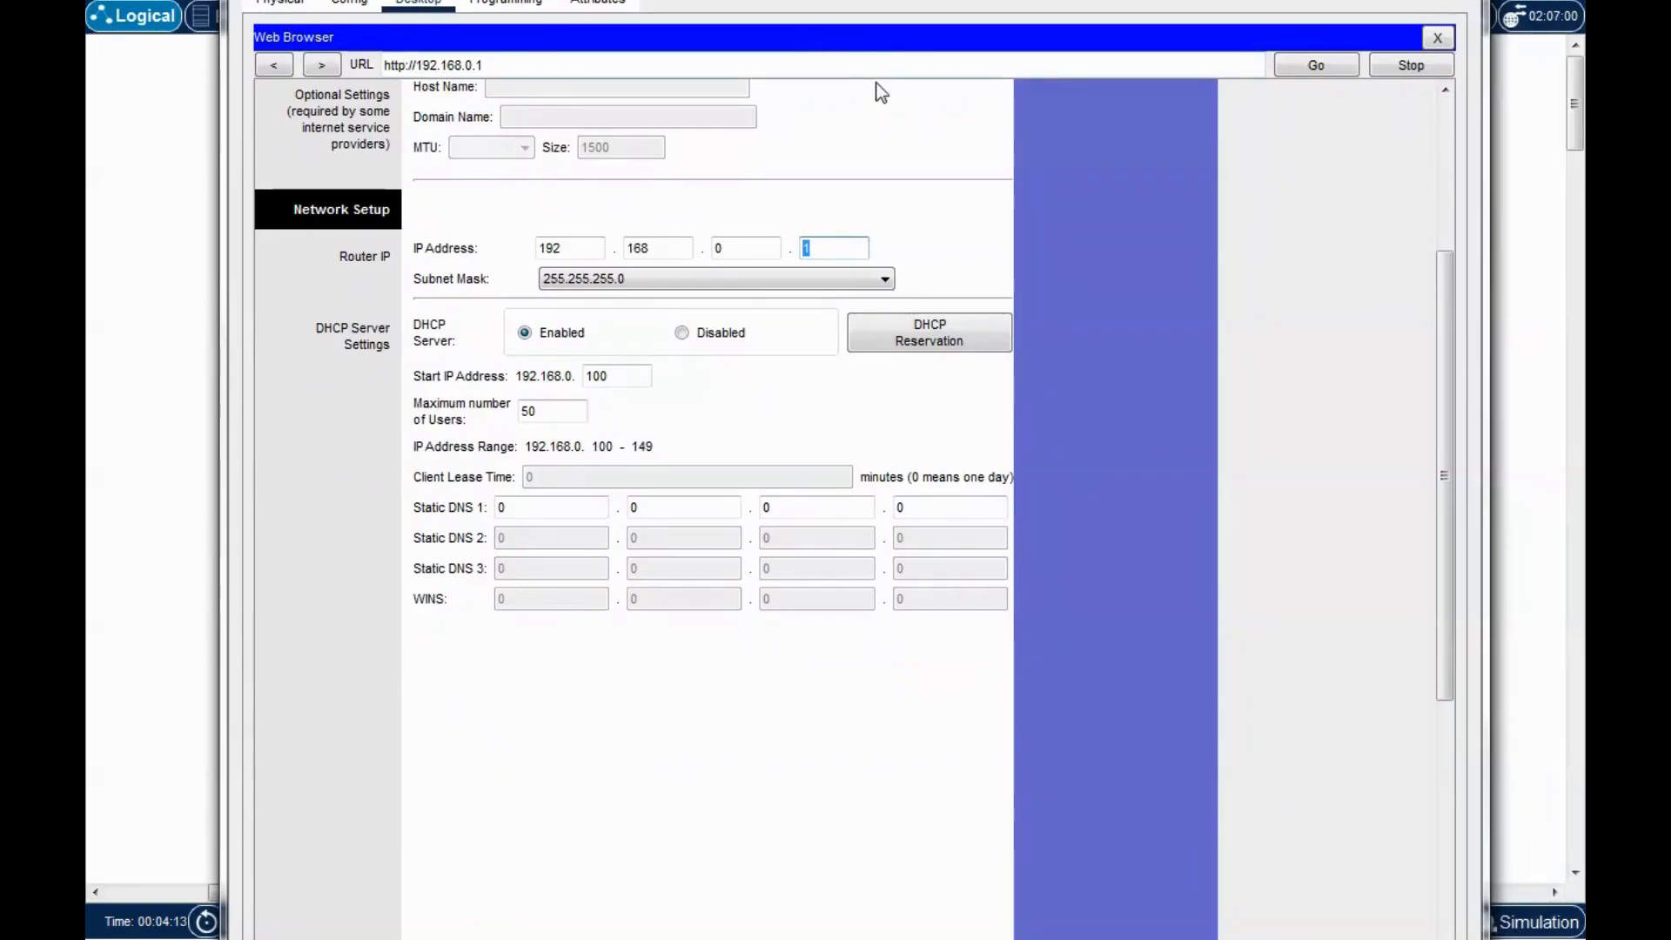
{"action": "left_click", "coordinate": [901, 134]}
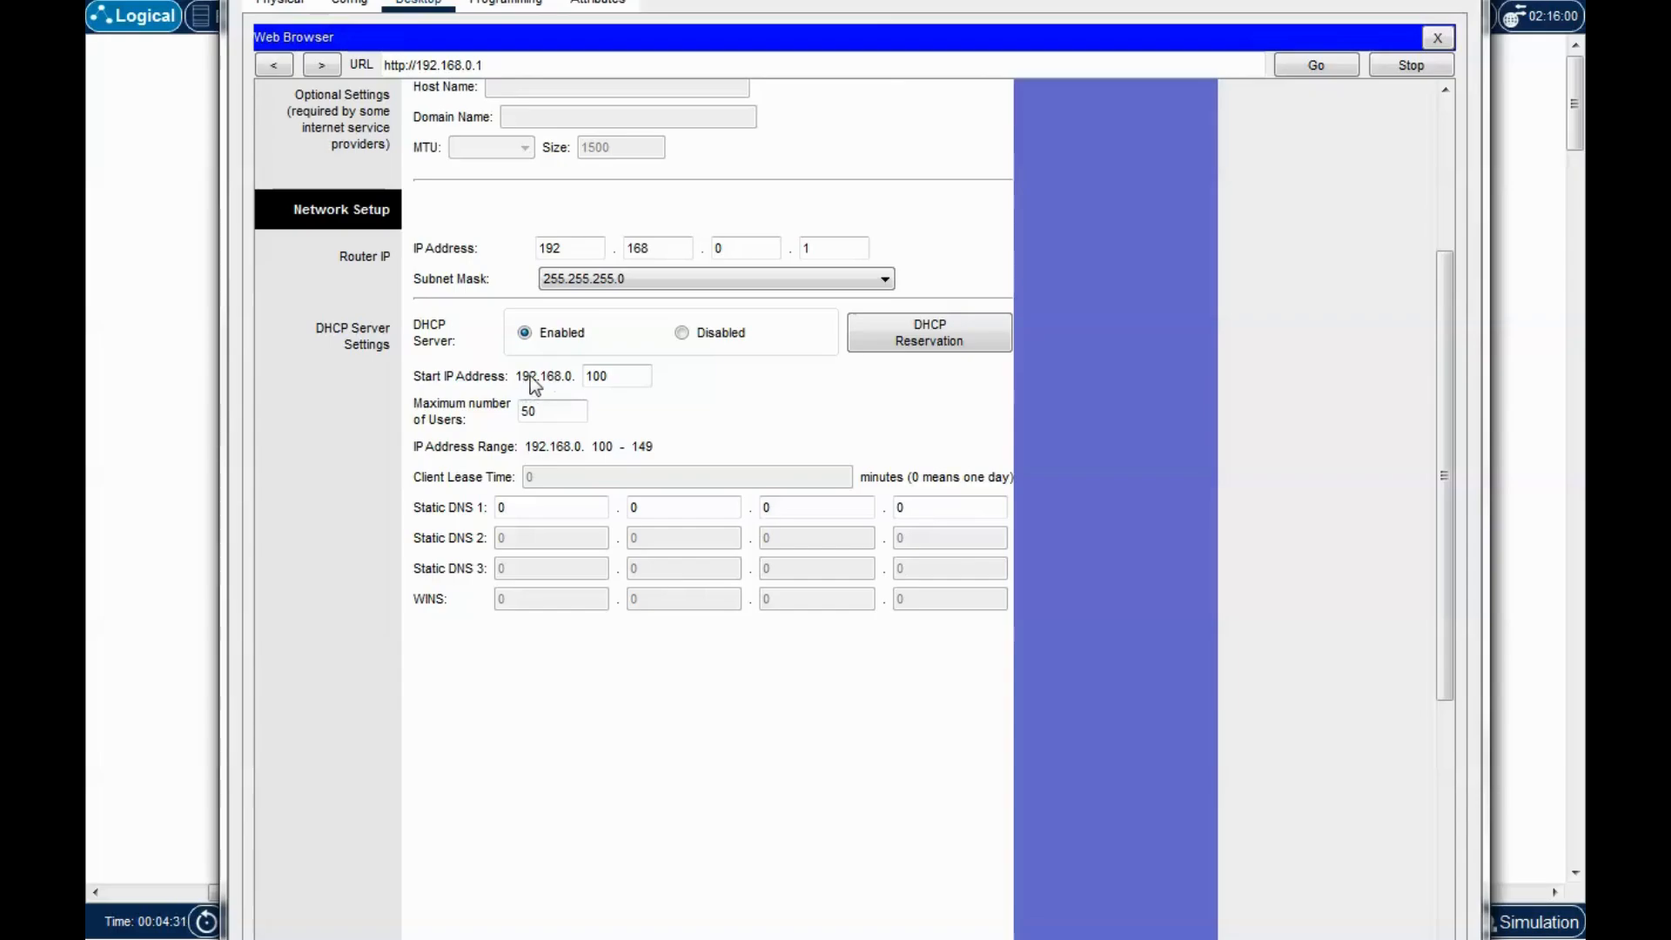
{"action": "double_click", "coordinate": [613, 381]}
{"action": "left_click", "coordinate": [638, 369]}
{"action": "left_click_drag", "start_coordinate": [632, 377], "coordinate": [586, 375]}
{"action": "left_click", "coordinate": [612, 376]}
{"action": "double_click", "coordinate": [613, 376]}
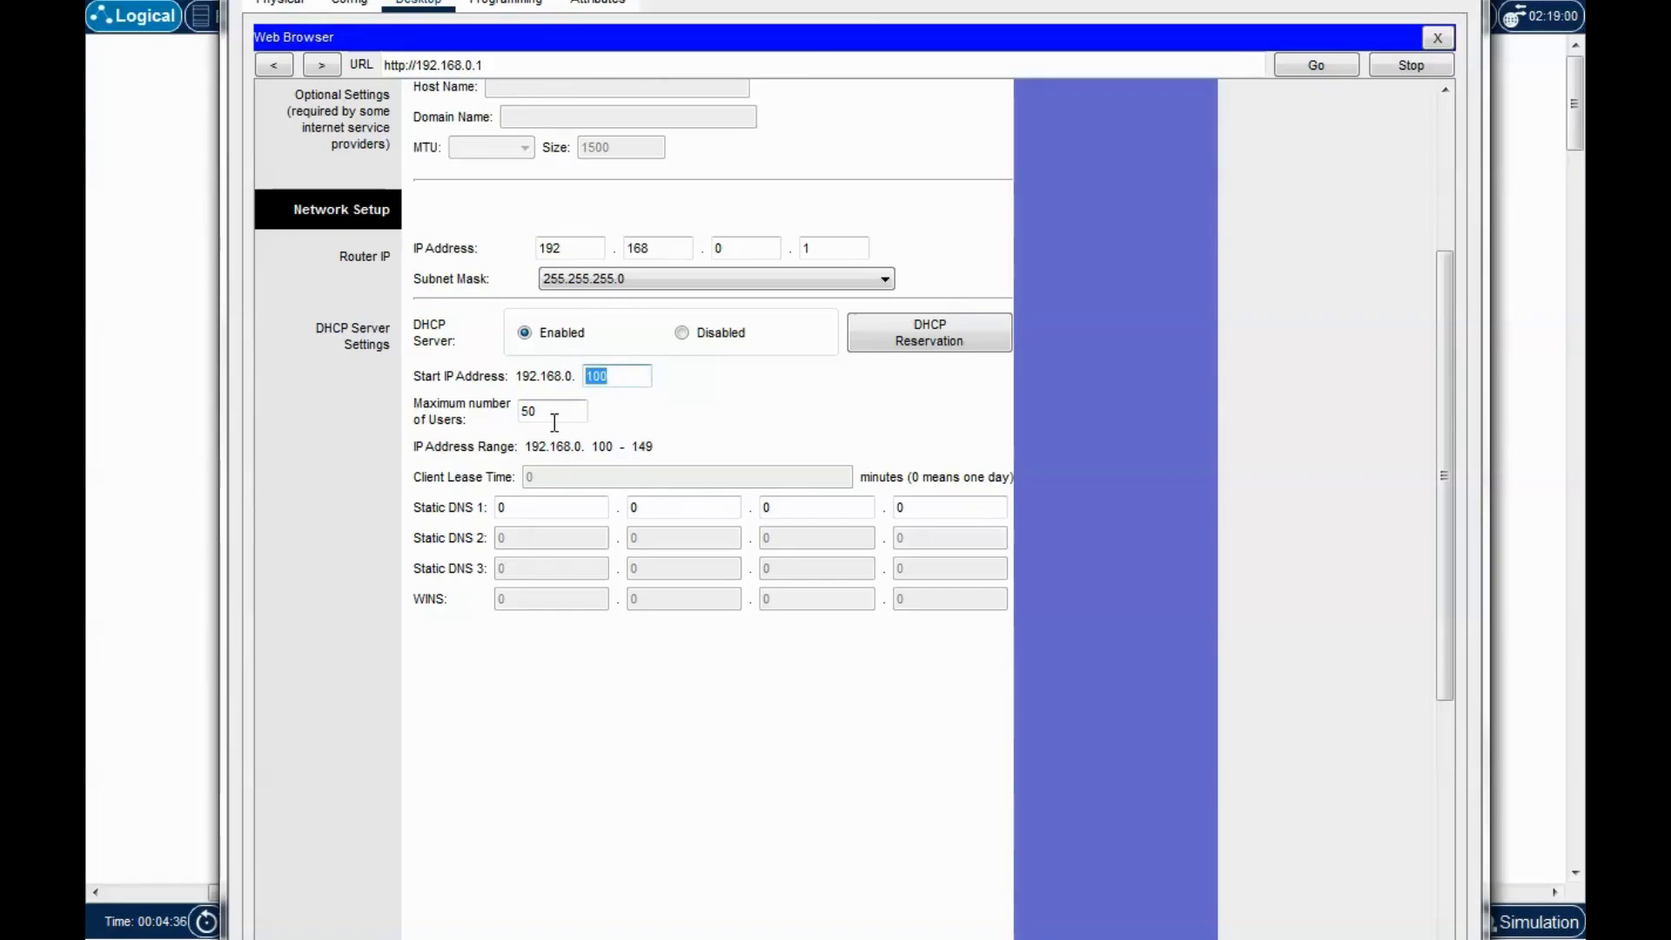
{"action": "left_click", "coordinate": [435, 411]}
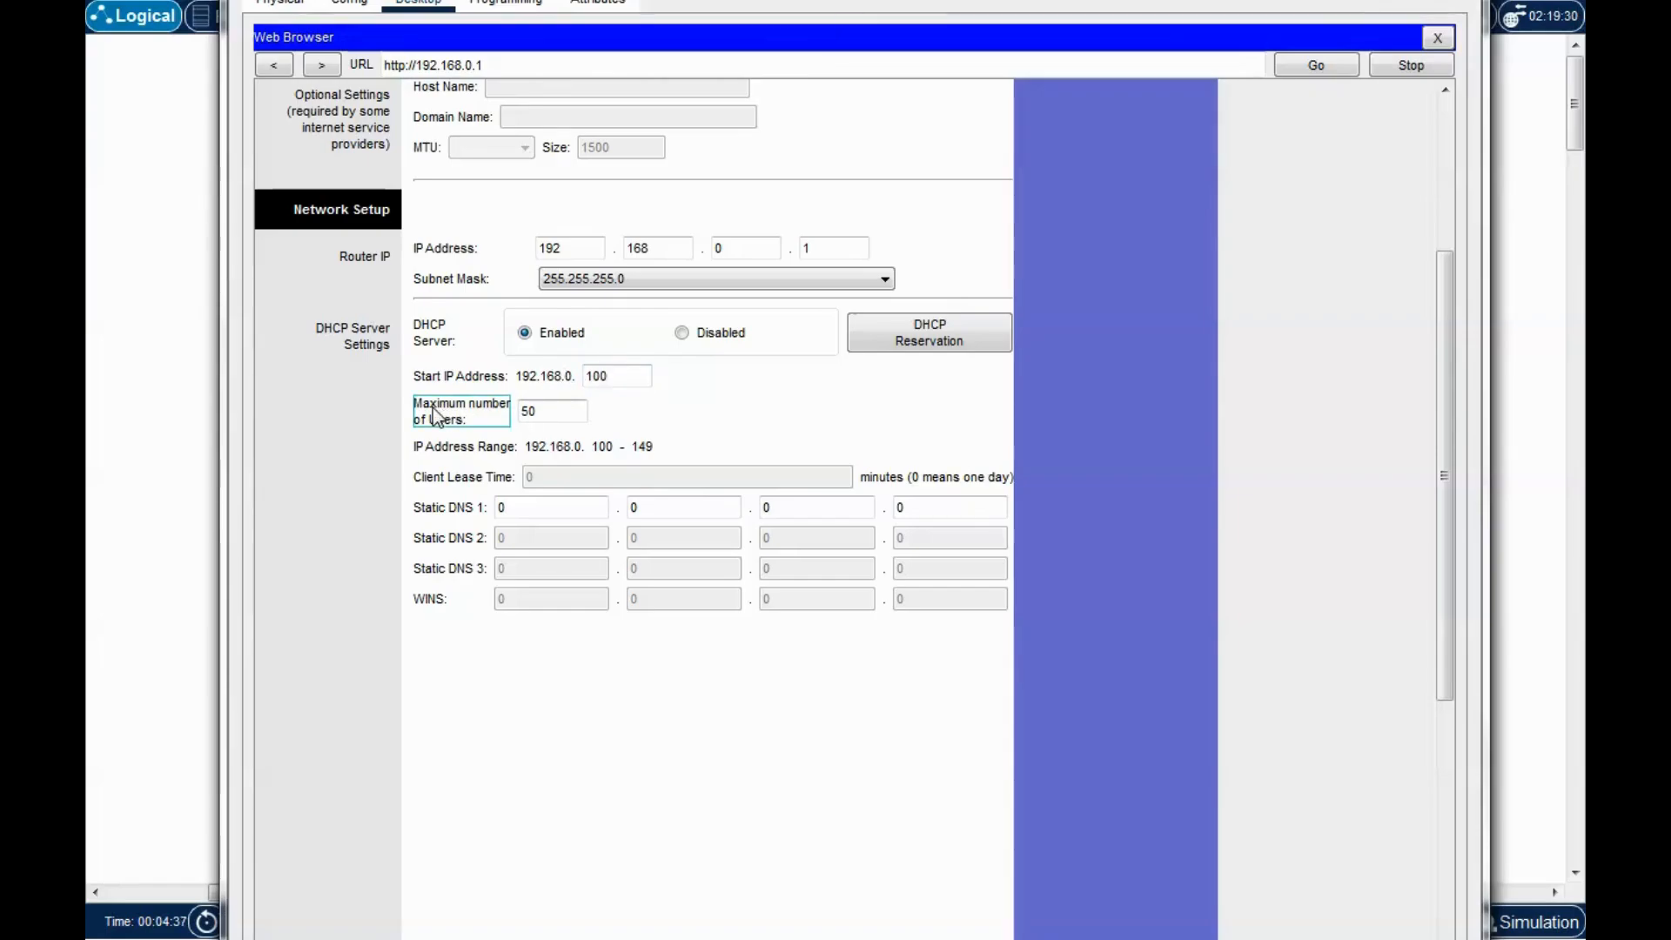
{"action": "left_click_drag", "start_coordinate": [557, 411], "coordinate": [504, 418]}
{"action": "left_click", "coordinate": [561, 411]}
Change Maximum number of Users from 50 to 100 and save the settings.
{"action": "left_click_drag", "start_coordinate": [553, 415], "coordinate": [478, 420]}
{"action": "left_click", "coordinate": [567, 414]}
{"action": "key", "text": "BackSpace"}
{"action": "key", "text": "BackSpace"}
{"action": "type", "text": "1"}
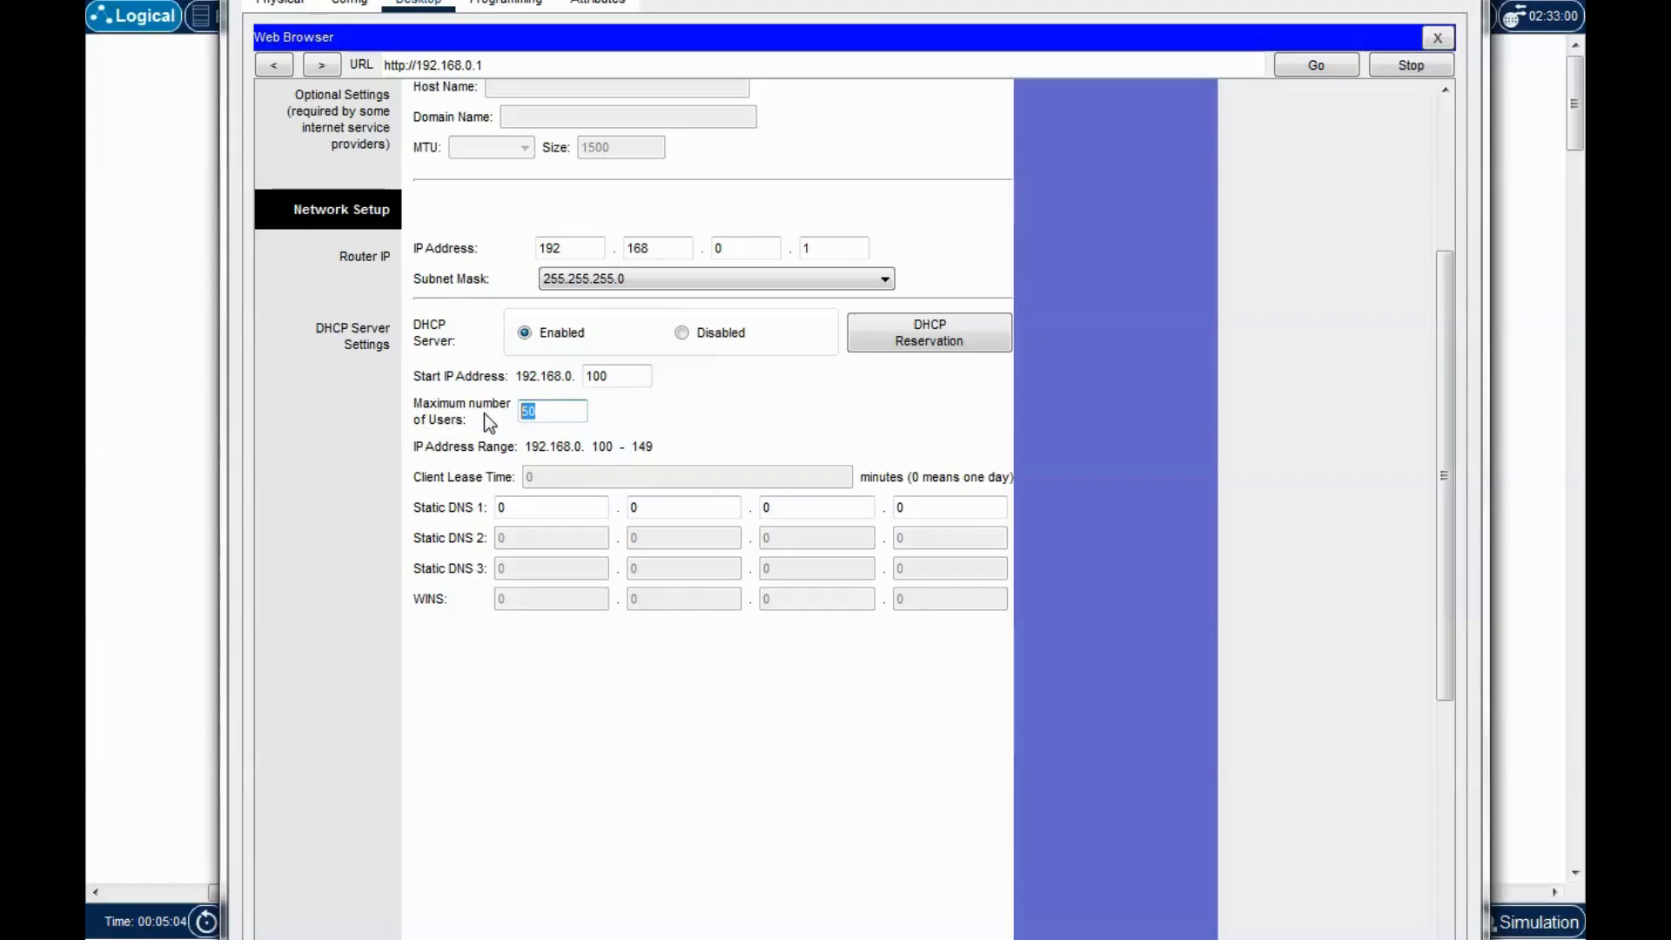
{"action": "type", "text": "00"}
{"action": "scroll", "coordinate": [692, 767], "scroll_direction": "down", "scroll_amount": 1}
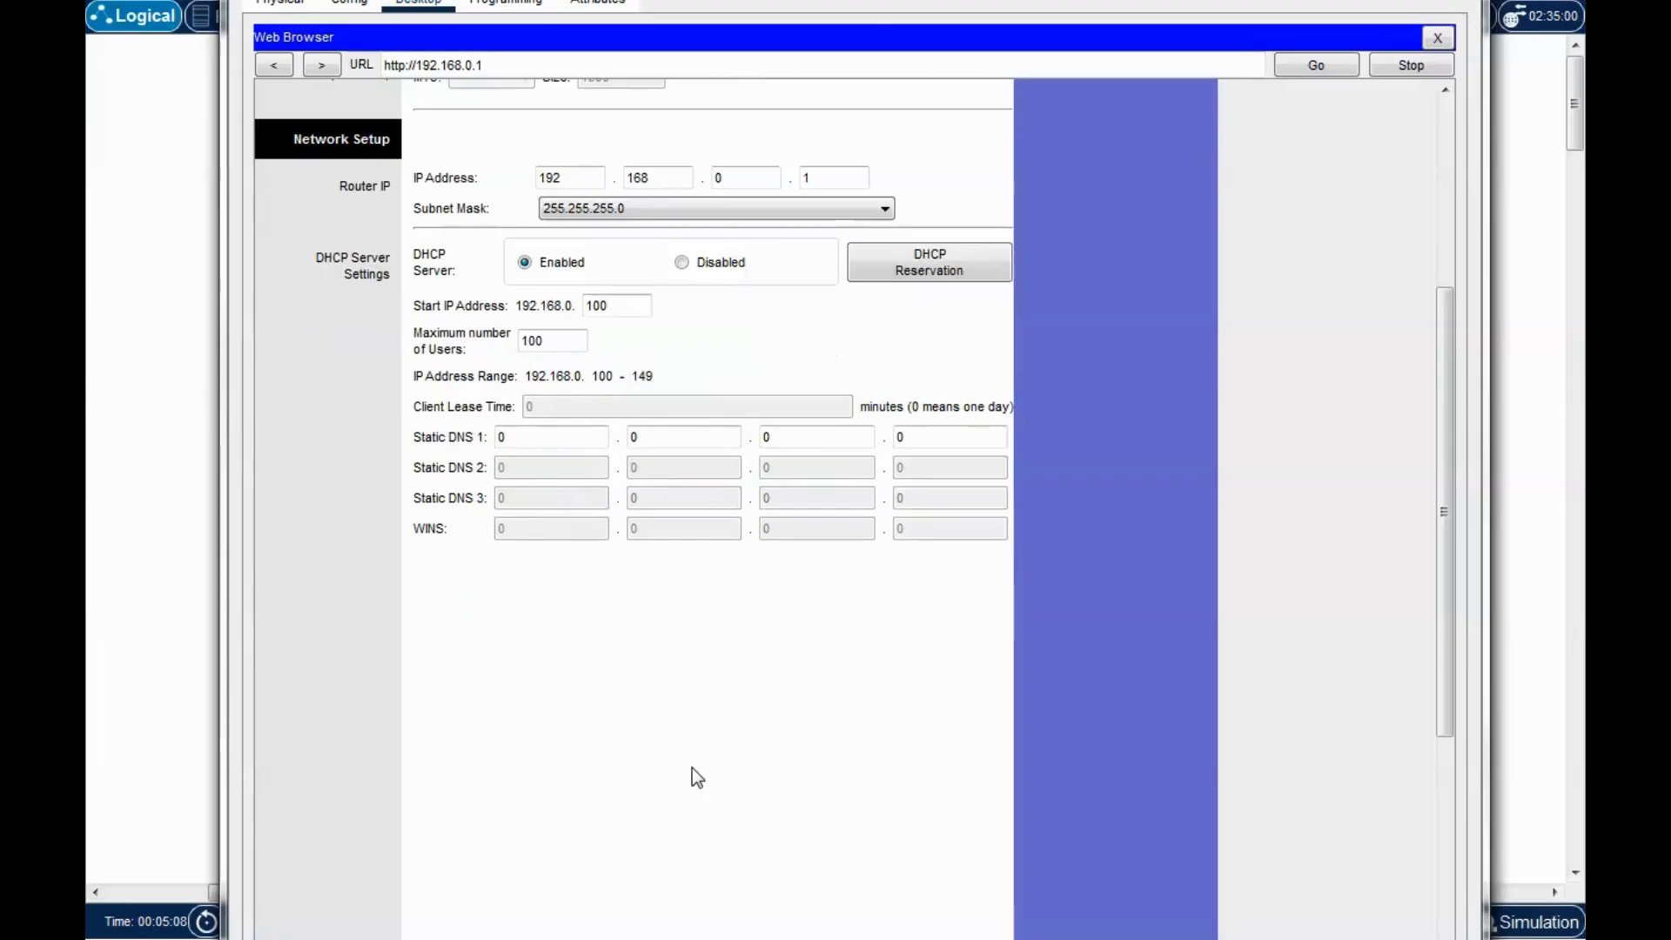
{"action": "scroll", "coordinate": [697, 777], "scroll_direction": "down", "scroll_amount": 6}
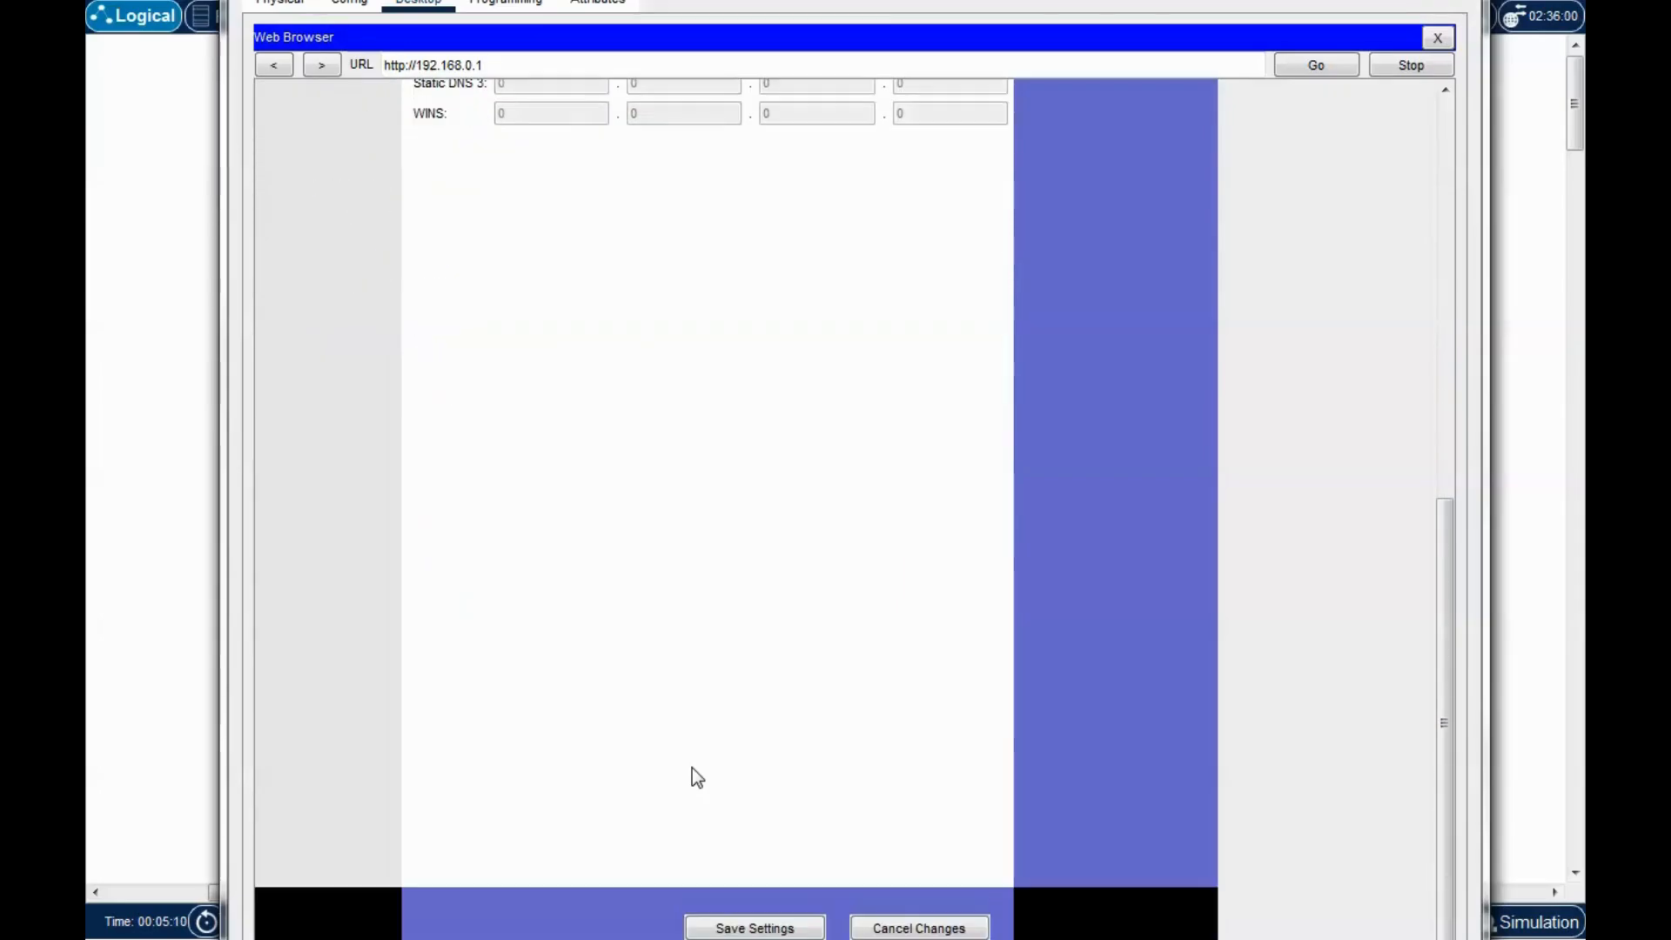
{"action": "left_click", "coordinate": [753, 928]}
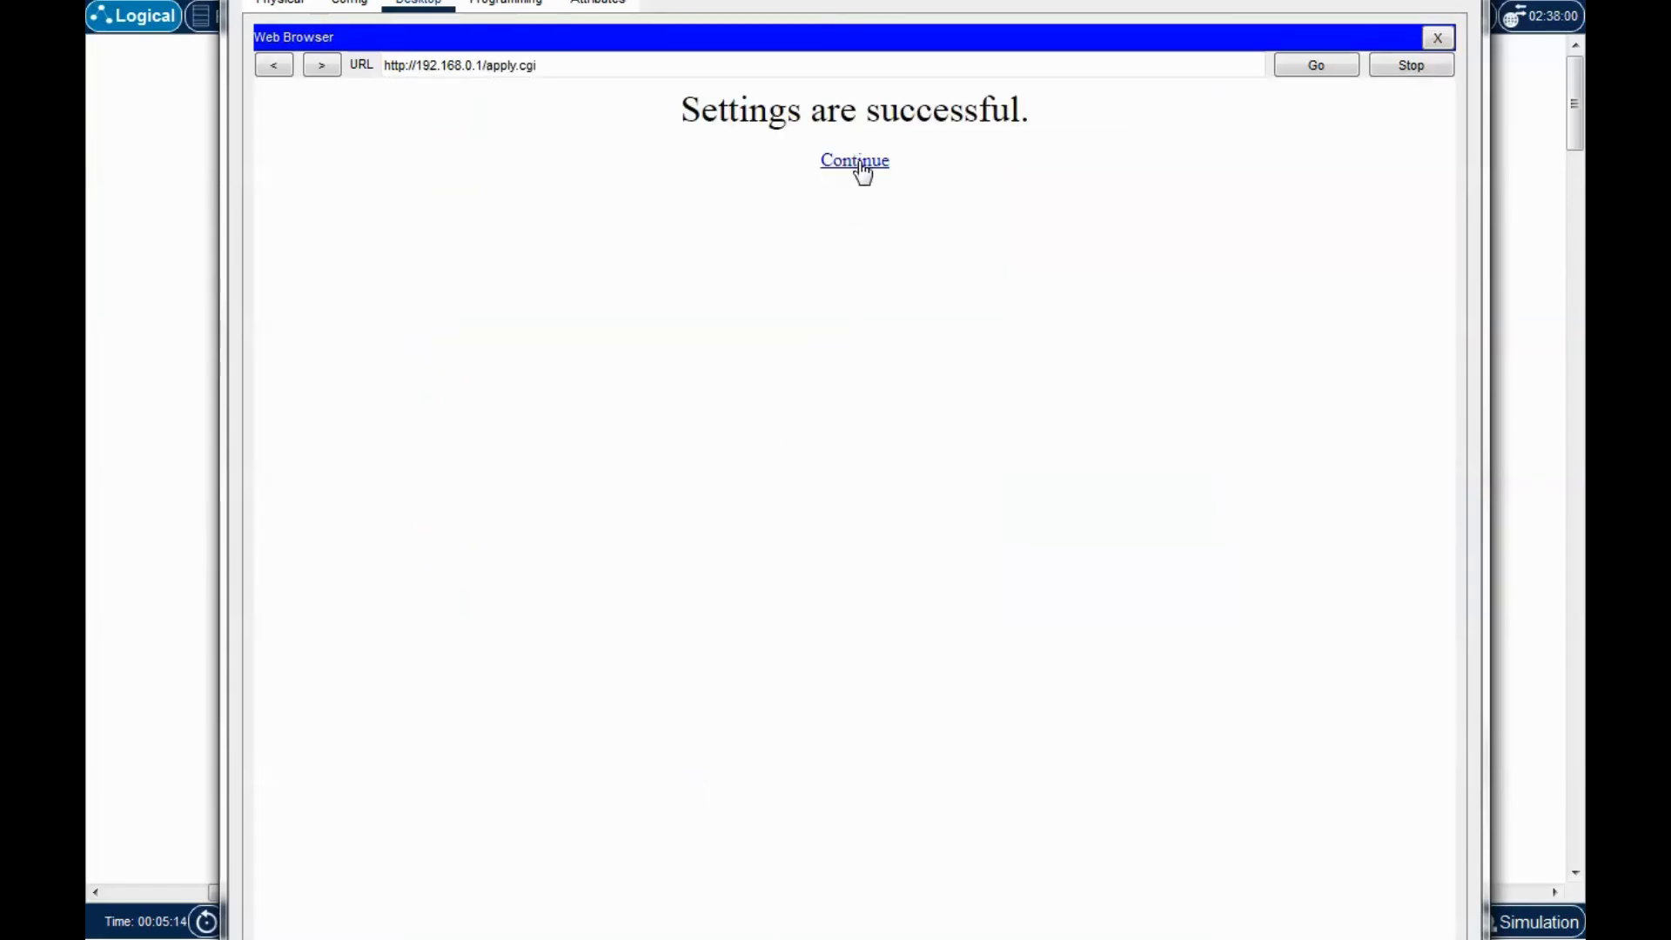
Continue past the success message and confirm Maximum number of Users now reads 100.
{"action": "left_click", "coordinate": [855, 163]}
{"action": "scroll", "coordinate": [683, 544], "scroll_direction": "up", "scroll_amount": 6}
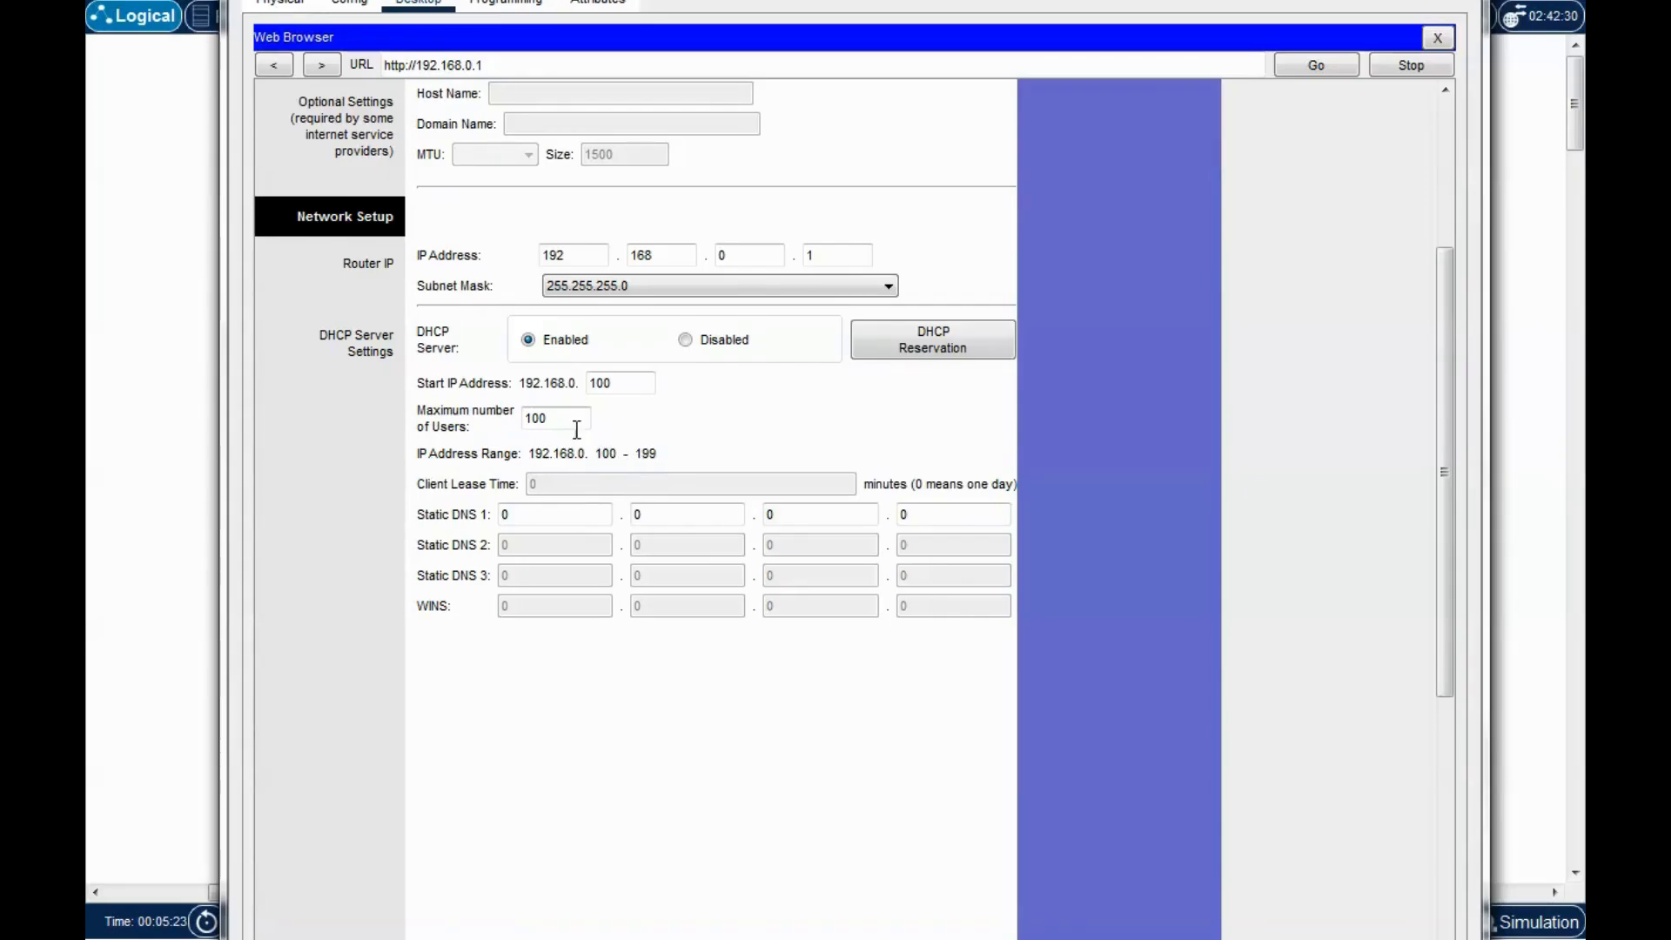
{"action": "left_click_drag", "start_coordinate": [558, 418], "coordinate": [505, 424]}
{"action": "left_click", "coordinate": [666, 405]}
{"action": "scroll", "coordinate": [747, 455], "scroll_direction": "up", "scroll_amount": 5}
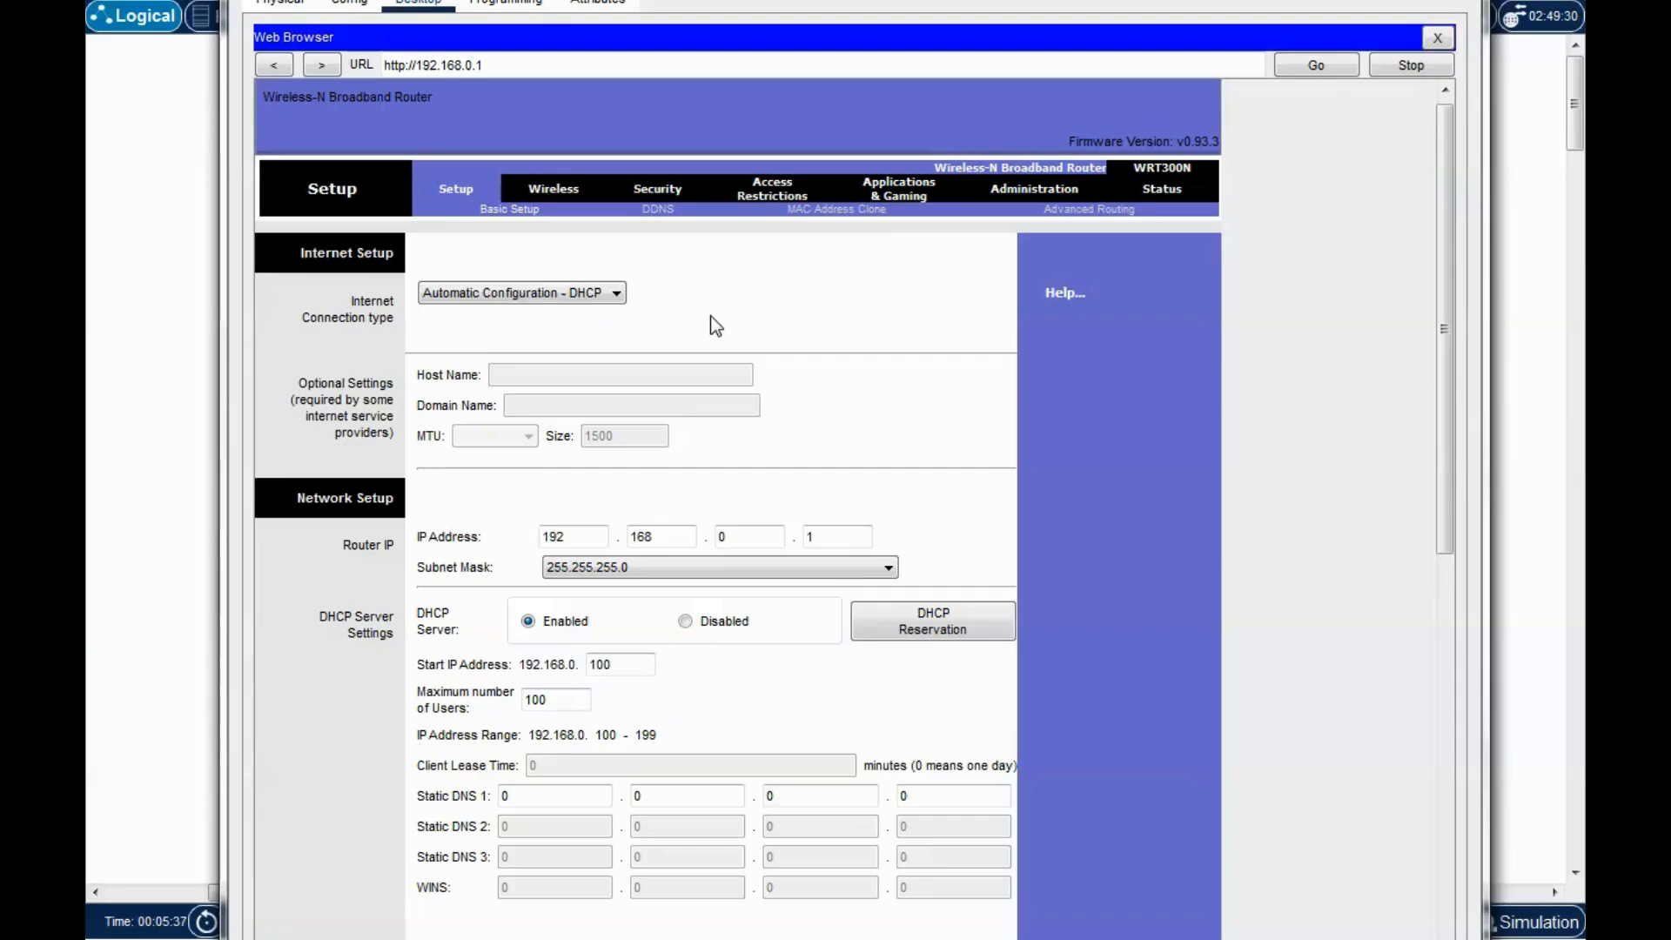
Go to the Wireless page and leave Network Mode set to Mixed.
{"action": "left_click", "coordinate": [555, 192]}
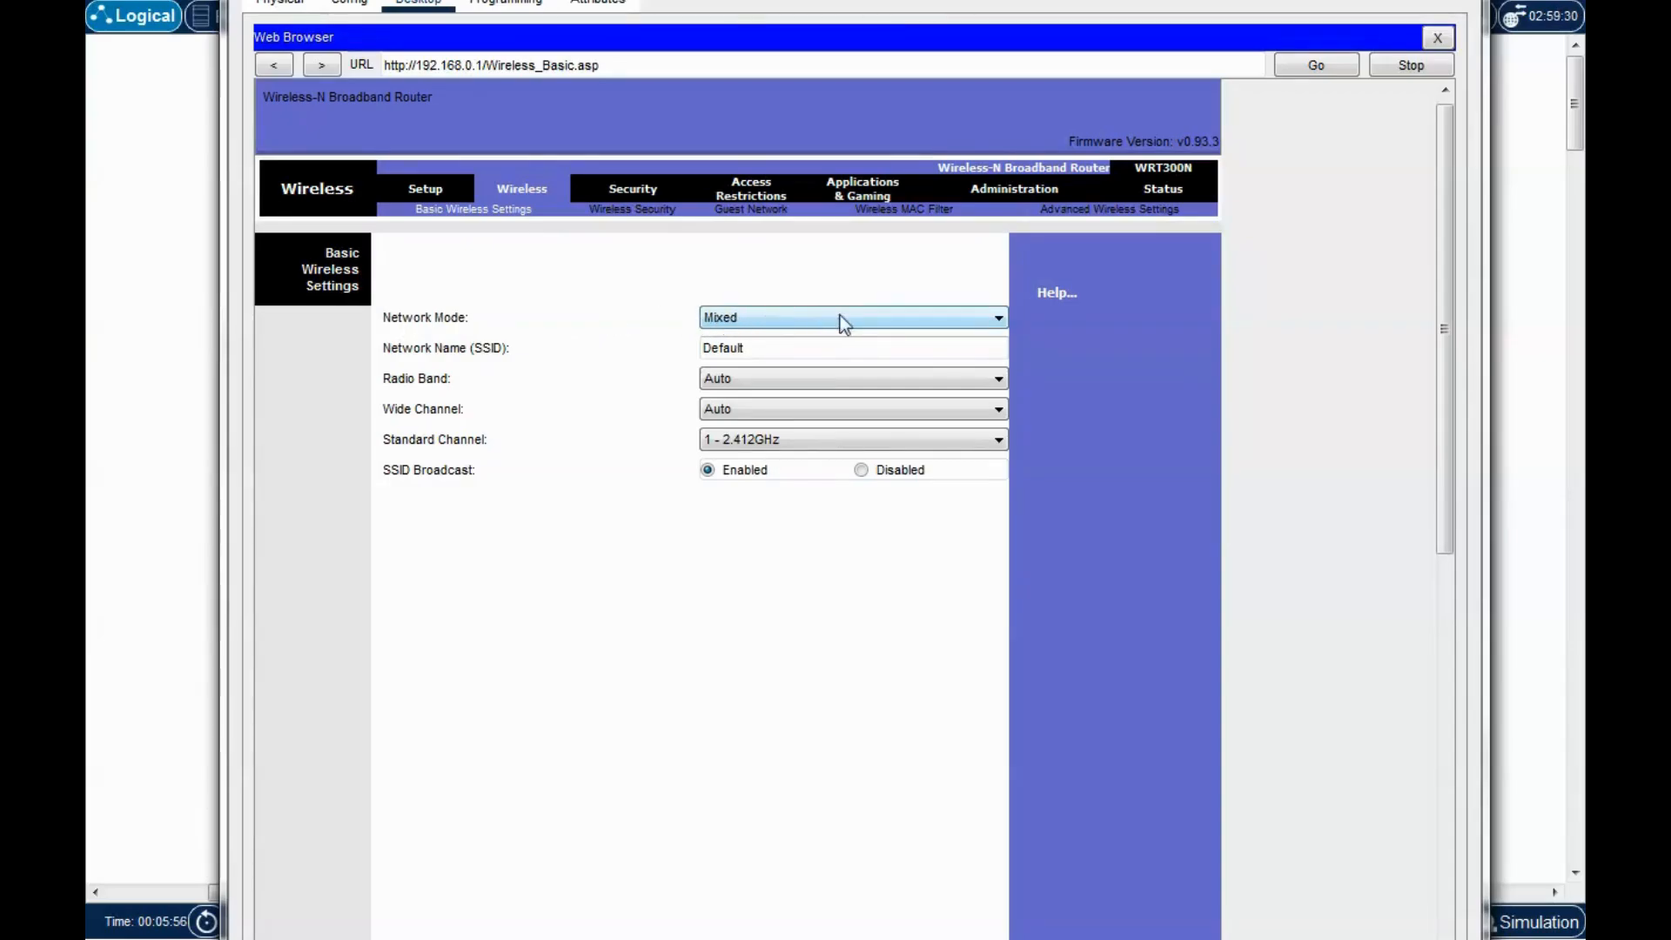
{"action": "left_click", "coordinate": [948, 316]}
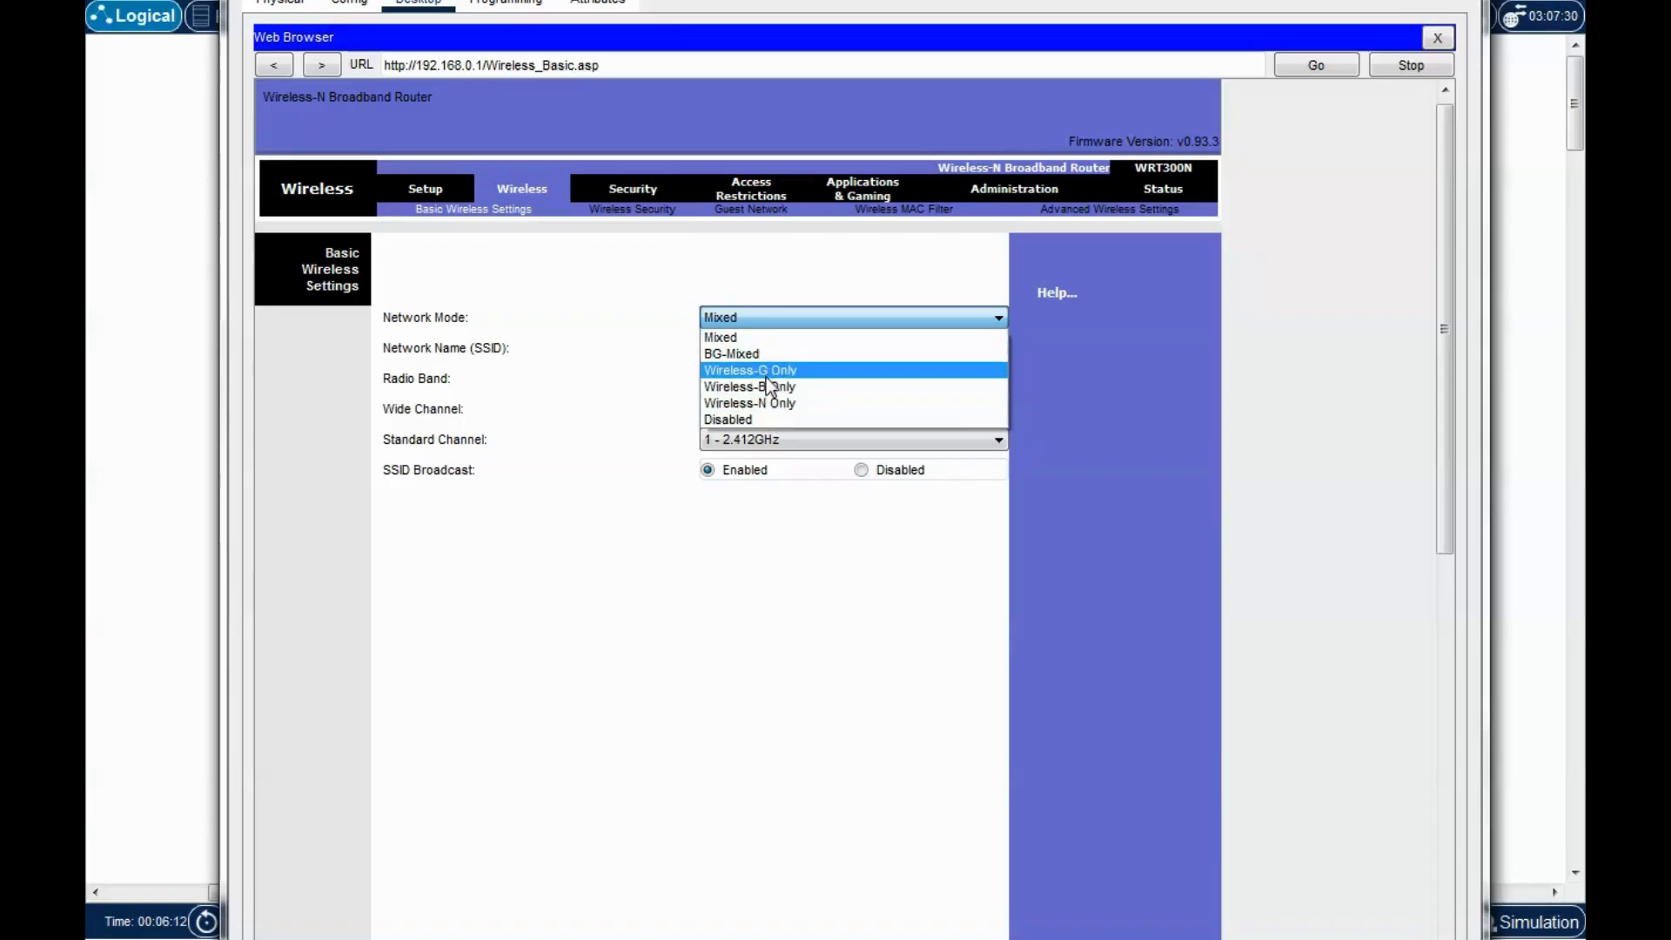
{"action": "left_click", "coordinate": [743, 317]}
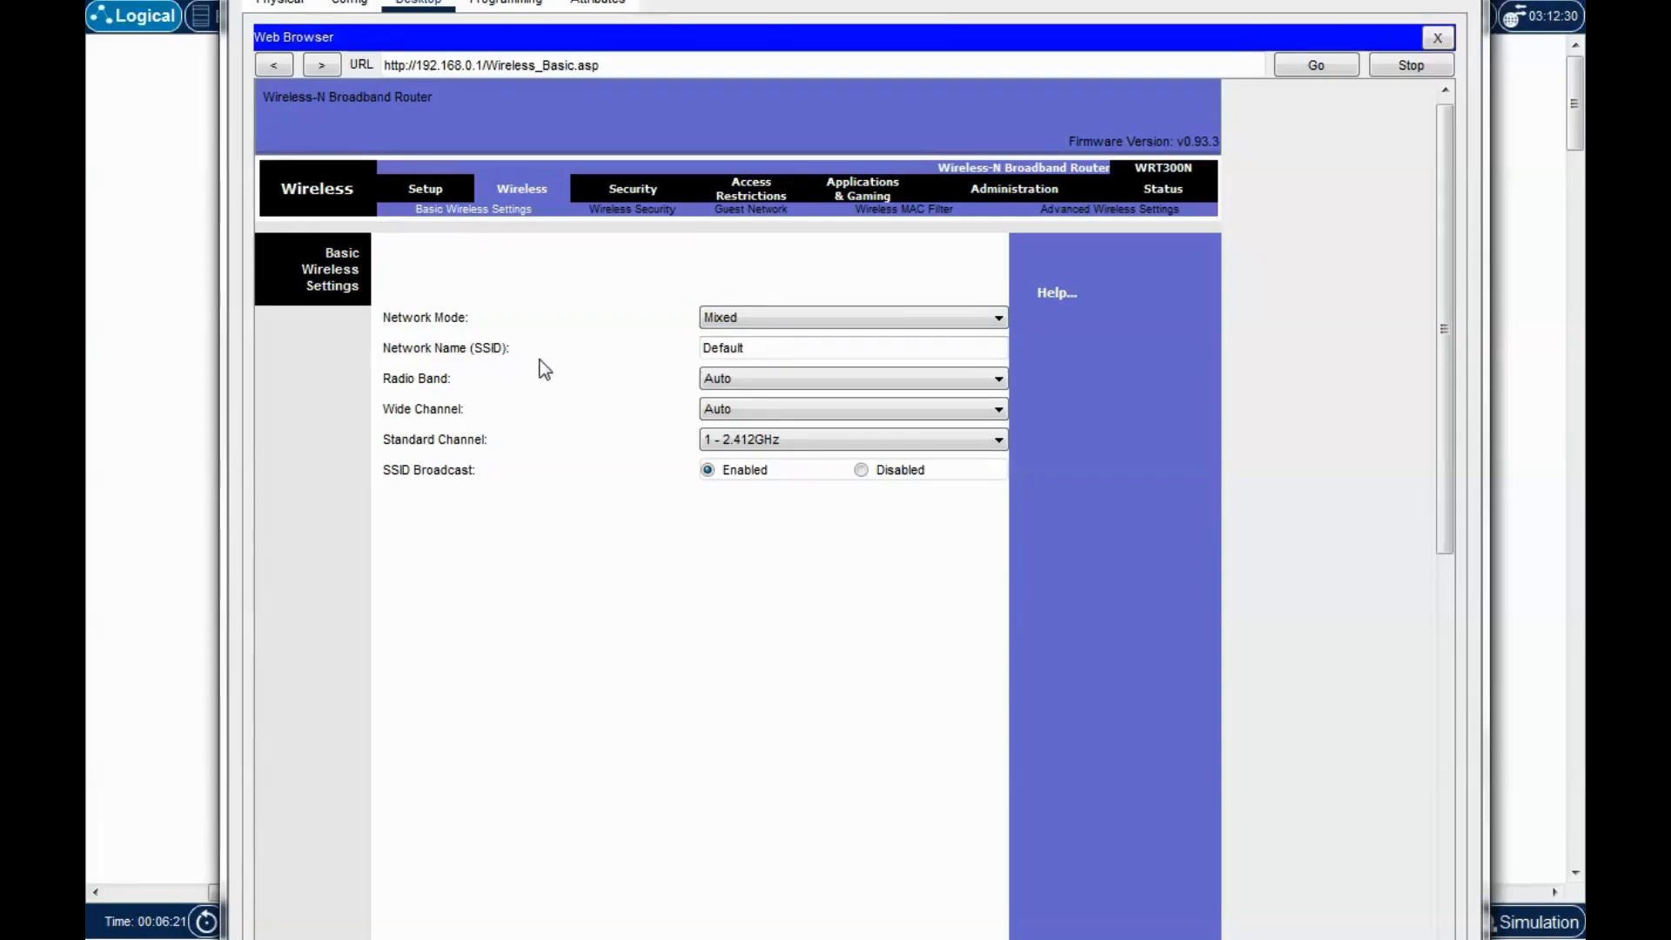
{"action": "left_click_drag", "start_coordinate": [762, 348], "coordinate": [682, 353]}
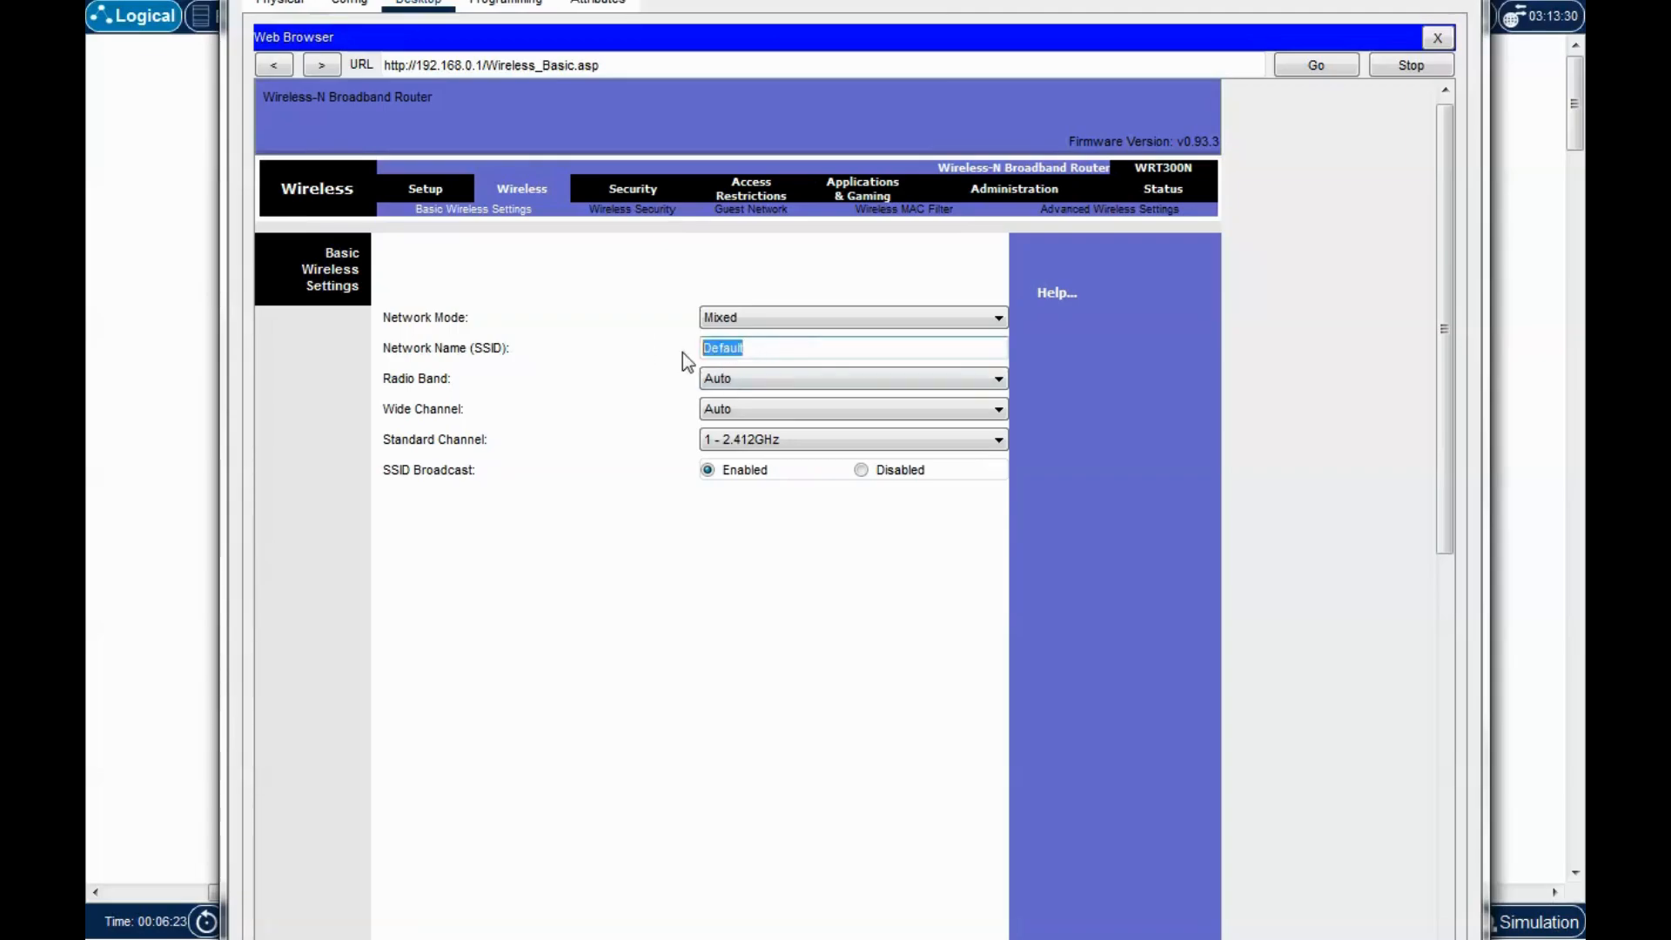
{"action": "left_click", "coordinate": [791, 347]}
{"action": "left_click_drag", "start_coordinate": [798, 347], "coordinate": [644, 357]}
{"action": "type", "text": "dansitnetwork"}
{"action": "left_click", "coordinate": [644, 357]}
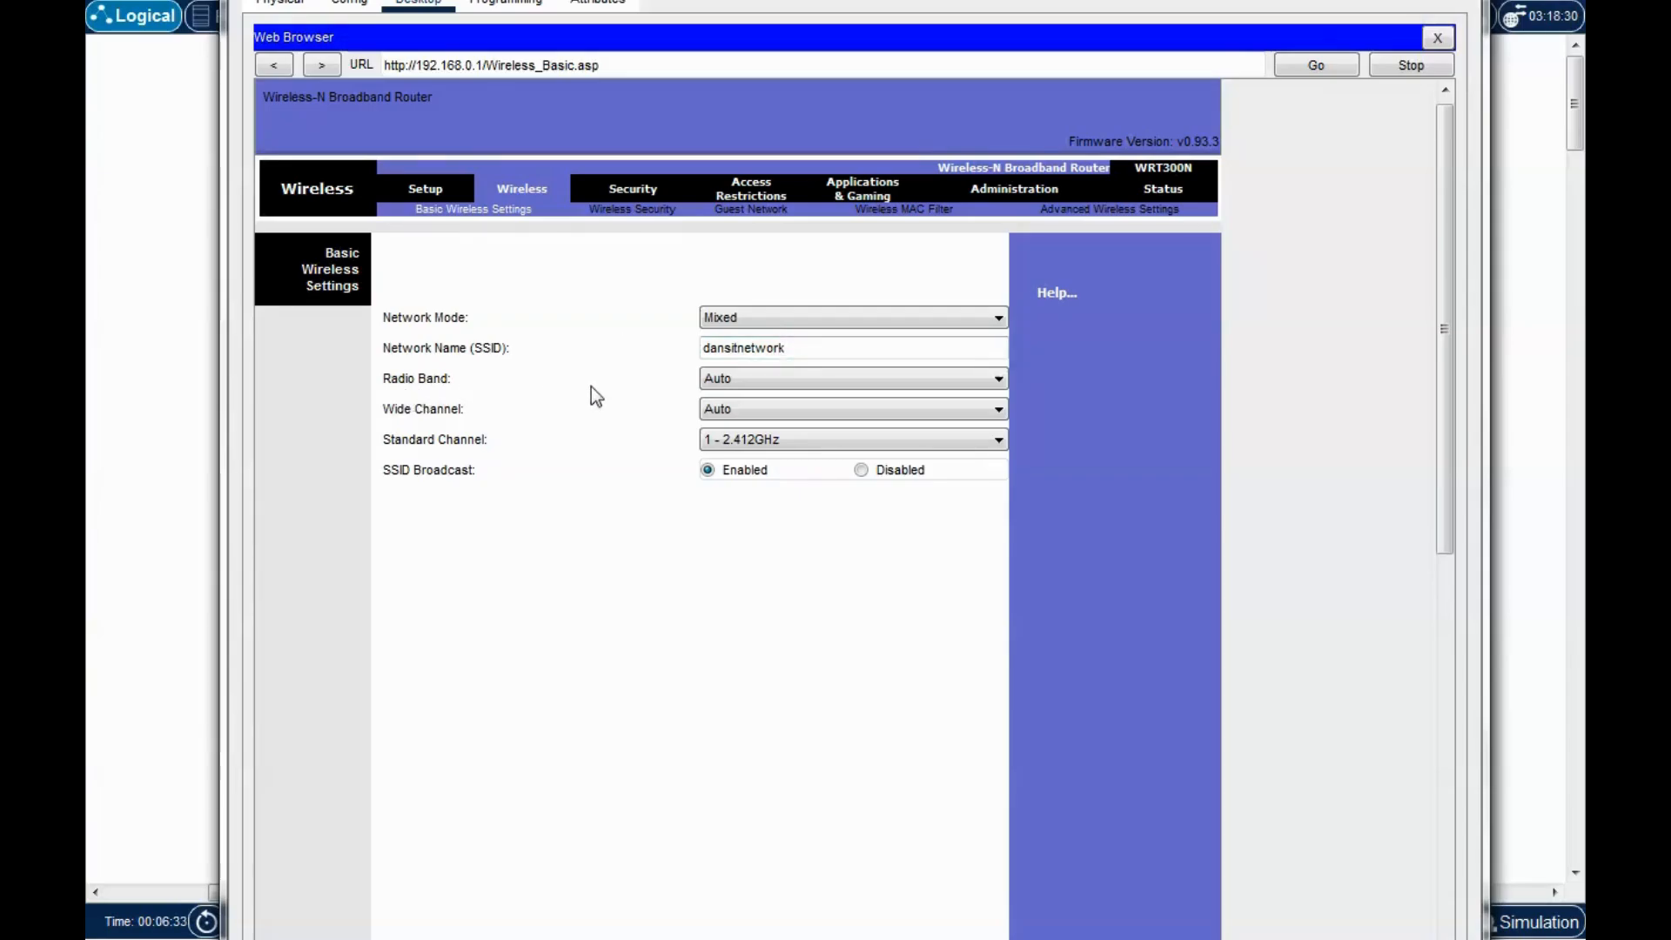
{"action": "left_click", "coordinate": [811, 377]}
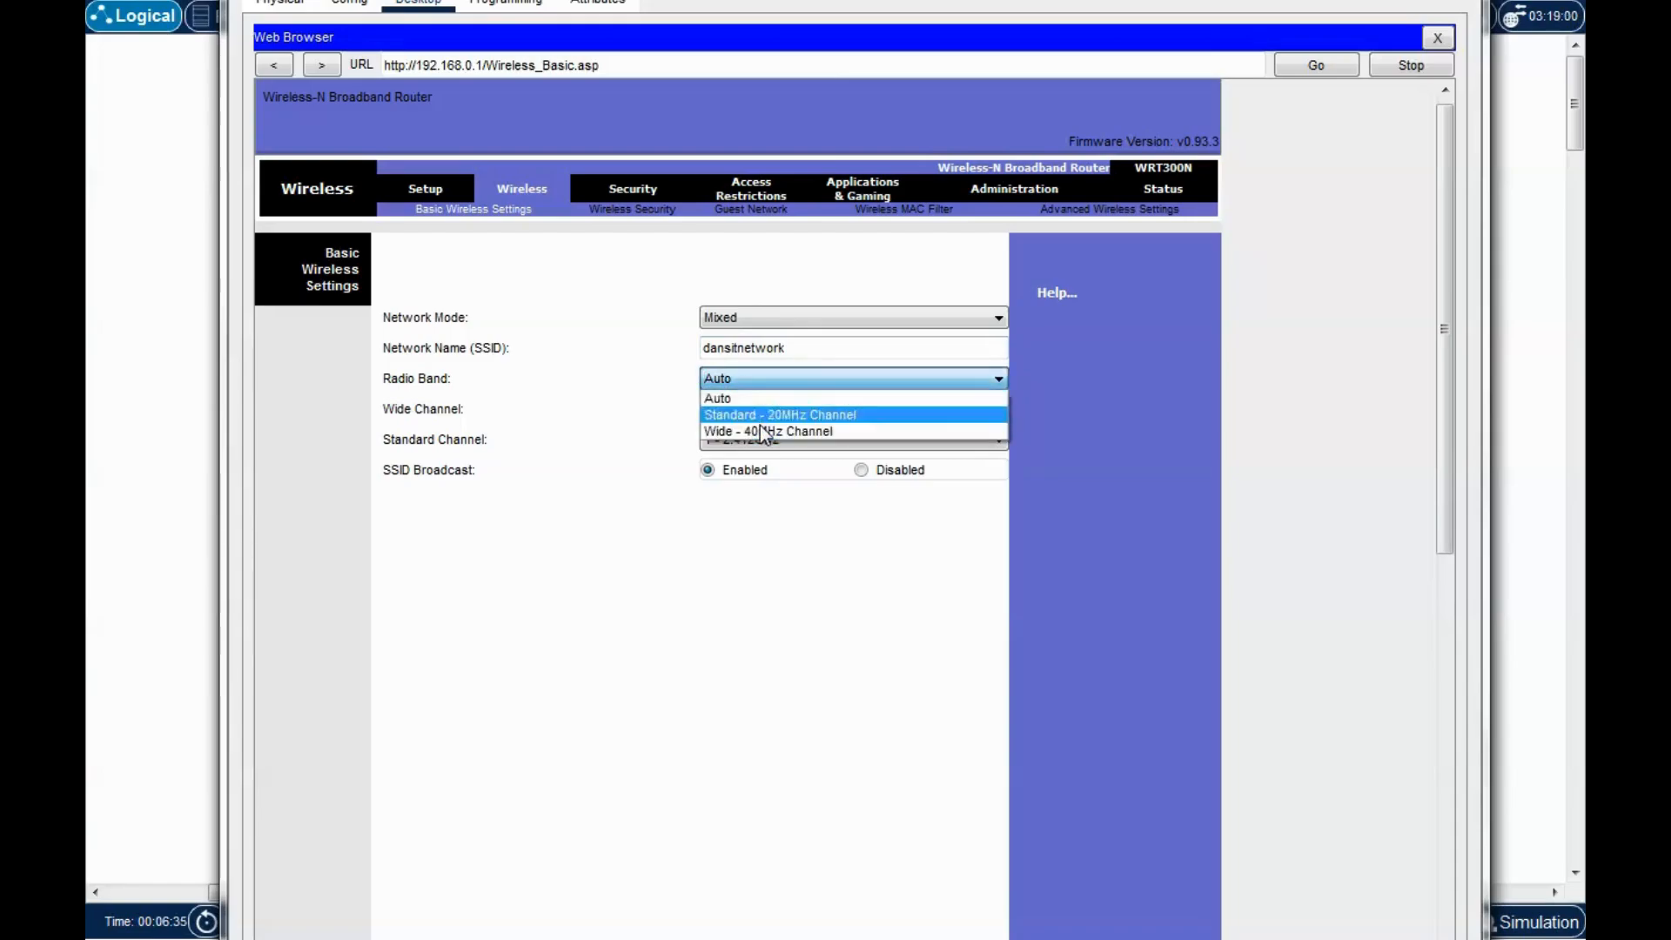
{"action": "left_click", "coordinate": [735, 400]}
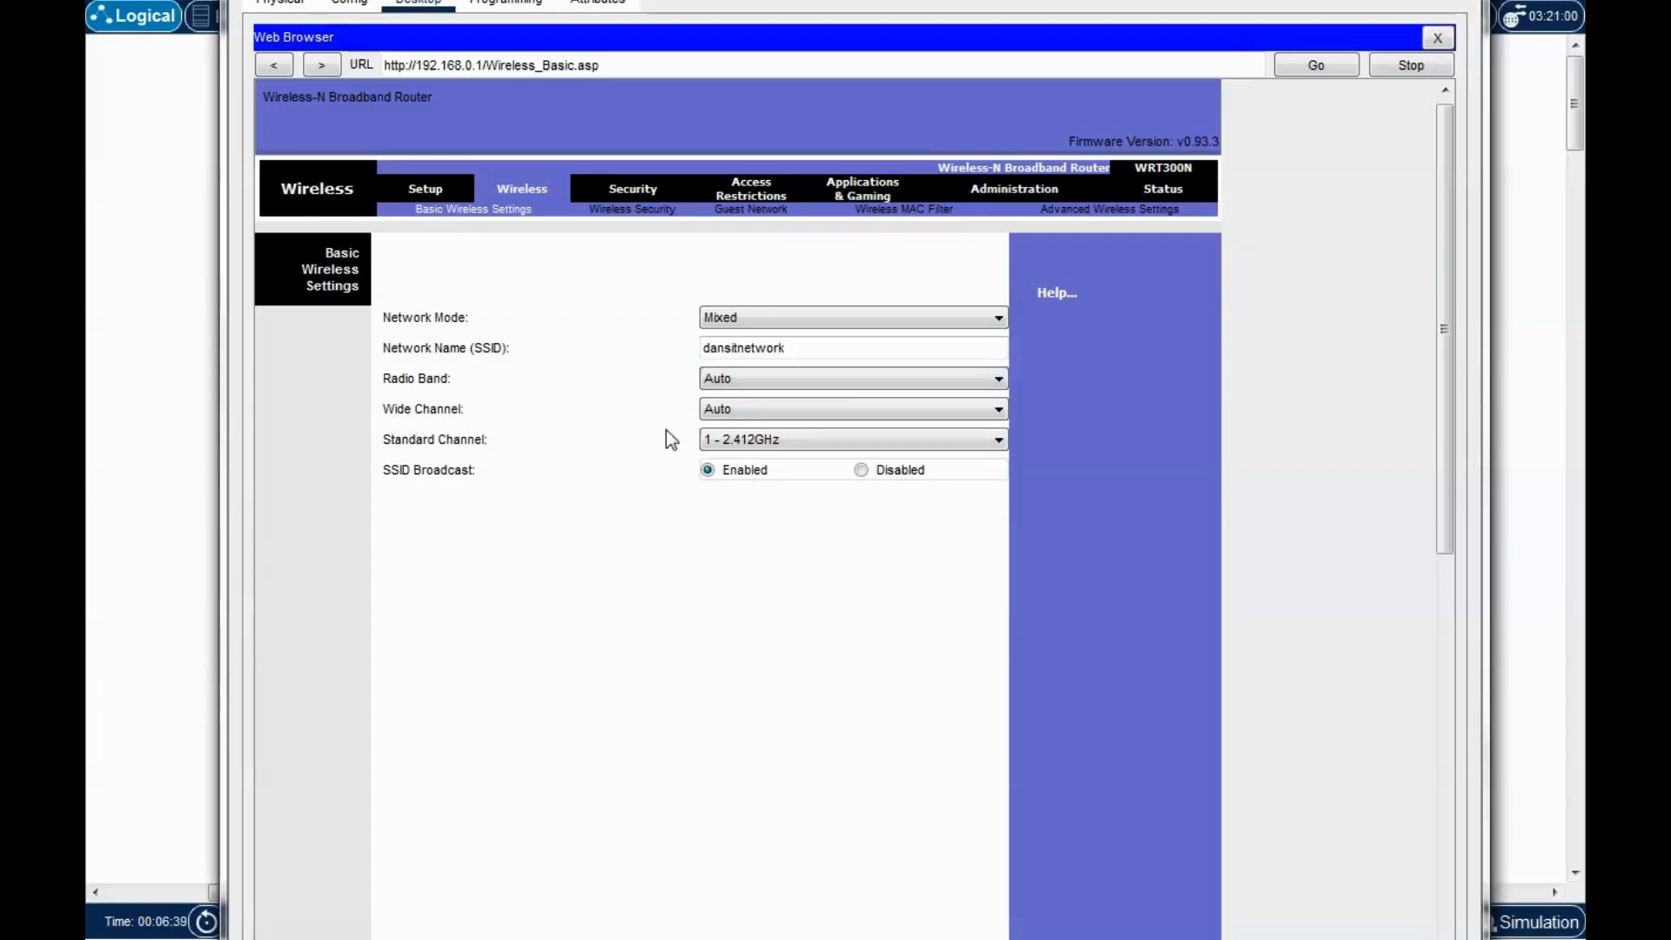
{"action": "left_click", "coordinate": [797, 409]}
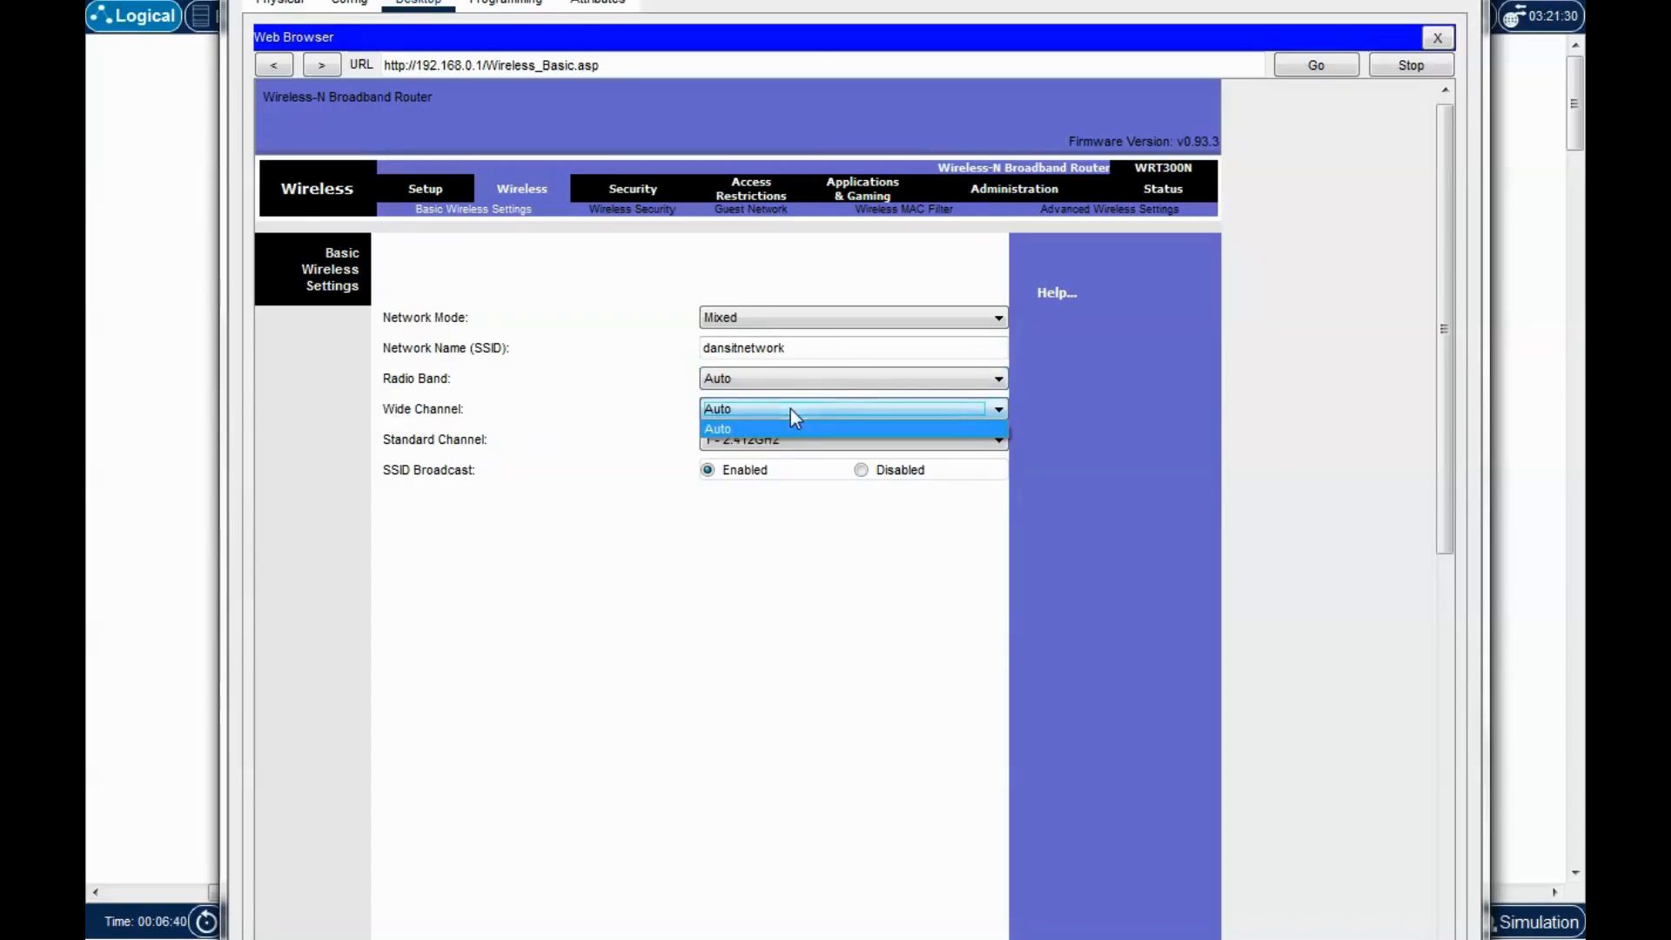
{"action": "left_click", "coordinate": [726, 409]}
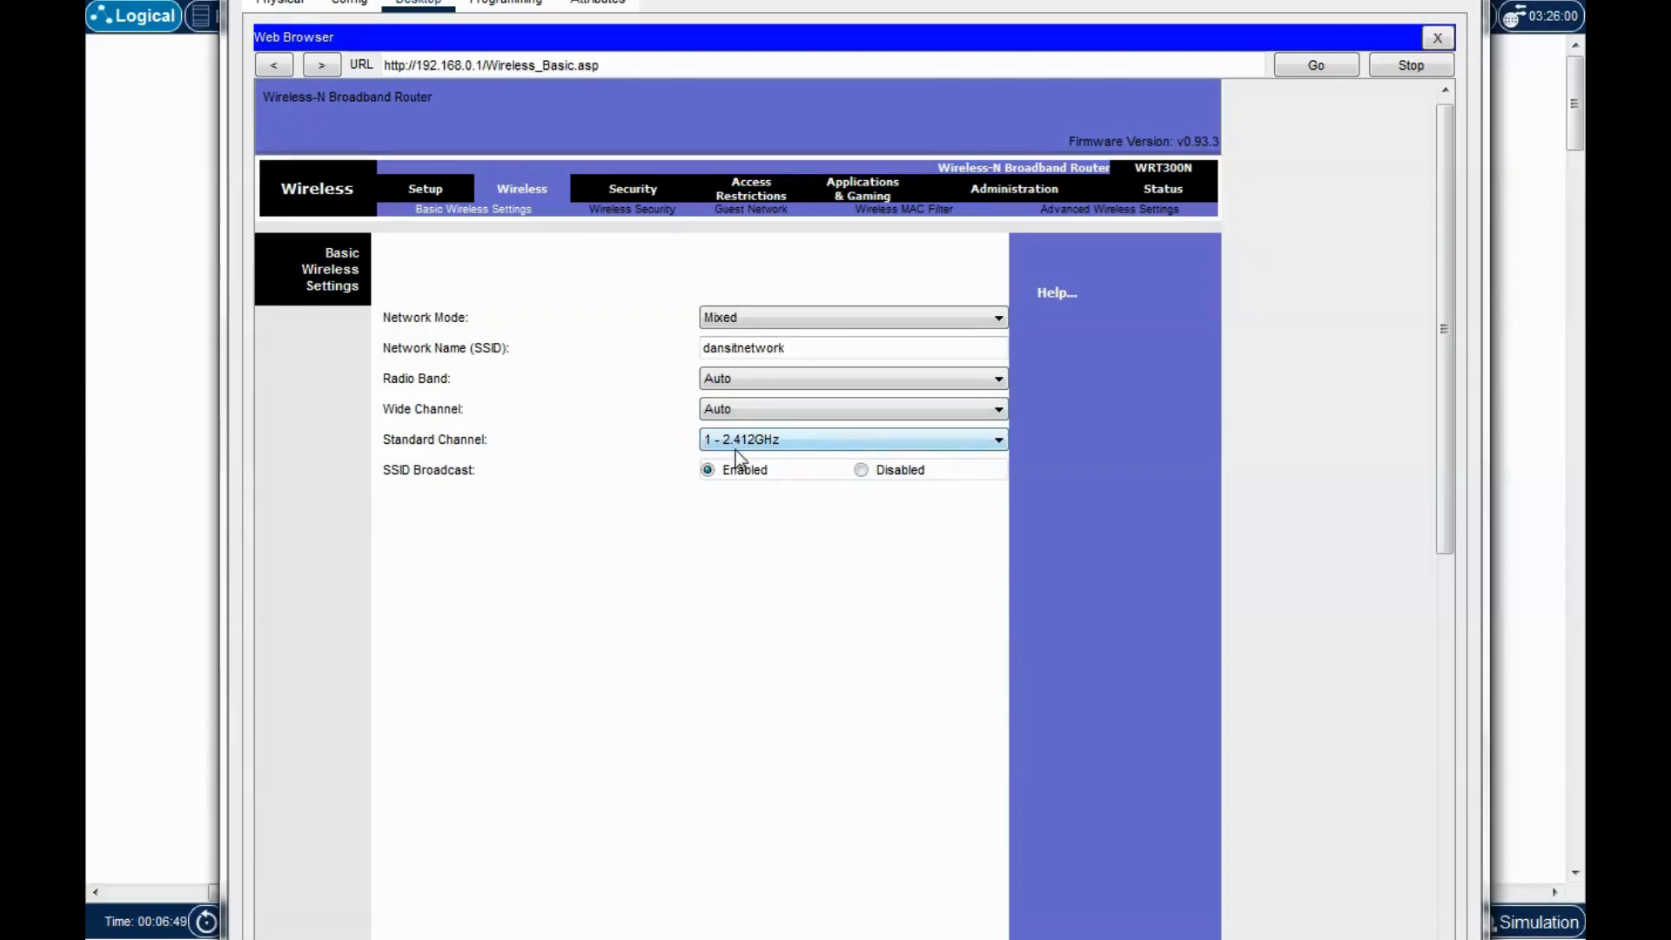
{"action": "left_click", "coordinate": [799, 441]}
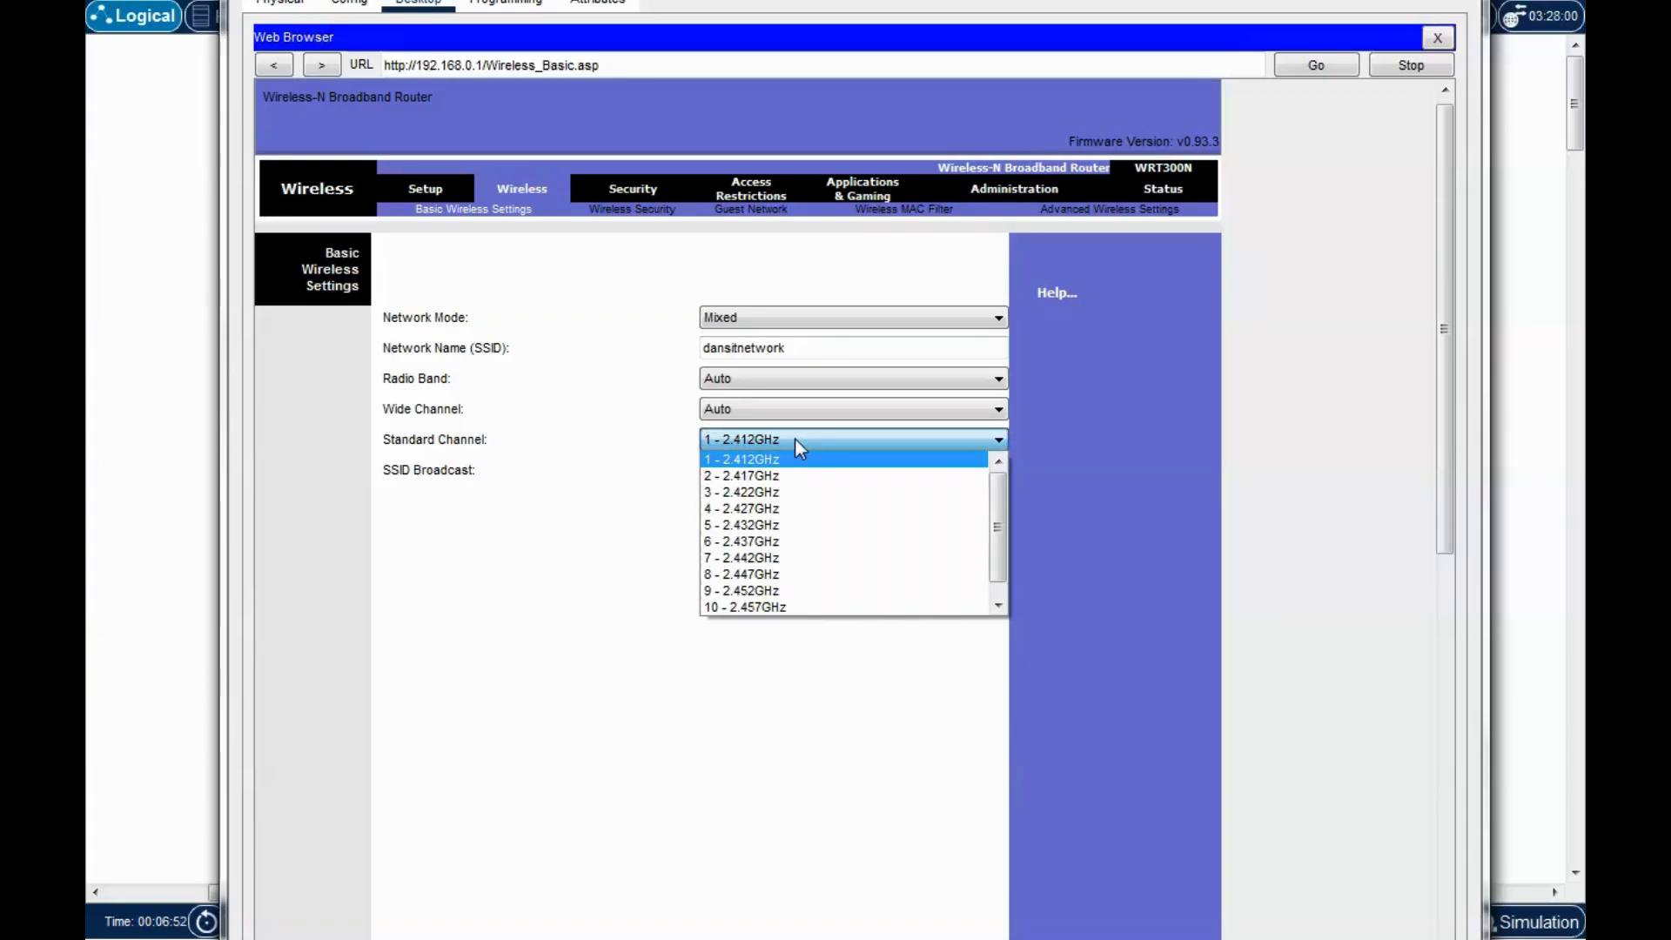
{"action": "left_click_drag", "start_coordinate": [996, 516], "coordinate": [1006, 561]}
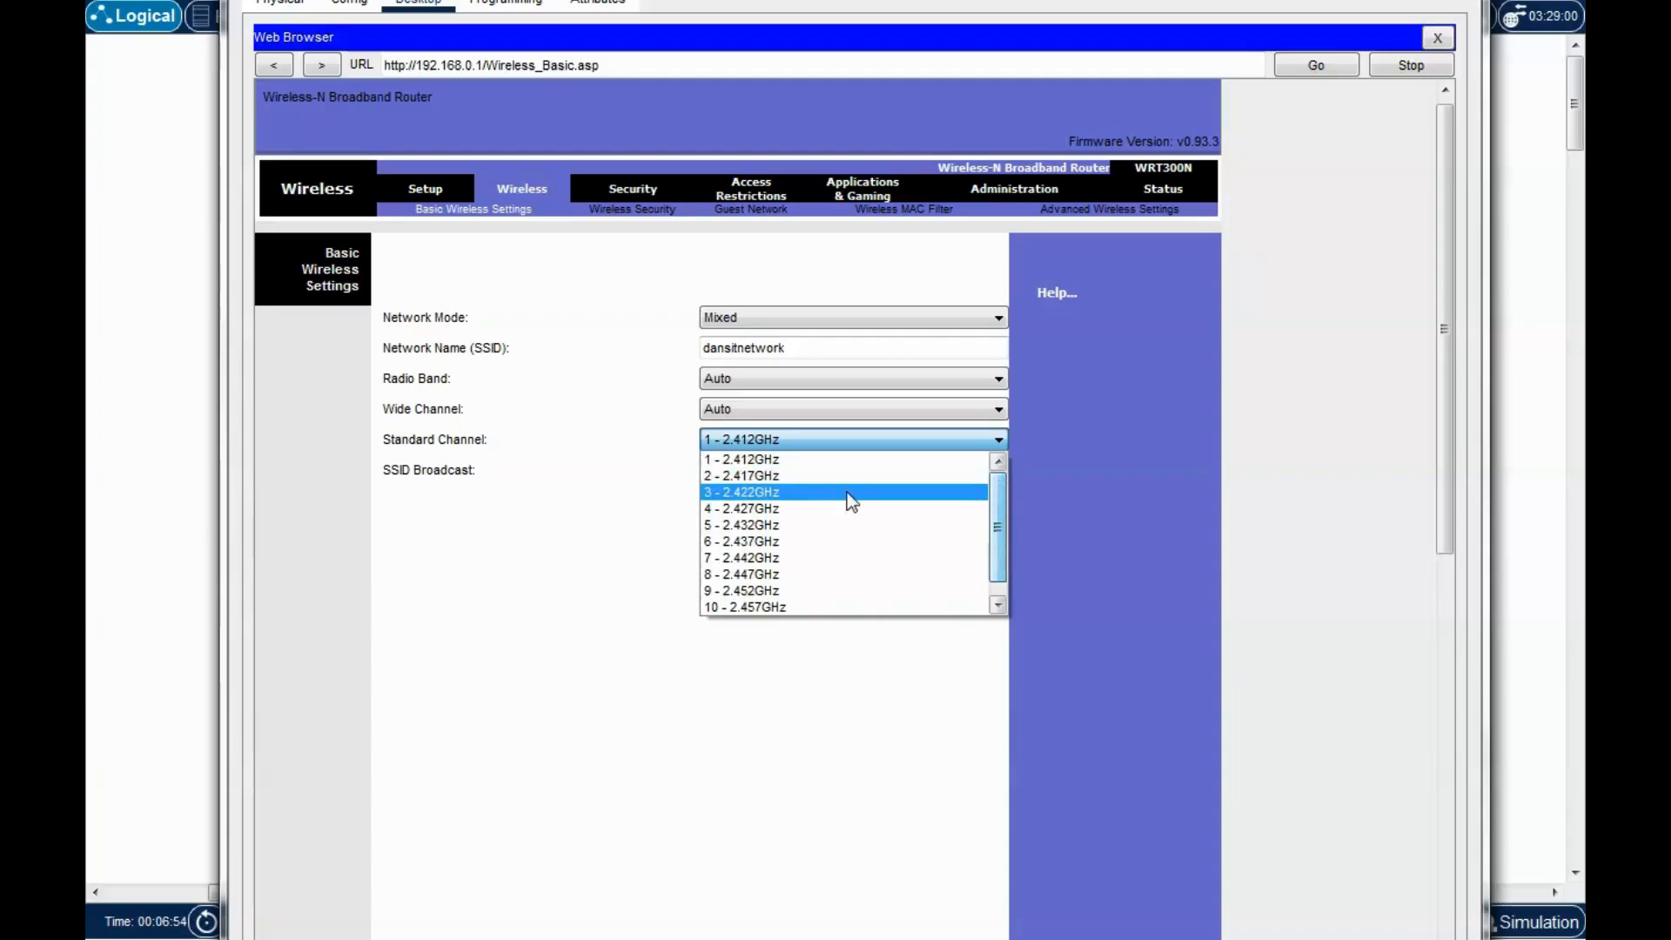
{"action": "scroll", "coordinate": [851, 496], "scroll_direction": "up", "scroll_amount": 1}
{"action": "left_click", "coordinate": [739, 460]}
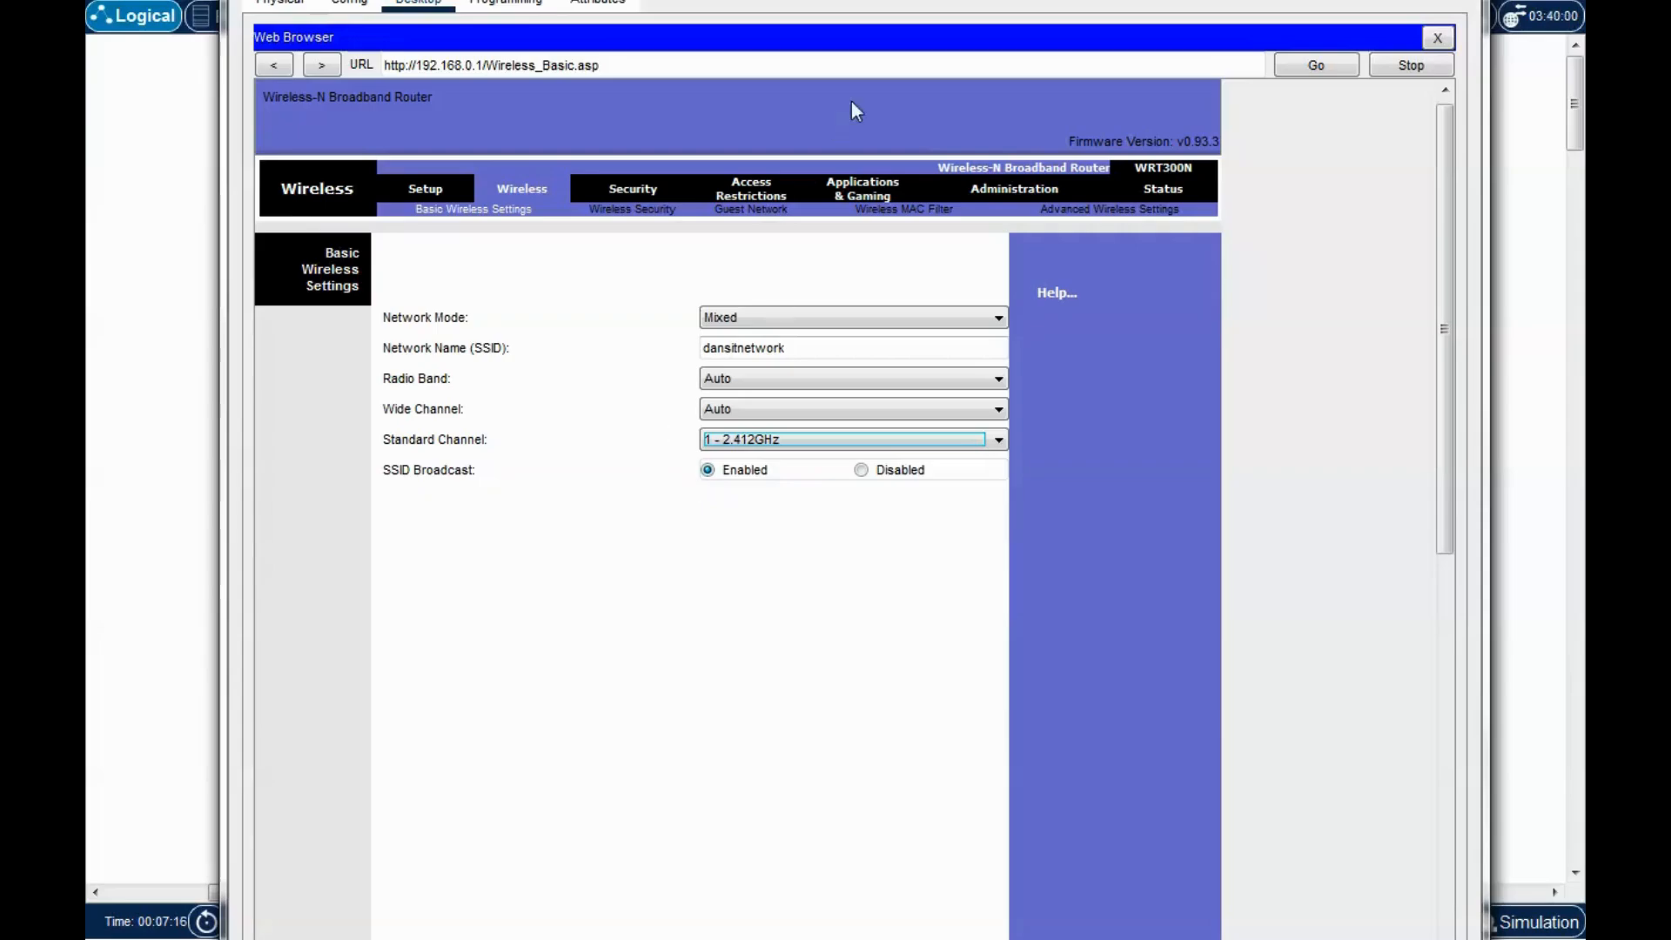
Save the basic wireless settings with SSID dansitnetwork on channel 1 - 2.412GHz.
{"action": "left_click_drag", "start_coordinate": [957, 0], "coordinate": [940, 0]}
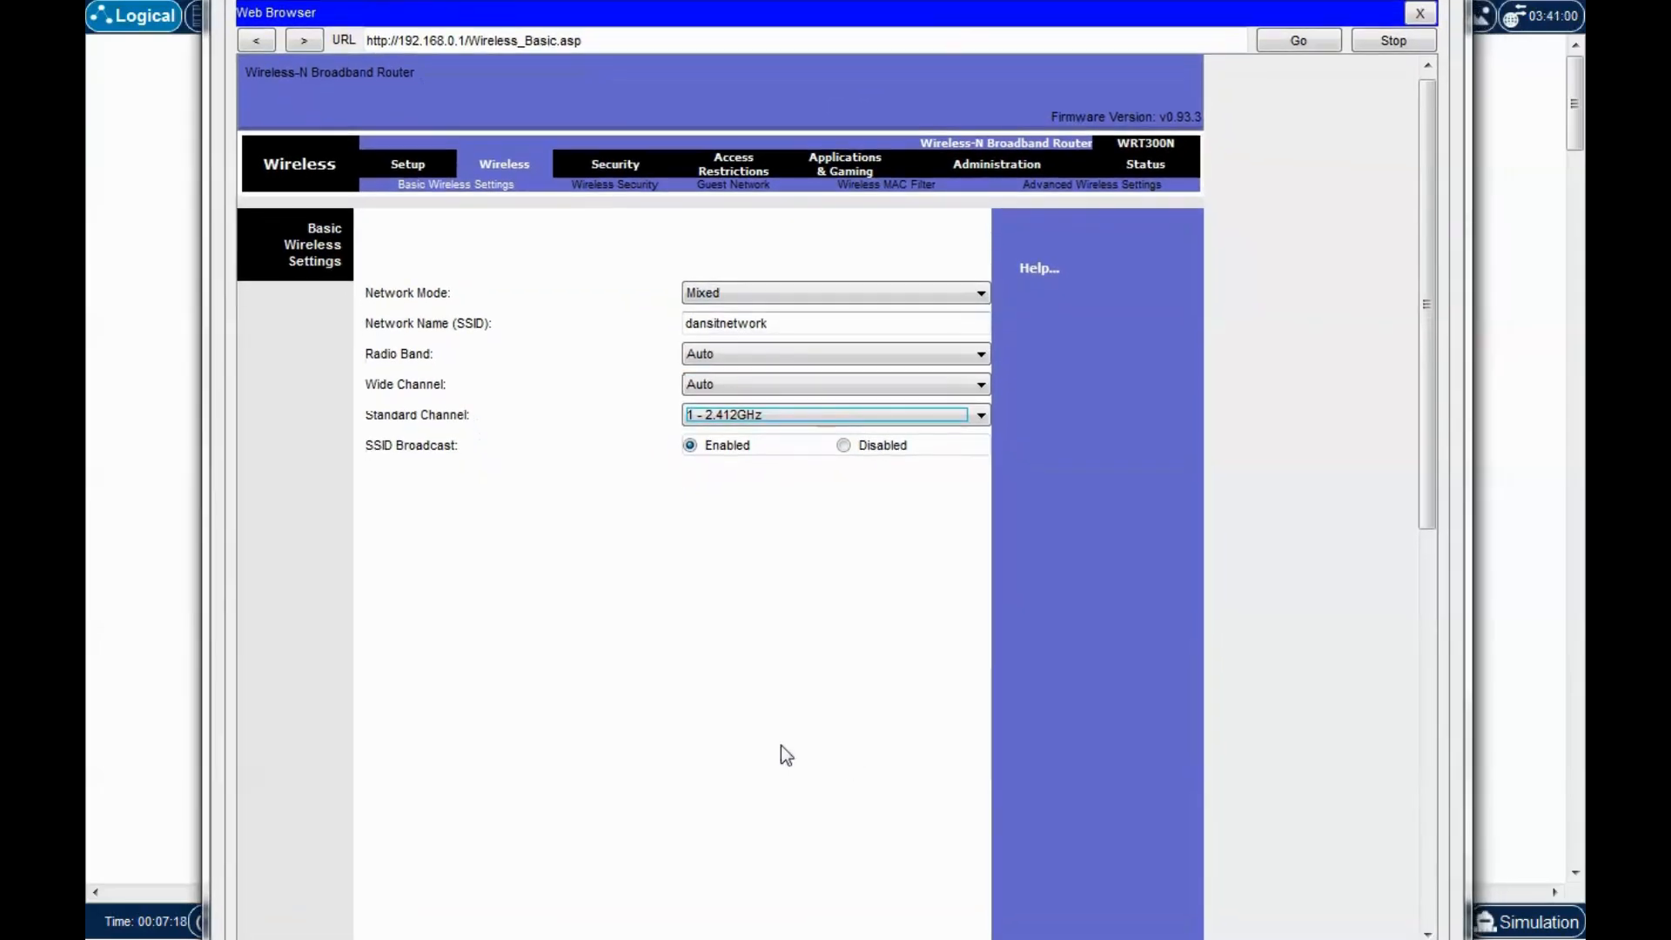
{"action": "left_click", "coordinate": [738, 707]}
{"action": "scroll", "coordinate": [563, 749], "scroll_direction": "down", "scroll_amount": 10}
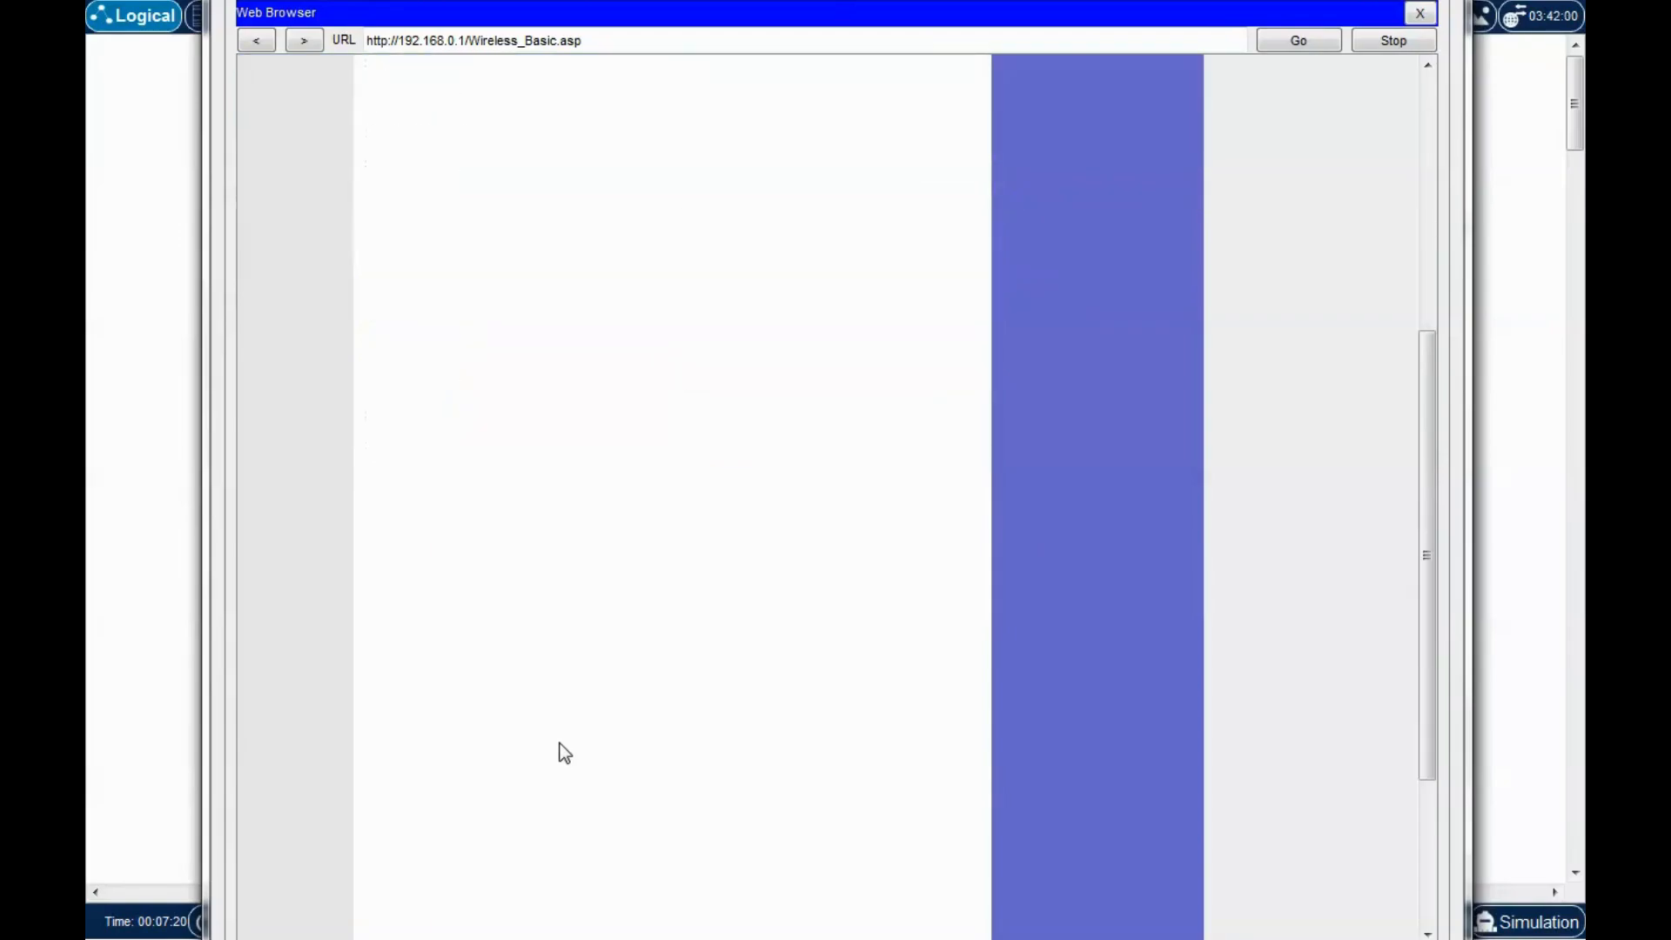
{"action": "scroll", "coordinate": [564, 752], "scroll_direction": "down", "scroll_amount": 1}
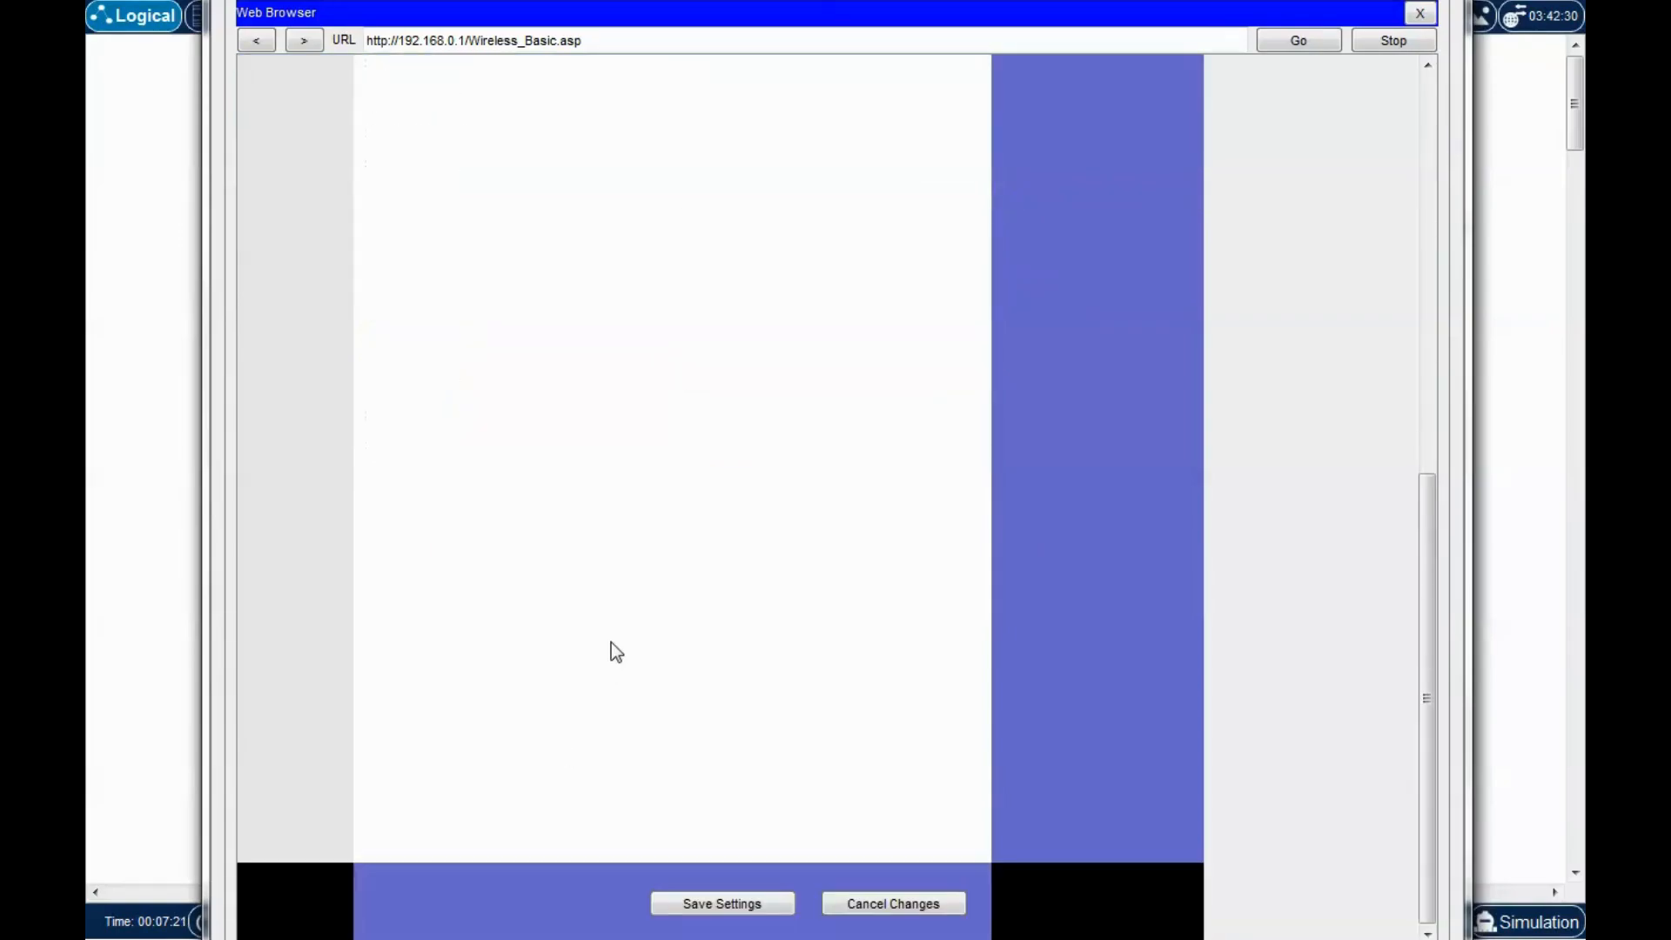
{"action": "left_click", "coordinate": [721, 906]}
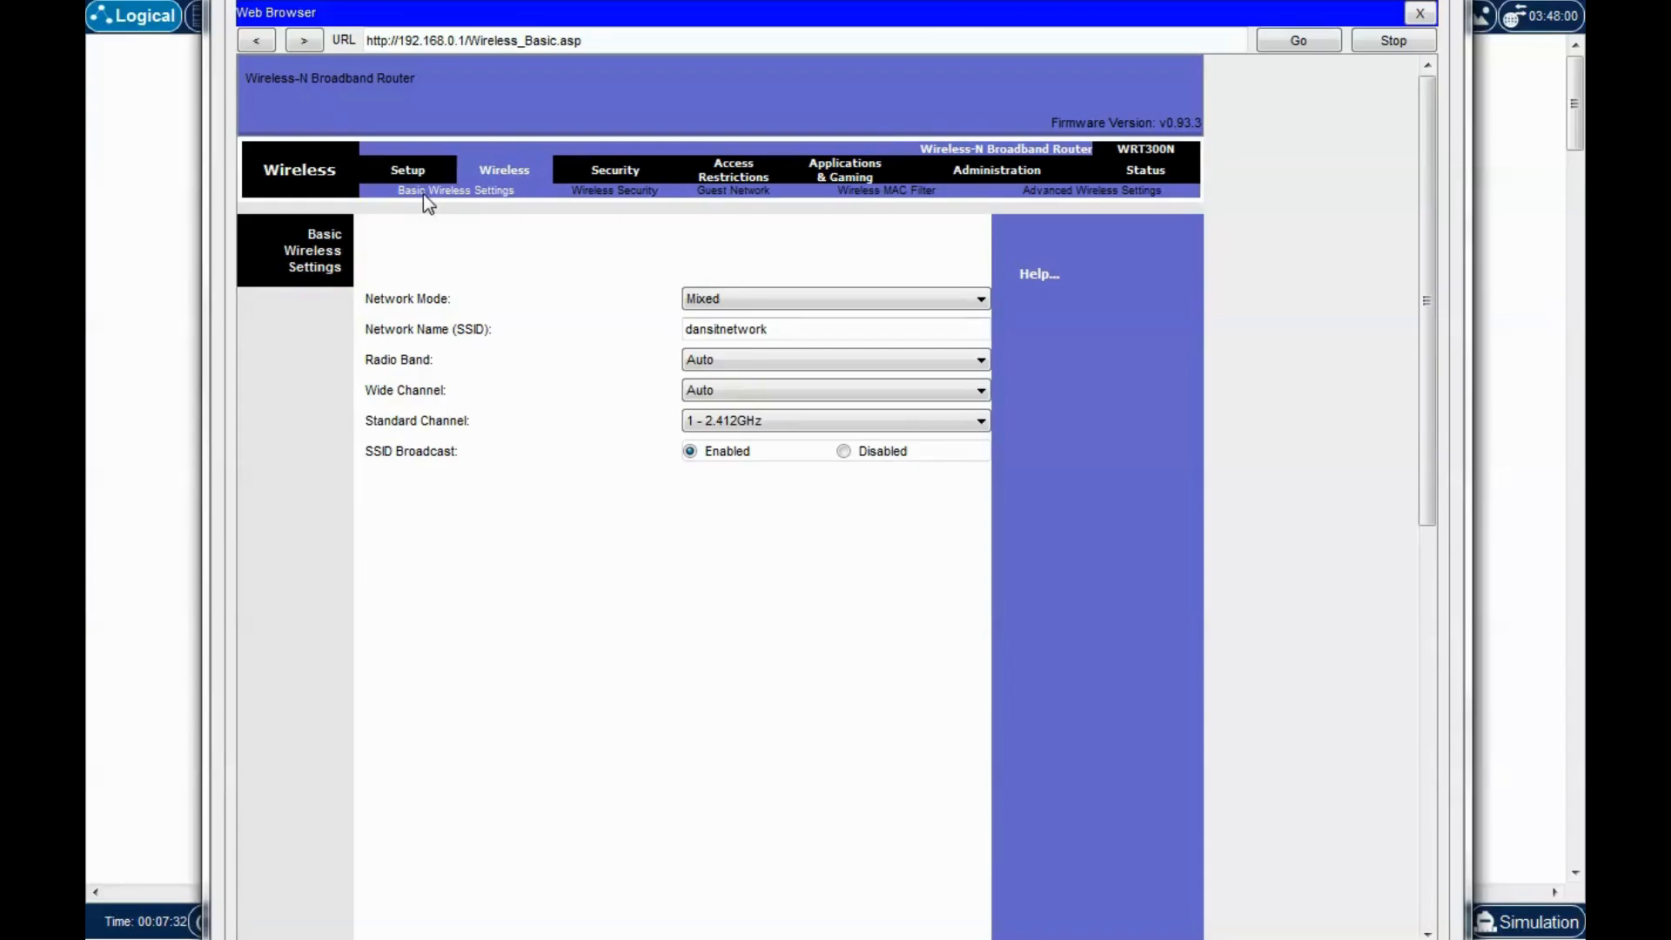
Set Wireless Security mode to WPA2 Personal with AES encryption.
{"action": "left_click", "coordinate": [606, 196]}
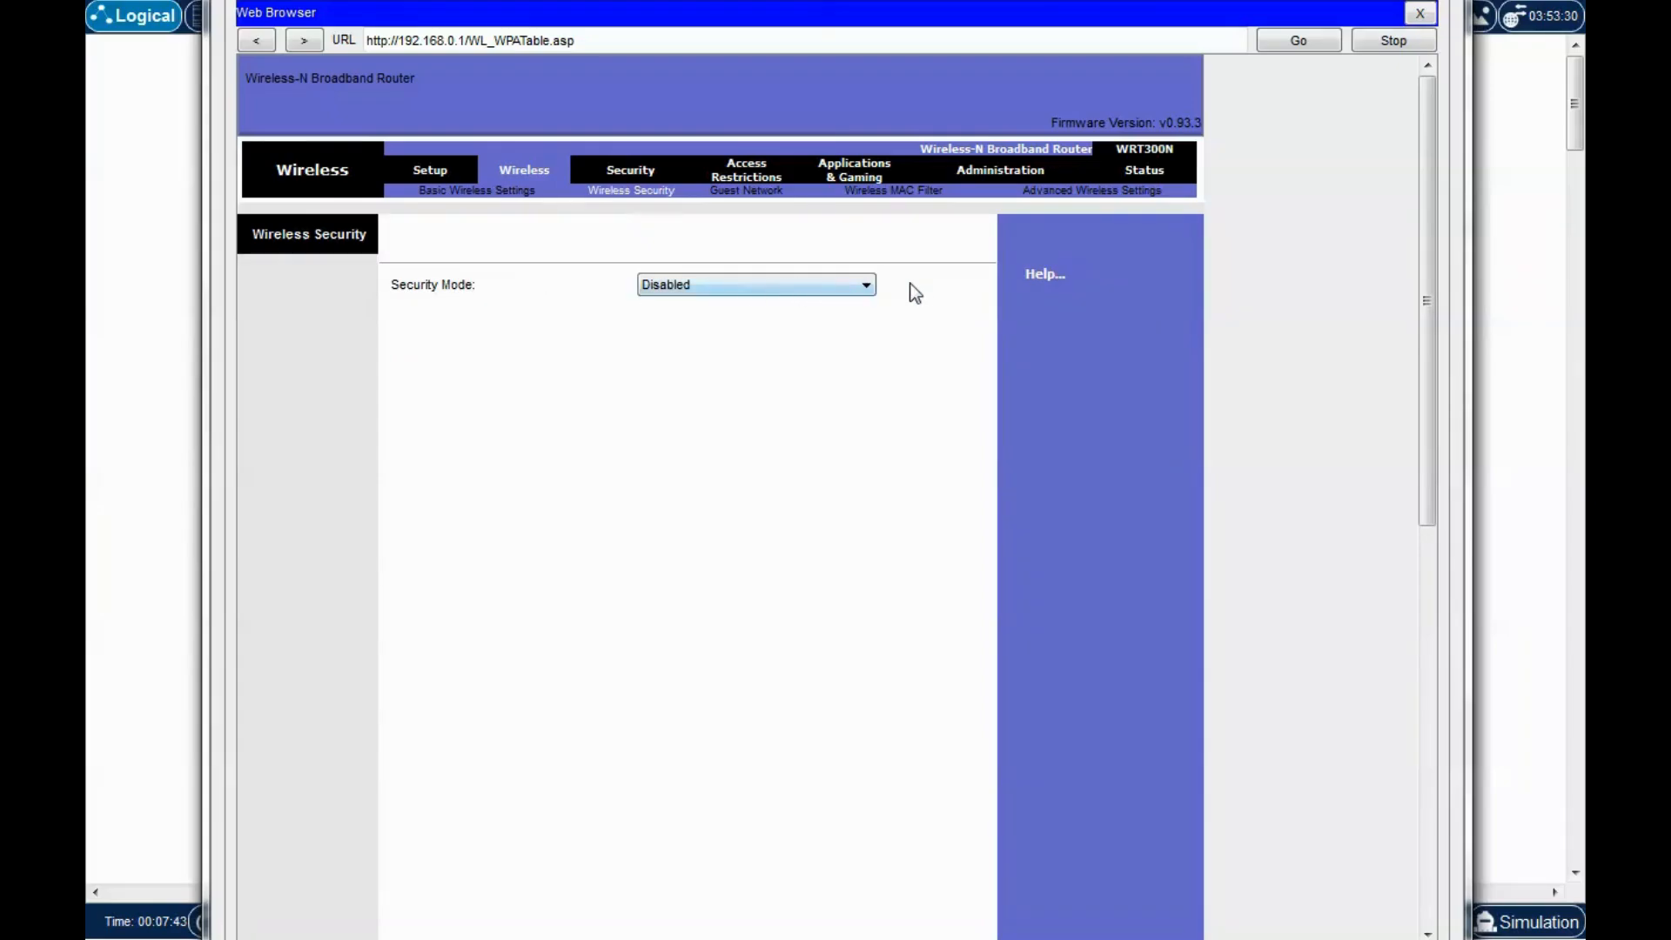
{"action": "left_click", "coordinate": [865, 280]}
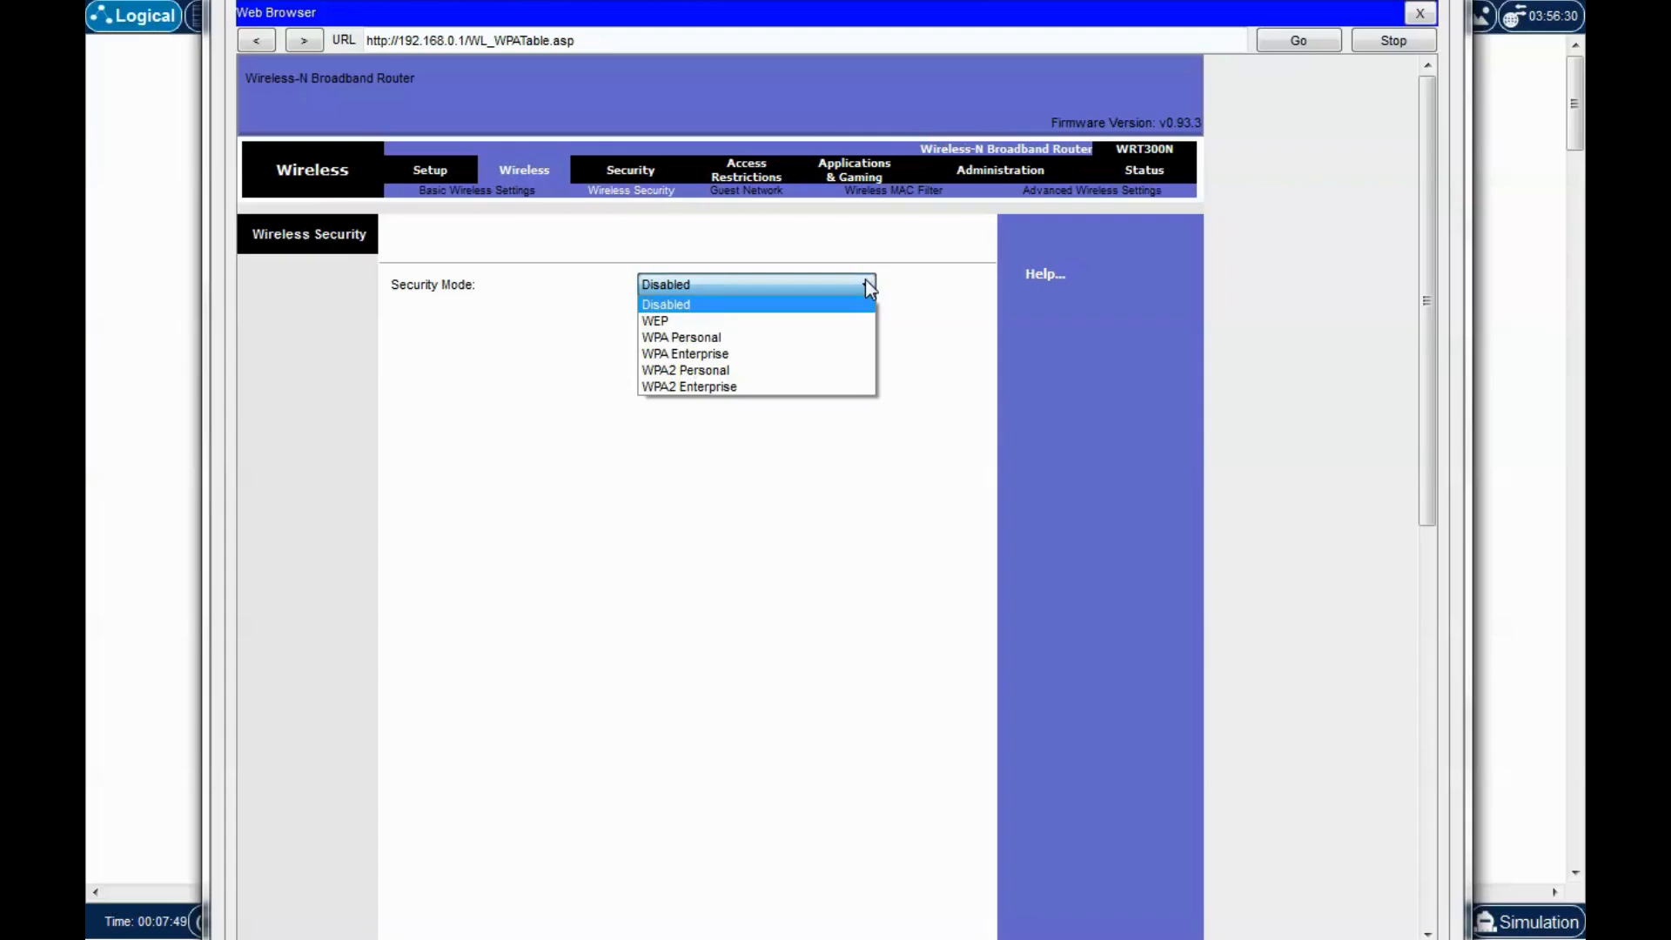
{"action": "left_click", "coordinate": [696, 372]}
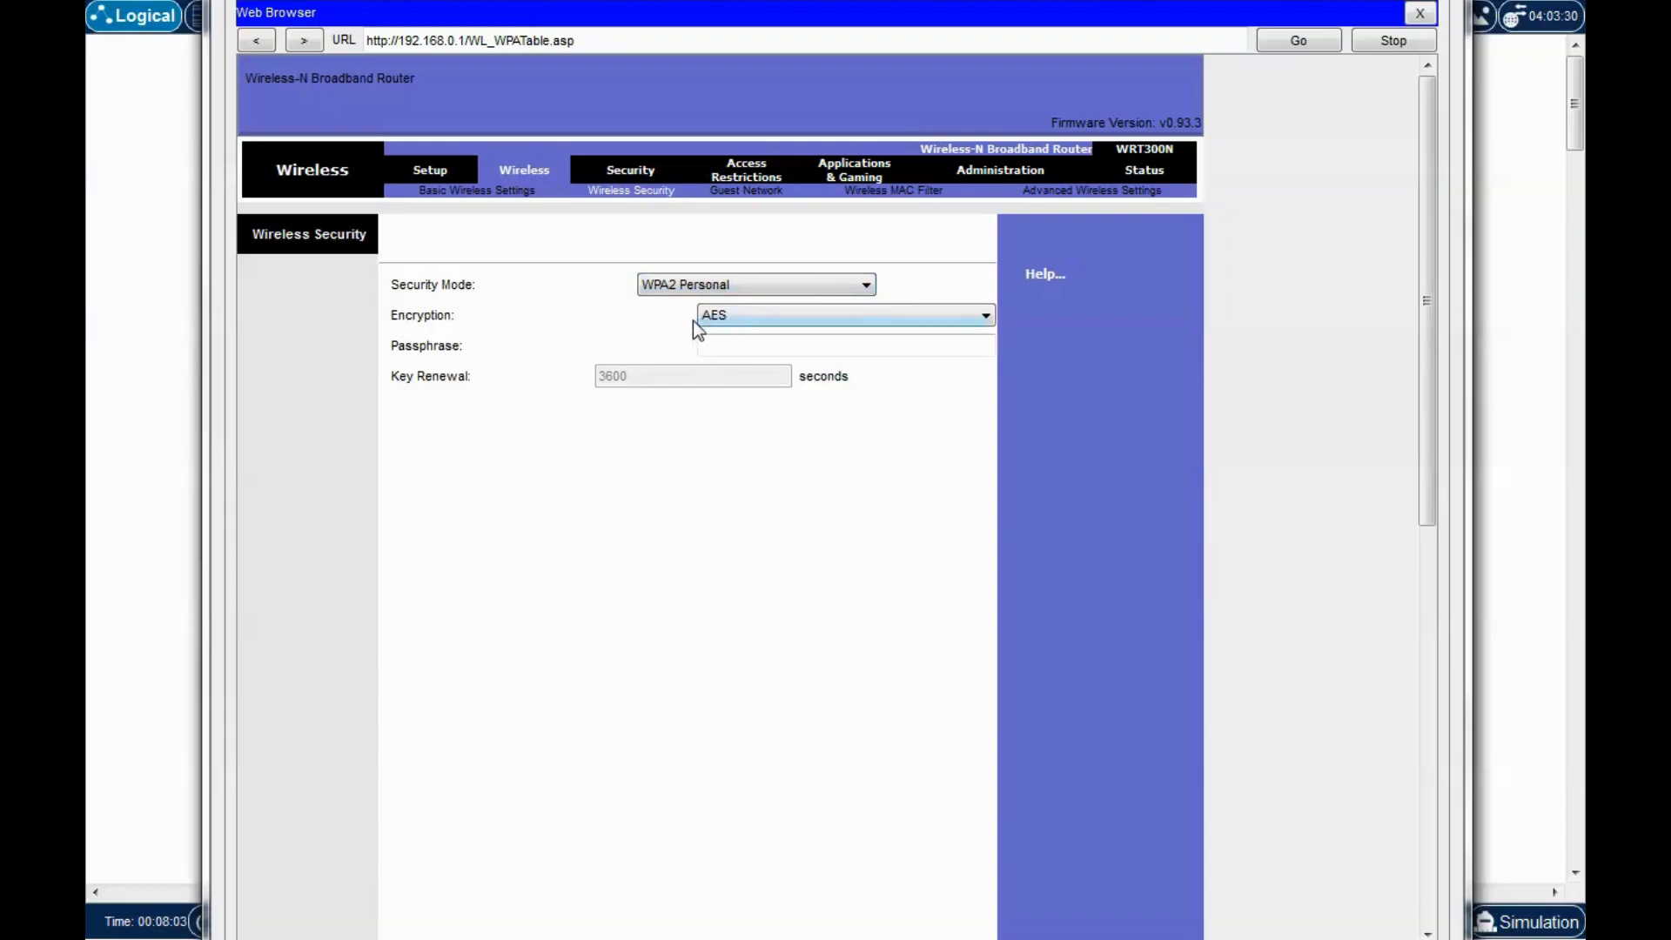
{"action": "left_click", "coordinate": [764, 315]}
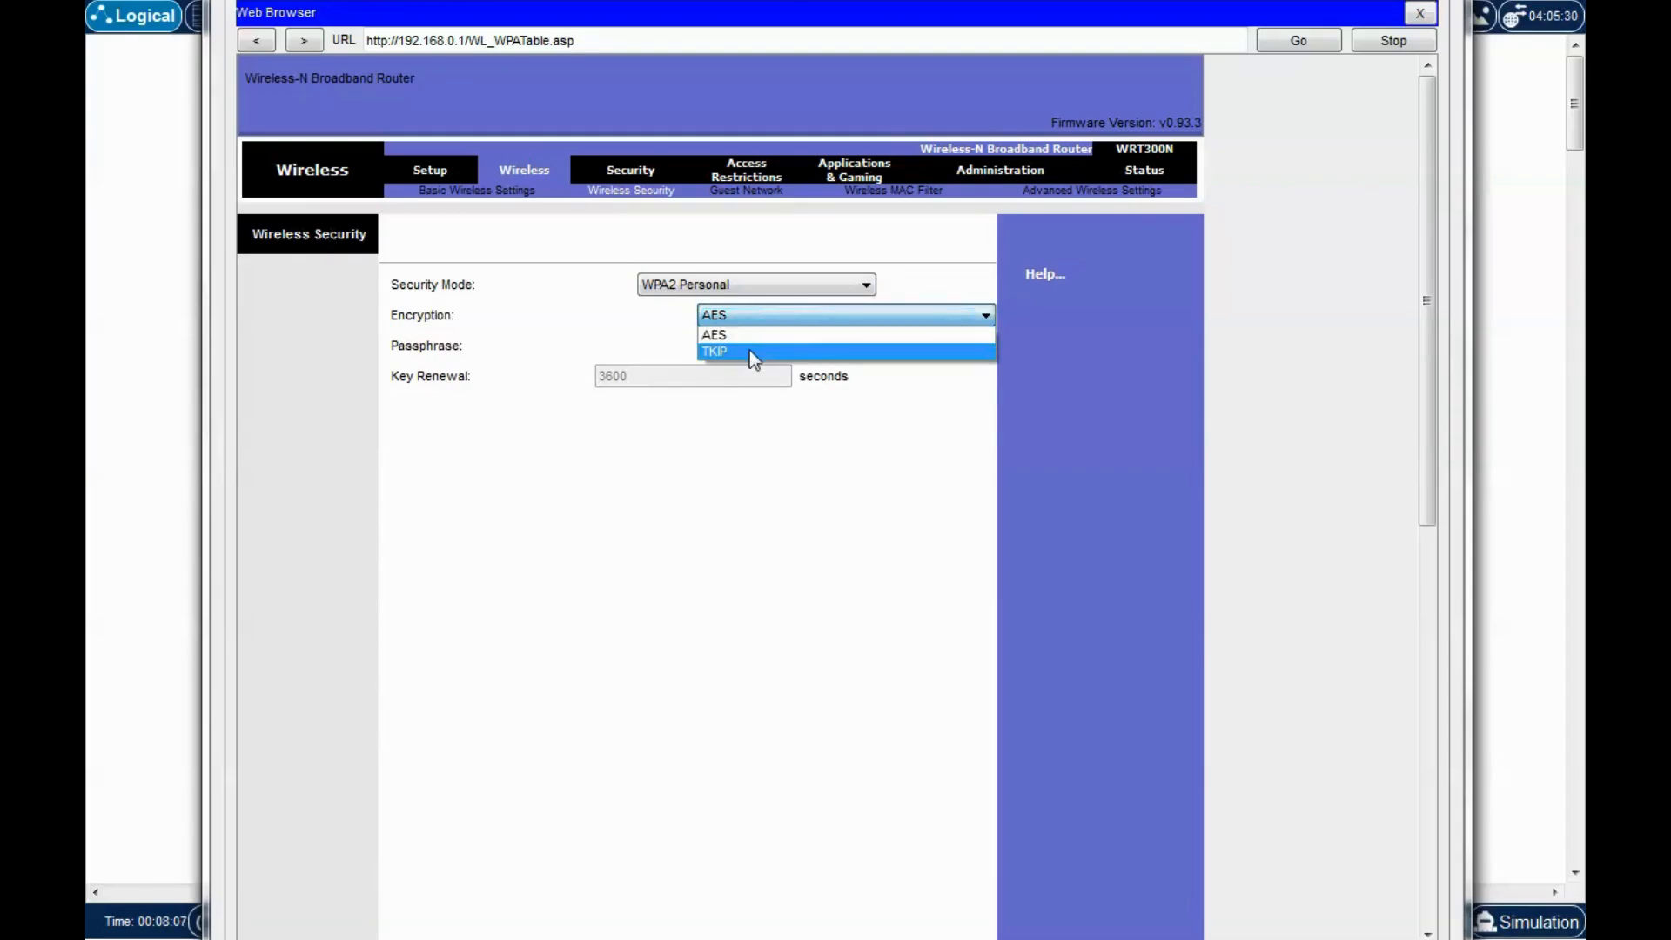
{"action": "left_click", "coordinate": [726, 336]}
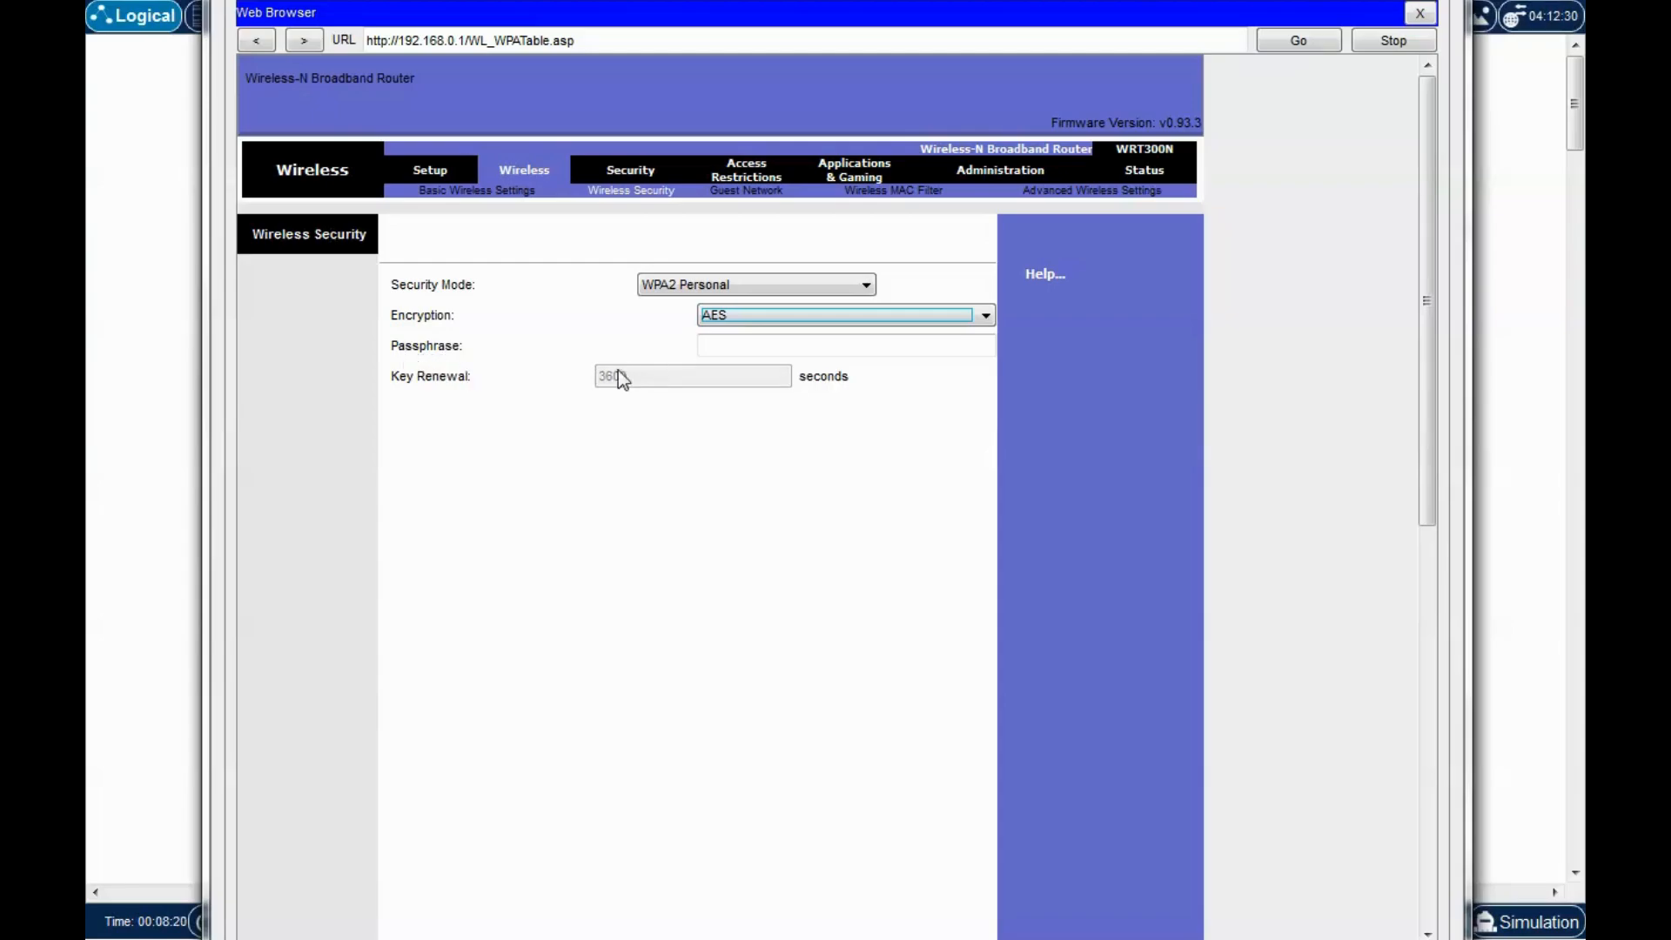
Enter the wireless passphrase and save the security settings.
{"action": "left_click", "coordinate": [747, 344]}
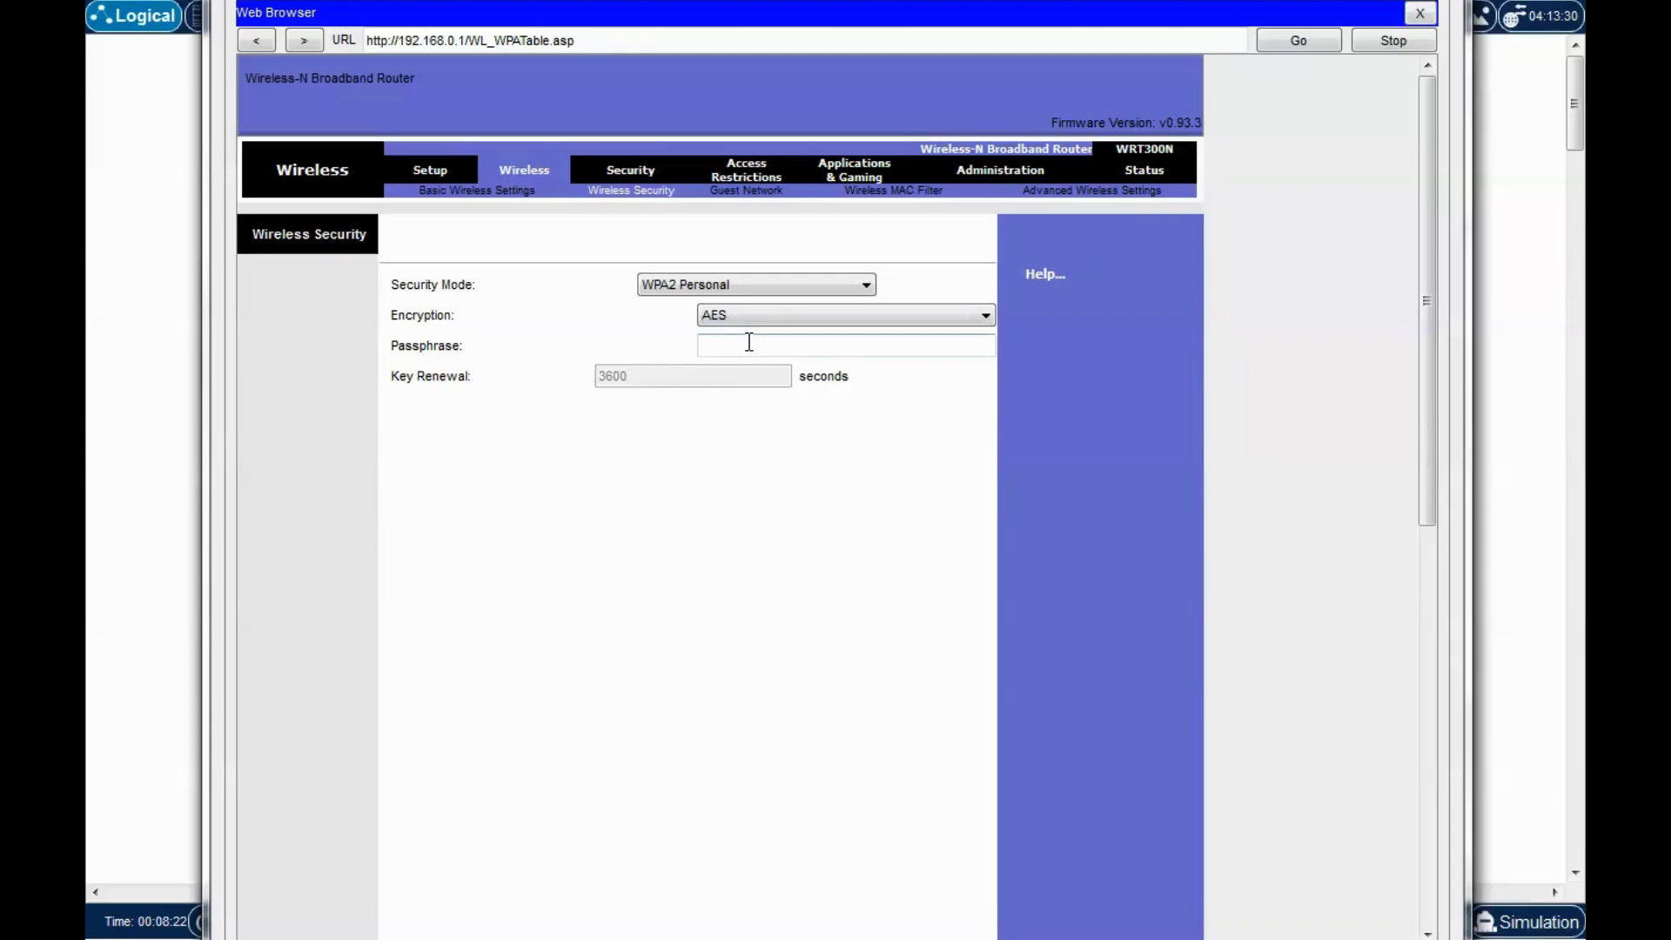
{"action": "type", "text": "password12345"}
{"action": "scroll", "coordinate": [793, 540], "scroll_direction": "down", "scroll_amount": 10}
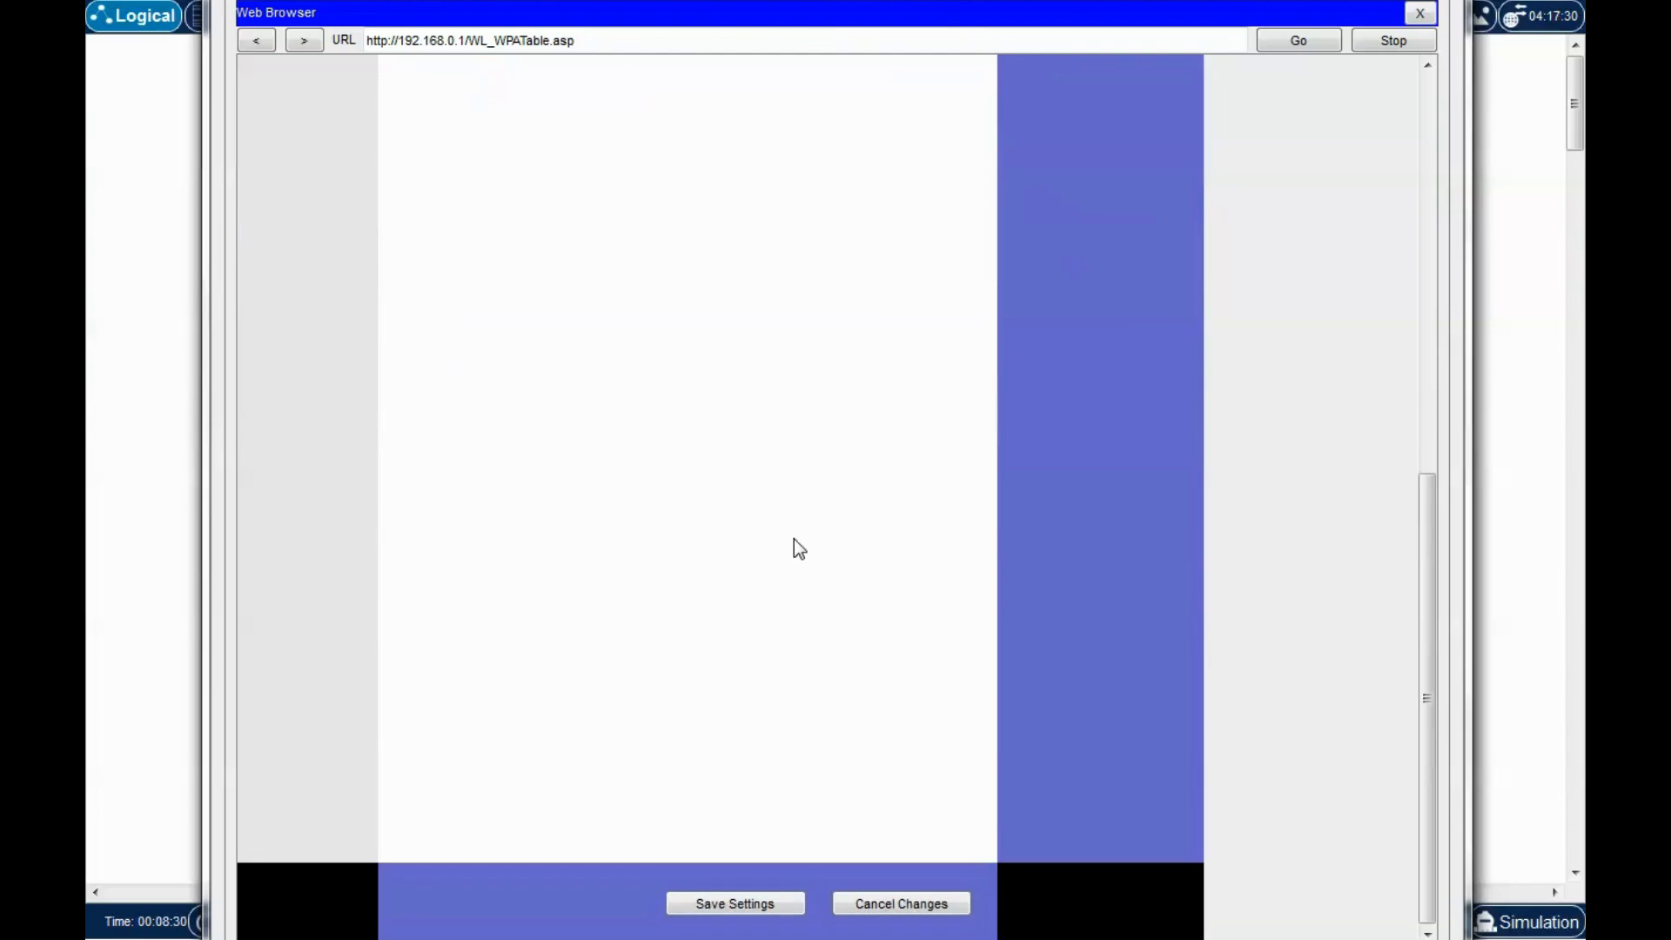
{"action": "left_click", "coordinate": [749, 902]}
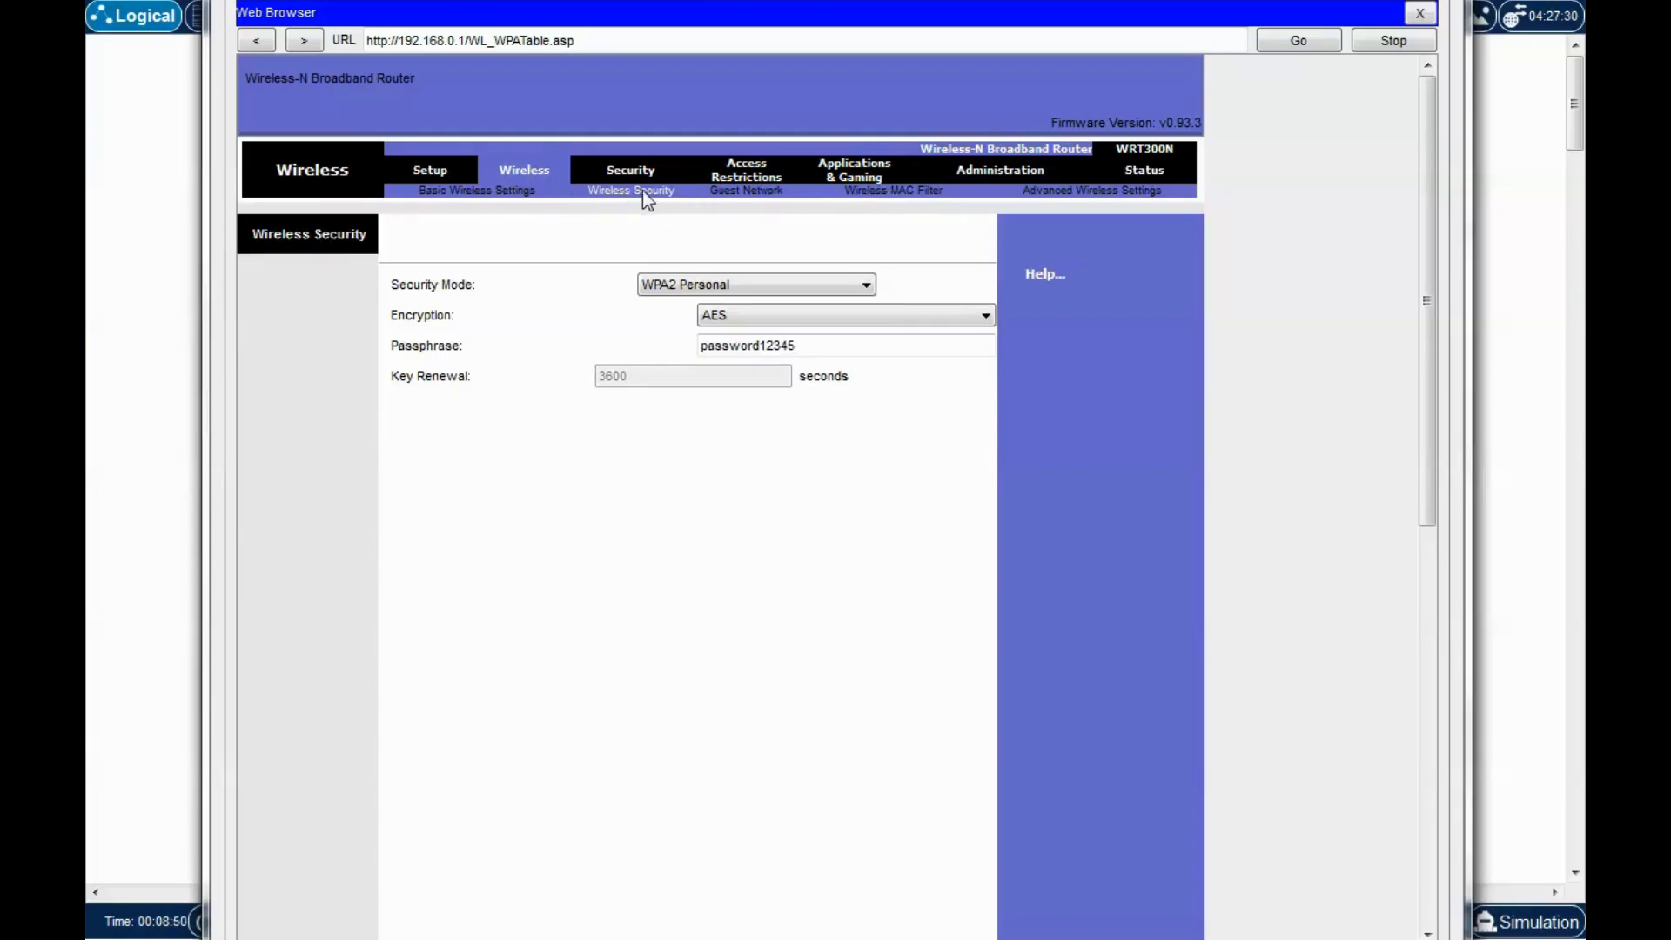
Open Wireless MAC Filter and browse its empty address list, filtering still disabled.
{"action": "left_click", "coordinate": [911, 194]}
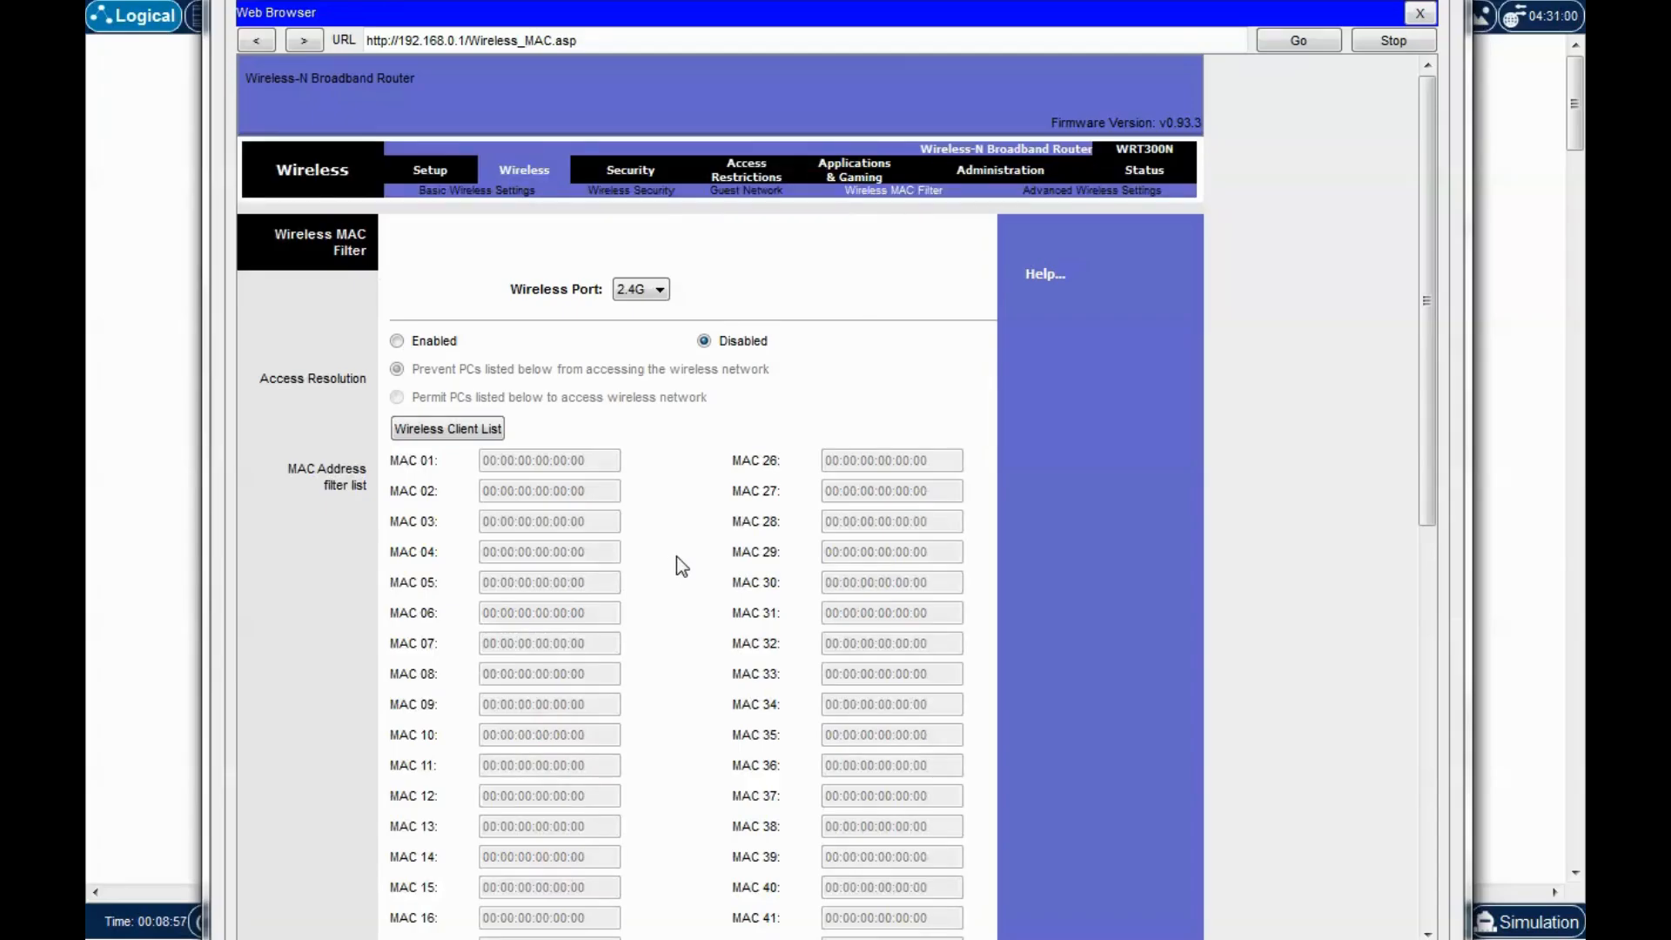
{"action": "scroll", "coordinate": [676, 557], "scroll_direction": "down", "scroll_amount": 6}
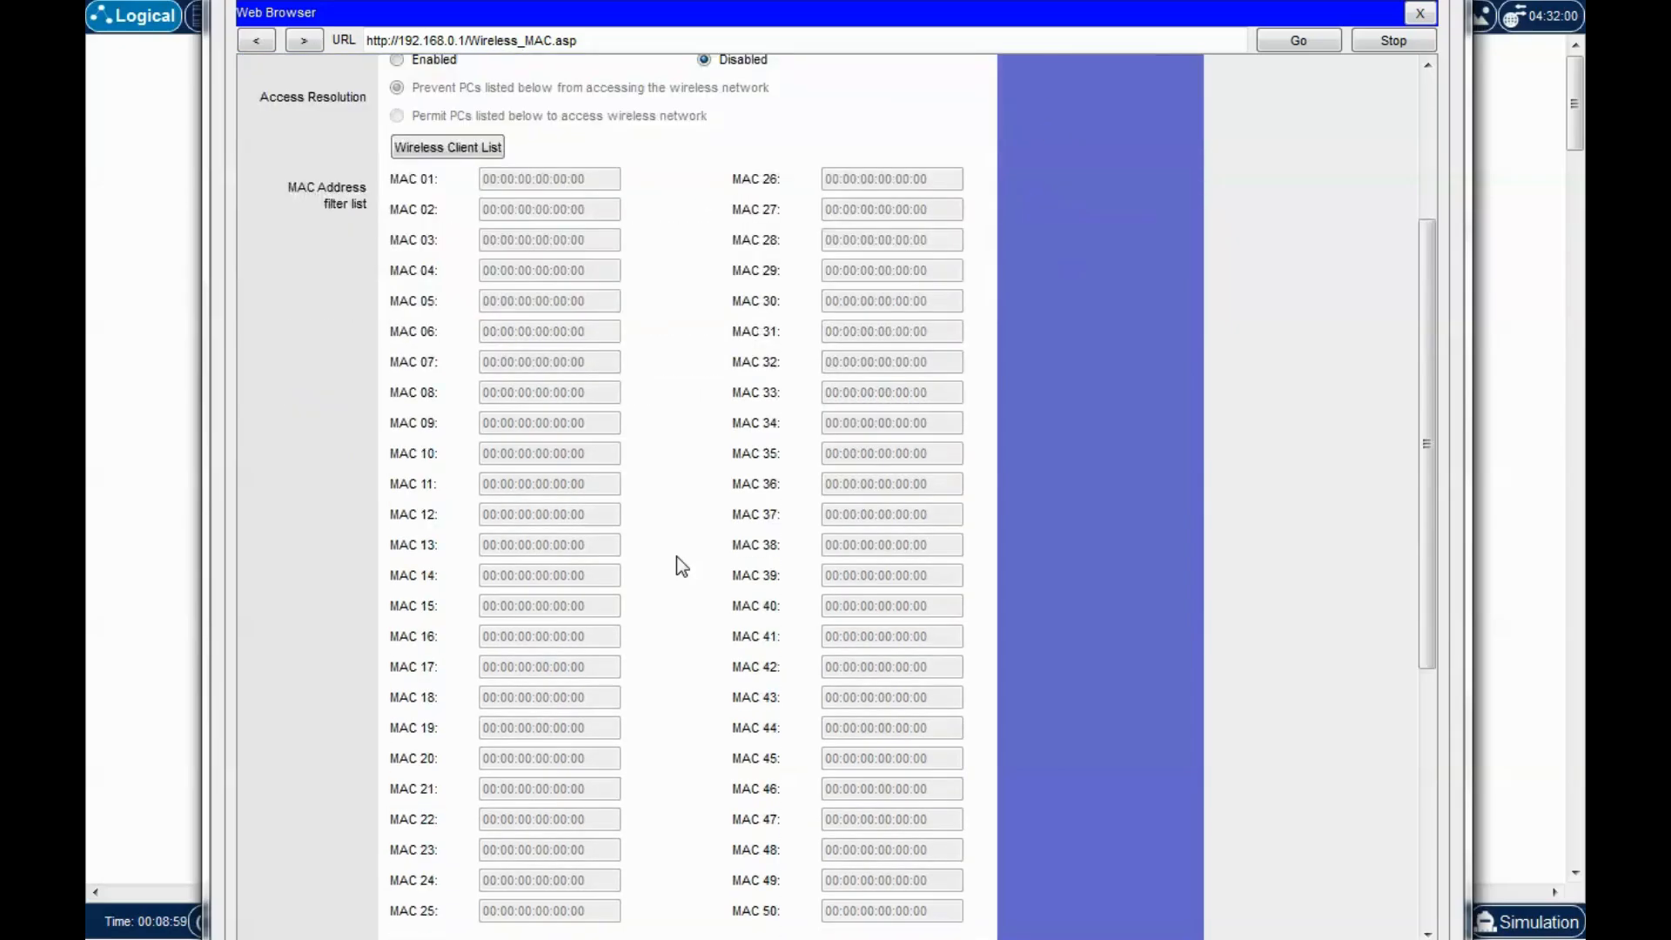
{"action": "scroll", "coordinate": [676, 557], "scroll_direction": "up", "scroll_amount": 5}
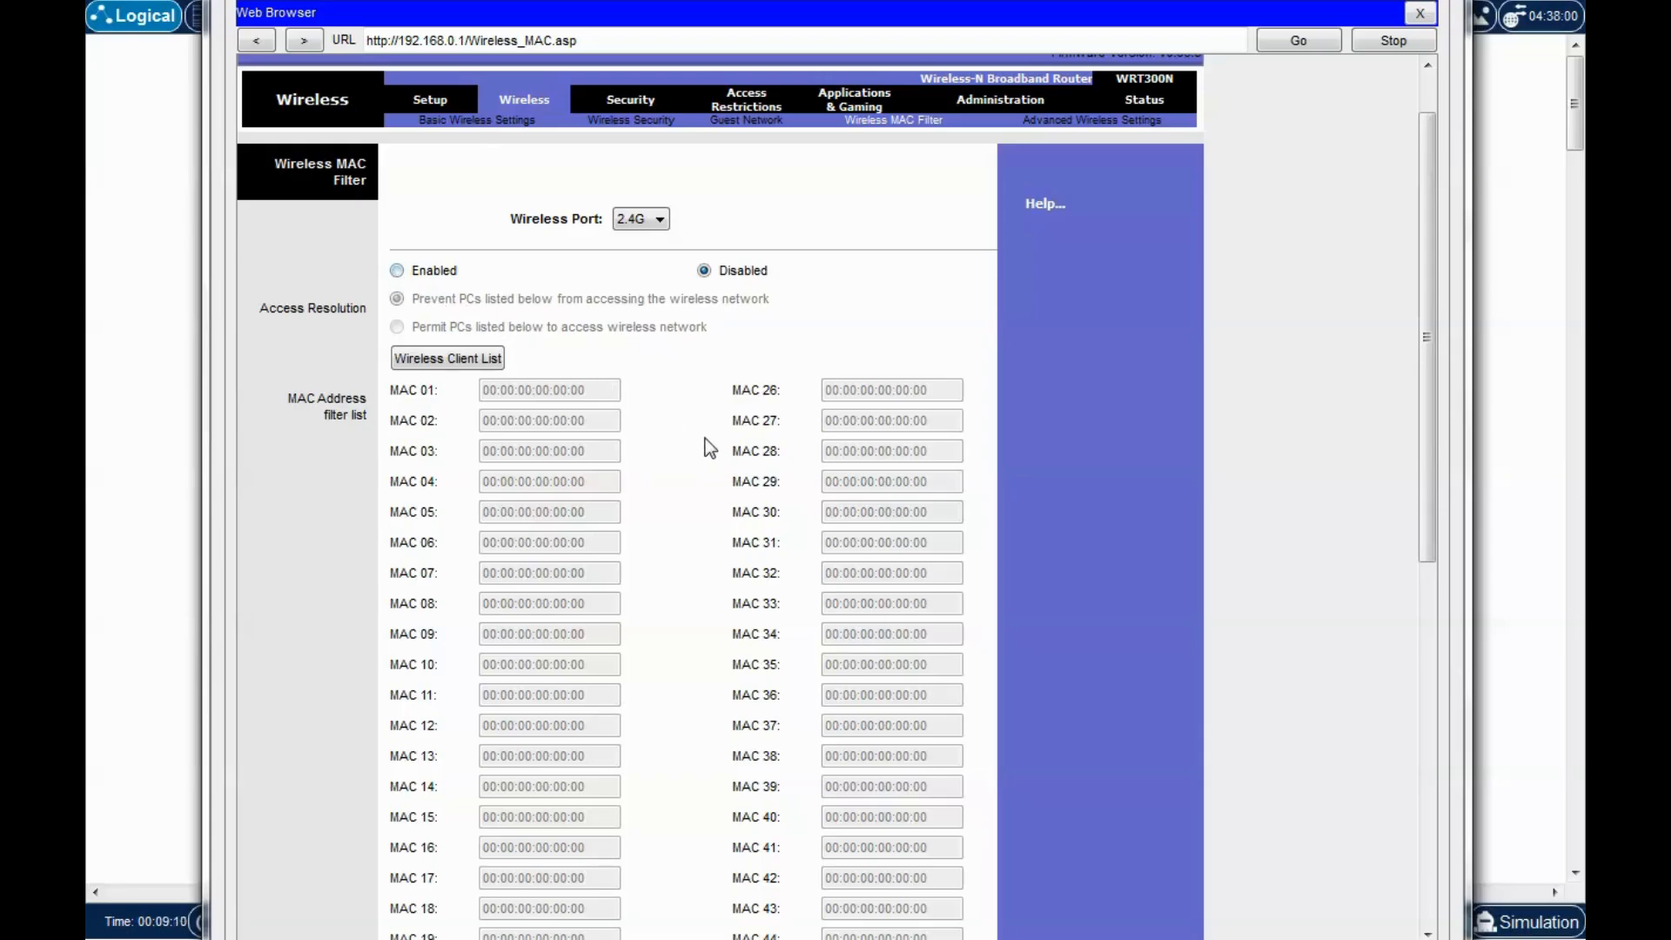
{"action": "scroll", "coordinate": [699, 473], "scroll_direction": "down", "scroll_amount": 3}
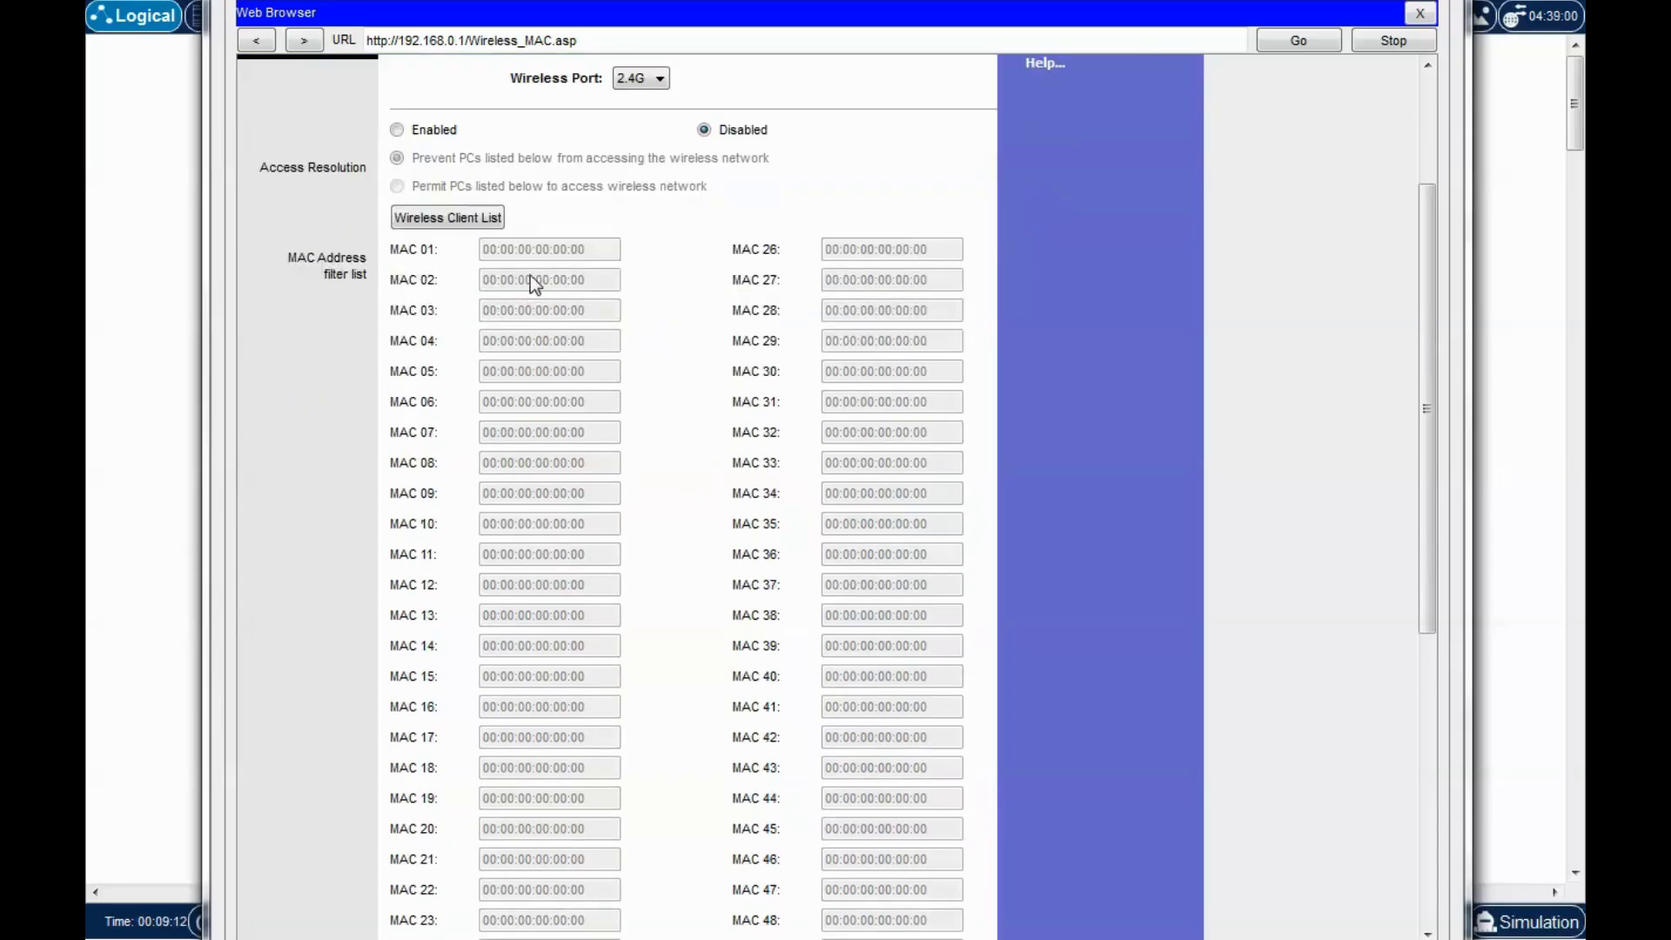
{"action": "scroll", "coordinate": [621, 439], "scroll_direction": "up", "scroll_amount": 5}
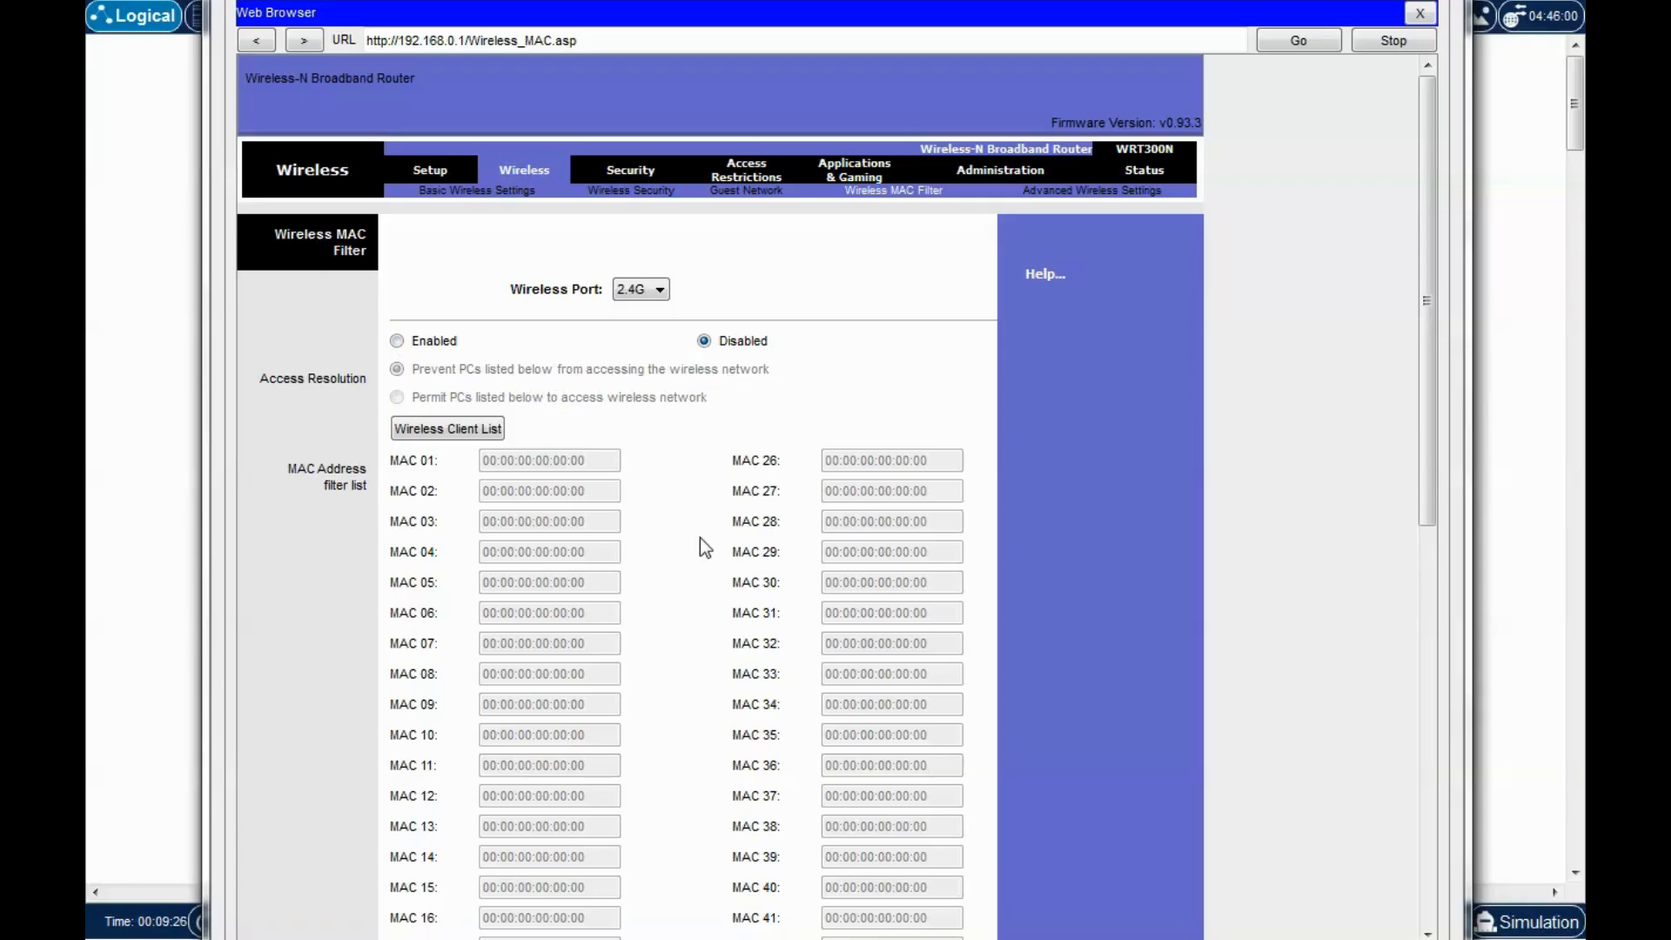
{"action": "scroll", "coordinate": [698, 537], "scroll_direction": "down", "scroll_amount": 3}
{"action": "scroll", "coordinate": [696, 537], "scroll_direction": "down", "scroll_amount": 3}
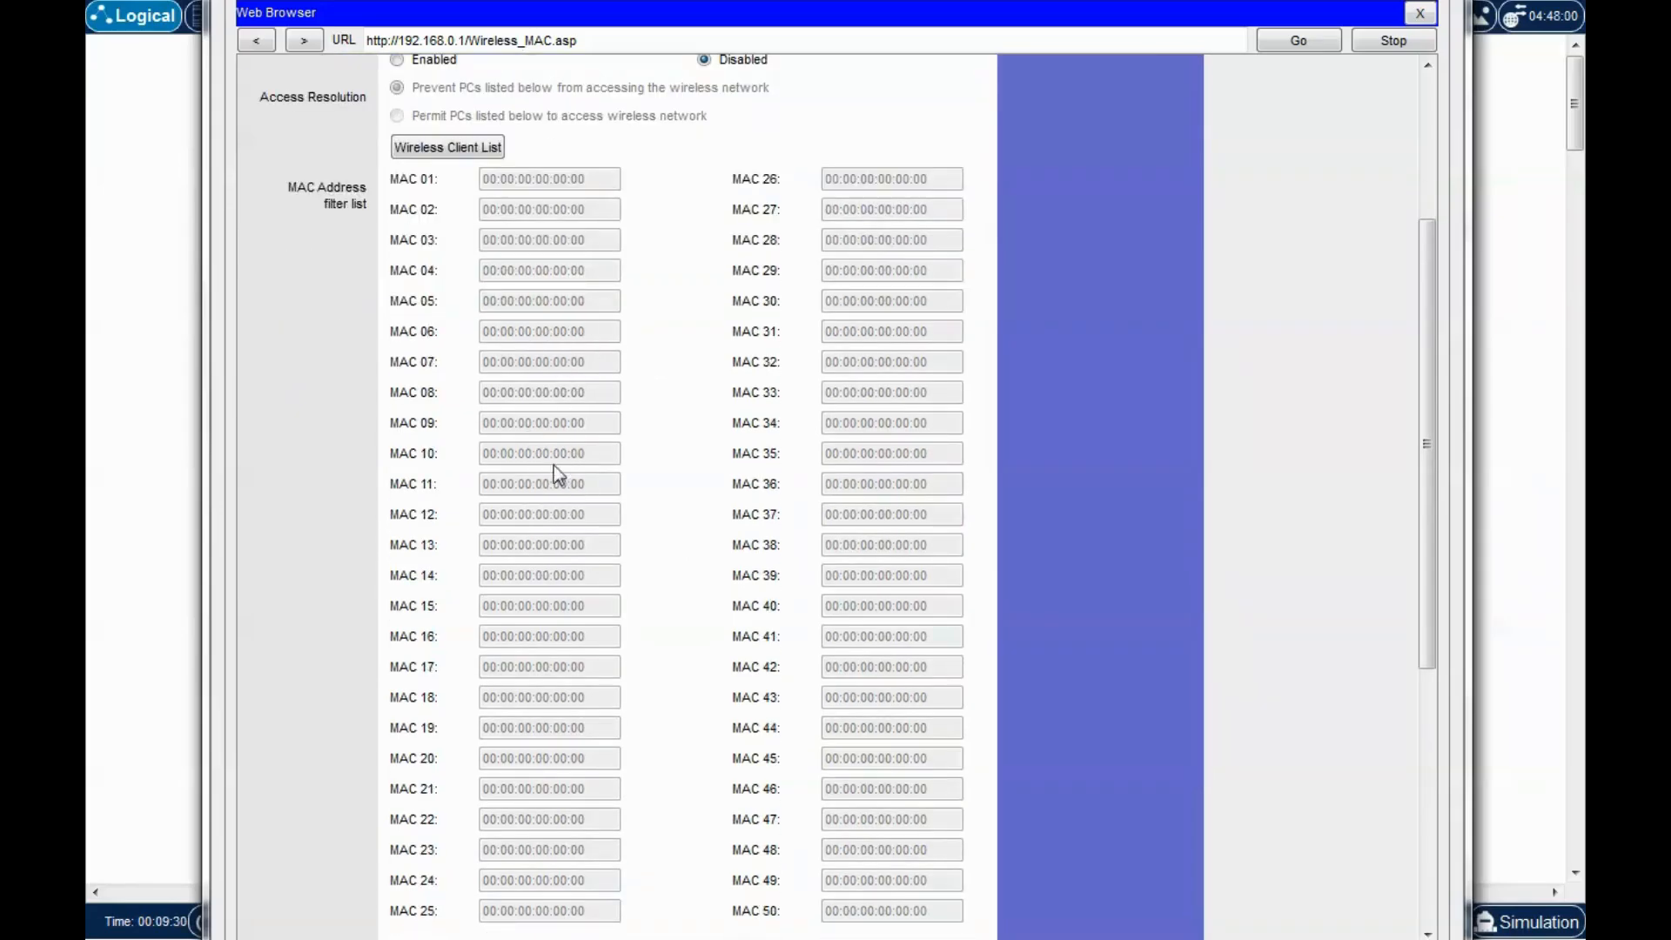
{"action": "scroll", "coordinate": [675, 444], "scroll_direction": "up", "scroll_amount": 6}
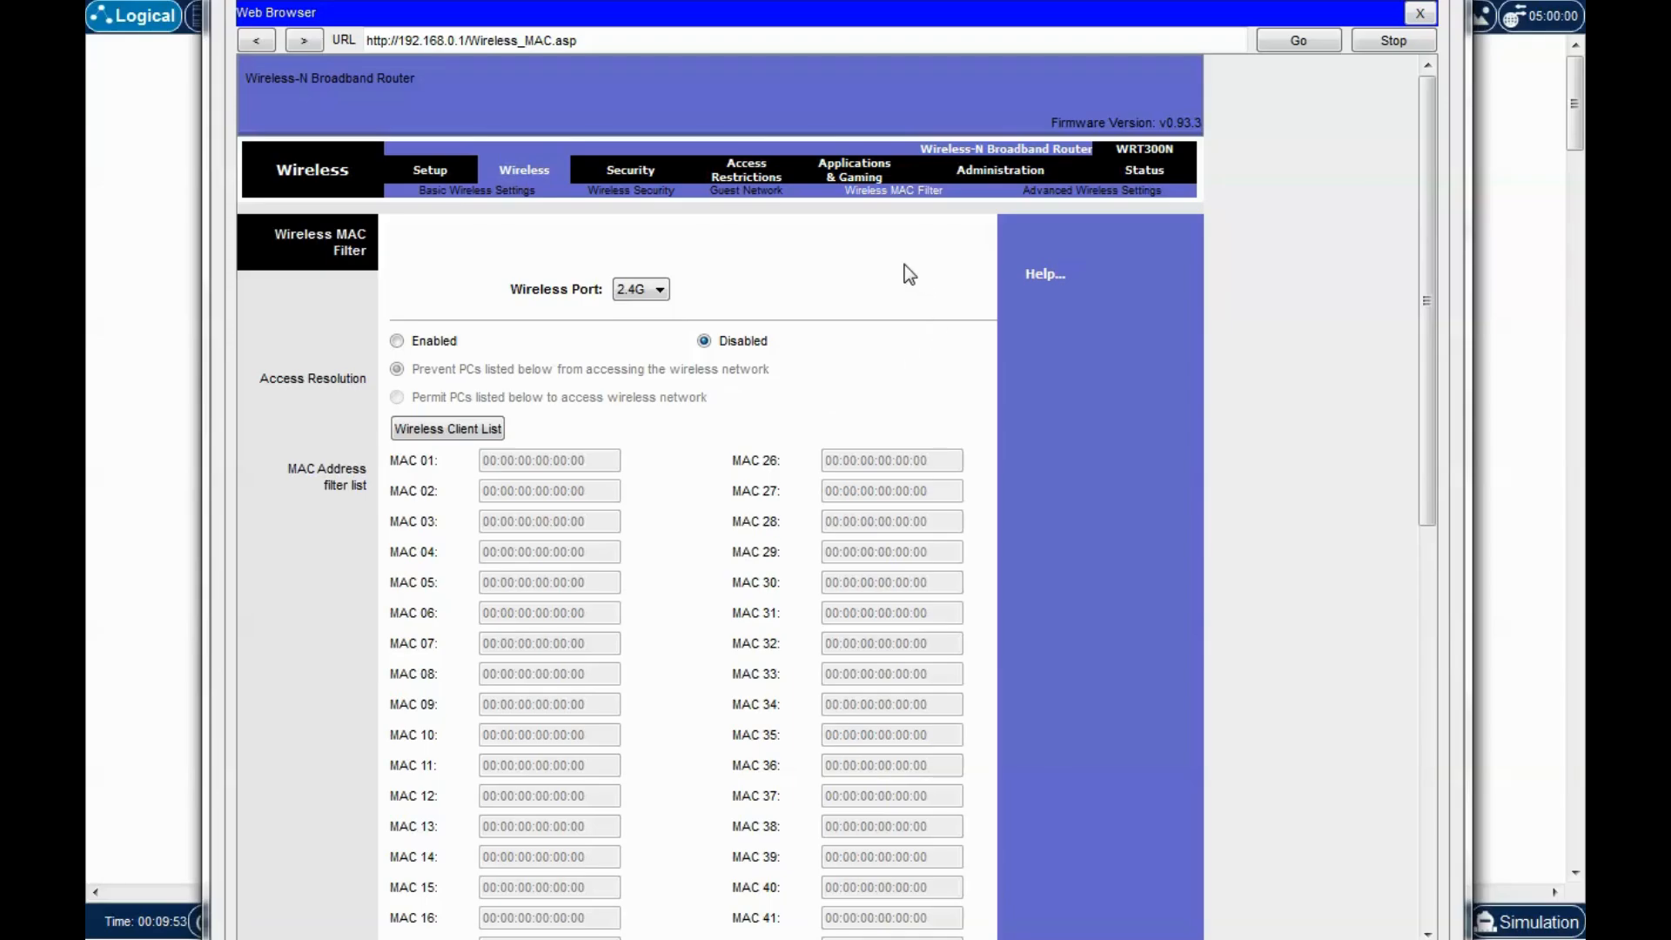
Look over Applications & Gaming port forwarding, then go to the router's Administration > Management page.
{"action": "left_click", "coordinate": [838, 185]}
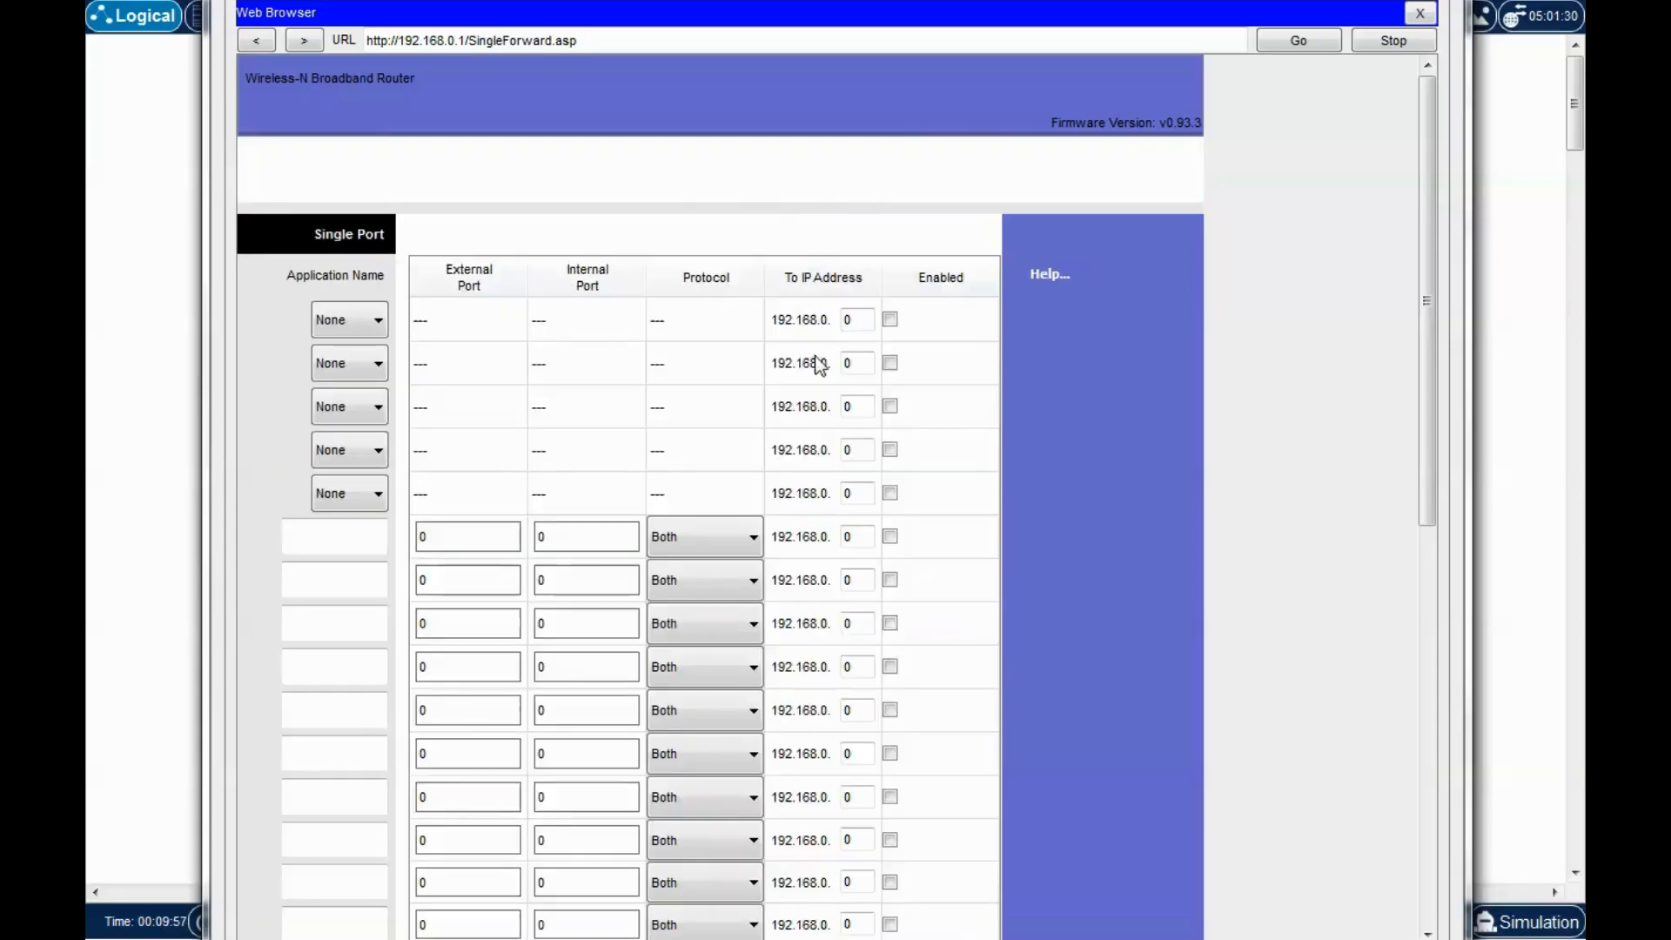
{"action": "scroll", "coordinate": [786, 348], "scroll_direction": "down", "scroll_amount": 5}
{"action": "scroll", "coordinate": [786, 348], "scroll_direction": "up", "scroll_amount": 5}
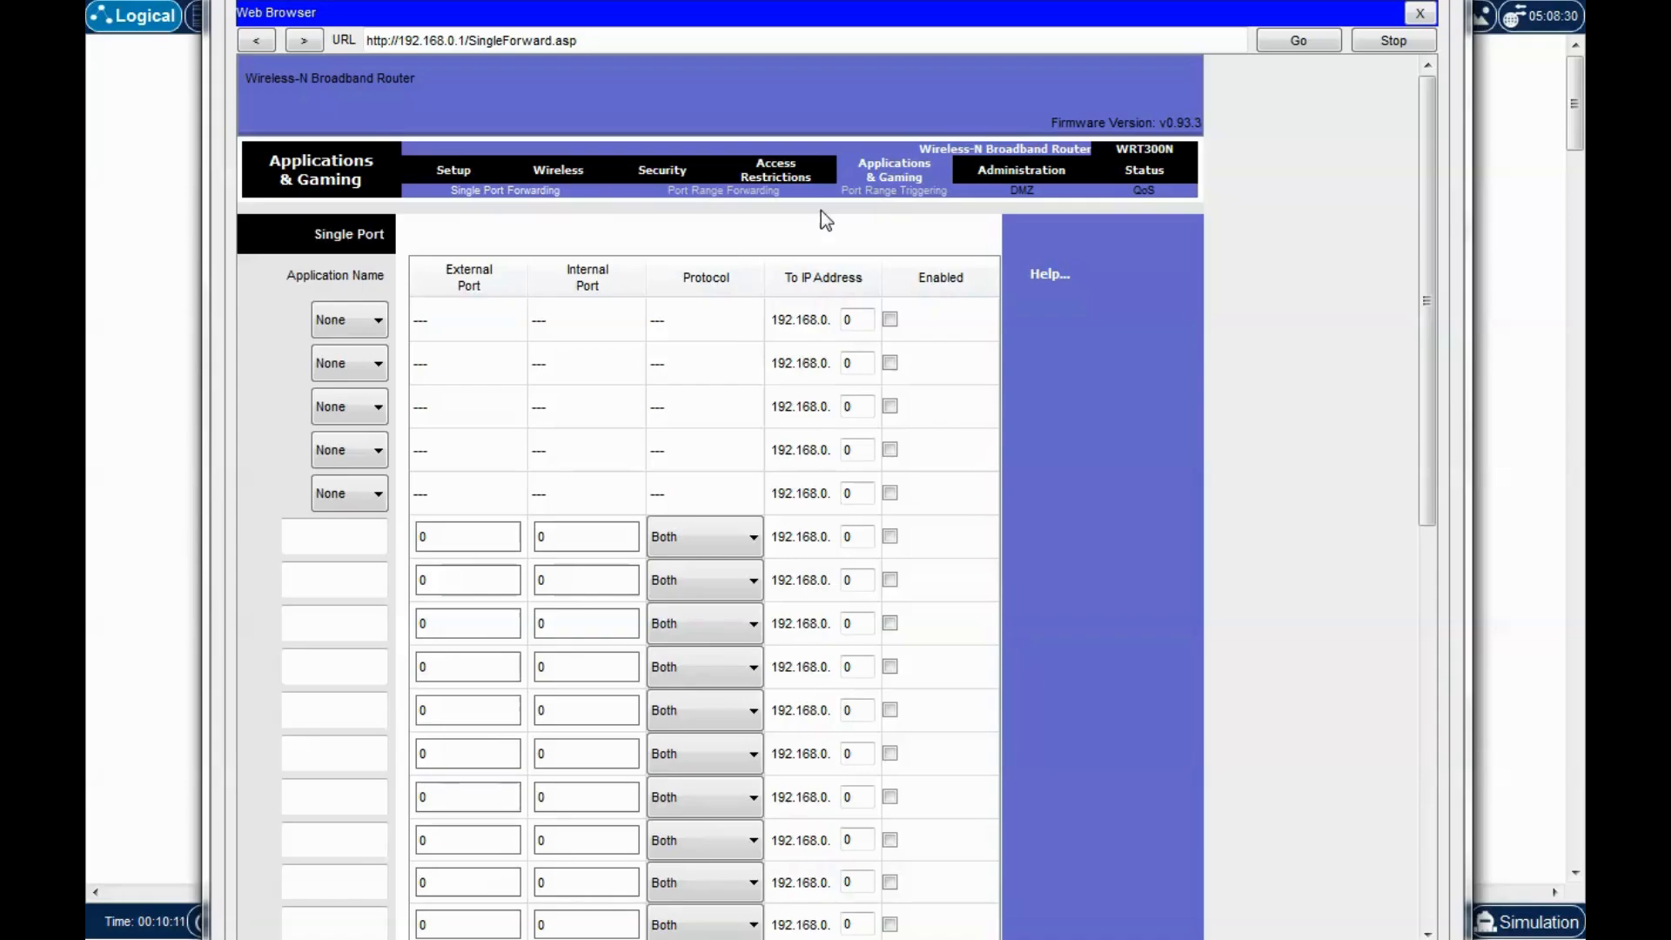
{"action": "left_click_drag", "start_coordinate": [1425, 402], "coordinate": [1228, 405]}
{"action": "left_click", "coordinate": [1005, 174]}
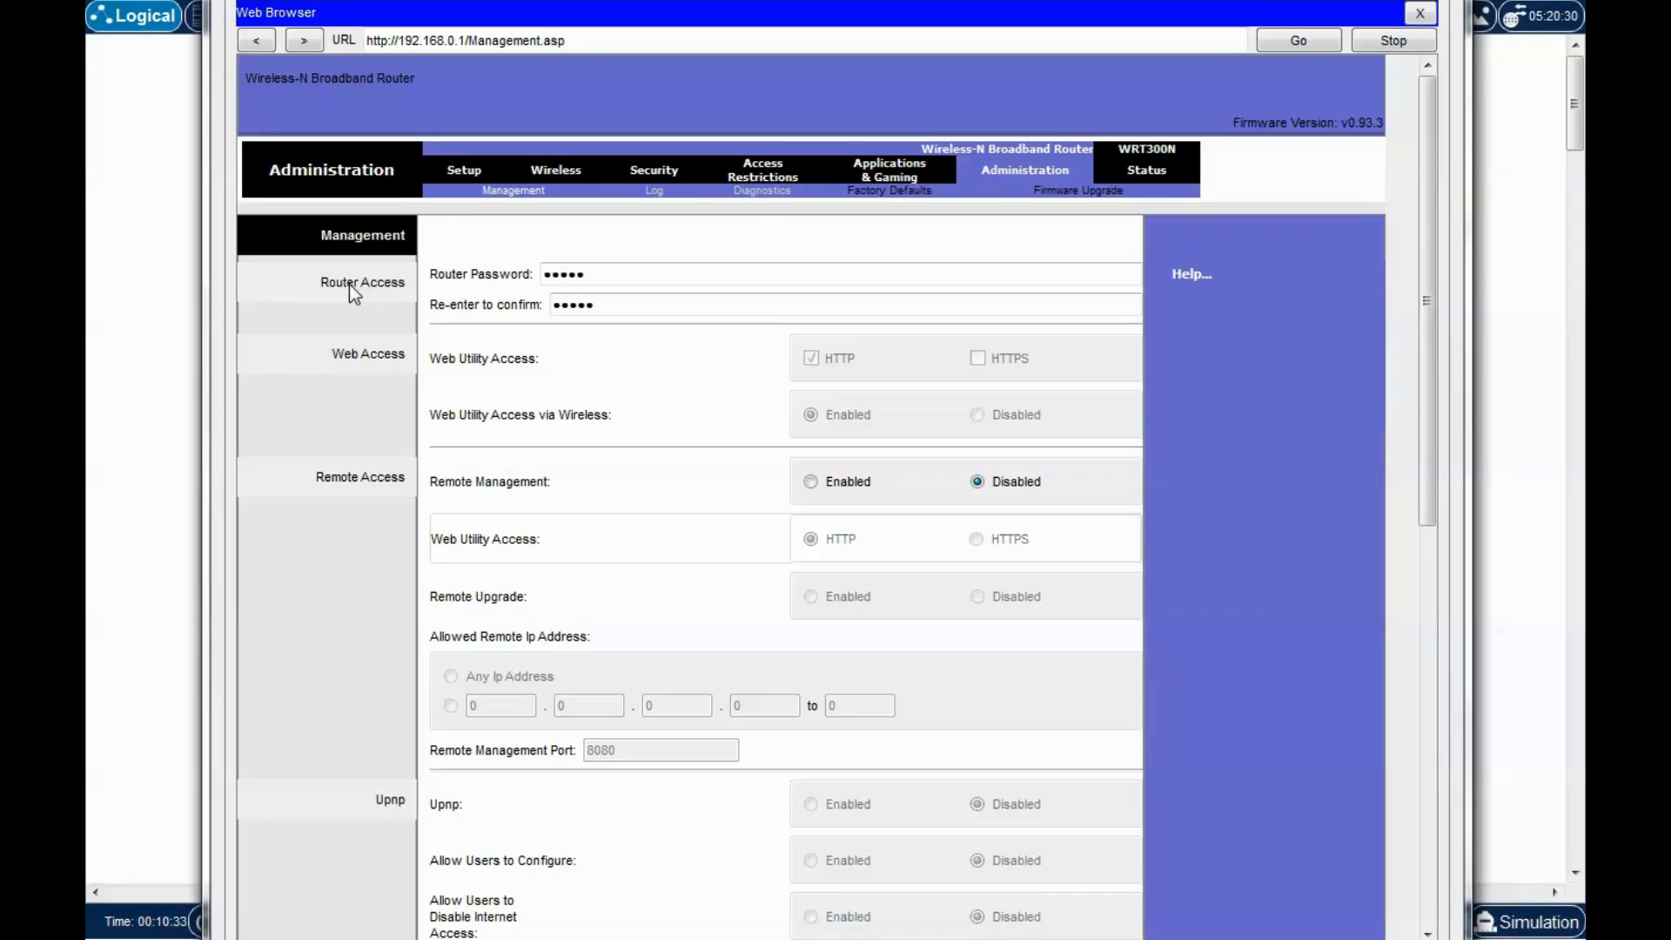
Replace the router password and its confirmation with a longer one and save settings.
{"action": "left_click", "coordinate": [578, 274]}
{"action": "key", "text": "BackSpace"}
{"action": "key", "text": "BackSpace"}
{"action": "key", "text": "BackSpace"}
{"action": "key", "text": "BackSpace"}
{"action": "key", "text": "BackSpace"}
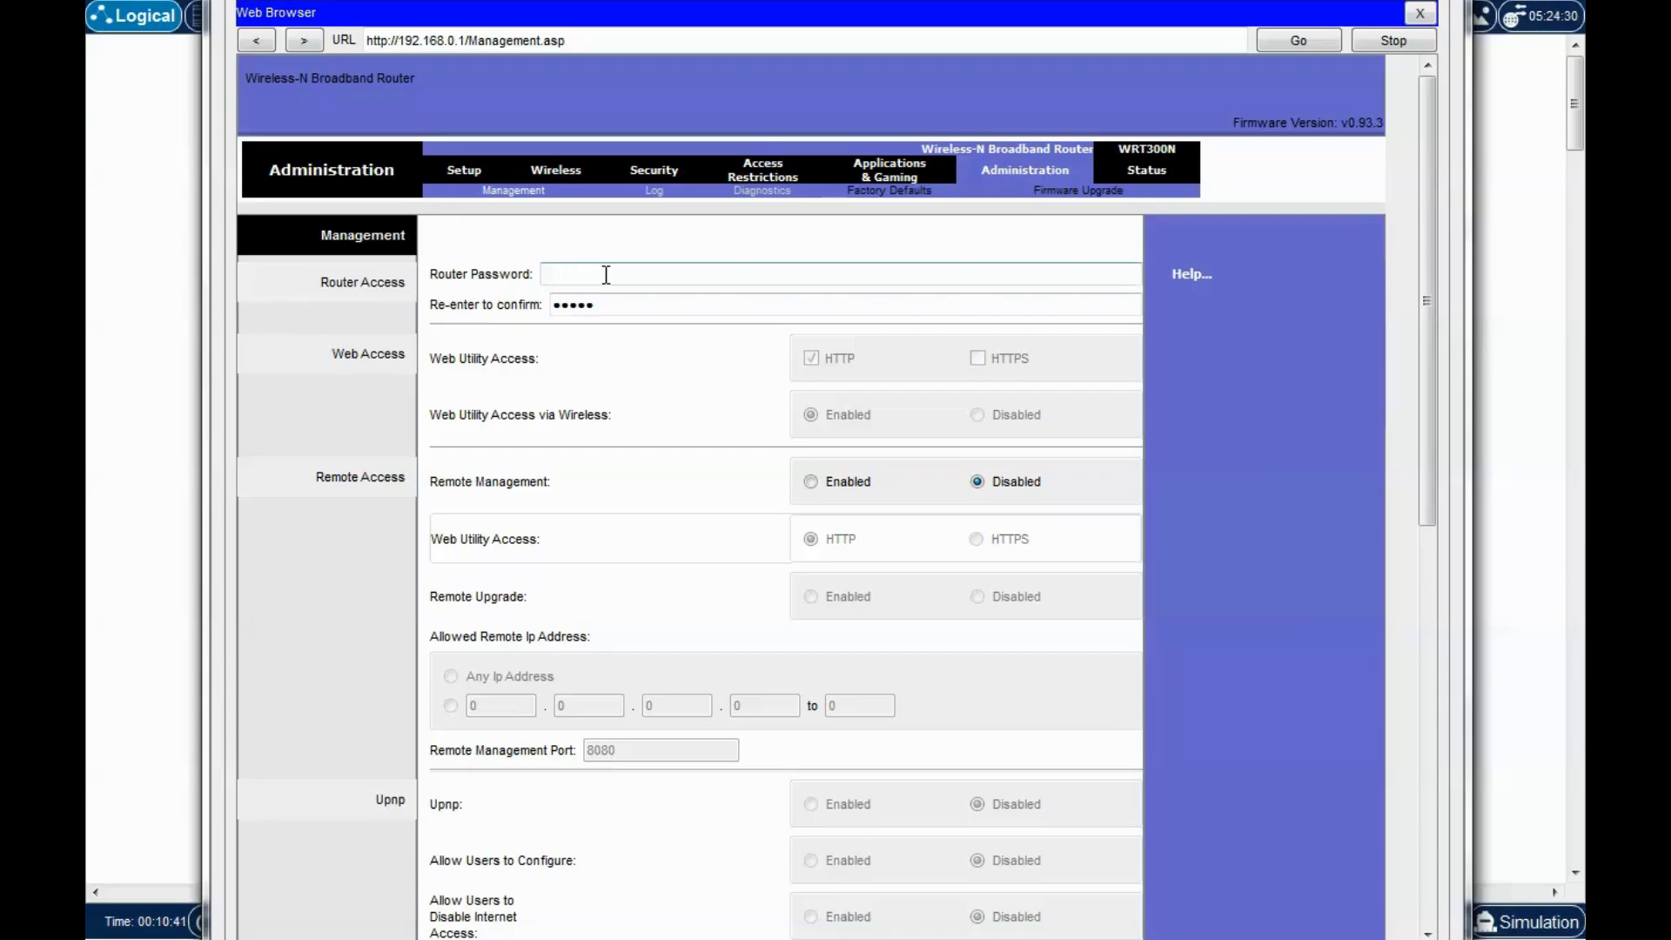
{"action": "type", "text": "••••••••••••"}
{"action": "key", "text": "Tab"}
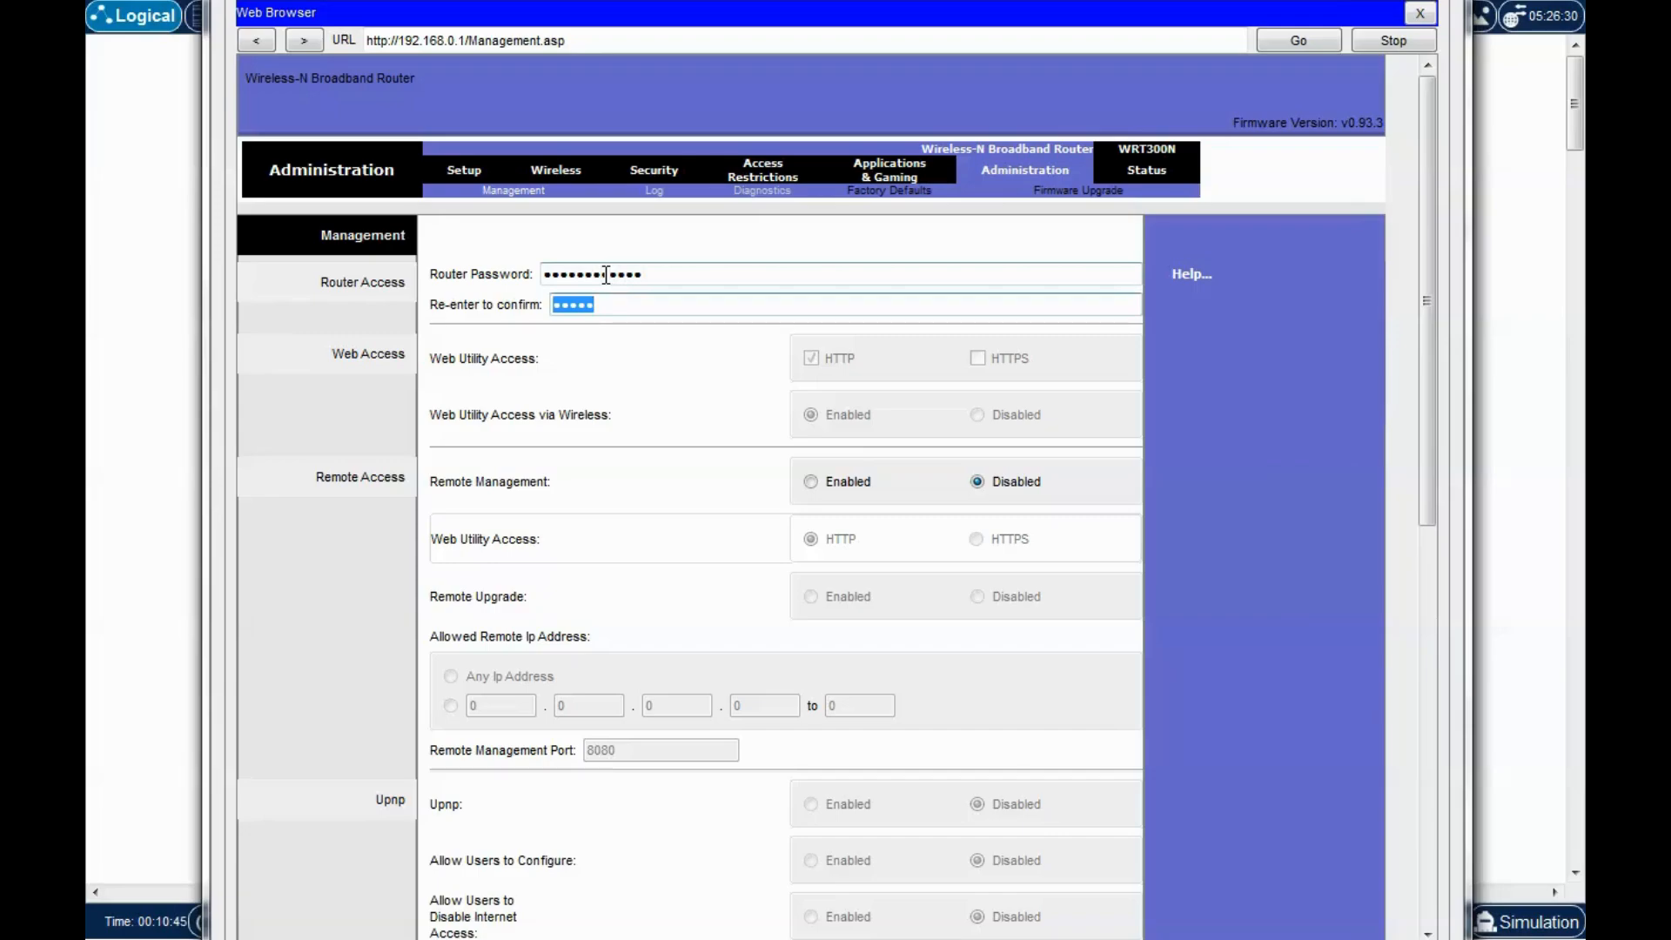
{"action": "key", "text": "BackSpace"}
{"action": "type", "text": "•••••••••••••"}
{"action": "left_click_drag", "start_coordinate": [1433, 348], "coordinate": [1485, 783]}
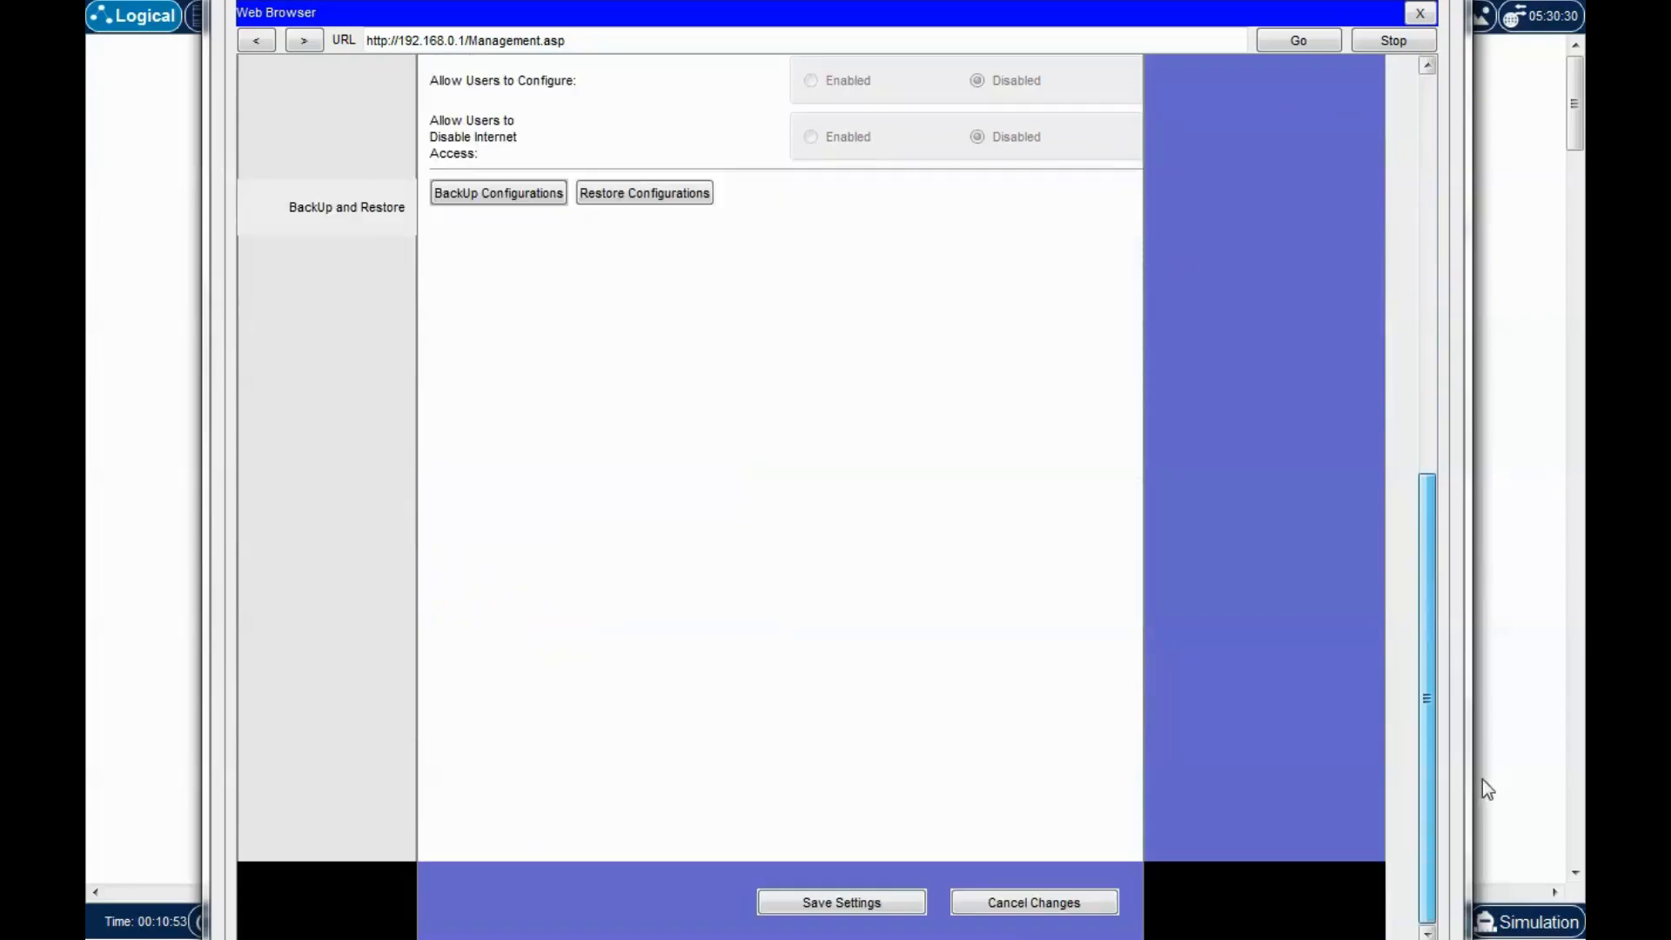
{"action": "left_click", "coordinate": [854, 907]}
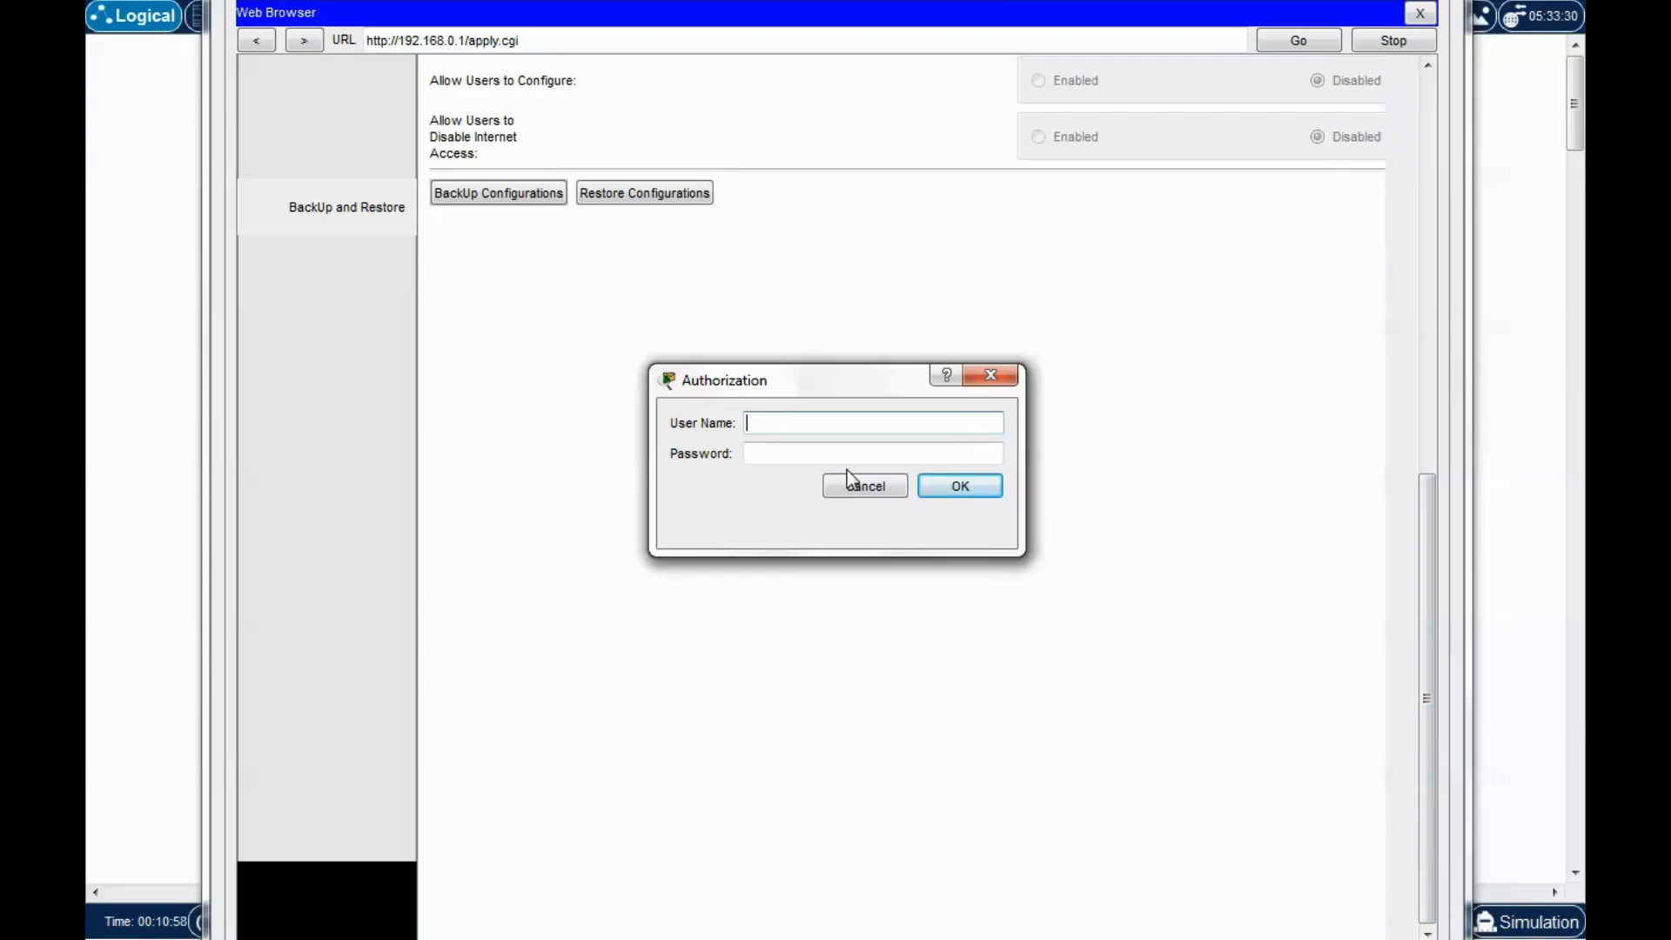
Authenticate as admin with the router password, then continue back to the Management page.
{"action": "left_click_drag", "start_coordinate": [844, 387], "coordinate": [846, 330]}
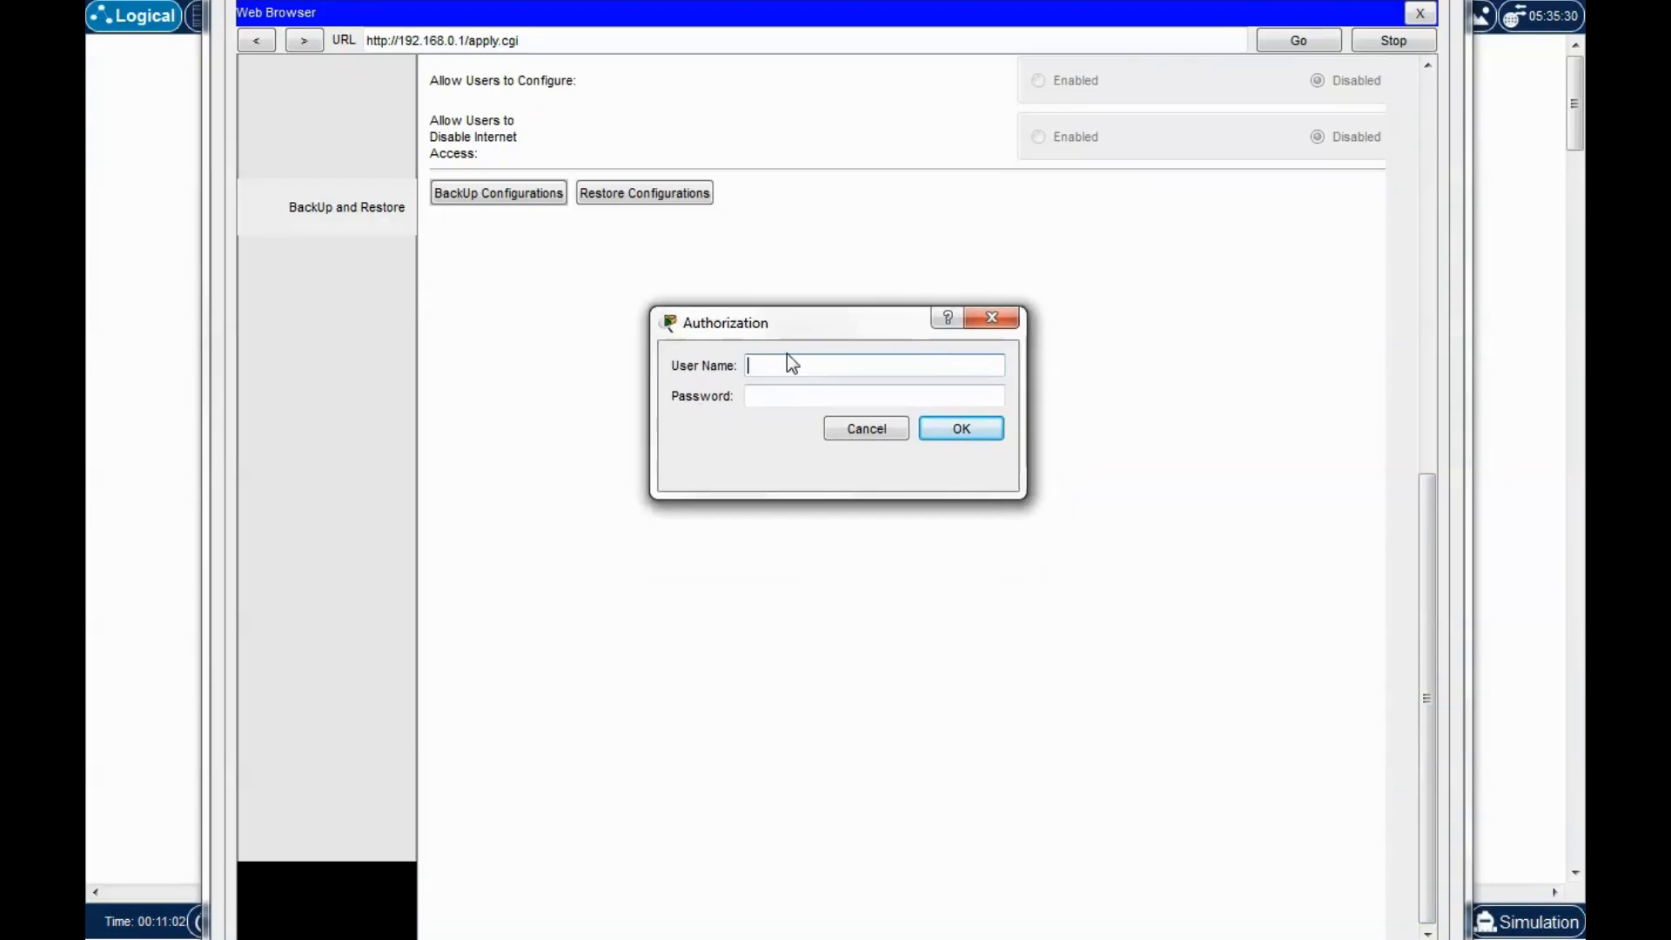
{"action": "type", "text": "admin"}
{"action": "key", "text": "Tab"}
{"action": "type", "text": "••••••••"}
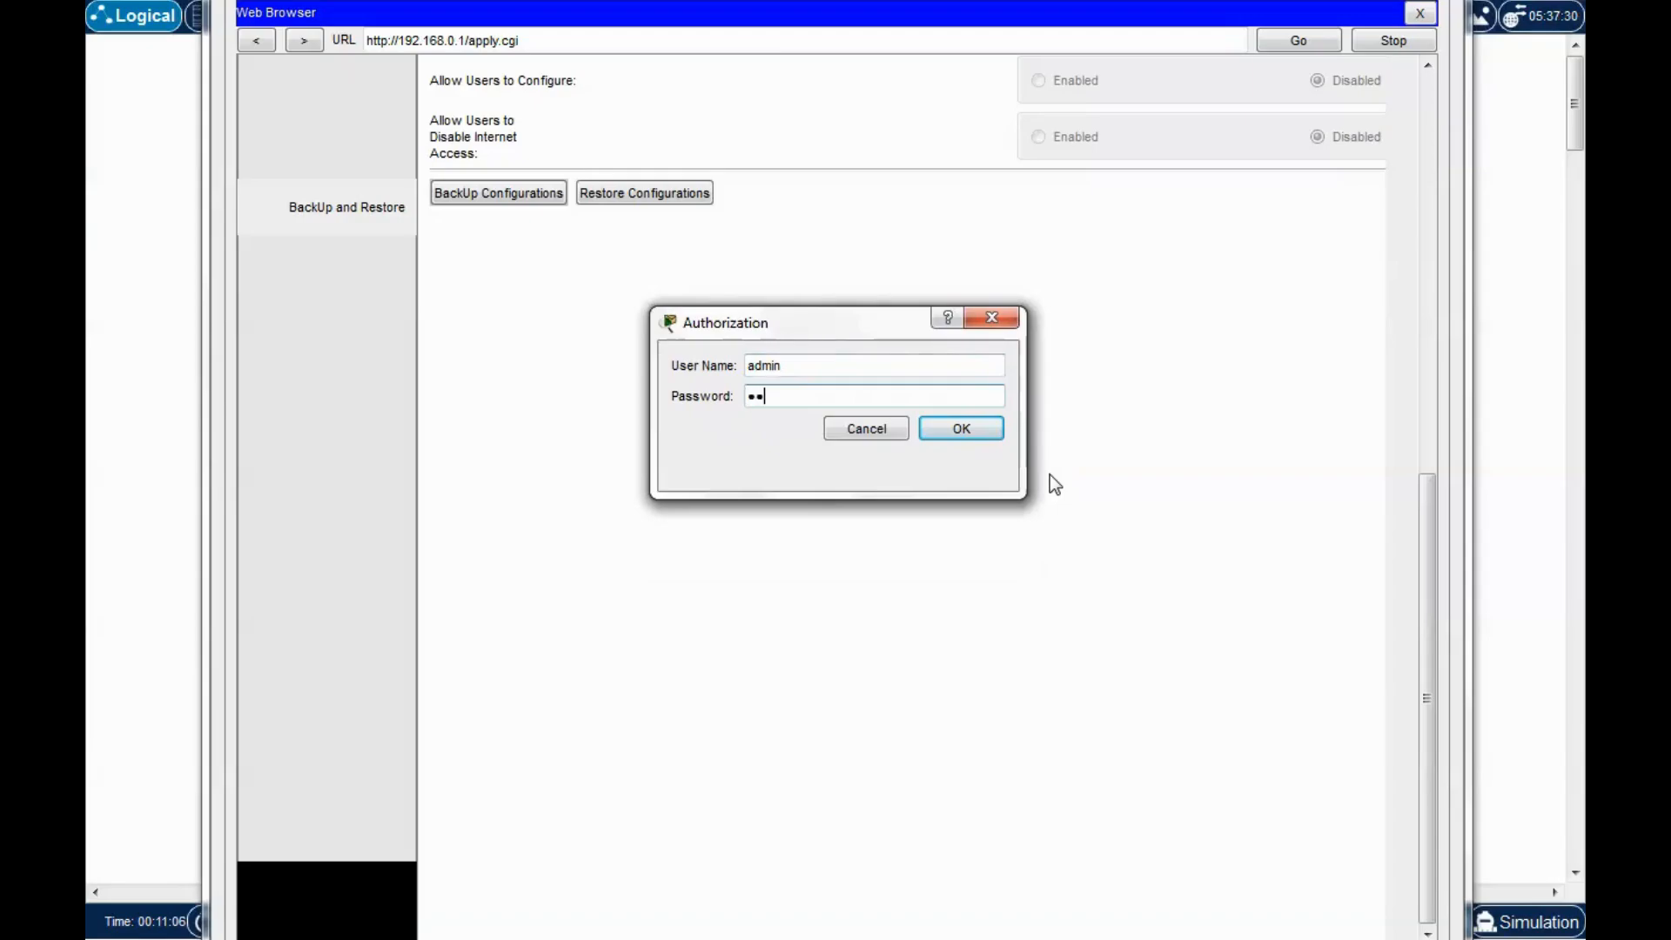
{"action": "type", "text": "•••••"}
{"action": "left_click", "coordinate": [975, 432]}
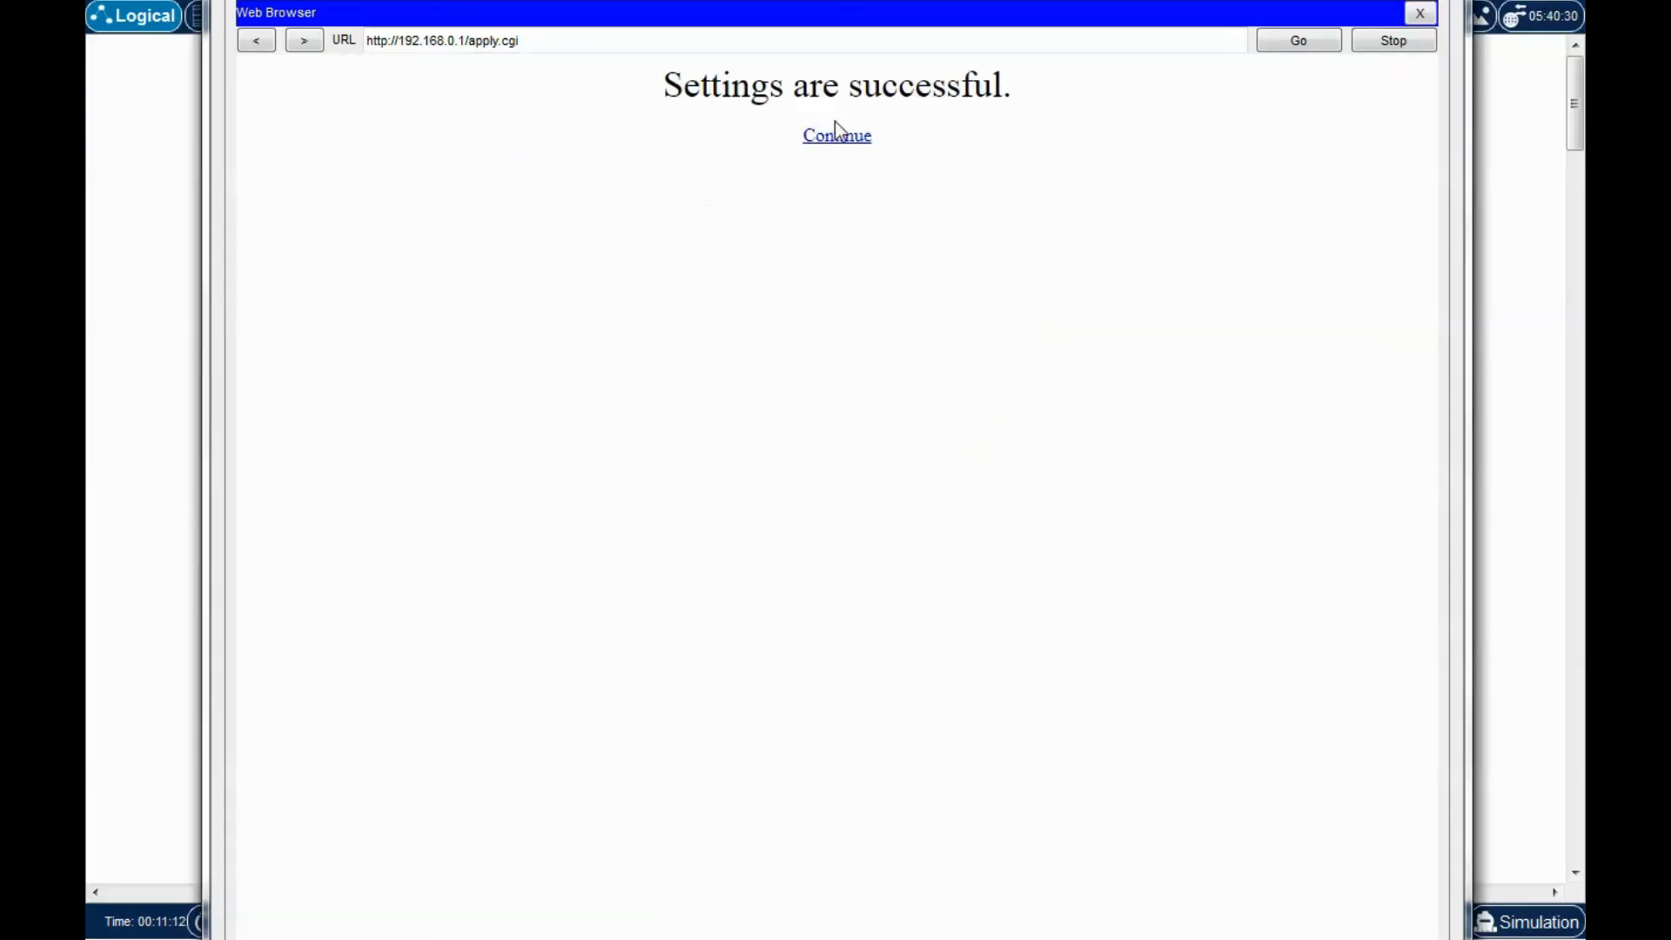
{"action": "left_click", "coordinate": [827, 142]}
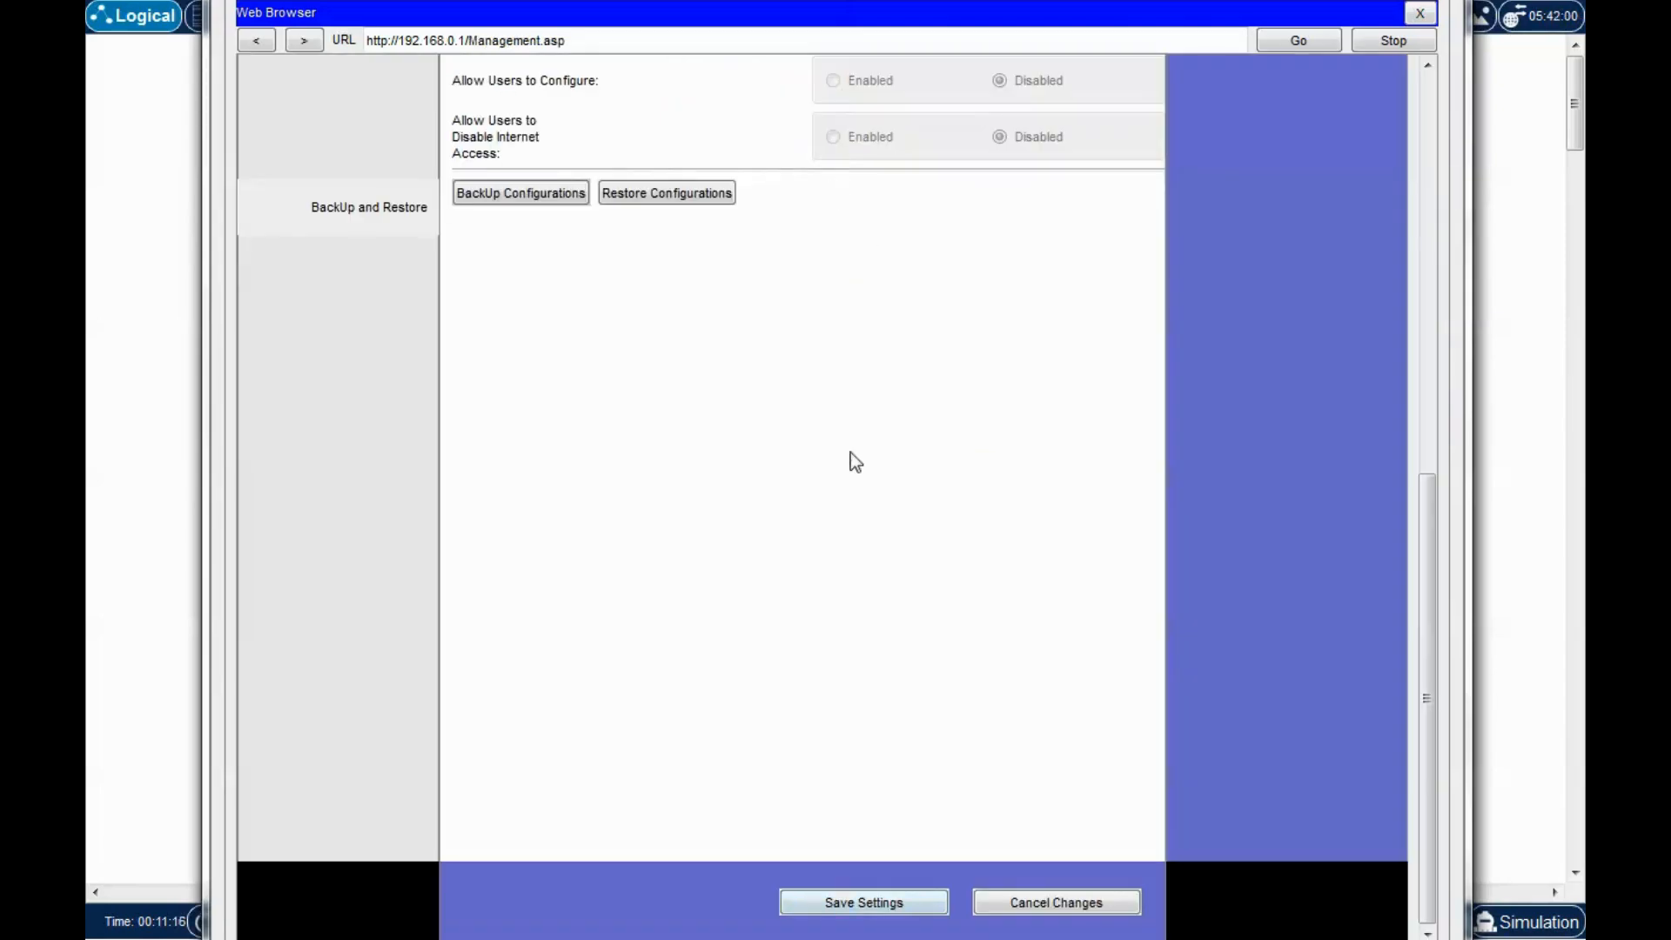
{"action": "scroll", "coordinate": [843, 462], "scroll_direction": "up", "scroll_amount": 10}
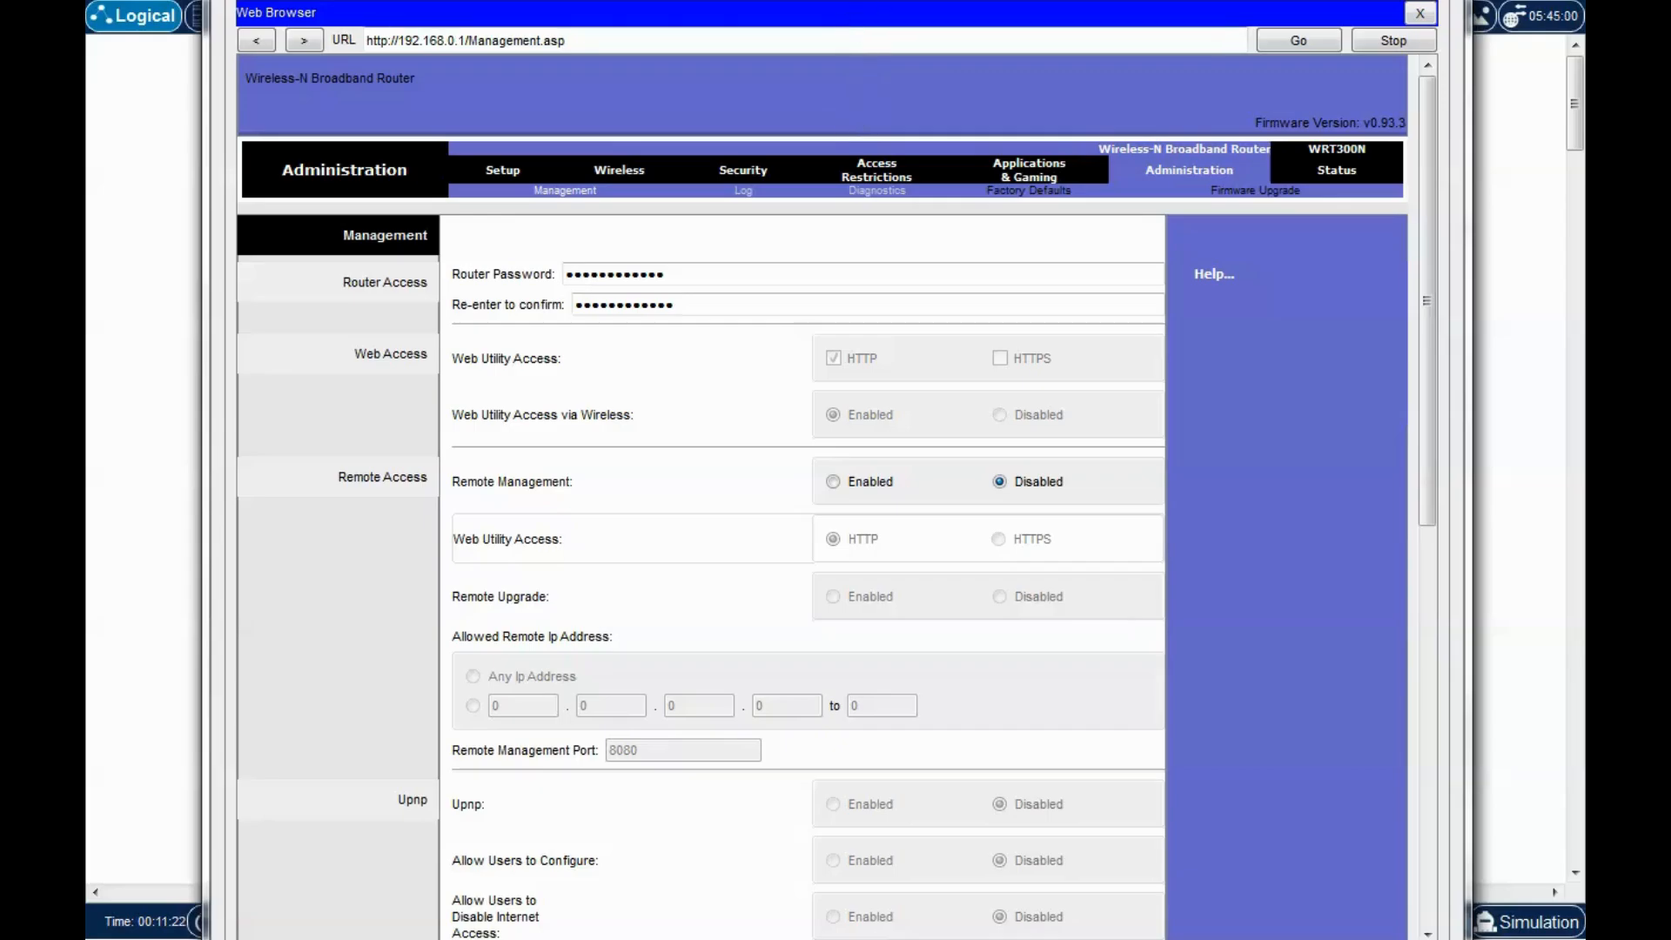
{"action": "left_click_drag", "start_coordinate": [849, 6], "coordinate": [826, 0]}
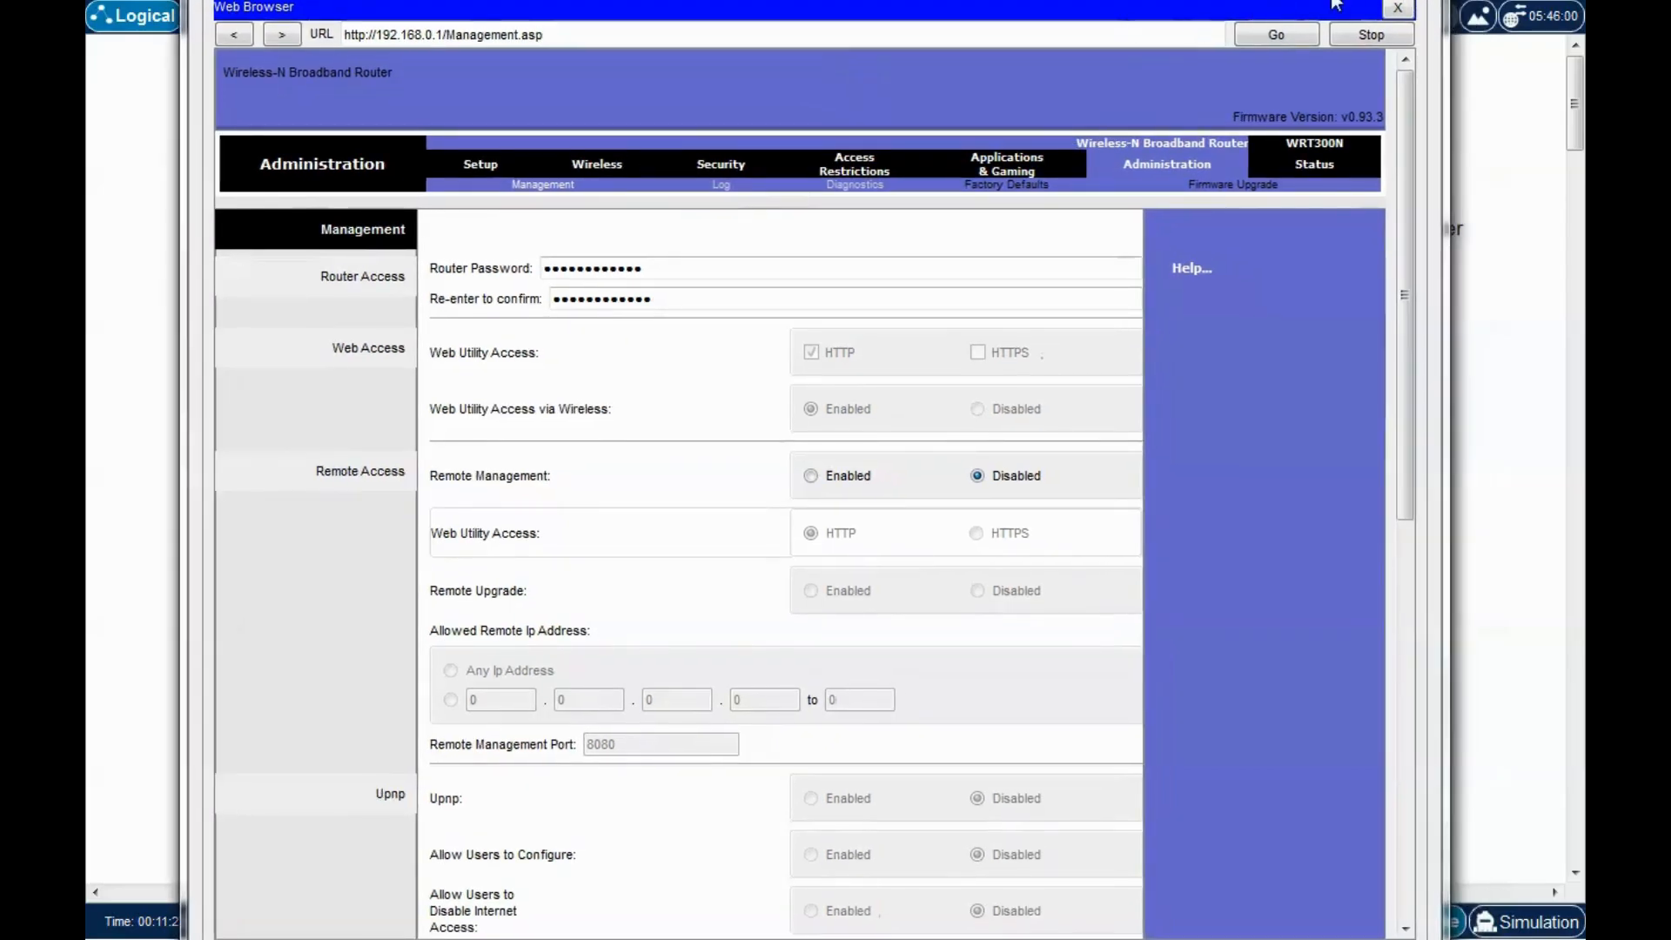
Close the browser and place Smartphone0 below the wireless router.
{"action": "left_click", "coordinate": [1420, 0]}
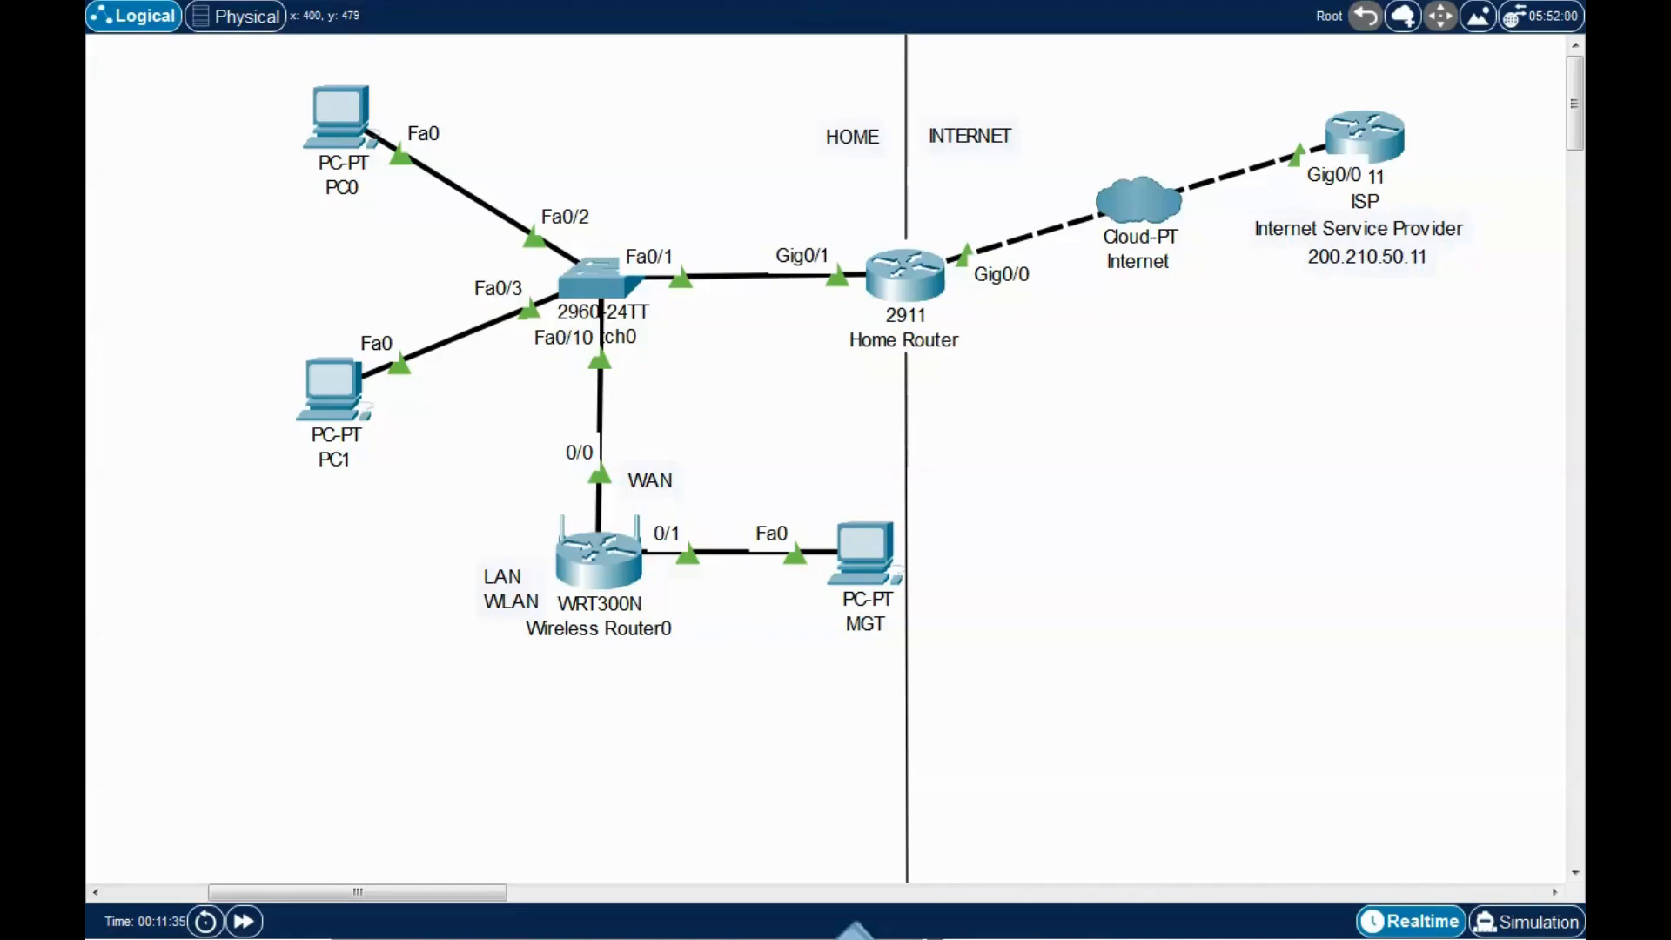
{"action": "left_click", "coordinate": [460, 765]}
{"action": "left_click_drag", "start_coordinate": [472, 777], "coordinate": [455, 766]}
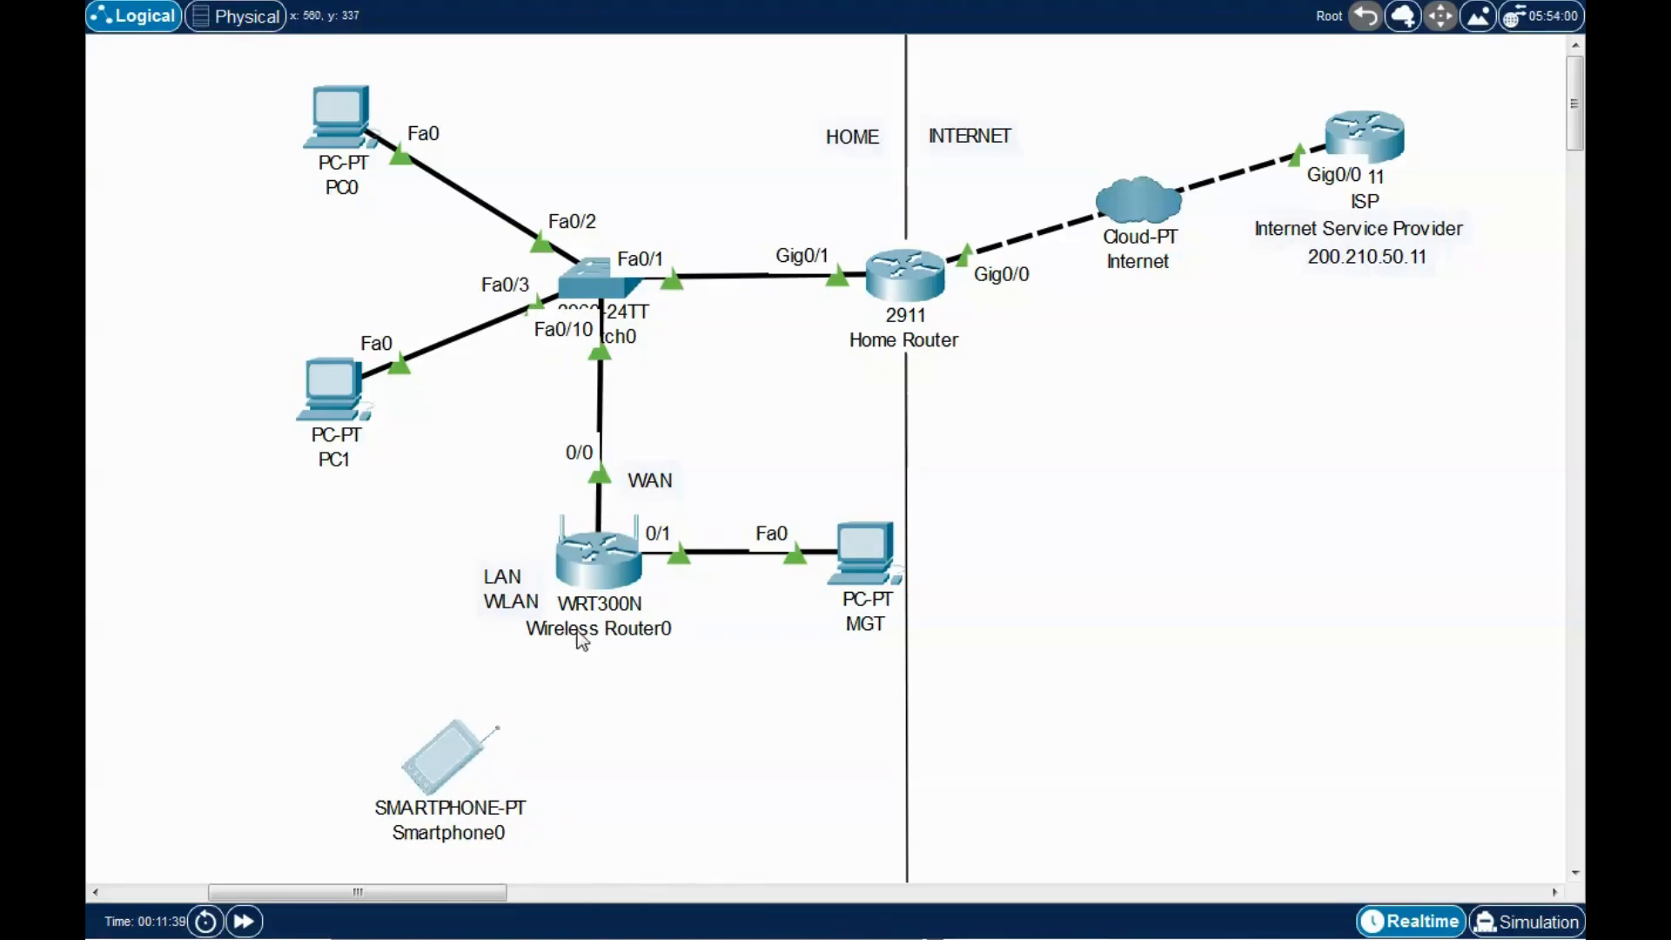
{"action": "left_click", "coordinate": [716, 750]}
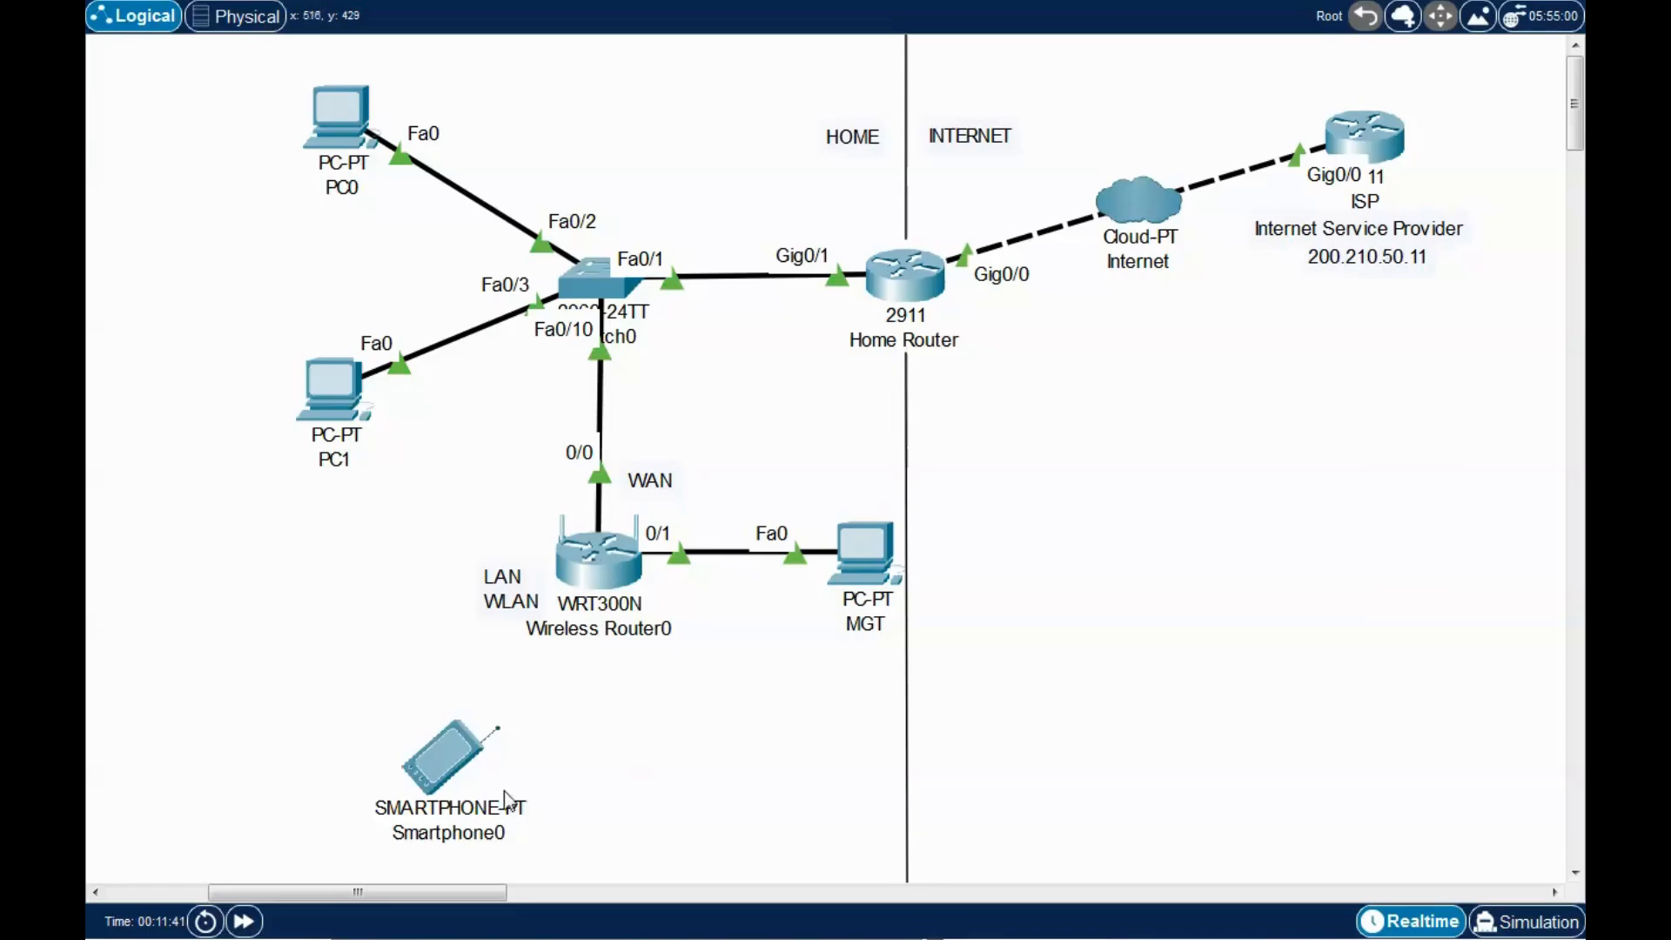
{"action": "left_click", "coordinate": [435, 762]}
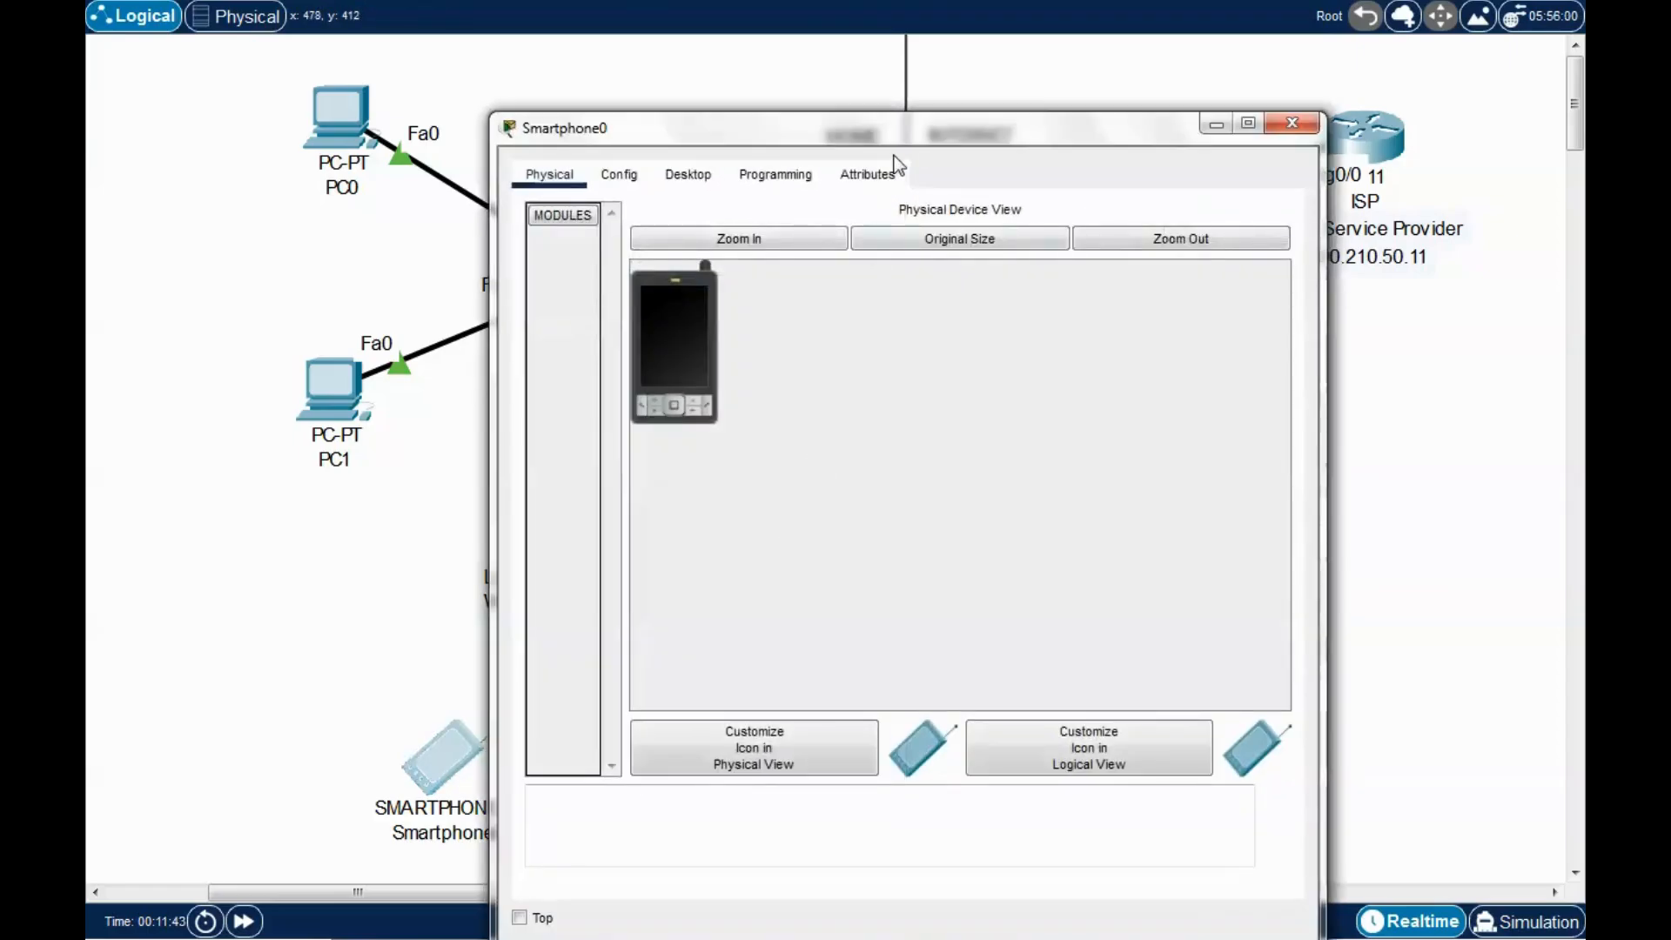
{"action": "left_click_drag", "start_coordinate": [917, 131], "coordinate": [1029, 61]}
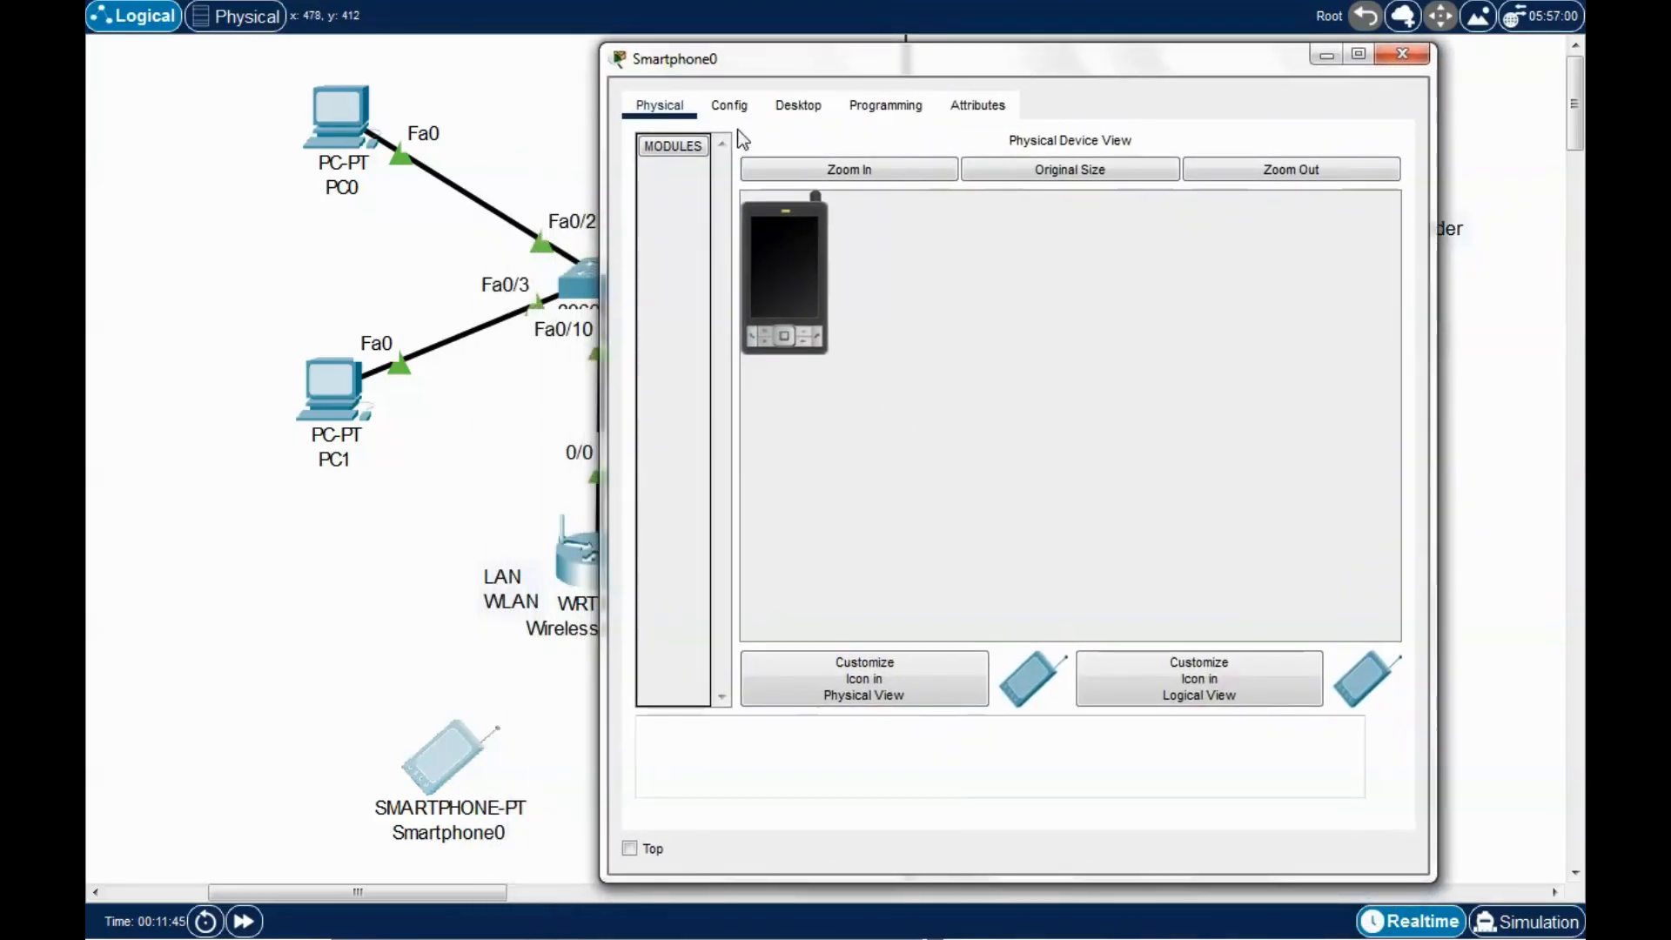
Set Smartphone0's Wireless0 to SSID dansitnetwork with WPA2-PSK and the network pass phrase.
{"action": "left_click", "coordinate": [727, 108]}
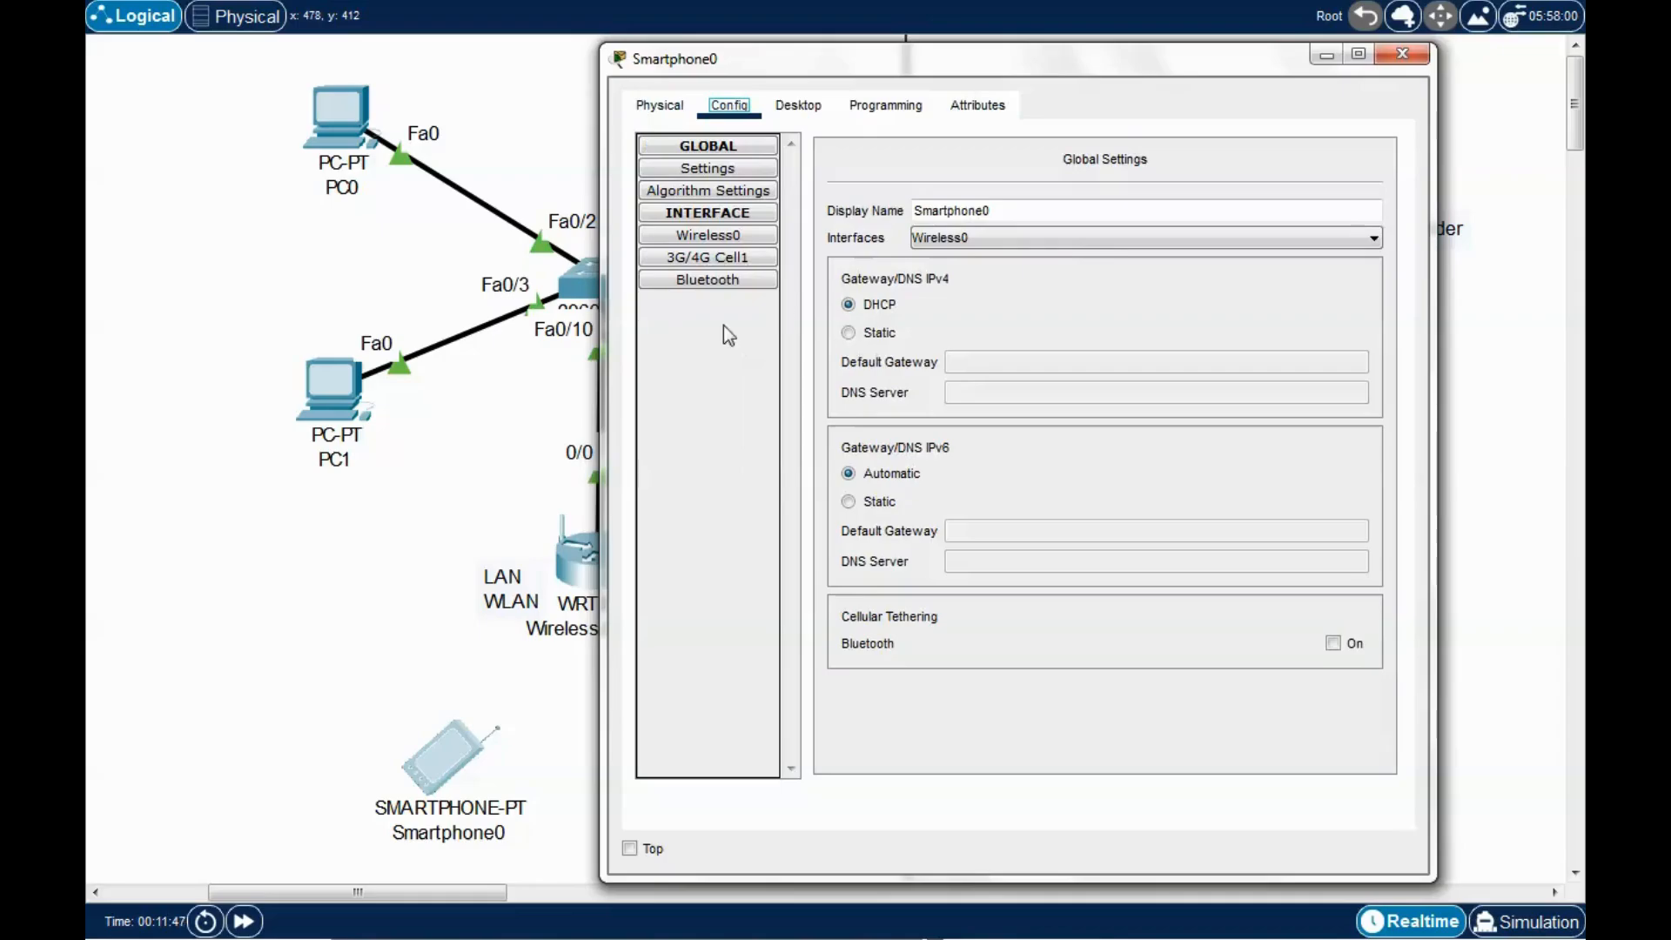
{"action": "left_click", "coordinate": [727, 237]}
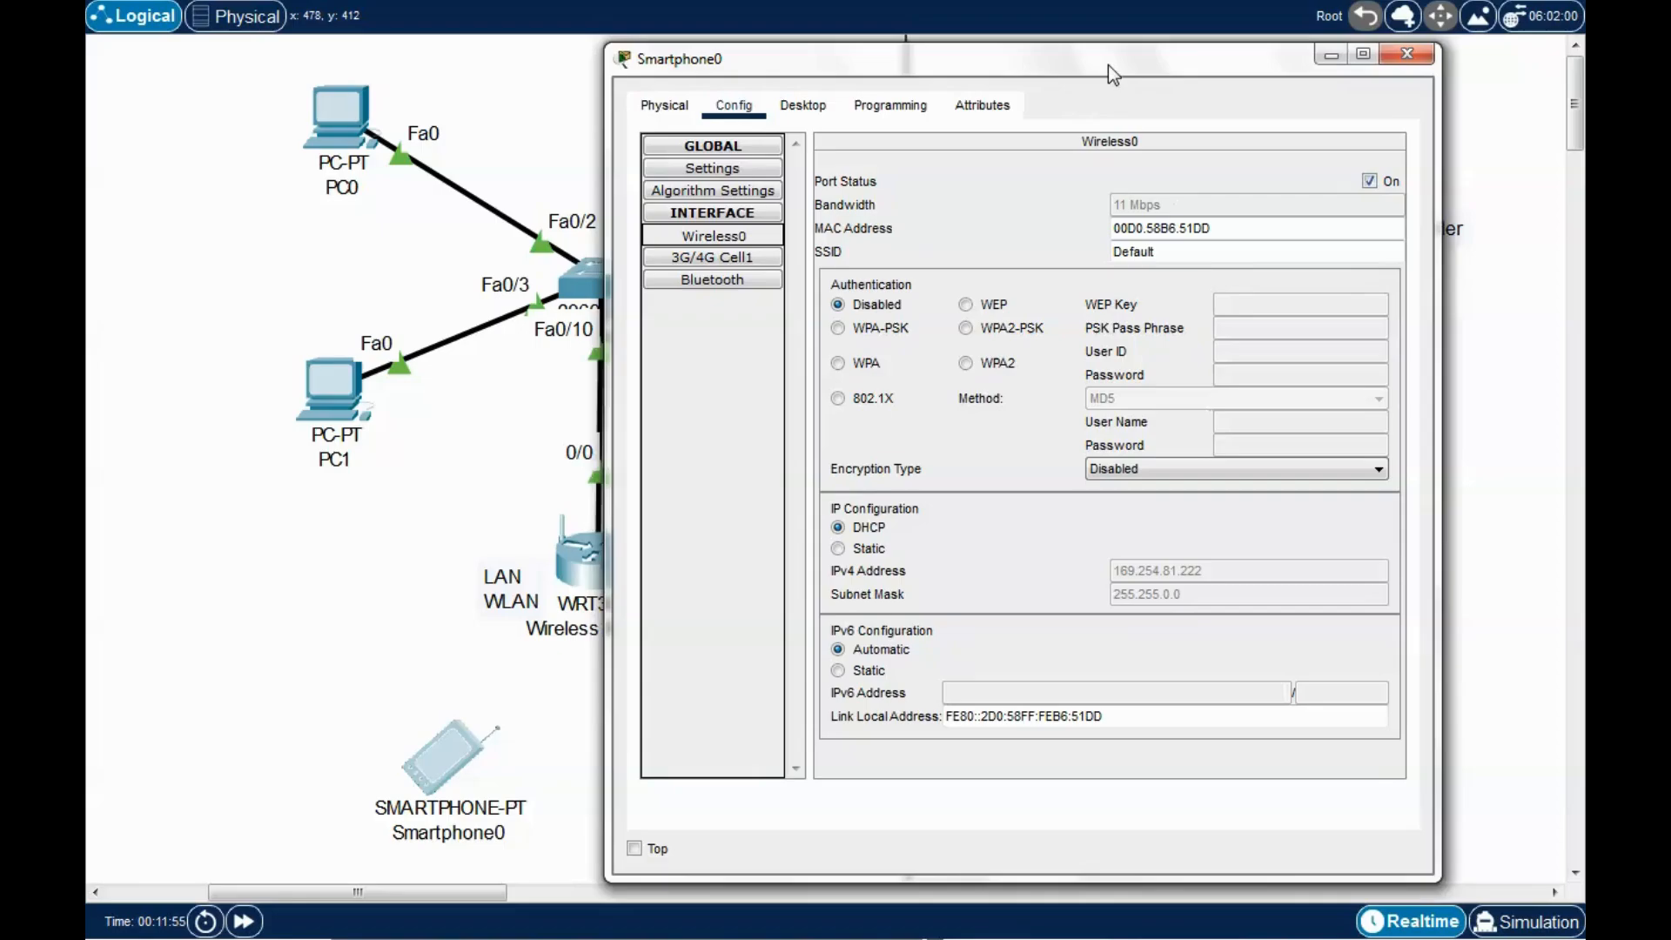
{"action": "left_click_drag", "start_coordinate": [1109, 64], "coordinate": [1123, 67]}
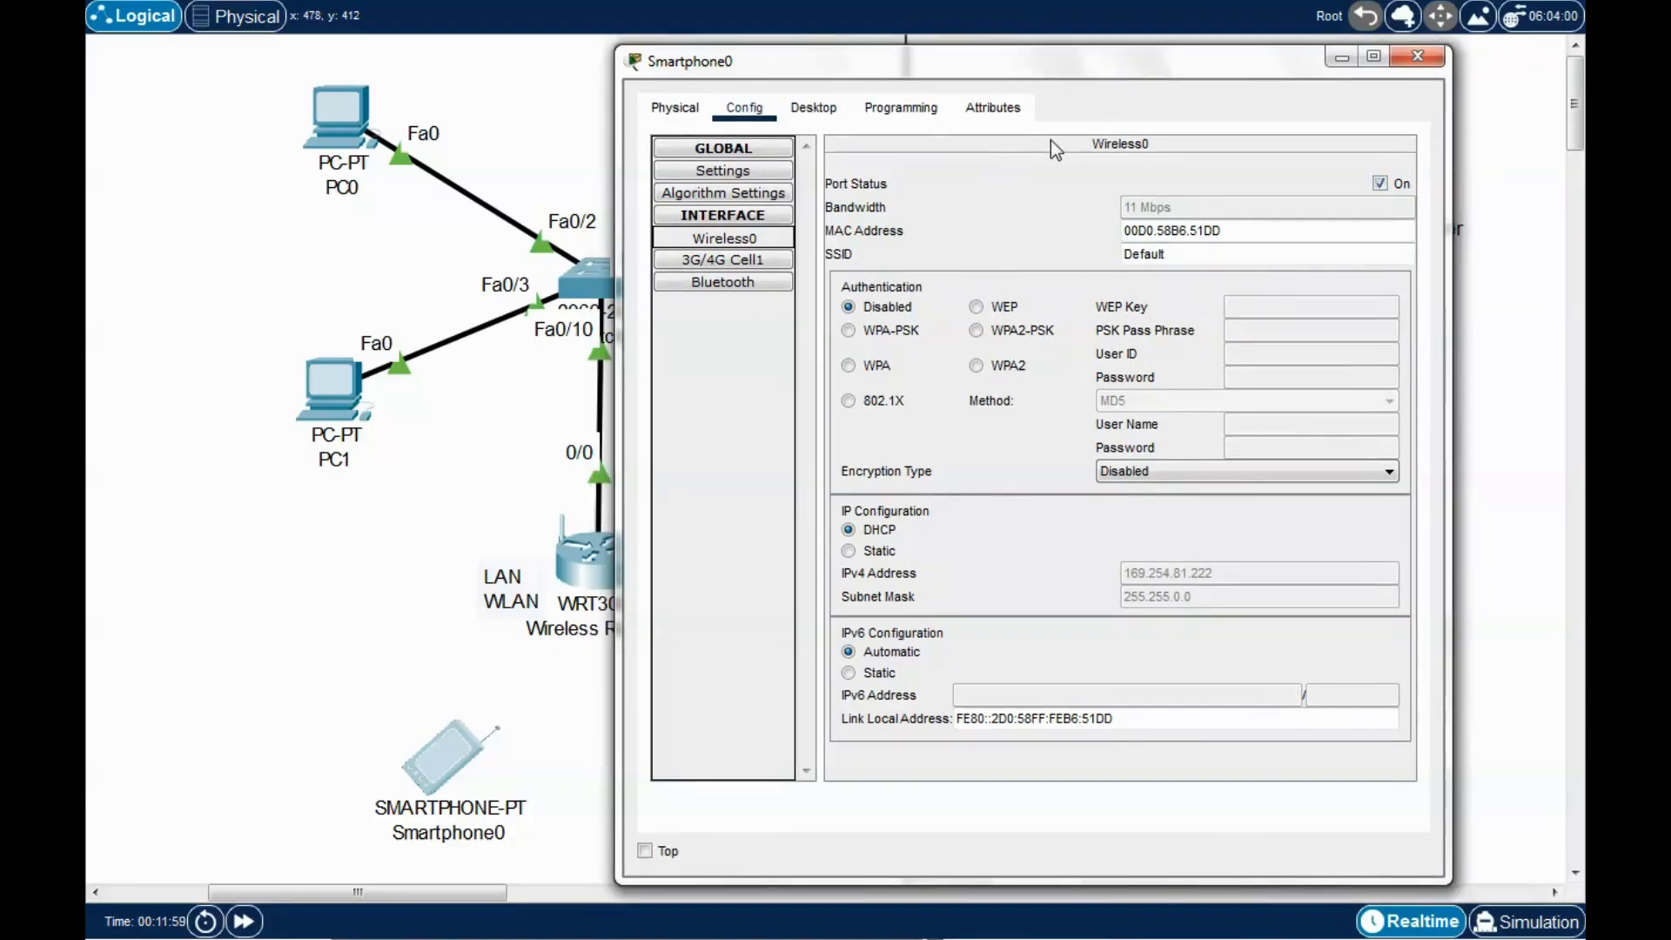
{"action": "mouse_move", "coordinate": [1083, 65]}
{"action": "left_mouse_down"}
{"action": "mouse_move", "coordinate": [1104, 68]}
{"action": "mouse_move", "coordinate": [1064, 66]}
{"action": "left_mouse_up"}
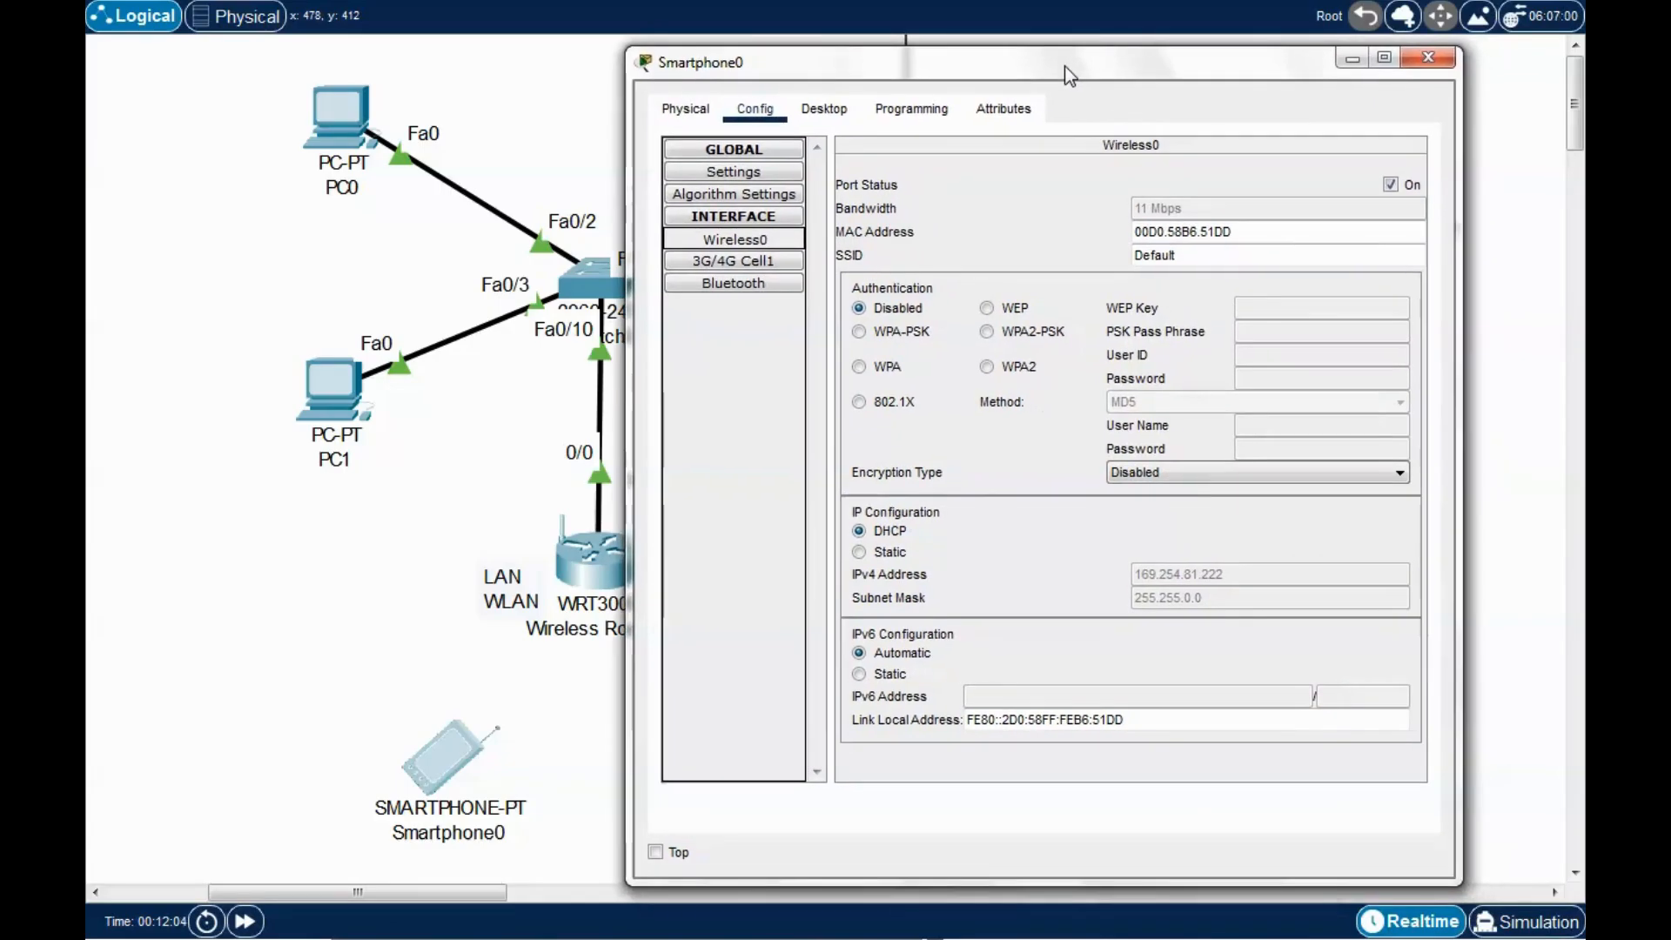
{"action": "left_click_drag", "start_coordinate": [1114, 63], "coordinate": [1125, 63]}
{"action": "left_click", "coordinate": [1201, 255]}
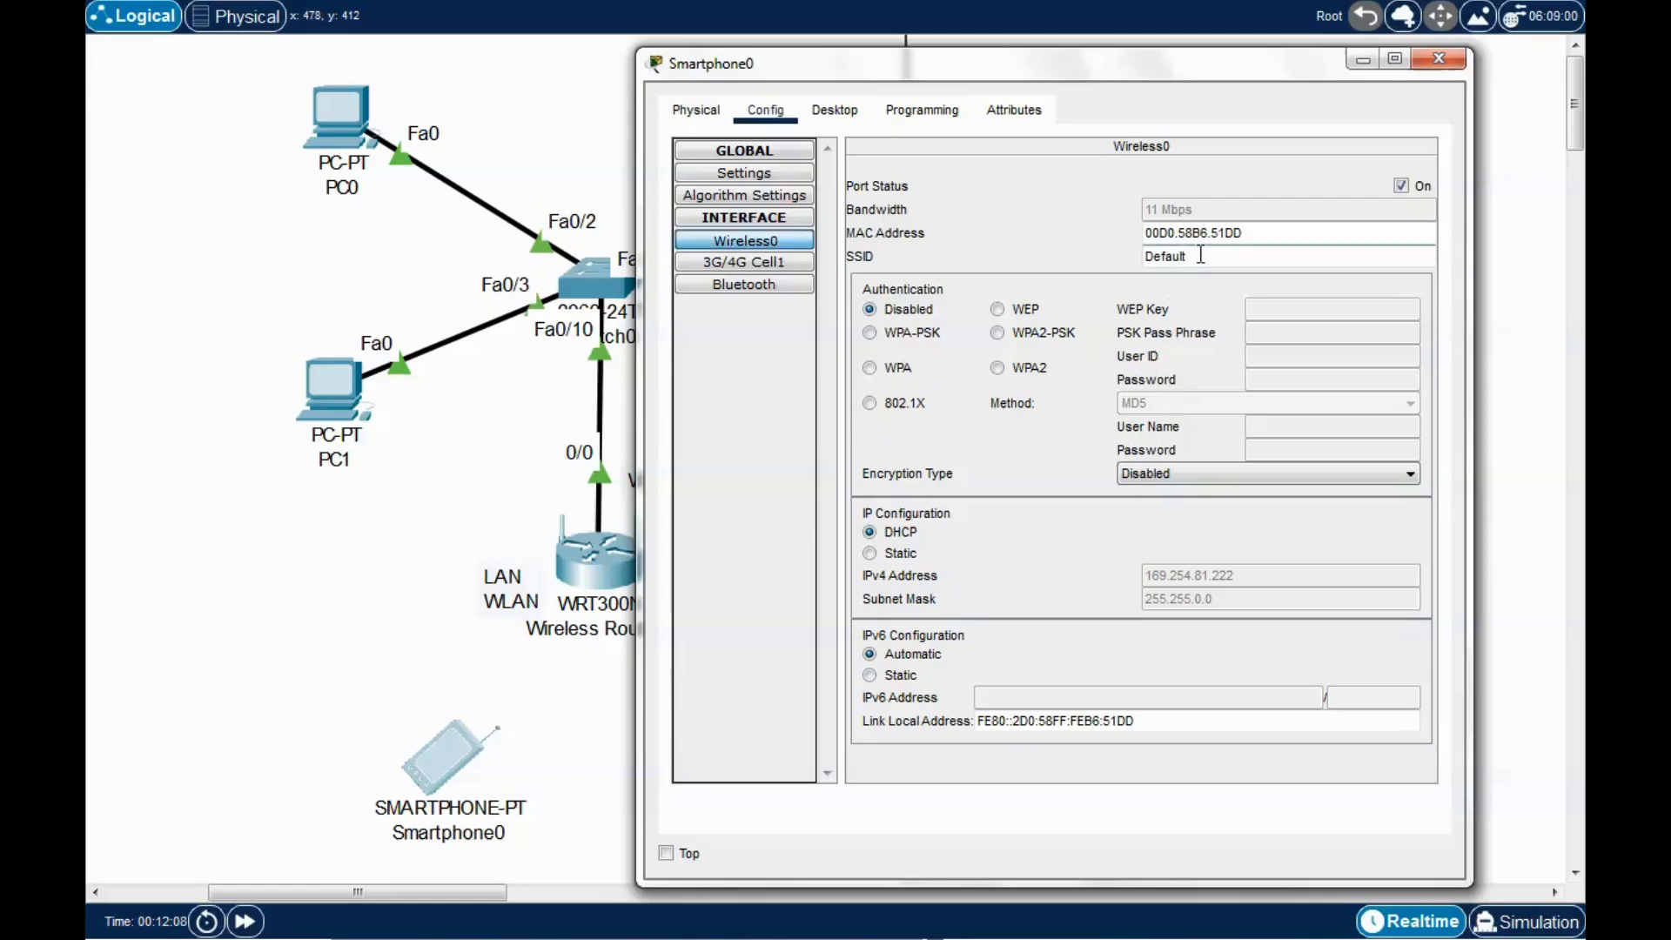
{"action": "double_click", "coordinate": [1201, 255]}
{"action": "type", "text": "dansitnetwork"}
{"action": "left_click", "coordinate": [1001, 335]}
{"action": "left_click", "coordinate": [1290, 335]}
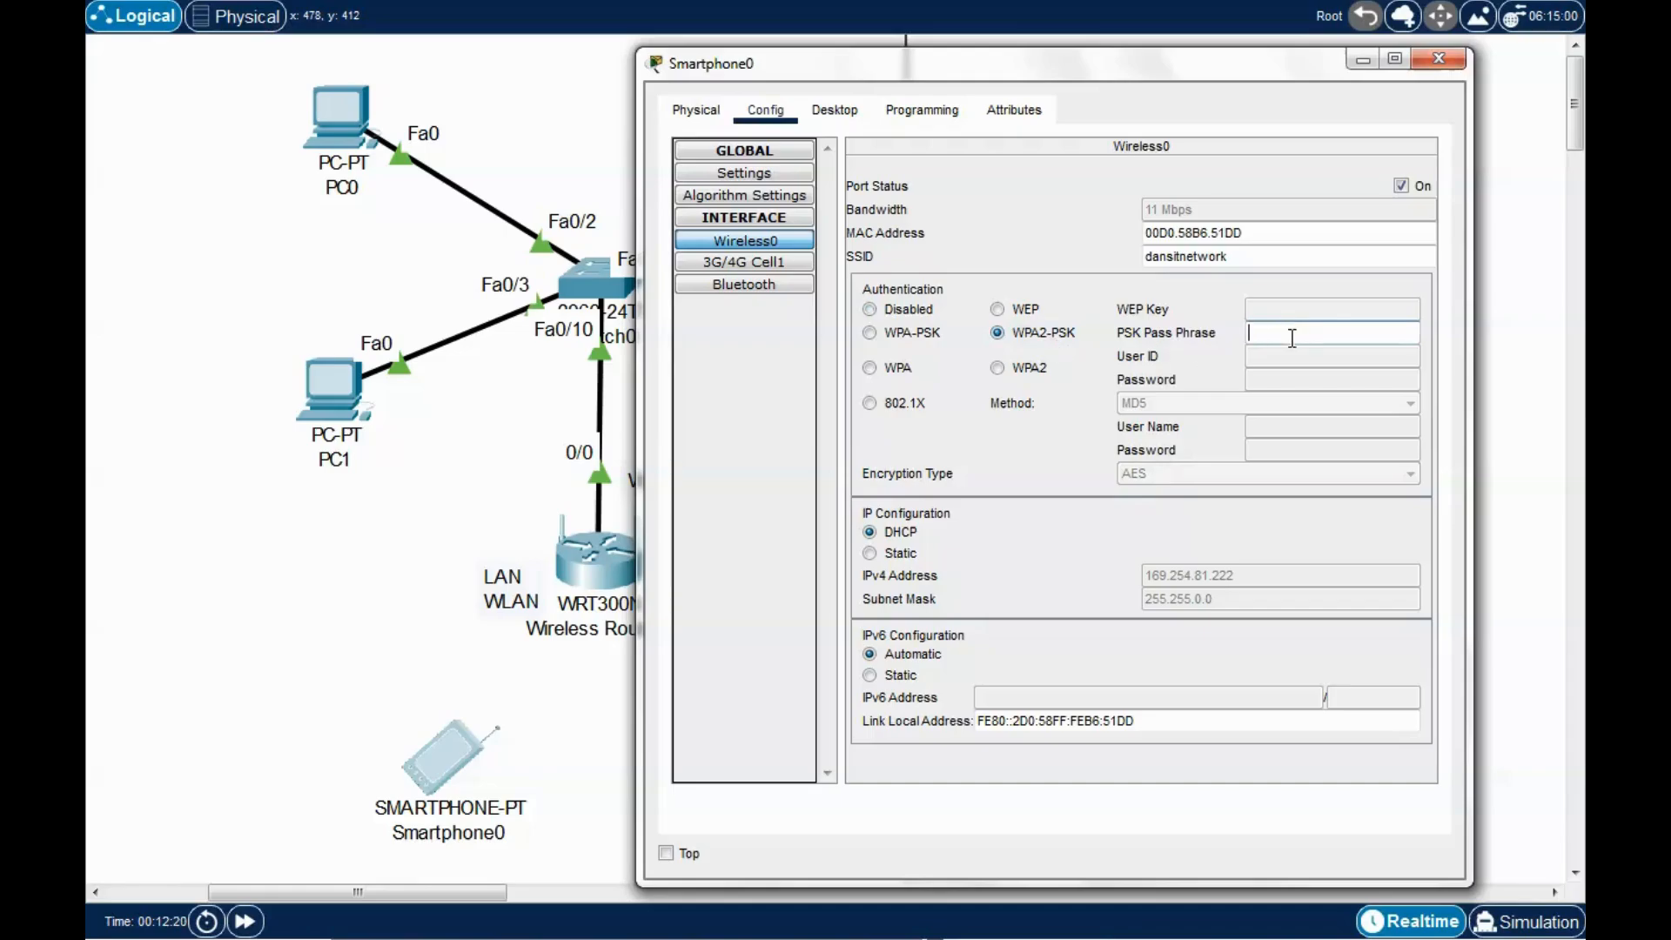
{"action": "type", "text": "password1"}
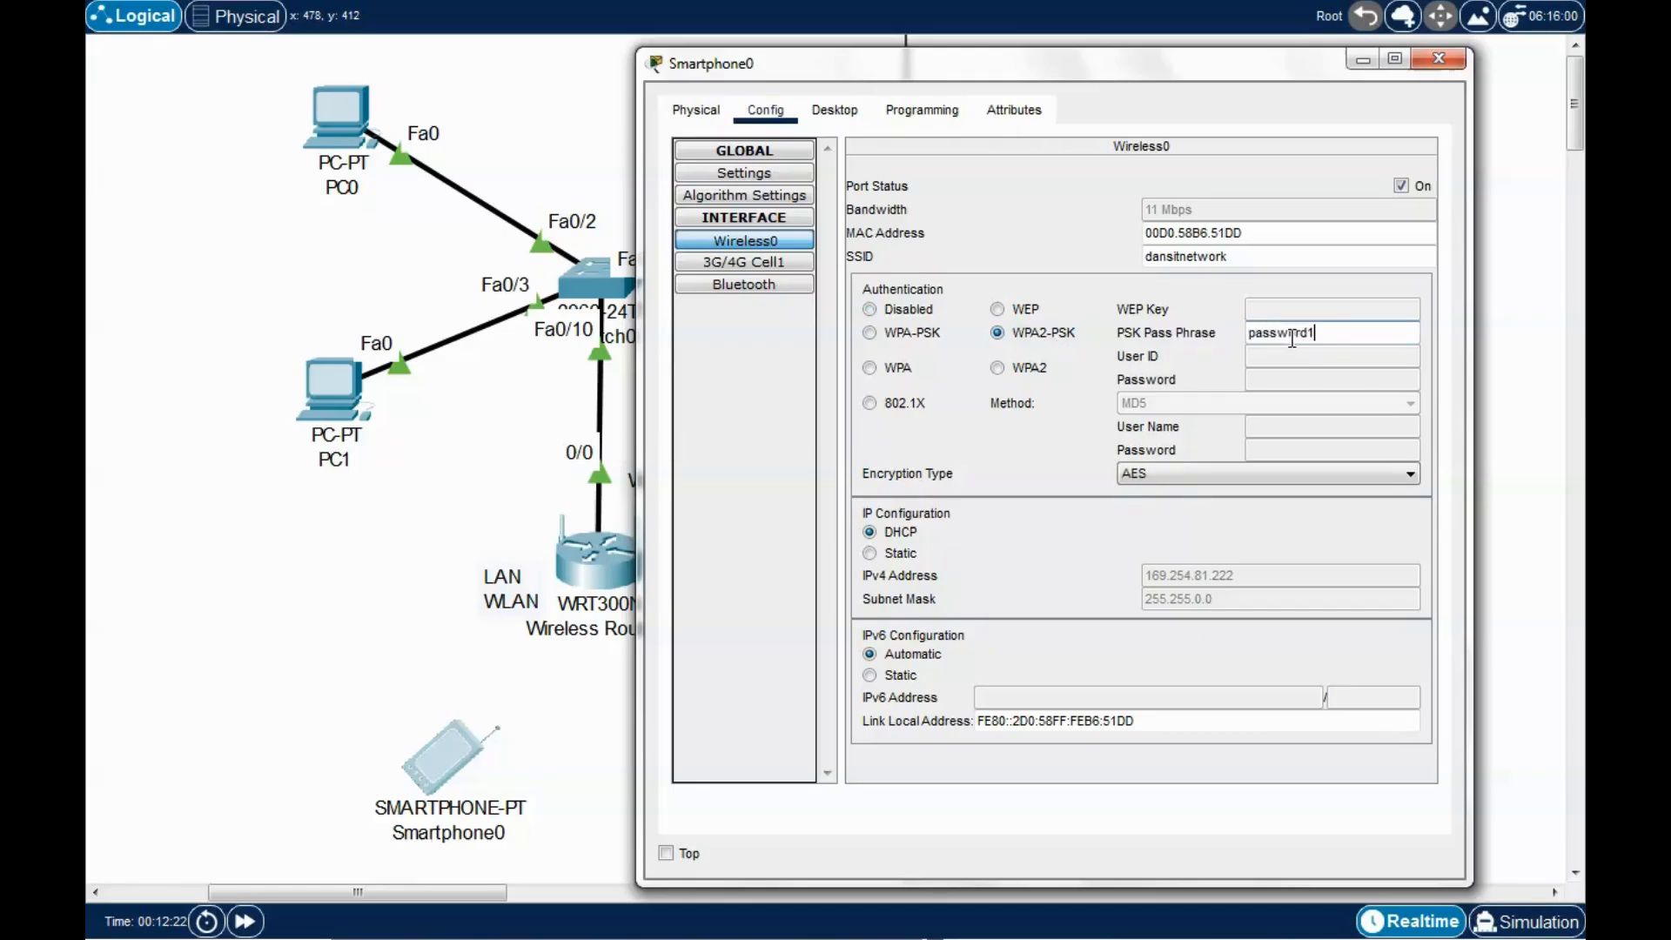
{"action": "type", "text": "2345"}
Close the Smartphone0 window and place a Laptop-PT on the canvas beside it.
{"action": "left_click_drag", "start_coordinate": [1128, 71], "coordinate": [1128, 127]}
{"action": "left_click", "coordinate": [1436, 114]}
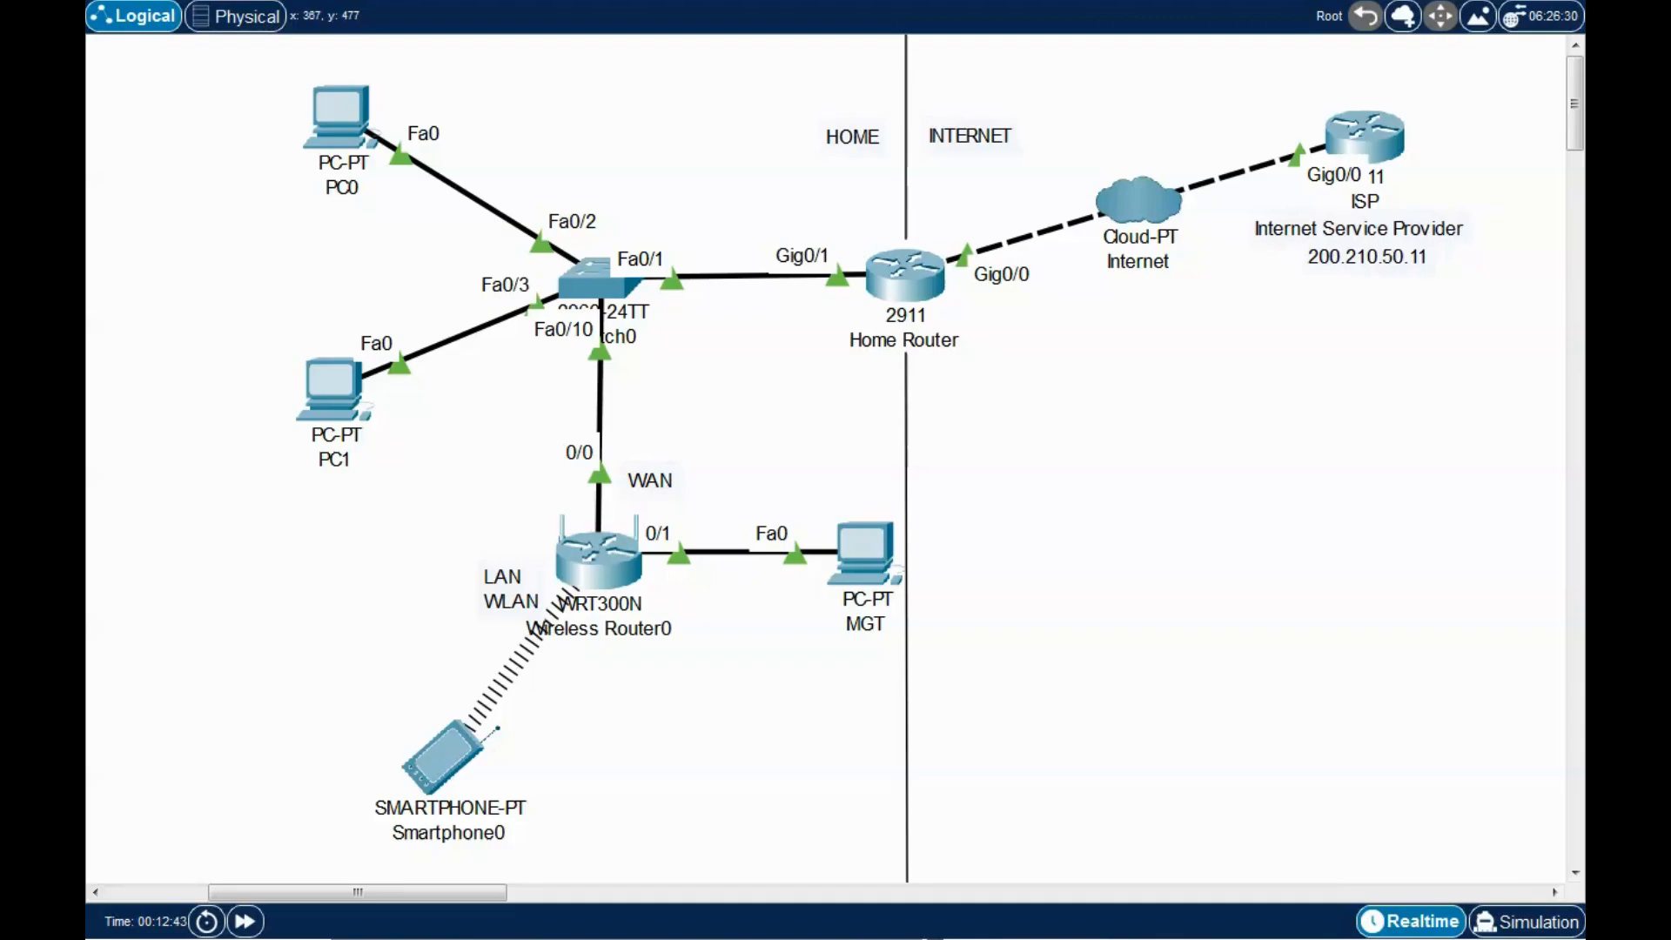
{"action": "left_click_drag", "start_coordinate": [466, 931], "coordinate": [717, 771]}
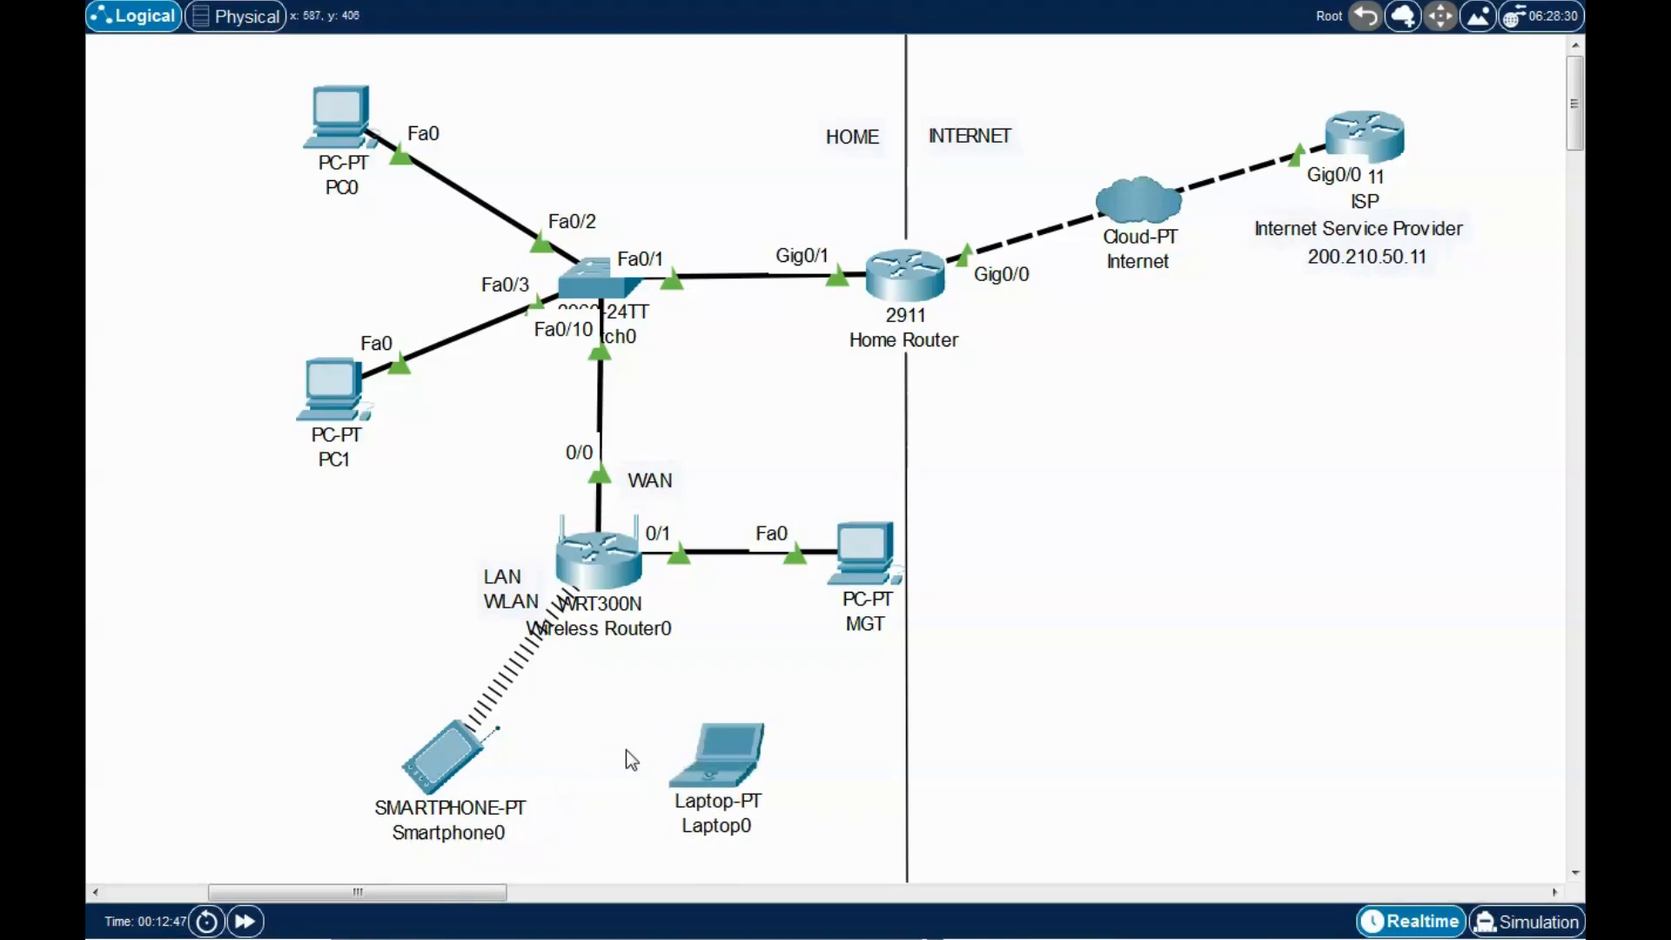
Swap Laptop0's existing module for the Linksys WPC300N wireless card and power it on.
{"action": "left_click", "coordinate": [722, 750]}
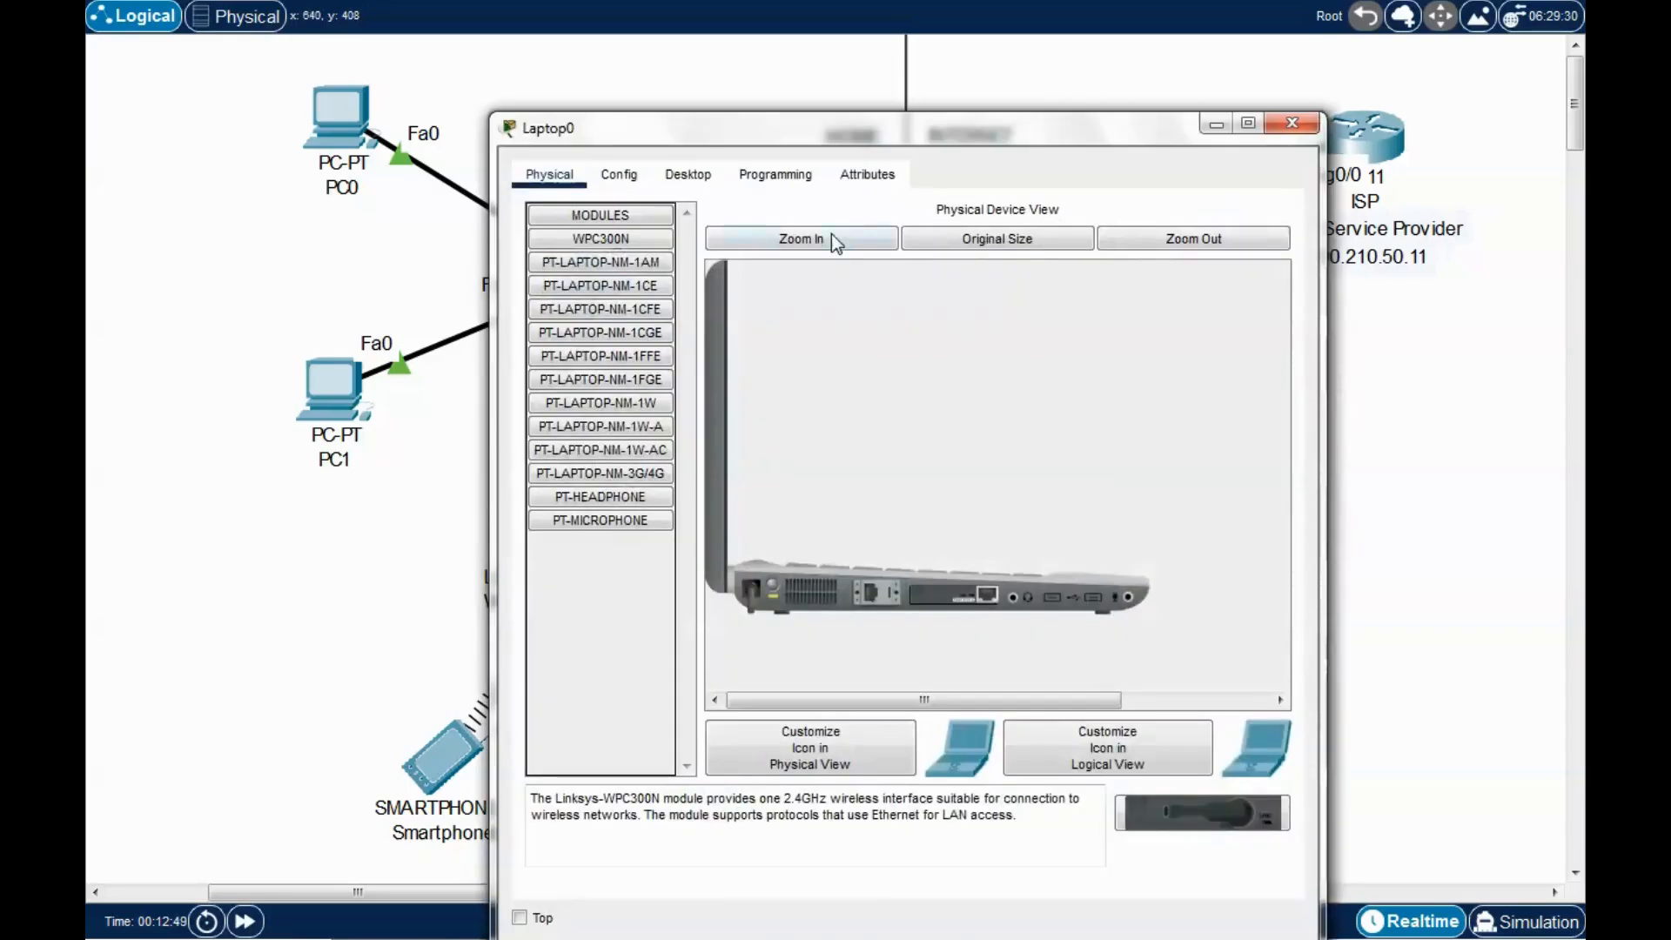
{"action": "left_click_drag", "start_coordinate": [916, 135], "coordinate": [798, 52]}
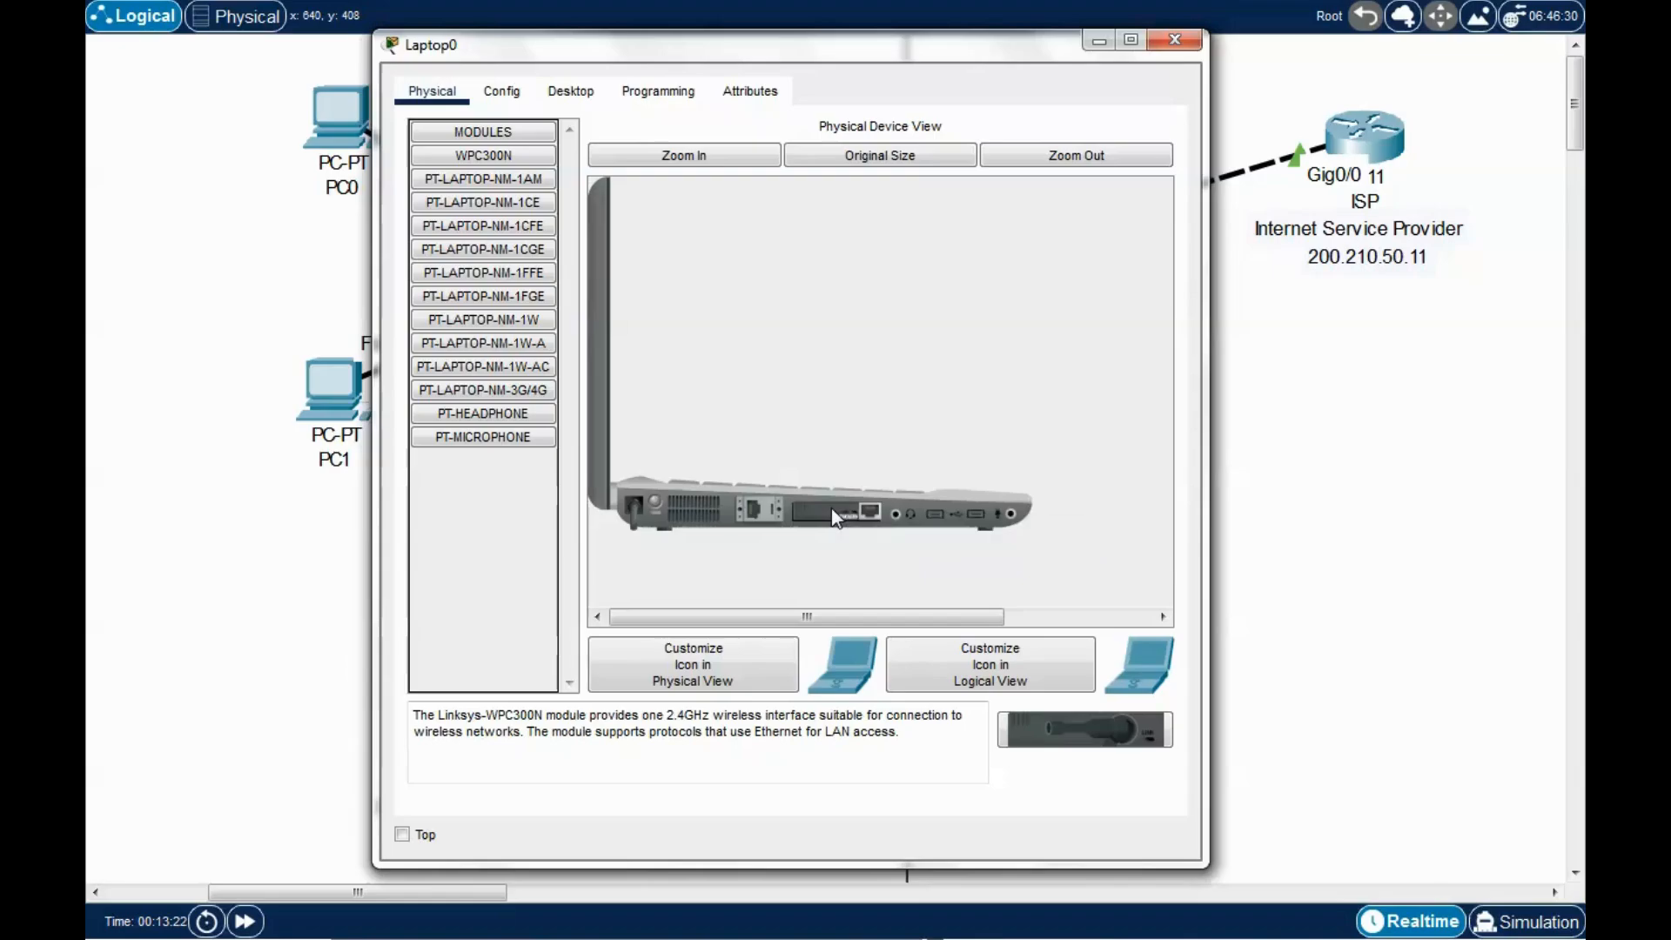
{"action": "left_click_drag", "start_coordinate": [832, 511], "coordinate": [470, 493]}
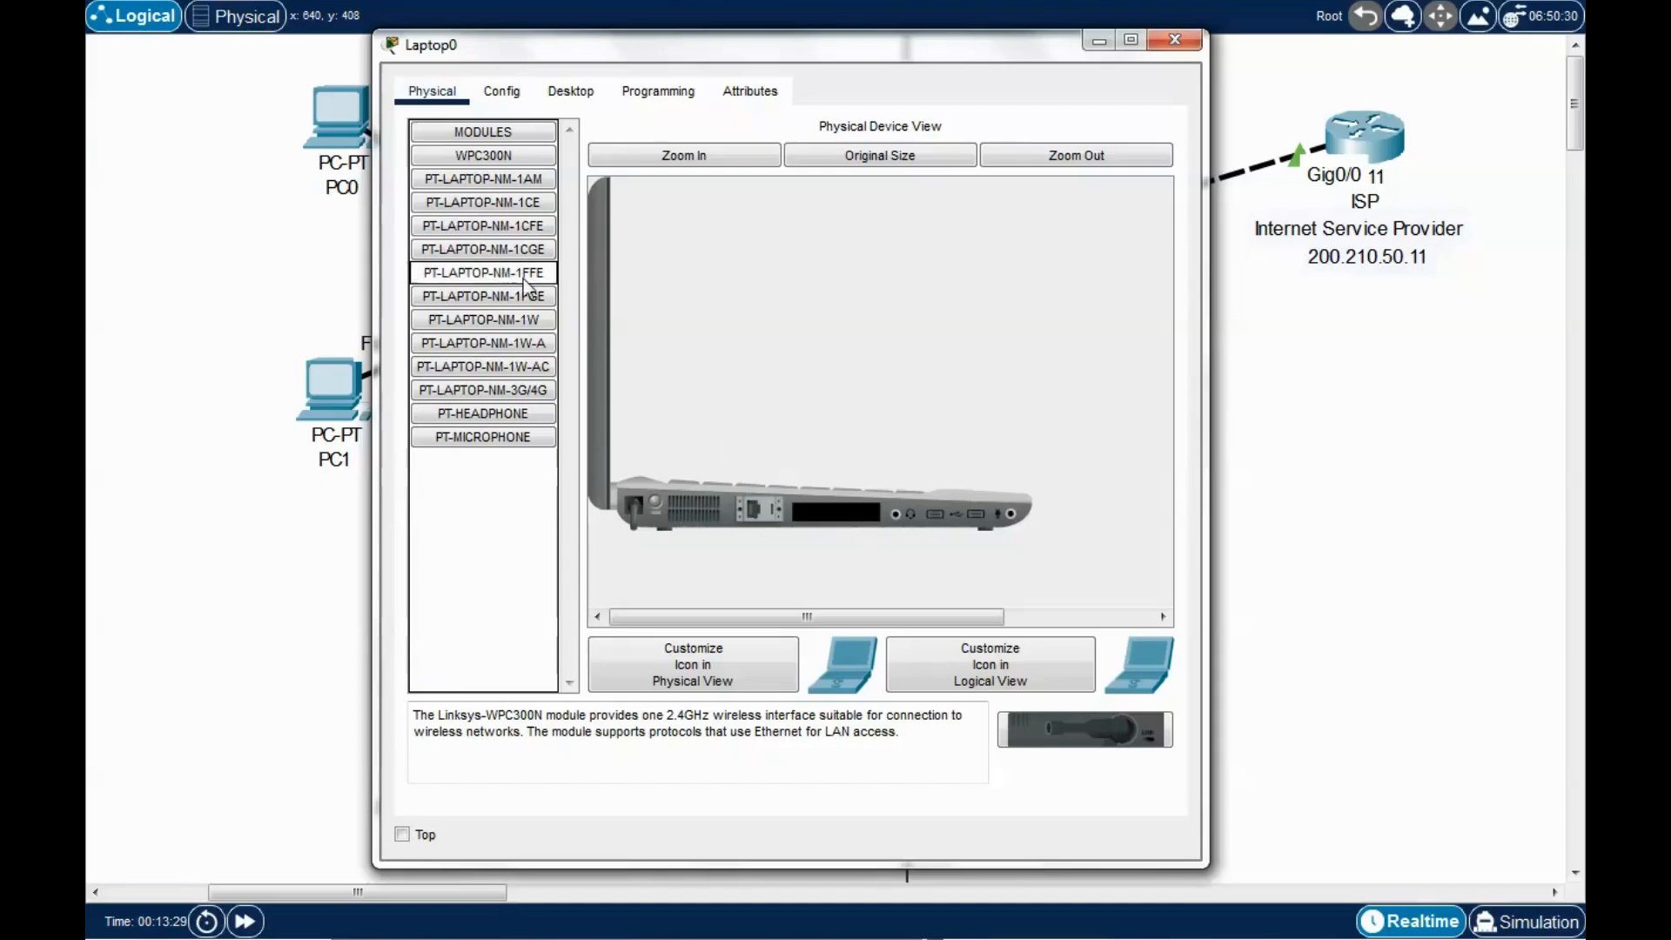
{"action": "left_click_drag", "start_coordinate": [697, 48], "coordinate": [712, 50]}
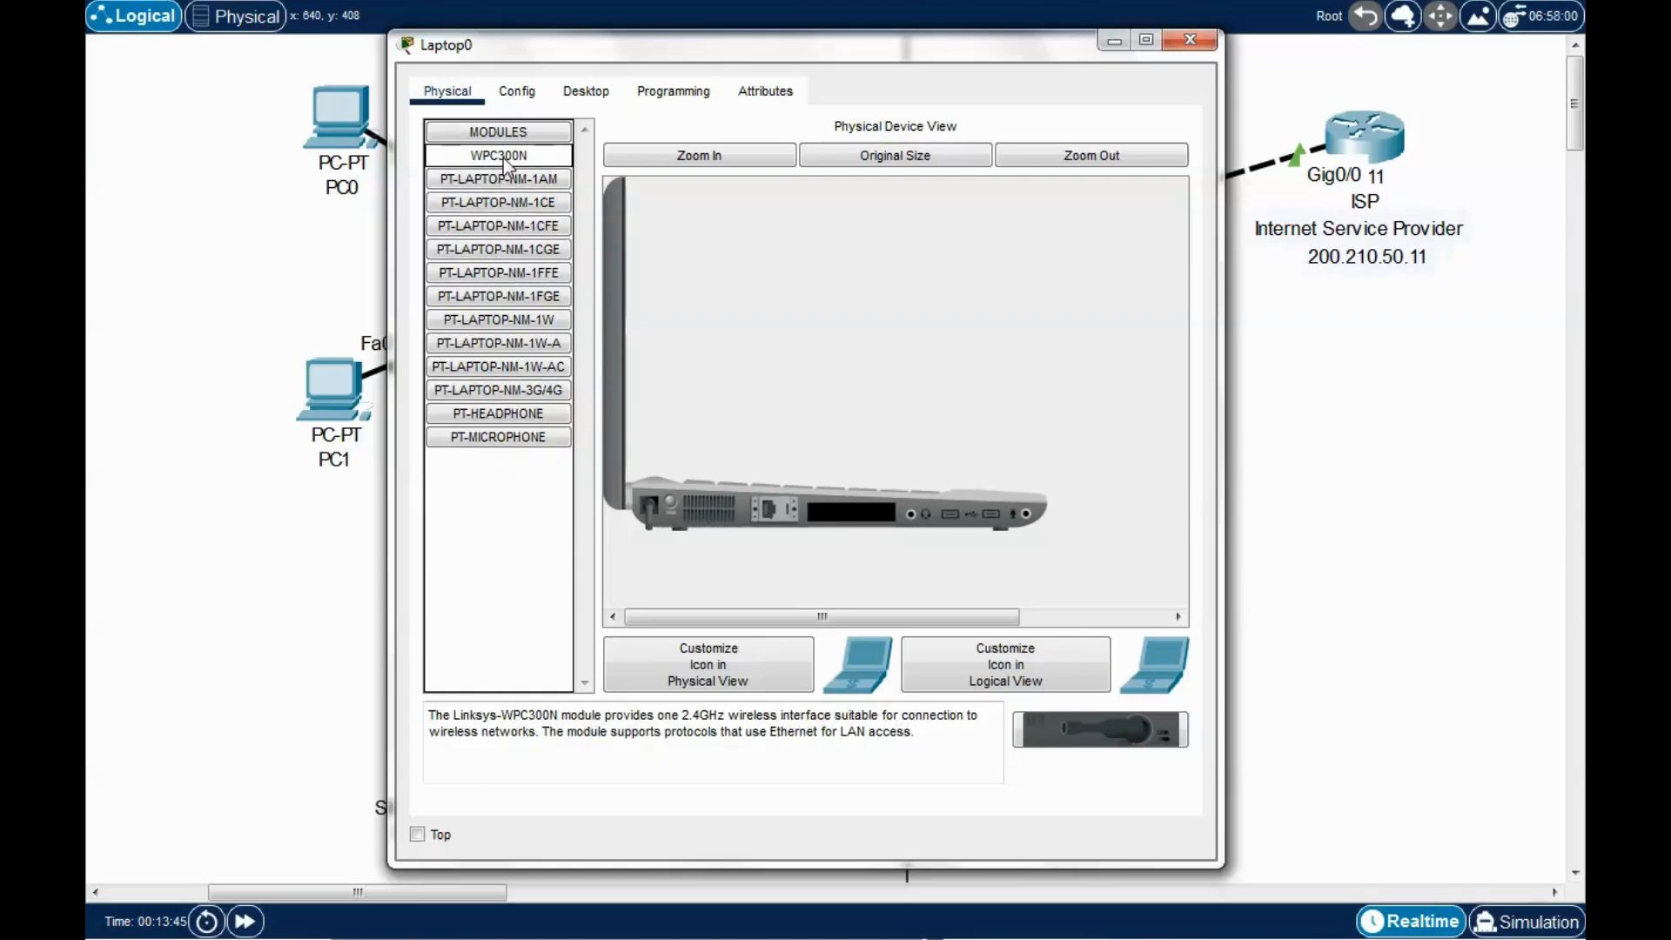
{"action": "left_click_drag", "start_coordinate": [497, 164], "coordinate": [857, 522]}
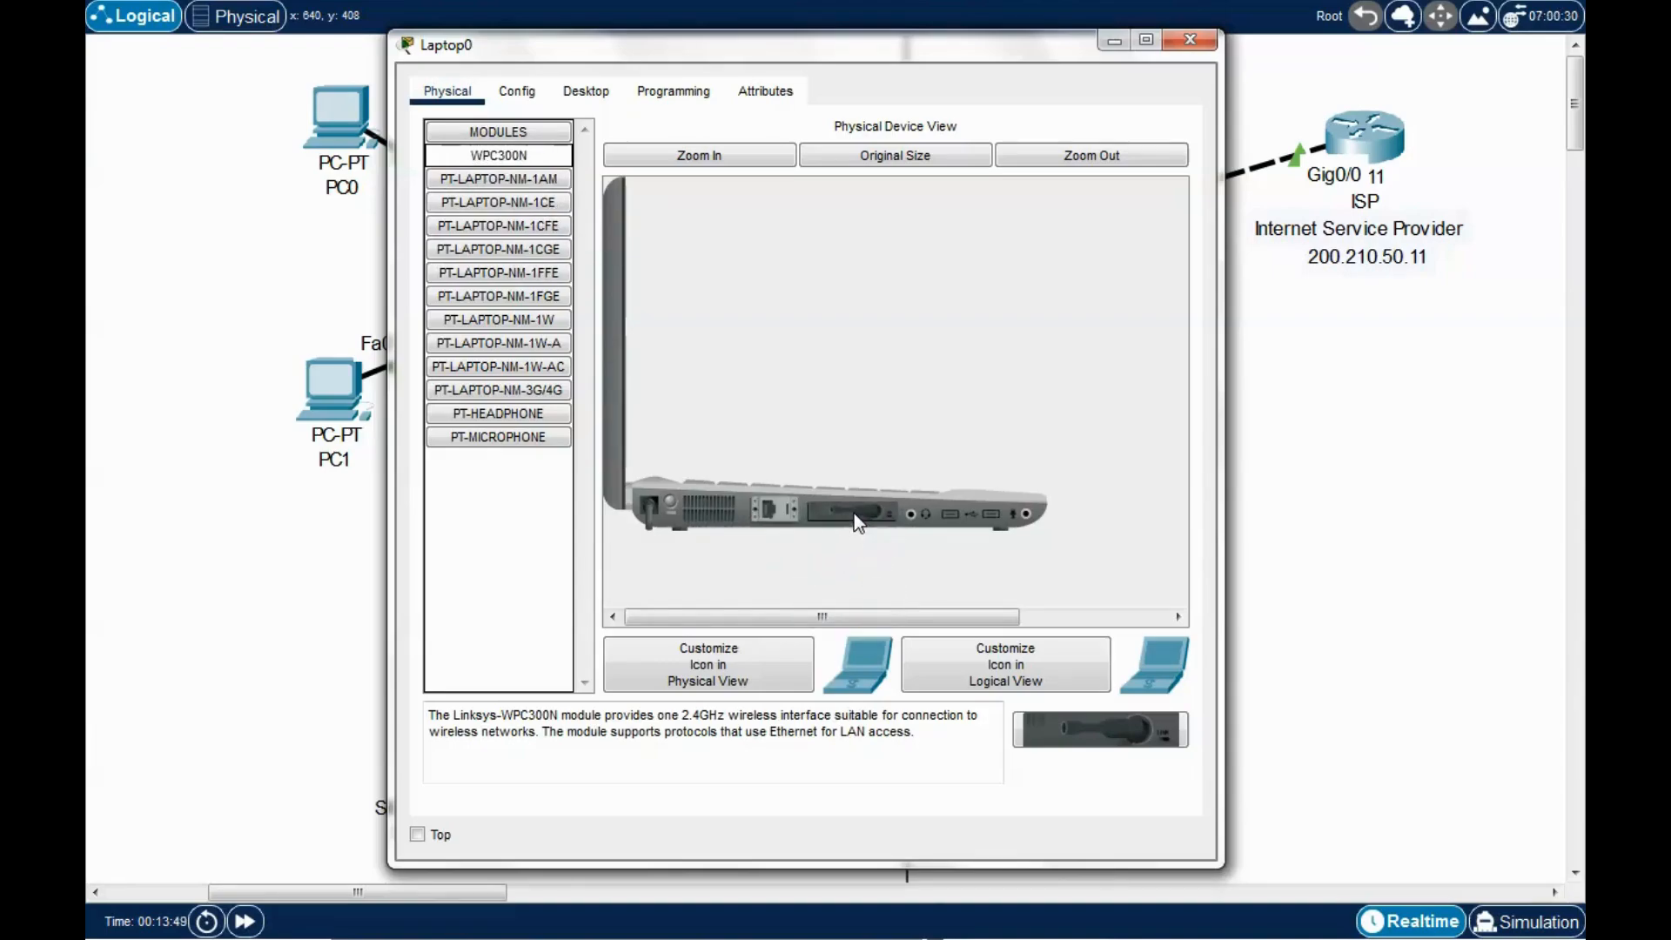
{"action": "left_click", "coordinate": [668, 503]}
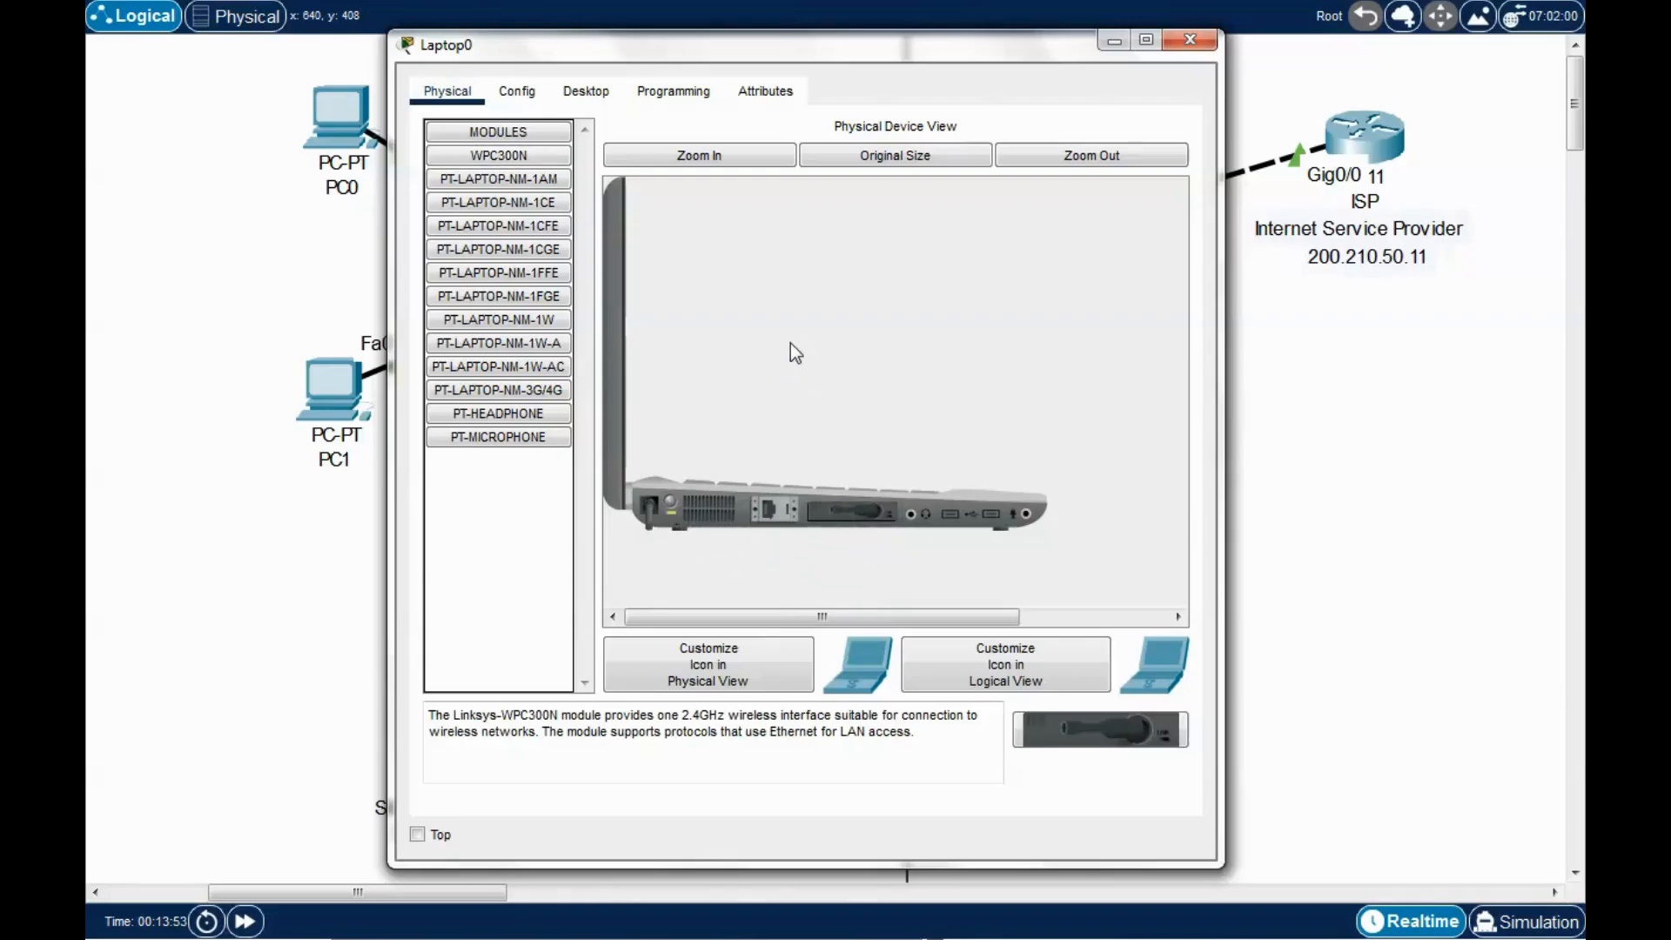
Join Laptop0 to dansitnetwork via PC Wireless using the pre-shared key, then close its window.
{"action": "left_click", "coordinate": [585, 92]}
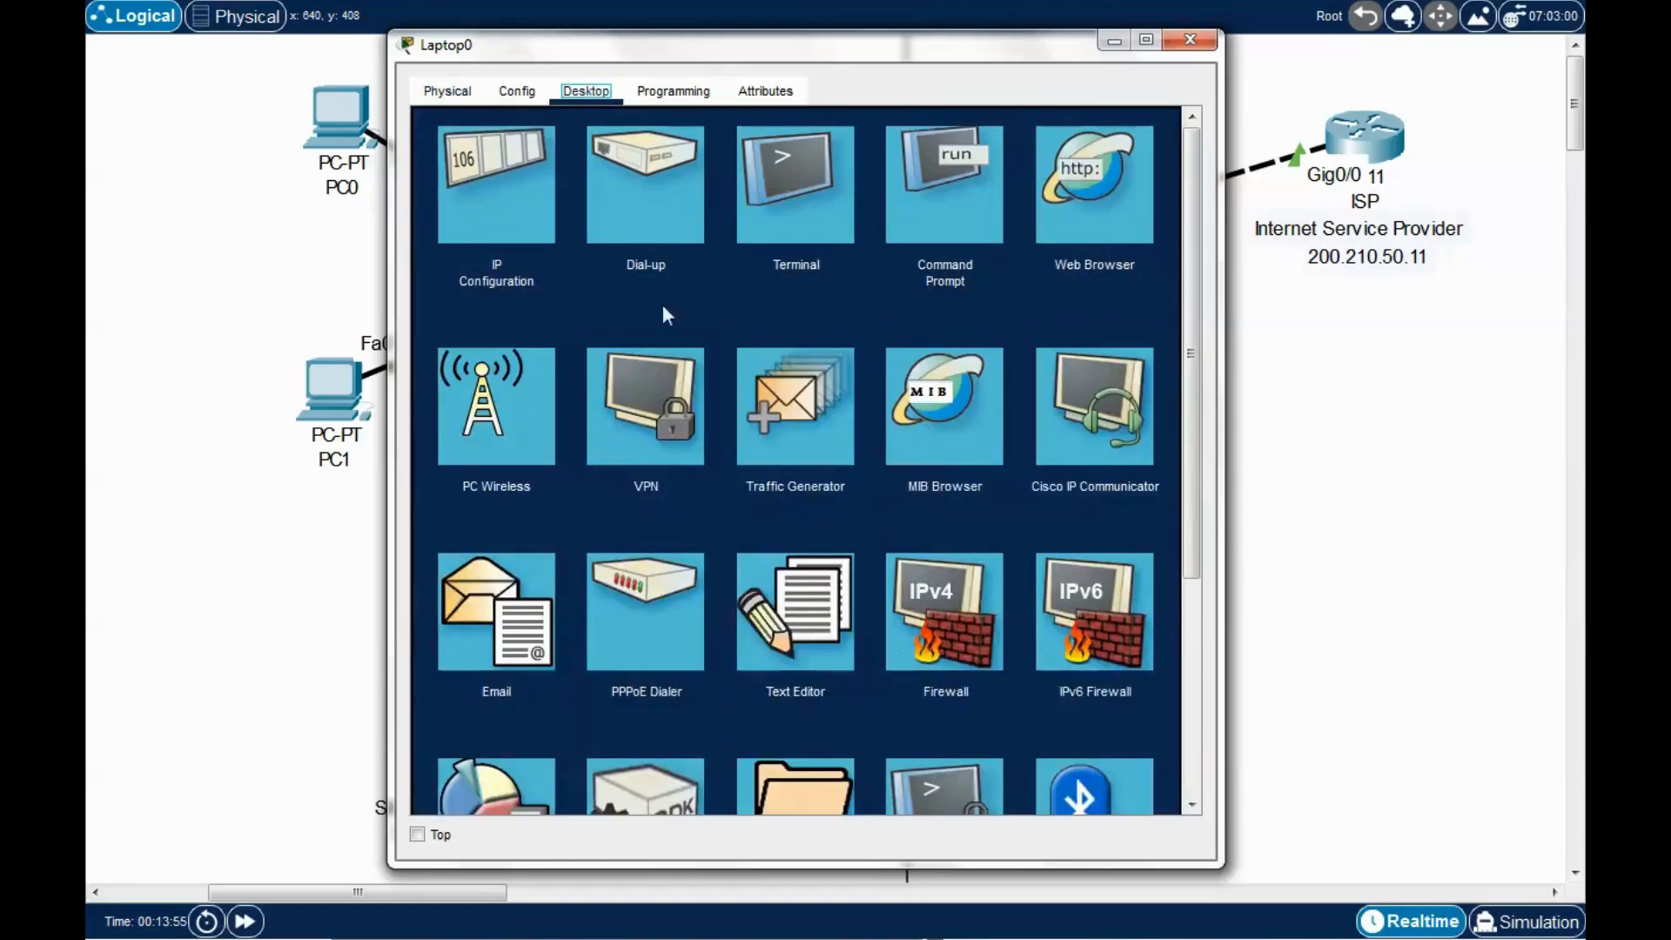
{"action": "left_click", "coordinate": [522, 407]}
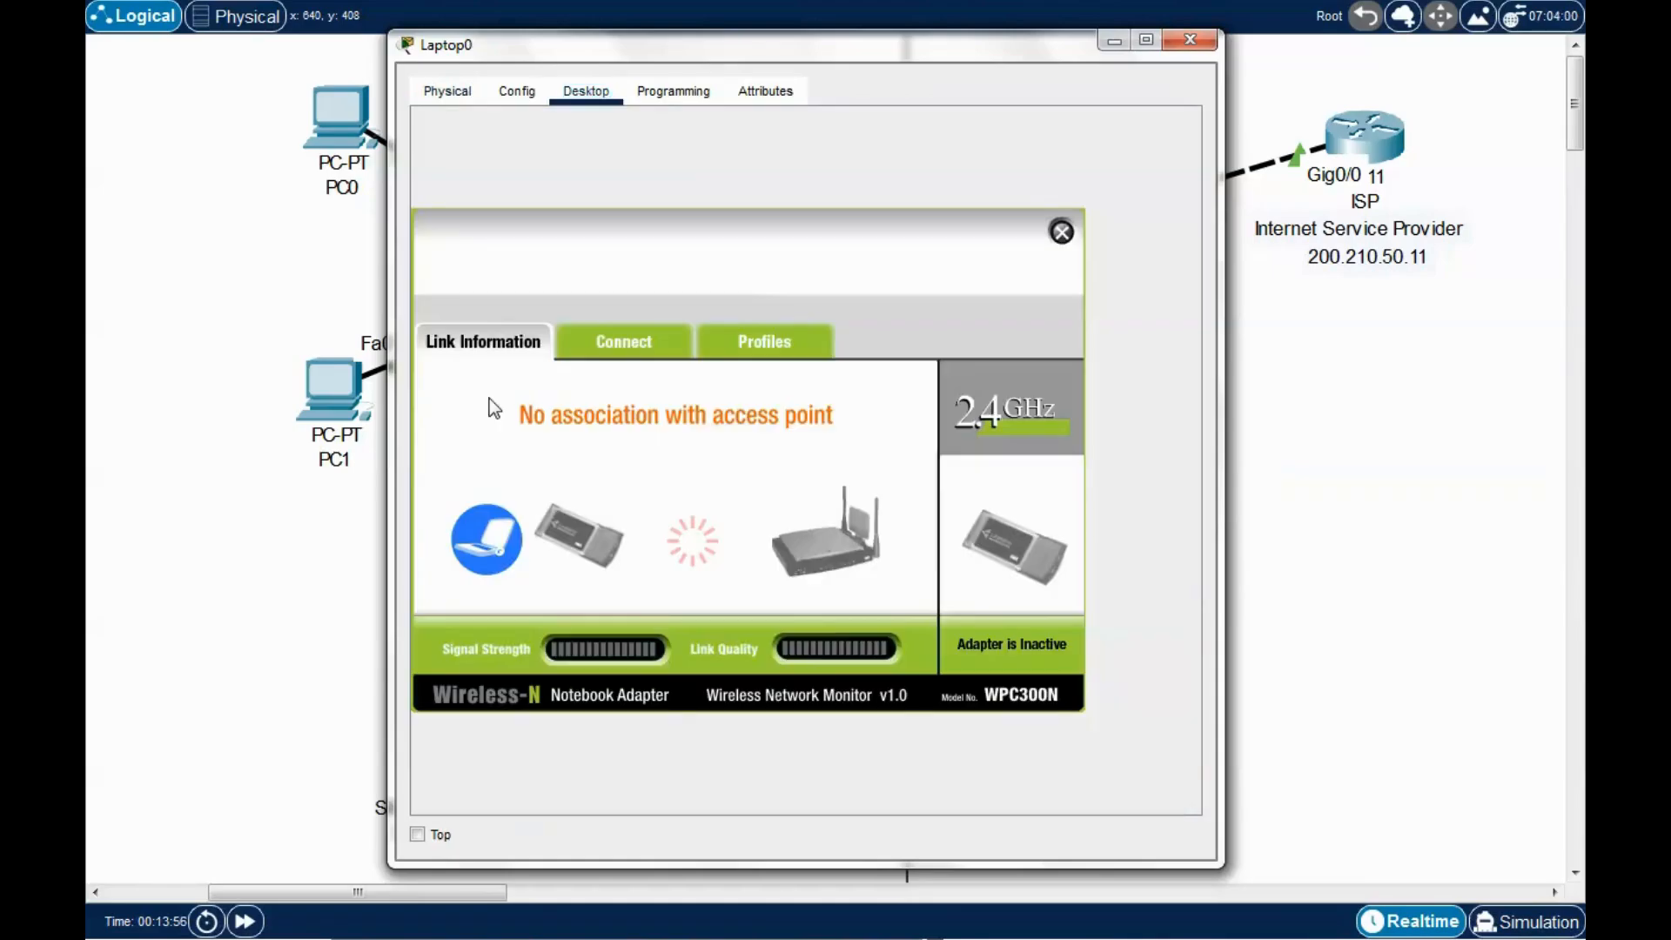
{"action": "left_click_drag", "start_coordinate": [823, 53], "coordinate": [1056, 32]}
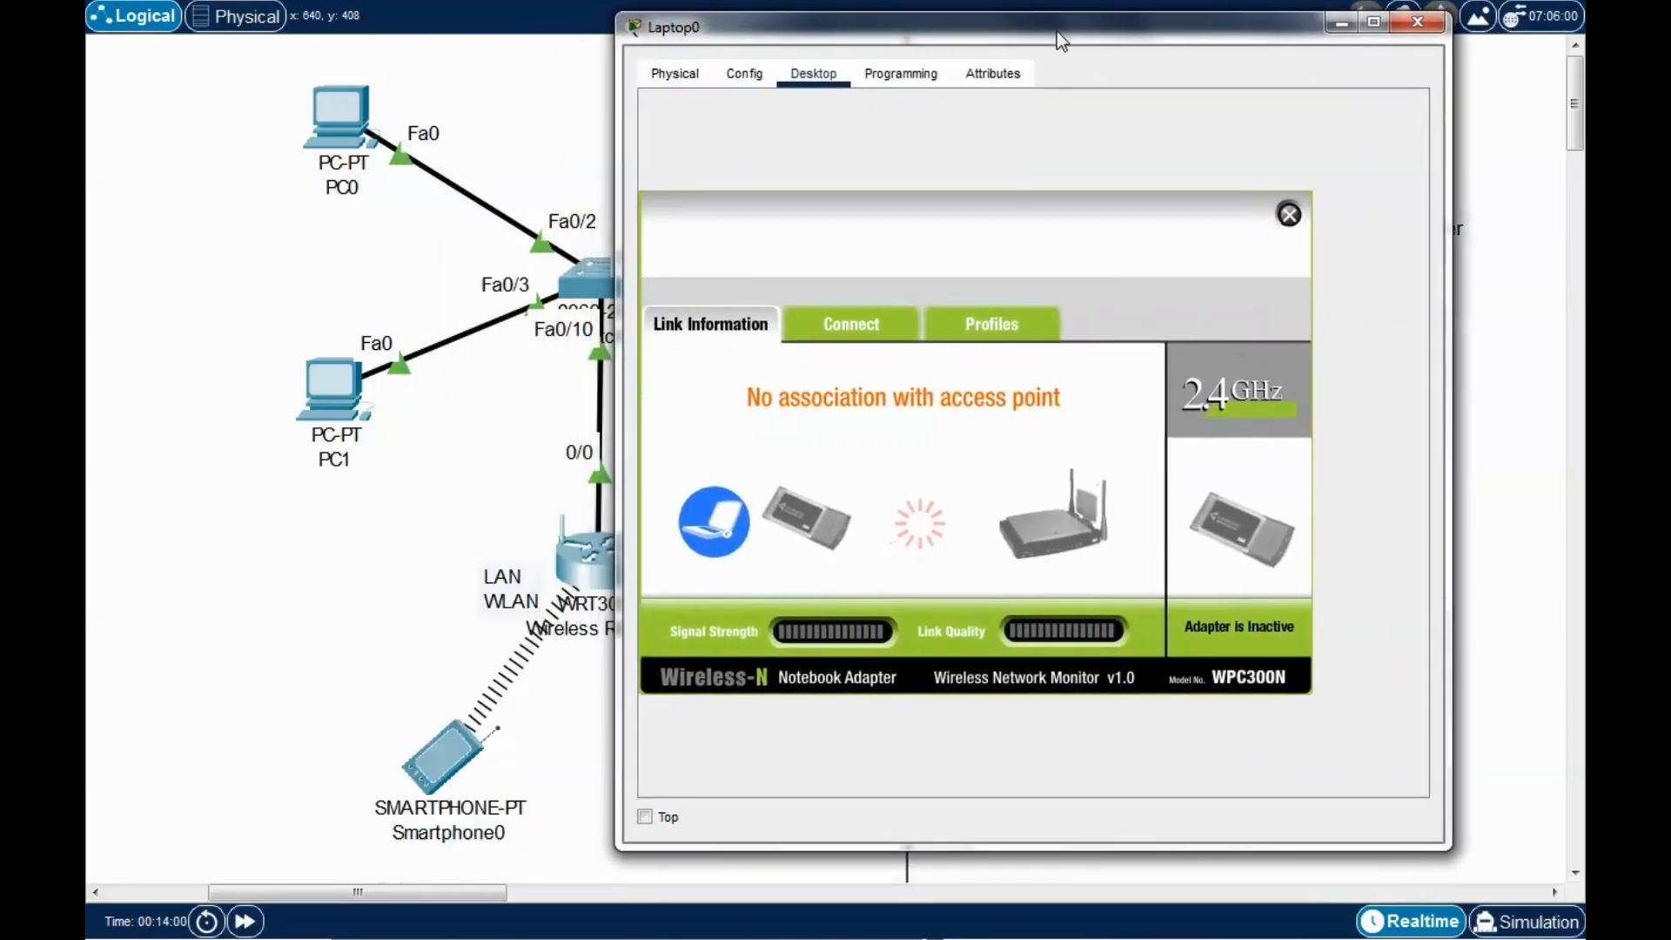
{"action": "left_click", "coordinate": [862, 328]}
{"action": "left_click", "coordinate": [1011, 579]}
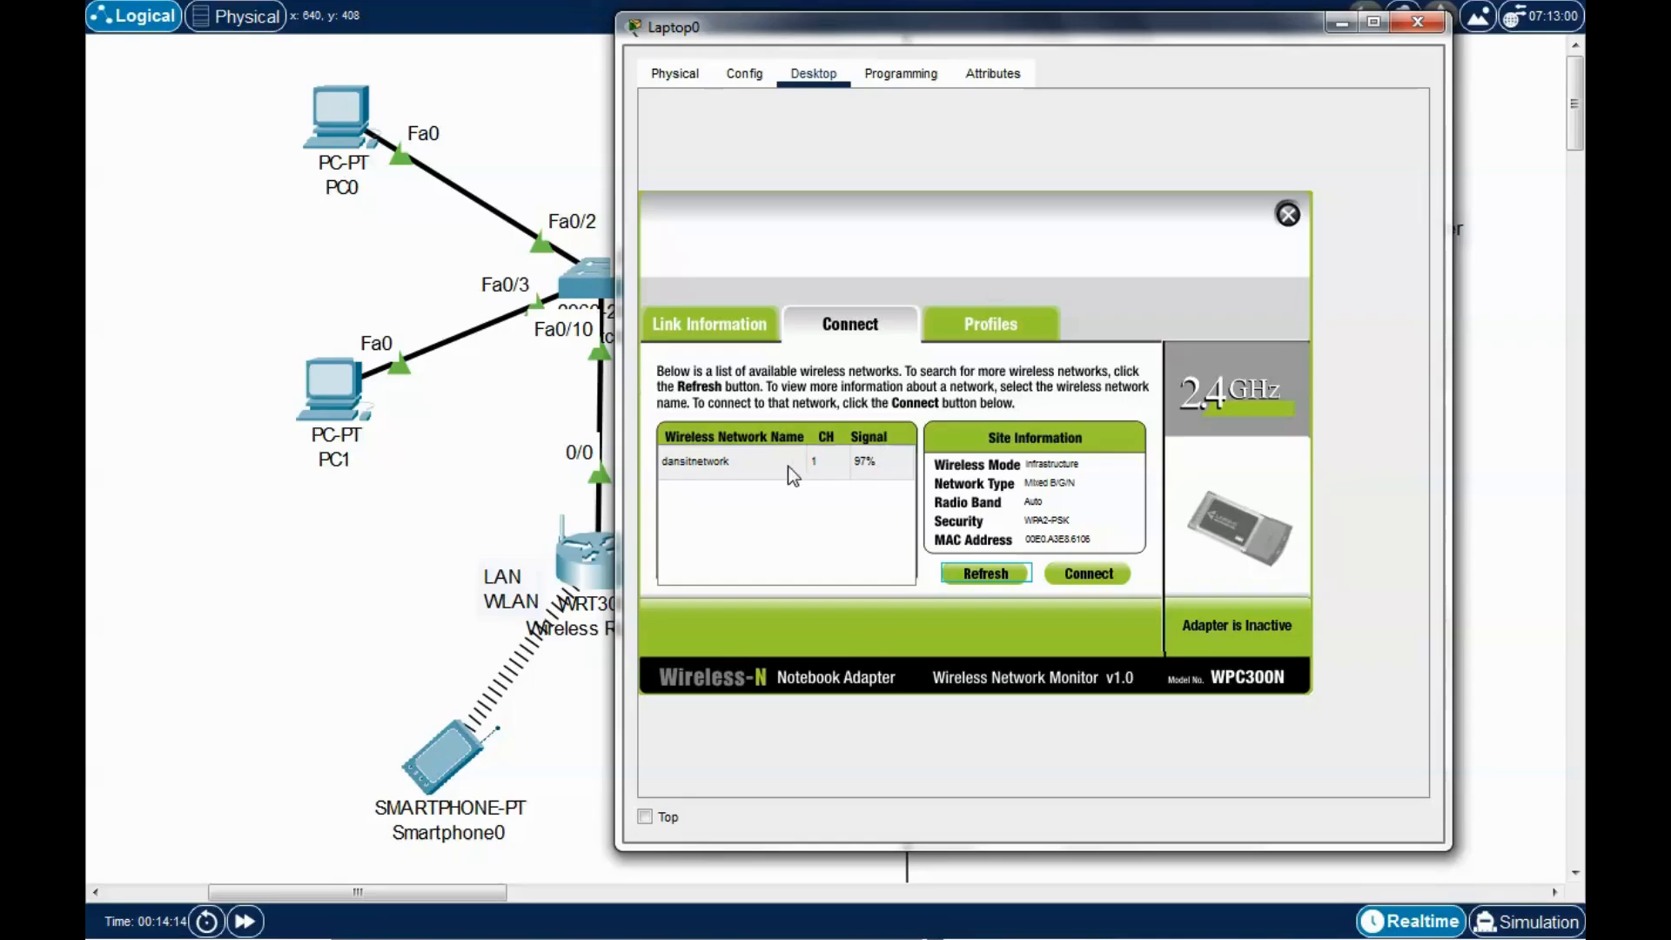
{"action": "left_click", "coordinate": [719, 465]}
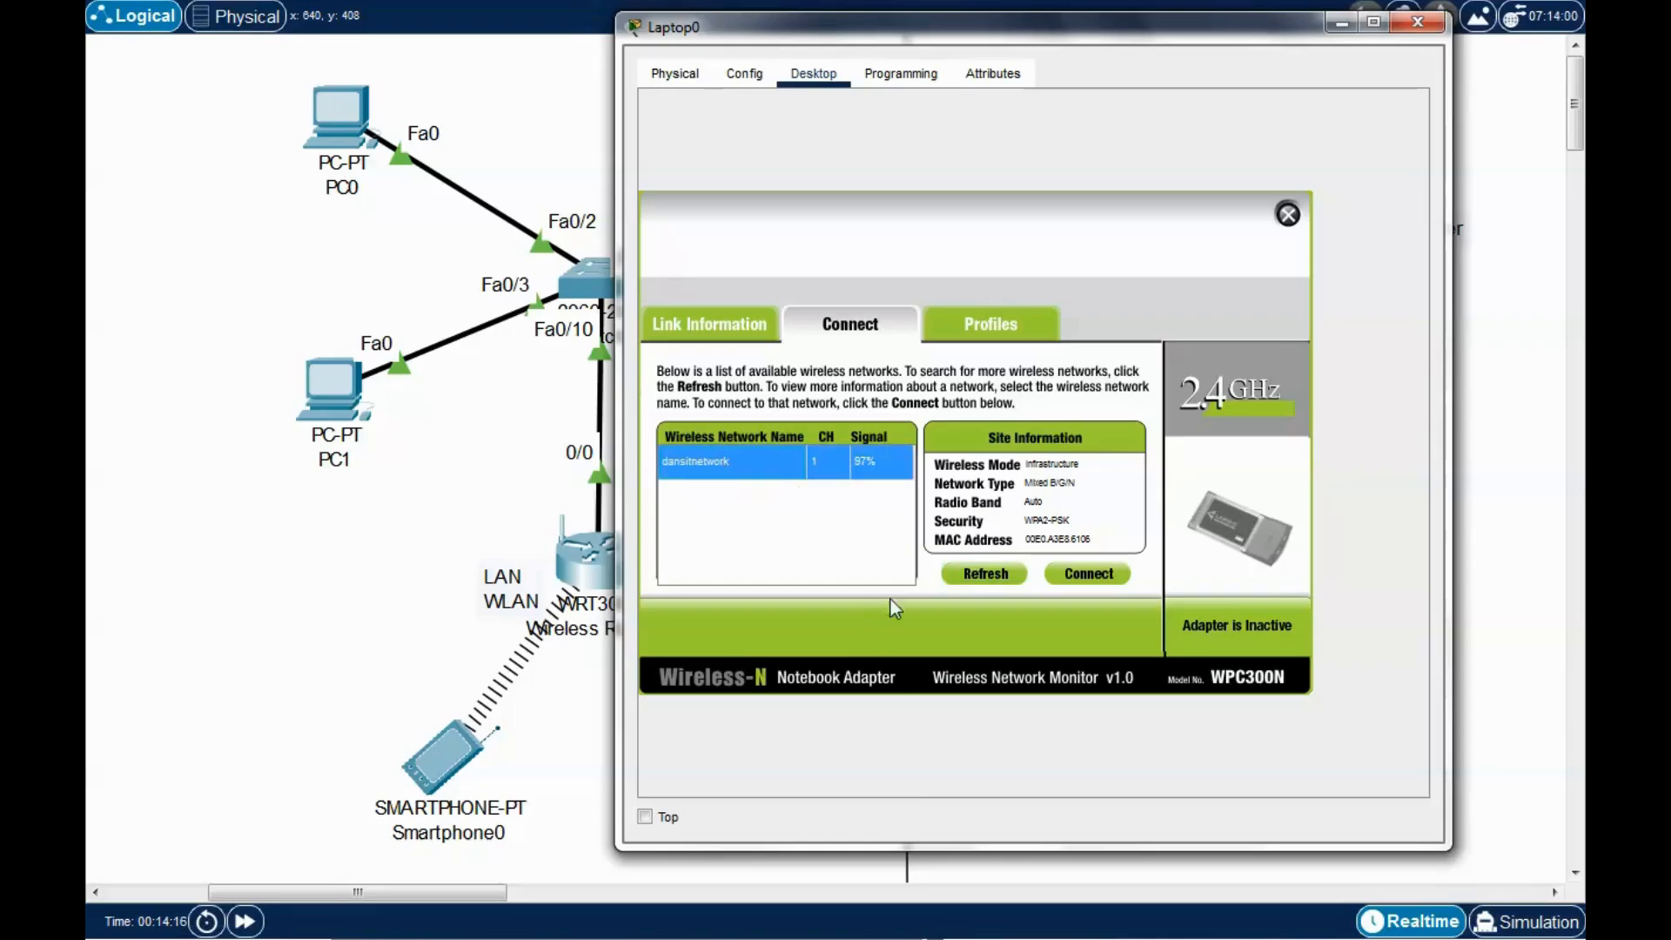
{"action": "left_click", "coordinate": [1083, 579]}
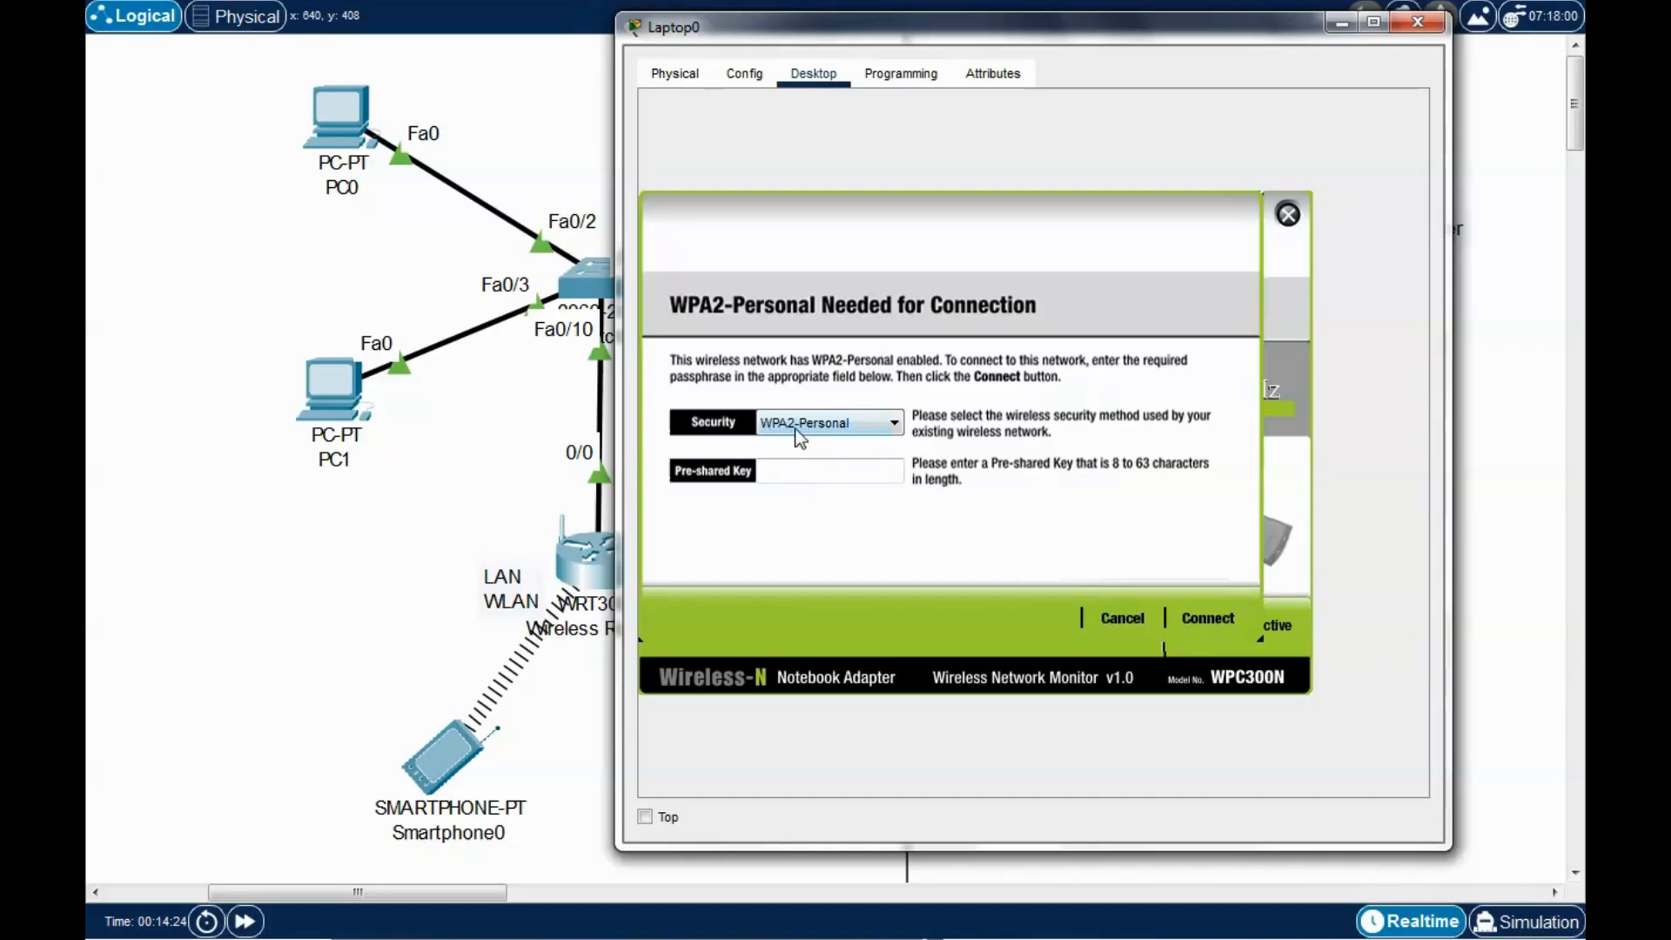
{"action": "left_click", "coordinate": [793, 476]}
{"action": "type", "text": "password12345"}
{"action": "left_click", "coordinate": [1208, 620]}
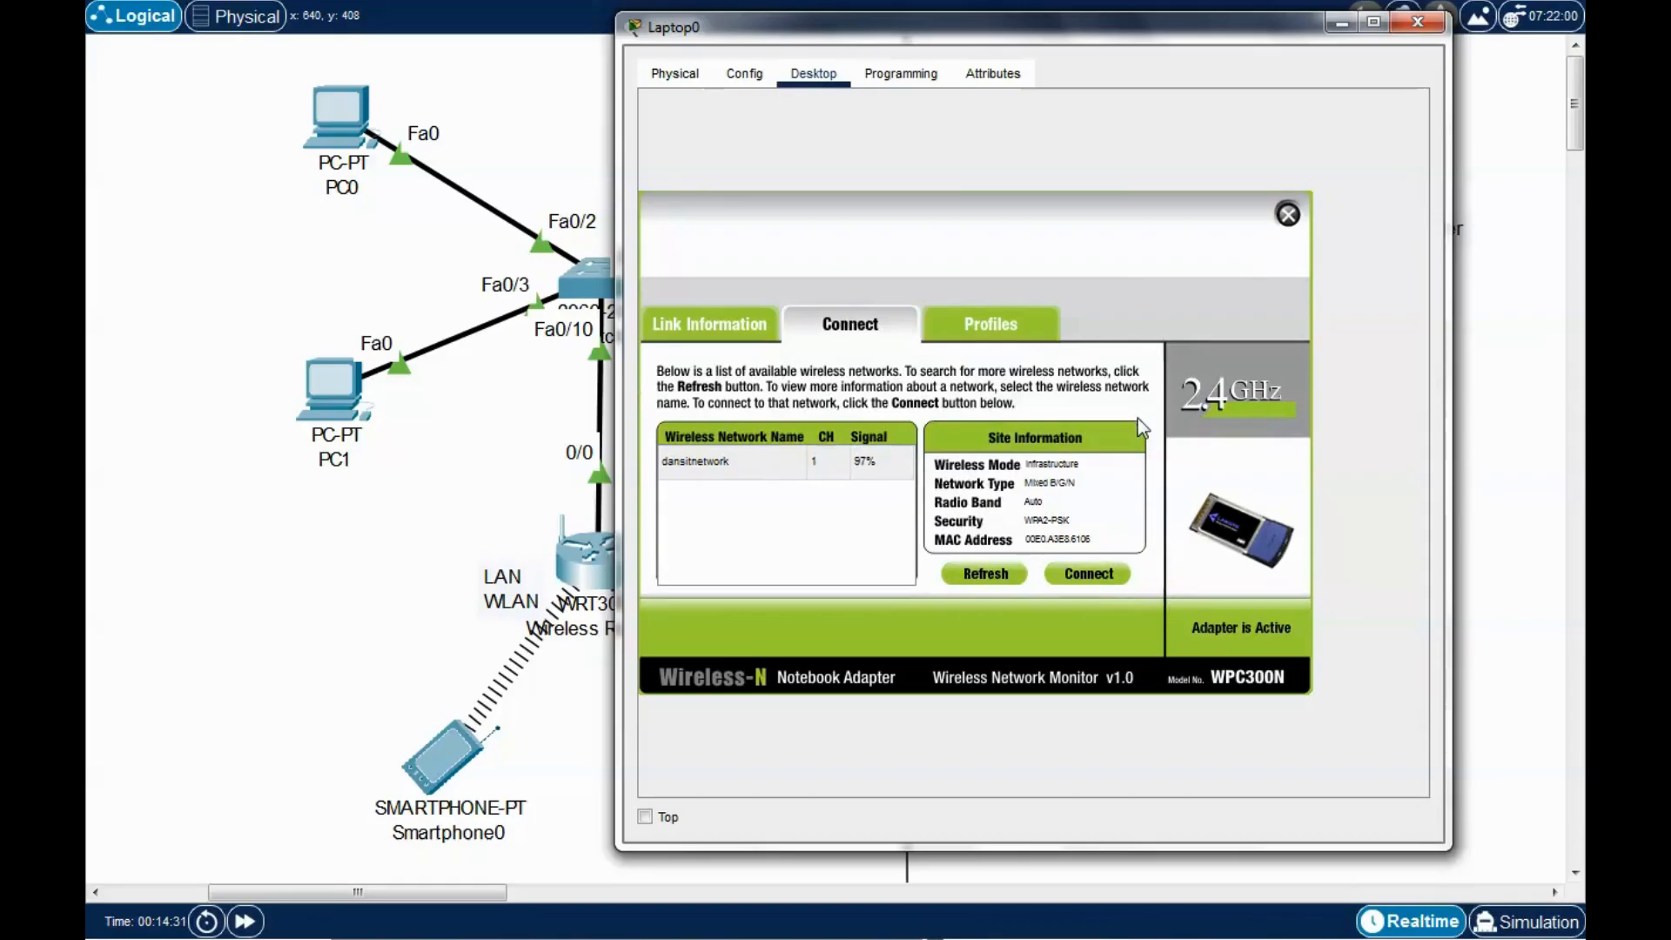
{"action": "left_click_drag", "start_coordinate": [1192, 31], "coordinate": [1182, 29]}
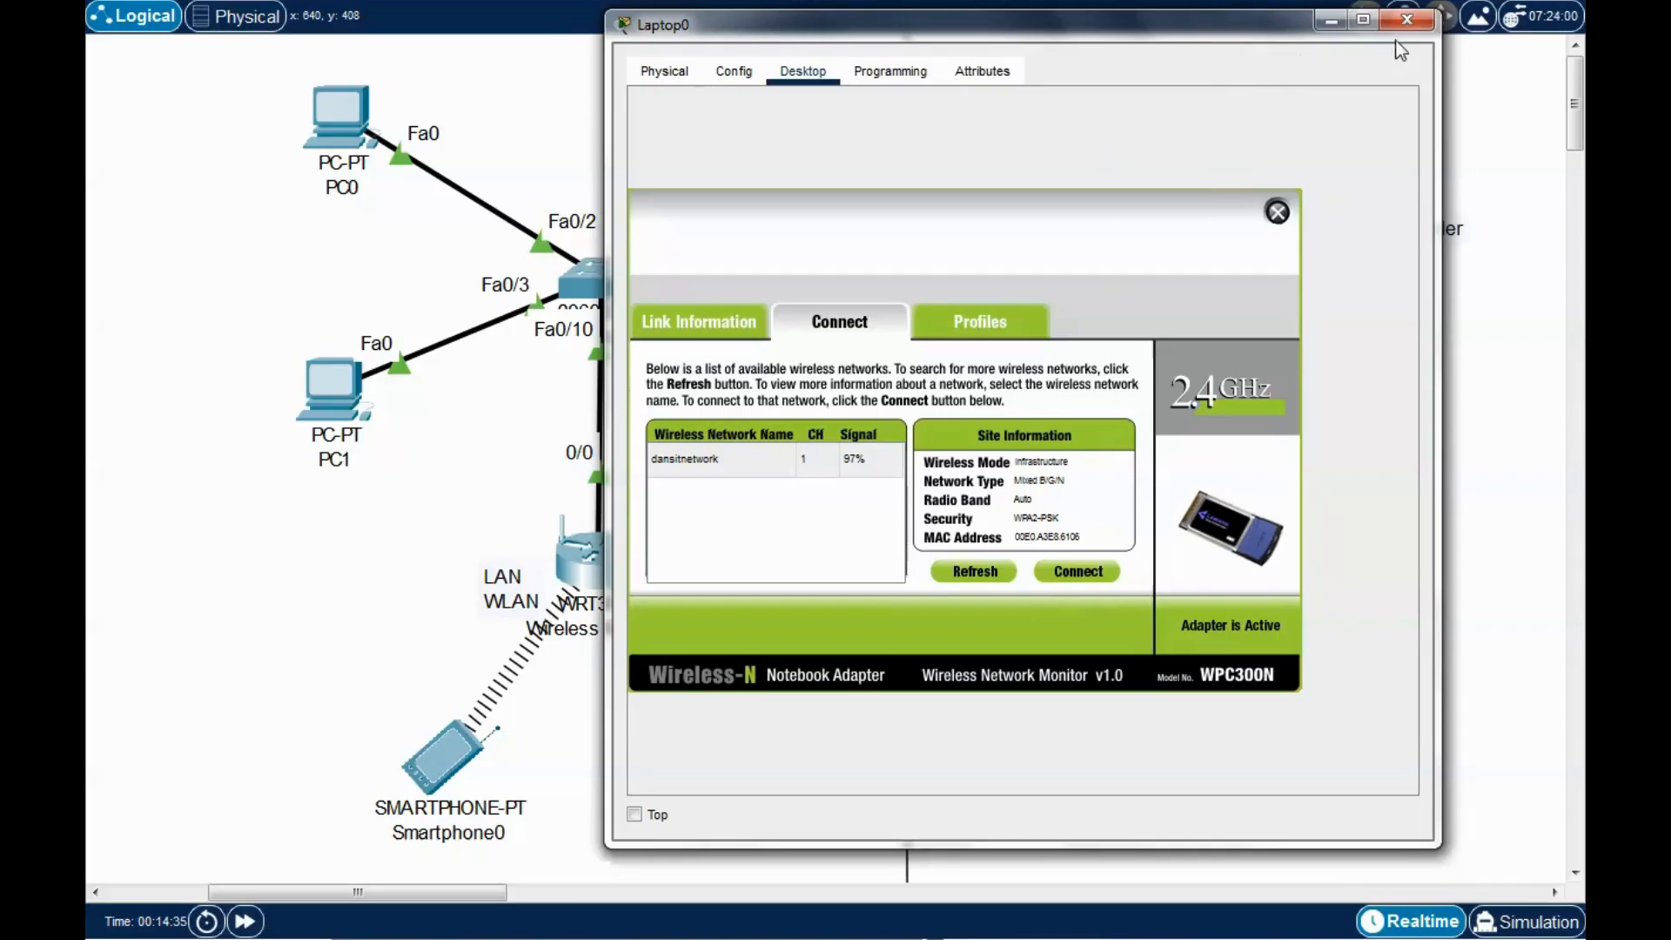
{"action": "left_click", "coordinate": [1407, 20]}
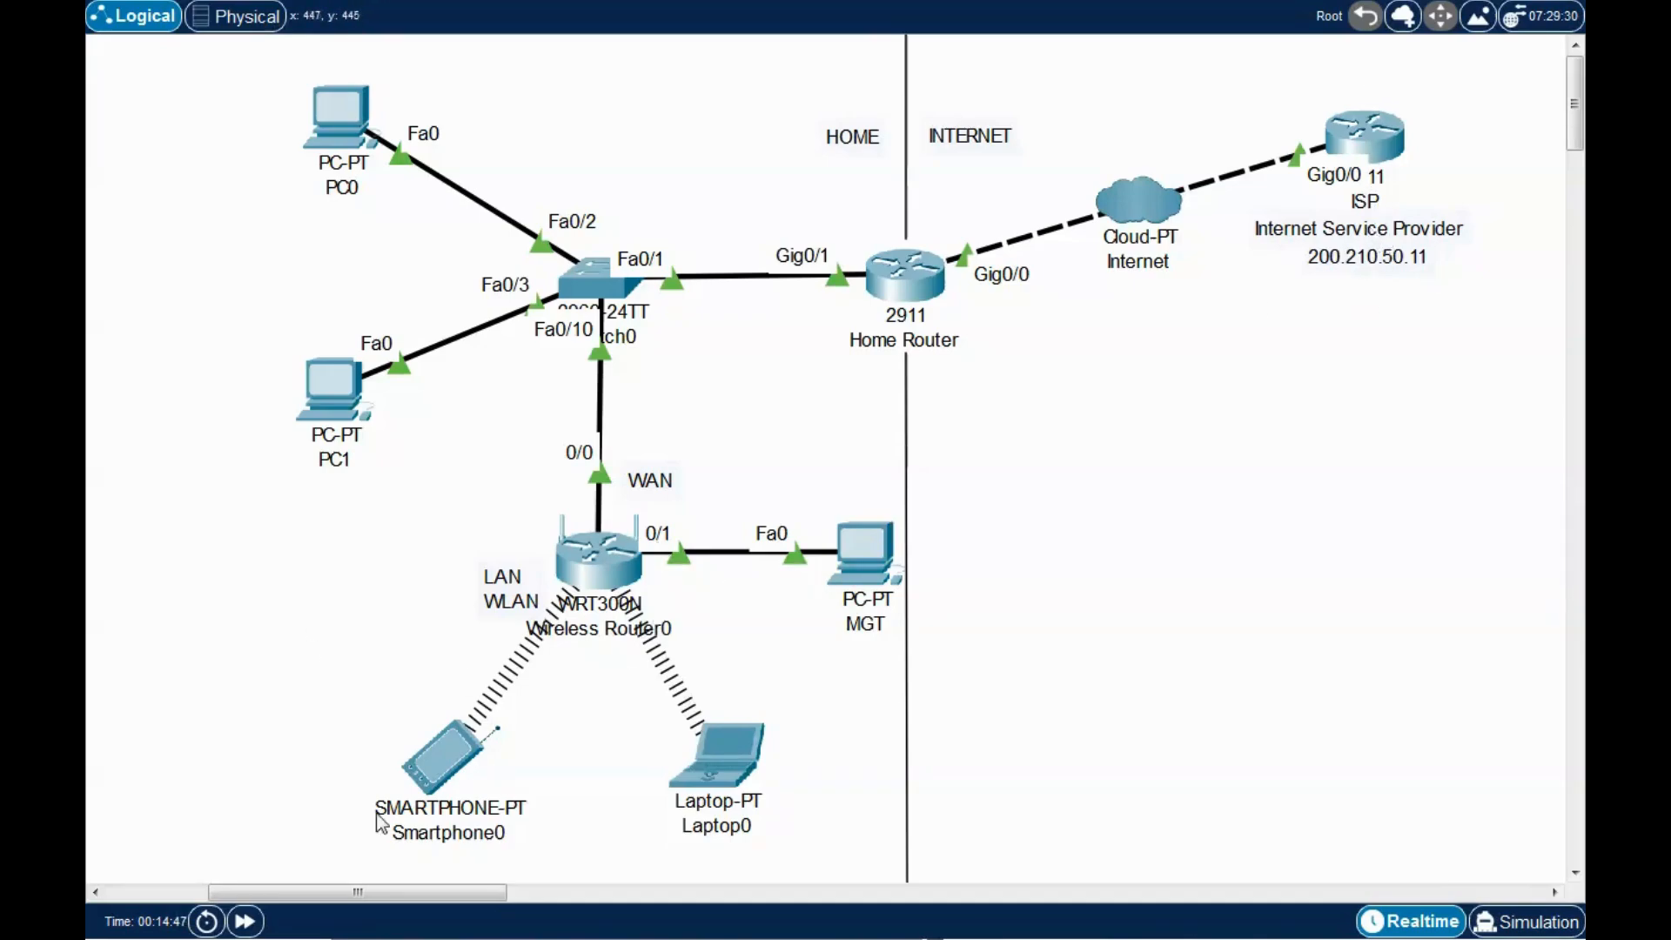
From Smartphone0's command line, ping the ISP server at 200.210.50.11.
{"action": "left_click", "coordinate": [438, 770]}
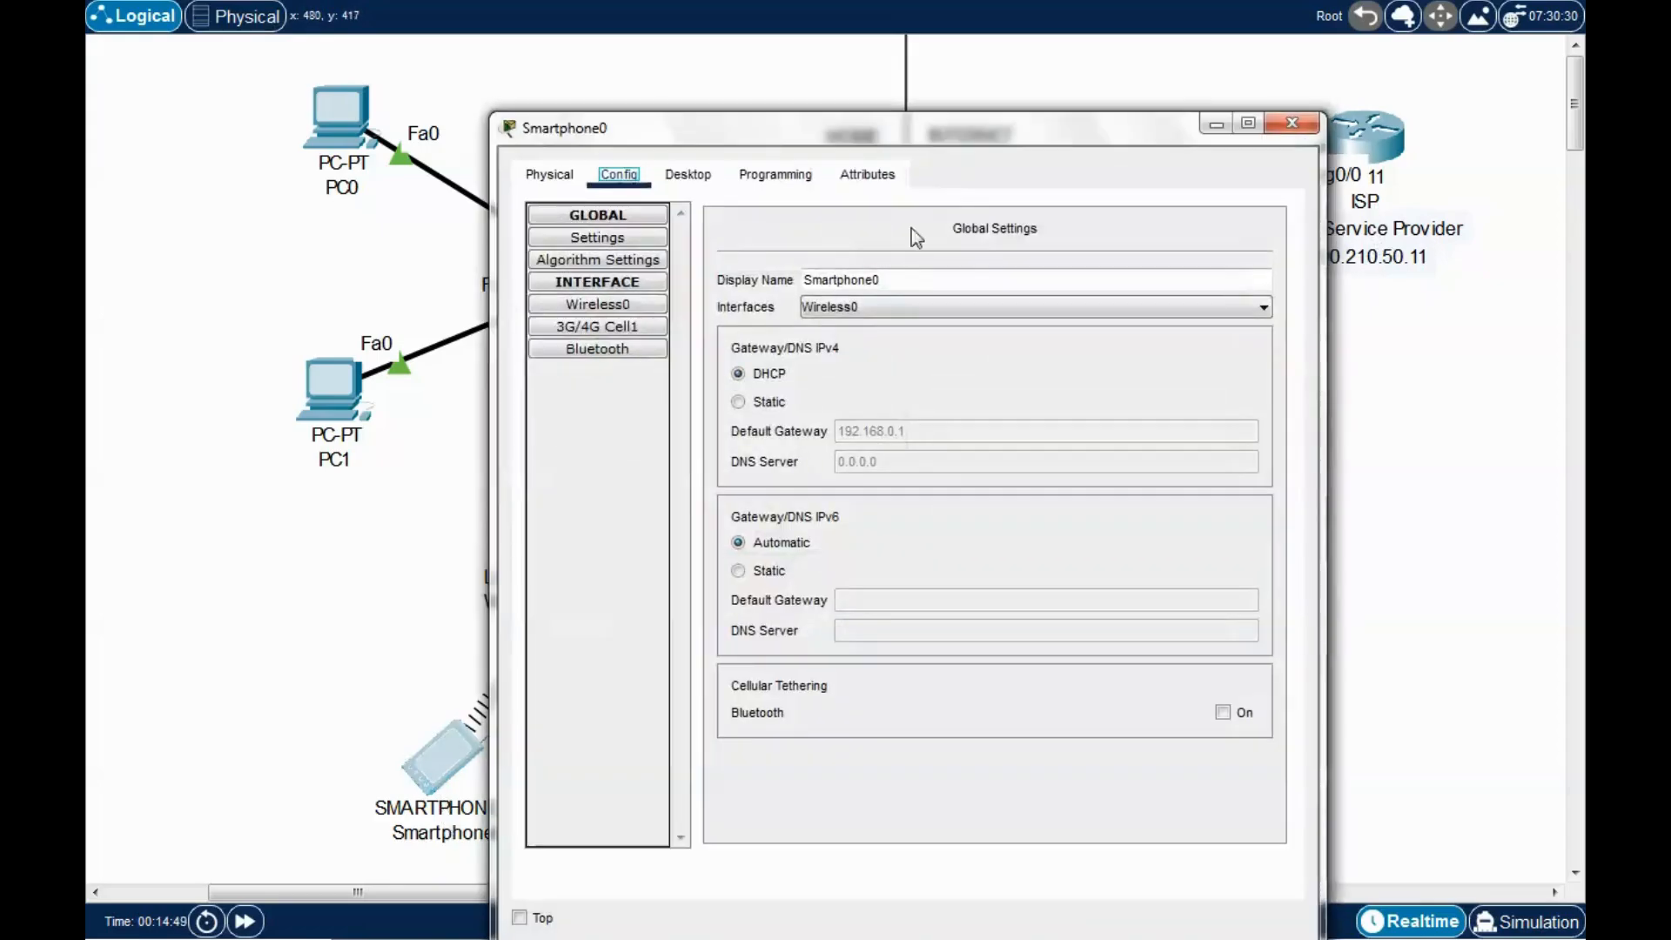
{"action": "left_click_drag", "start_coordinate": [974, 132], "coordinate": [826, 62]}
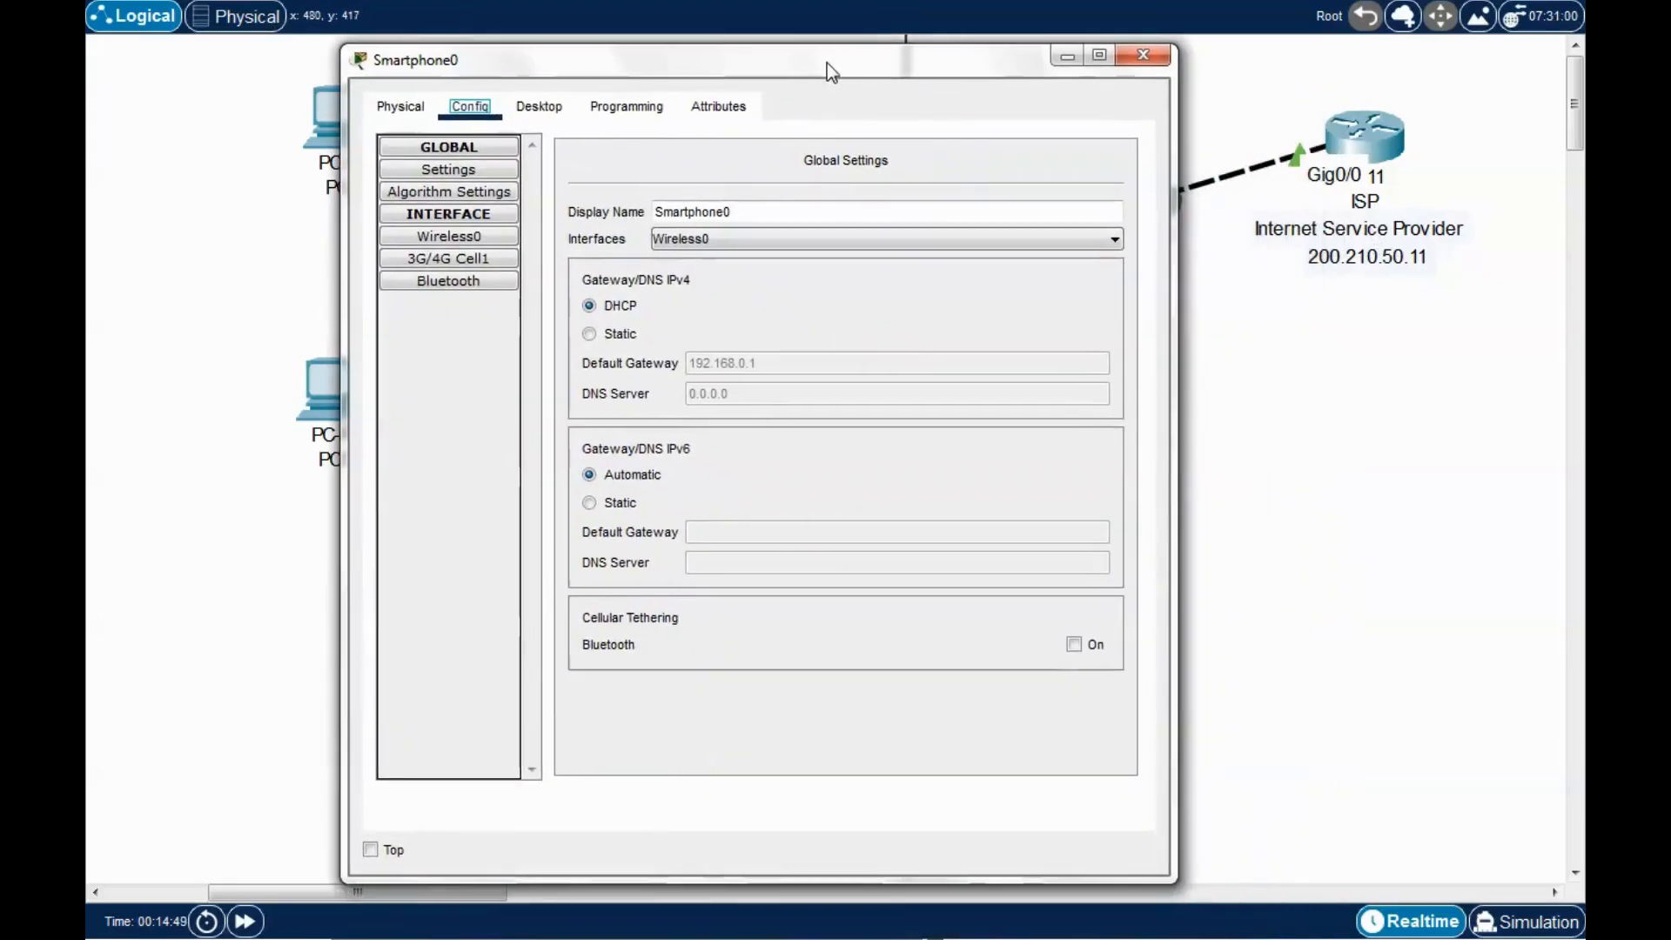
{"action": "left_click", "coordinate": [538, 106]}
{"action": "left_click_drag", "start_coordinate": [686, 67], "coordinate": [713, 73]}
{"action": "left_click", "coordinate": [755, 205]}
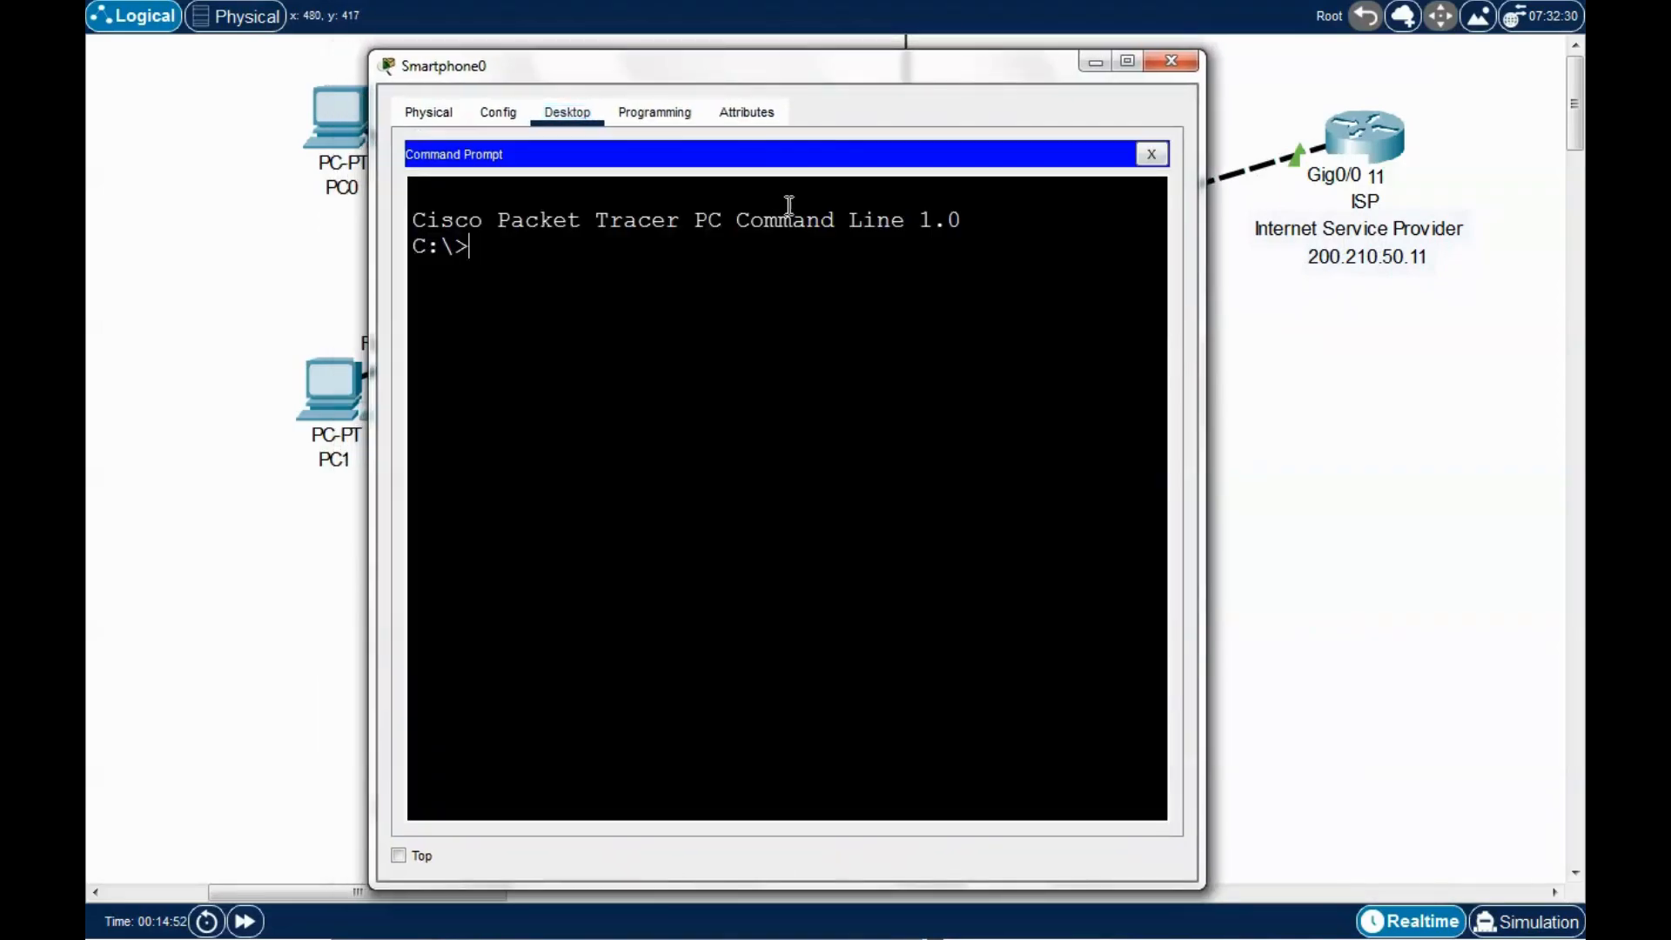
{"action": "left_click_drag", "start_coordinate": [831, 76], "coordinate": [1117, 520]}
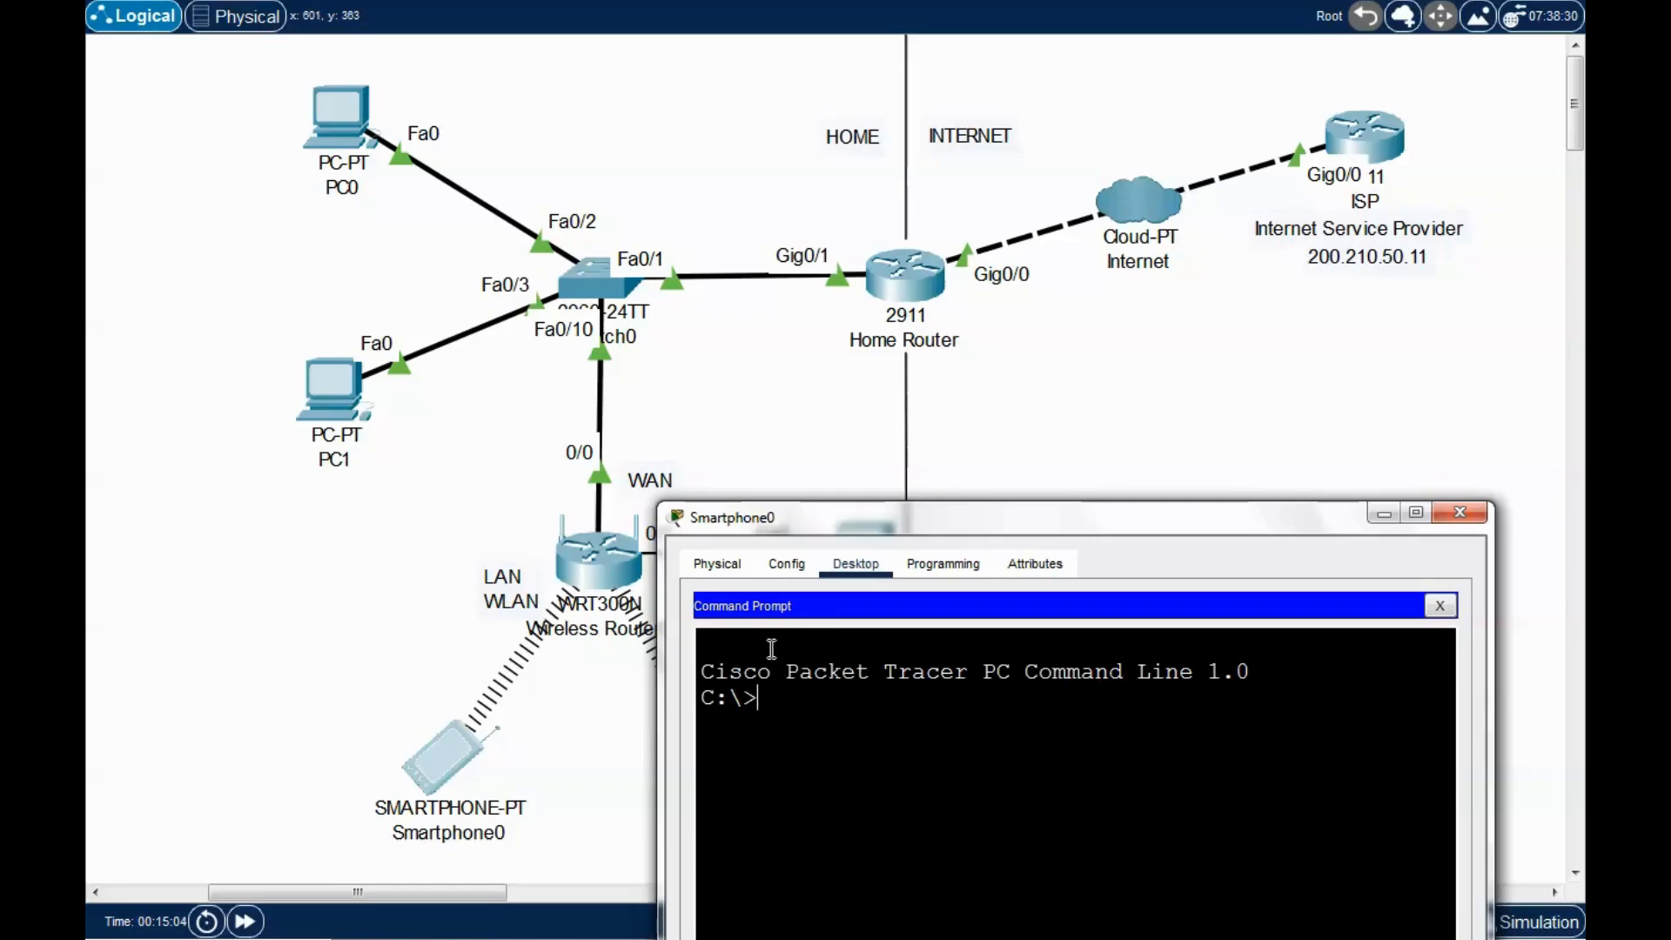
{"action": "left_click_drag", "start_coordinate": [1145, 526], "coordinate": [860, 105]}
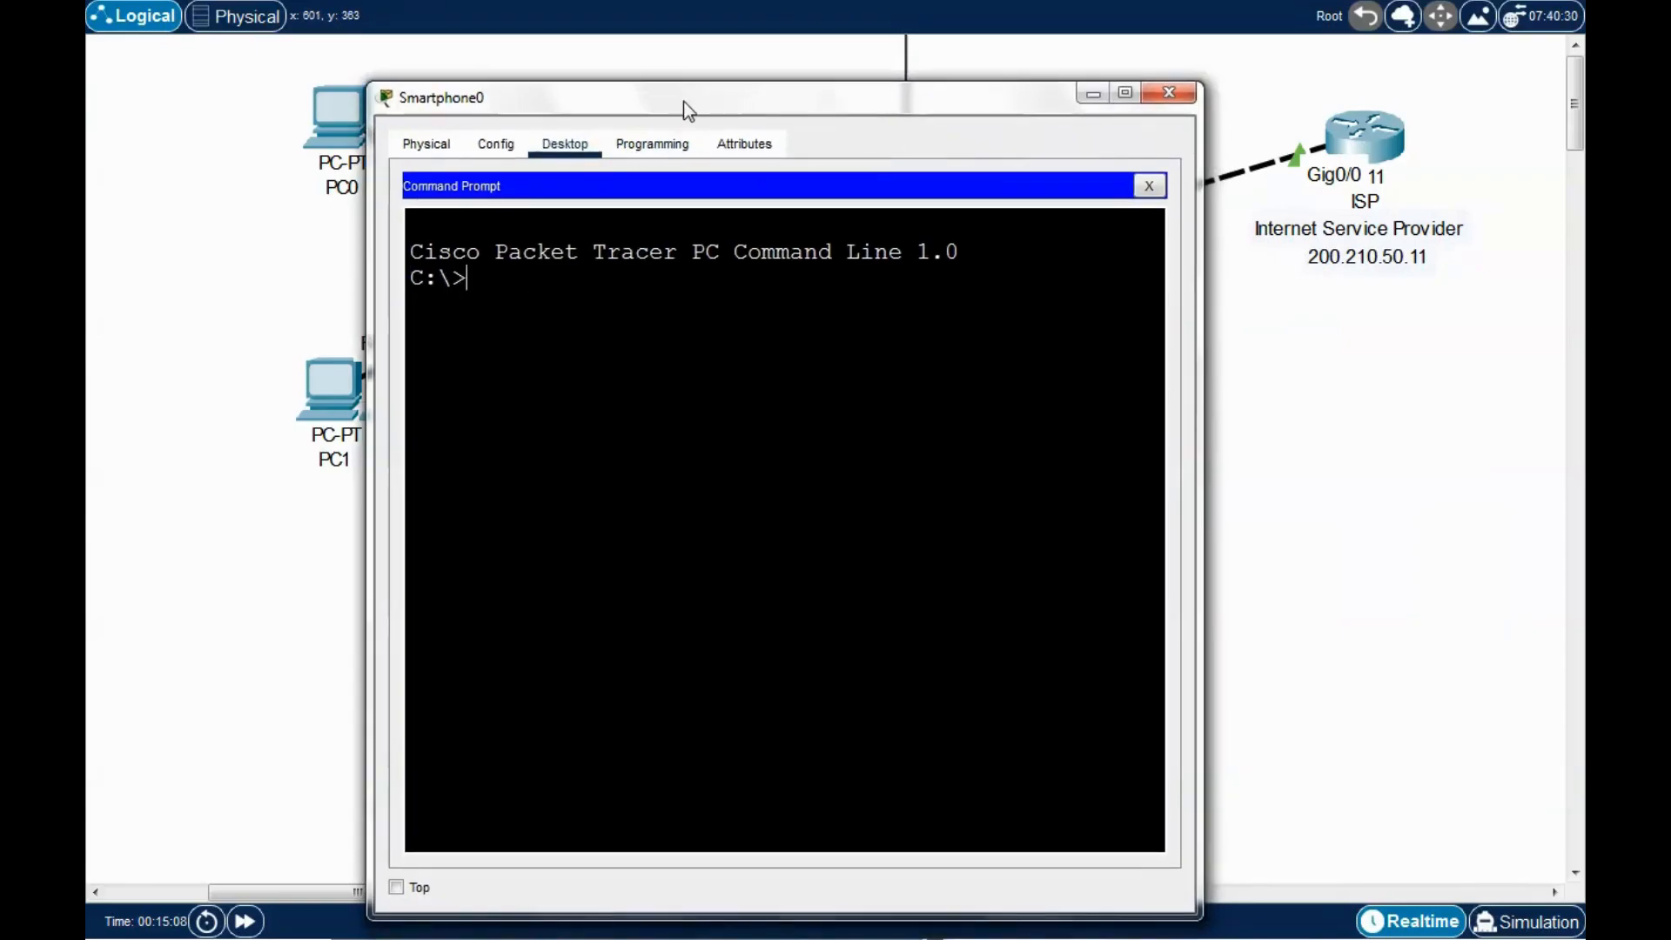
{"action": "left_click_drag", "start_coordinate": [688, 103], "coordinate": [678, 99]}
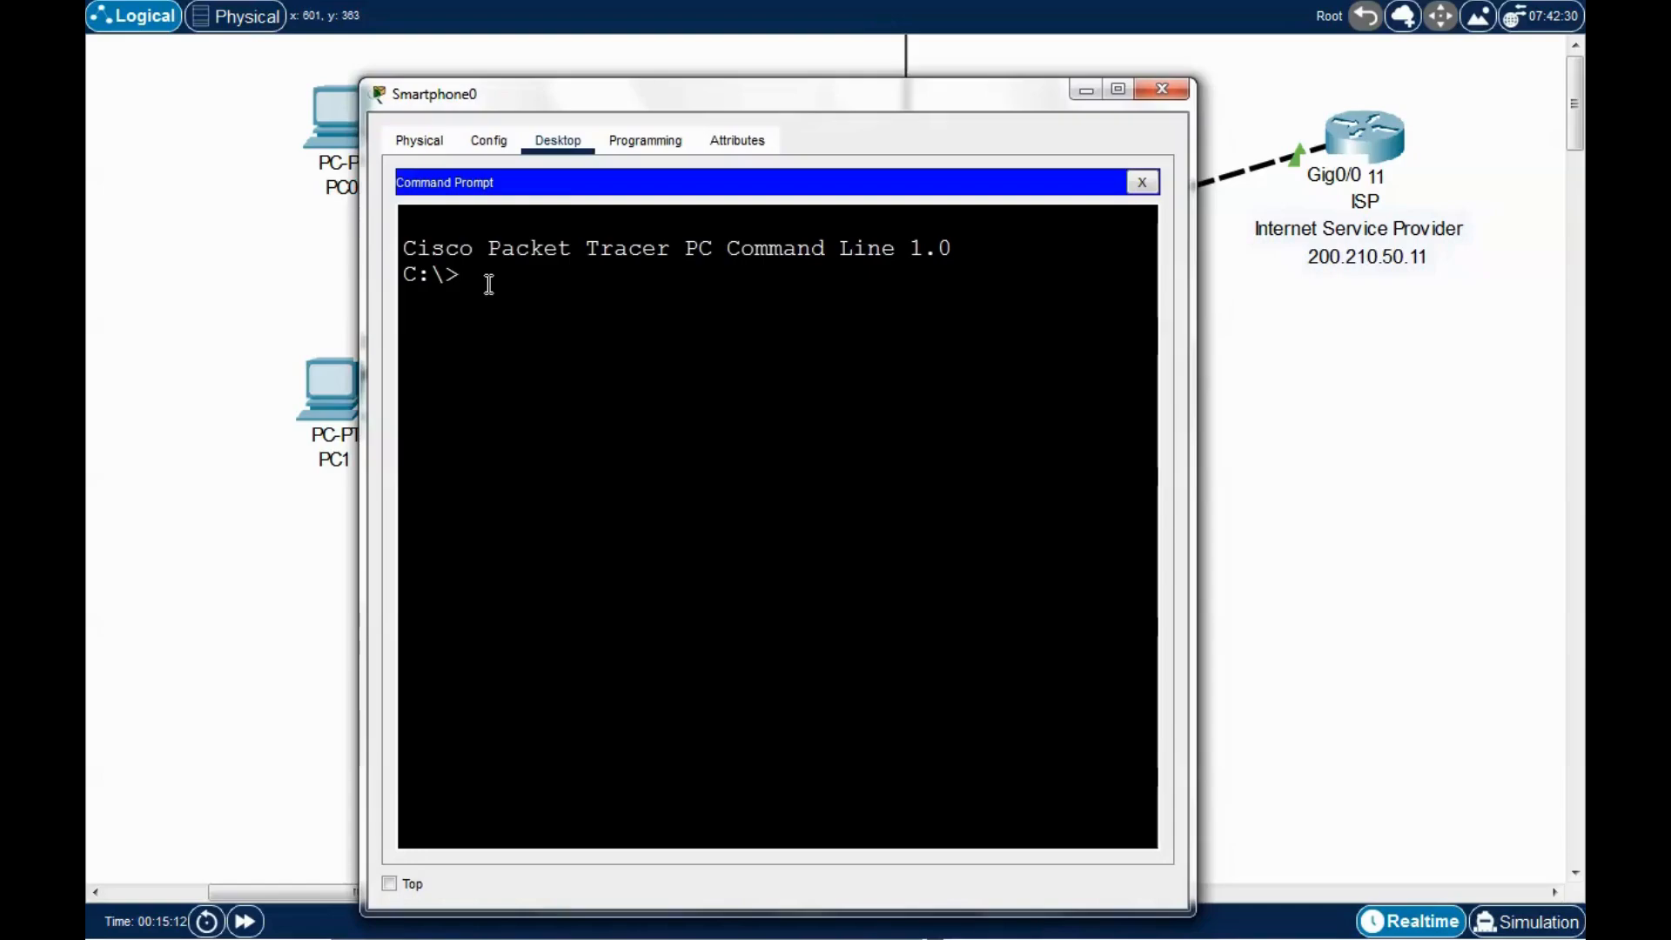
{"action": "type", "text": "ping 200.210.50.11"}
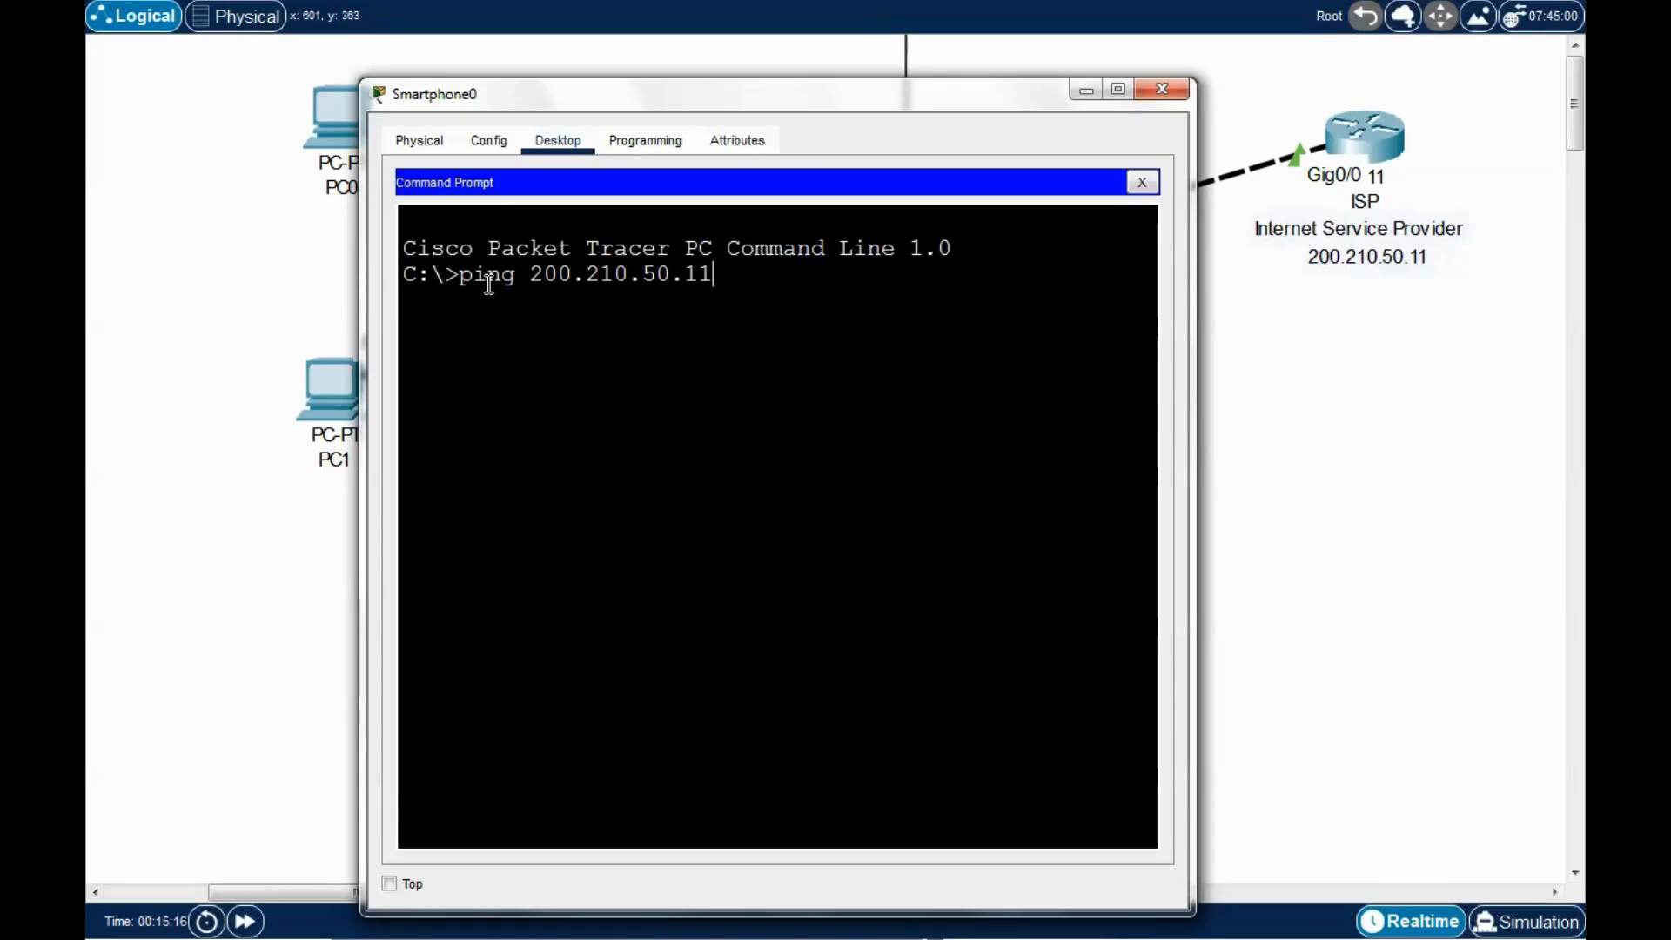
{"action": "key", "text": "Return"}
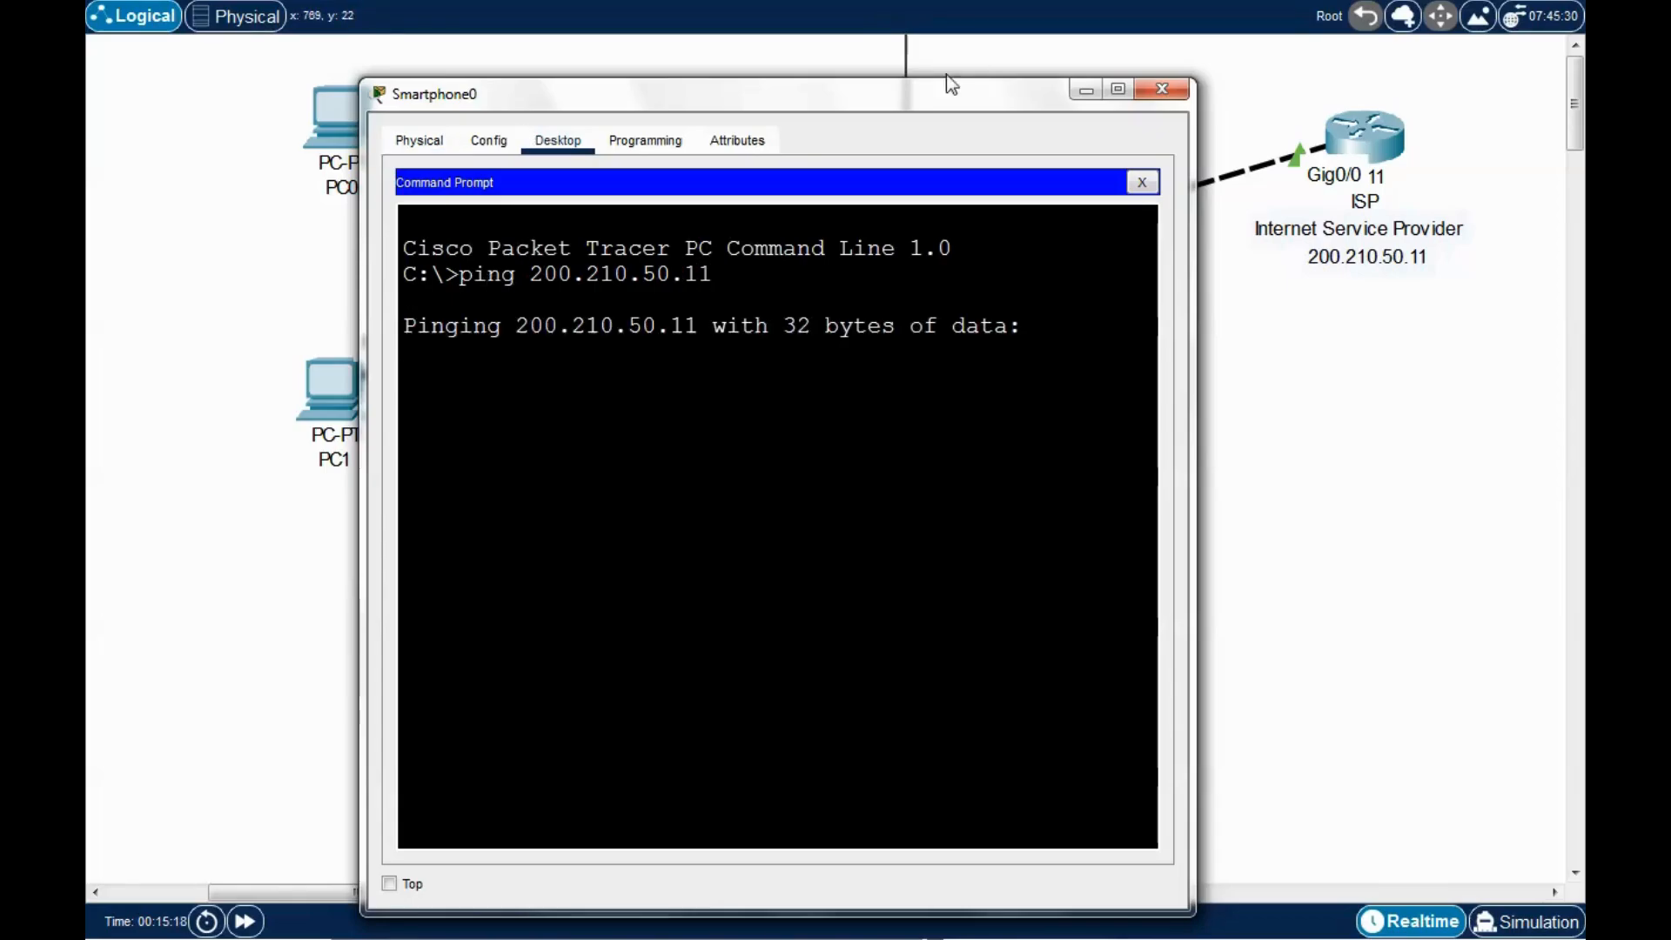
Clear the timed-out output, rerun ping 200.210.50.11 for replies, and close Smartphone0.
{"action": "left_click_drag", "start_coordinate": [794, 101], "coordinate": [722, 78]}
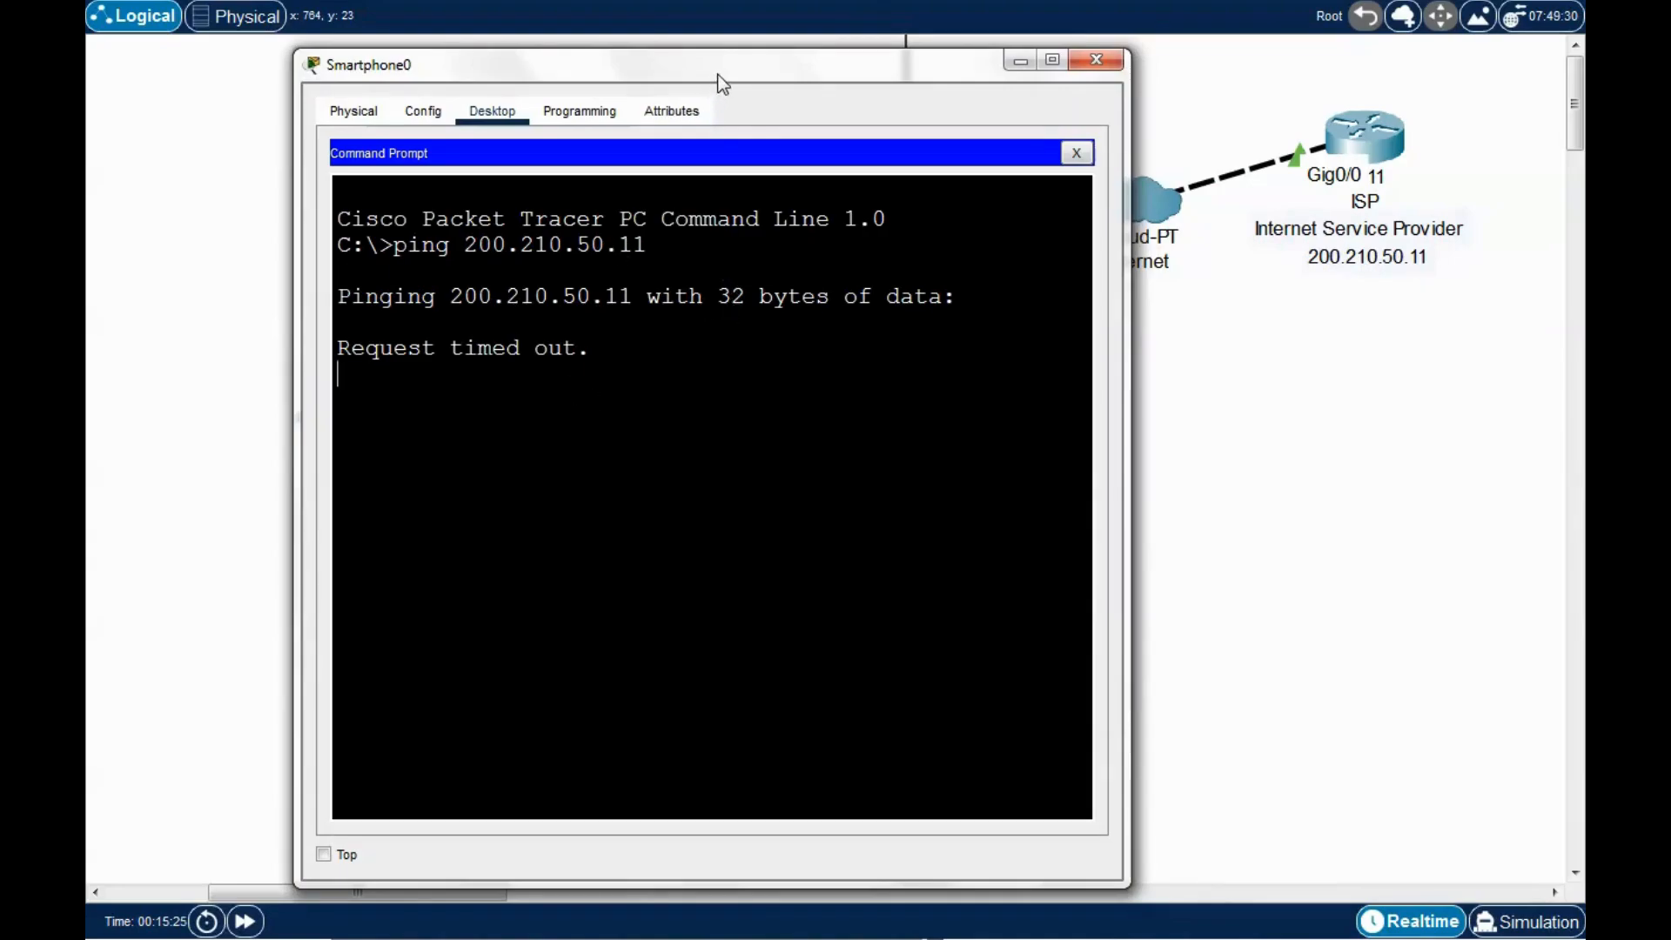
{"action": "left_click_drag", "start_coordinate": [719, 71], "coordinate": [1043, 118]}
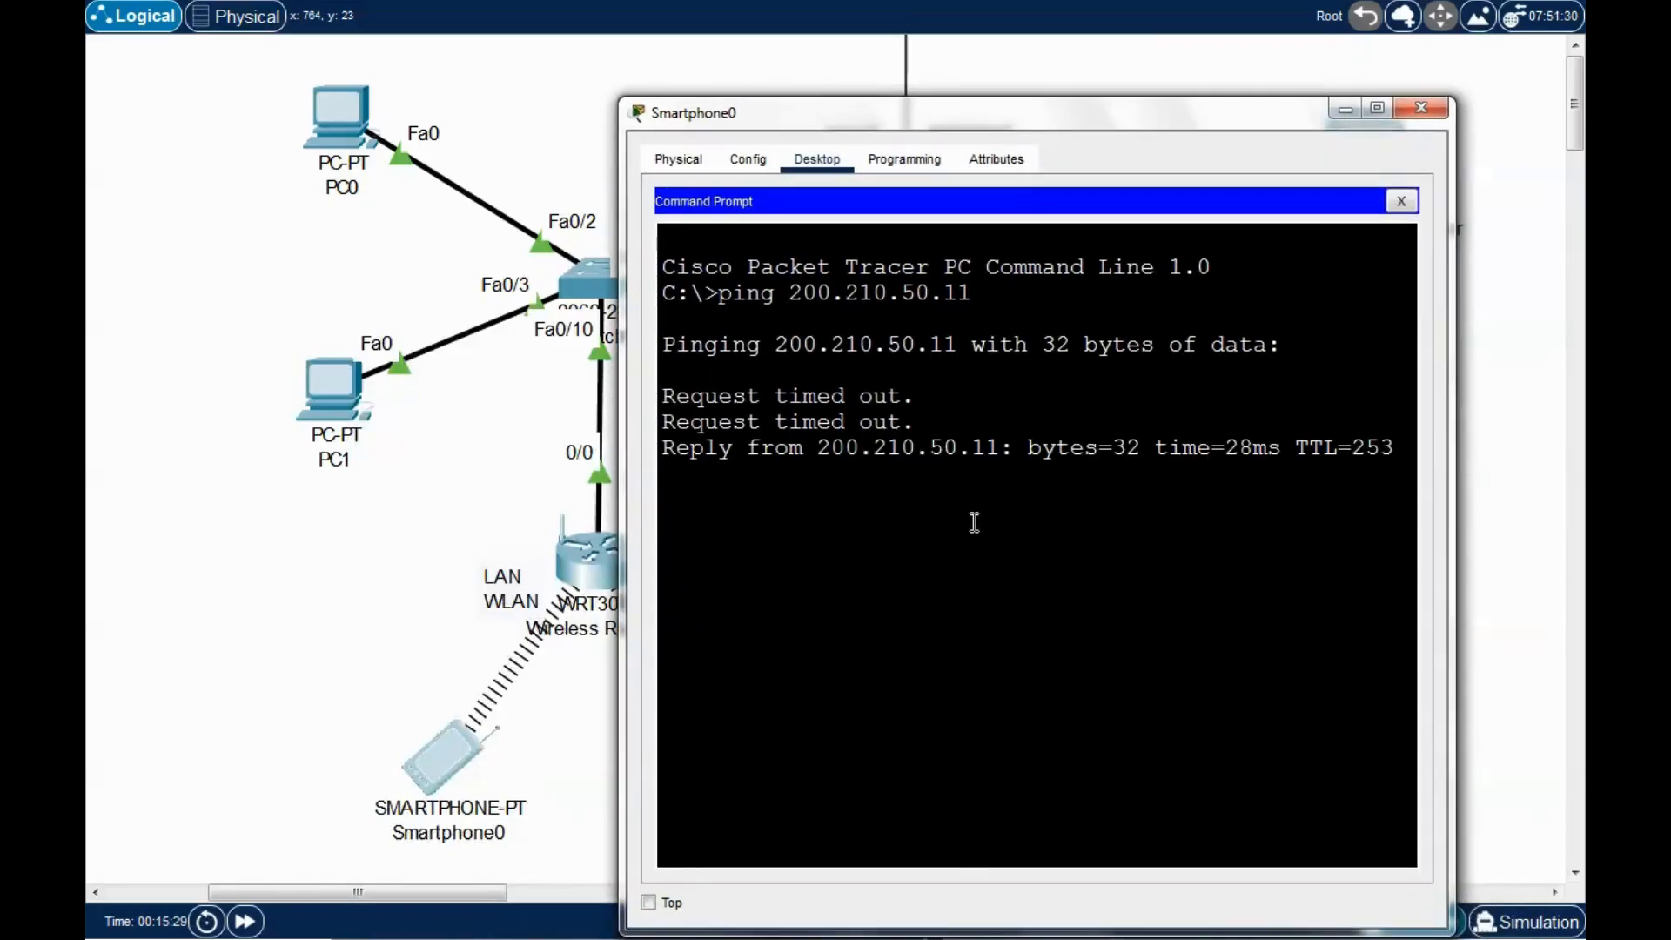
{"action": "left_click_drag", "start_coordinate": [1005, 108], "coordinate": [867, 80]}
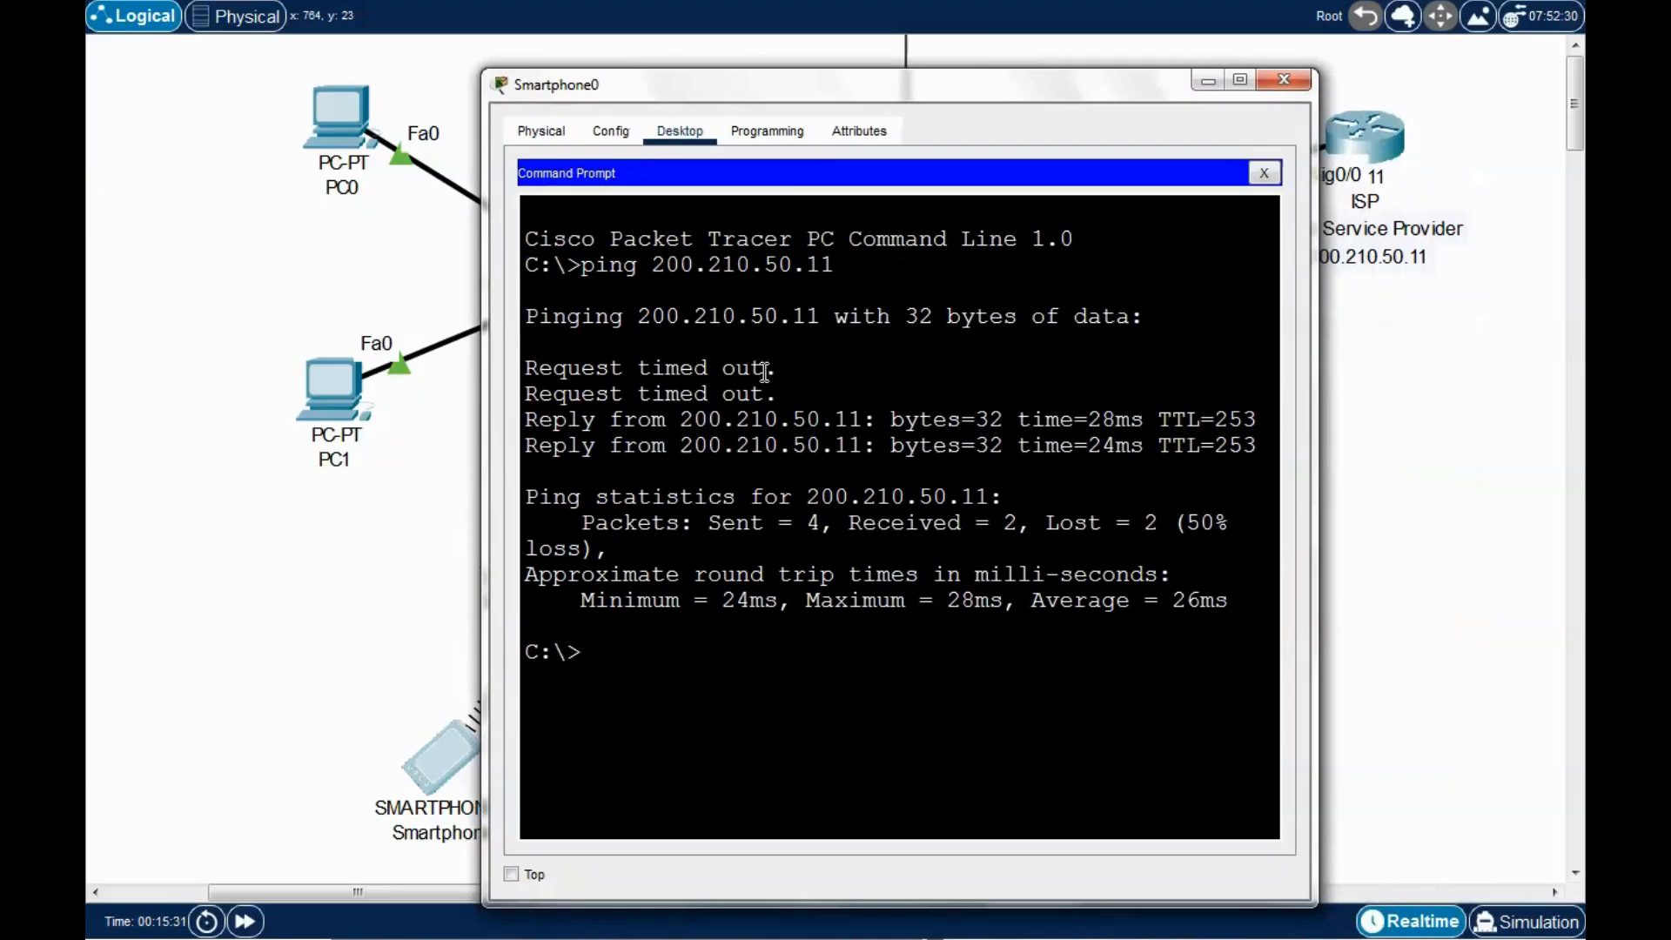
{"action": "left_click_drag", "start_coordinate": [794, 394], "coordinate": [522, 365]}
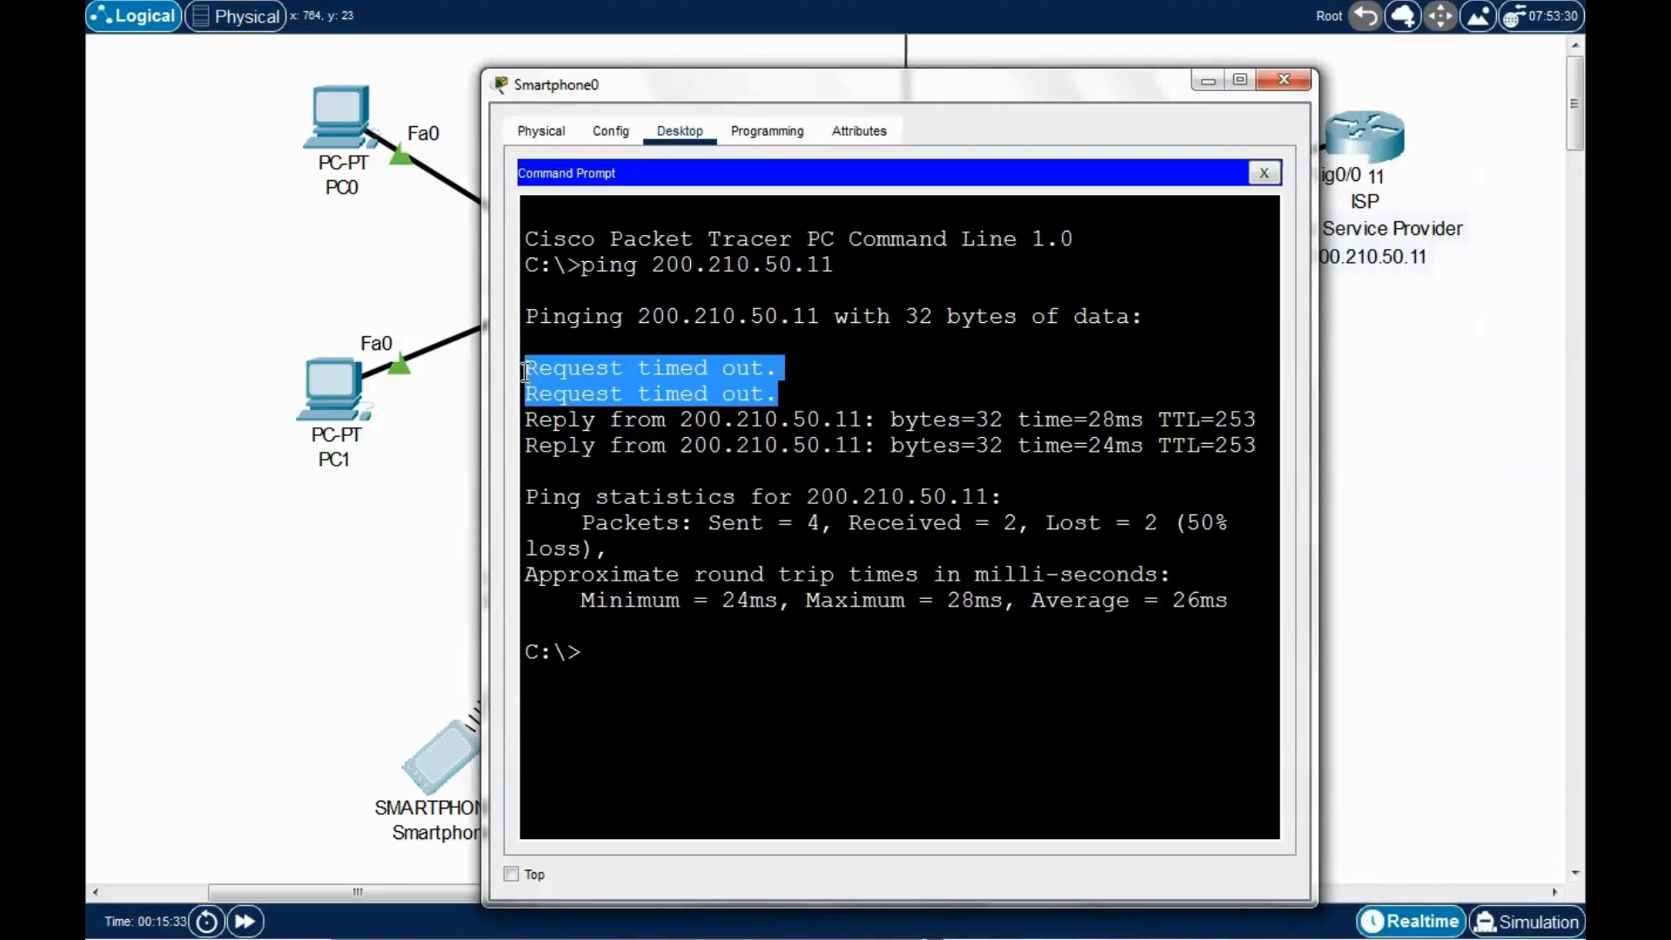
{"action": "left_click_drag", "start_coordinate": [842, 97], "coordinate": [774, 54]}
{"action": "left_click", "coordinate": [583, 597]}
{"action": "key", "text": "Up"}
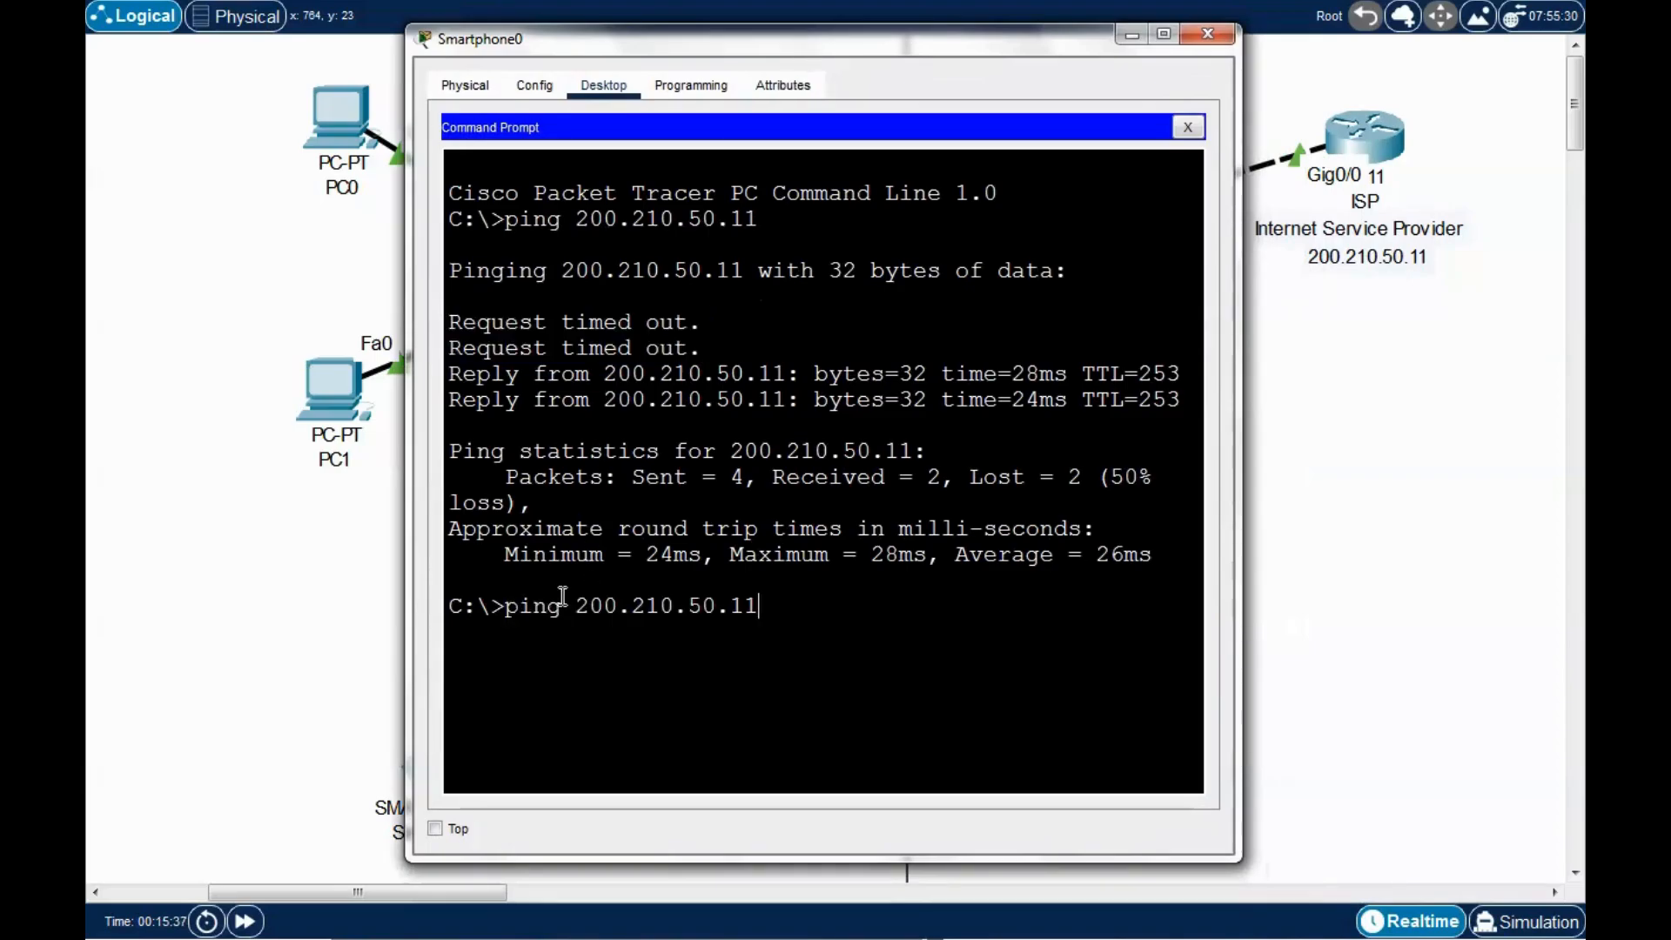
{"action": "key", "text": "Return"}
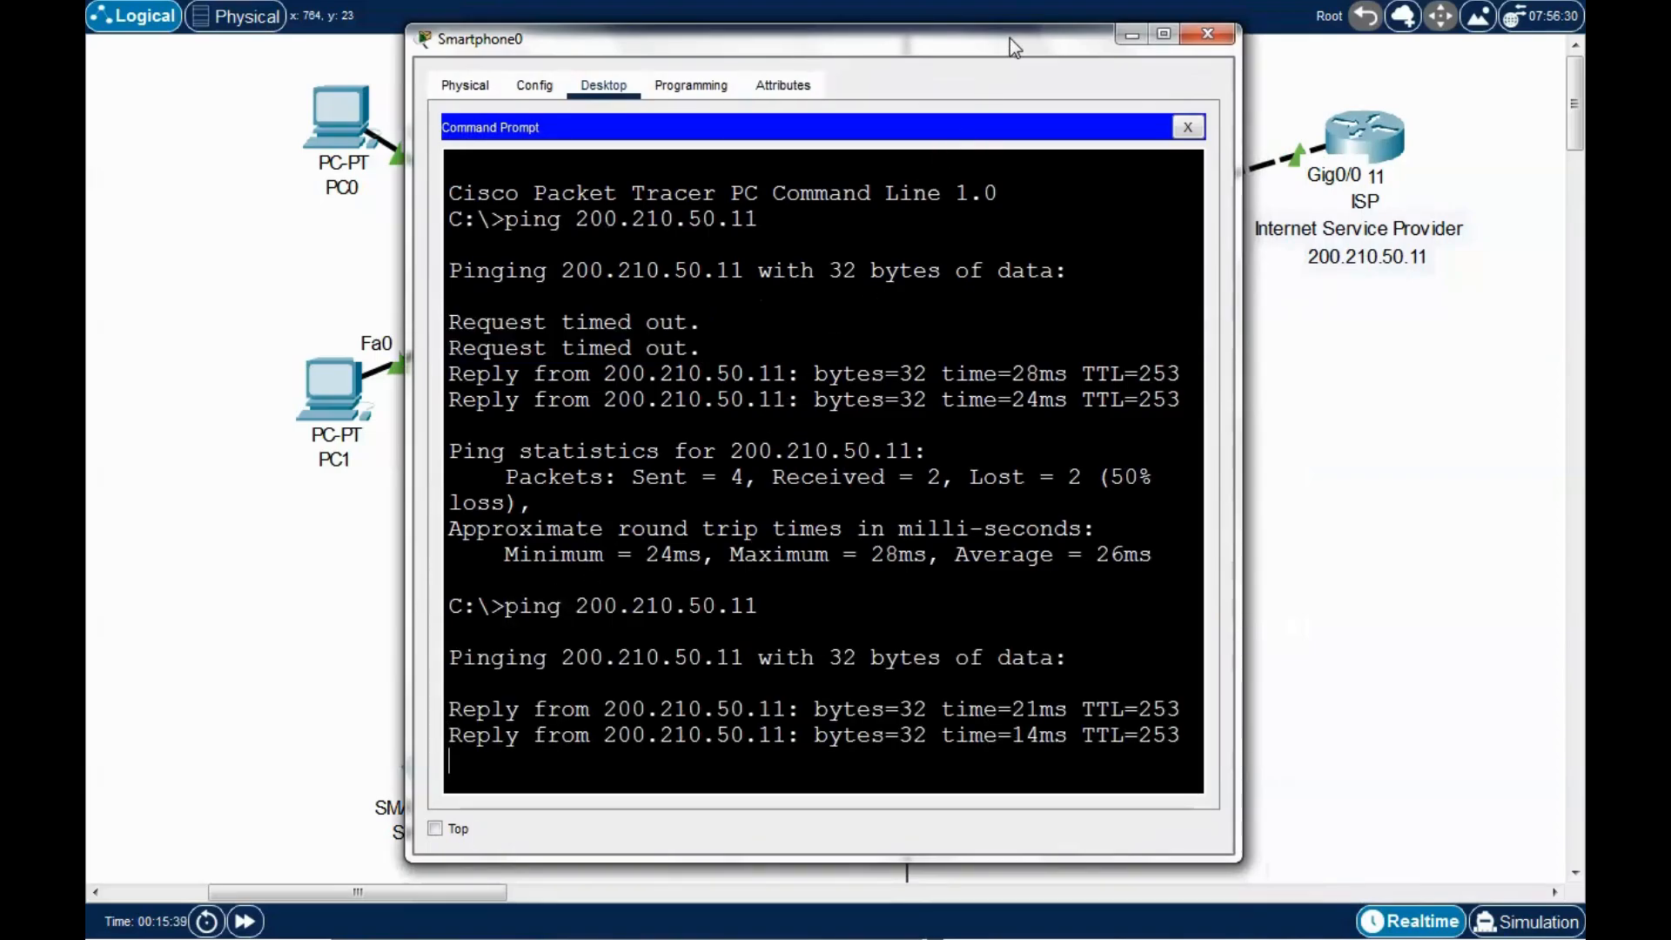
{"action": "left_click_drag", "start_coordinate": [1009, 38], "coordinate": [973, 24]}
{"action": "left_click", "coordinate": [1167, 25]}
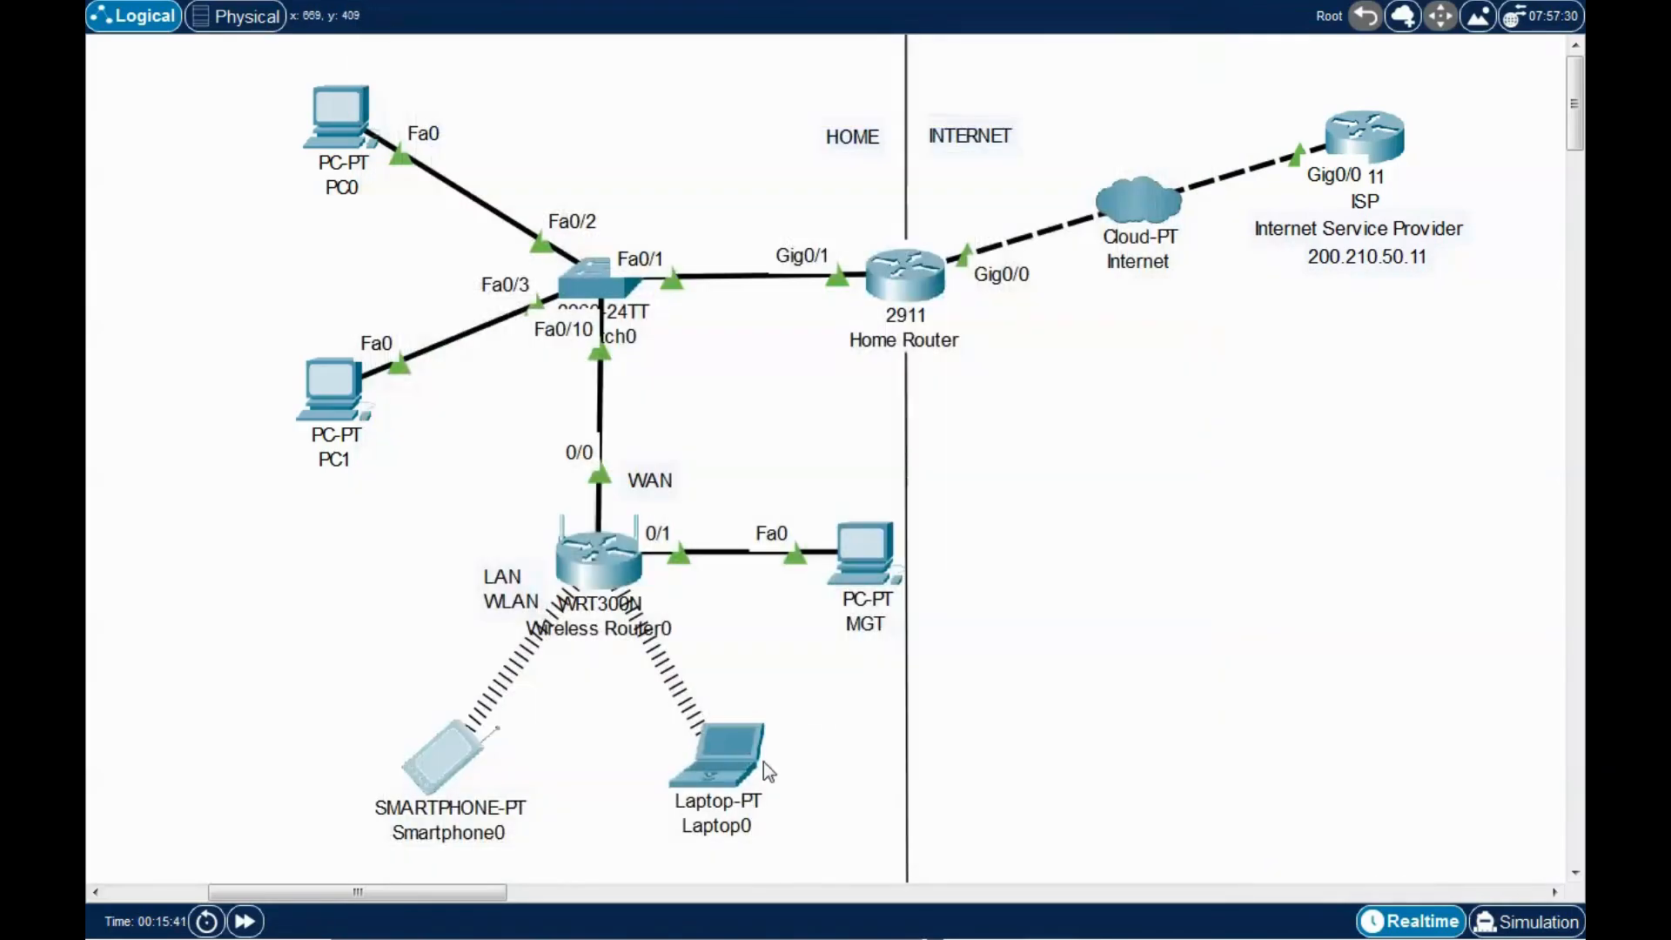
Ping 200.210.50.11 from Laptop0's Command Prompt, getting 4 of 4 replies, then close it.
{"action": "left_click", "coordinate": [733, 755]}
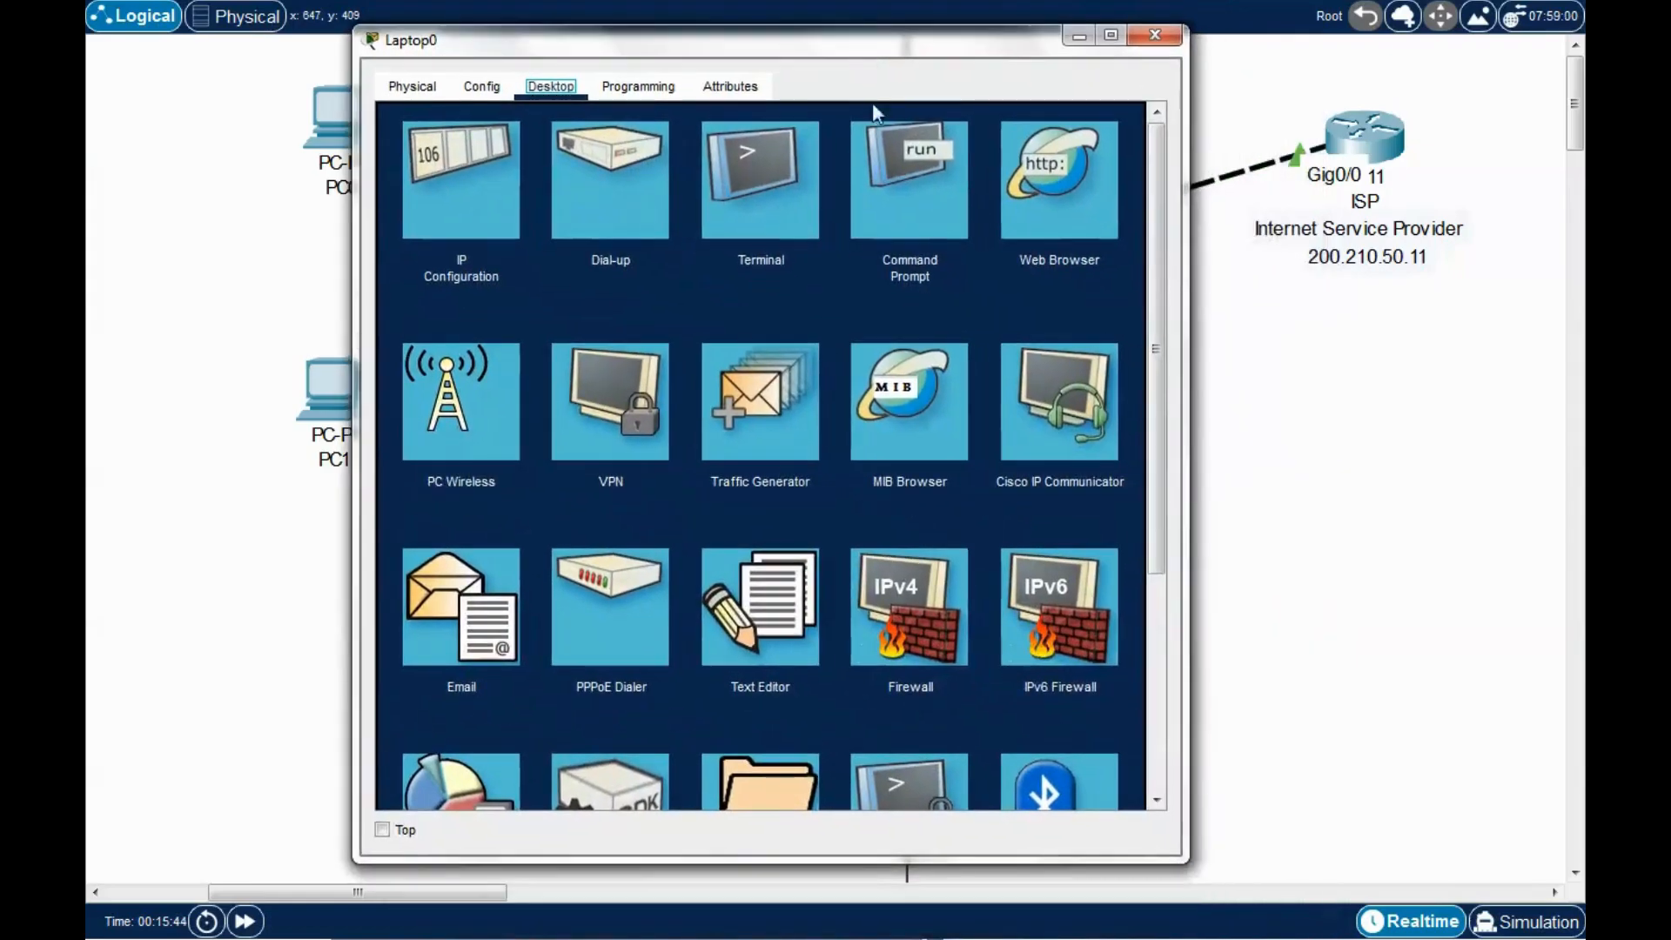
{"action": "left_click", "coordinate": [879, 144]}
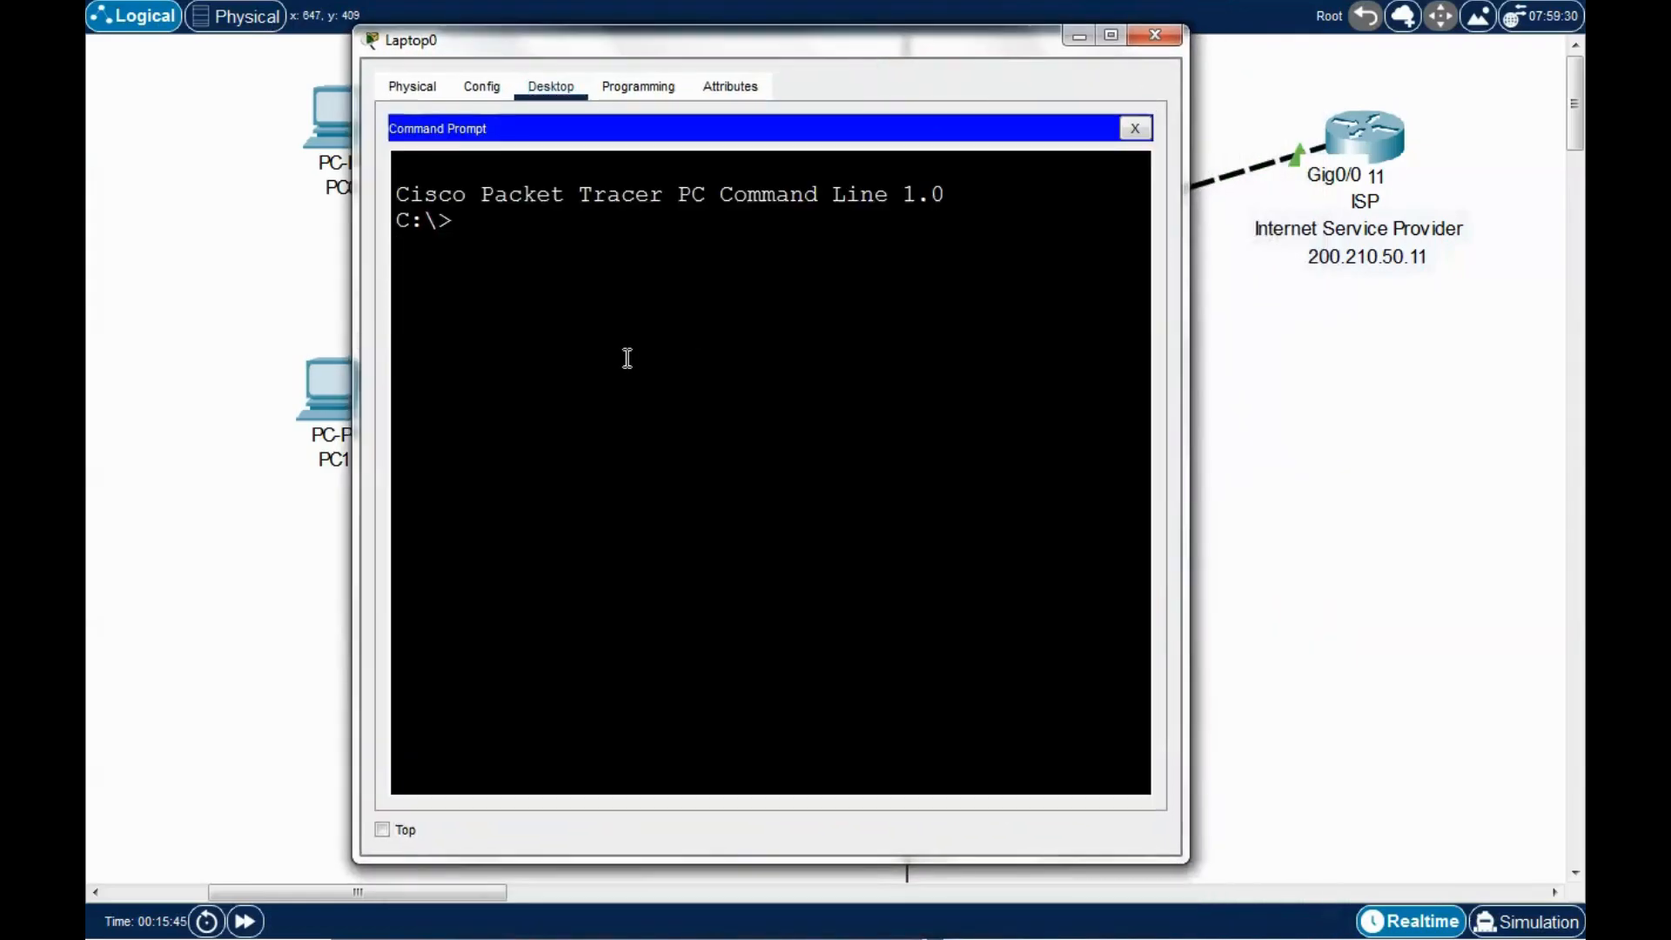
{"action": "type", "text": "op"}
{"action": "key", "text": "BackSpace"}
{"action": "key", "text": "BackSpace"}
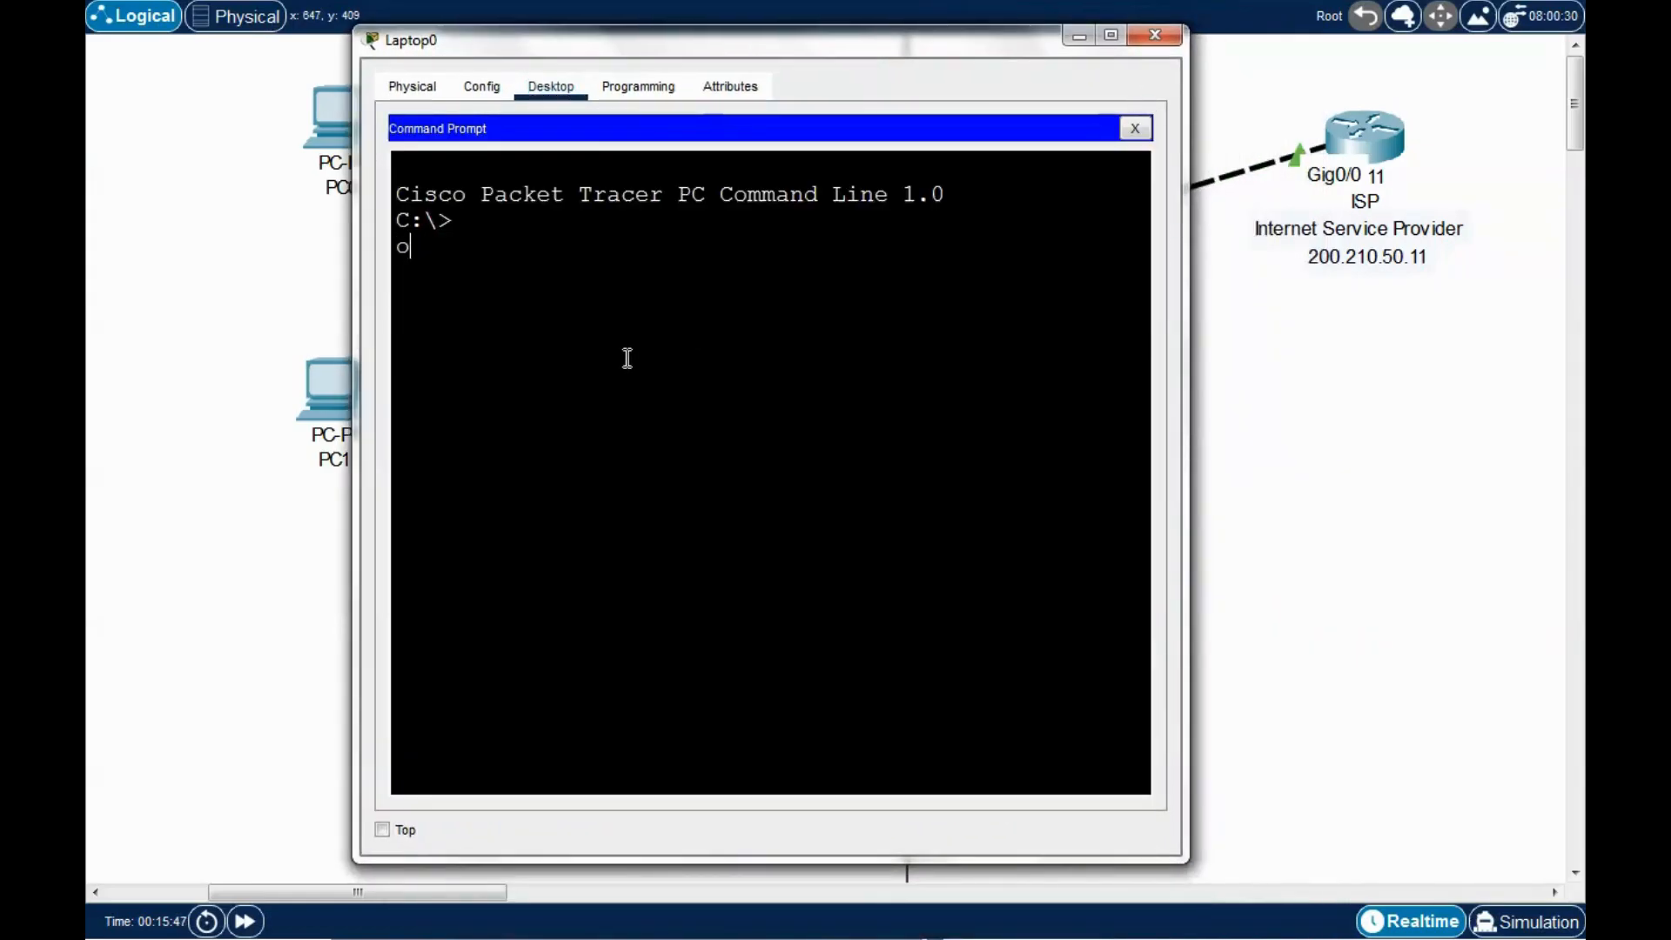
{"action": "key", "text": "Return"}
{"action": "type", "text": "ping 200"}
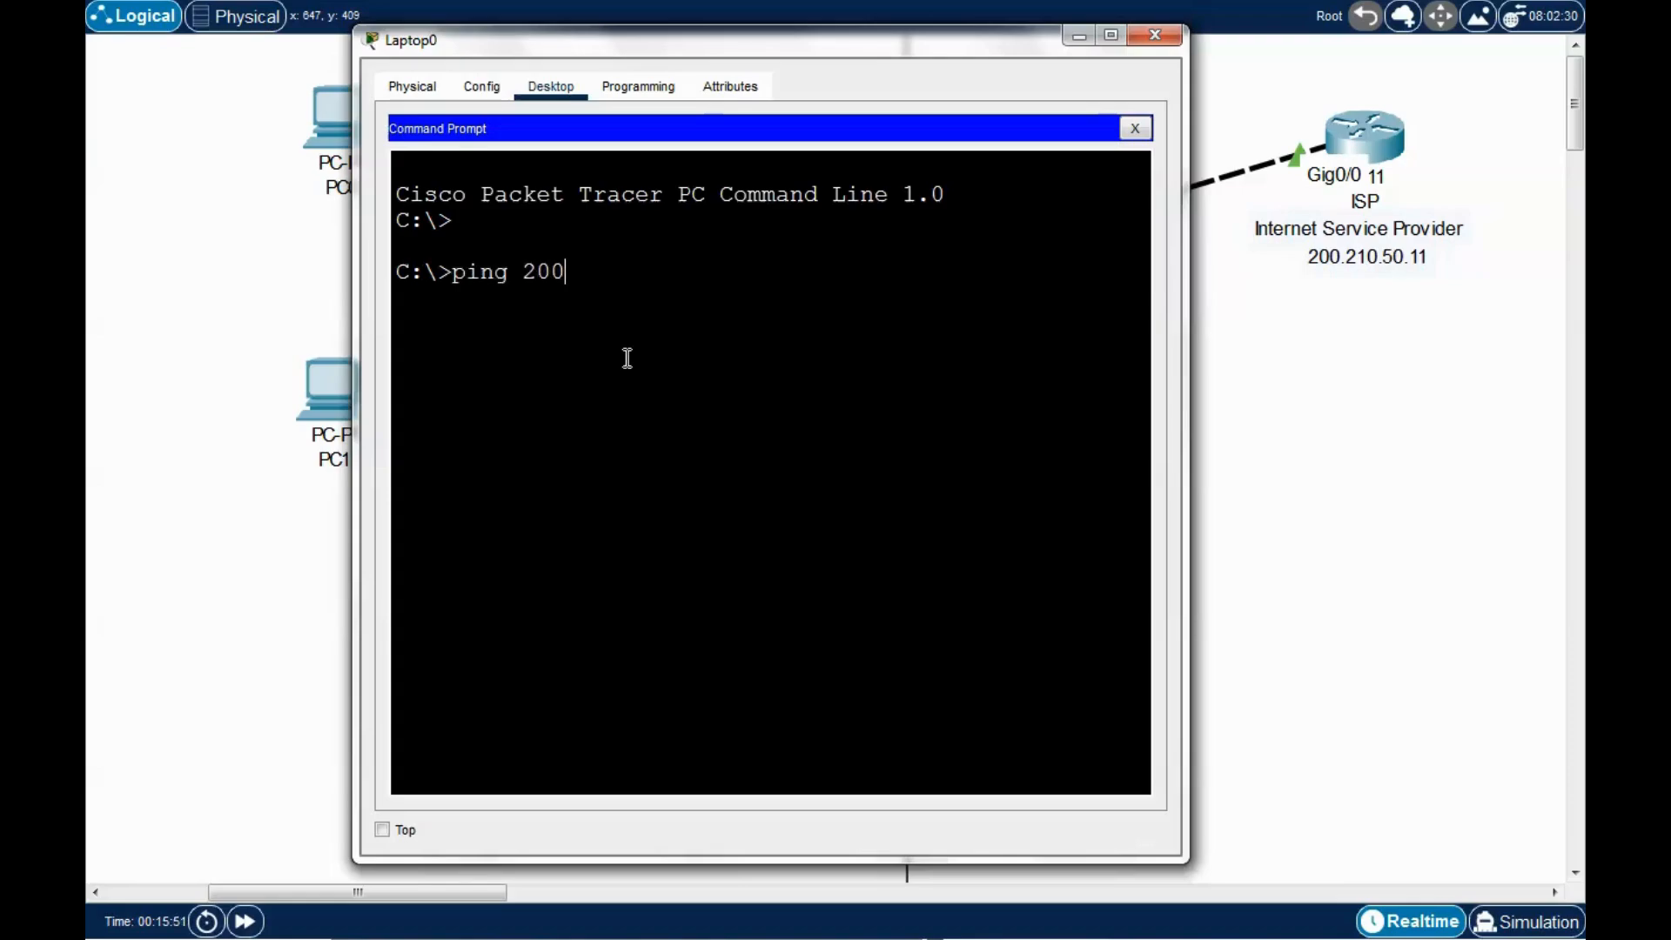
{"action": "type", "text": ".210.50.11"}
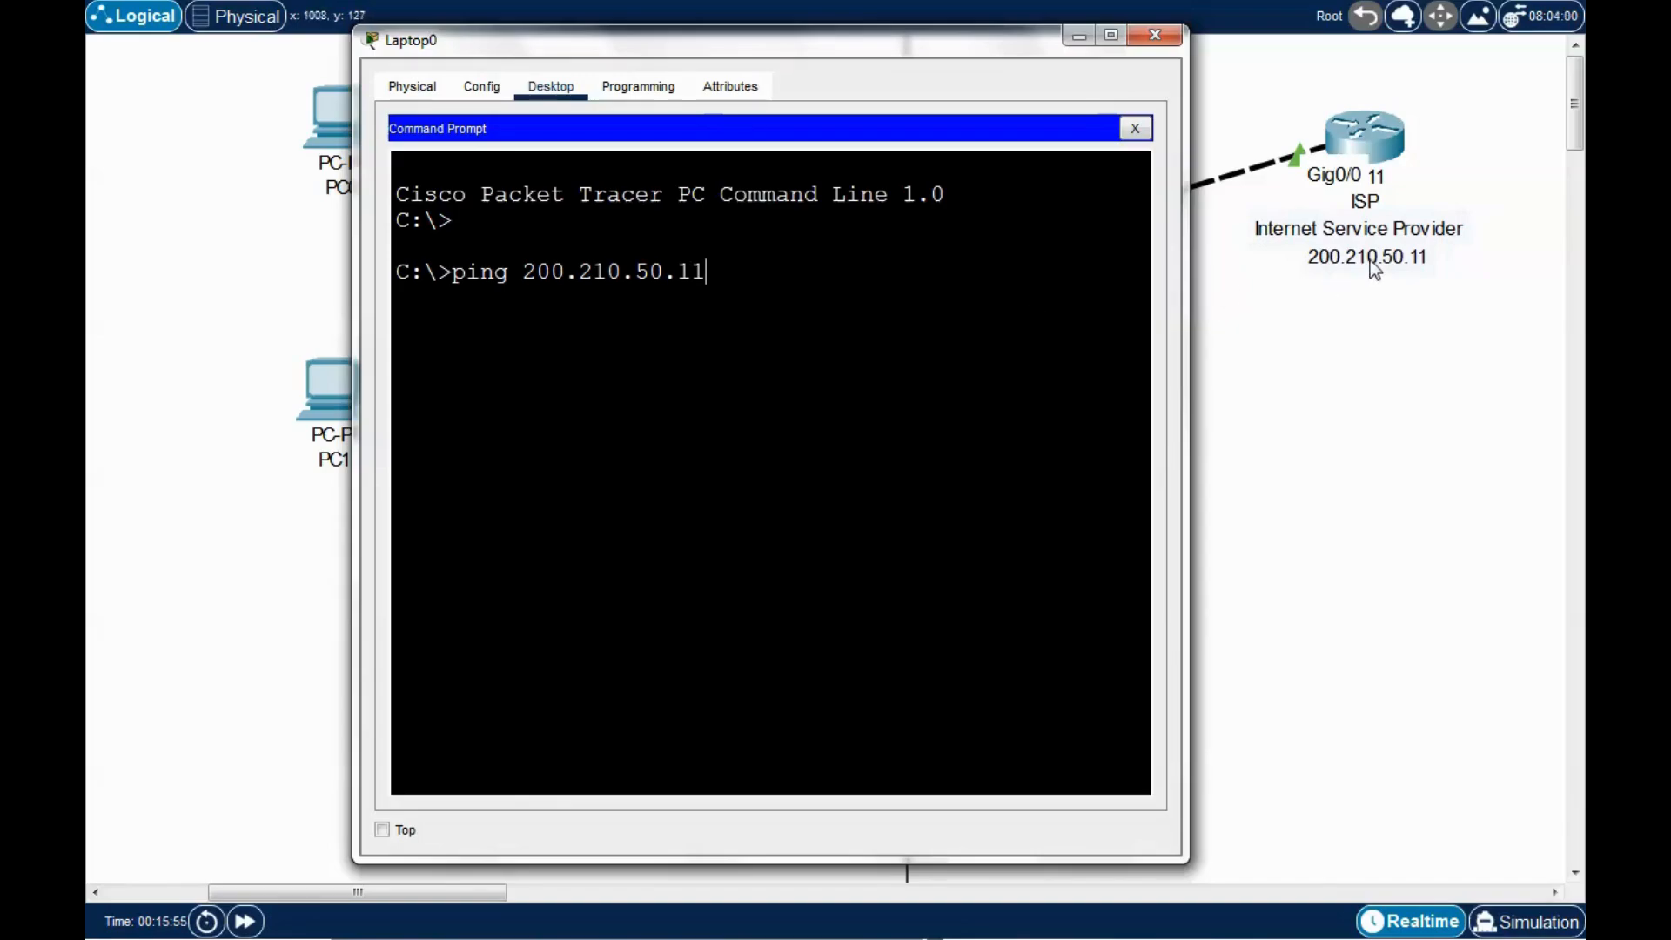
{"action": "left_click_drag", "start_coordinate": [1006, 52], "coordinate": [997, 49]}
{"action": "key", "text": "Return"}
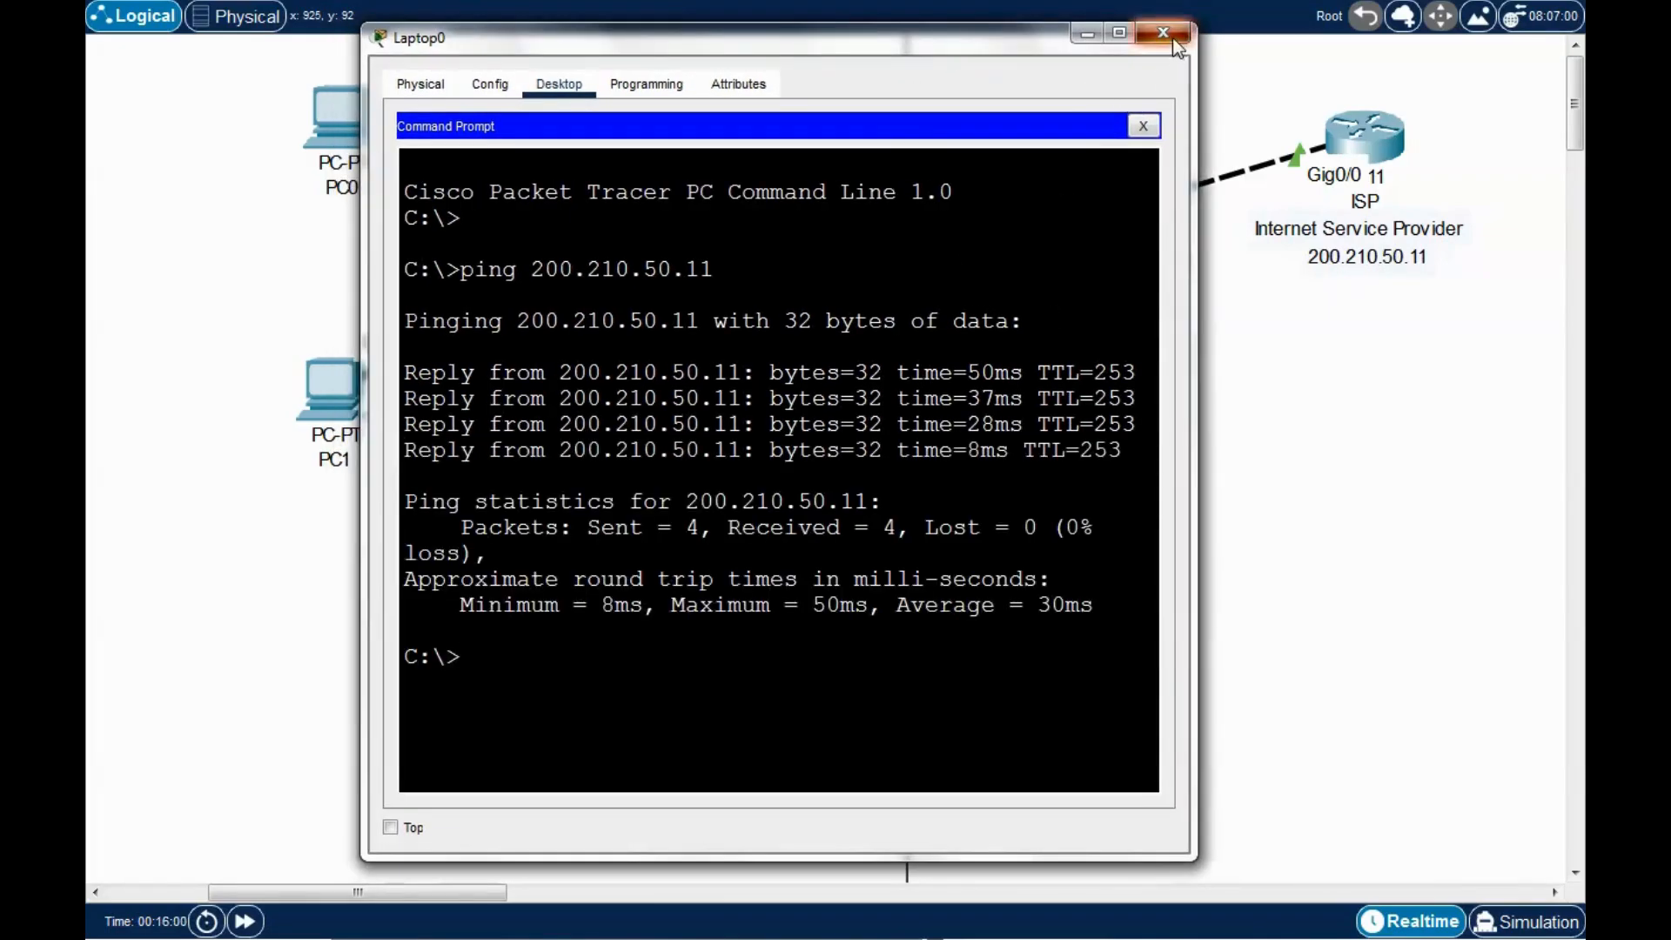
{"action": "left_click", "coordinate": [1147, 33]}
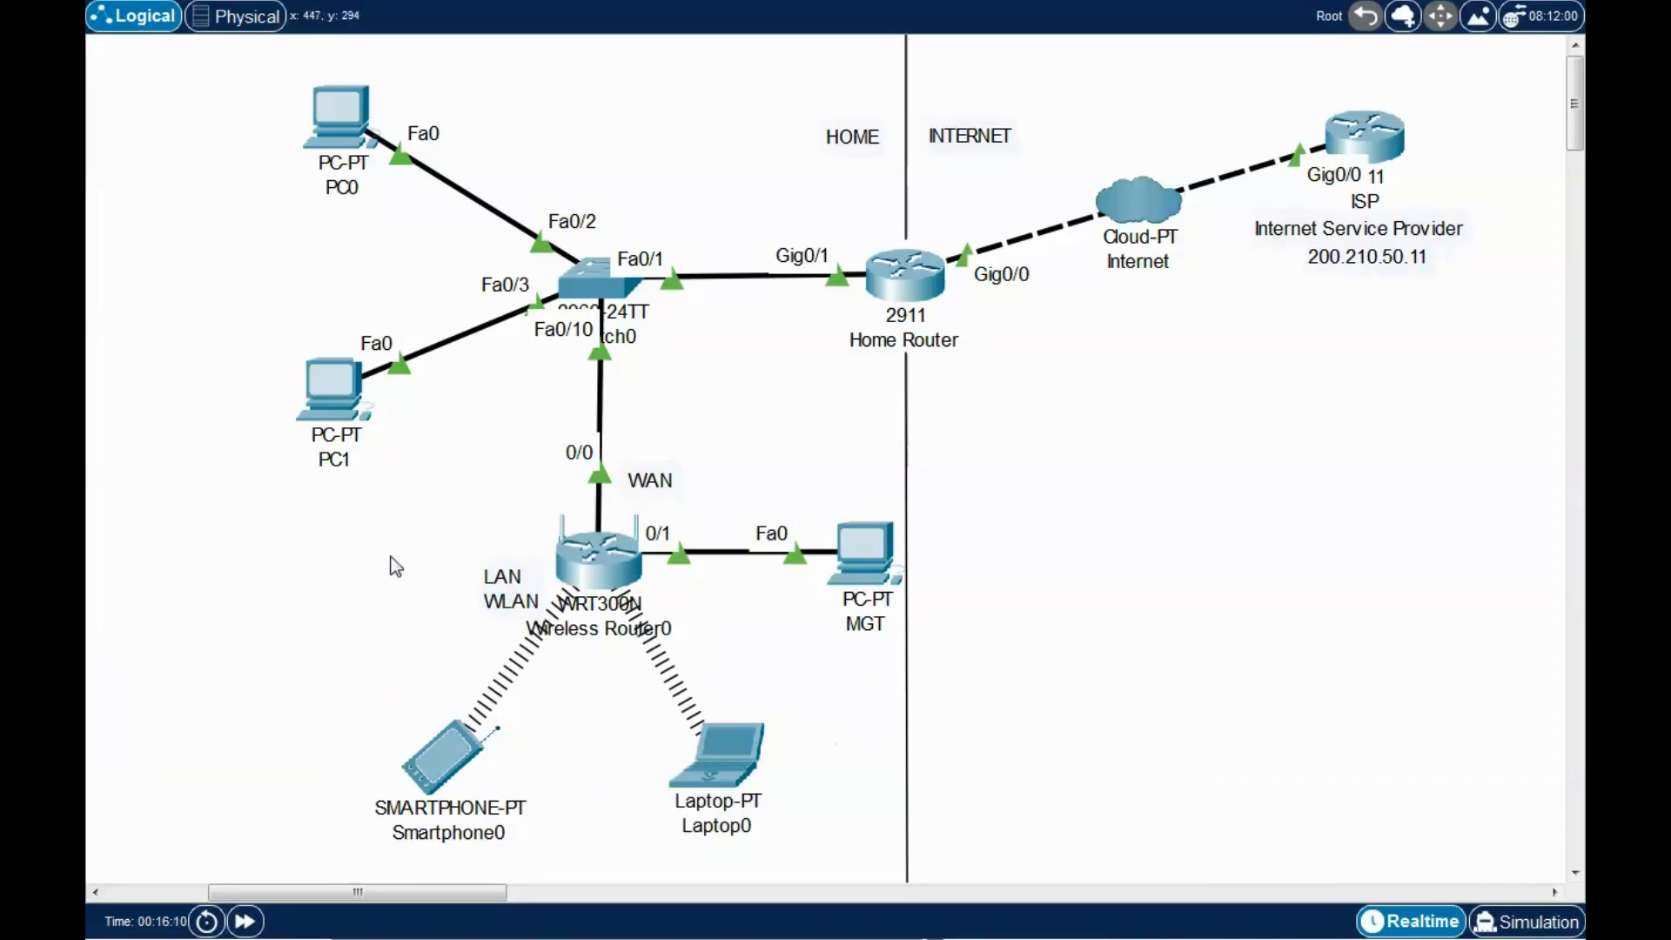
Add PC2 left of the router and cable its FastEthernet0 to the router's Ethernet 2 port.
{"action": "left_click_drag", "start_coordinate": [329, 939], "coordinate": [292, 670]}
{"action": "left_click_drag", "start_coordinate": [321, 580], "coordinate": [324, 581]}
{"action": "left_click_drag", "start_coordinate": [330, 561], "coordinate": [322, 538]}
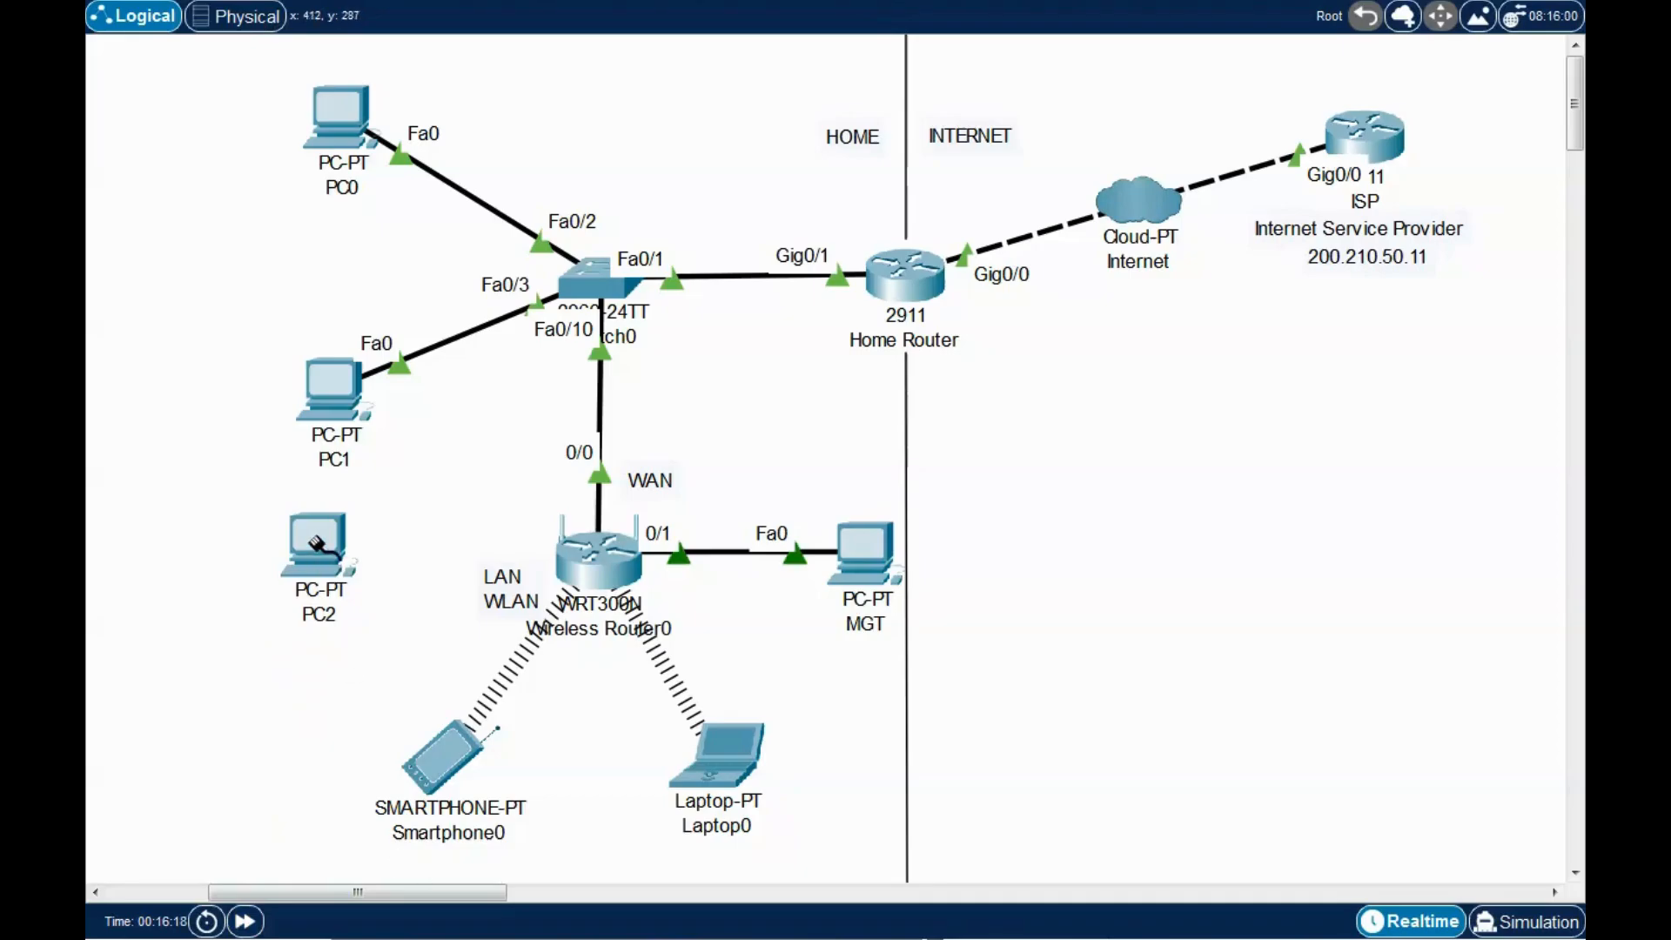
{"action": "left_click", "coordinate": [318, 544]}
{"action": "left_click", "coordinate": [409, 633]}
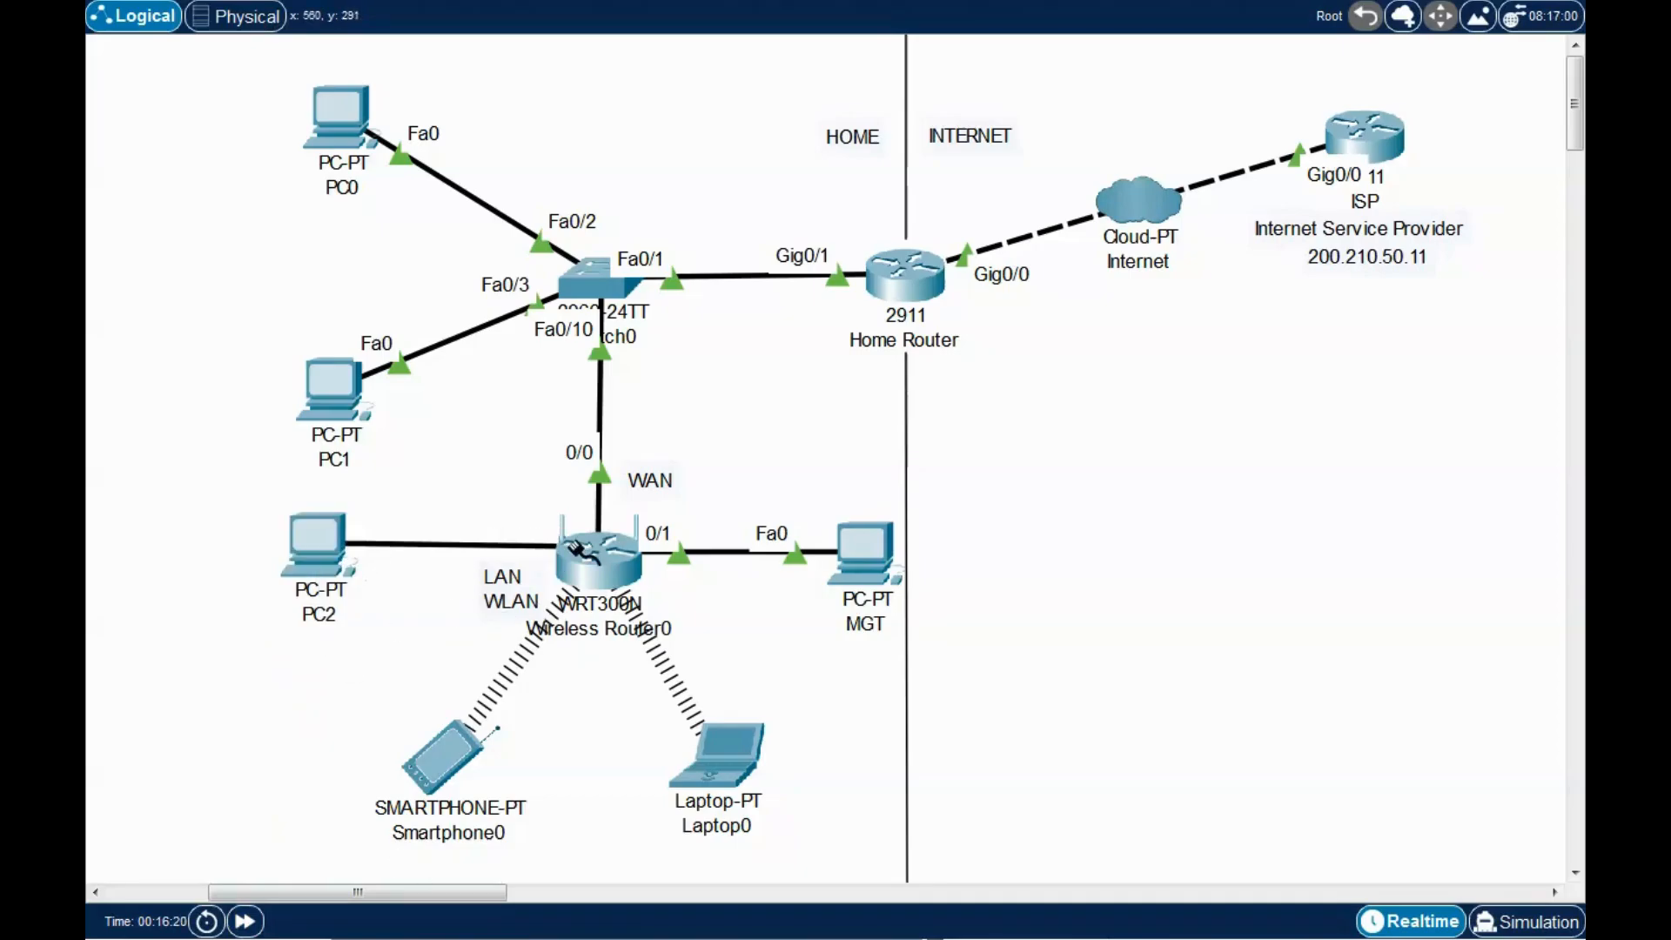
{"action": "left_click", "coordinate": [579, 553]}
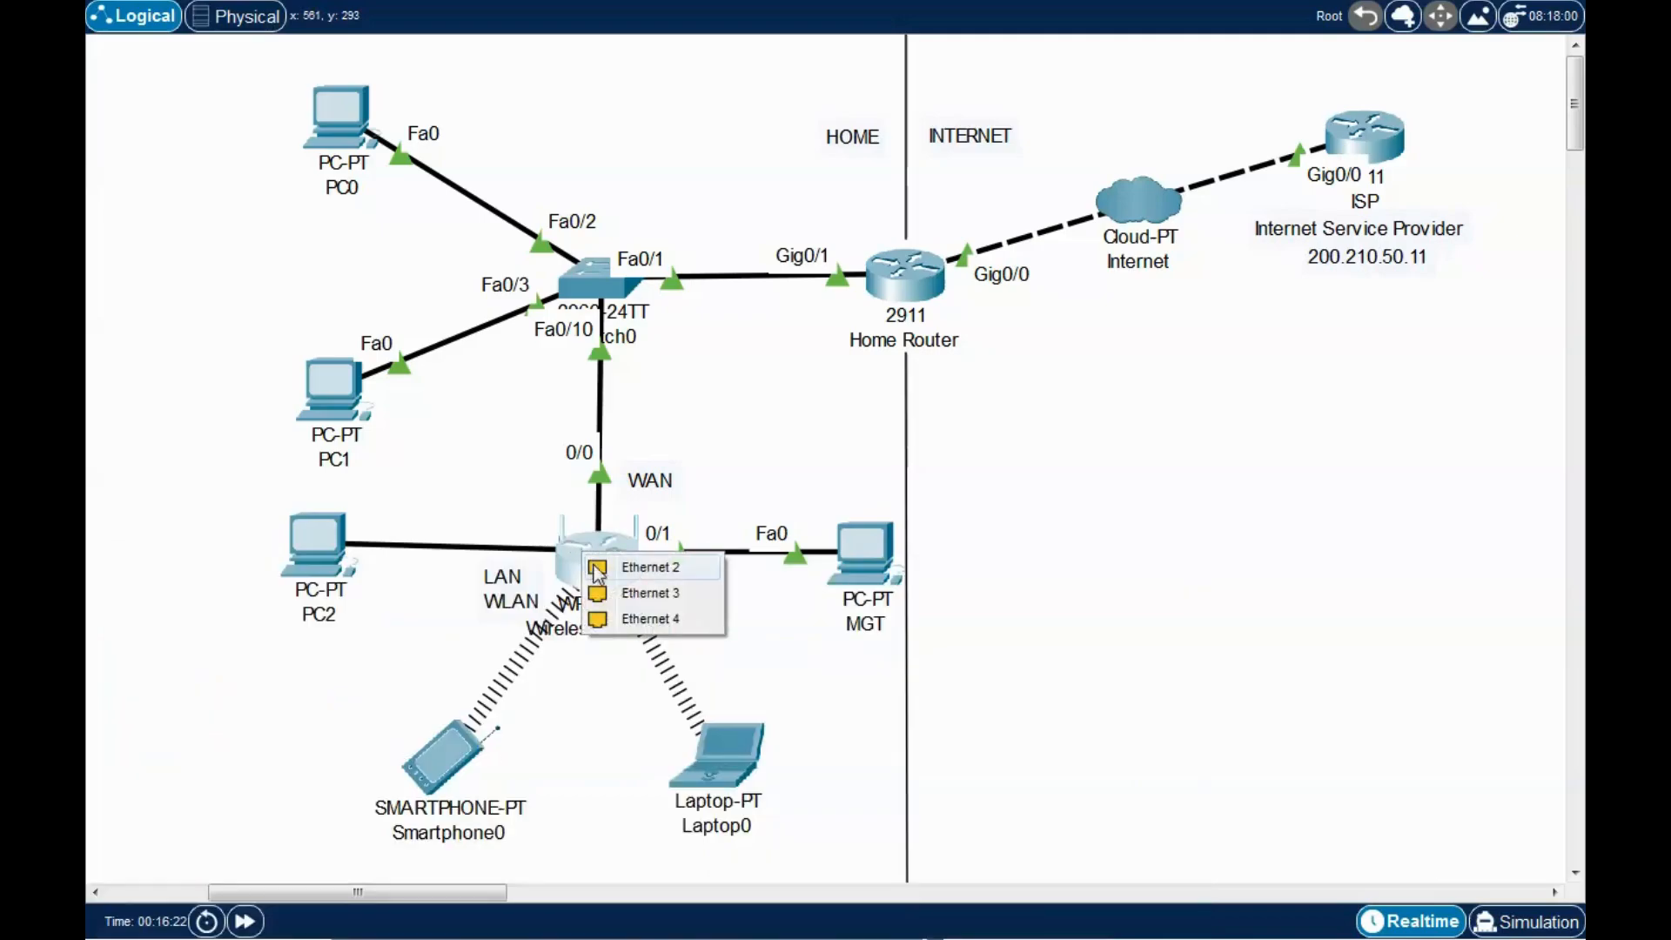
{"action": "left_click", "coordinate": [651, 574]}
{"action": "left_click_drag", "start_coordinate": [315, 556], "coordinate": [311, 550]}
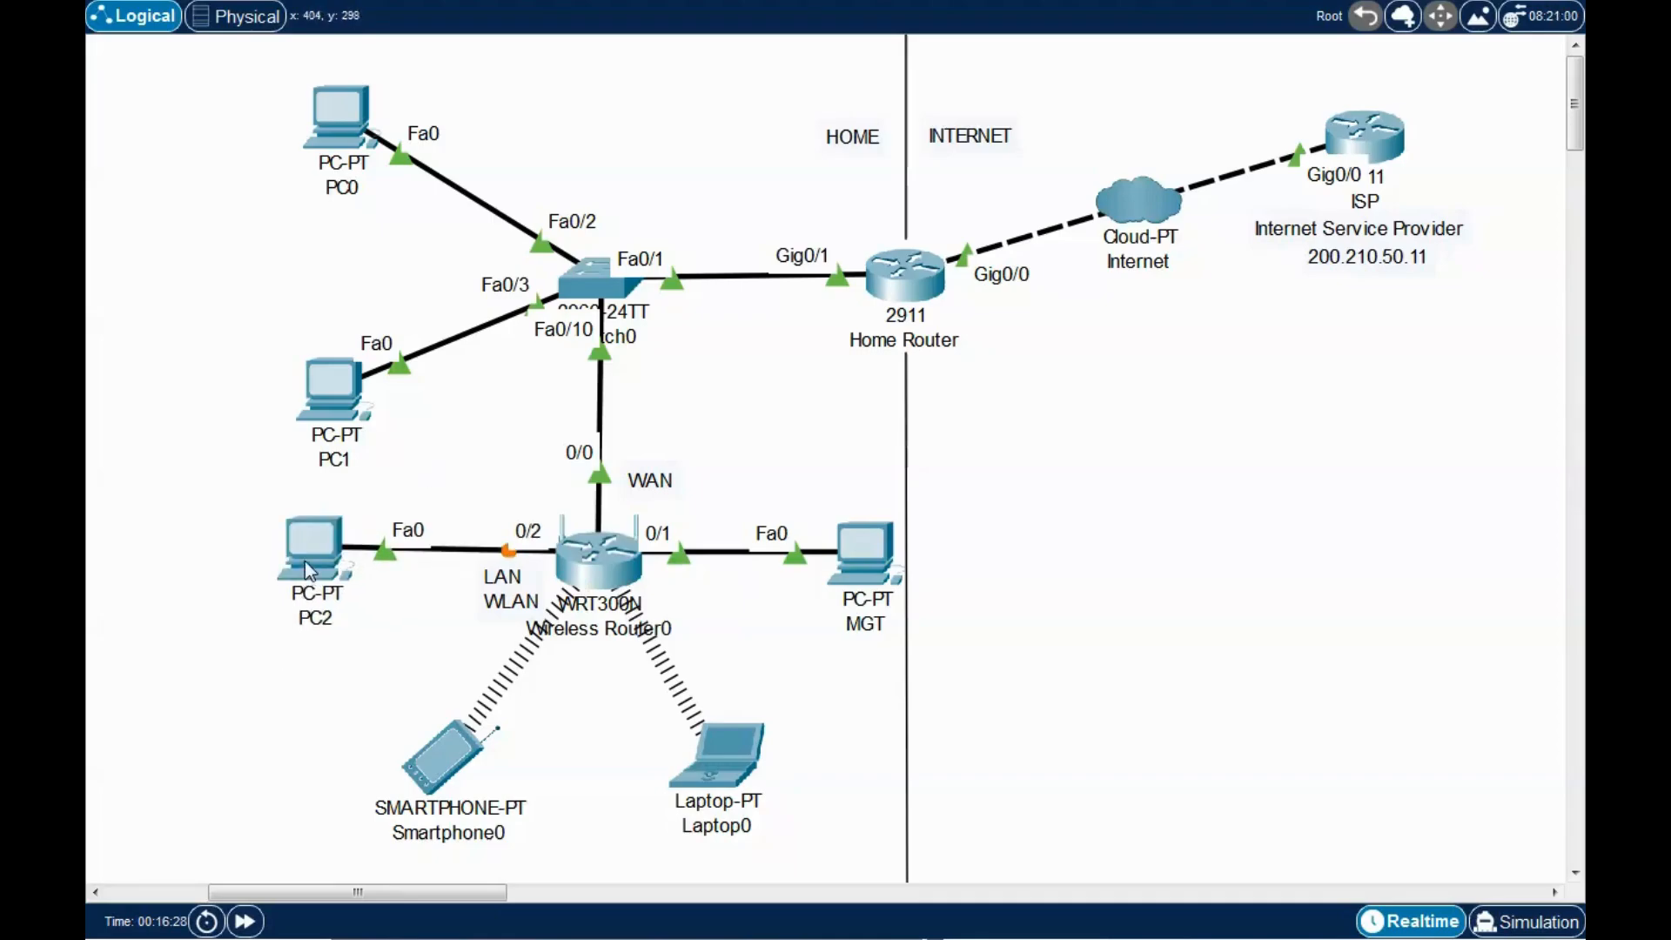
Bring up PC2's Desktop IP Configuration panel.
{"action": "left_click", "coordinate": [315, 561]}
{"action": "left_click_drag", "start_coordinate": [811, 133], "coordinate": [796, 85]}
{"action": "left_click", "coordinate": [694, 143]}
{"action": "left_click", "coordinate": [625, 218]}
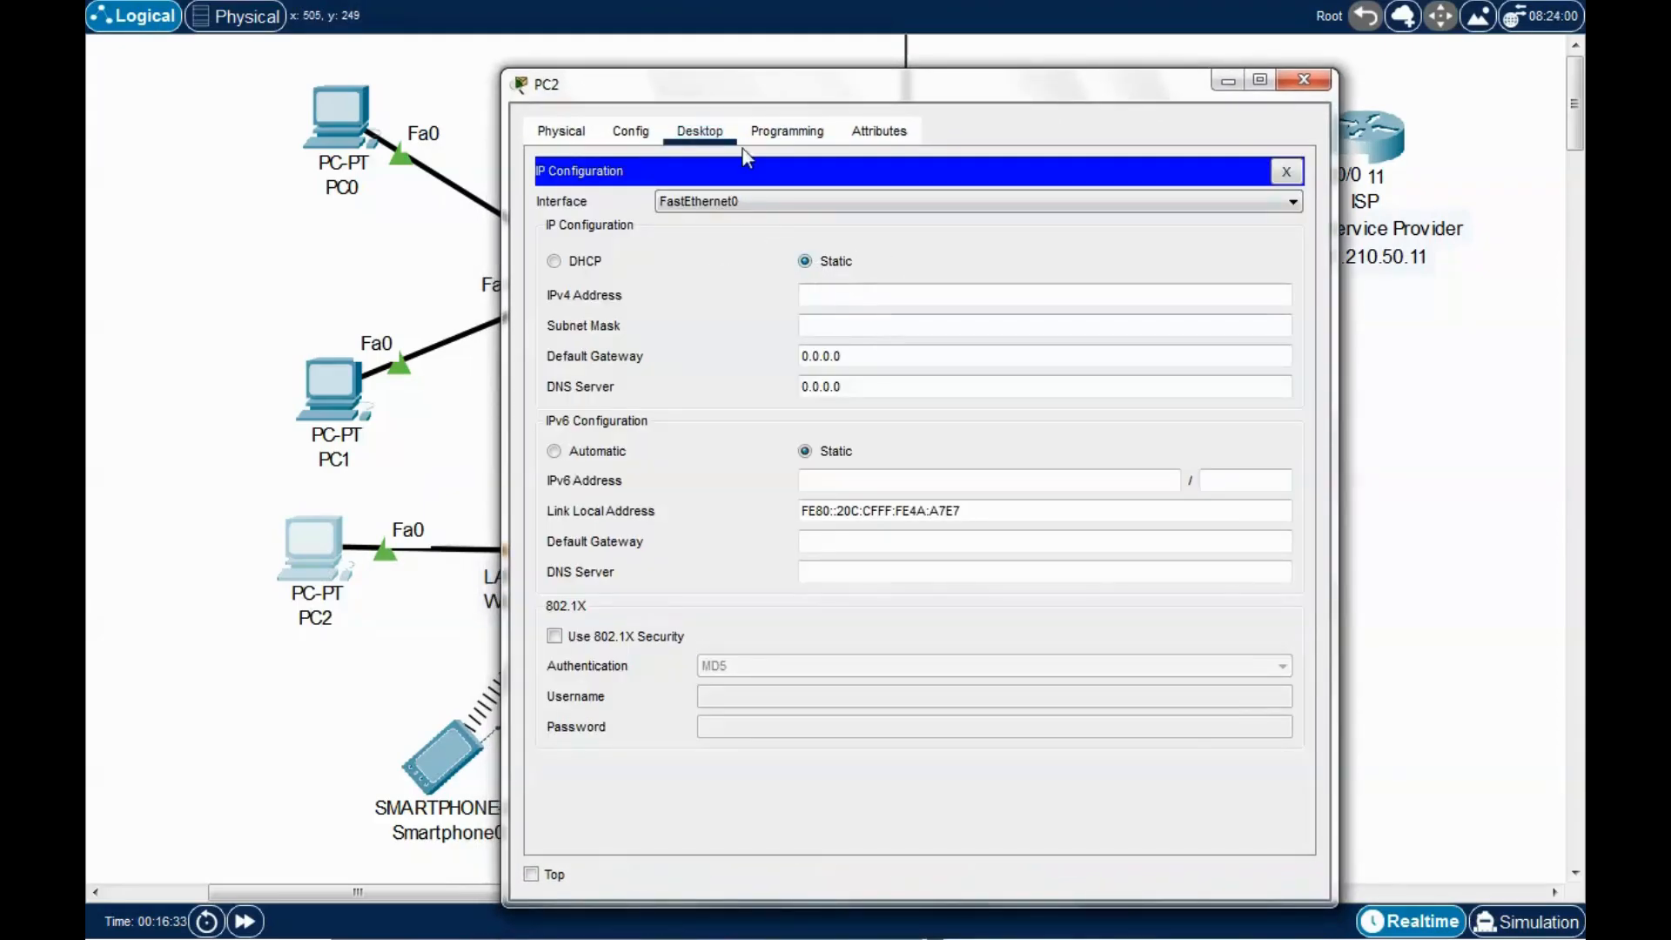
Get PC2 a DHCP address: 192.168.0.104, mask 255.255.255.0, gateway 192.168.0.1.
{"action": "left_click_drag", "start_coordinate": [804, 84], "coordinate": [952, 49]}
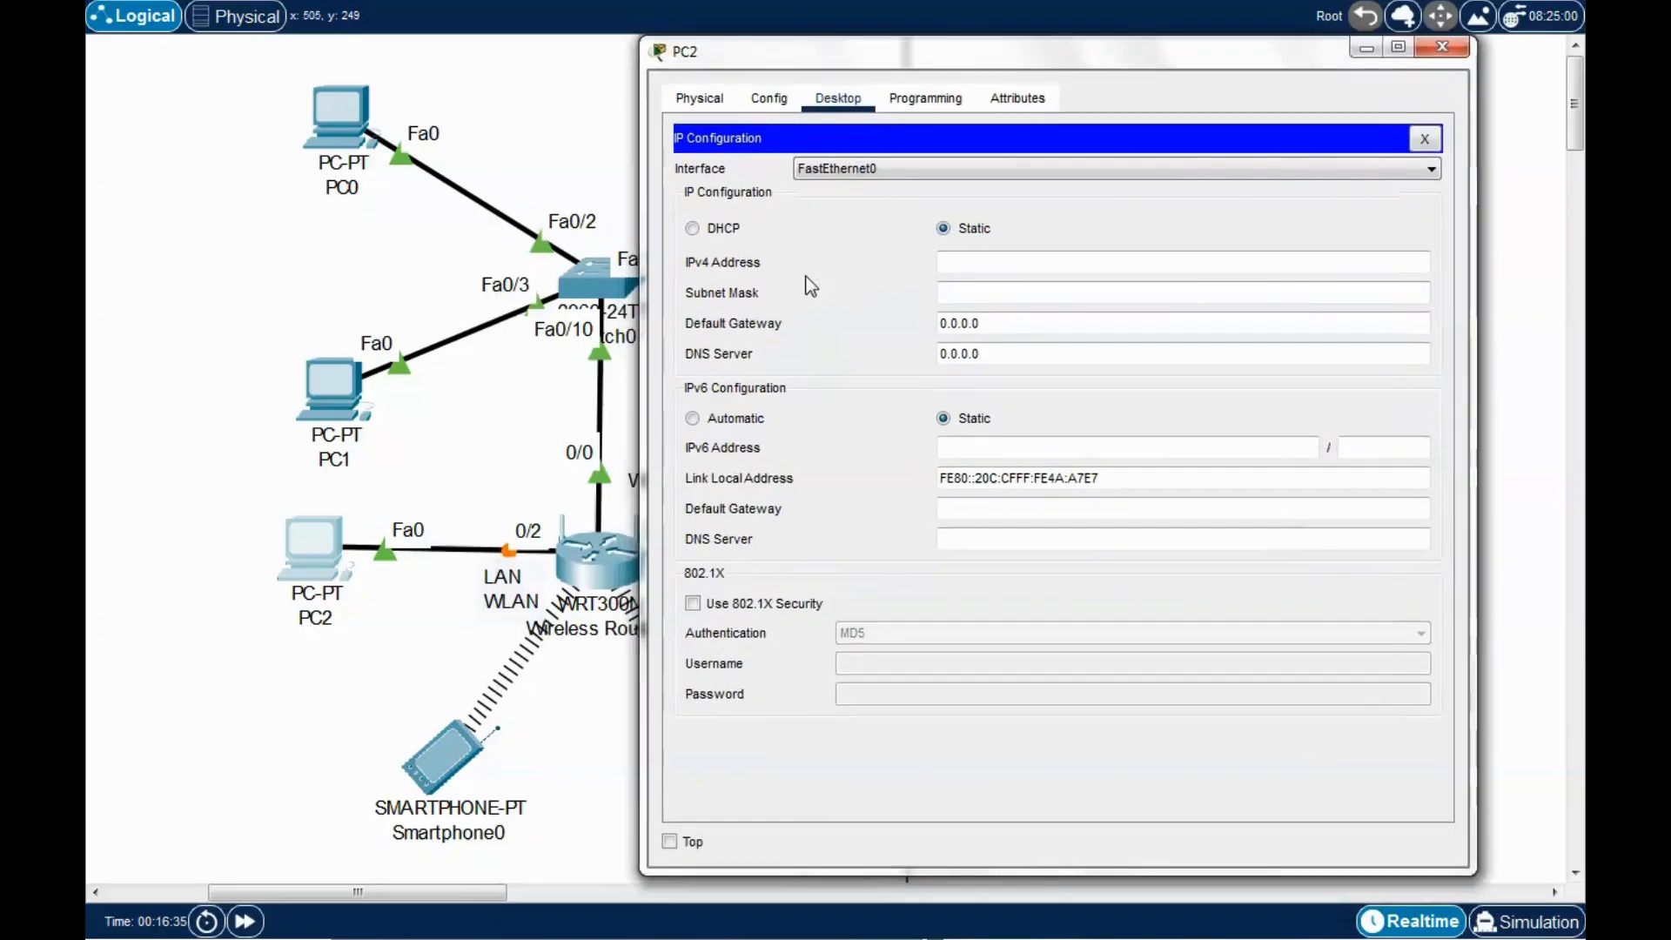
{"action": "left_click", "coordinate": [692, 228]}
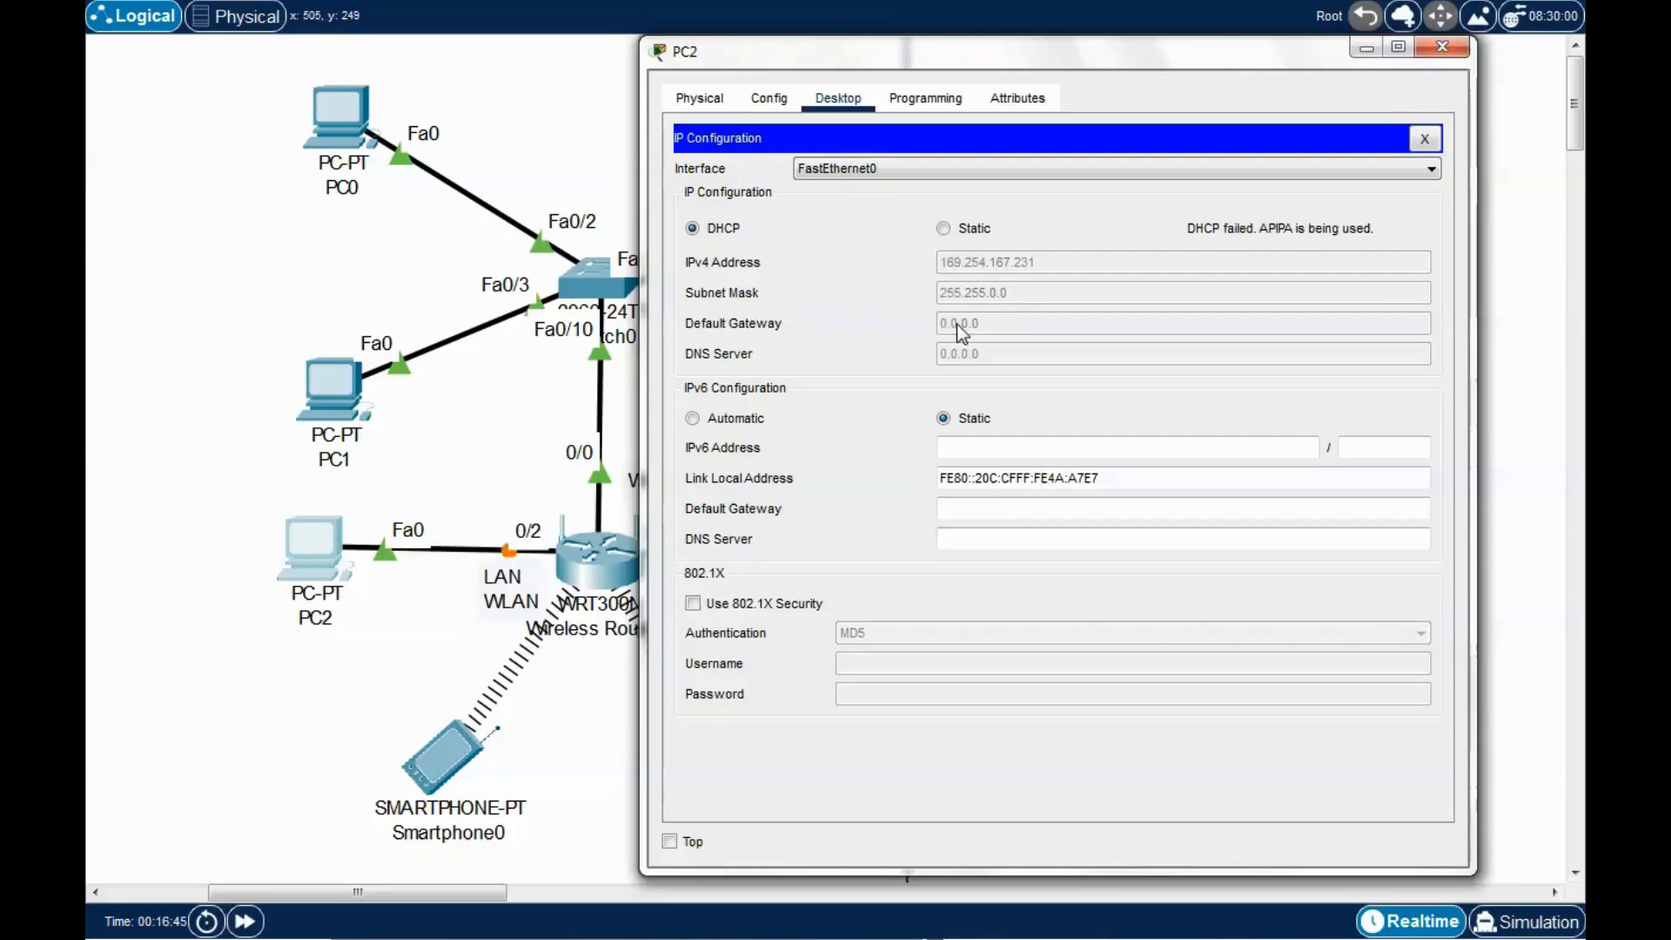
{"action": "left_click_drag", "start_coordinate": [1062, 49], "coordinate": [1073, 35]}
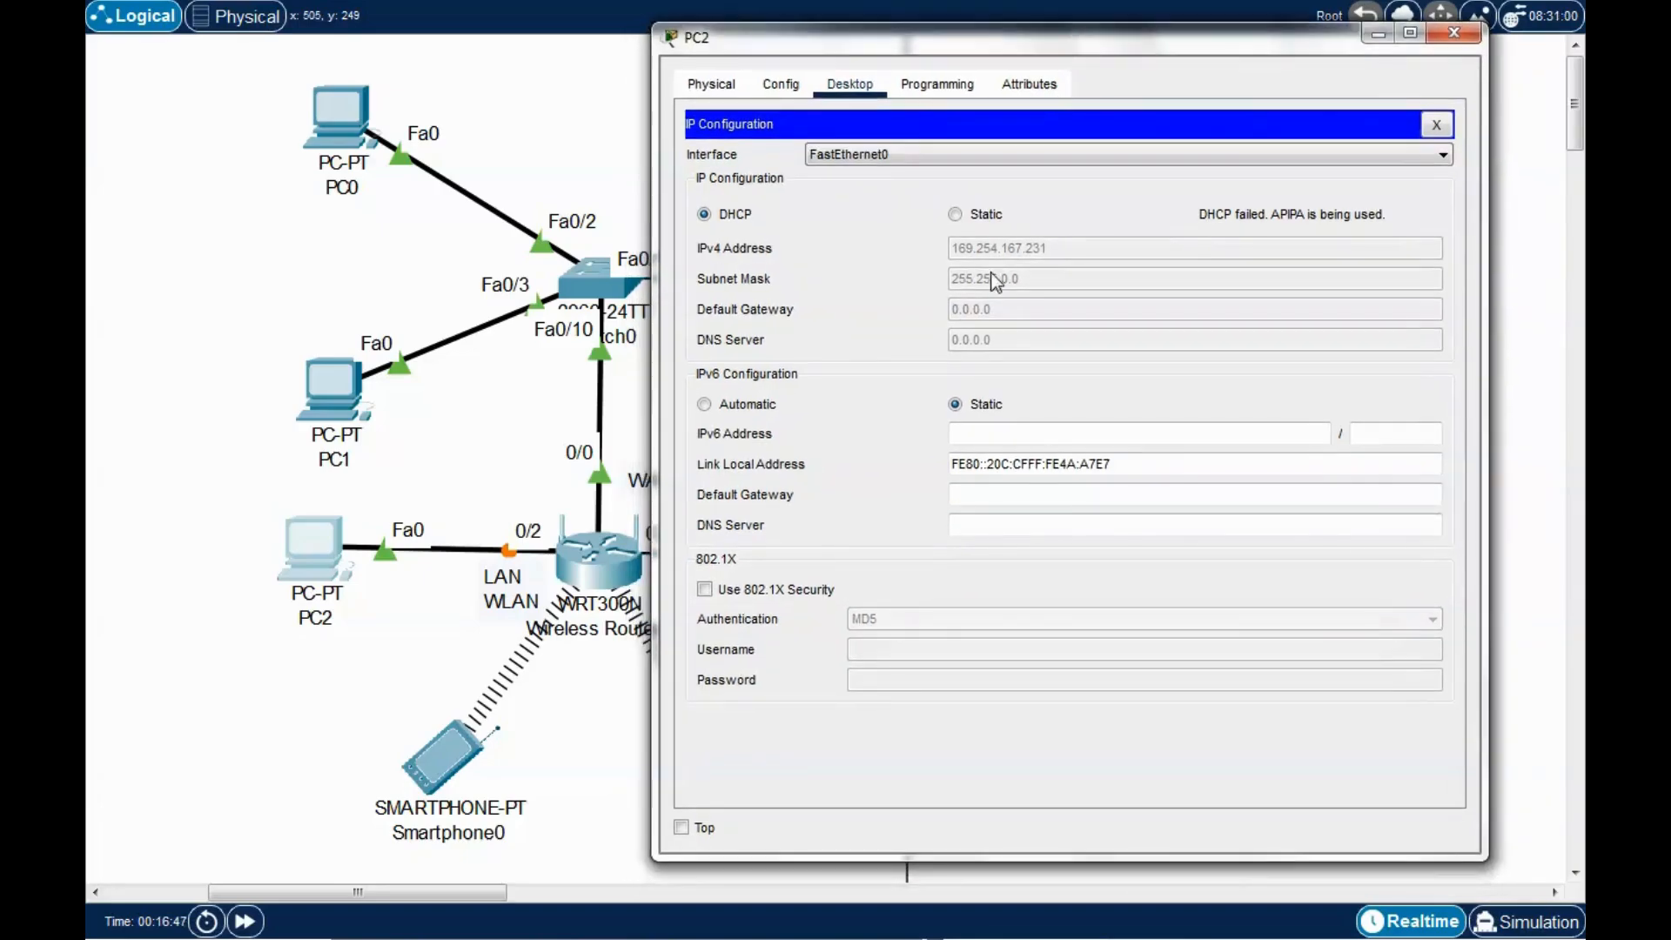
{"action": "left_click", "coordinate": [954, 218]}
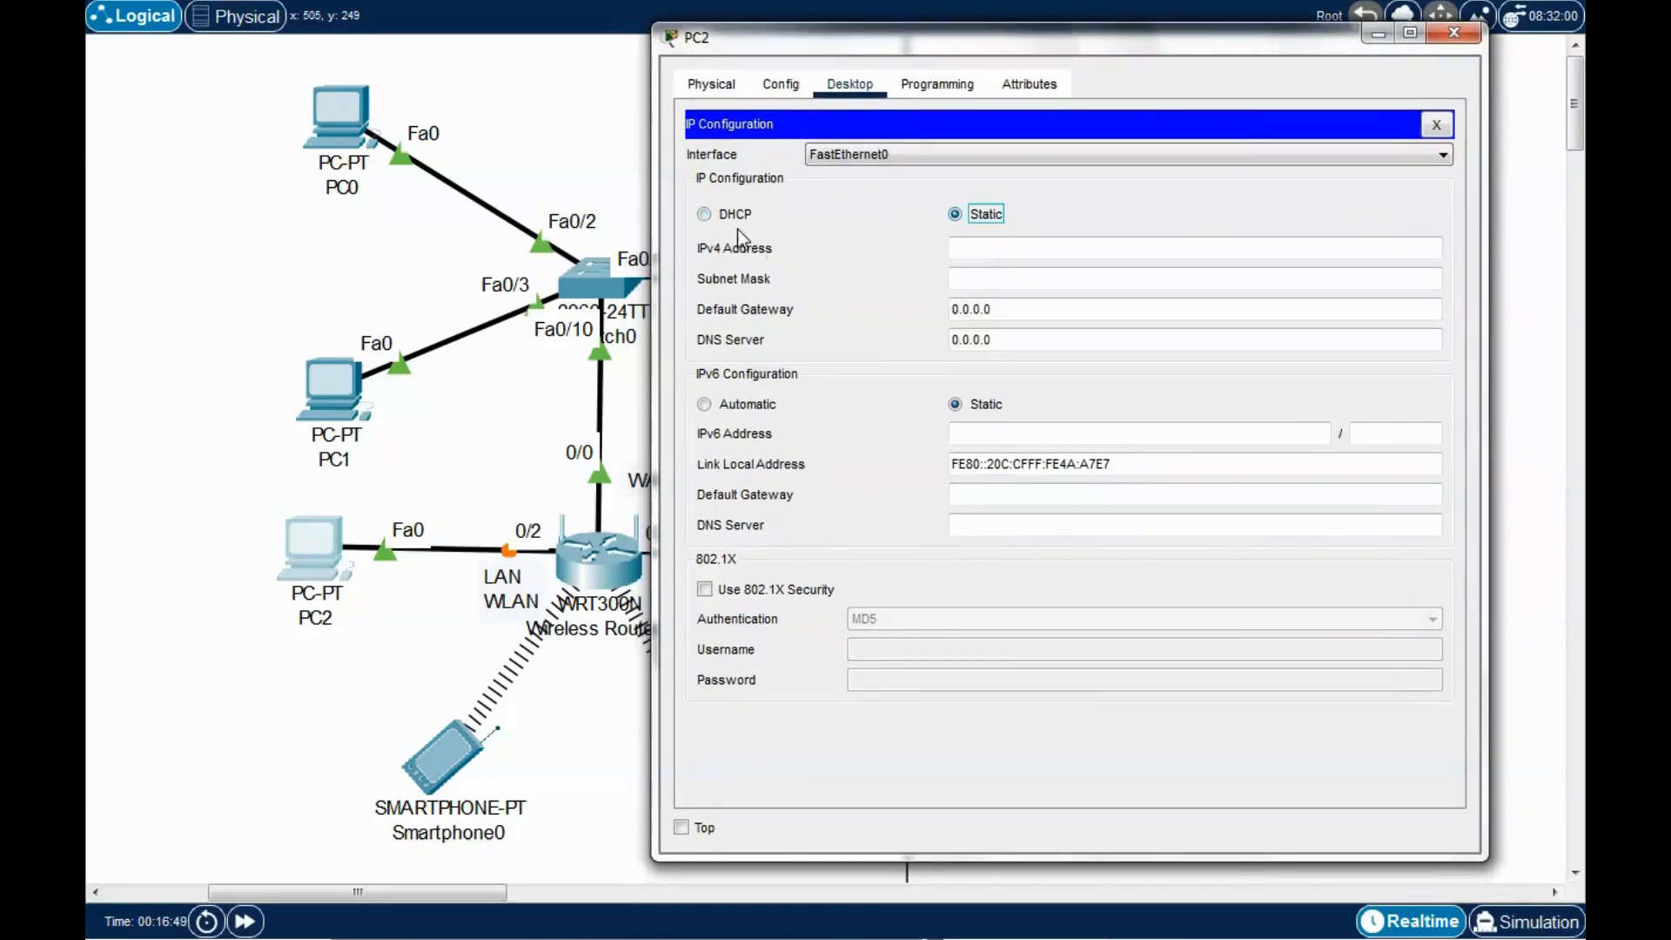
{"action": "left_click", "coordinate": [706, 218]}
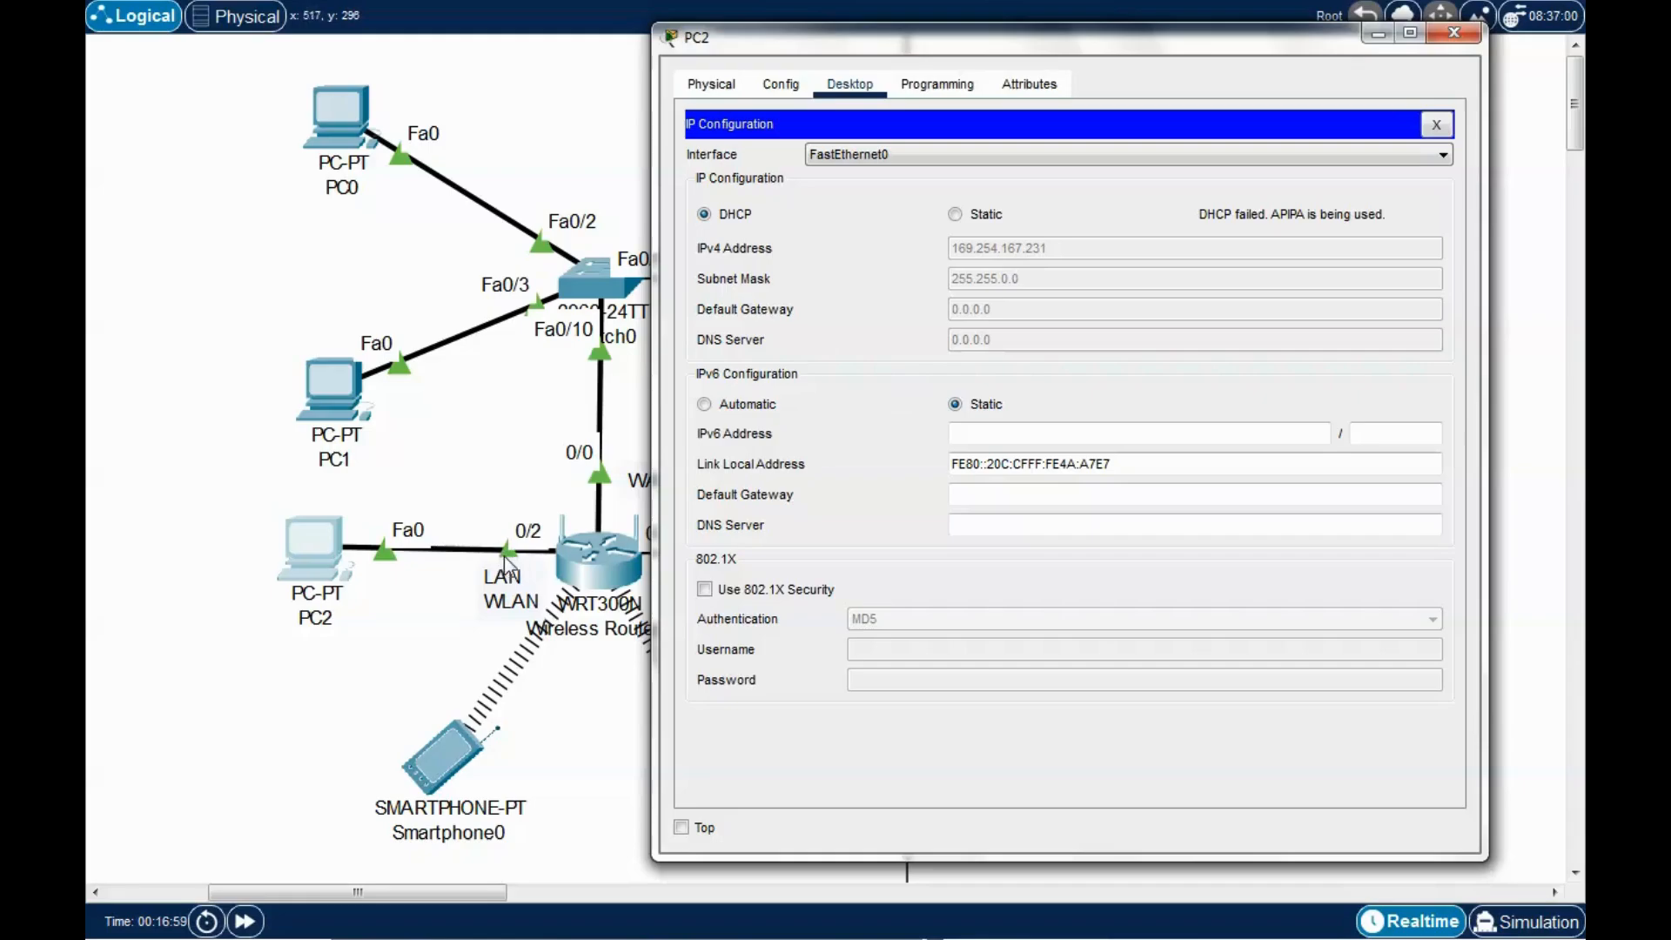
{"action": "left_click_drag", "start_coordinate": [1067, 40], "coordinate": [1079, 41]}
{"action": "left_click", "coordinate": [968, 217]}
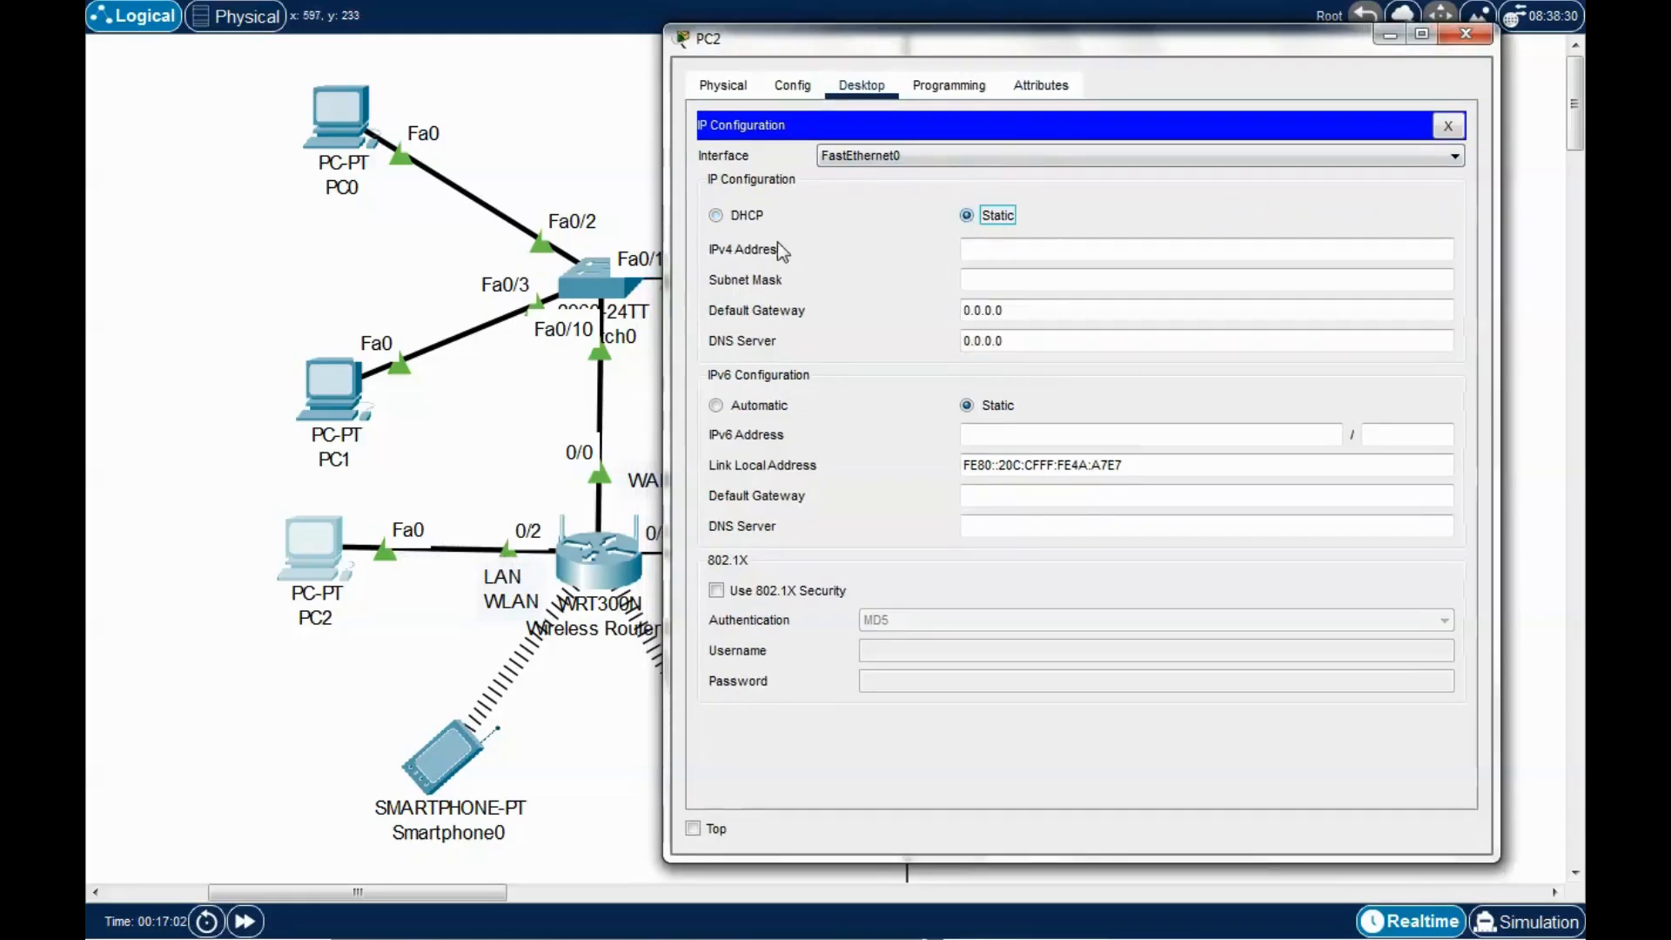
{"action": "left_click", "coordinate": [717, 218]}
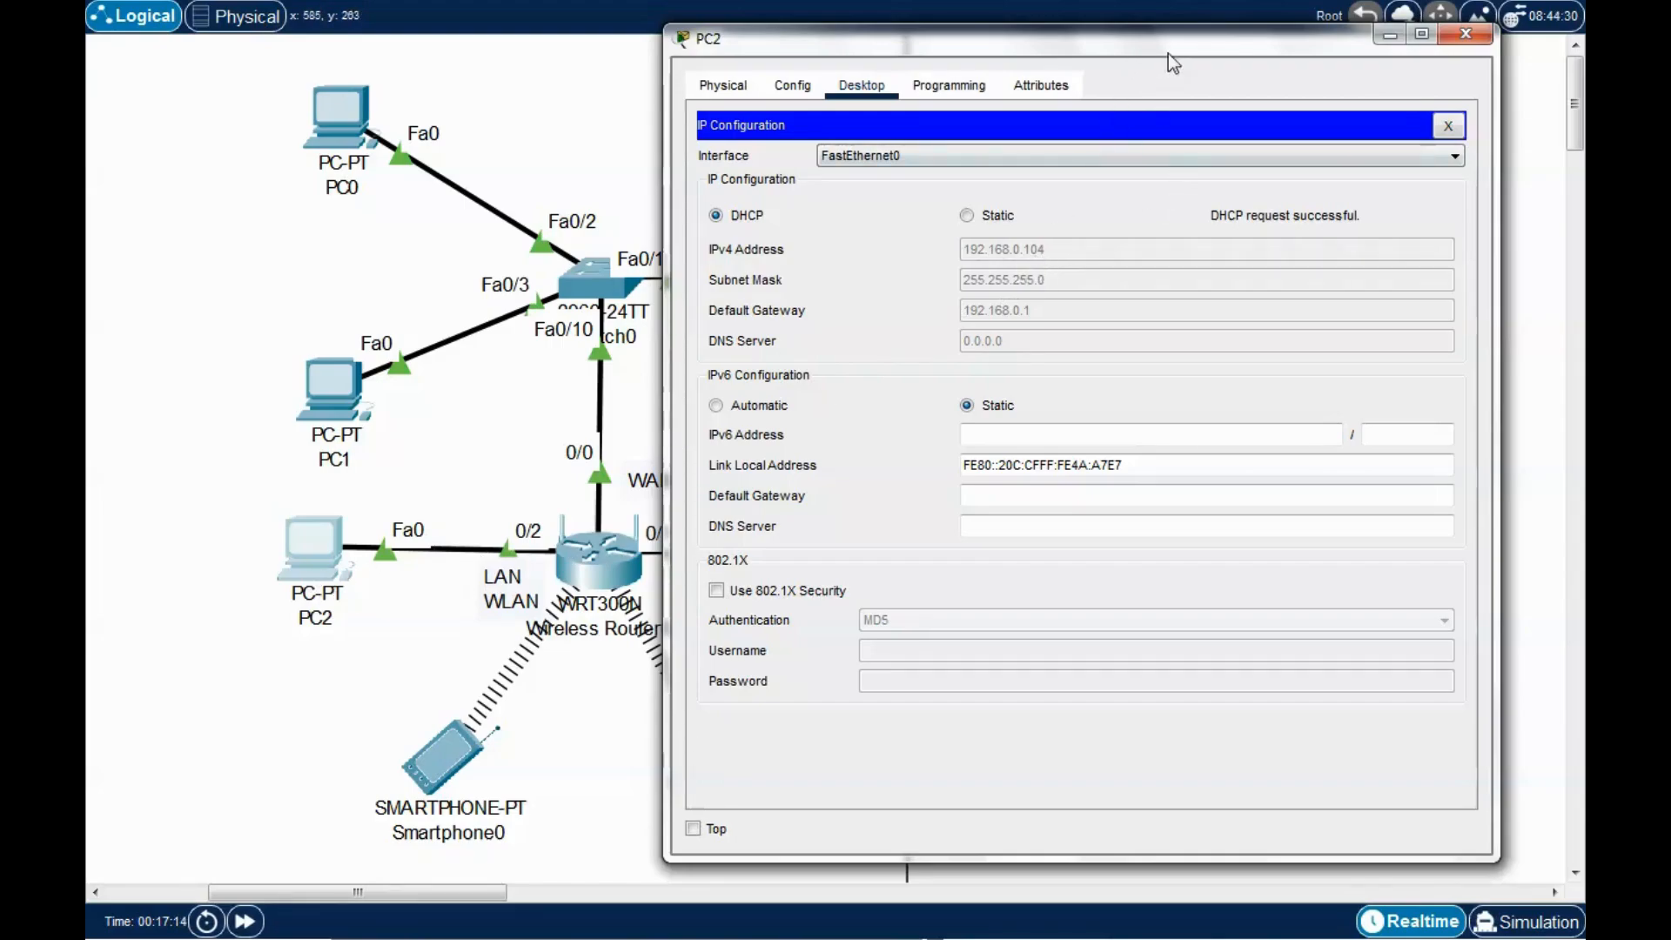
{"action": "left_click_drag", "start_coordinate": [1168, 54], "coordinate": [1142, 40]}
{"action": "left_click", "coordinate": [1417, 128]}
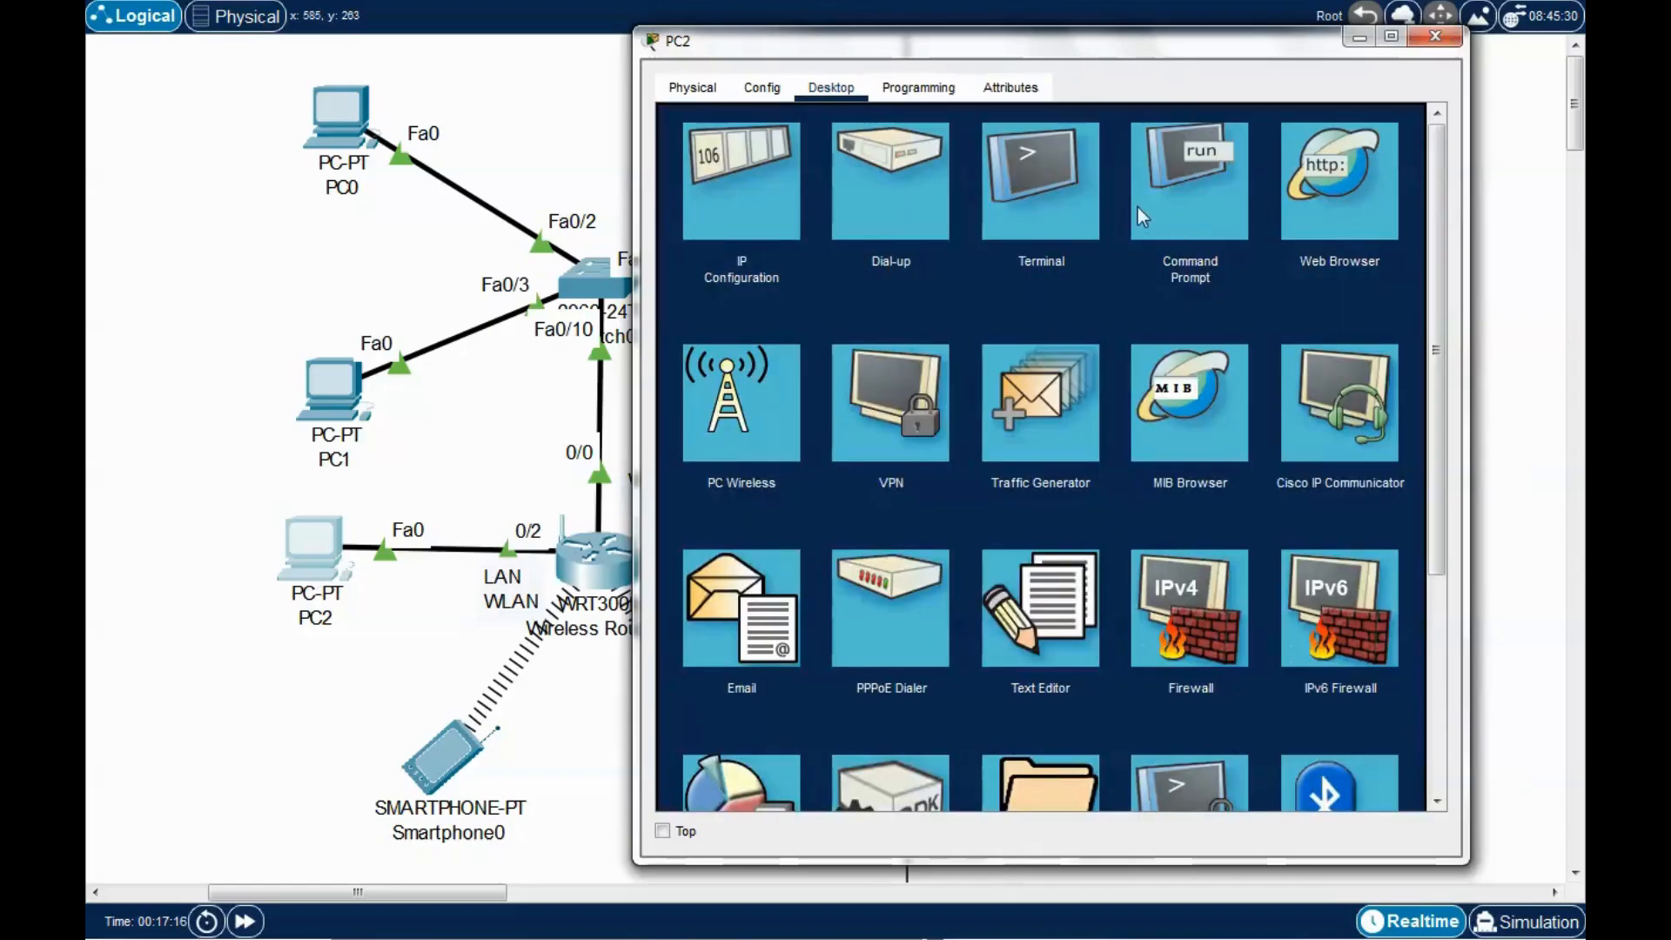
Ping 200.210.50.11 from PC2's Command Prompt for 4 of 4 replies, then close PC2.
{"action": "left_click", "coordinate": [1209, 178]}
{"action": "left_click_drag", "start_coordinate": [1230, 52], "coordinate": [851, 70]}
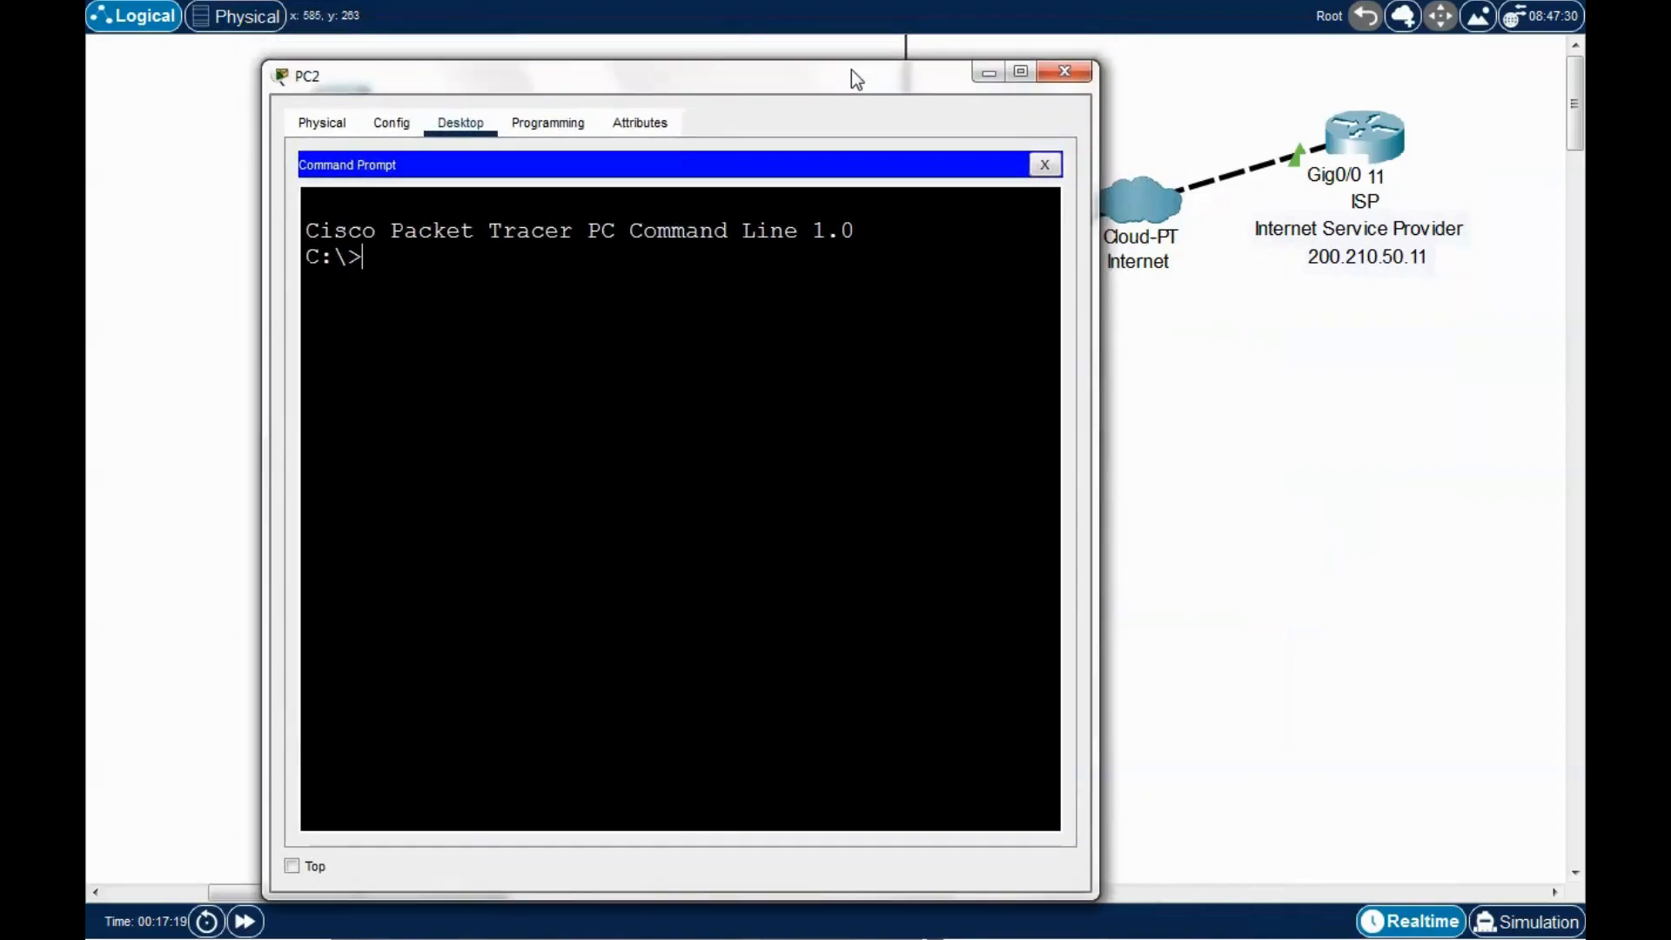
{"action": "type", "text": "ping 200.210.50.11"}
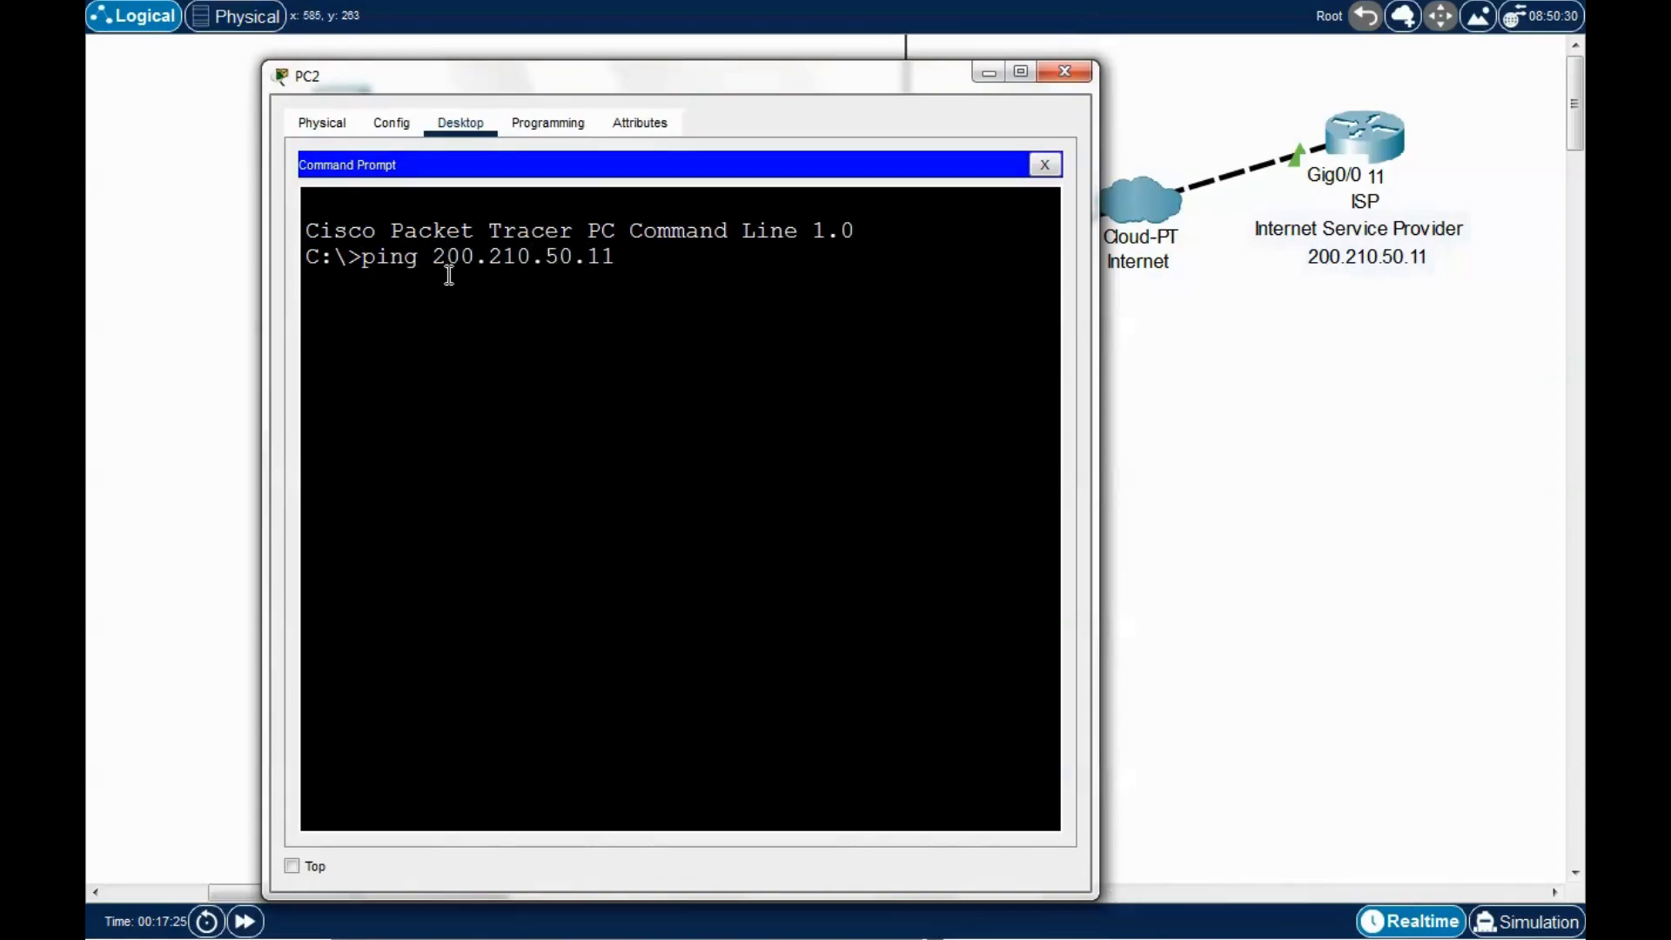
{"action": "key", "text": "Return"}
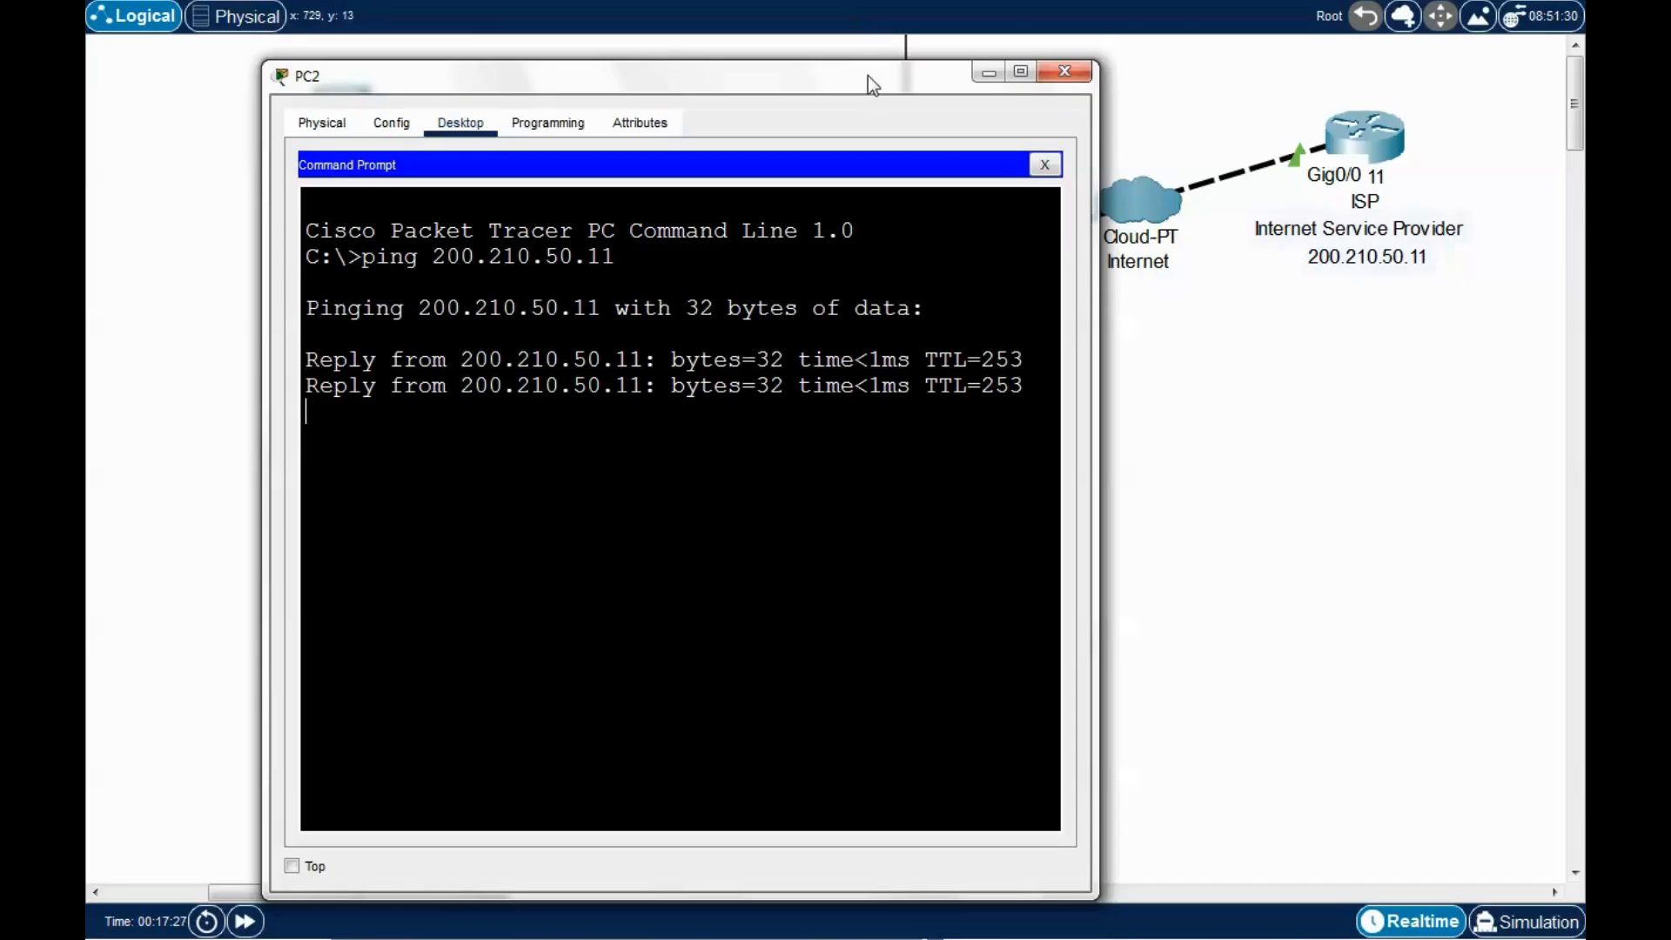
{"action": "mouse_move", "coordinate": [868, 76]}
{"action": "left_mouse_down"}
{"action": "mouse_move", "coordinate": [858, 64]}
{"action": "mouse_move", "coordinate": [885, 66]}
{"action": "left_mouse_up"}
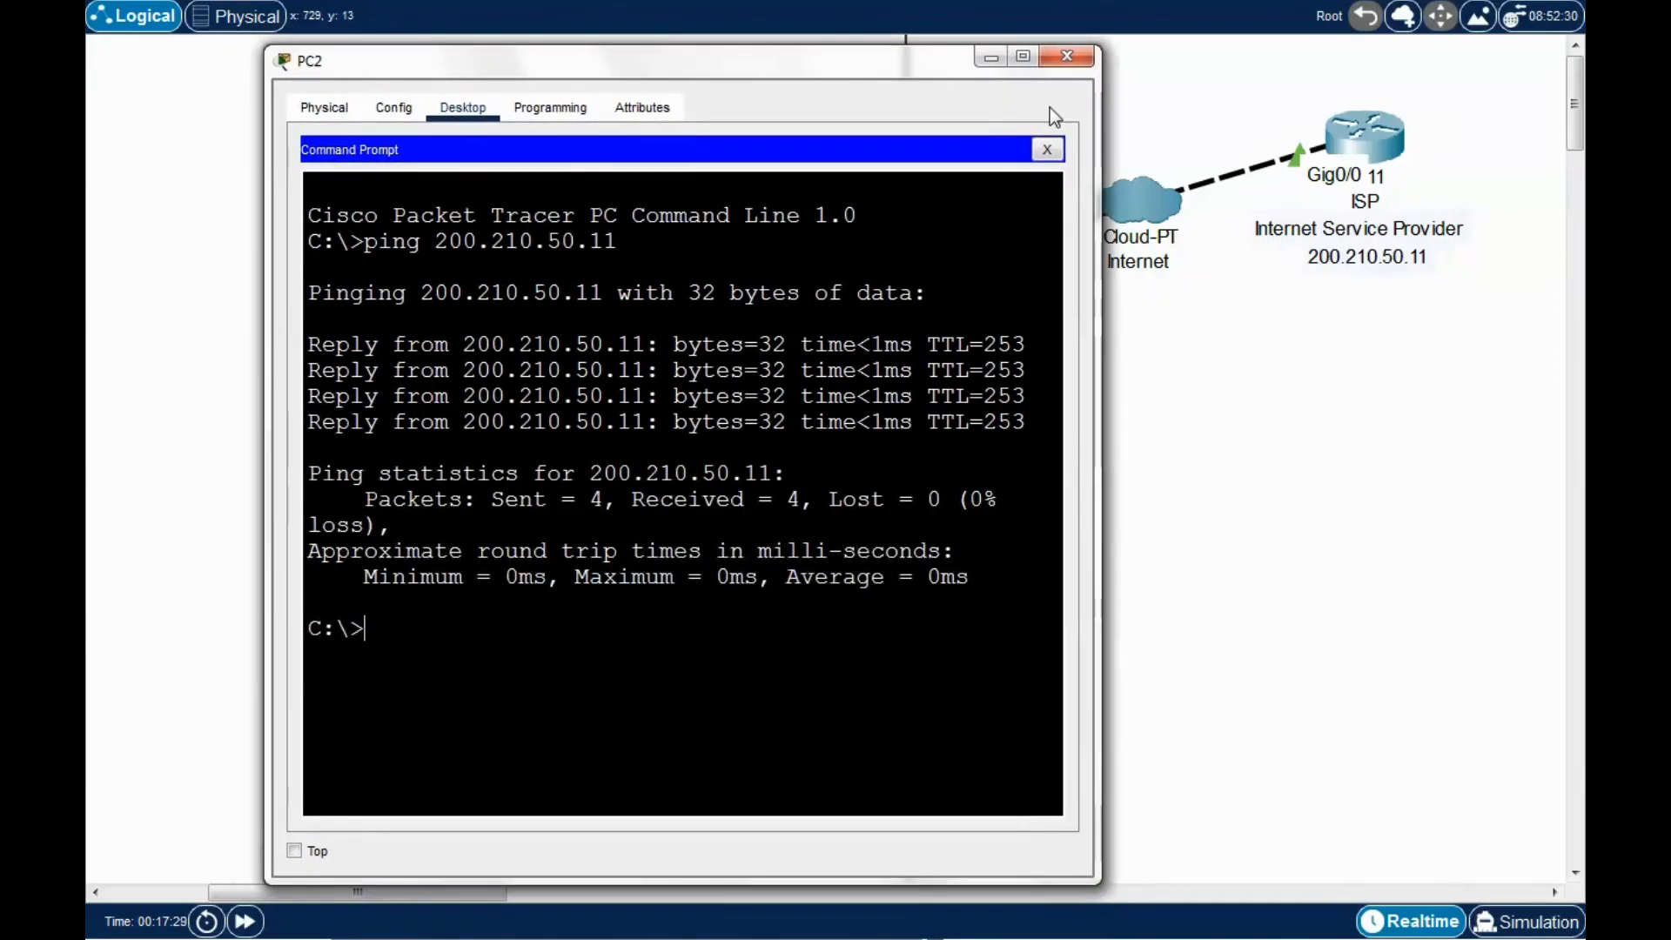
{"action": "left_click", "coordinate": [1063, 61]}
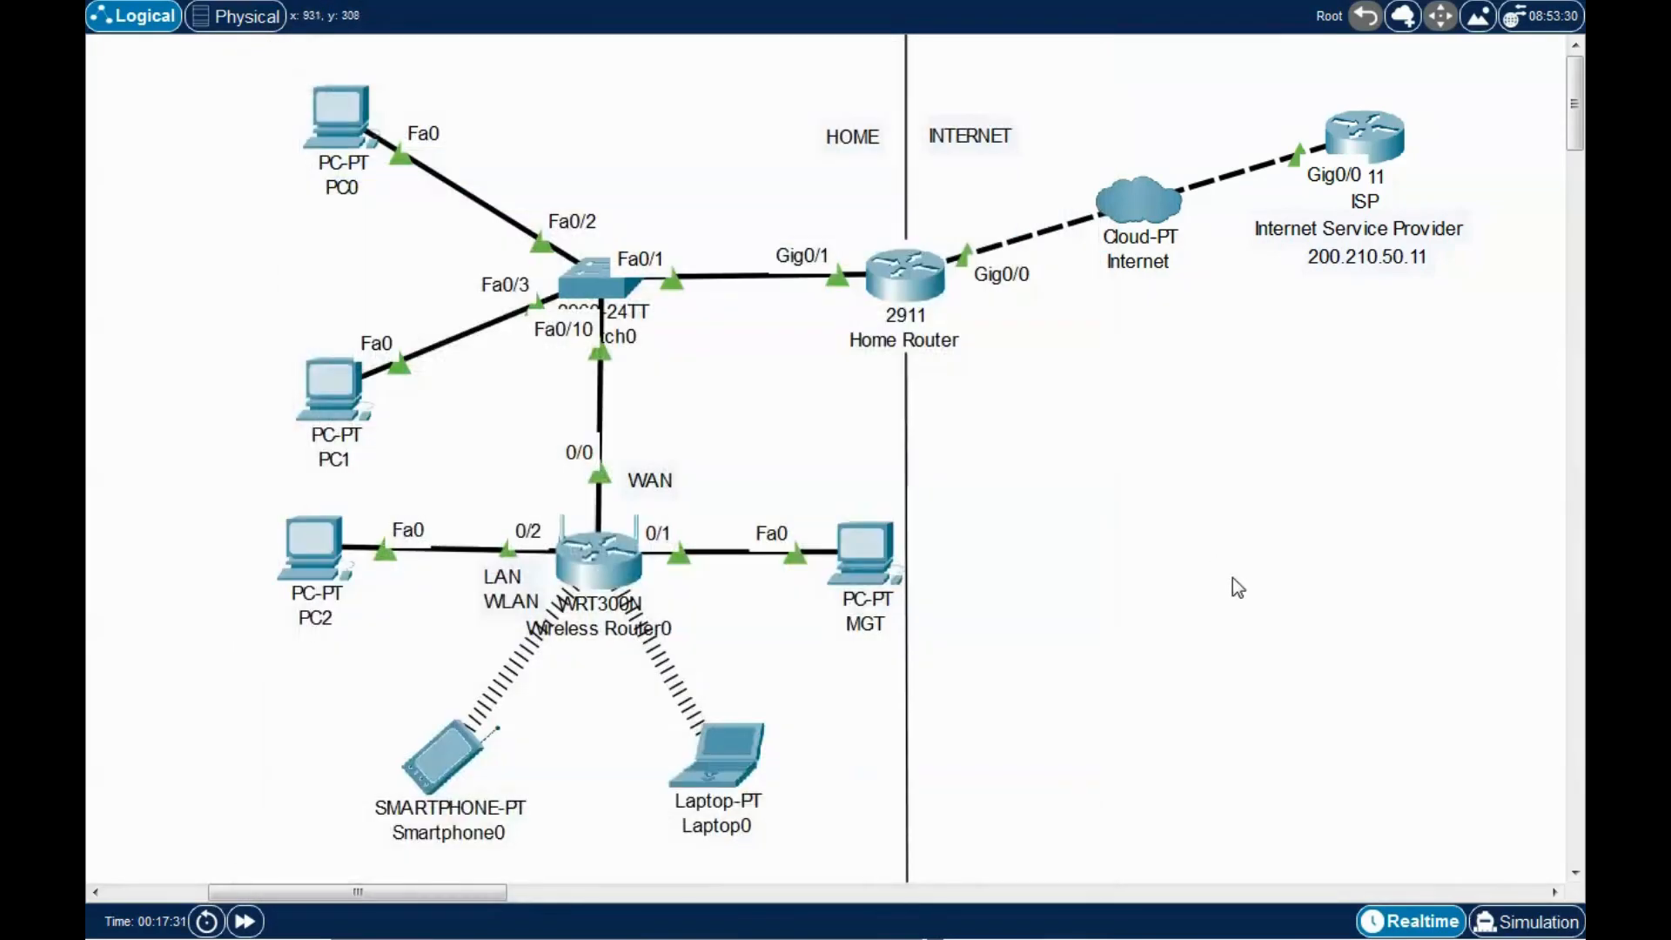